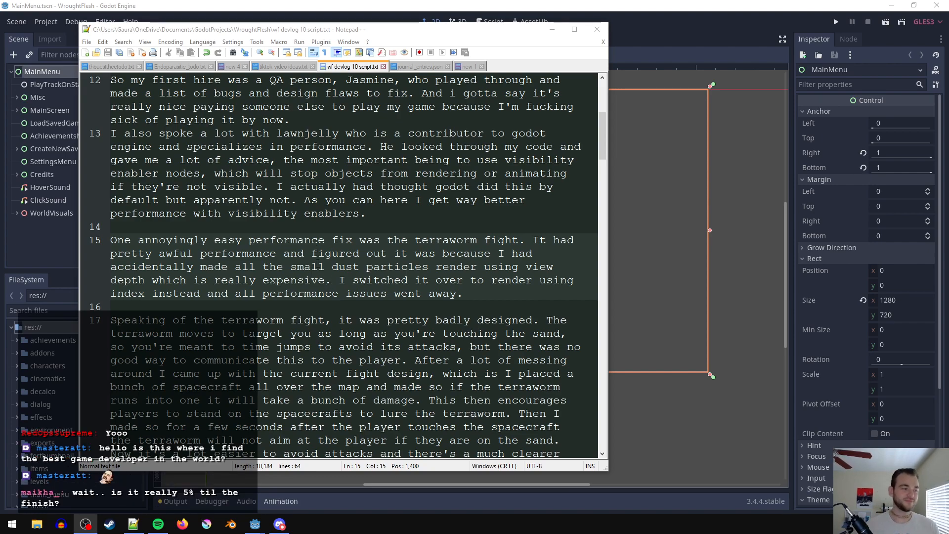
- Look over the wf devlog 10 script, from the performance and boss-fight paragraphs back to the opening
click(335, 213)
click(342, 227)
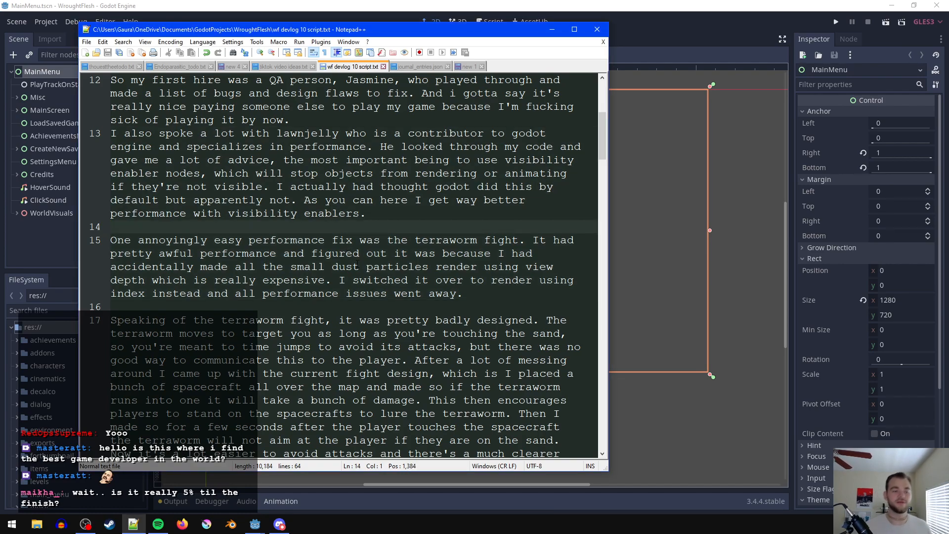
scroll(366, 203, down, 1)
click(445, 265)
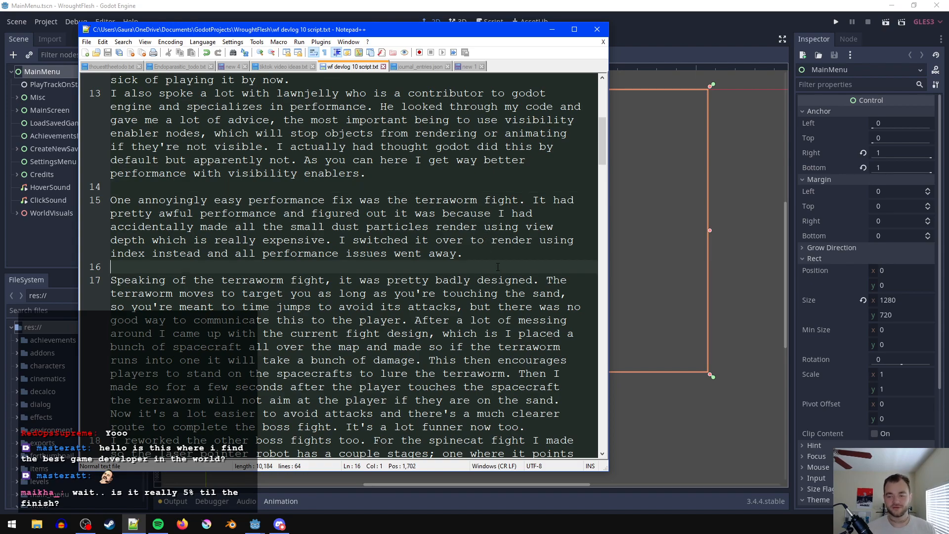
scroll(445, 265, up, 7)
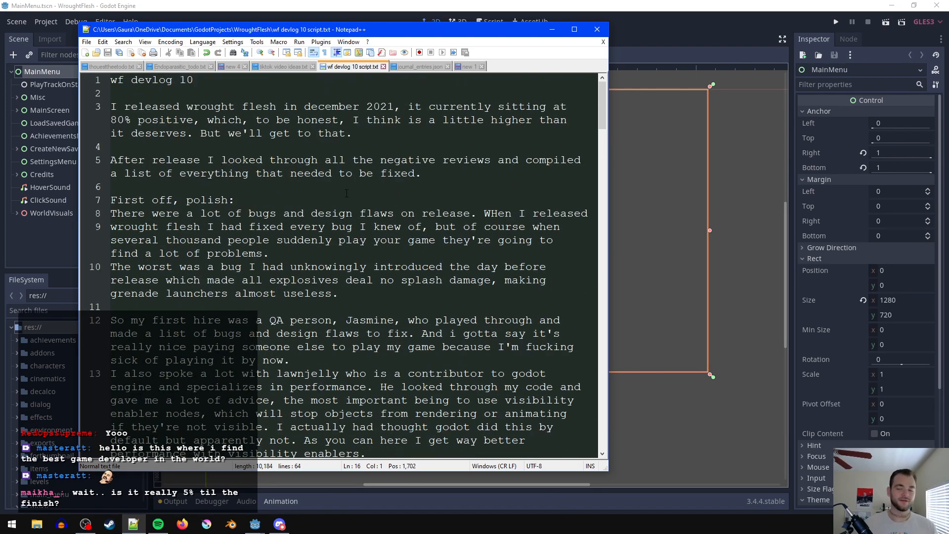
click(341, 145)
- Examine the tiktok video ideas file, from the intros through the pyrofly, terraworm and spinecat entries to the day-in-the-life entry
click(286, 68)
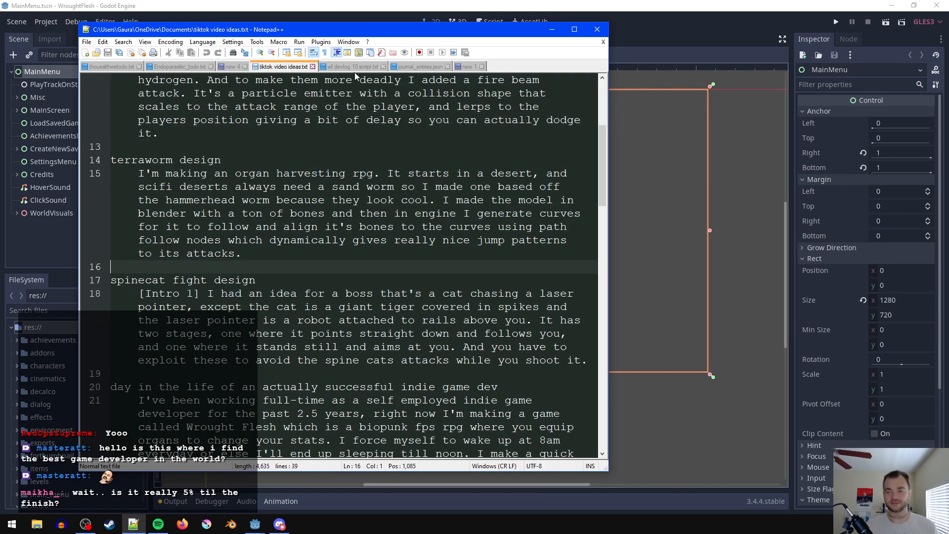
scroll(330, 218, up, 3)
scroll(330, 217, down, 2)
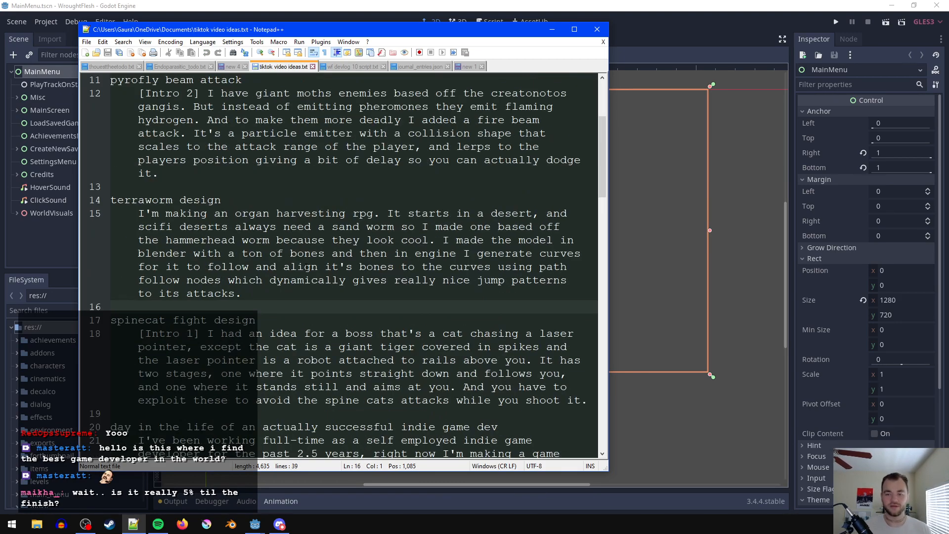
drag(317, 307, 102, 233)
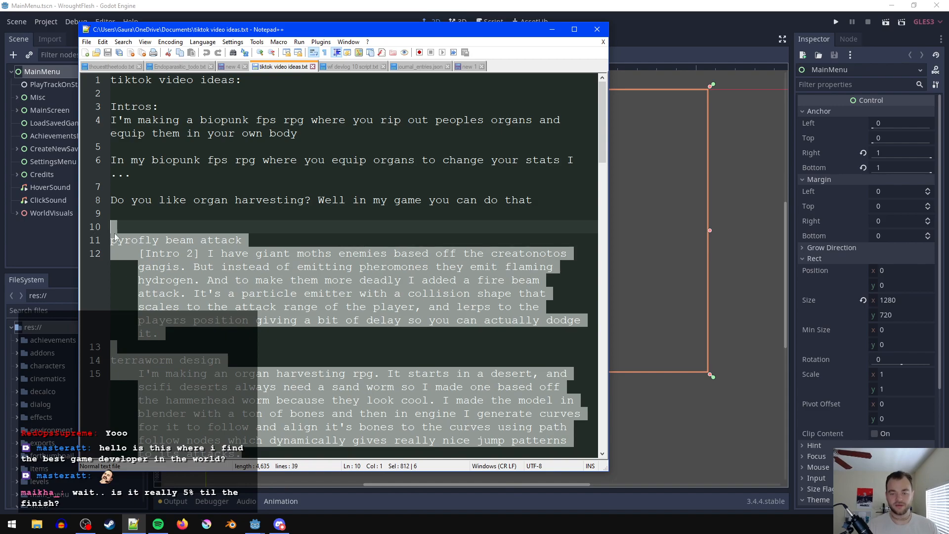
click(193, 245)
scroll(193, 244, down, 4)
scroll(193, 245, down, 2)
click(218, 225)
scroll(218, 225, down, 3)
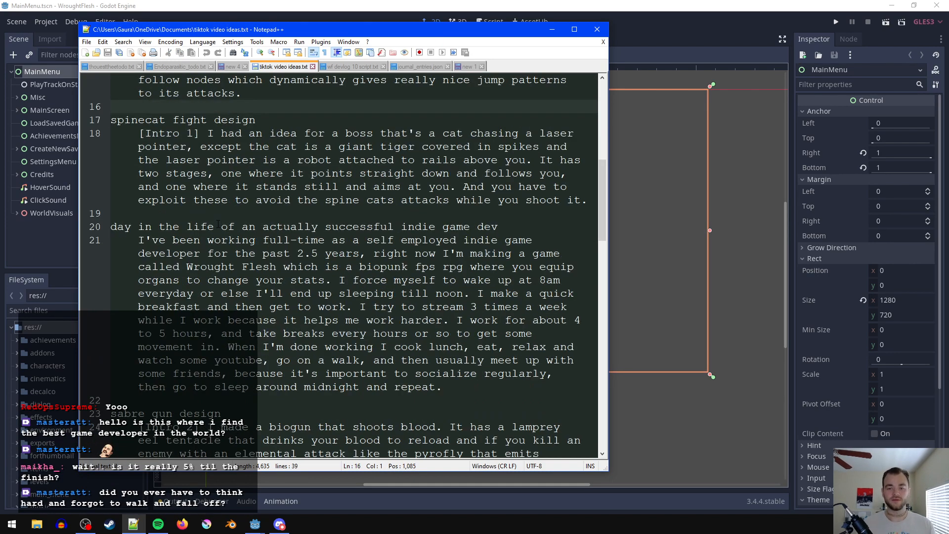
- Return to the wf devlog 10 script and review it from the opening lines on to the boss-fight reworks
click(362, 66)
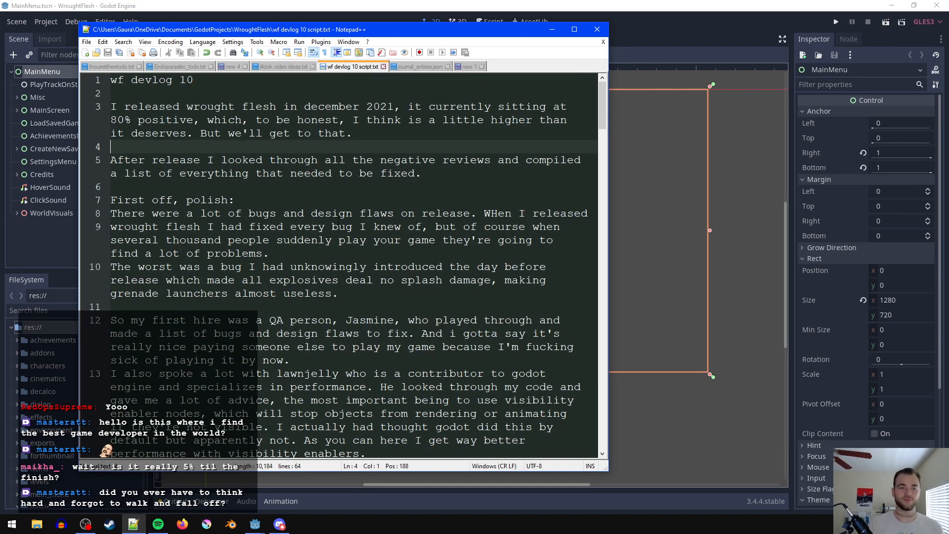
click(284, 185)
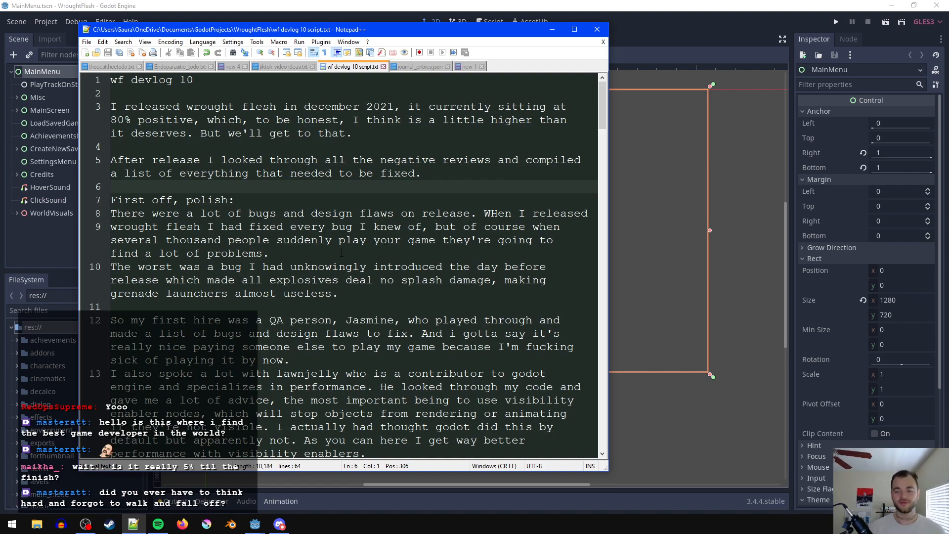
click(327, 139)
click(226, 92)
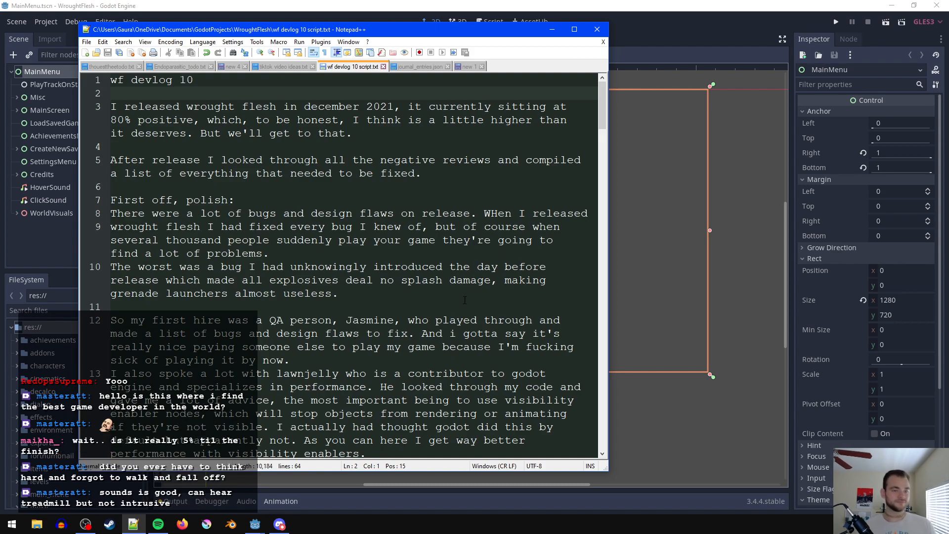
click(347, 260)
click(220, 106)
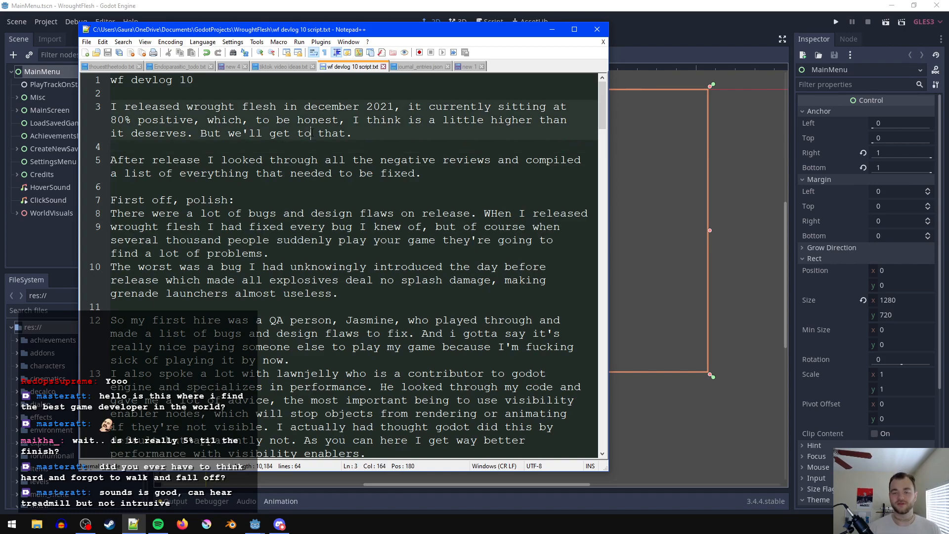
scroll(354, 320, down, 3)
scroll(341, 295, up, 3)
click(355, 132)
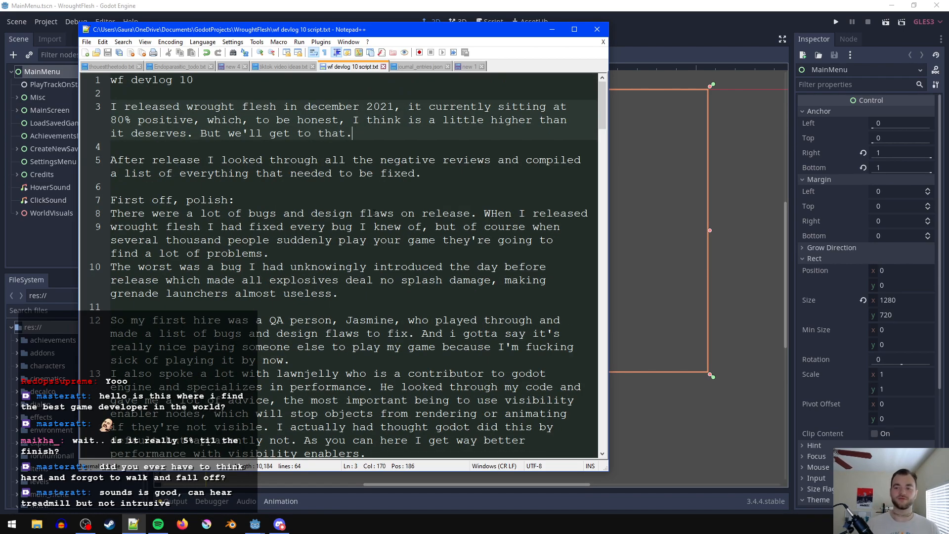
scroll(417, 247, down, 10)
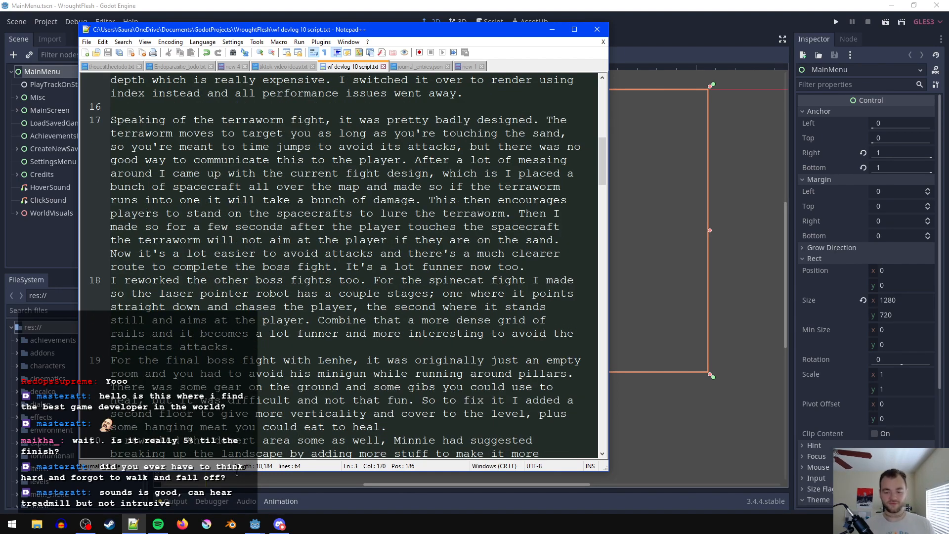
- Launch Google Chrome and bring its new tab to the front
key(super)
text(chro)
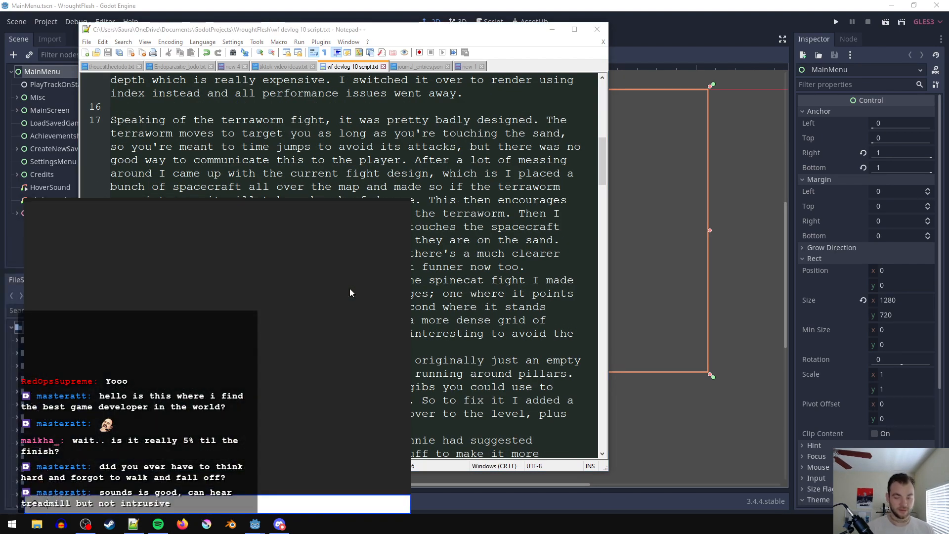
key(Return)
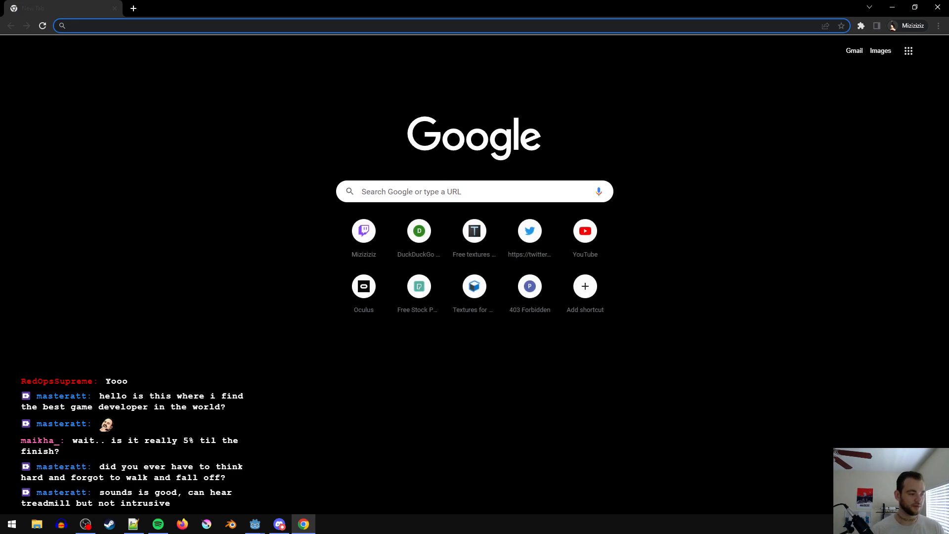
key(alt+Tab)
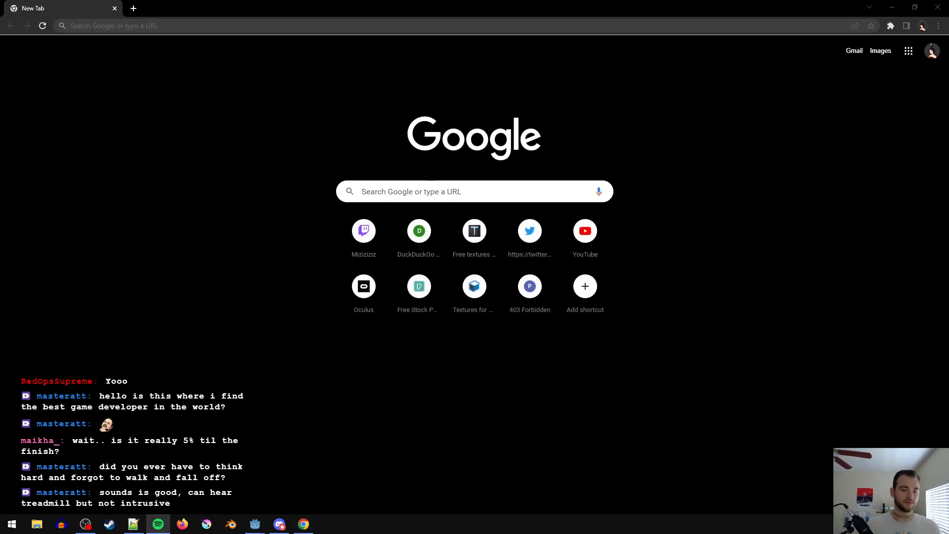
key(alt+Tab)
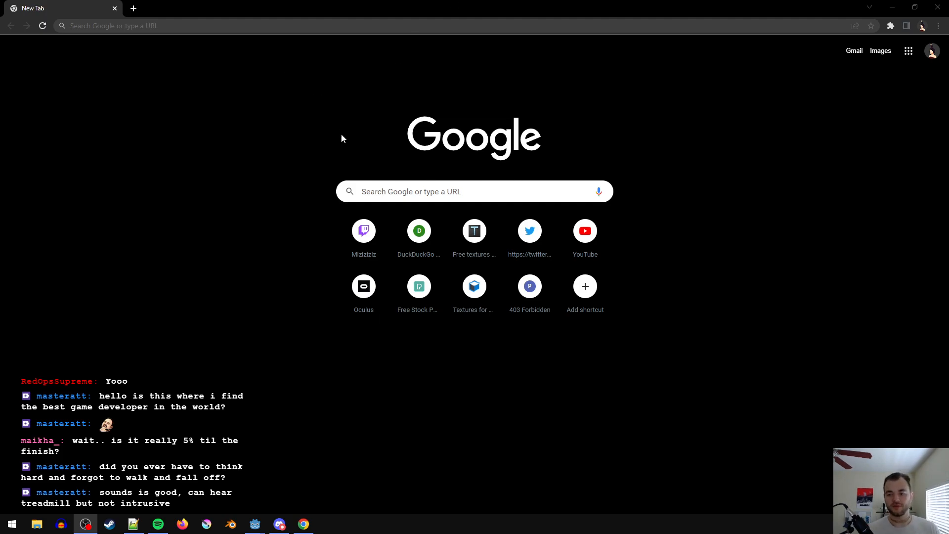
key(alt+Tab)
- Go to github.com and open the commit history of the ThouestTheeFps repository
key(ctrl+l)
text(github)
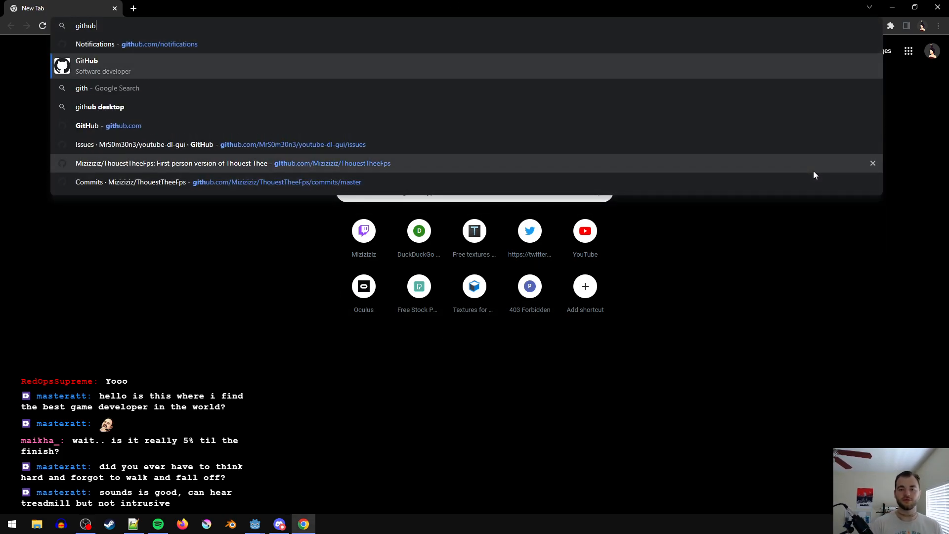
key(Down)
key(Down)
key(Down)
key(Return)
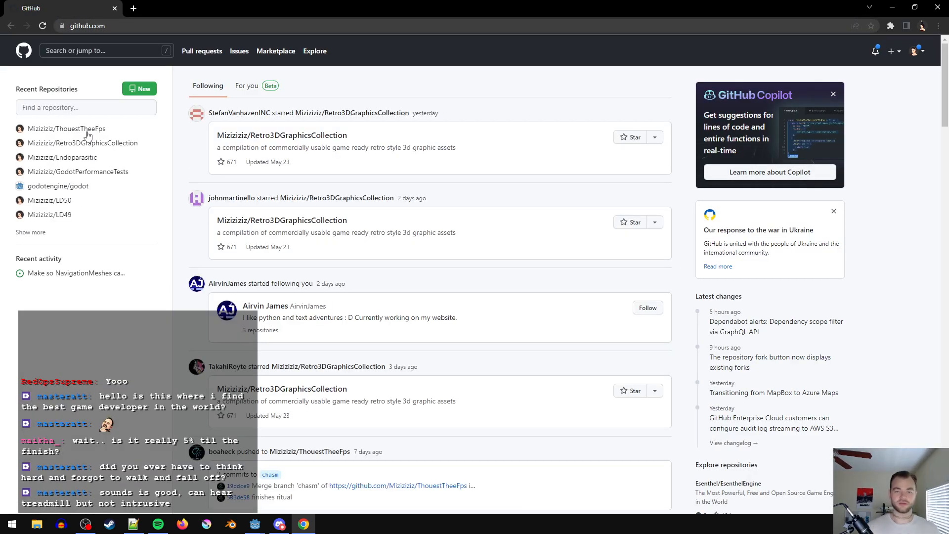
click(87, 130)
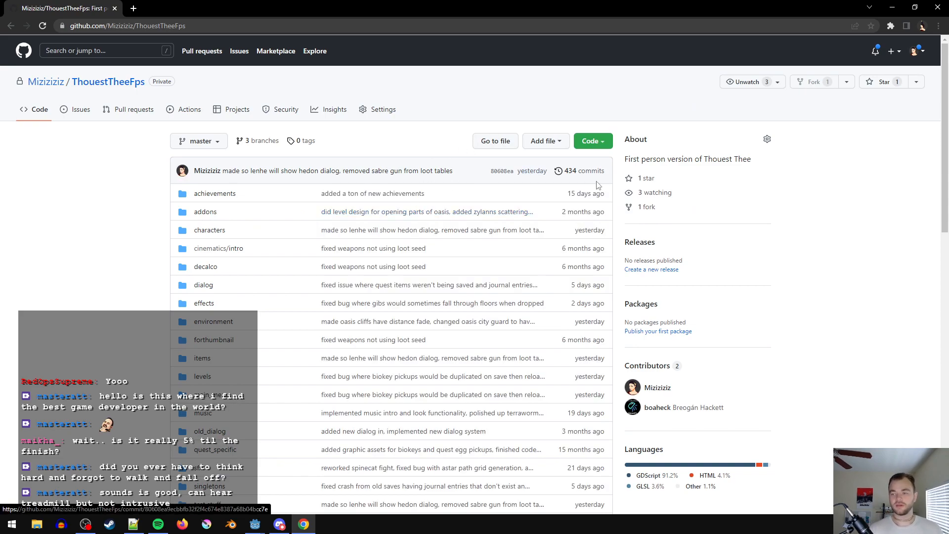
click(585, 171)
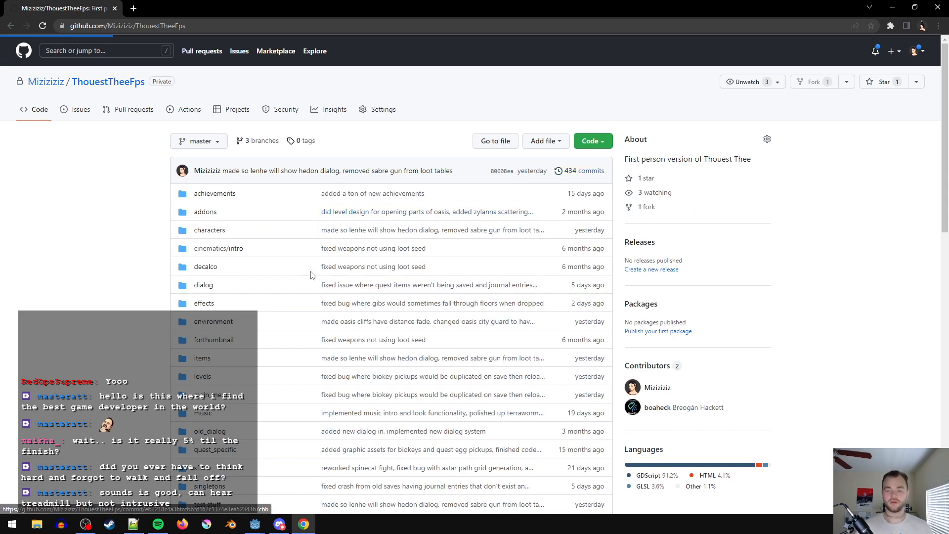
- Page back through the older commits on master to those from December 2021
scroll(570, 194, down, 20)
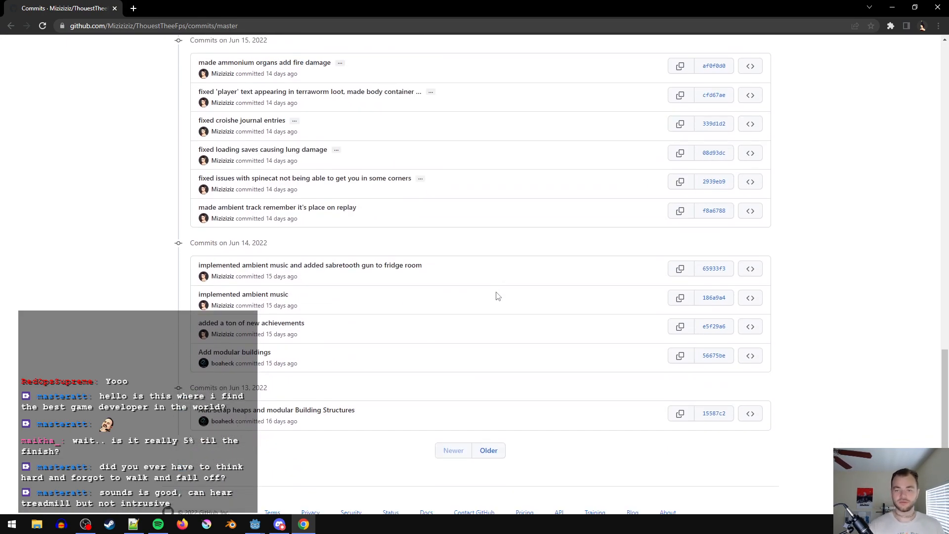
click(489, 422)
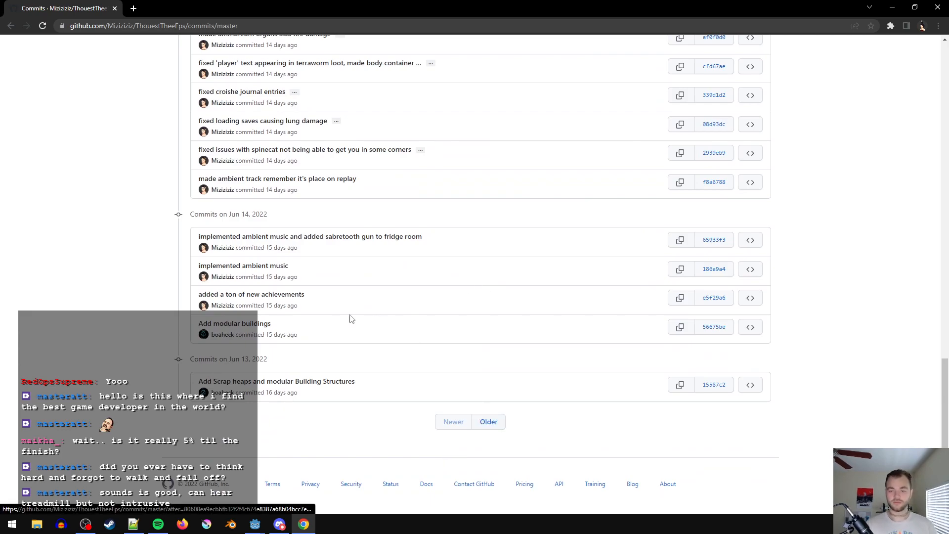
scroll(376, 385, down, 20)
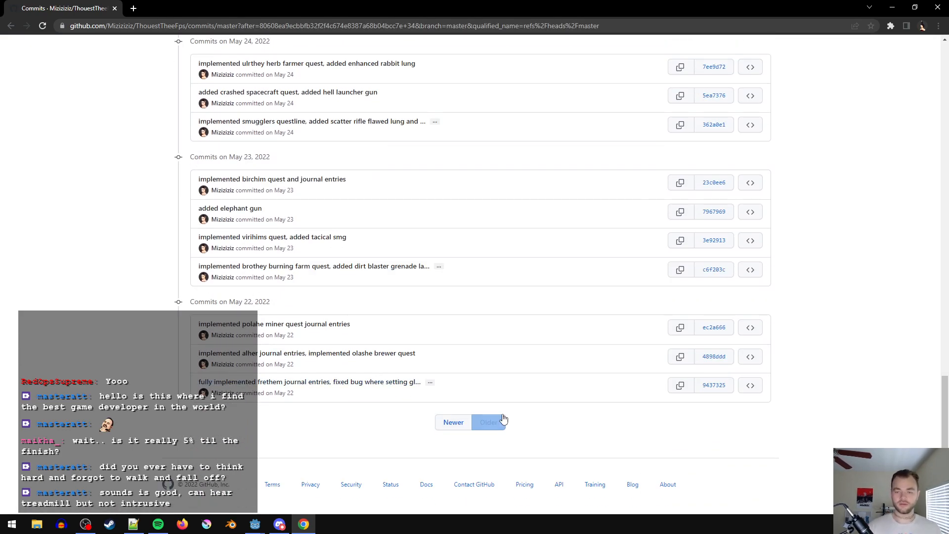
click(494, 424)
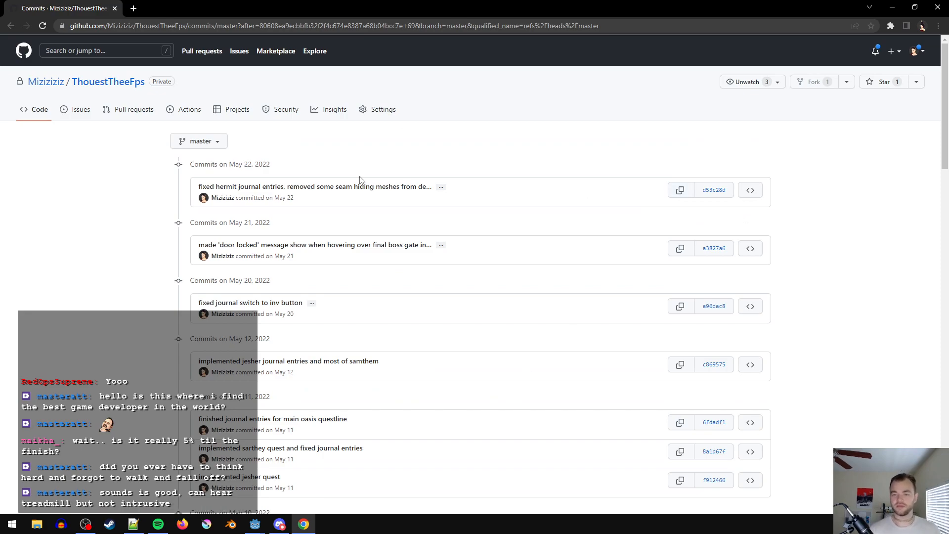
scroll(364, 362, down, 20)
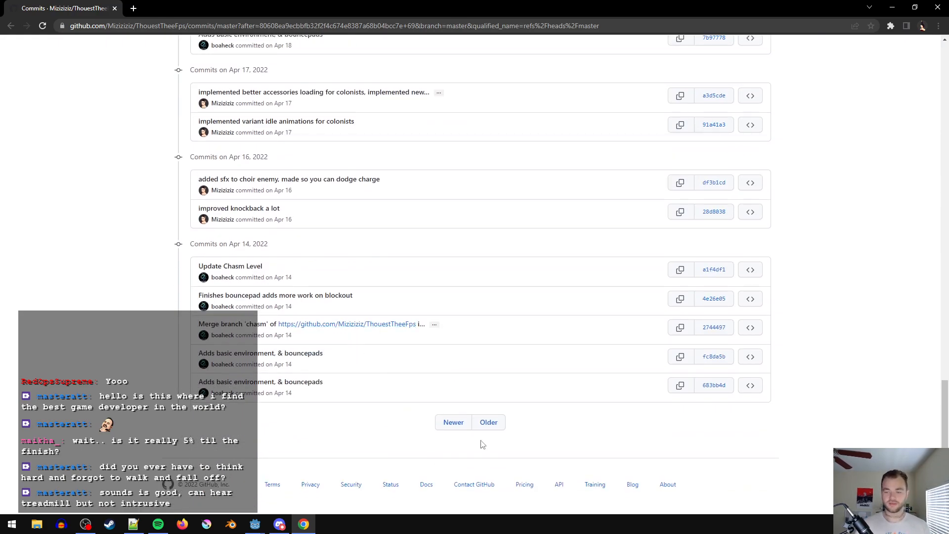
click(487, 425)
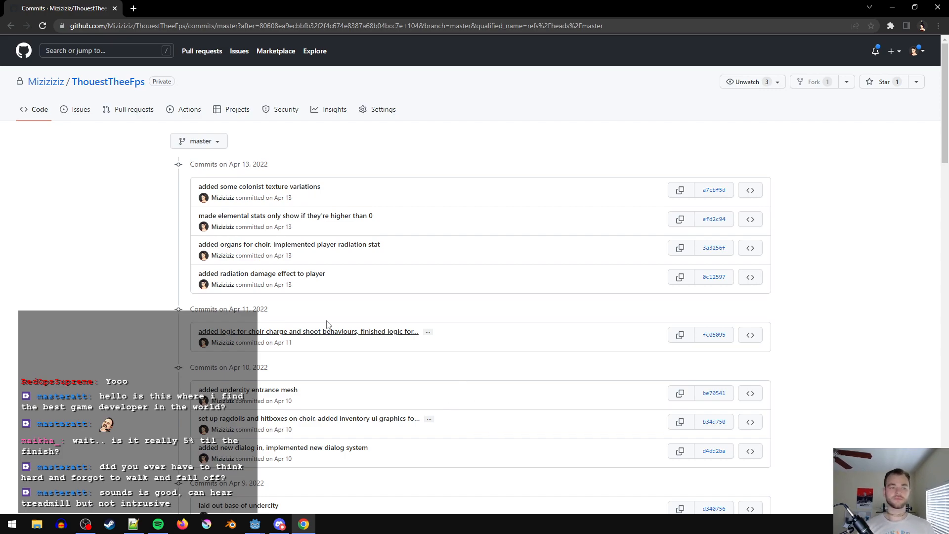
scroll(322, 385, down, 20)
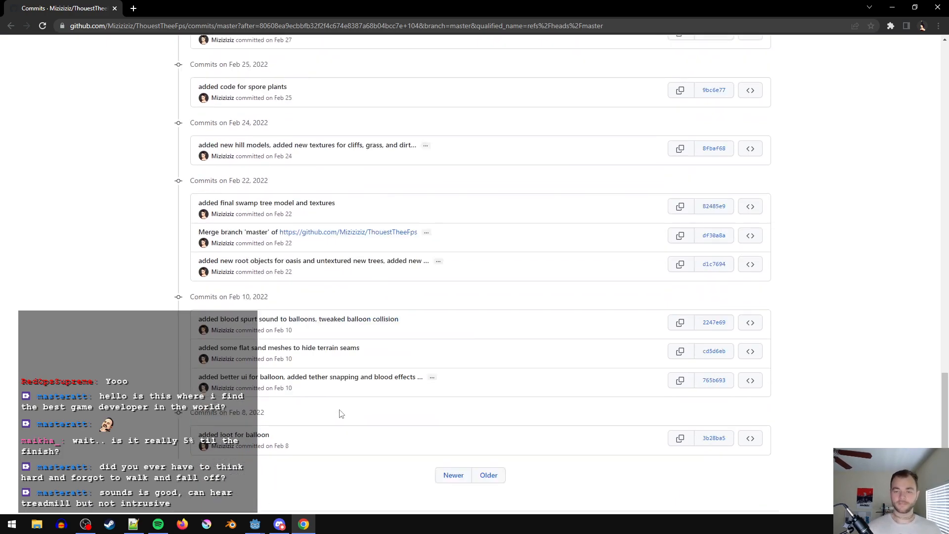
click(489, 423)
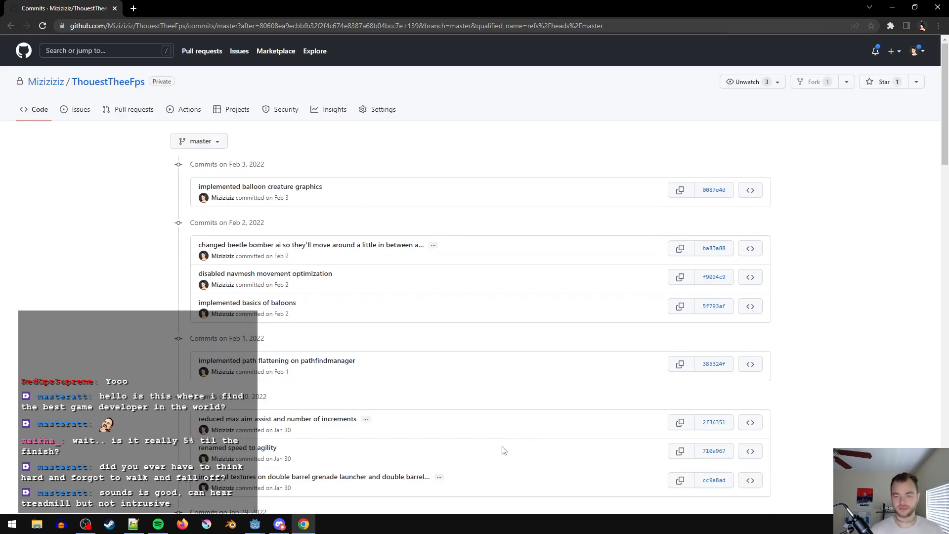
scroll(502, 449, down, 10)
scroll(499, 484, down, 15)
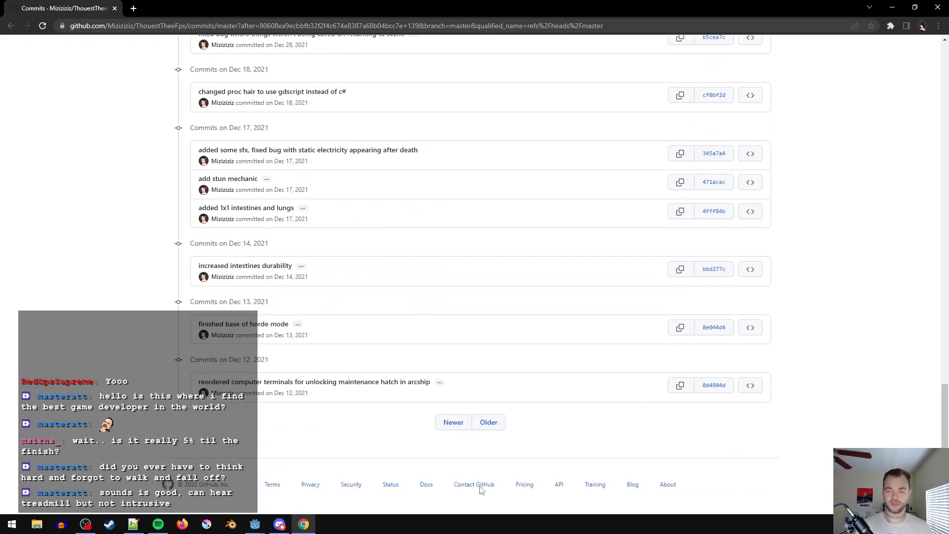
- Examine the commit messages from December 2021 through January 2022 for changes made after the game's release
scroll(425, 435, up, 9)
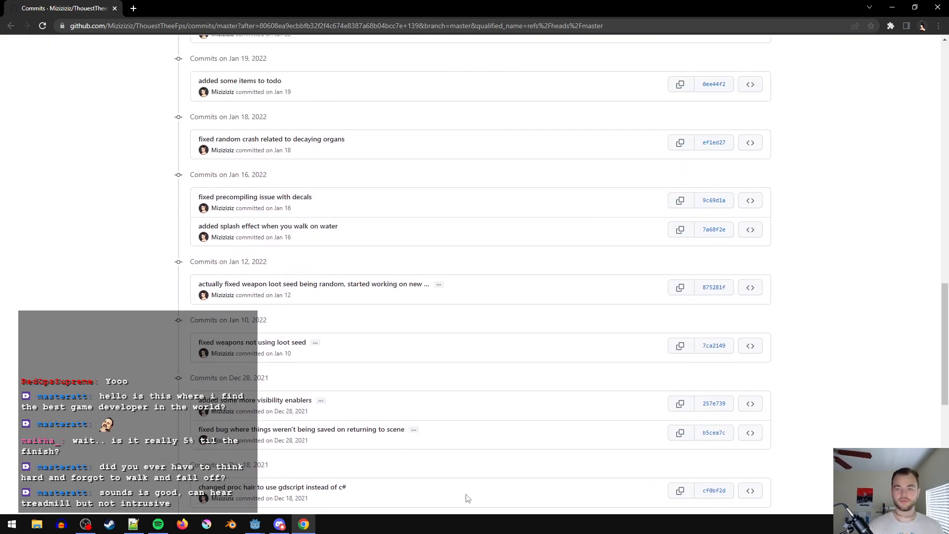
scroll(413, 475, up, 5)
scroll(413, 483, down, 6)
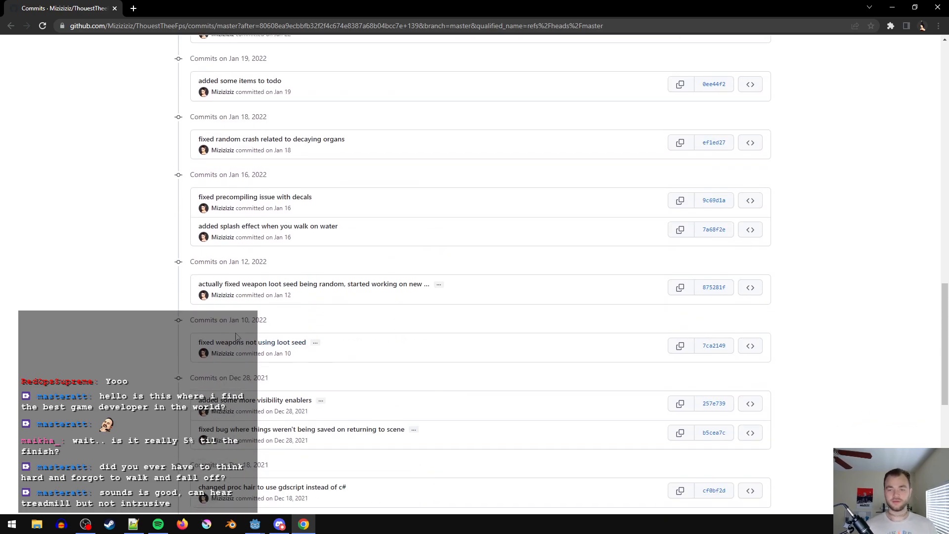
scroll(253, 351, down, 4)
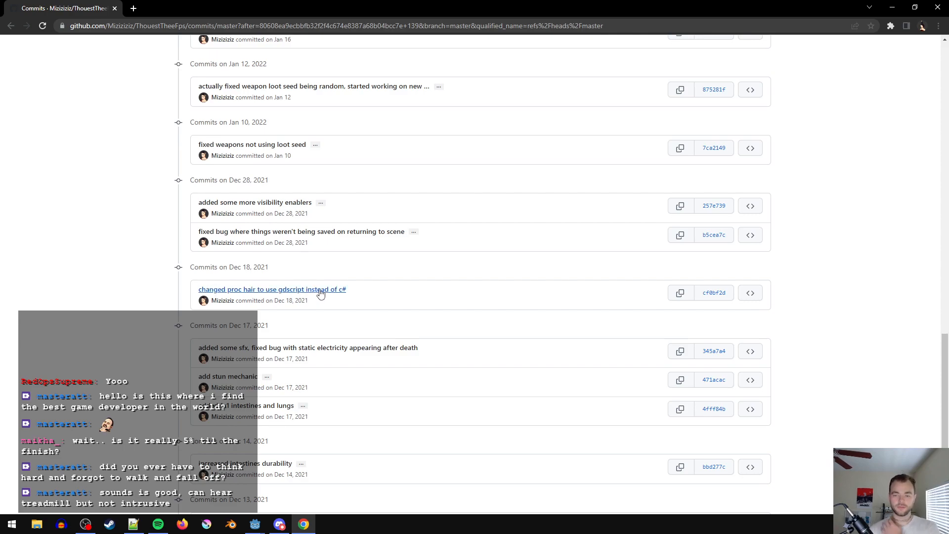
scroll(279, 235, up, 1)
scroll(280, 291, up, 1)
scroll(282, 344, up, 1)
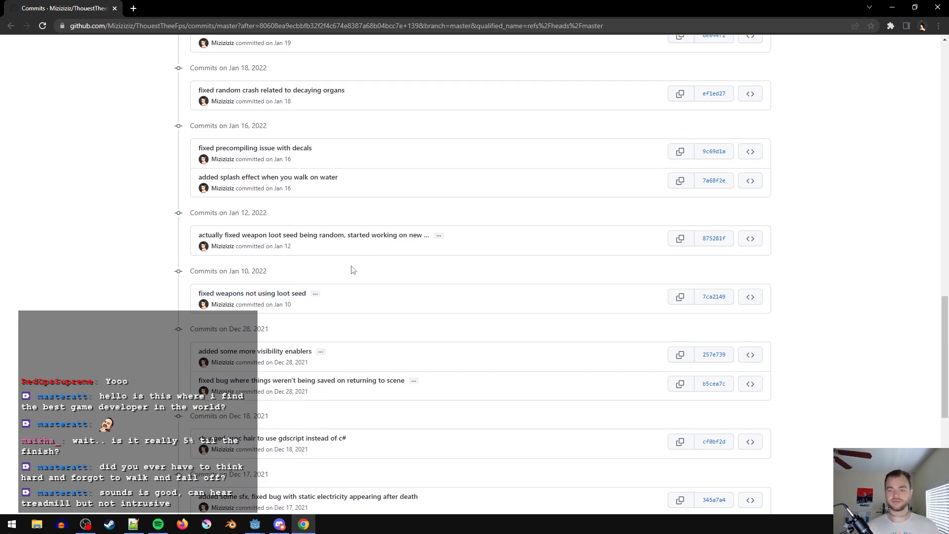
scroll(348, 271, up, 1)
scroll(328, 382, up, 1)
scroll(323, 379, up, 1)
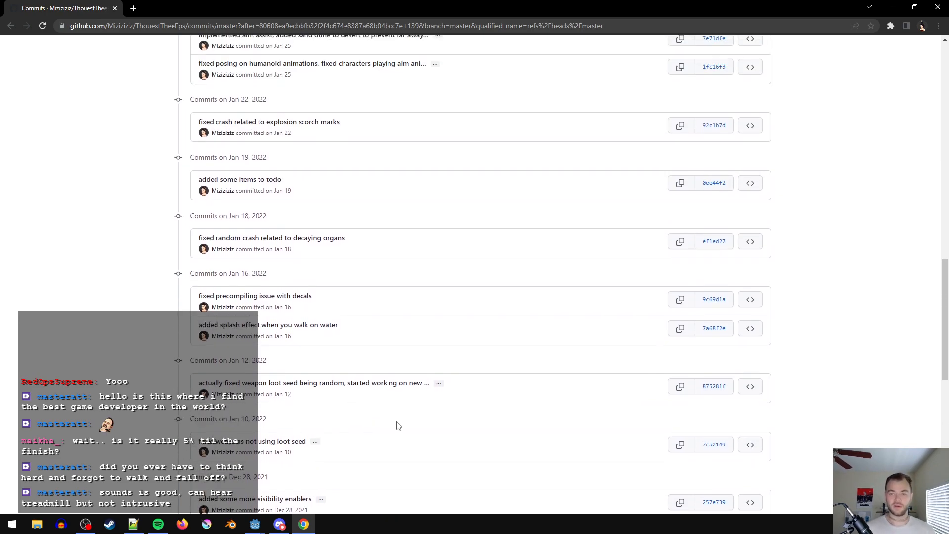
- Examine the commit messages from January 19 through February 1, 2022 for changes made after the release
scroll(316, 346, up, 4)
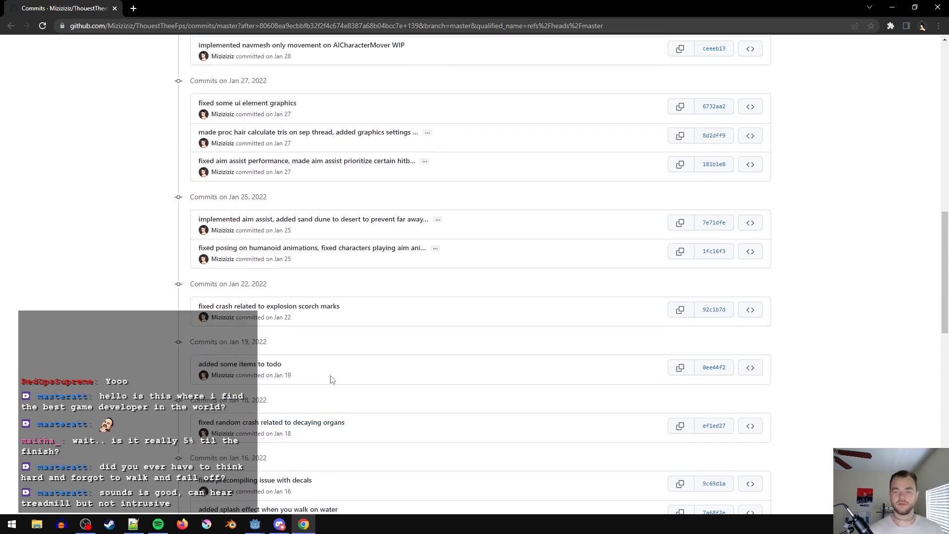
scroll(381, 337, up, 1)
scroll(391, 425, up, 4)
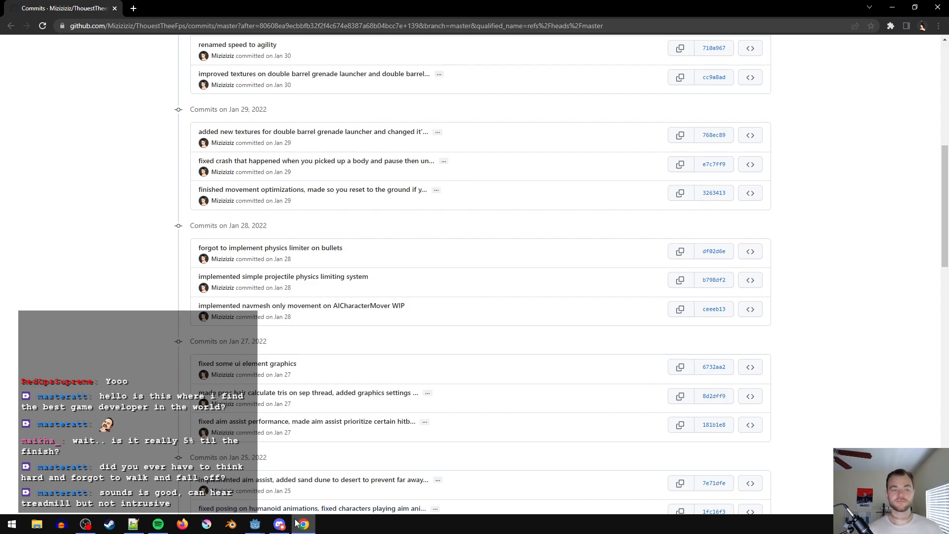
scroll(259, 346, up, 3)
scroll(259, 346, down, 1)
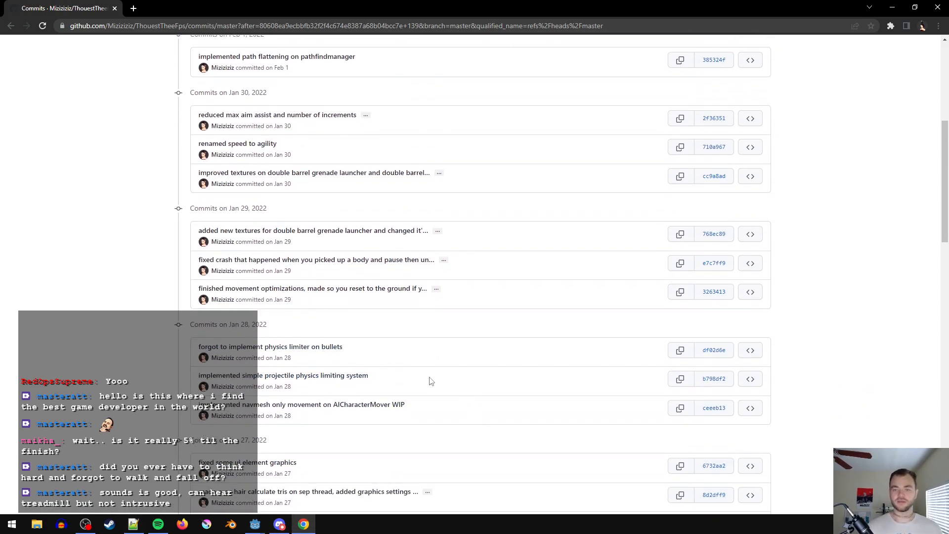
- Switch to Notepad++, move the wf devlog 10 script window off the commit list to another screen, and return to Chrome
click(133, 524)
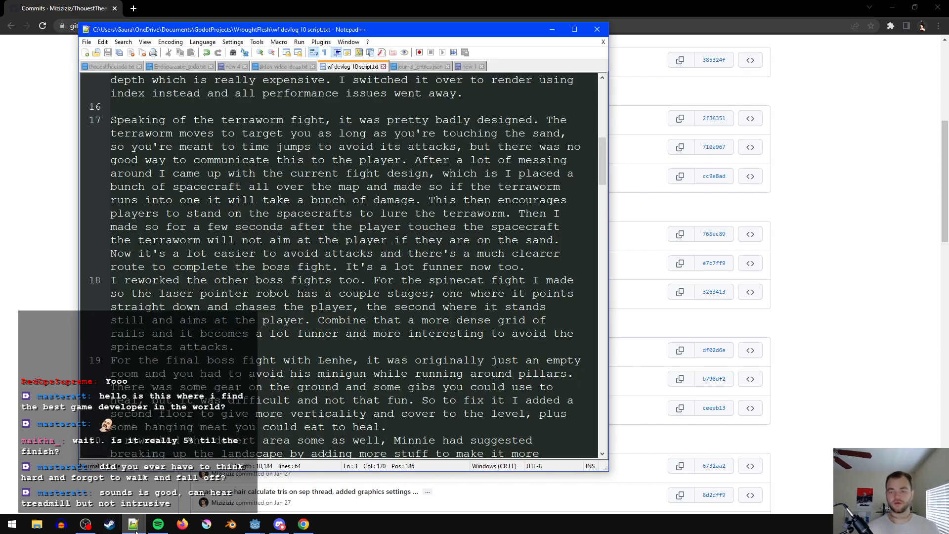
drag(397, 43, 0, 42)
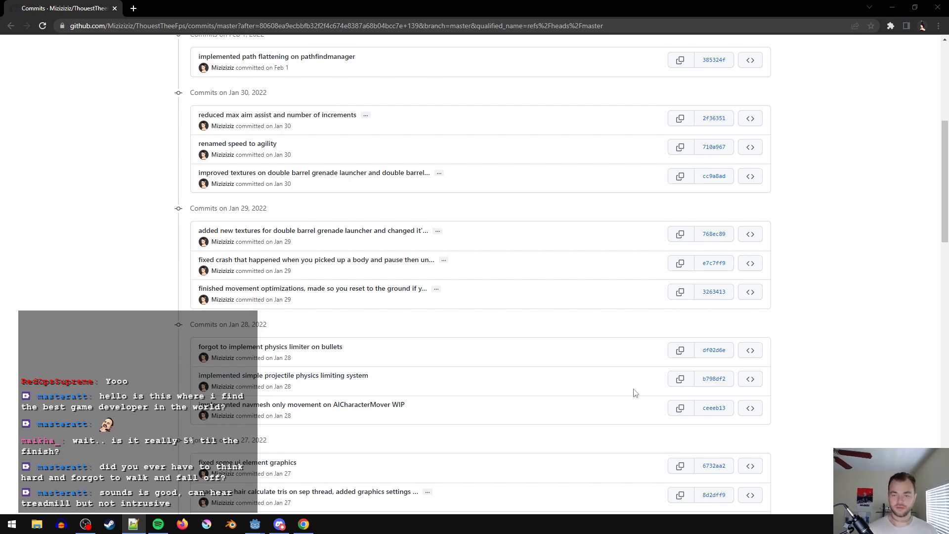
triple_click(438, 297)
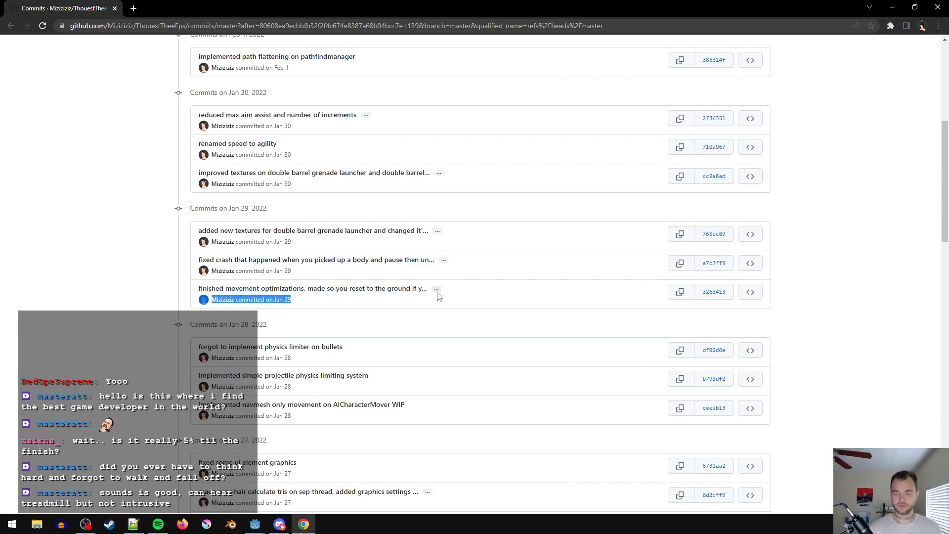
click(120, 303)
- Reread the commit messages from January 29, 2022 back to mid-December 2021 for changes worth recapping
scroll(257, 399, down, 1)
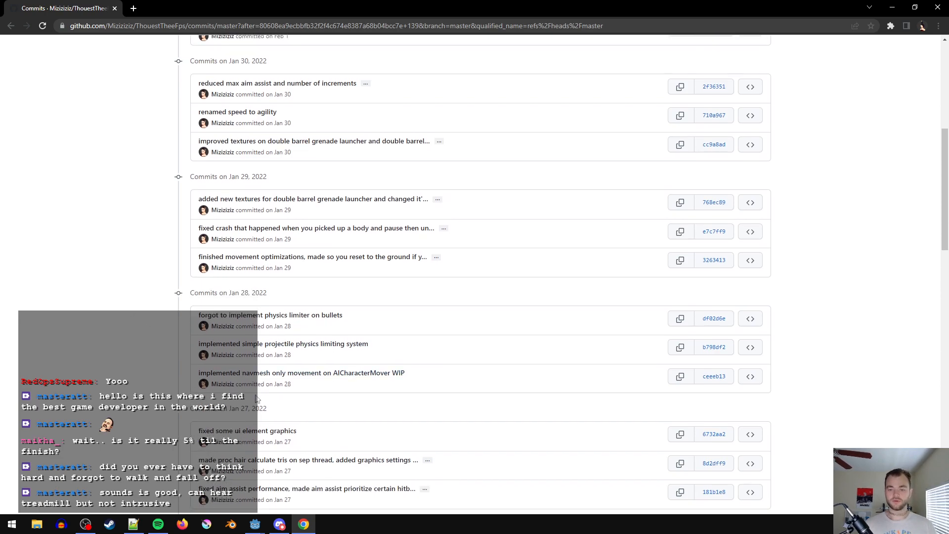
scroll(286, 403, down, 1)
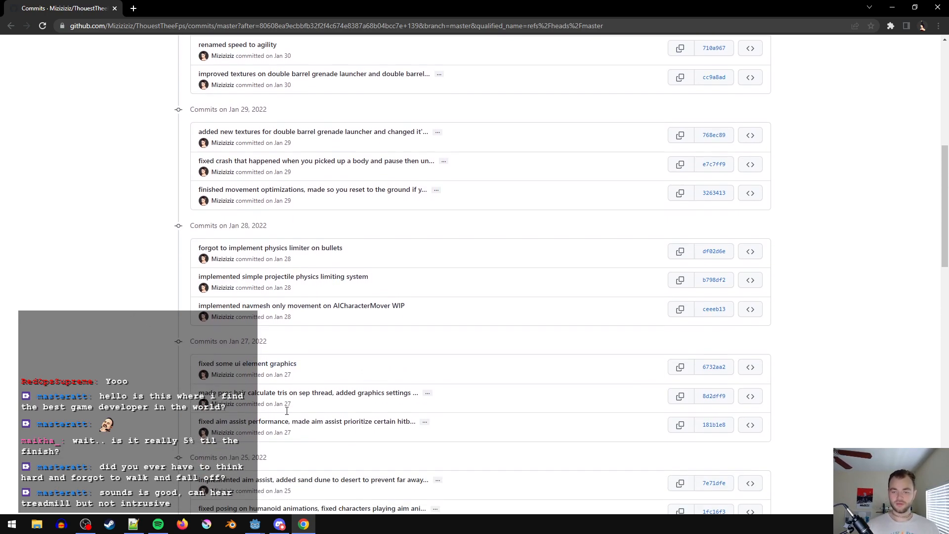
scroll(287, 410, down, 1)
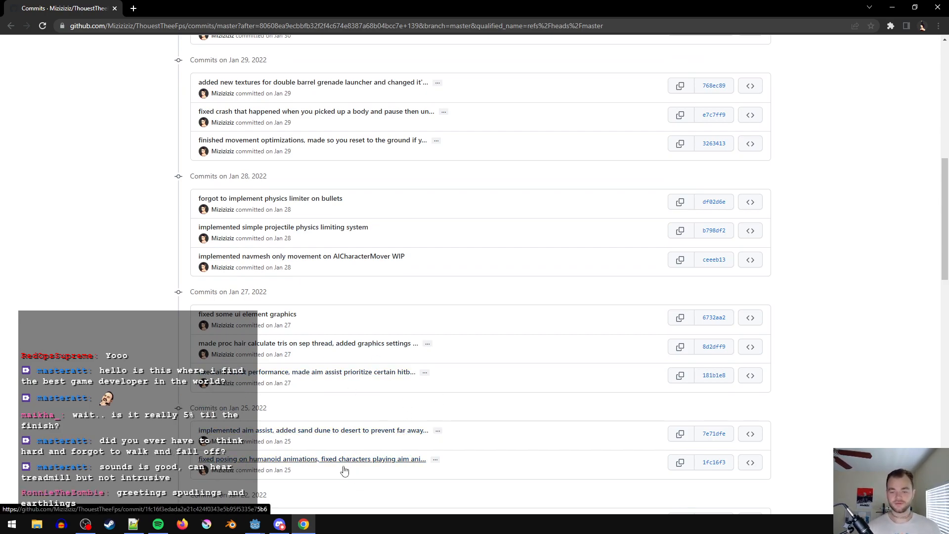
key(alt+Tab)
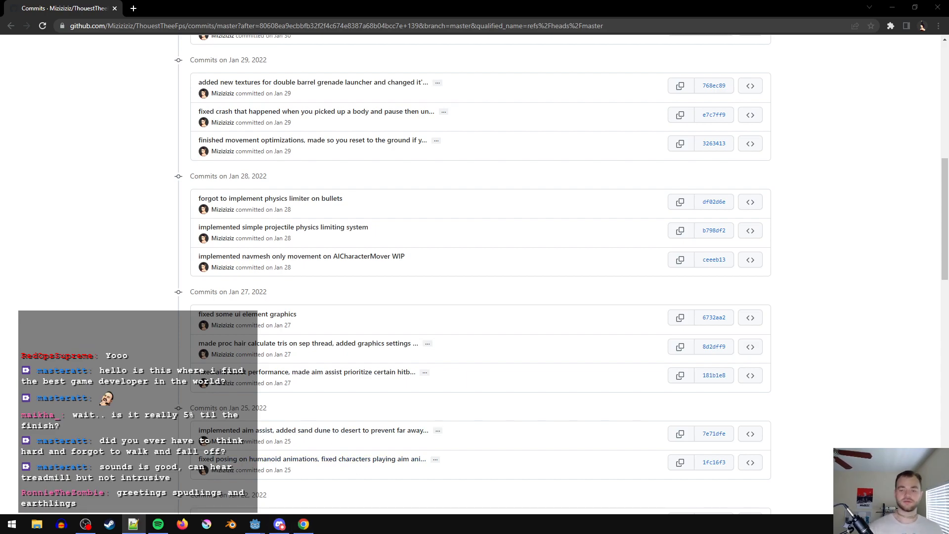
scroll(515, 364, down, 1)
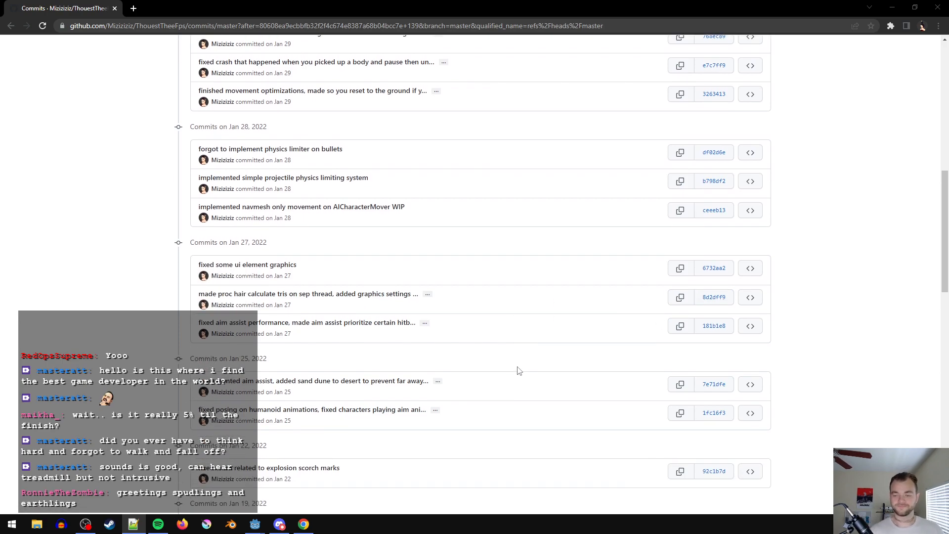
scroll(453, 385, down, 3)
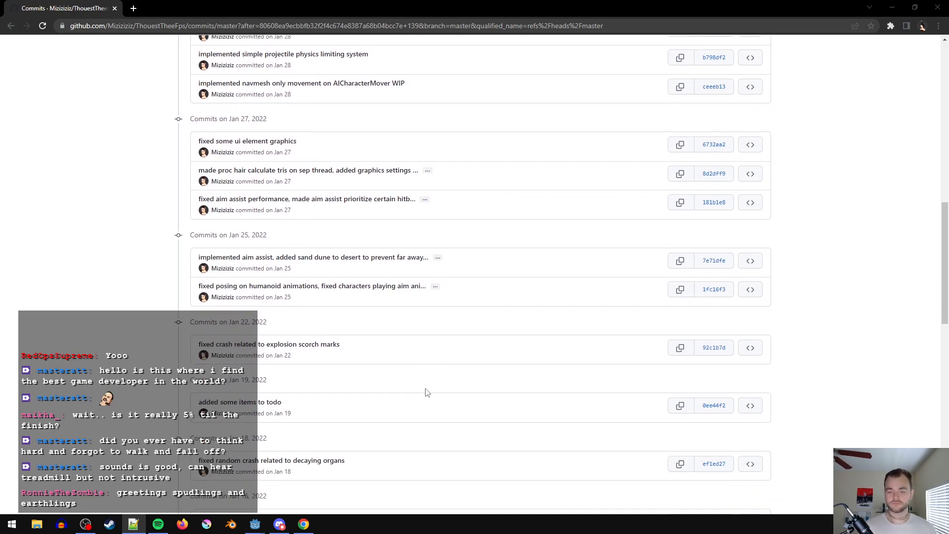
scroll(415, 392, down, 5)
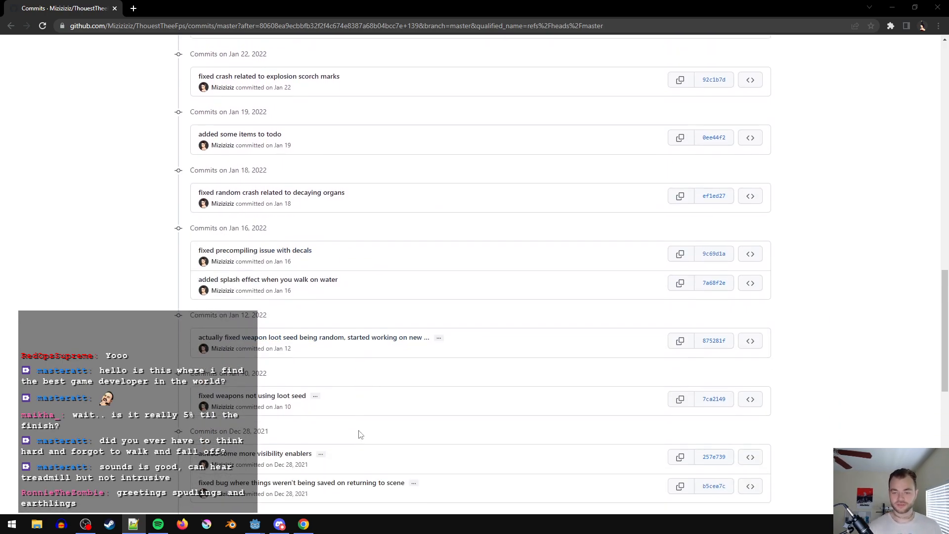
scroll(420, 381, down, 2)
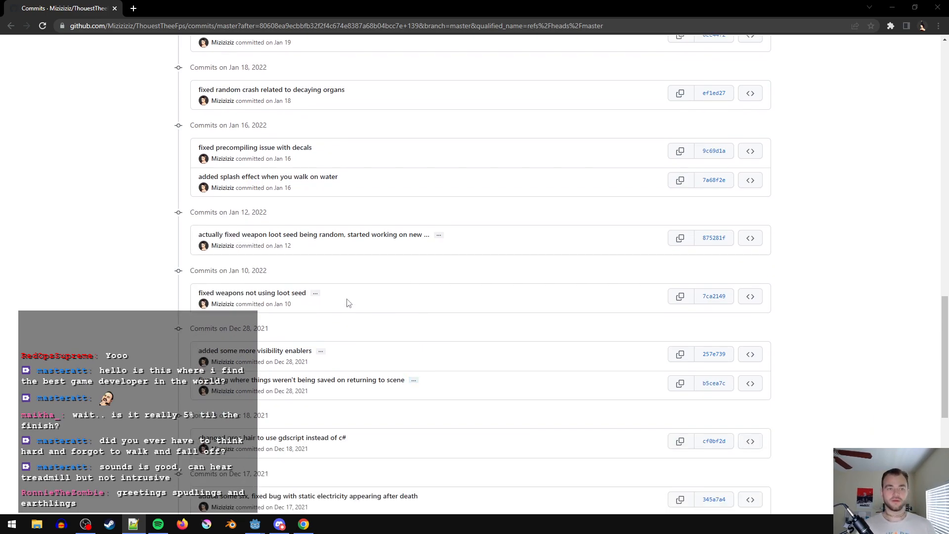
scroll(505, 452, down, 2)
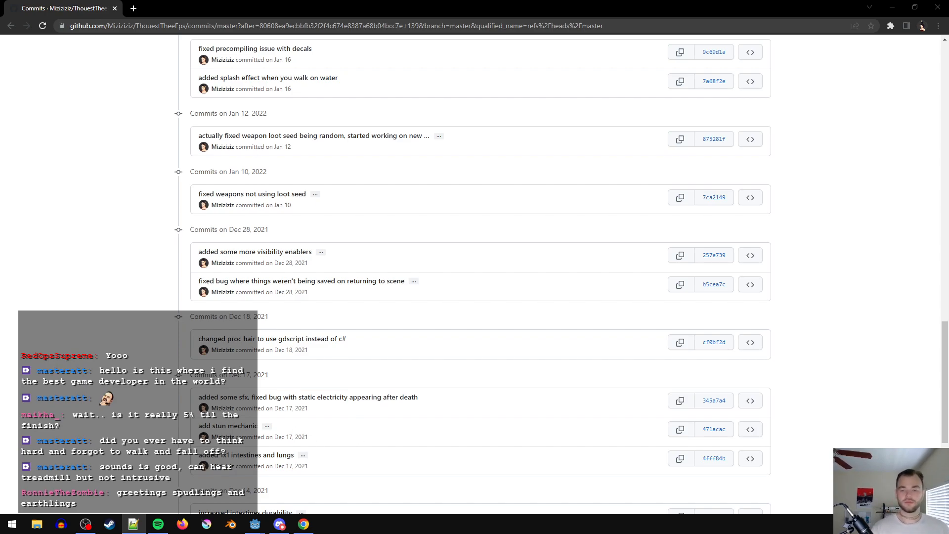
scroll(297, 316, down, 2)
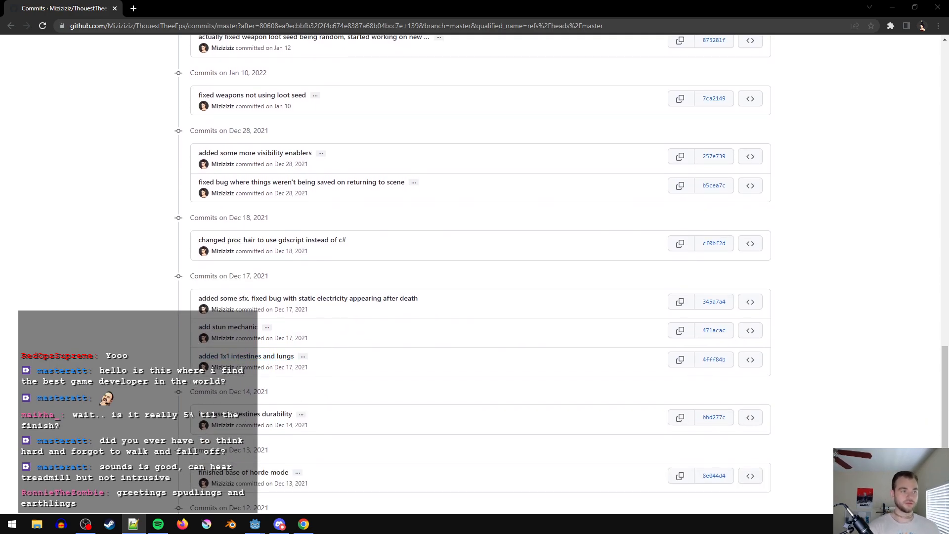
scroll(483, 324, up, 6)
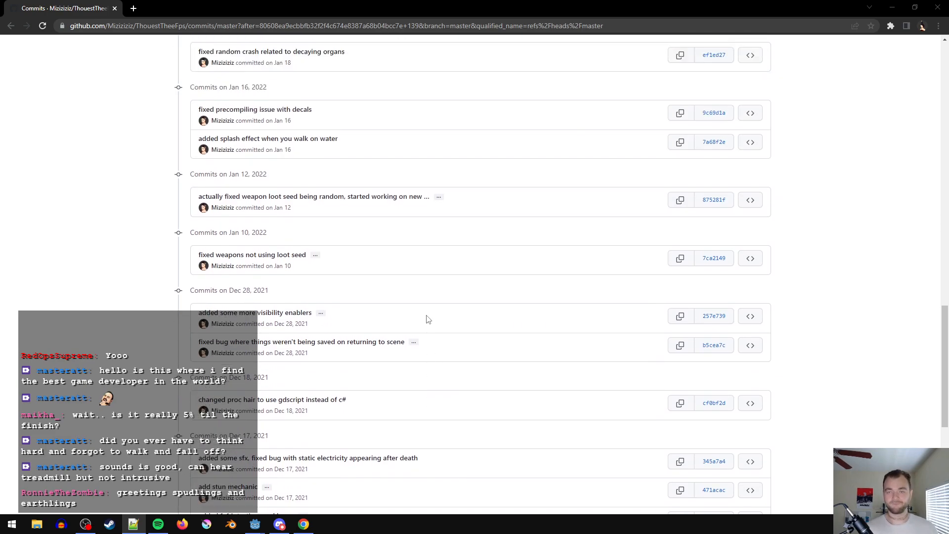
scroll(151, 446, up, 5)
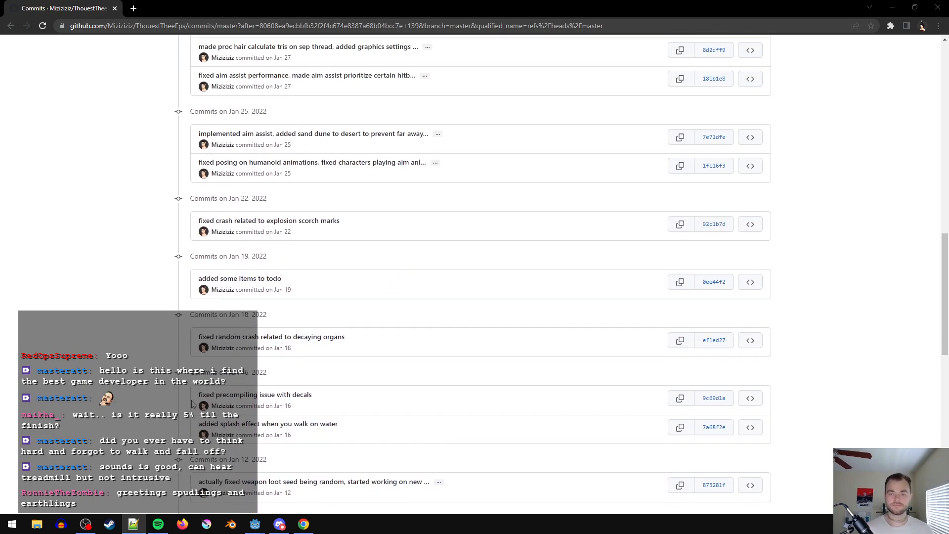
scroll(174, 451, up, 4)
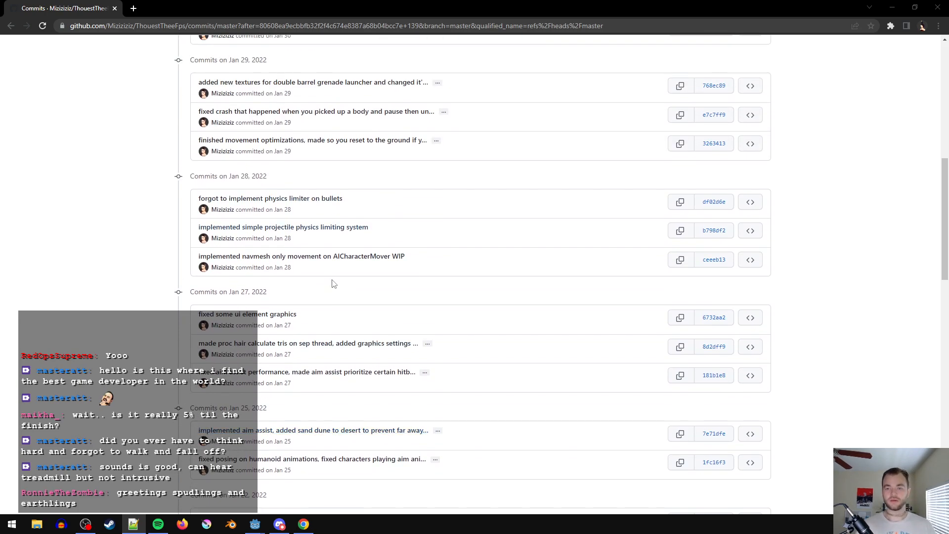
- Expand the January 29 commit message about movement optimizations and review the newer commits up to February 3, 2022
click(436, 142)
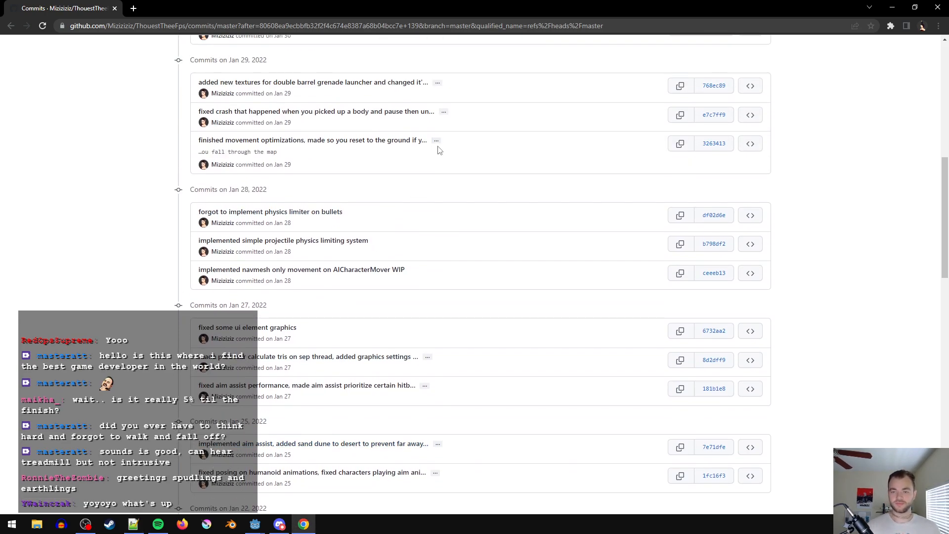
scroll(438, 239, up, 1)
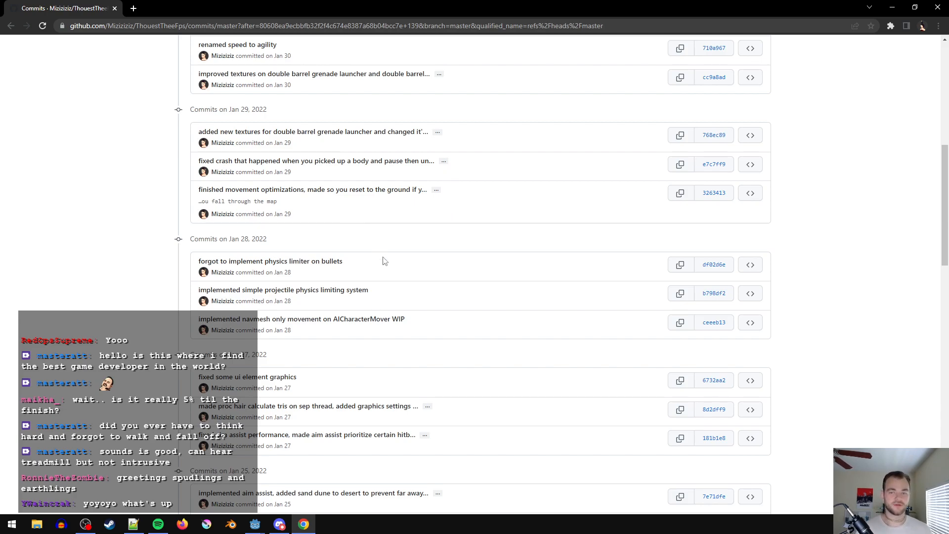
scroll(391, 297, up, 2)
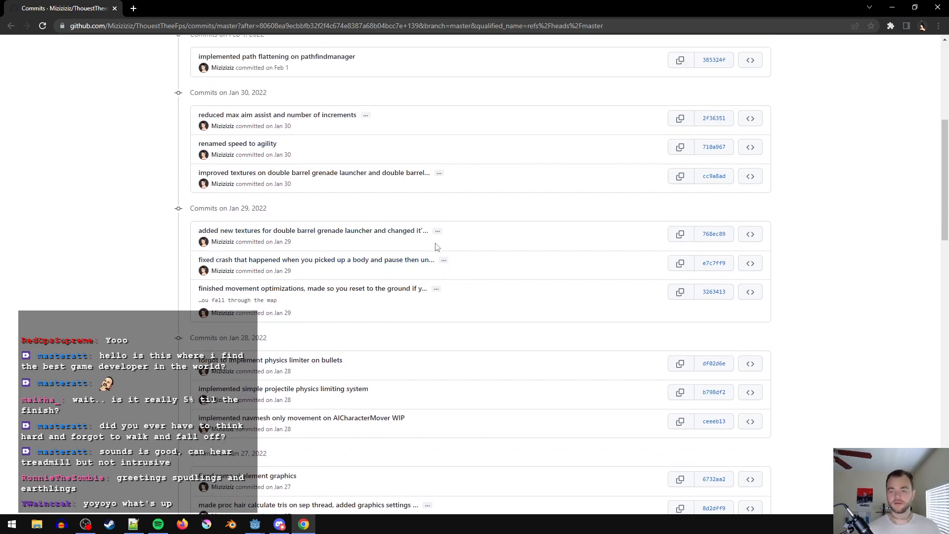
scroll(437, 249, up, 1)
scroll(401, 225, up, 1)
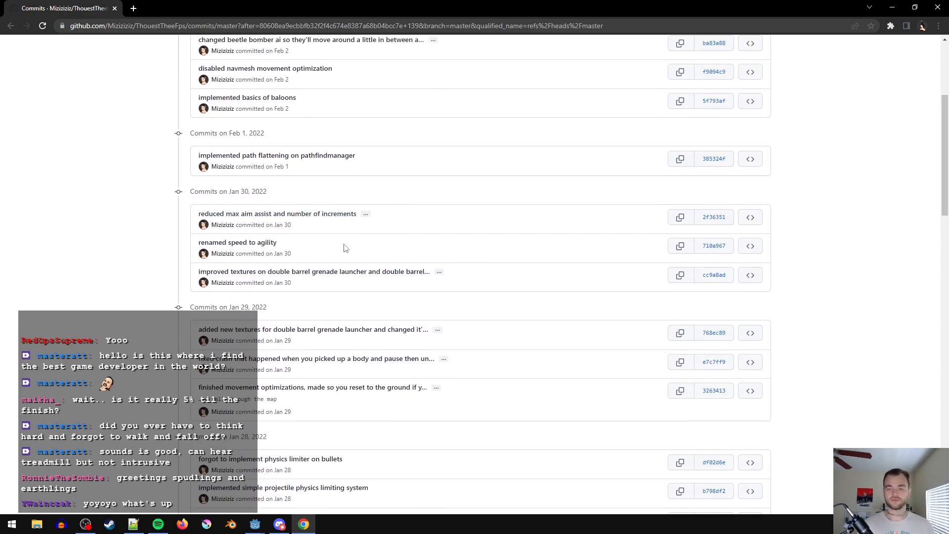
scroll(333, 237, up, 1)
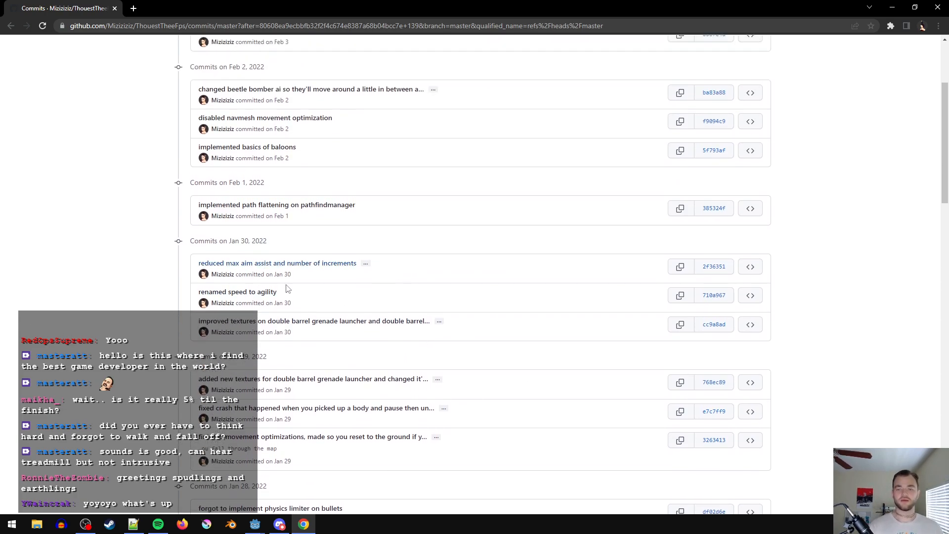
scroll(320, 259, up, 2)
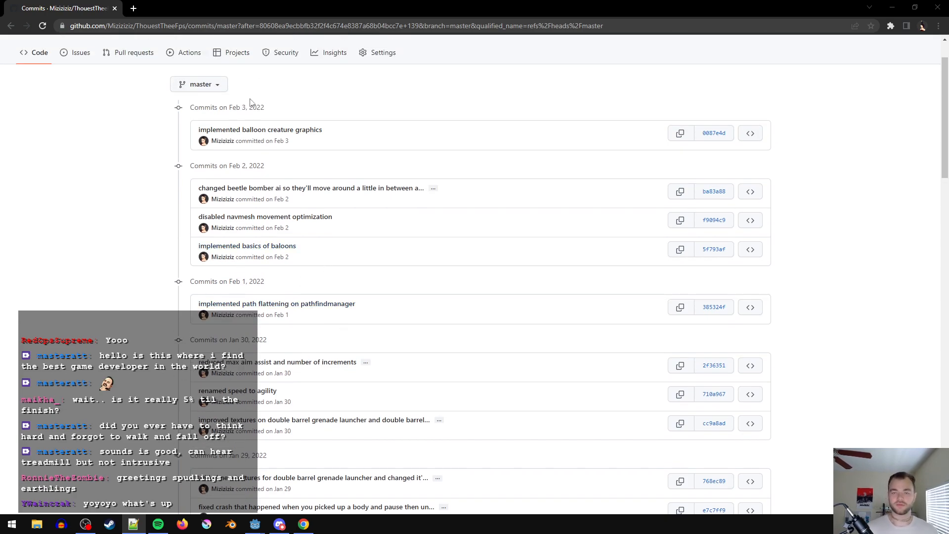
- Return to the newer commits page and examine the commit messages from February 8 through March 14, 2022
click(15, 25)
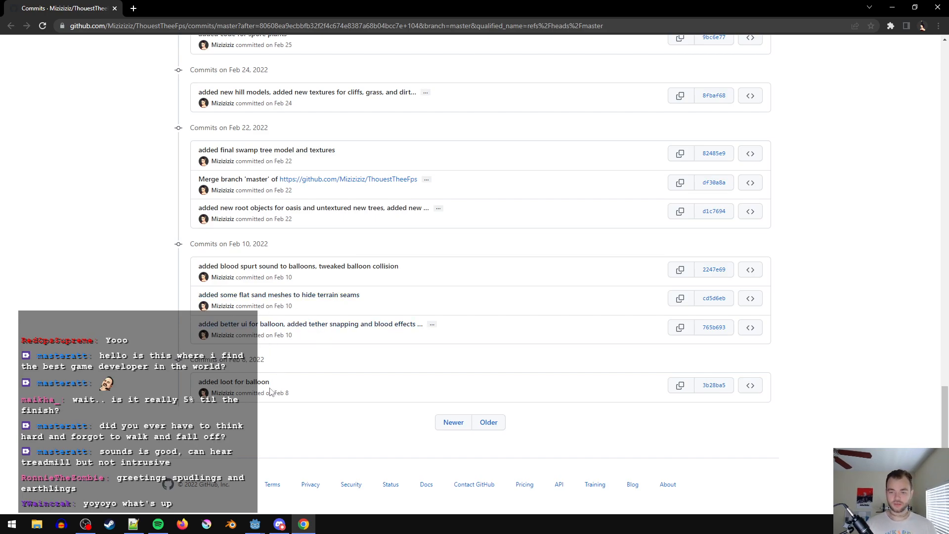
scroll(318, 370, up, 1)
scroll(318, 370, up, 2)
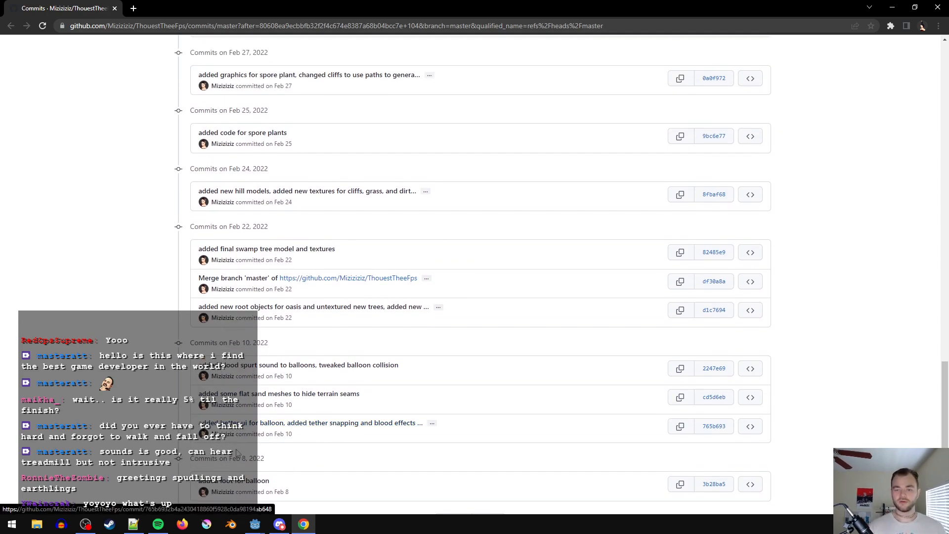
scroll(406, 331, up, 1)
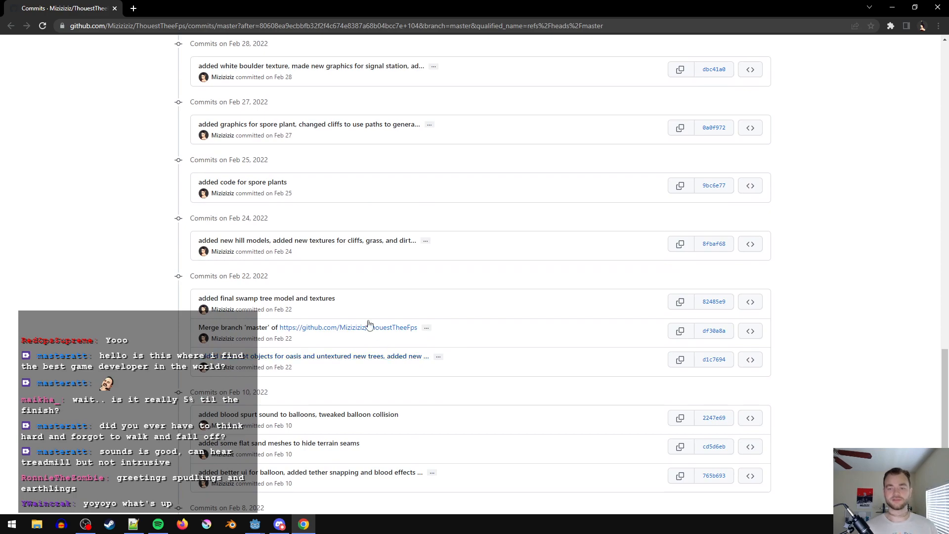
scroll(307, 257, up, 2)
scroll(311, 227, up, 2)
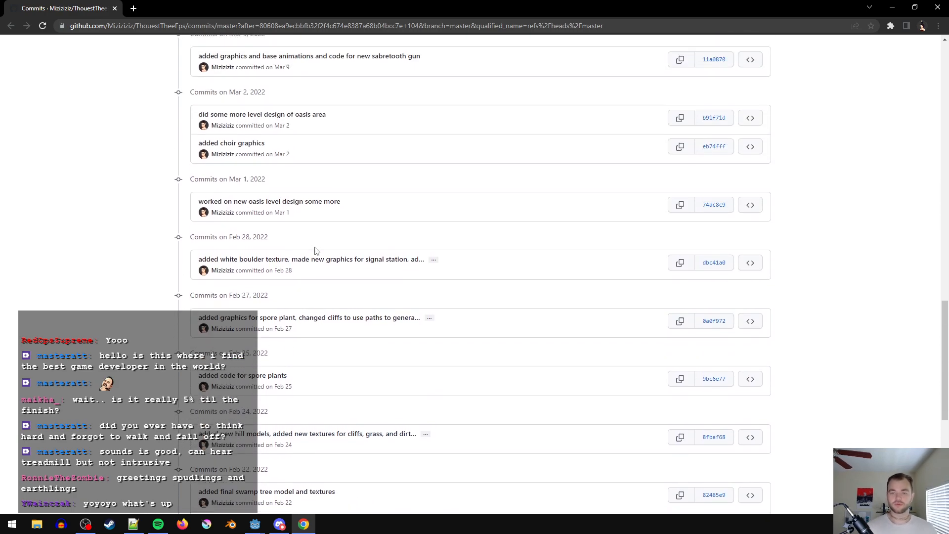
scroll(346, 247, up, 1)
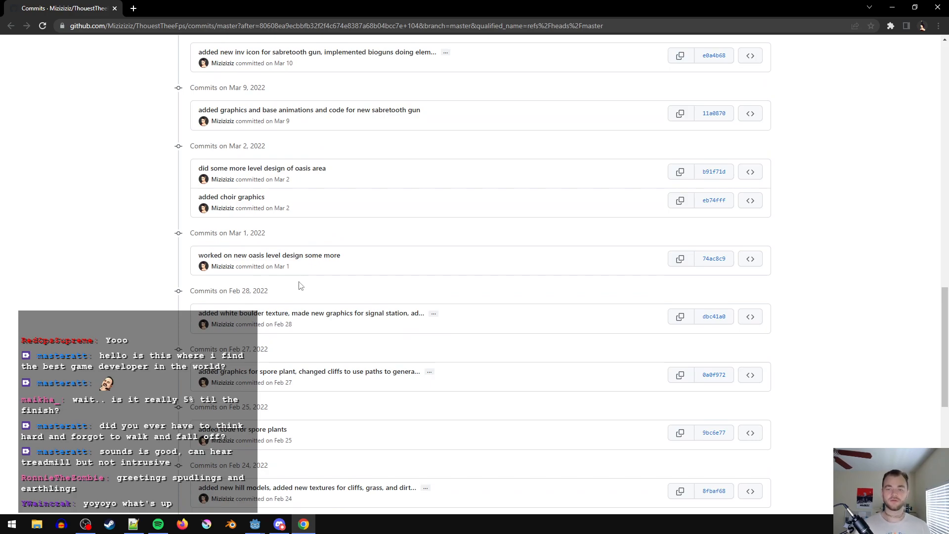
scroll(267, 302, up, 1)
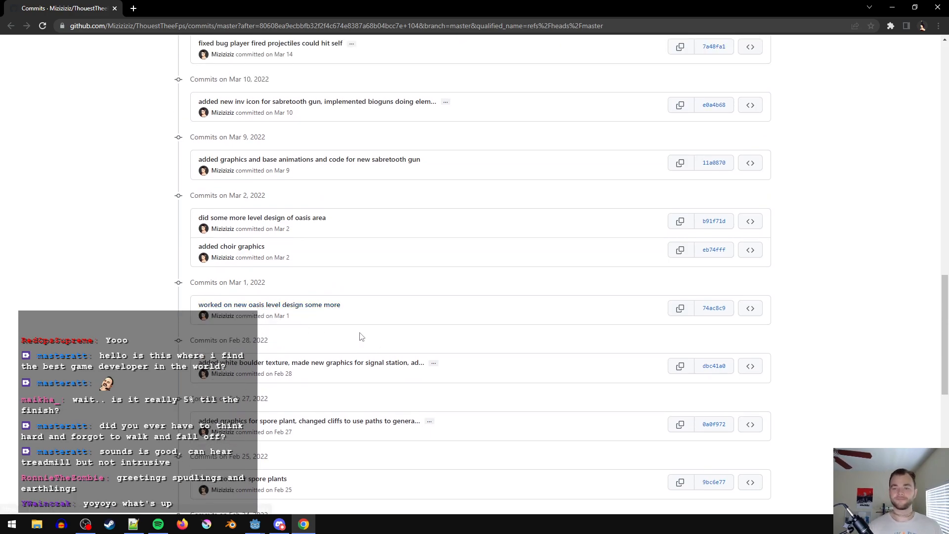
scroll(346, 321, up, 3)
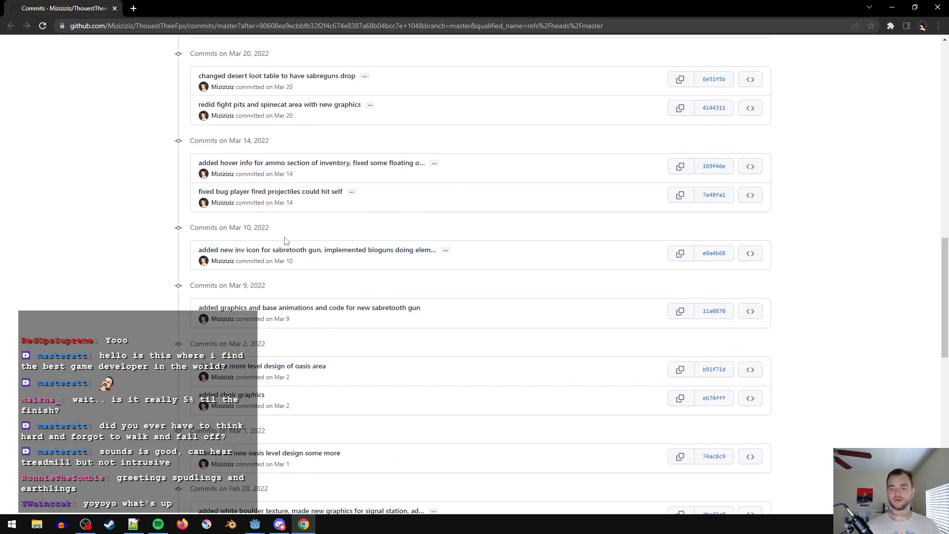
- Examine the commit messages from March 14 through April 13, 2022 for changes worth recapping
scroll(354, 252, up, 1)
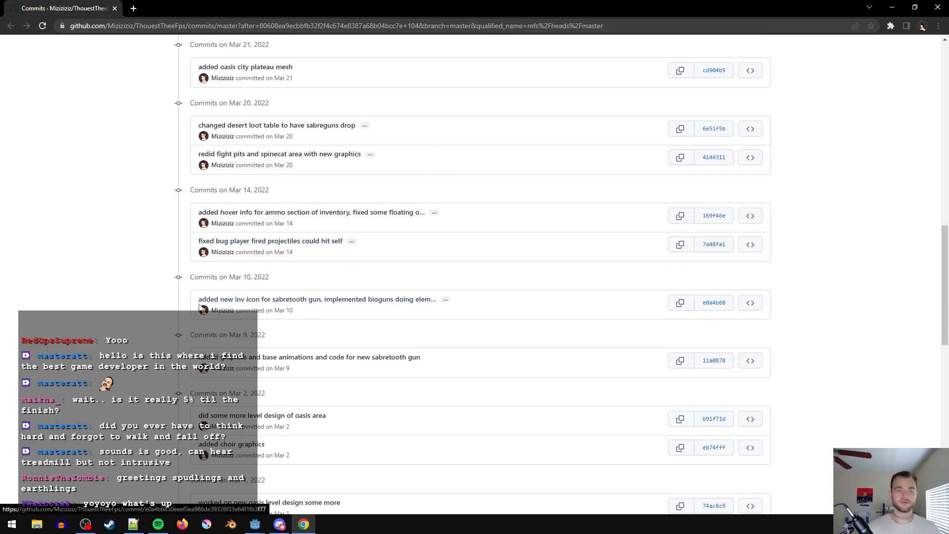
scroll(116, 292, up, 1)
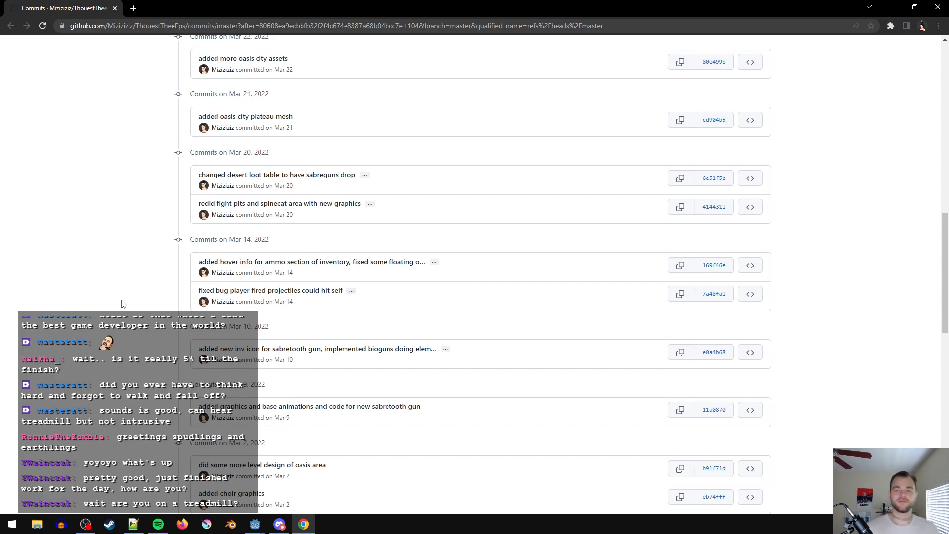
scroll(300, 126, up, 3)
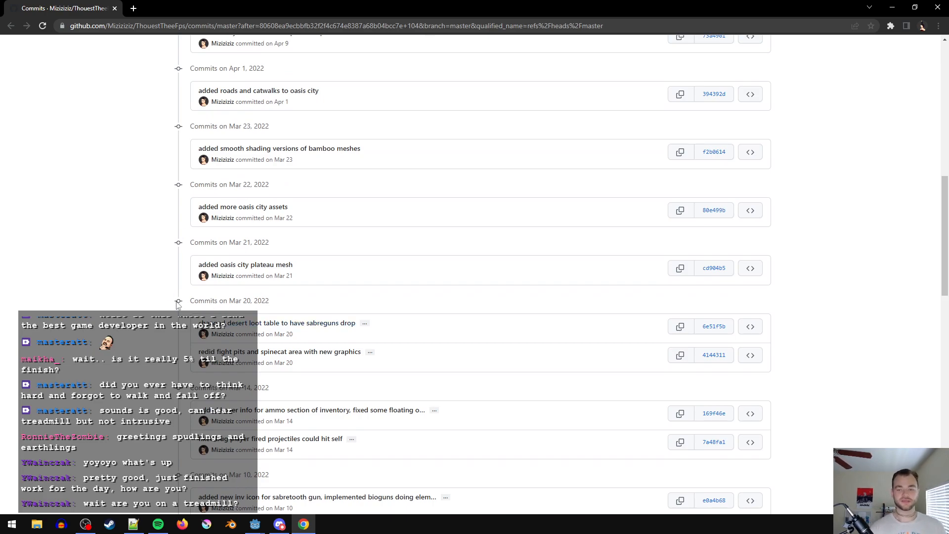
scroll(105, 277, up, 2)
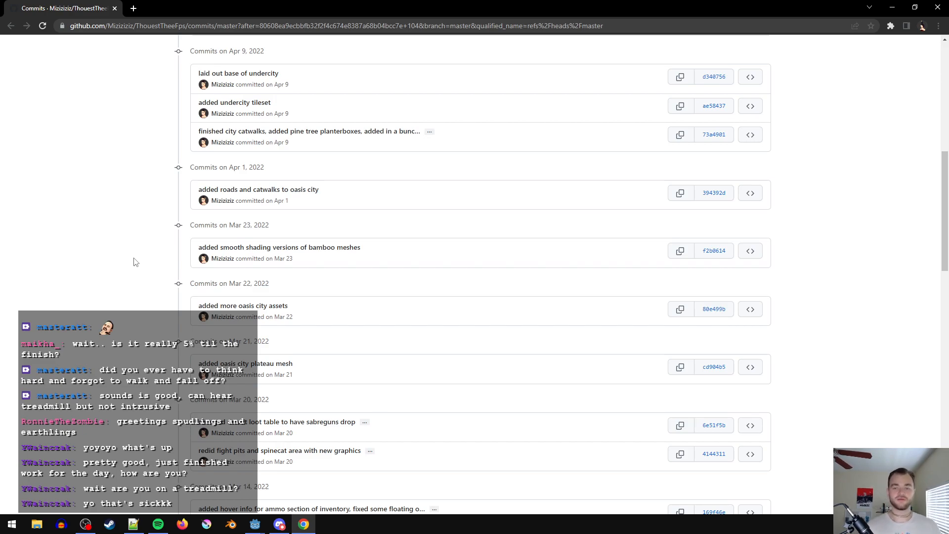
scroll(136, 262, up, 1)
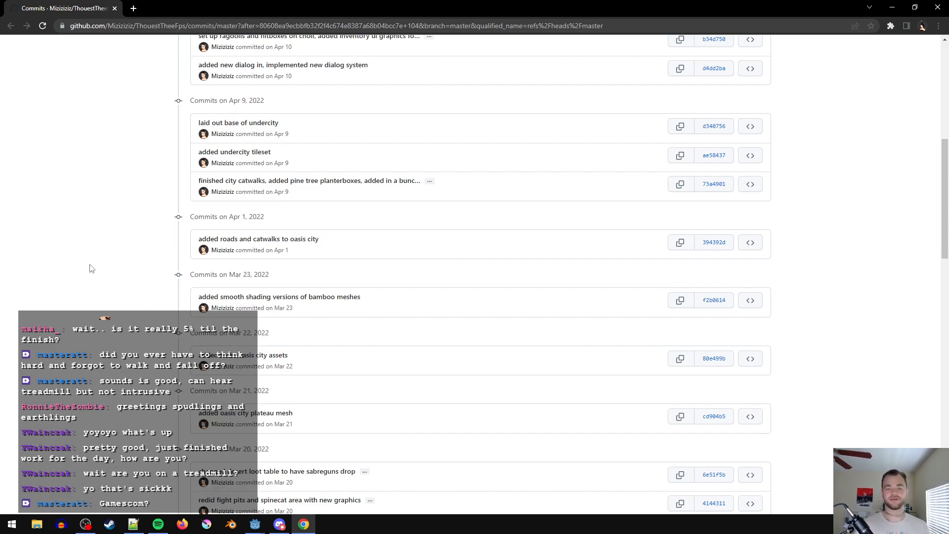
scroll(99, 277, up, 1)
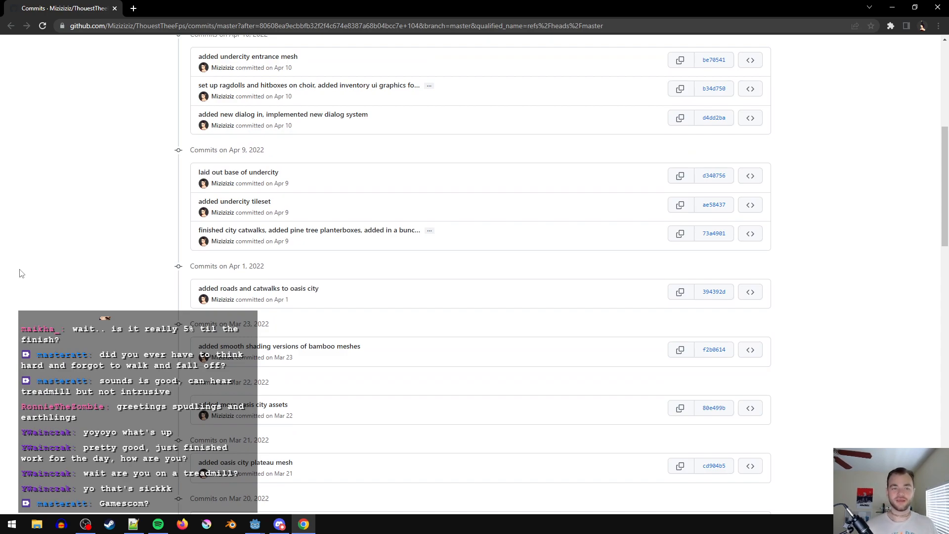
scroll(109, 359, up, 1)
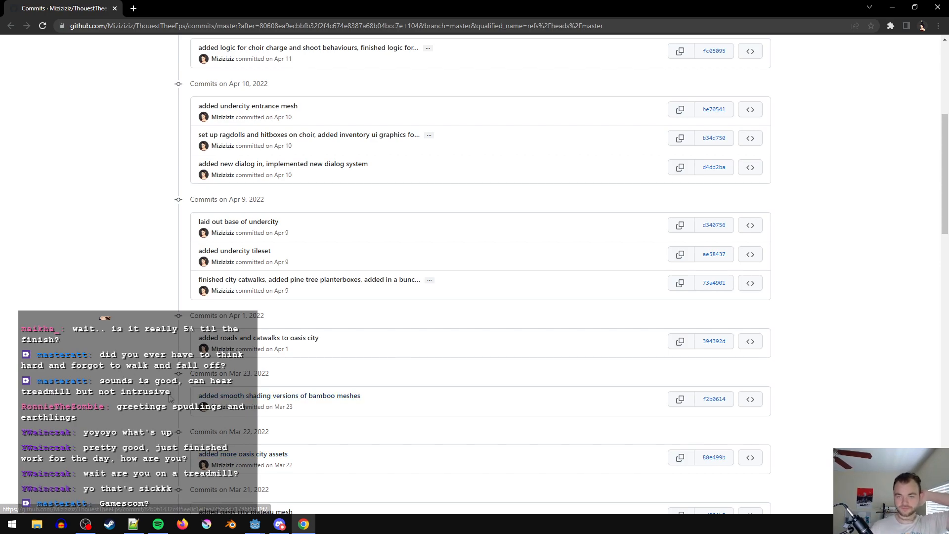
scroll(172, 400, up, 4)
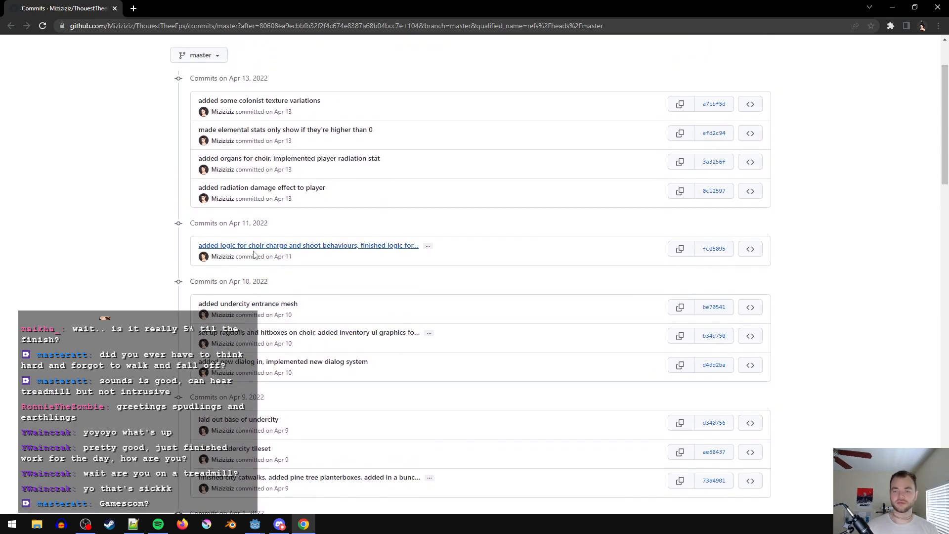
- Switch briefly to Notepad++, bring the April 13, 2022 commits fully into view, and return to Chrome
key(alt+Tab)
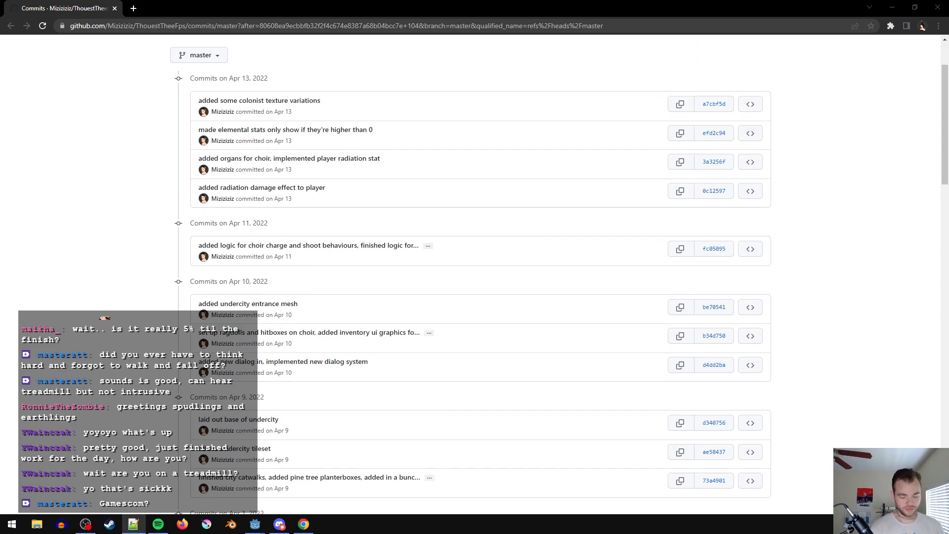
scroll(148, 218, up, 1)
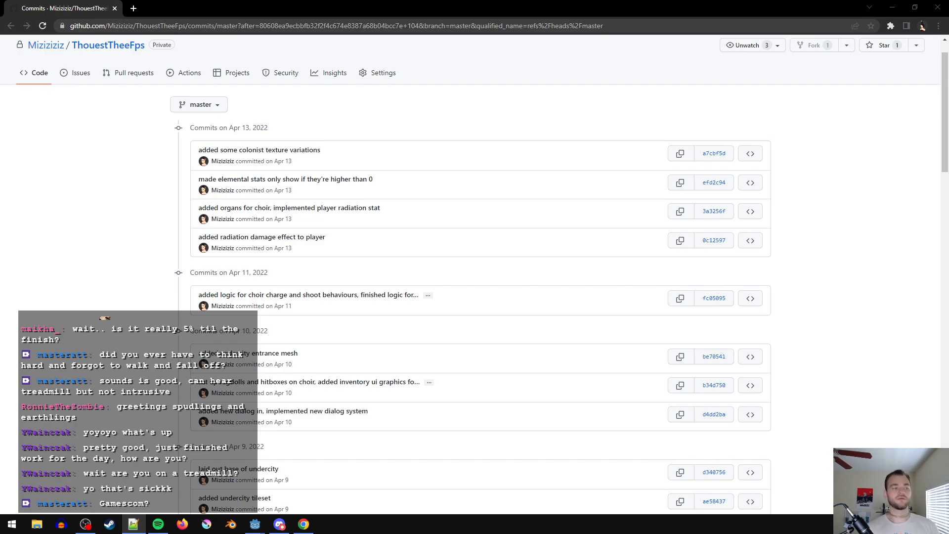
key(alt+Tab)
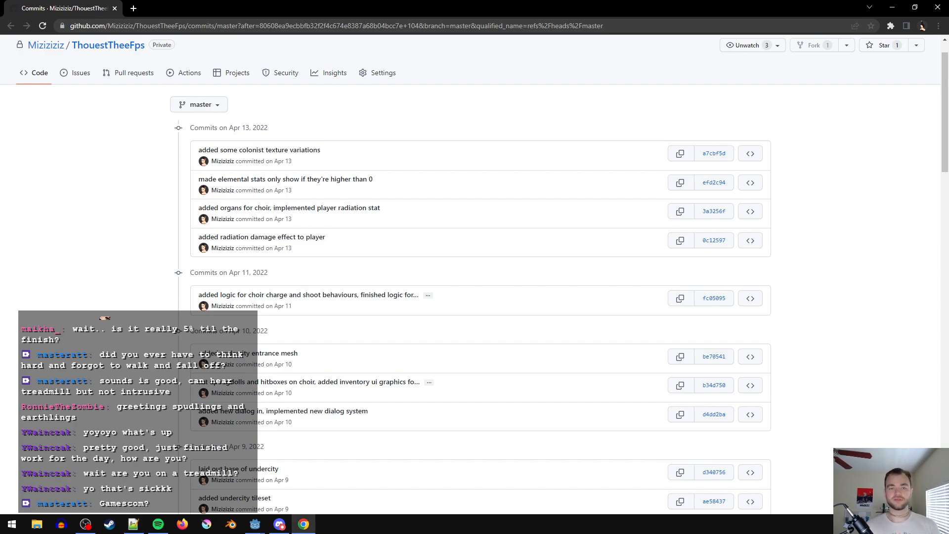
- Go back to the newer commits page and review the commit messages from April 14 through April 25, 2022
click(11, 25)
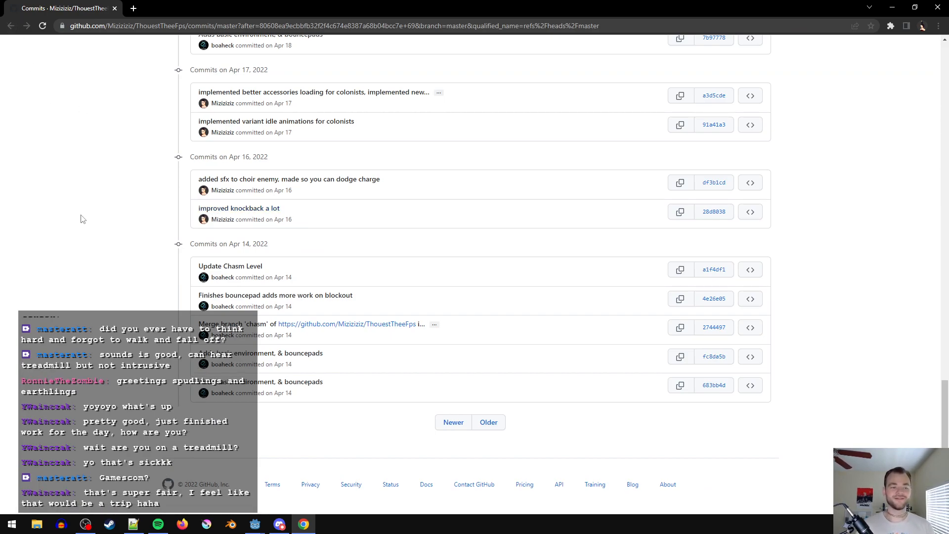
scroll(318, 322, up, 1)
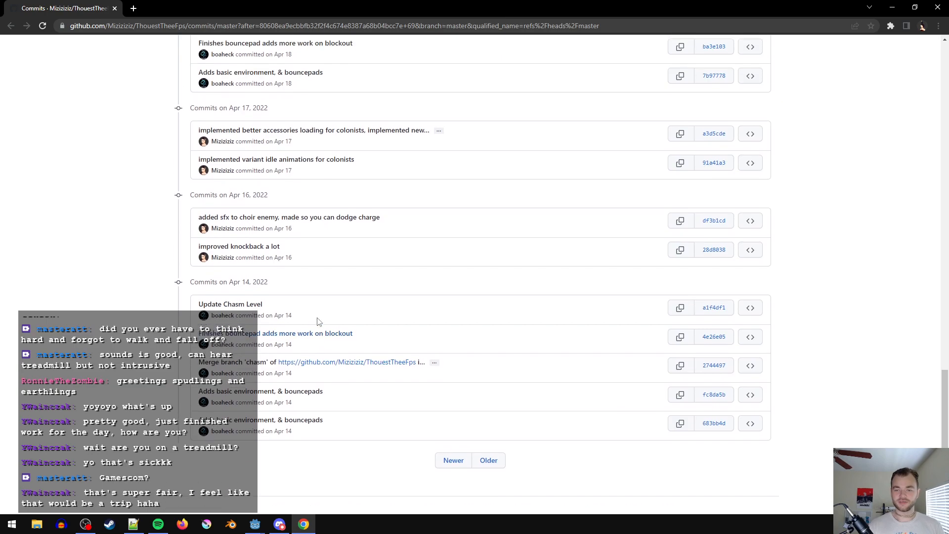
scroll(364, 316, up, 1)
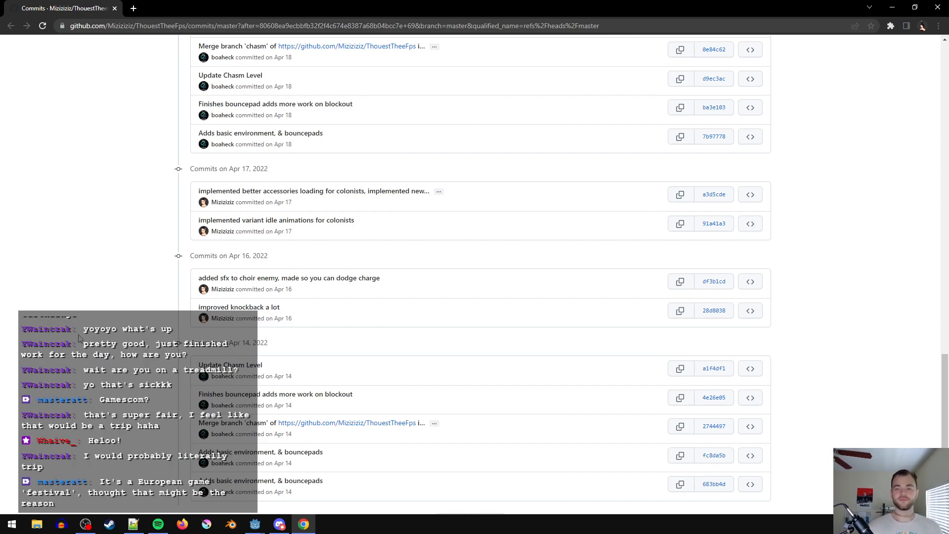
scroll(85, 349, up, 6)
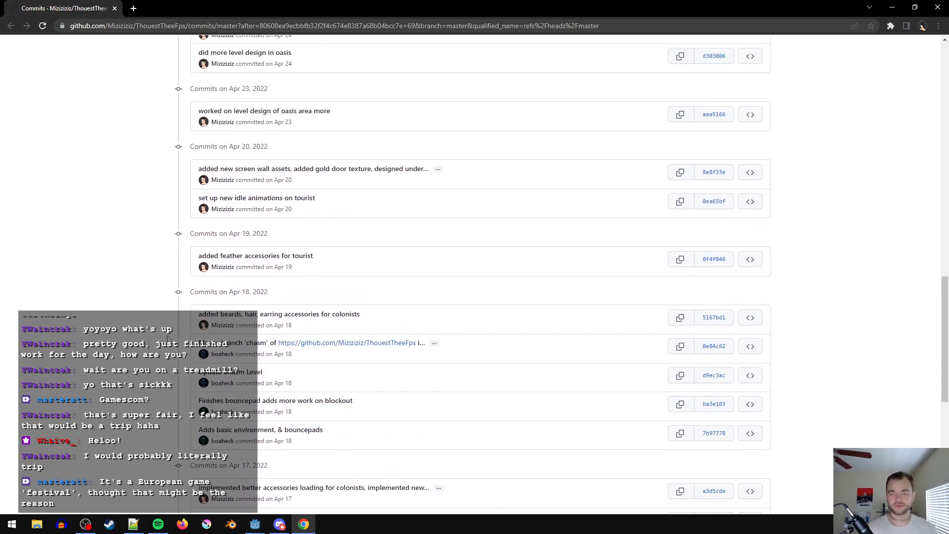
scroll(460, 237, up, 2)
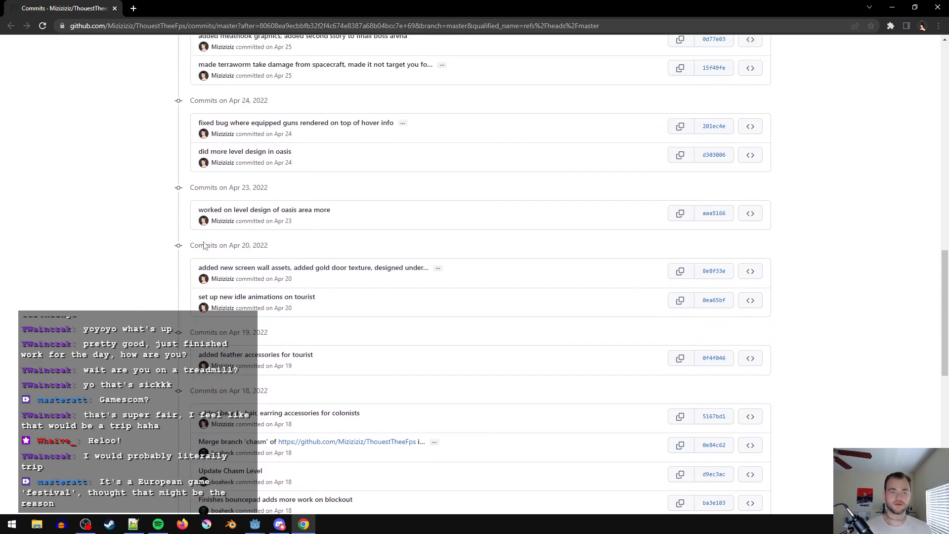
scroll(206, 287, up, 1)
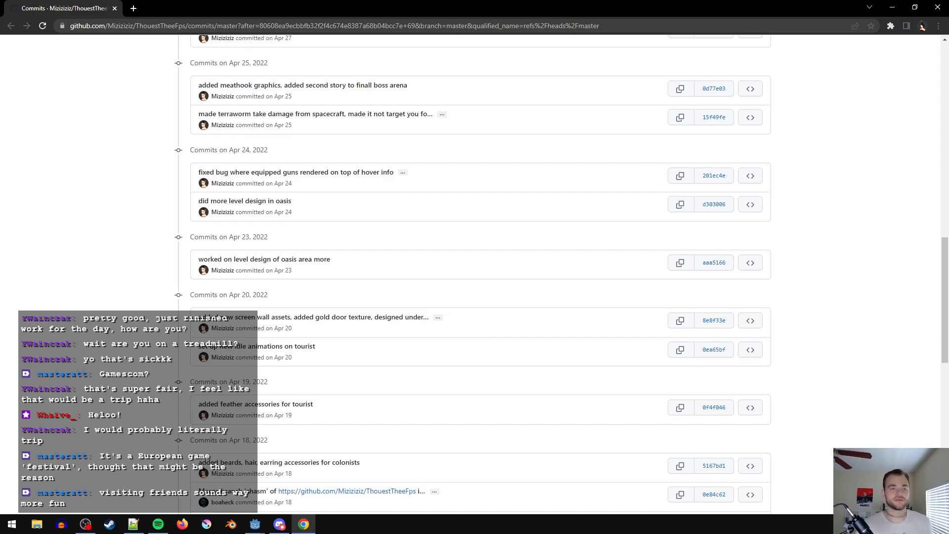
- Search Google for Gamescom in a new browser tab
key(alt+Tab)
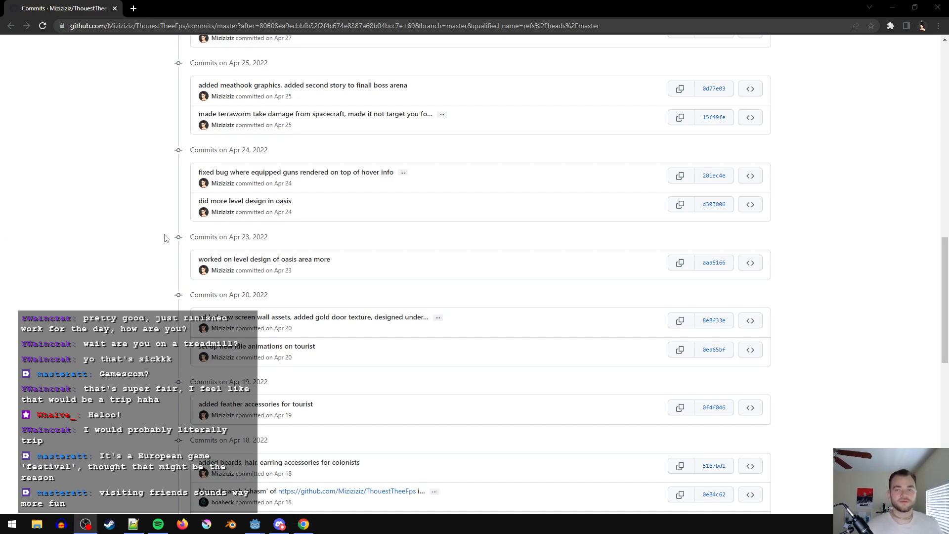
click(225, 6)
key(ctrl+t)
text(Gamescom)
key(Return)
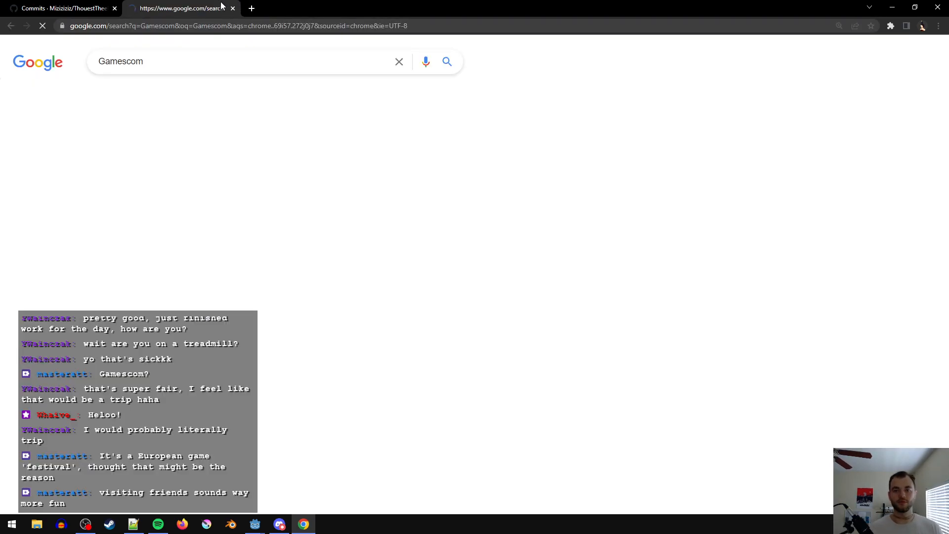
- Examine the Gamescom search results for the event's dates, location, top stories and related questions
scroll(388, 300, down, 1)
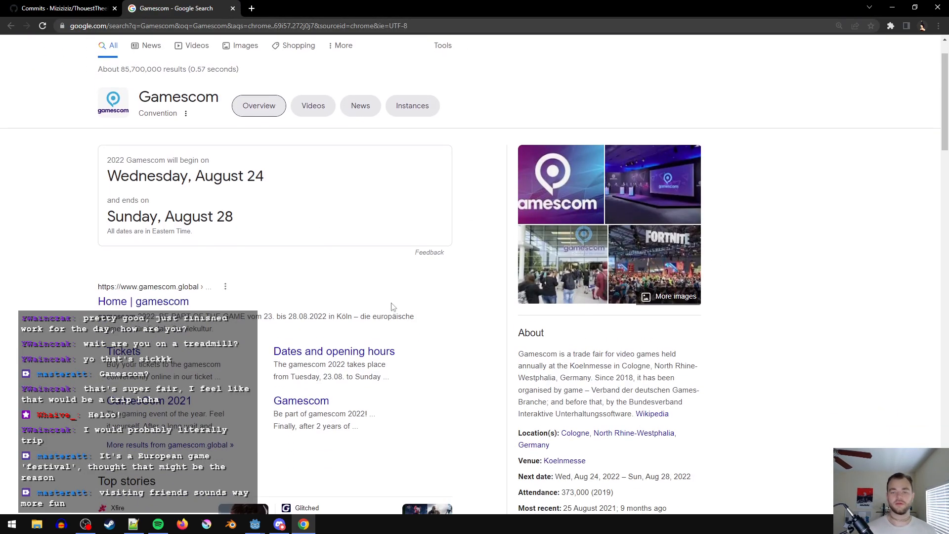
scroll(387, 300, down, 2)
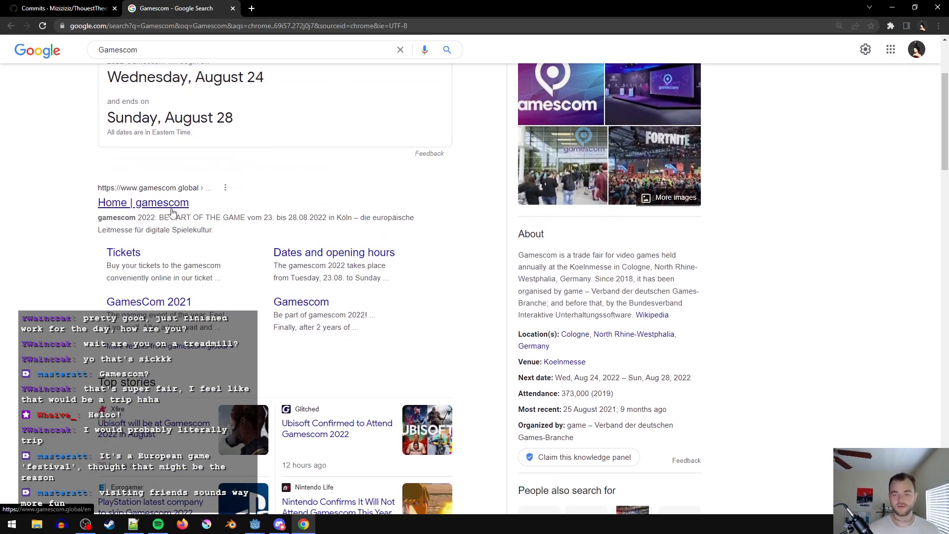
scroll(208, 220, up, 3)
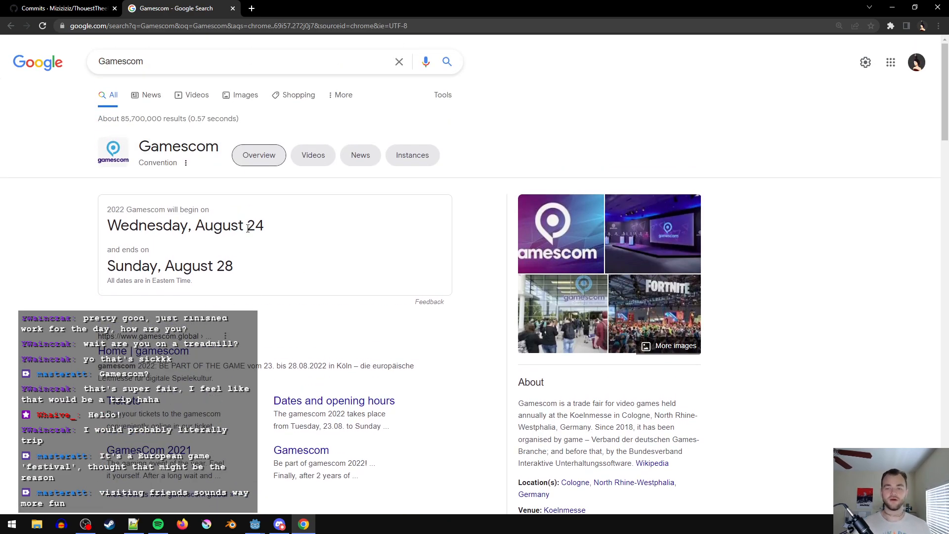
scroll(225, 353, down, 1)
scroll(217, 347, down, 1)
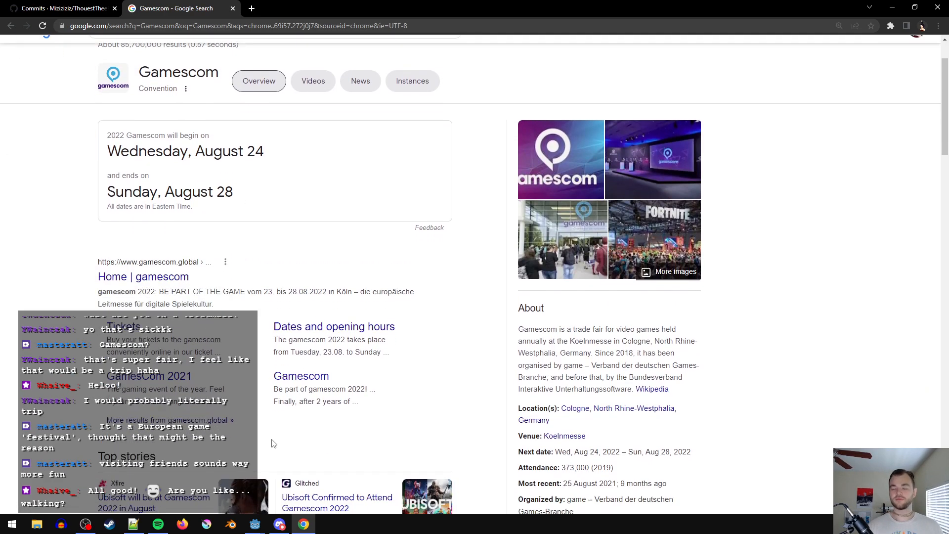
scroll(196, 404, down, 1)
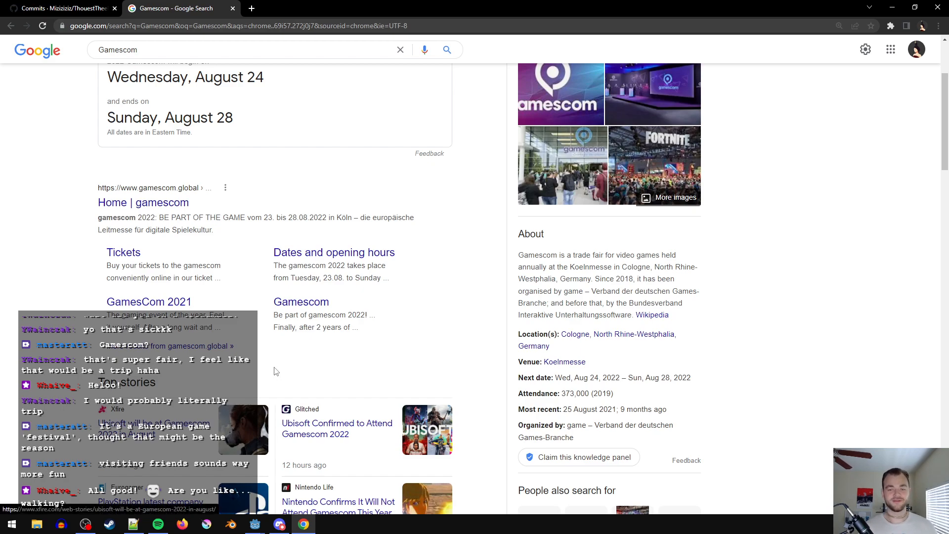
scroll(95, 292, down, 1)
scroll(96, 293, down, 2)
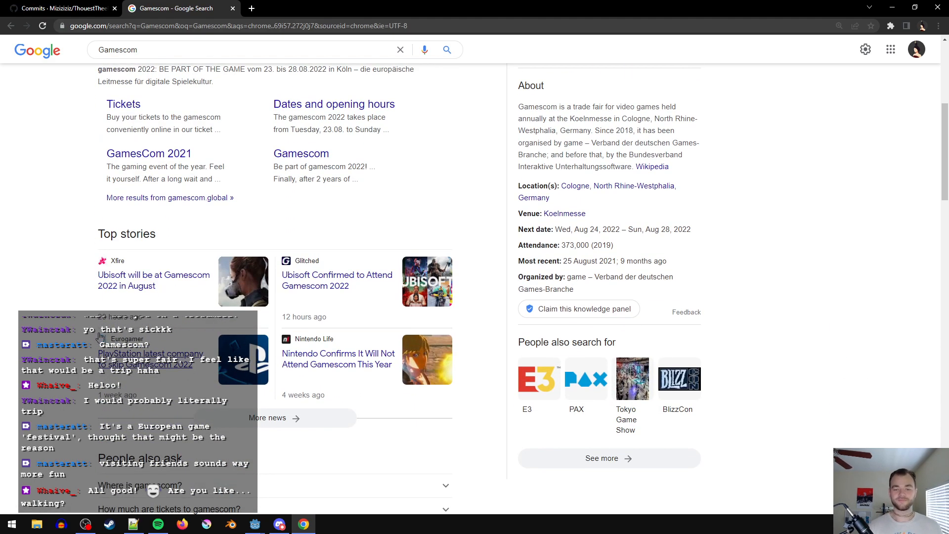
scroll(96, 297, down, 1)
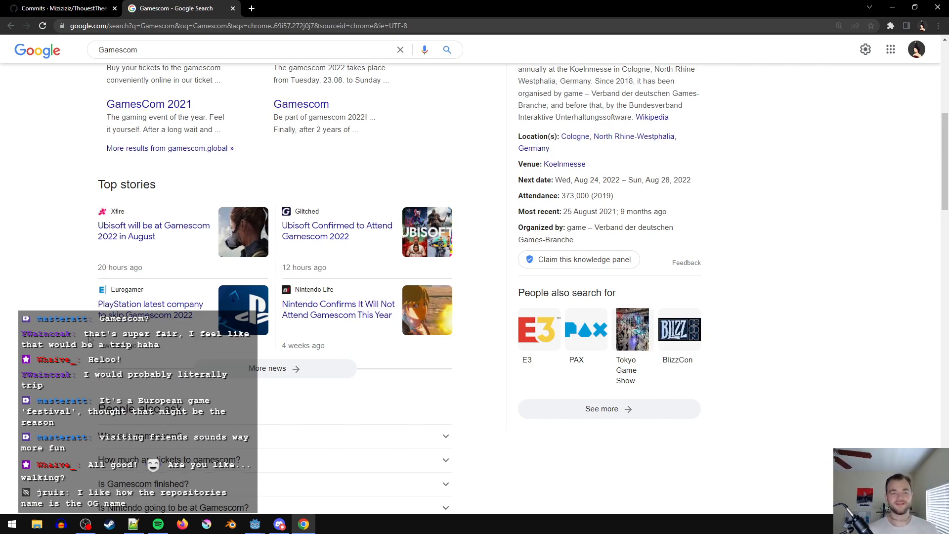
scroll(76, 374, down, 5)
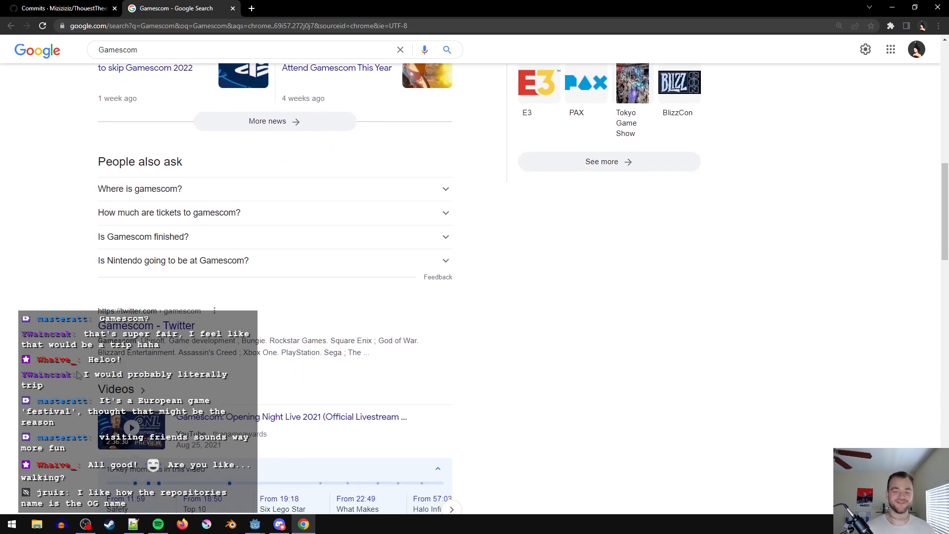
- Return to the commit history tab and go to the page's newest commits, starting May 22, 2022
click(42, 3)
scroll(219, 282, up, 15)
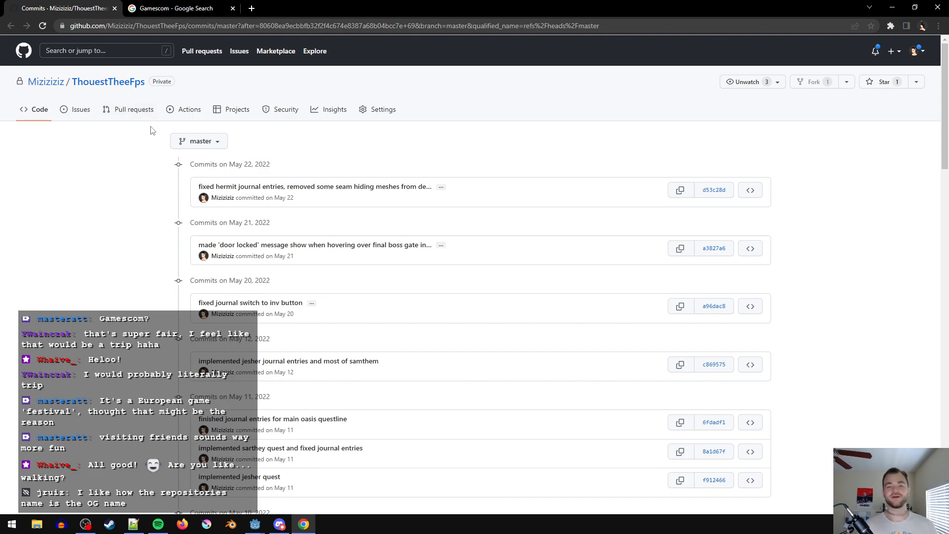
- Review the commit messages from May 22 back to April 23, 2022, on this commit history page
scroll(182, 386, down, 3)
scroll(182, 386, down, 2)
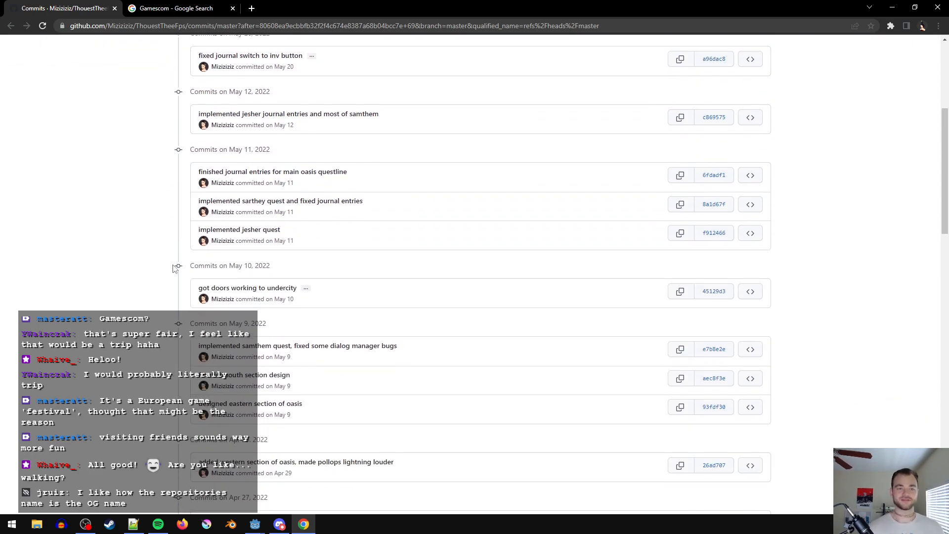
scroll(108, 266, down, 1)
scroll(108, 319, down, 3)
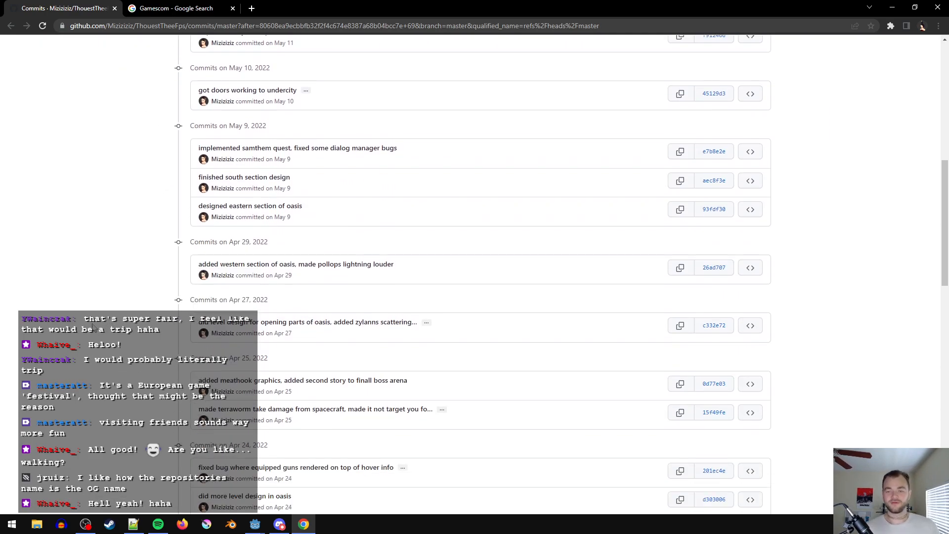
scroll(285, 294, down, 1)
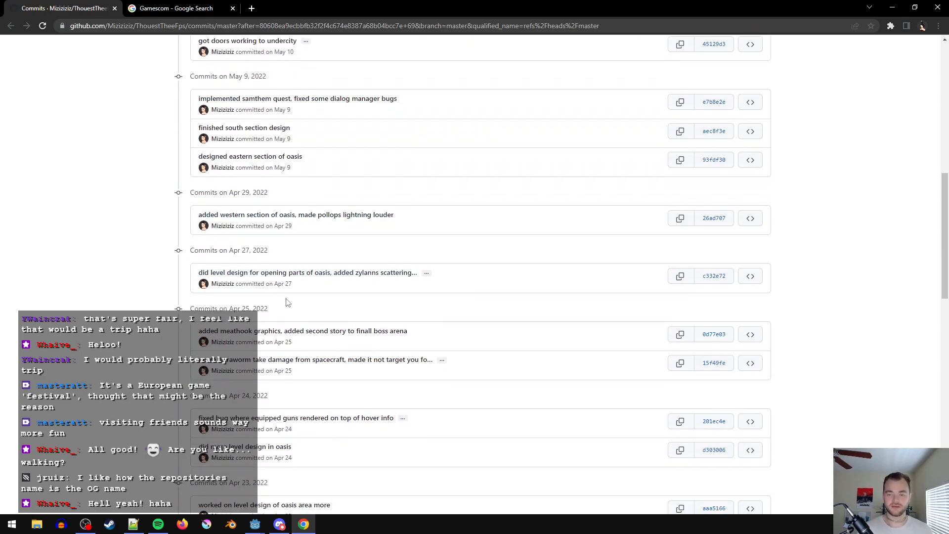
scroll(331, 292, down, 1)
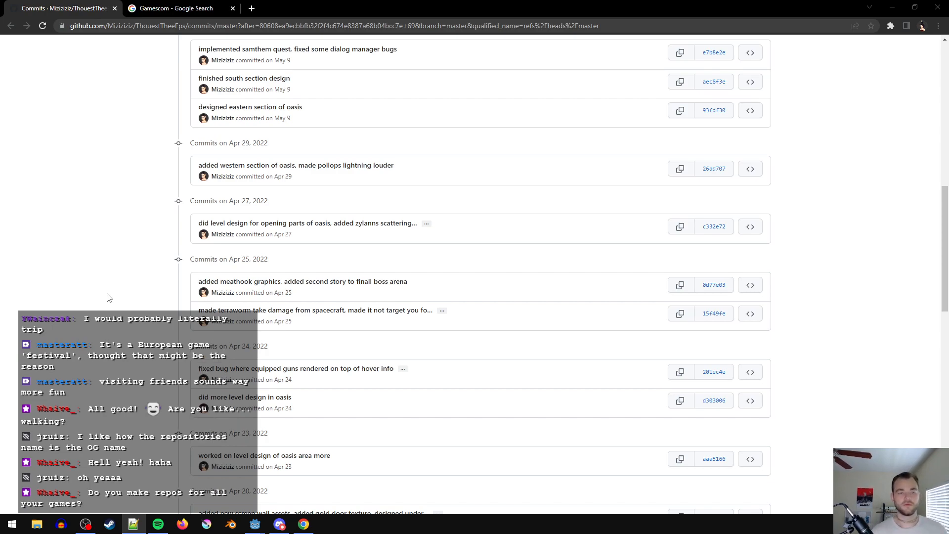
scroll(126, 274, up, 1)
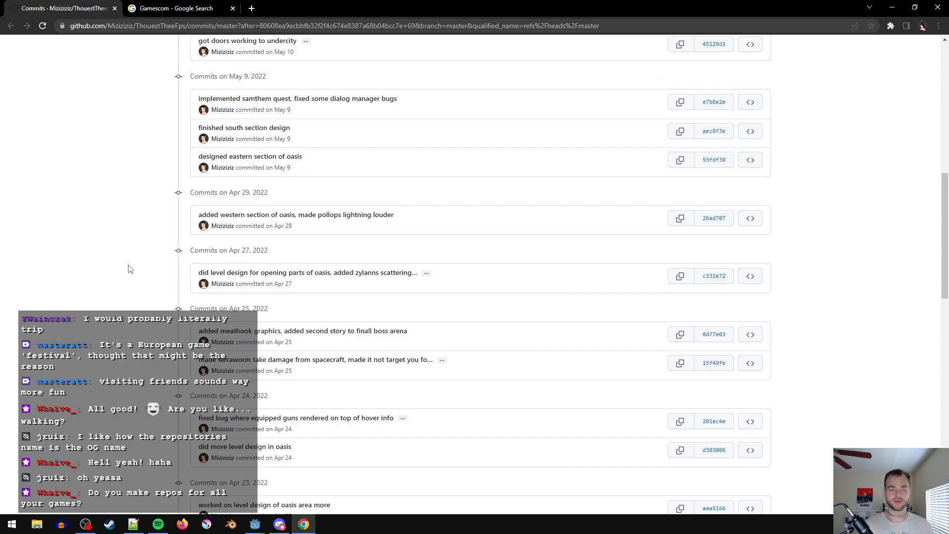
scroll(130, 268, up, 3)
scroll(160, 313, up, 2)
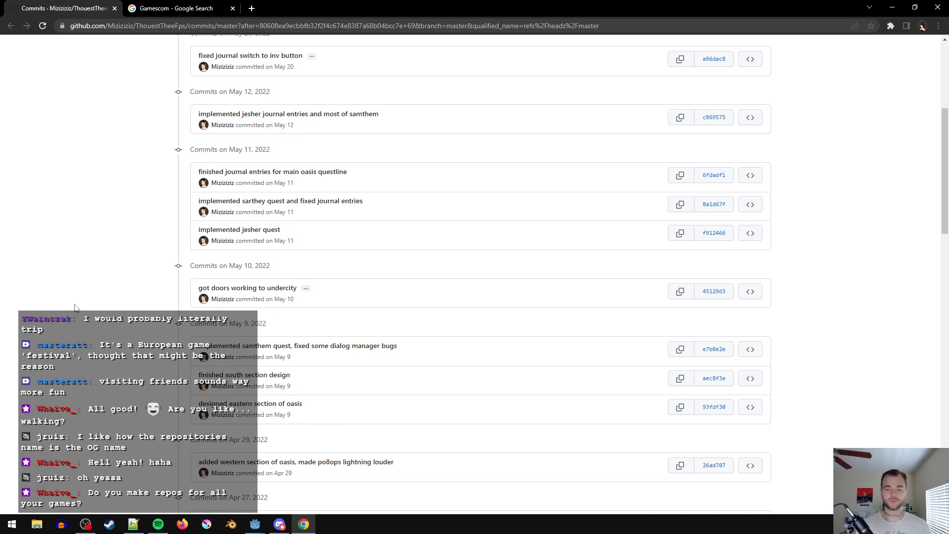
scroll(76, 308, up, 1)
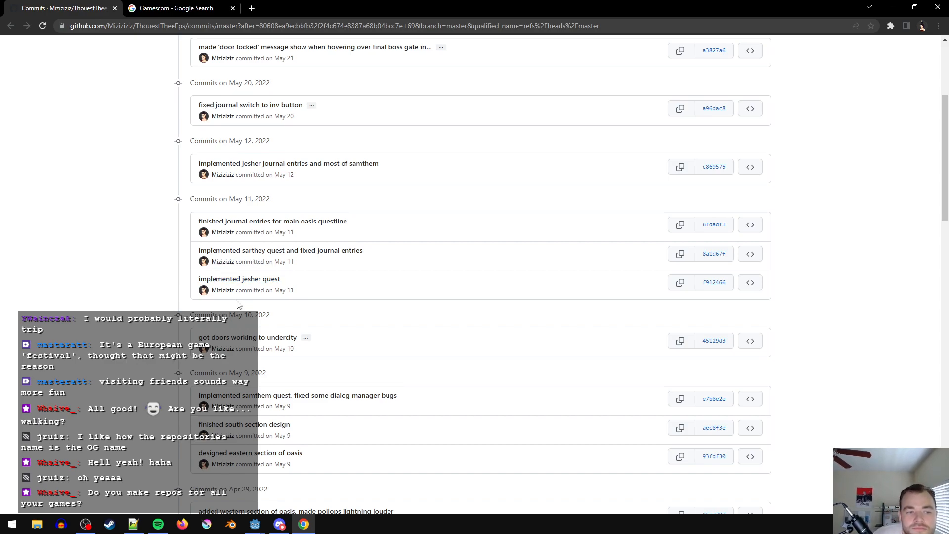
scroll(196, 267, up, 3)
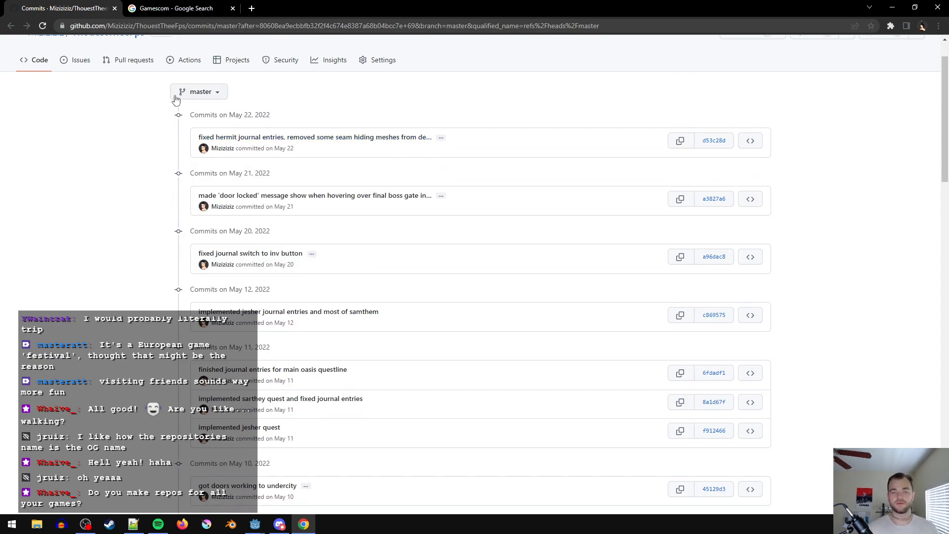
- Go back to the newer commits page and review the commit messages from May 22 through June 13, 2022
click(11, 26)
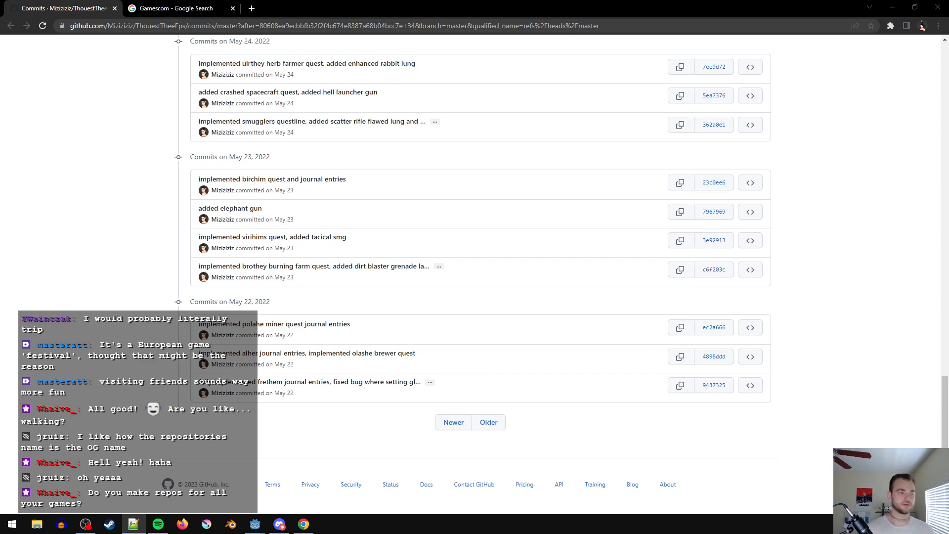
scroll(26, 265, up, 5)
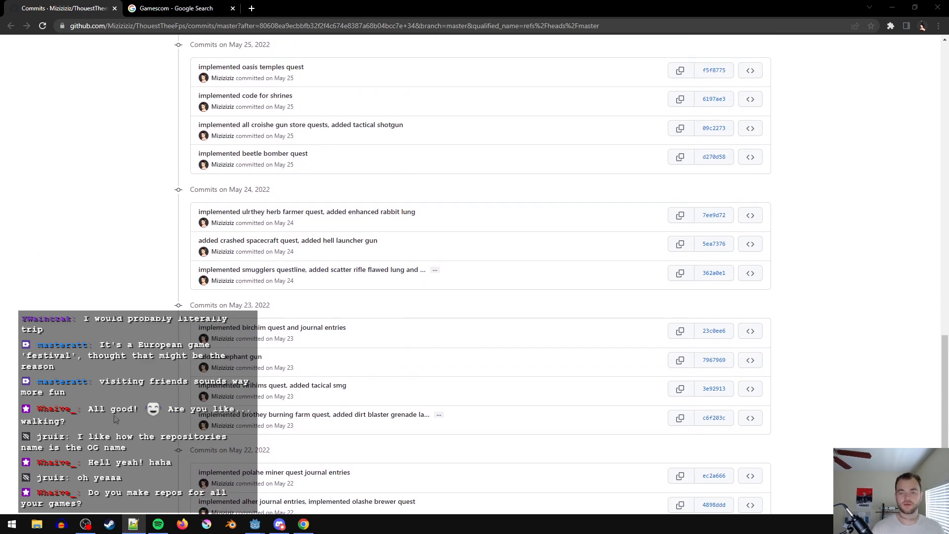
scroll(165, 374, up, 4)
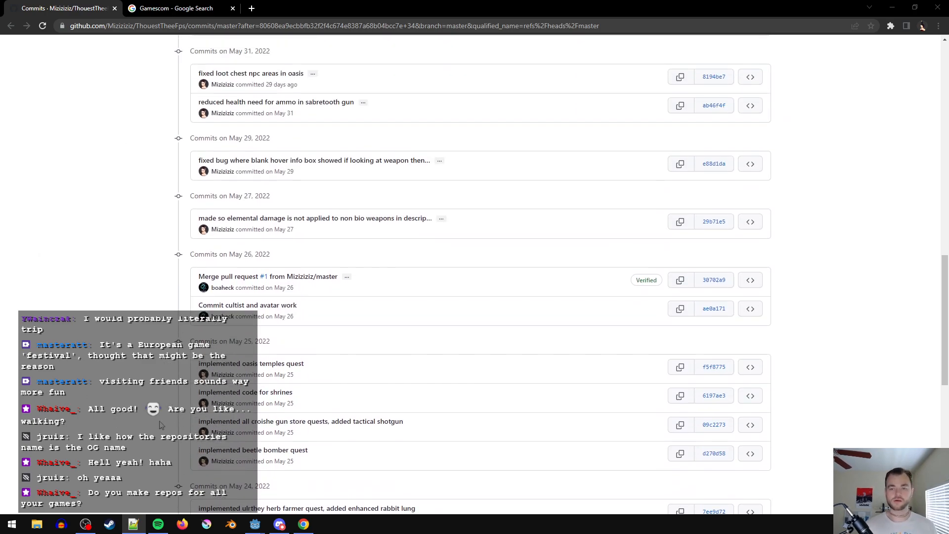
scroll(160, 426, up, 2)
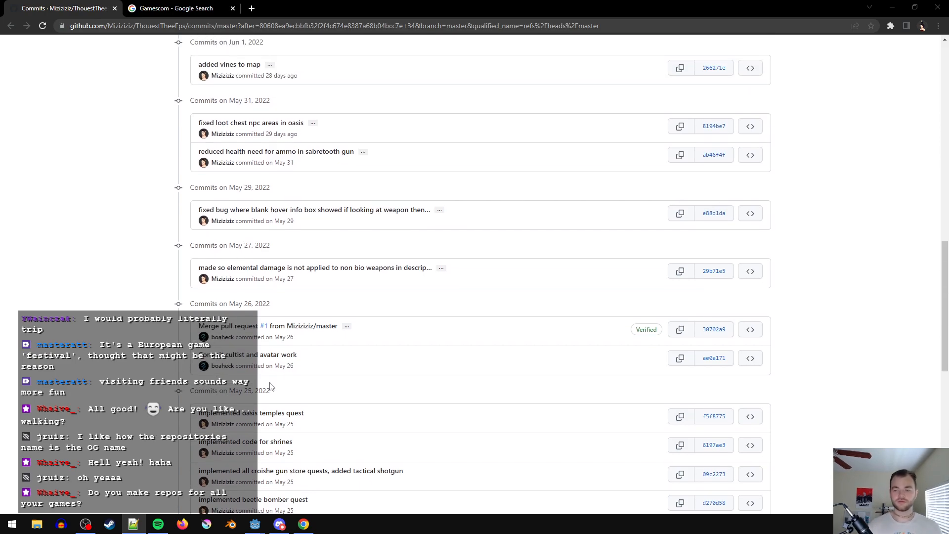
scroll(216, 368, up, 4)
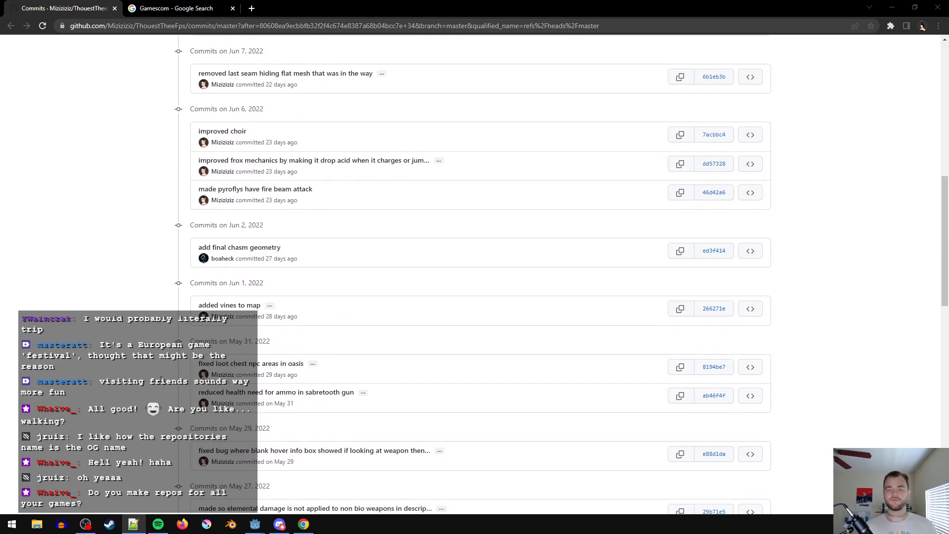
scroll(475, 274, up, 2)
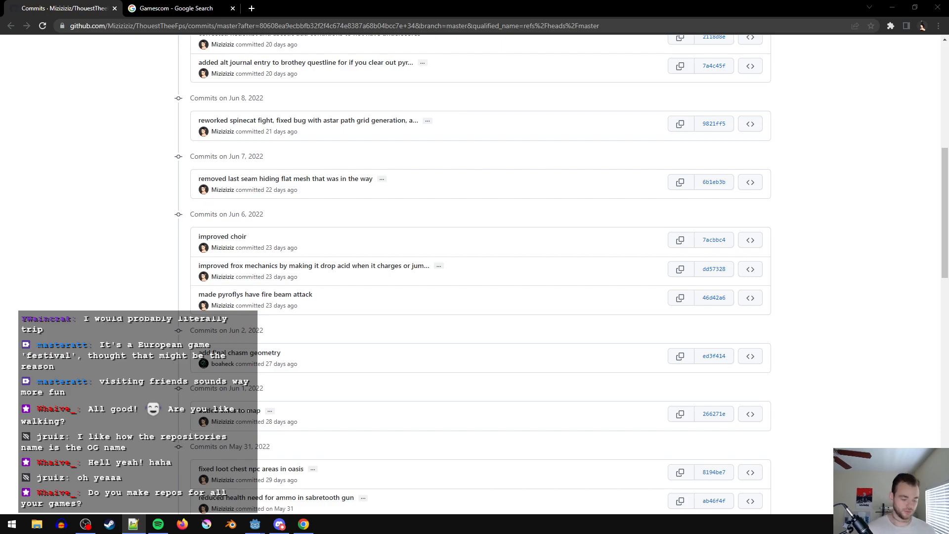
scroll(128, 238, up, 2)
scroll(123, 302, up, 3)
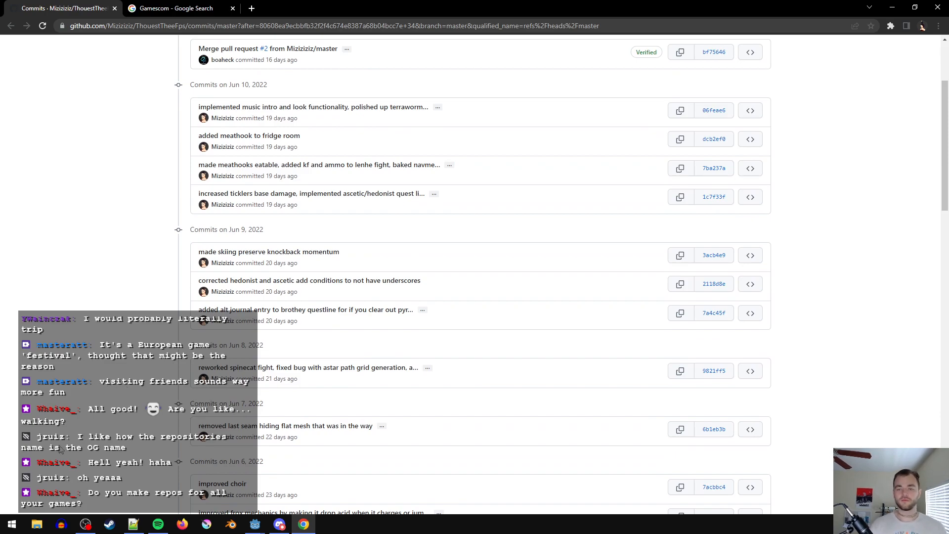
scroll(123, 393, up, 1)
scroll(124, 393, up, 2)
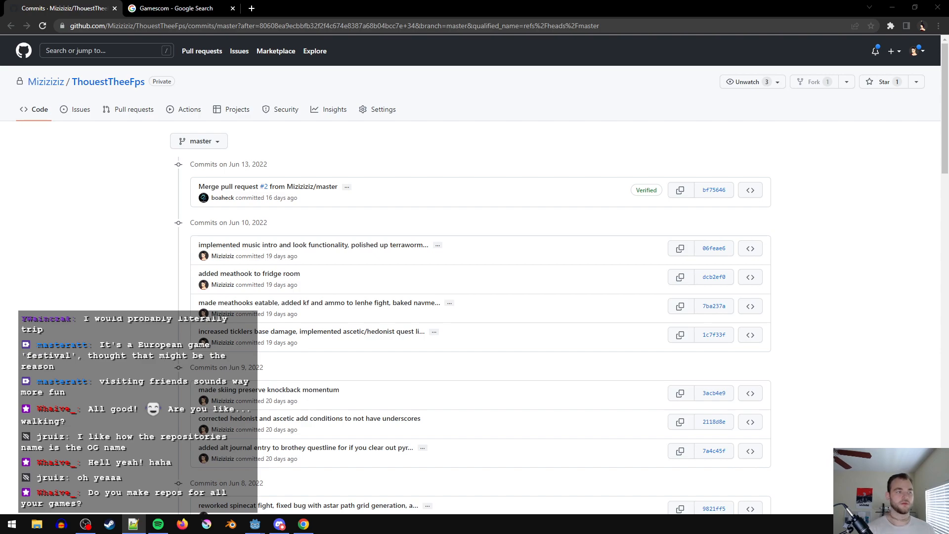
- Go back to the latest commits page and review the commit messages from June 13 through June 16, 2022
click(11, 25)
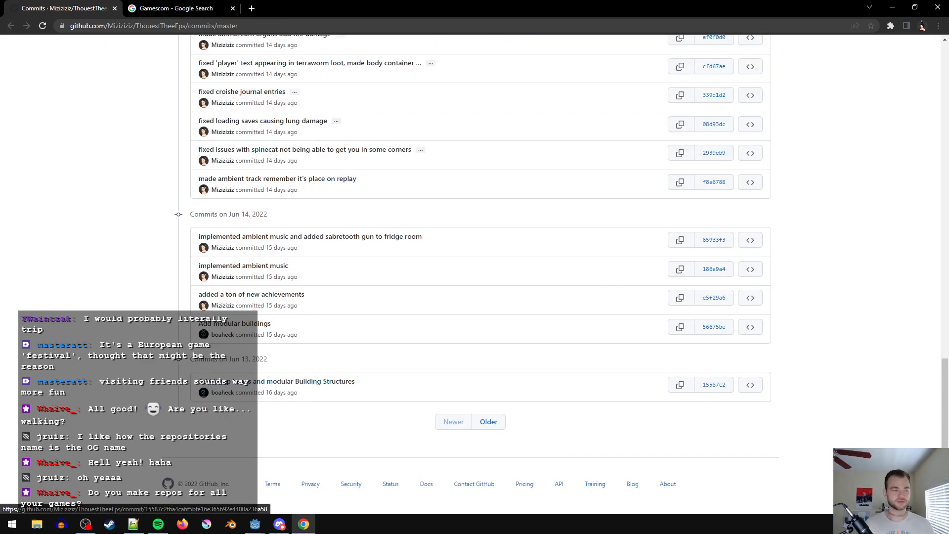
key(alt+Tab)
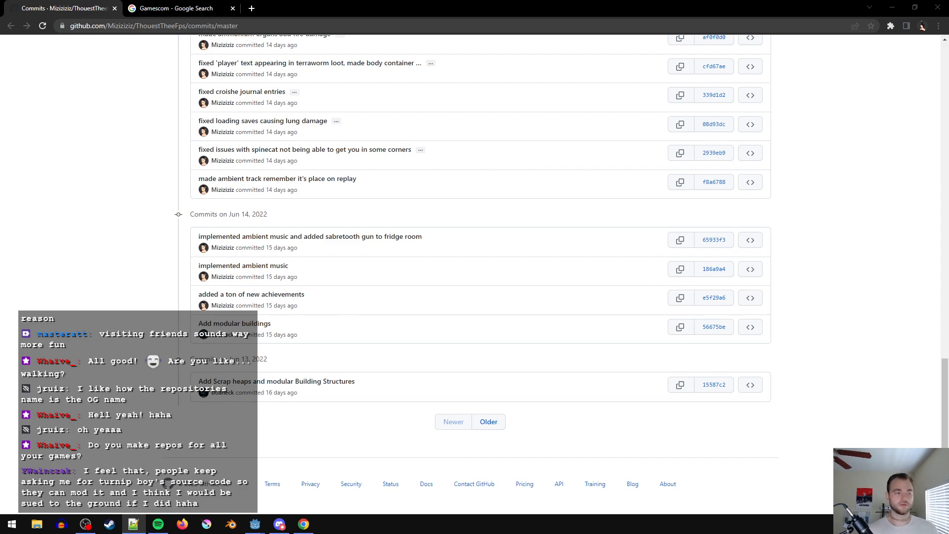
click(137, 265)
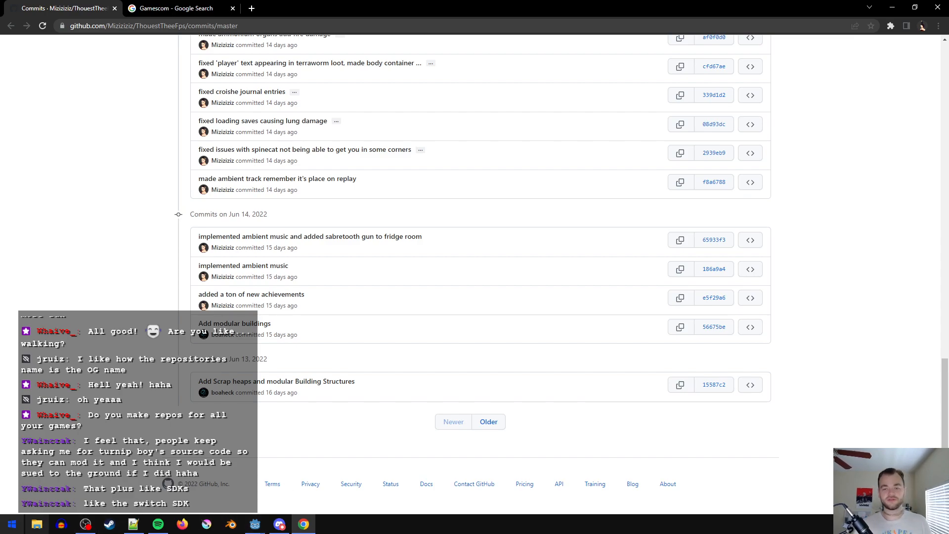
scroll(174, 267, up, 1)
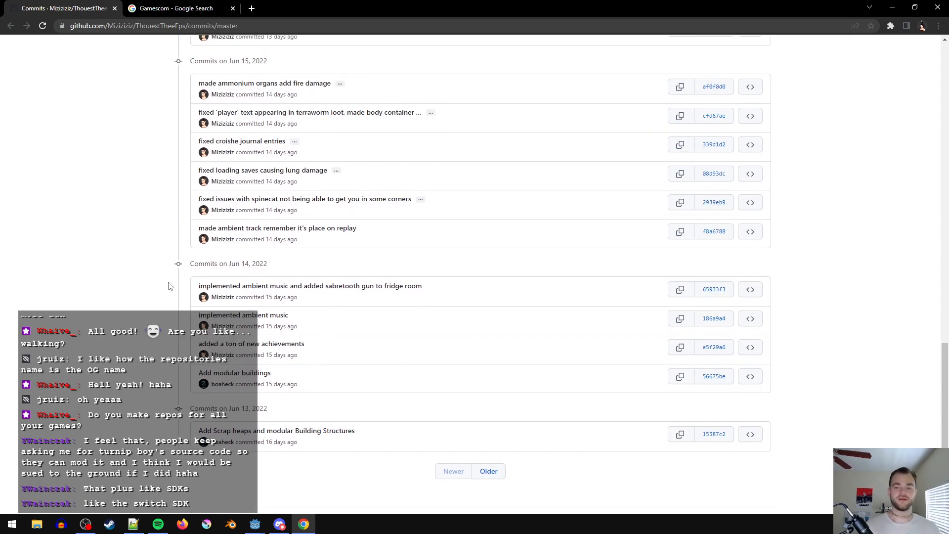
scroll(151, 291, up, 2)
scroll(156, 309, down, 1)
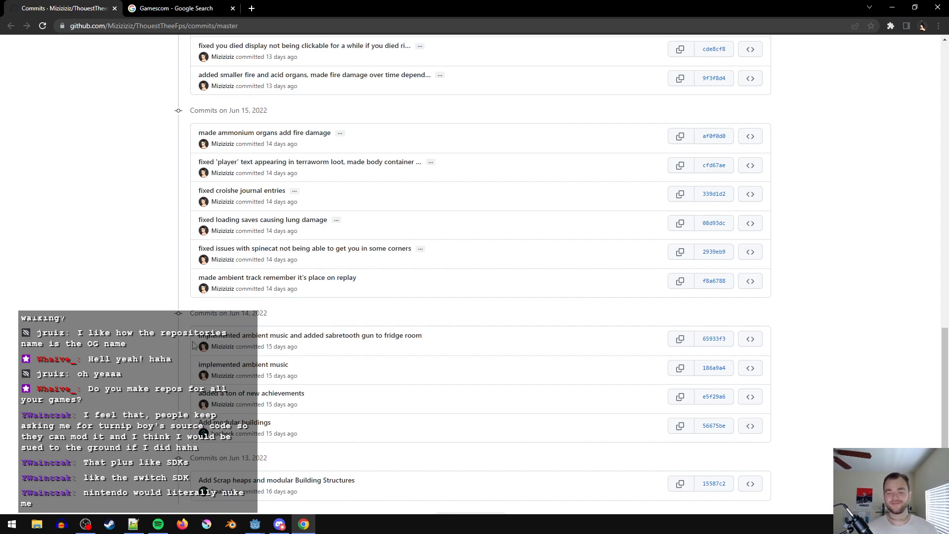
scroll(178, 328, up, 1)
scroll(128, 348, up, 1)
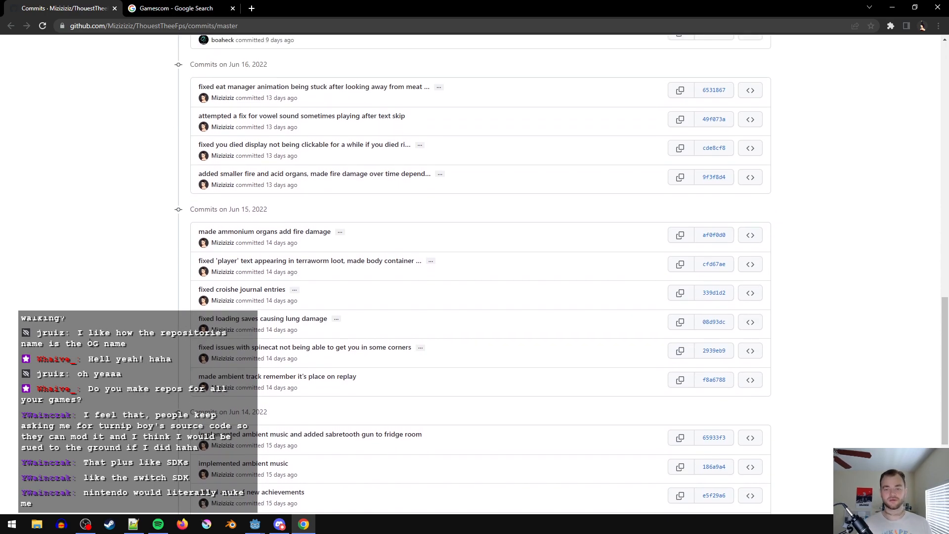
scroll(85, 366, up, 1)
scroll(123, 399, up, 1)
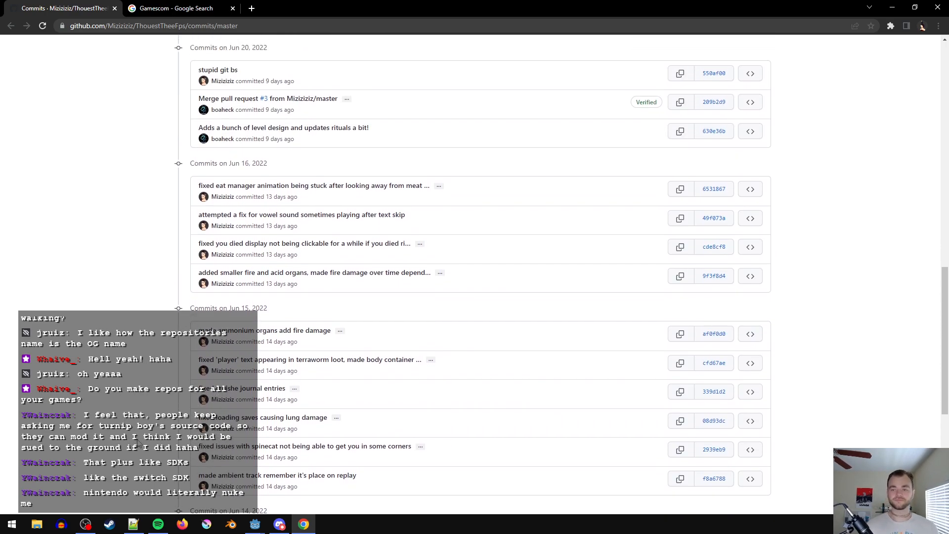
- Review the most recent commit messages, from June 20 through June 28, 2022
scroll(143, 470, up, 3)
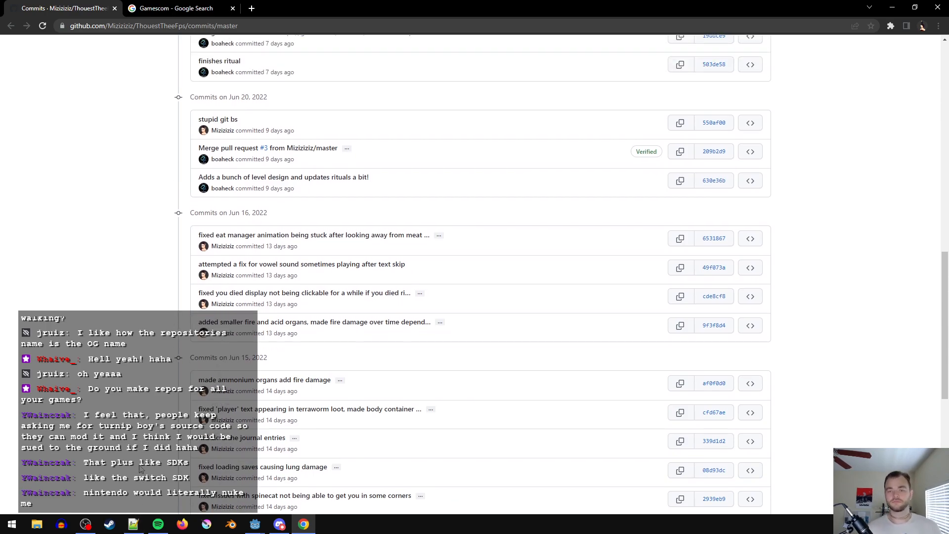
scroll(143, 314, up, 1)
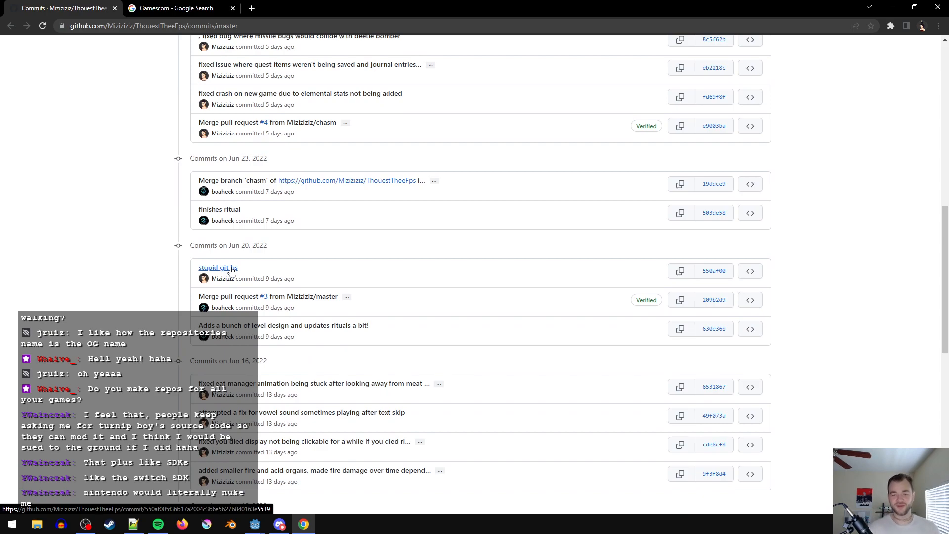
scroll(591, 476, up, 1)
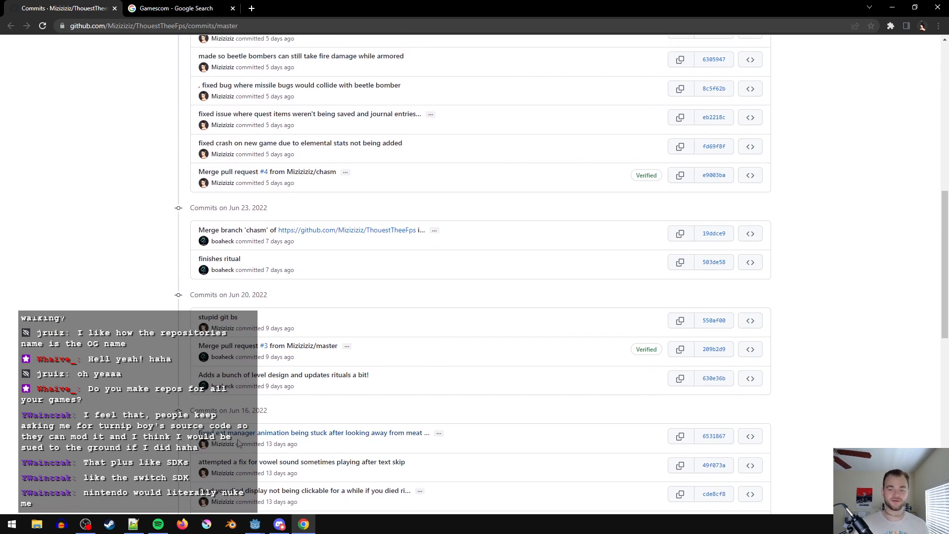
scroll(239, 444, up, 3)
scroll(134, 392, up, 3)
scroll(127, 366, up, 3)
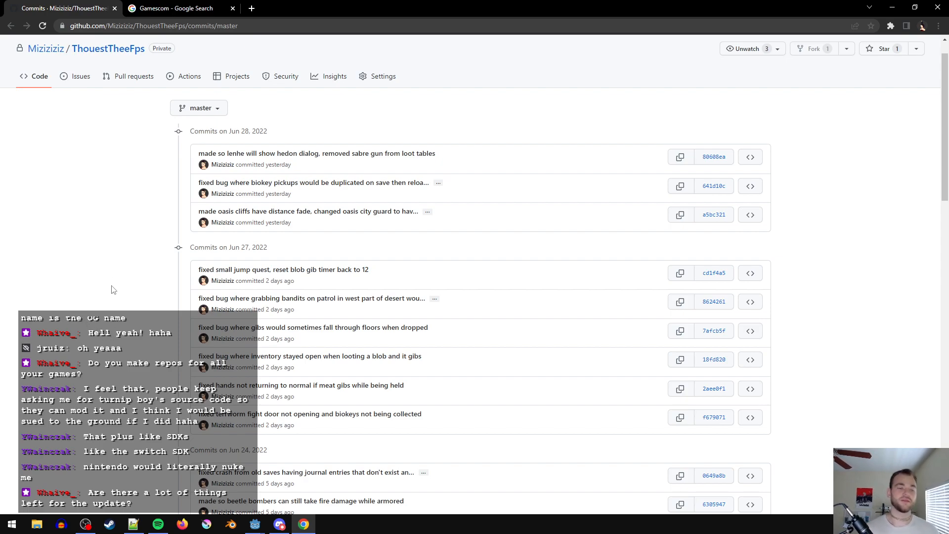
key(alt+Tab)
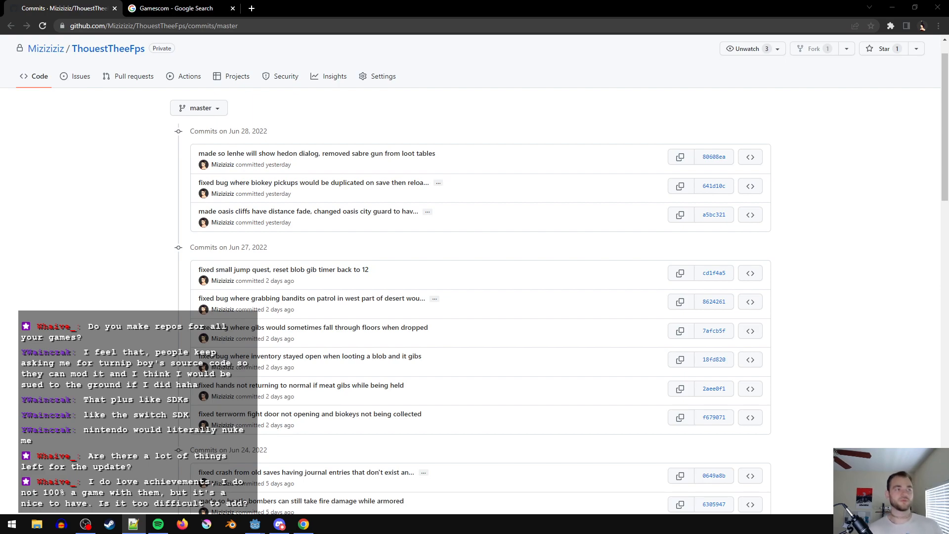
click(109, 264)
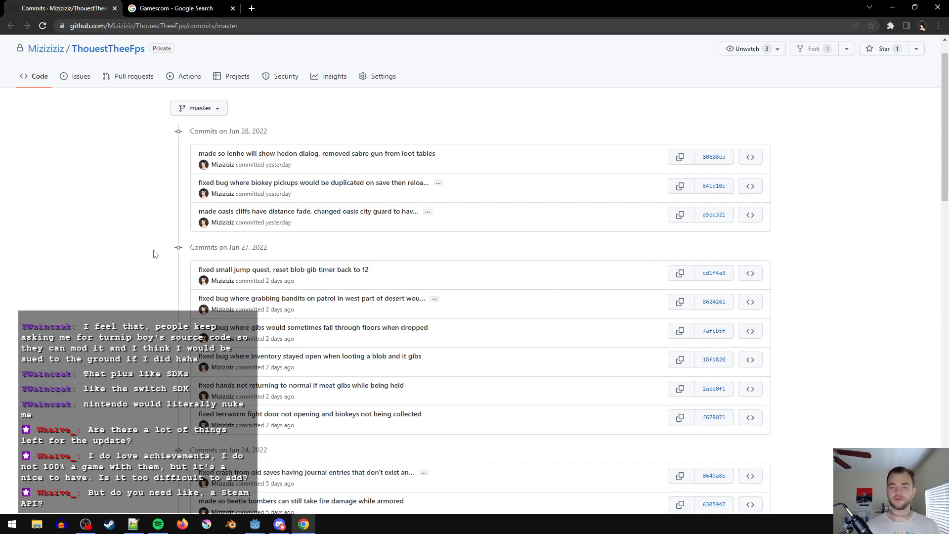
scroll(150, 252, up, 2)
- Return to the Gamescom search results and open the official Gamescom website
click(178, 8)
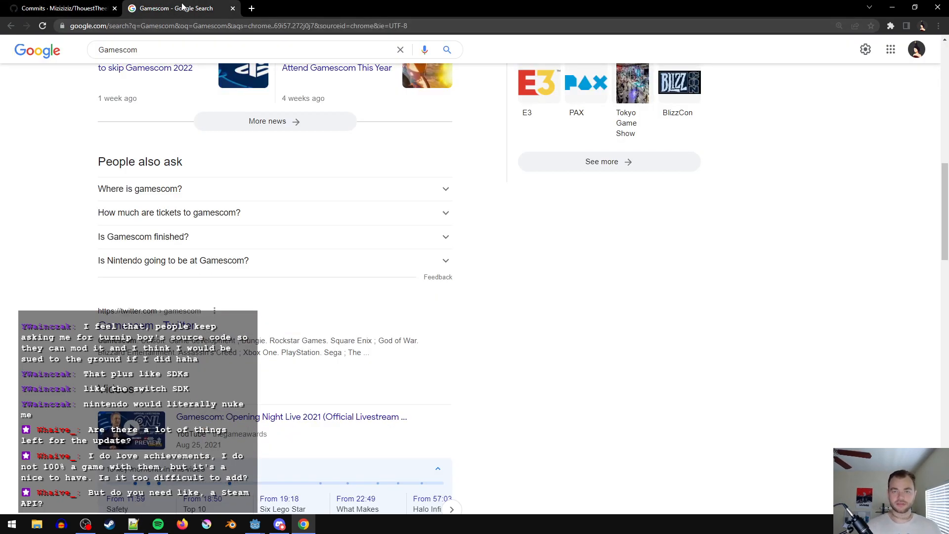
scroll(410, 390, up, 10)
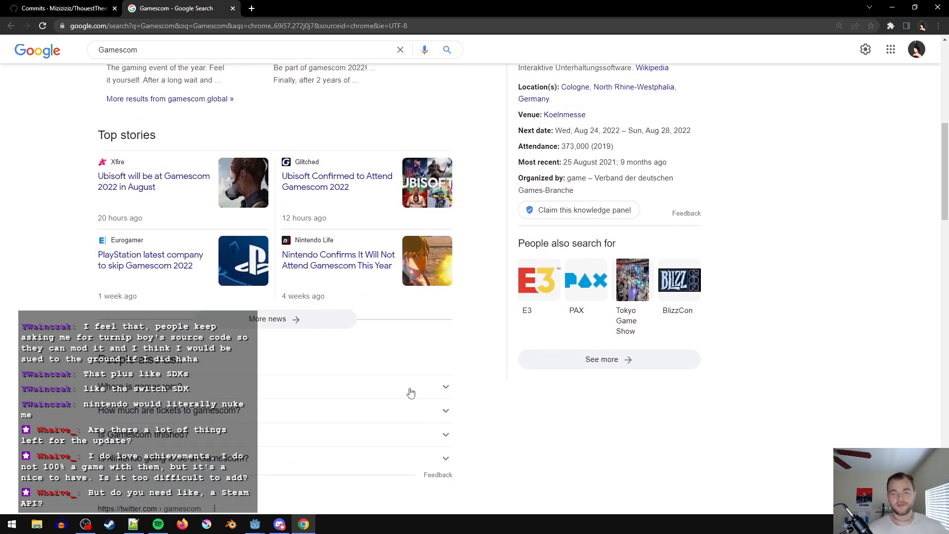
click(182, 262)
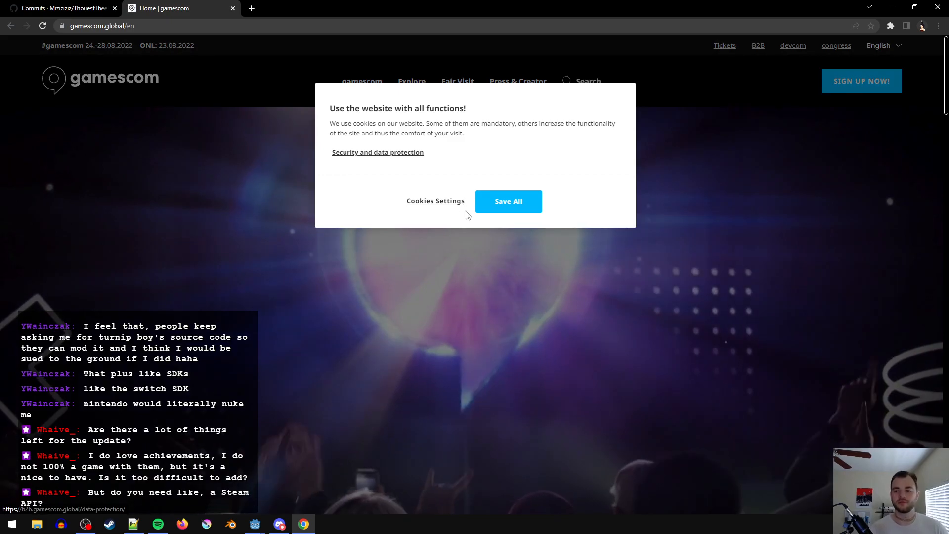
- Accept only the strictly necessary cookies on the Gamescom site and look through its home page
click(423, 201)
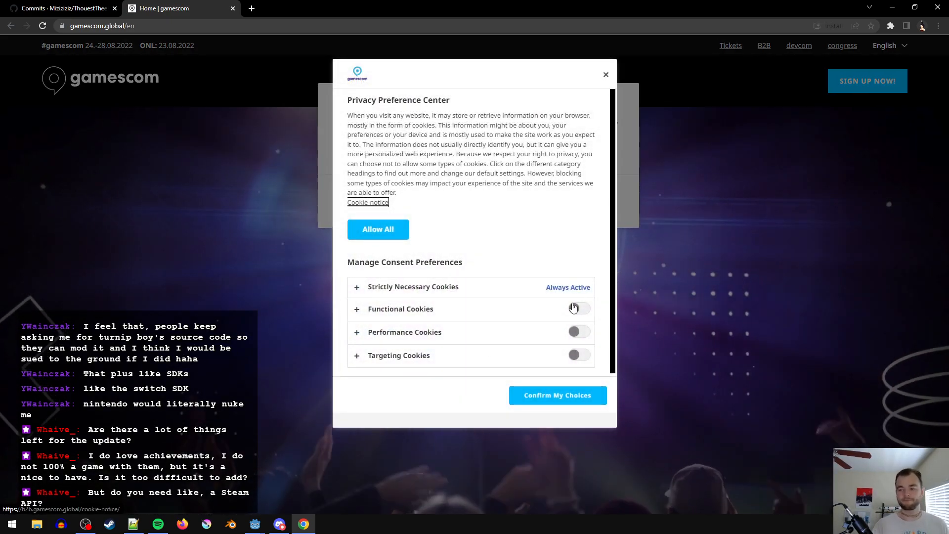
click(557, 396)
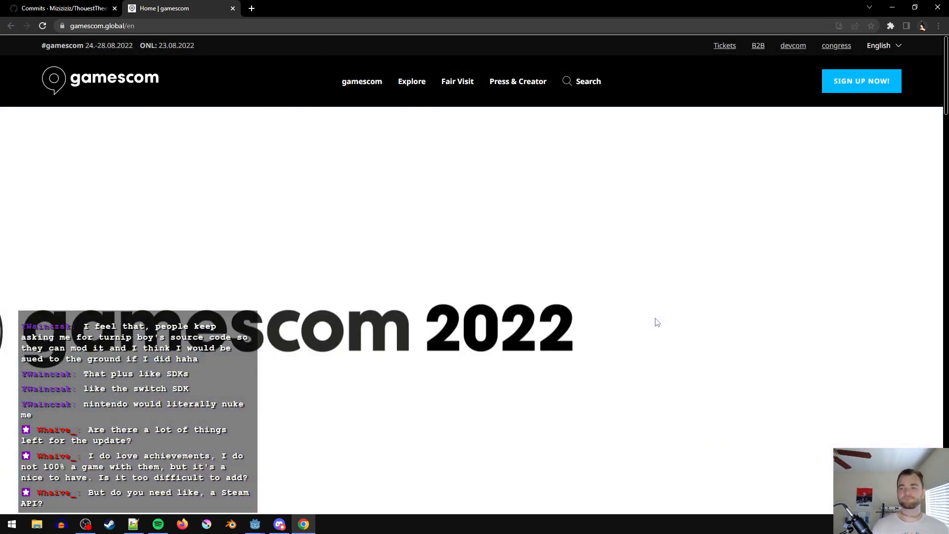
scroll(467, 396, down, 5)
scroll(467, 392, down, 4)
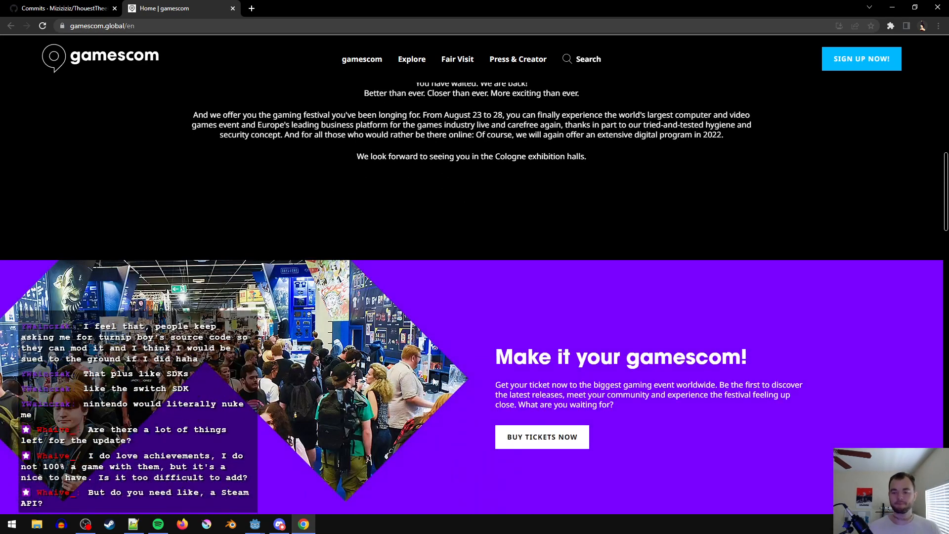
- Open the ticket page from the Gamescom home page and review the day ticket prices and the green and superfan tickets
scroll(417, 369, down, 3)
scroll(418, 369, down, 2)
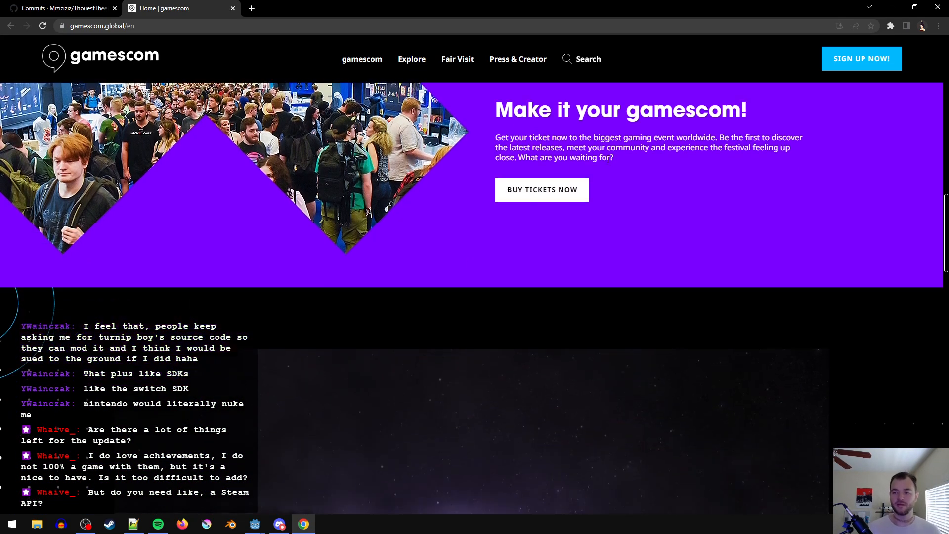
click(574, 190)
scroll(357, 363, down, 5)
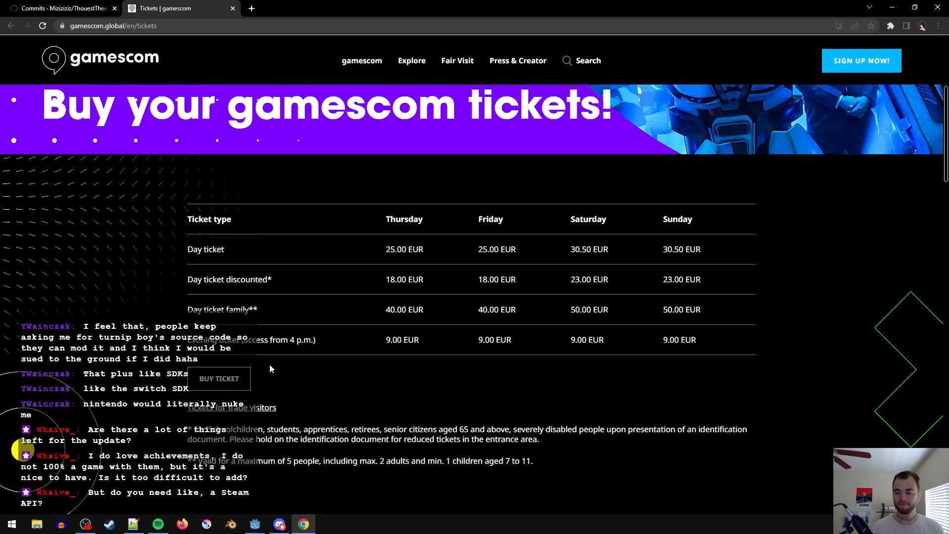
scroll(396, 334, down, 1)
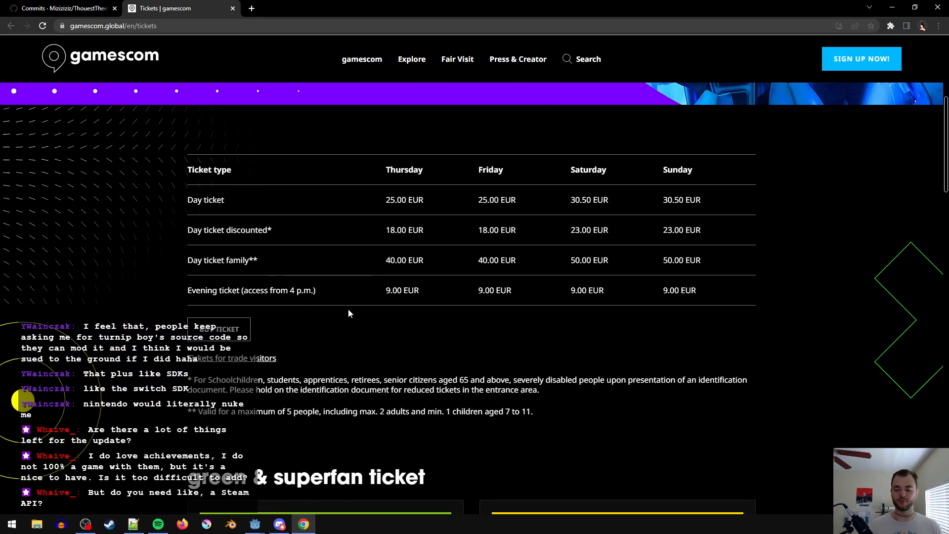
scroll(347, 312, down, 10)
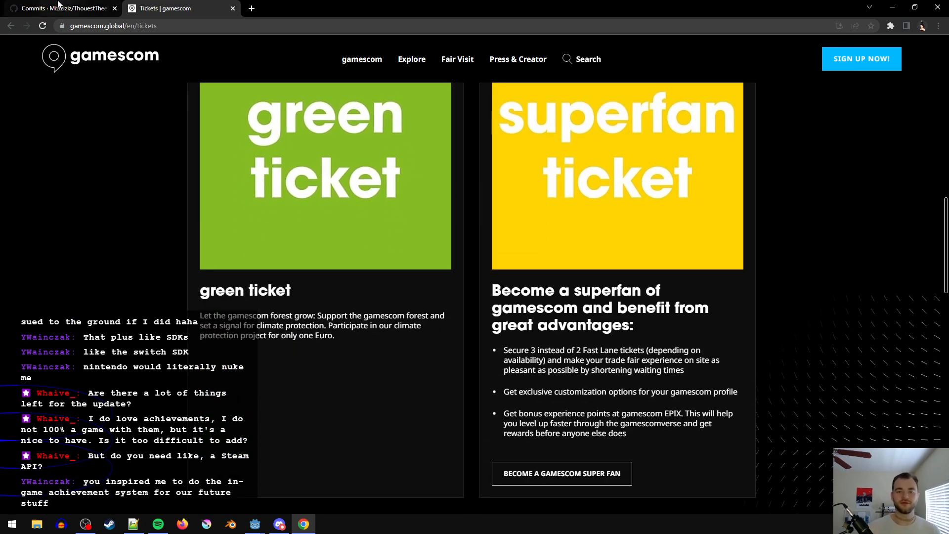
- Go back to the Gamescom home page, look over its top section, and close the Gamescom site
click(11, 26)
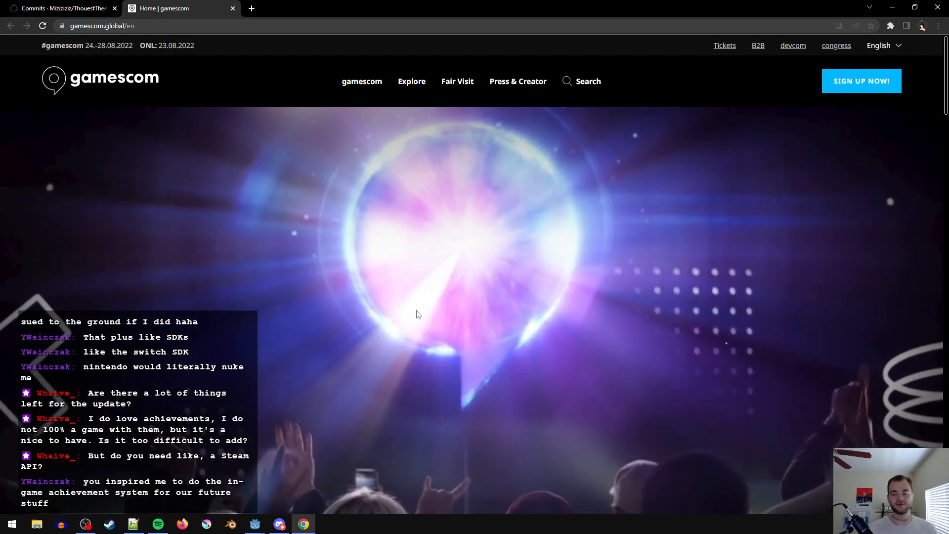
scroll(354, 390, down, 5)
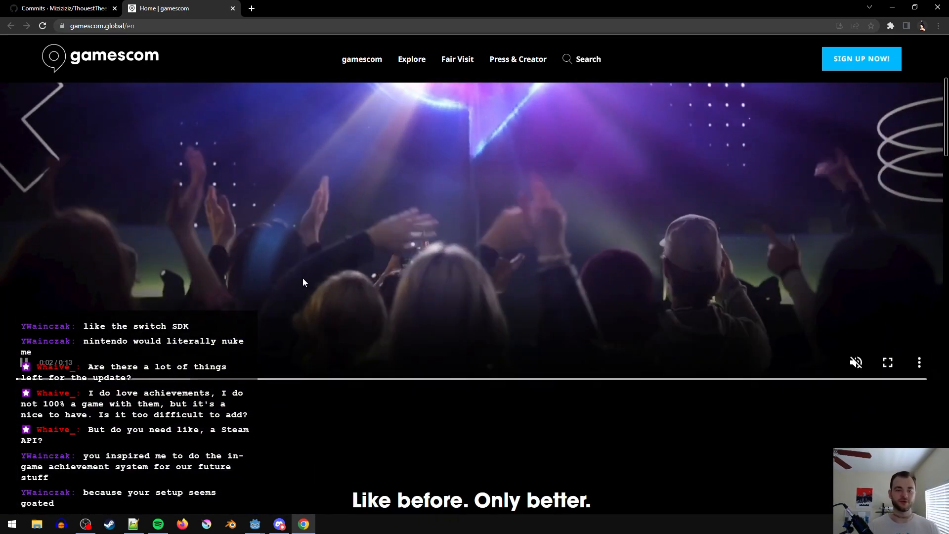
scroll(327, 342, up, 2)
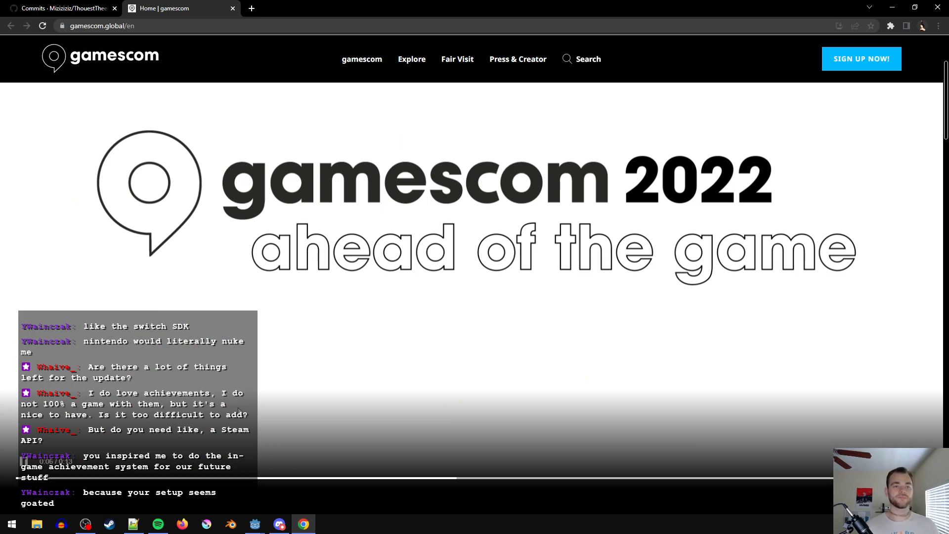
key(ctrl+w)
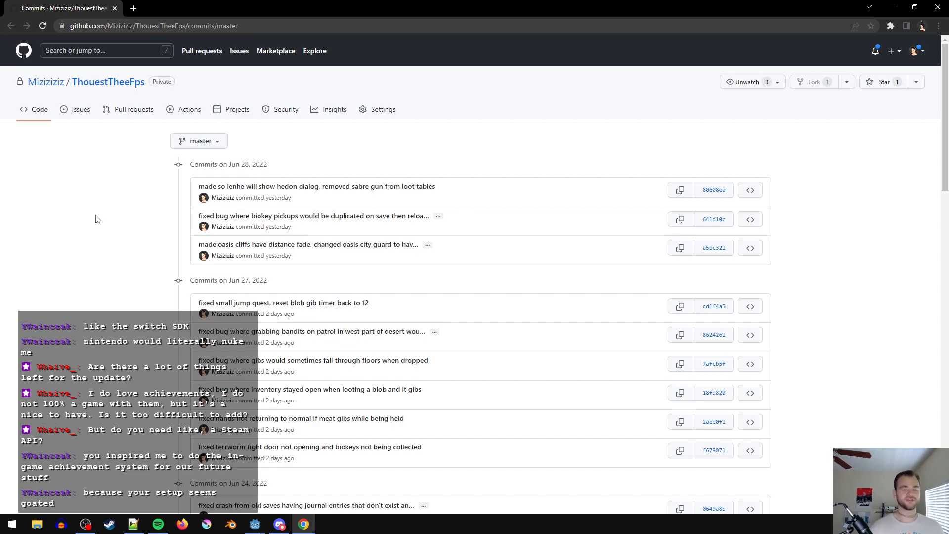
click(105, 532)
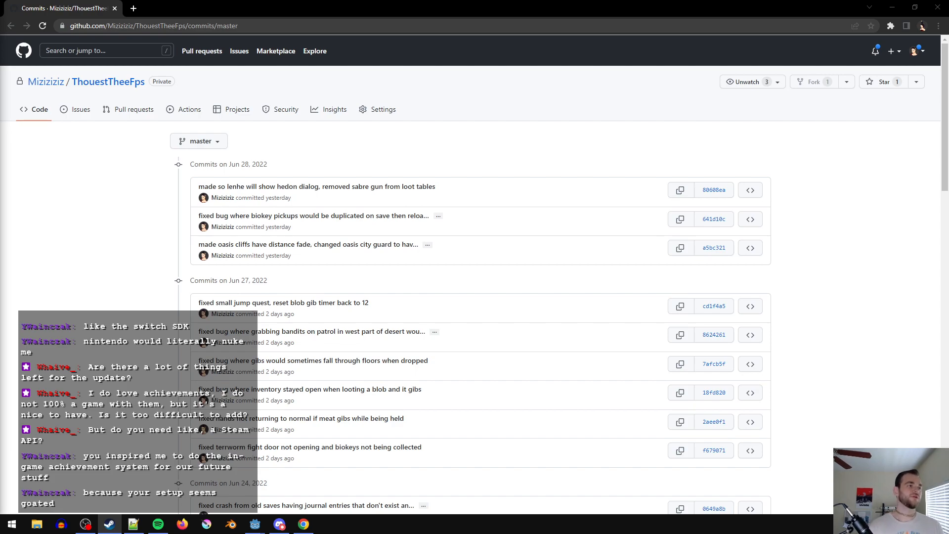
drag(0, 64, 0, 143)
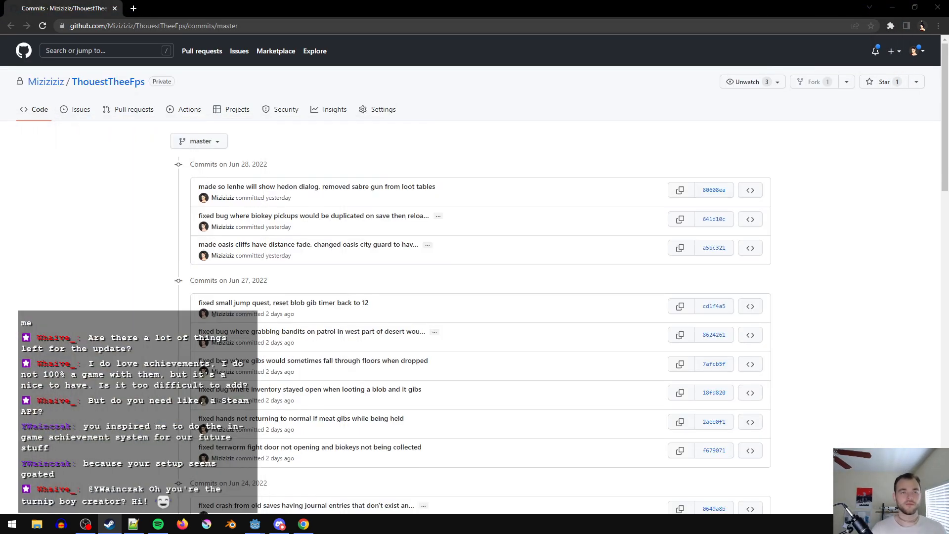
click(164, 364)
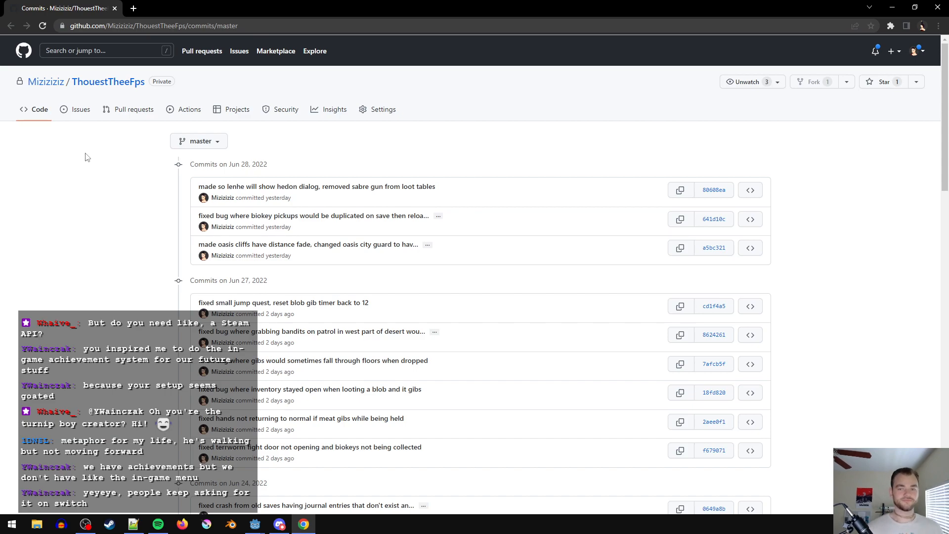
- Switch to Notepad++, open the wf devlog 10 script beside the feature notes, and maximize the window
click(134, 523)
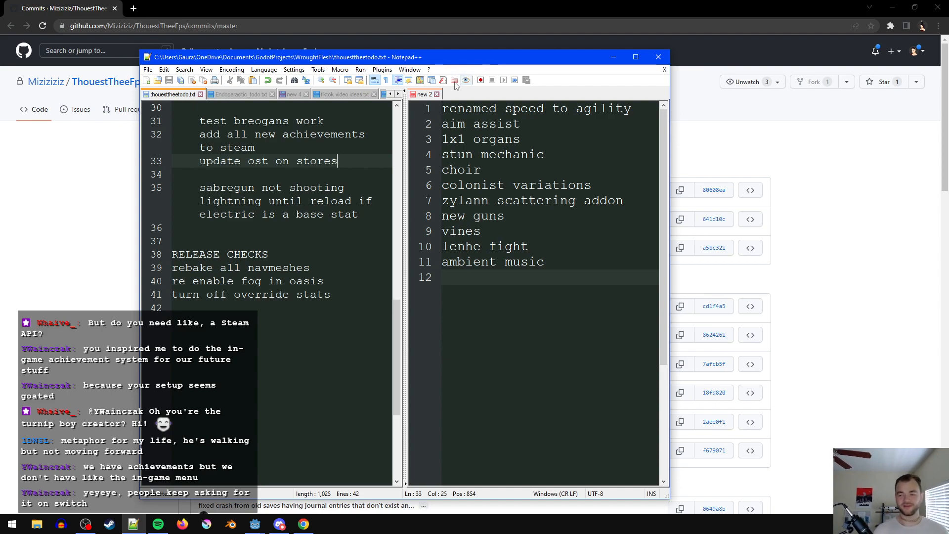
click(529, 283)
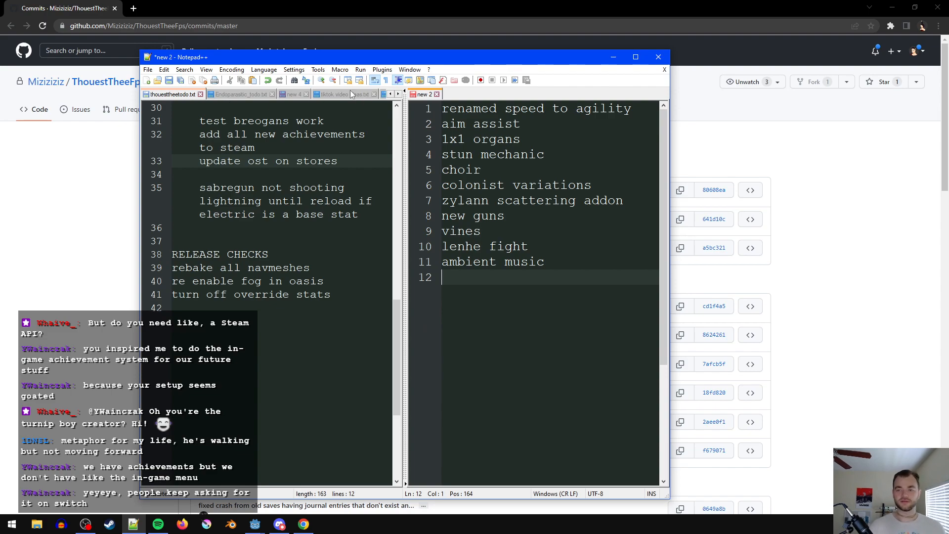
click(398, 94)
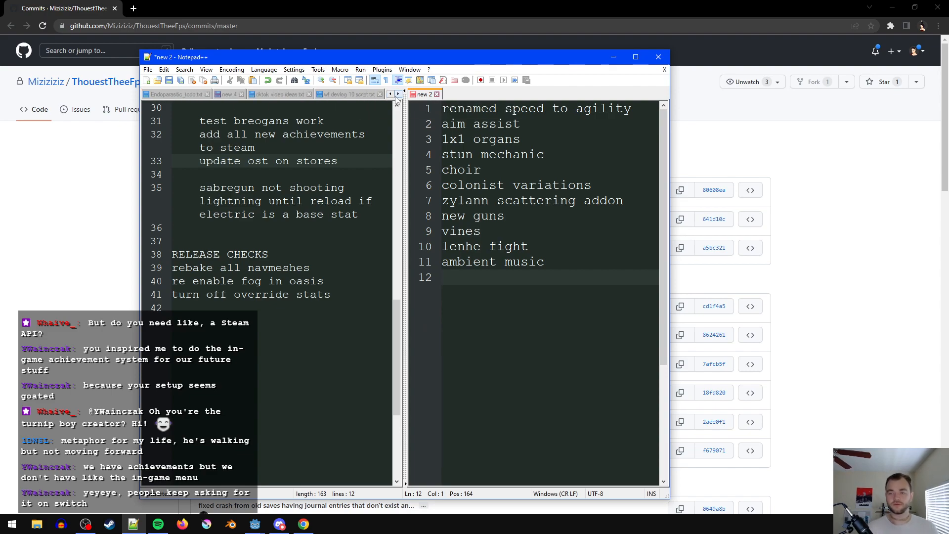
click(349, 94)
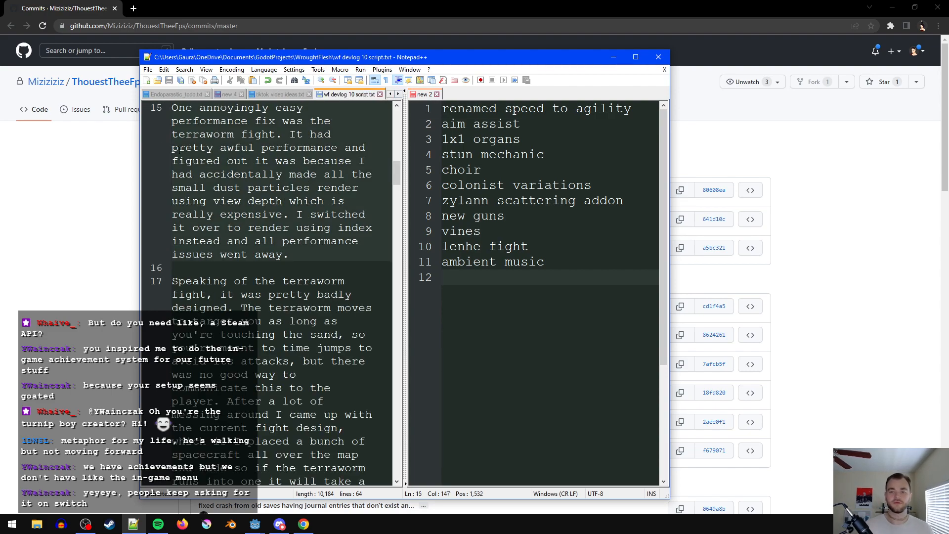
double_click(271, 57)
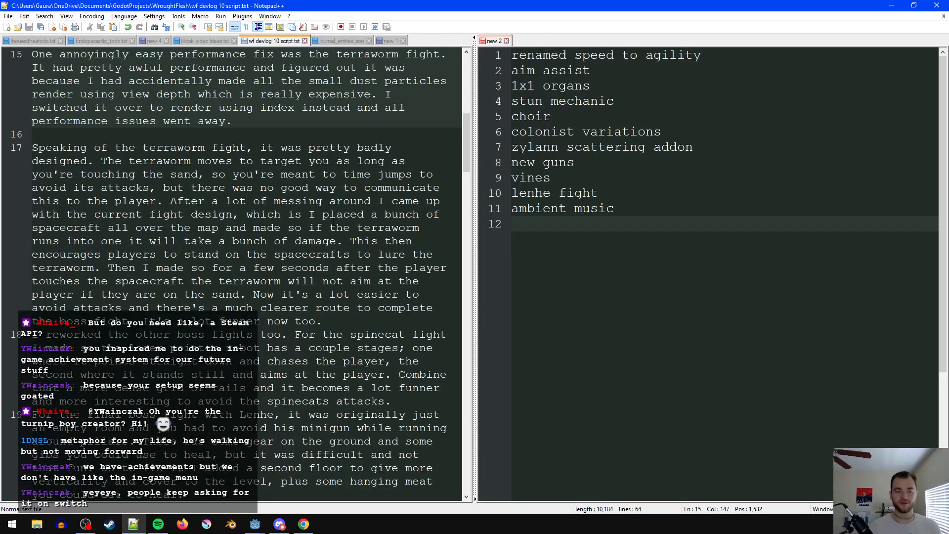
- Read the devlog script from its opening lines about the December 2021 release through the start of the polish section
click(330, 188)
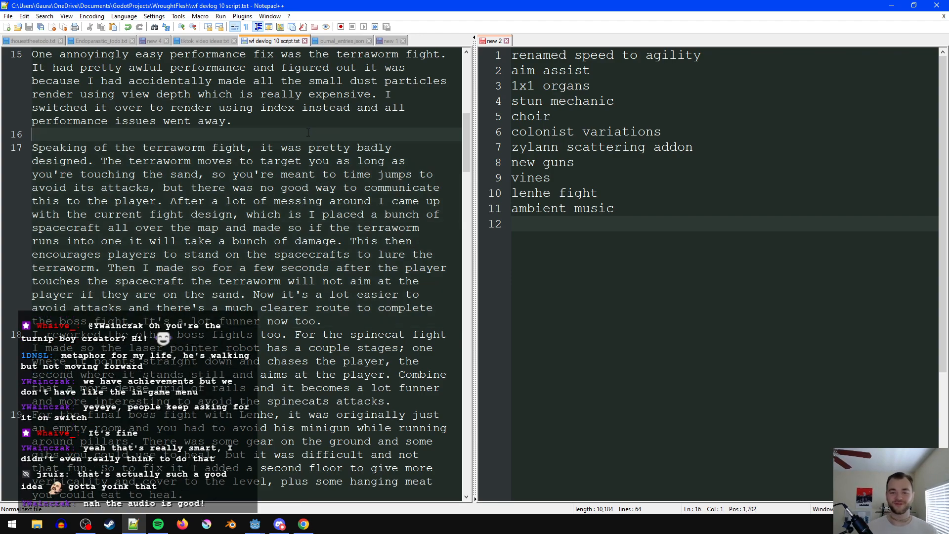
scroll(319, 198, up, 3)
click(316, 162)
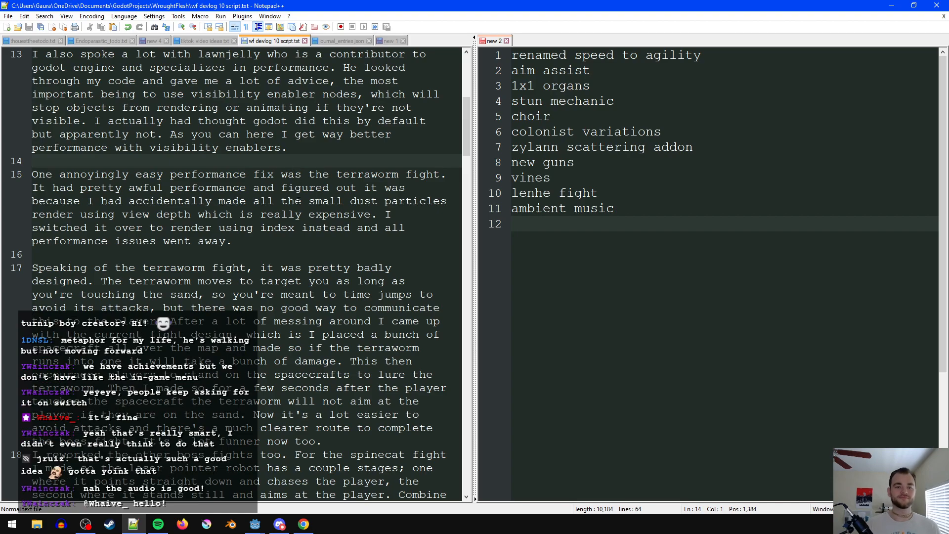
scroll(260, 287, up, 8)
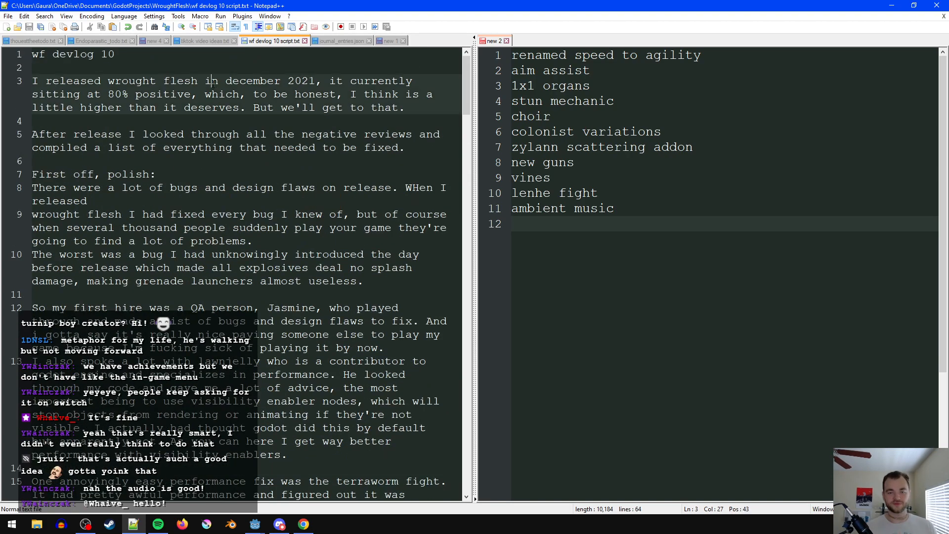
click(90, 69)
drag(921, 239, 693, 53)
click(632, 185)
click(225, 134)
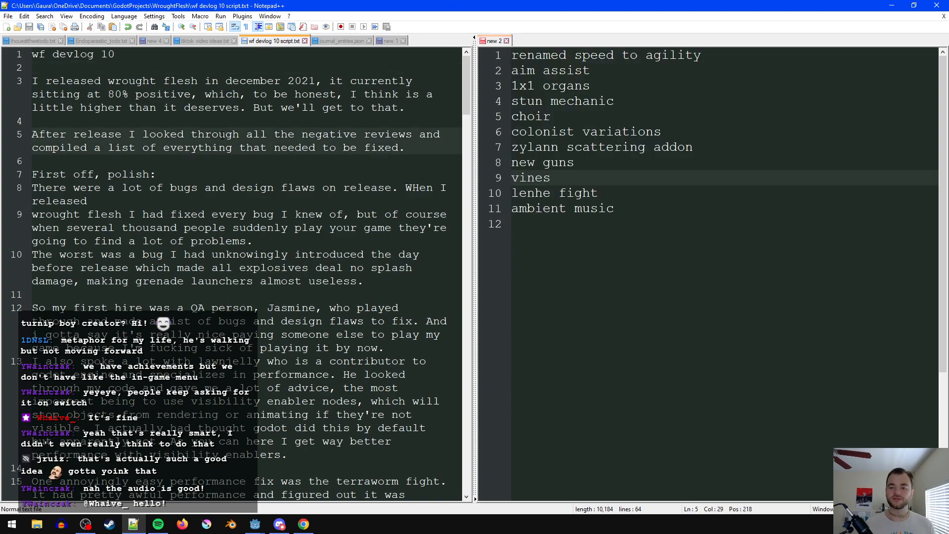
click(149, 116)
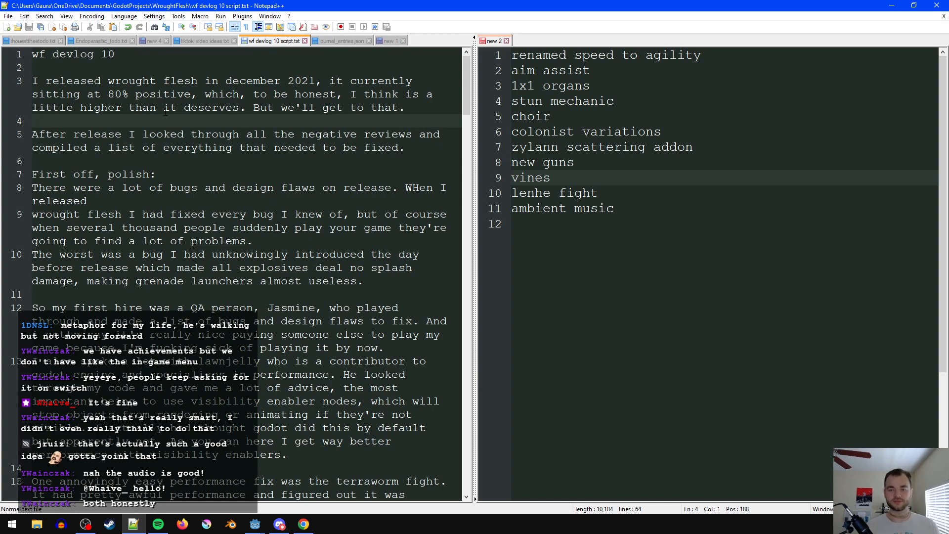
click(143, 134)
click(94, 134)
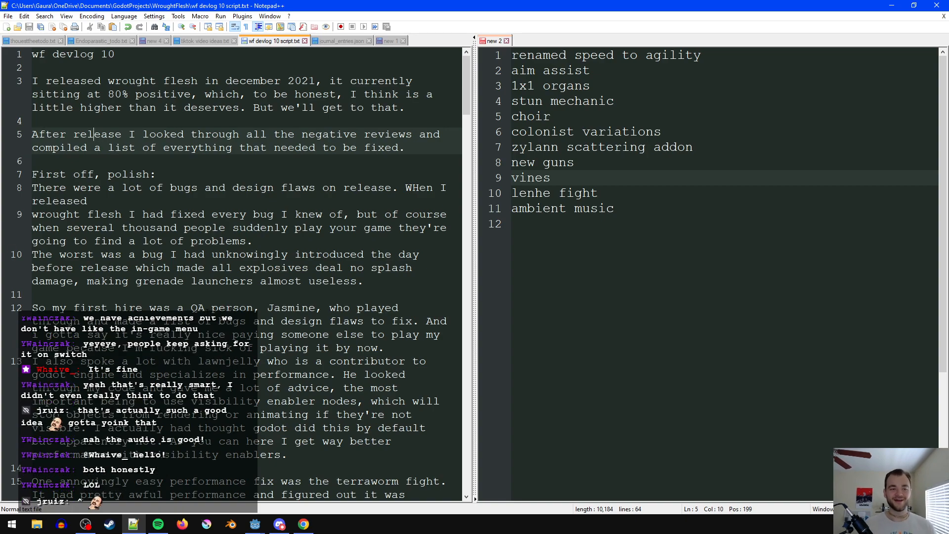
click(191, 203)
click(142, 124)
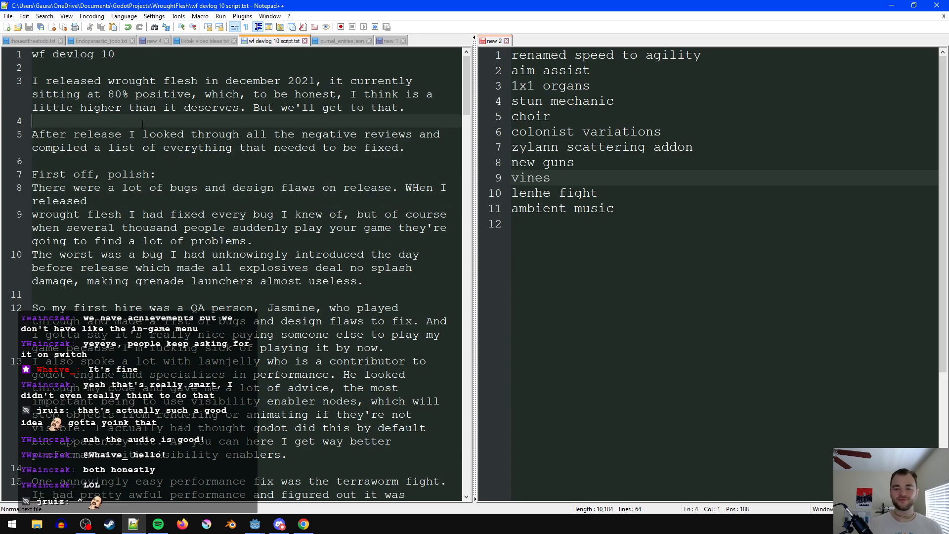
click(250, 161)
scroll(252, 173, down, 3)
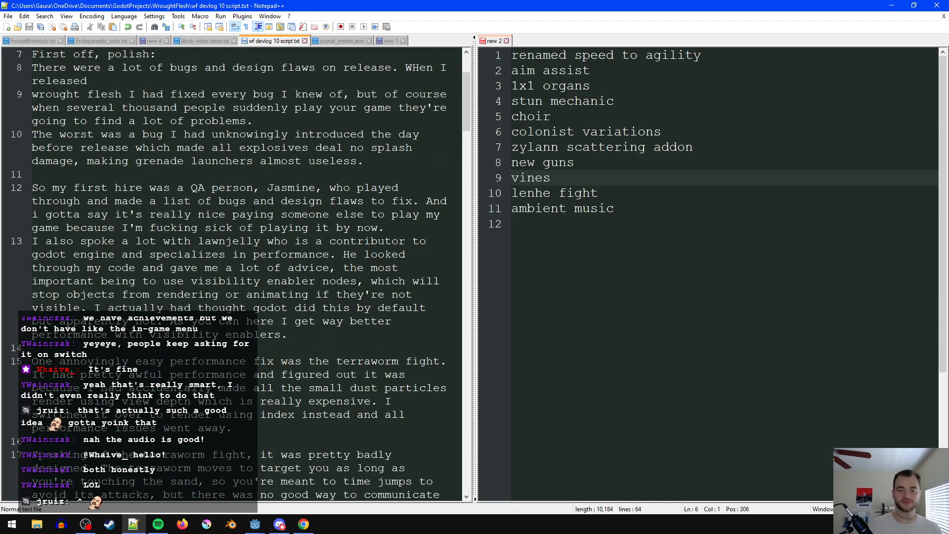
- Remove the line break in the polish section so "released" and "wrought flesh" run on in one paragraph
click(150, 67)
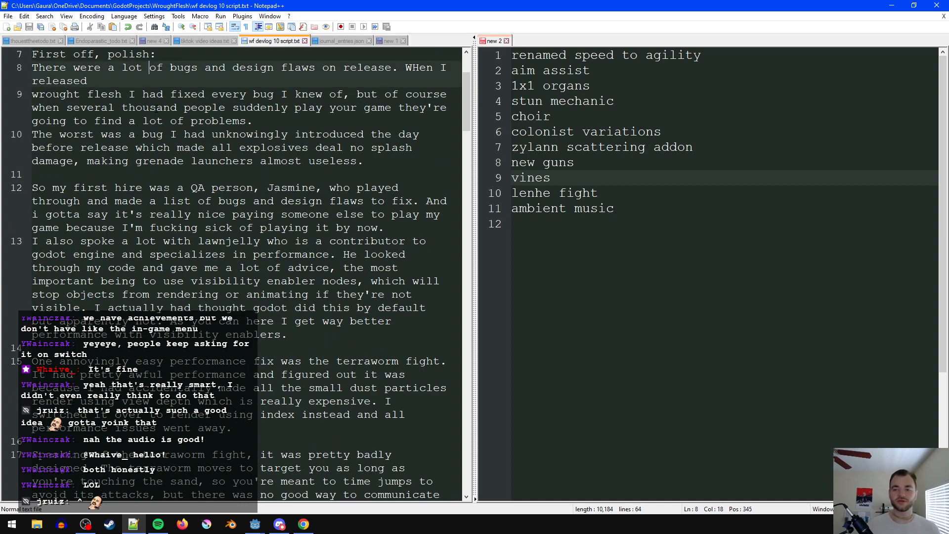
click(140, 80)
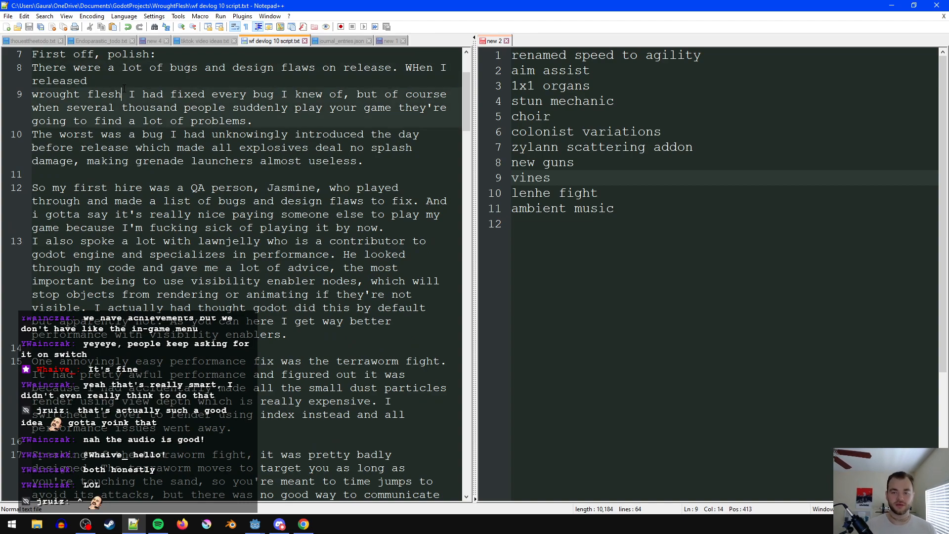
key(Delete)
- Extend the sentence ending in "find a lot of problems" with "you didn't know about"
click(343, 138)
click(365, 111)
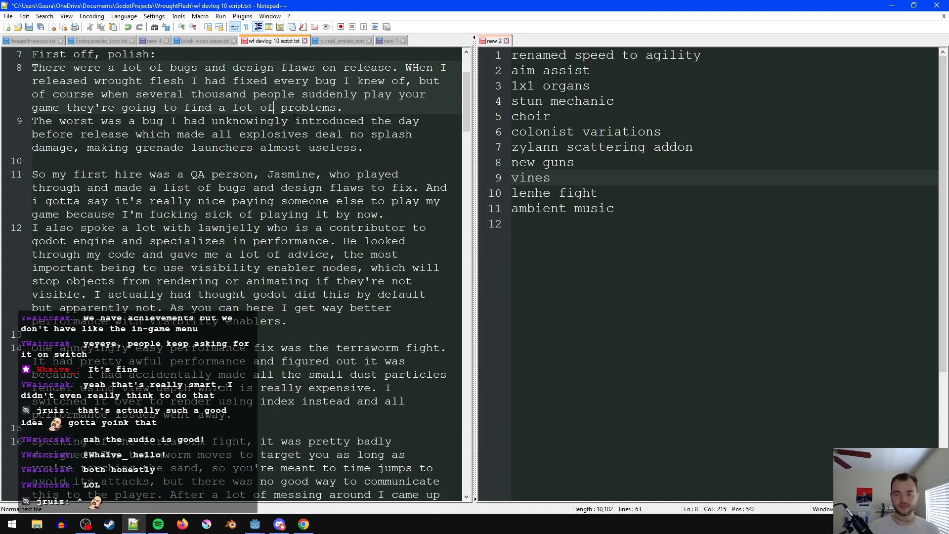
click(339, 110)
text(you didn't k)
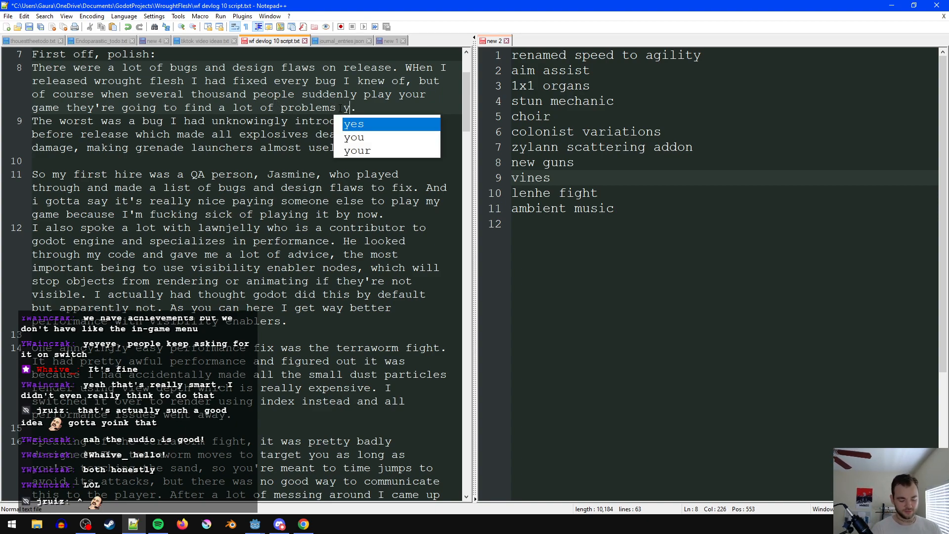
text(now about)
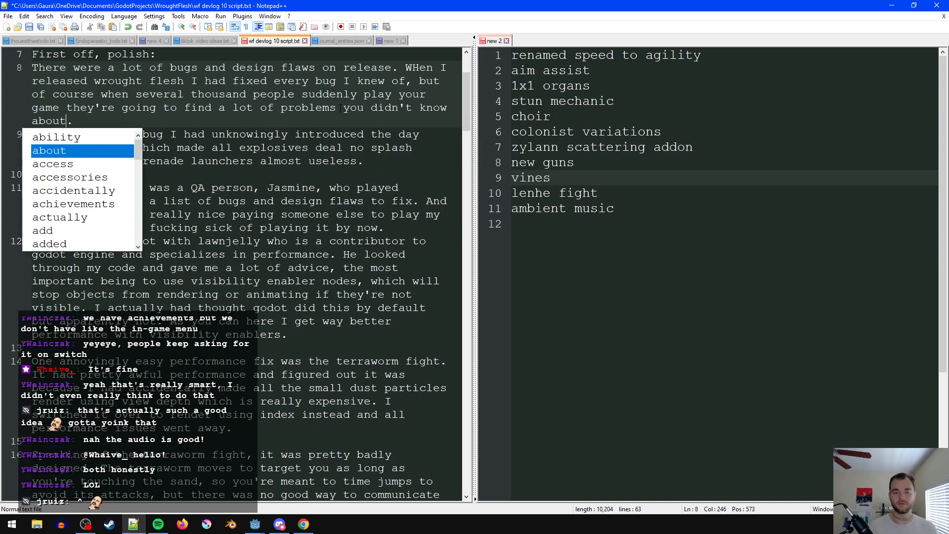
click(351, 163)
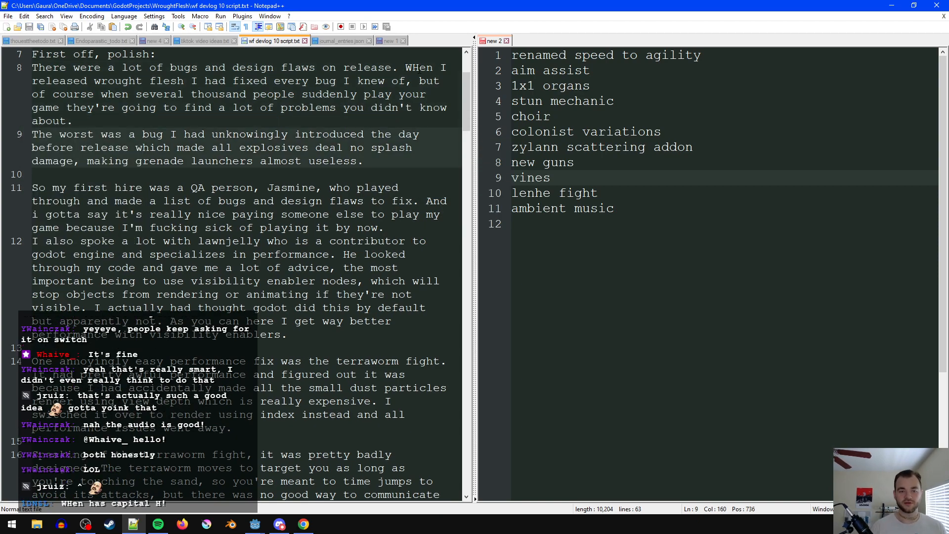
- Correct the capitalization of "WHen" to "When" in the first paragraph of the polish section
click(254, 148)
click(421, 68)
key(BackSpace)
text(h)
click(372, 189)
click(290, 172)
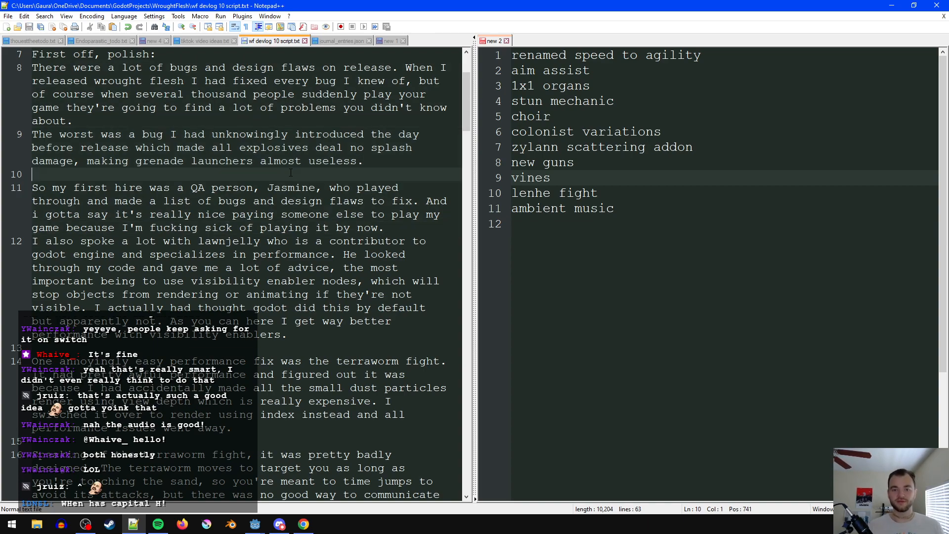
- Add "precompiling shaders" as line 12 of the feature notes, below "ambient music"
click(188, 123)
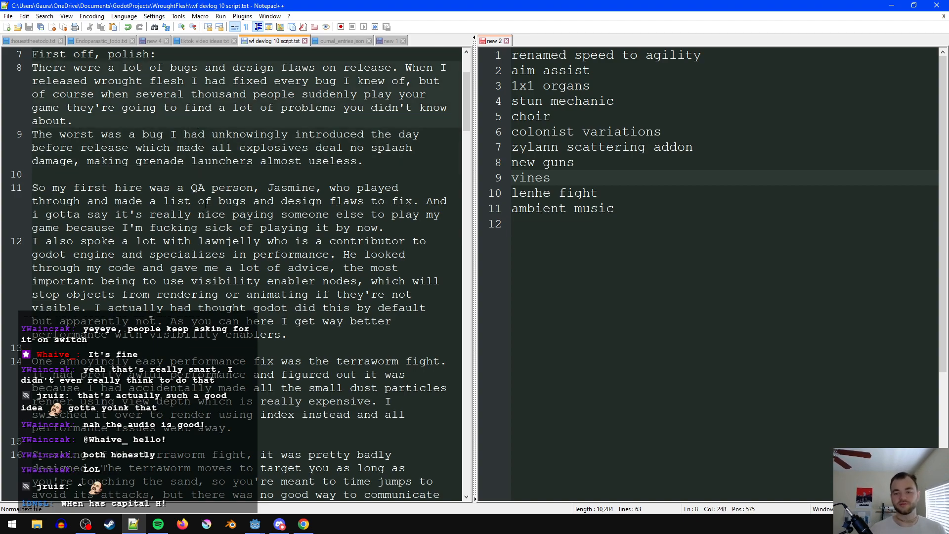
click(248, 174)
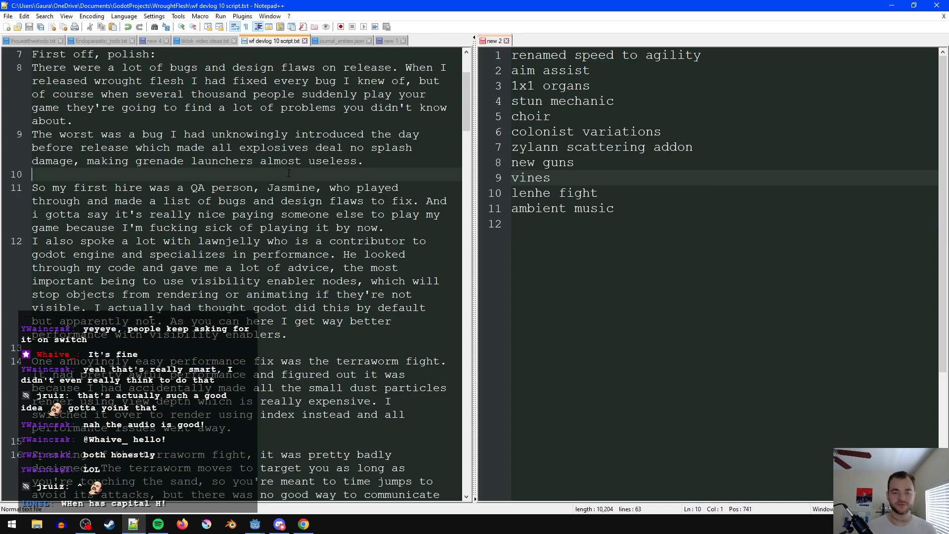
click(693, 222)
text(precomp)
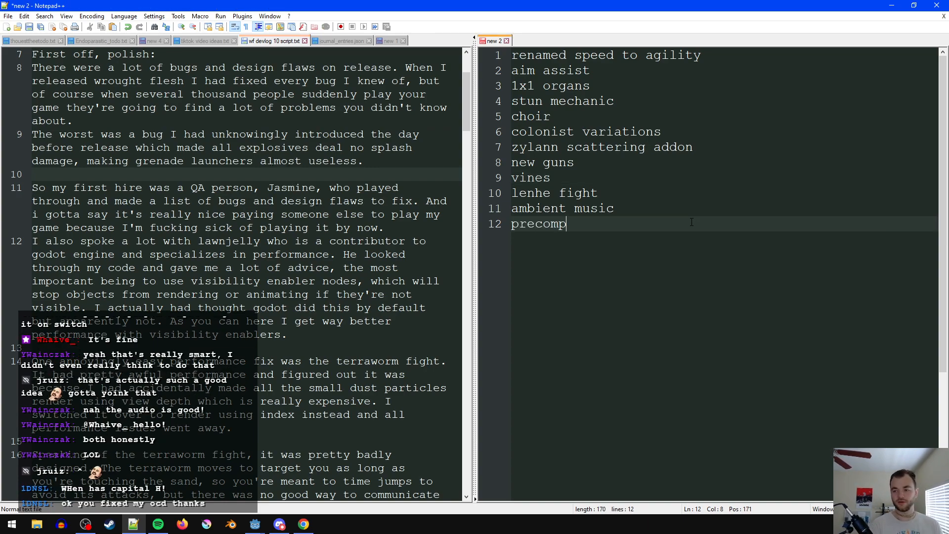
text(iling shaders)
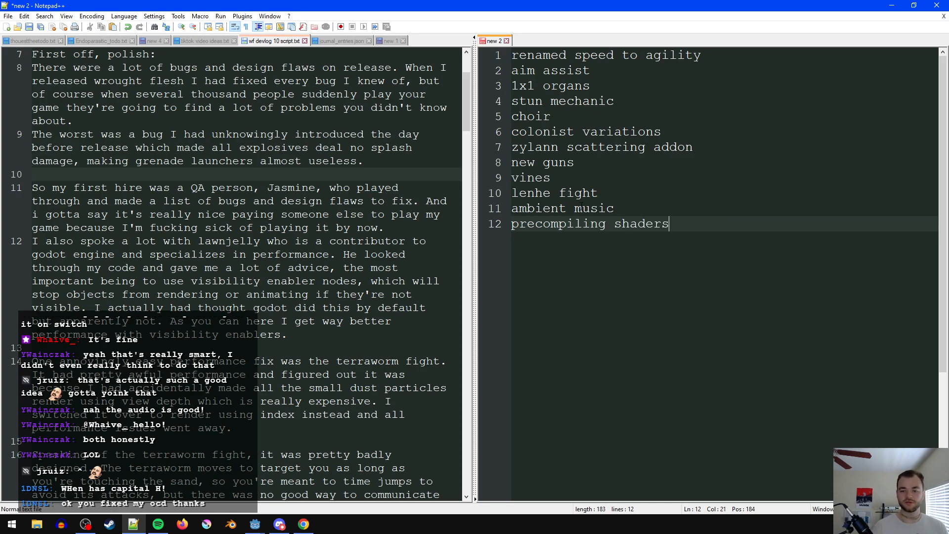
key(ctrl+s)
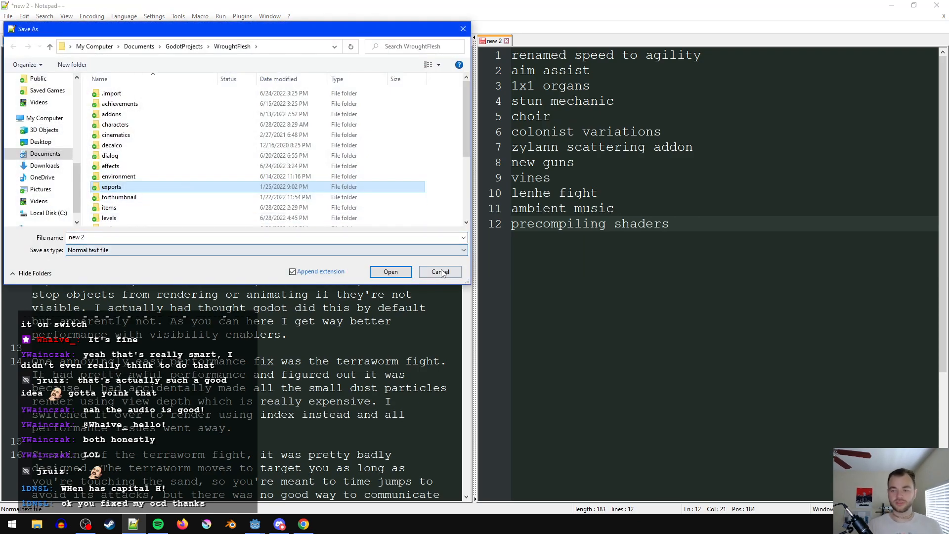
key(Escape)
click(225, 174)
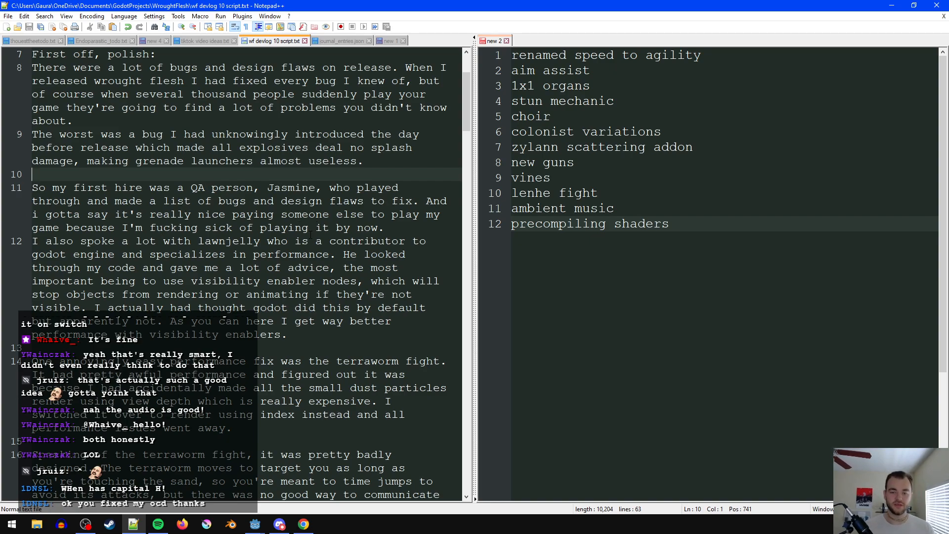
- Insert "pretty" after "because I'm" in the QA hire paragraph of the devlog script
click(365, 240)
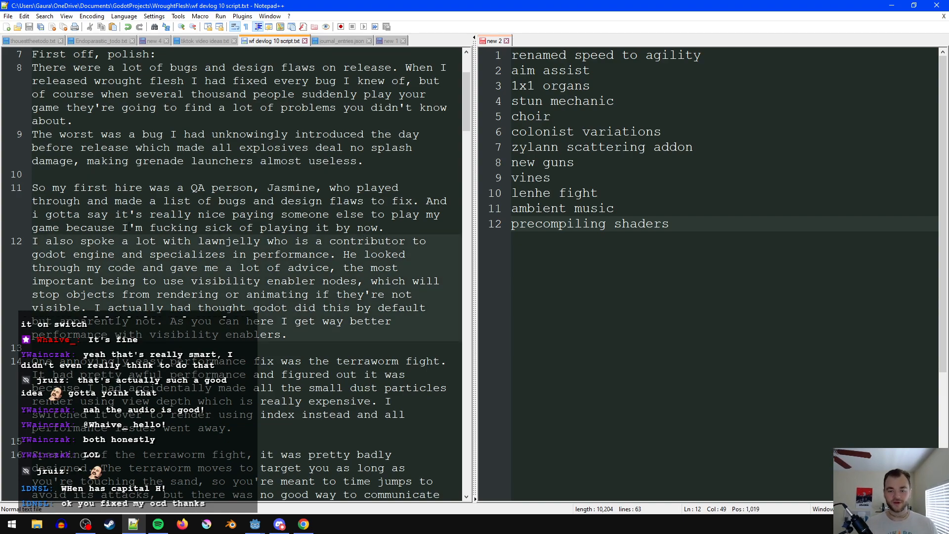
click(144, 231)
text(pretty)
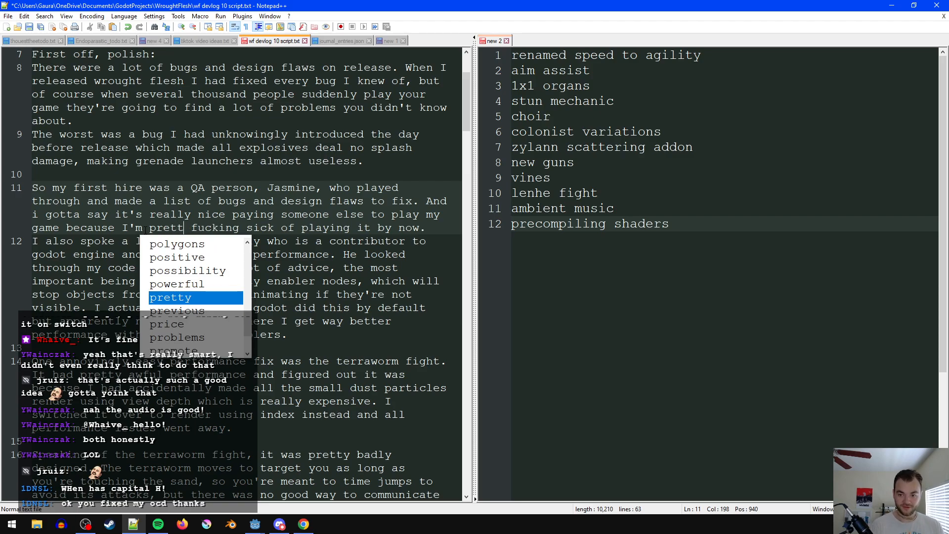
key(Escape)
click(239, 255)
- Extend the sentence ending in "better performance with visibility enablers" with "on these npcs"
scroll(361, 245, down, 1)
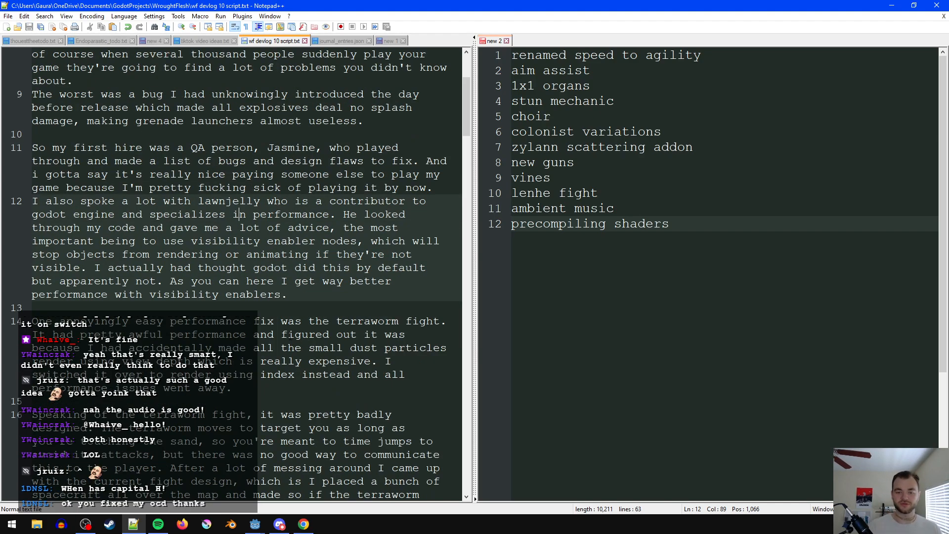
scroll(188, 243, down, 1)
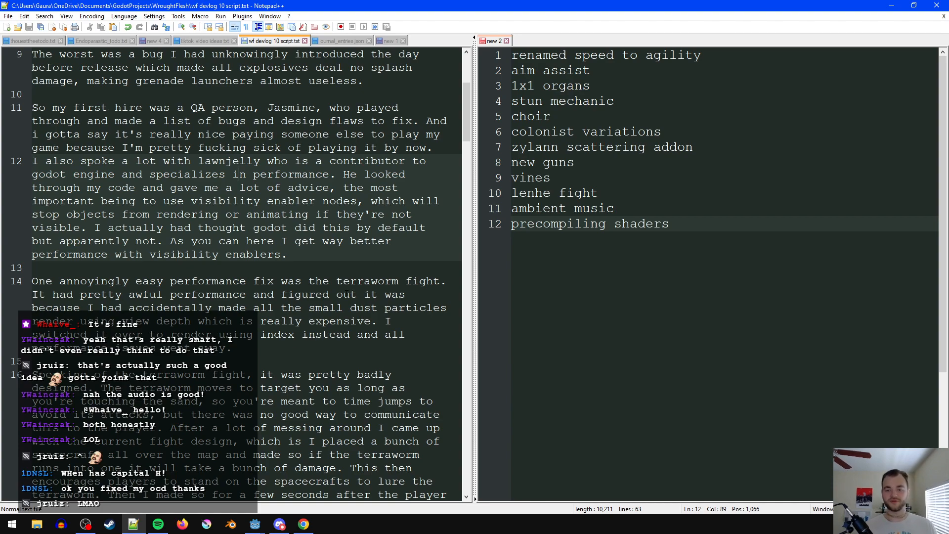
click(334, 257)
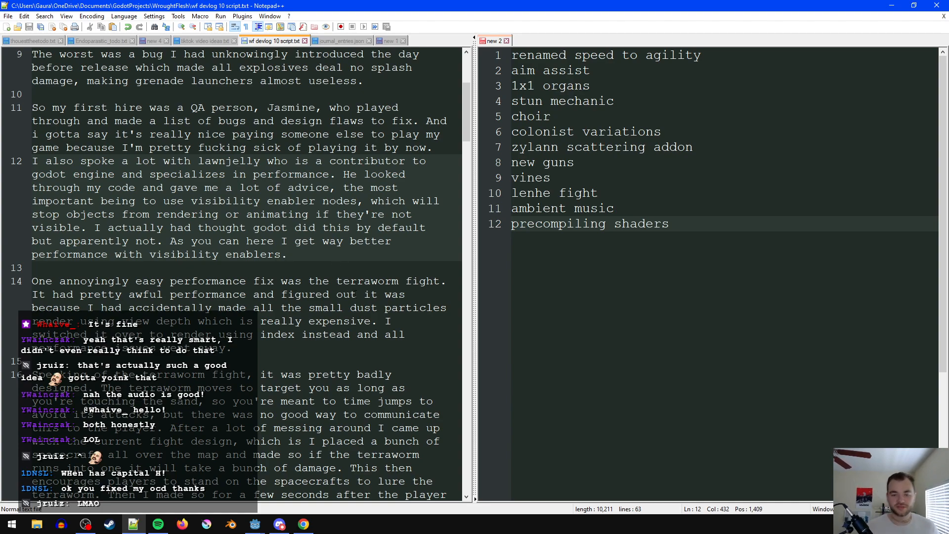
drag(329, 261, 171, 246)
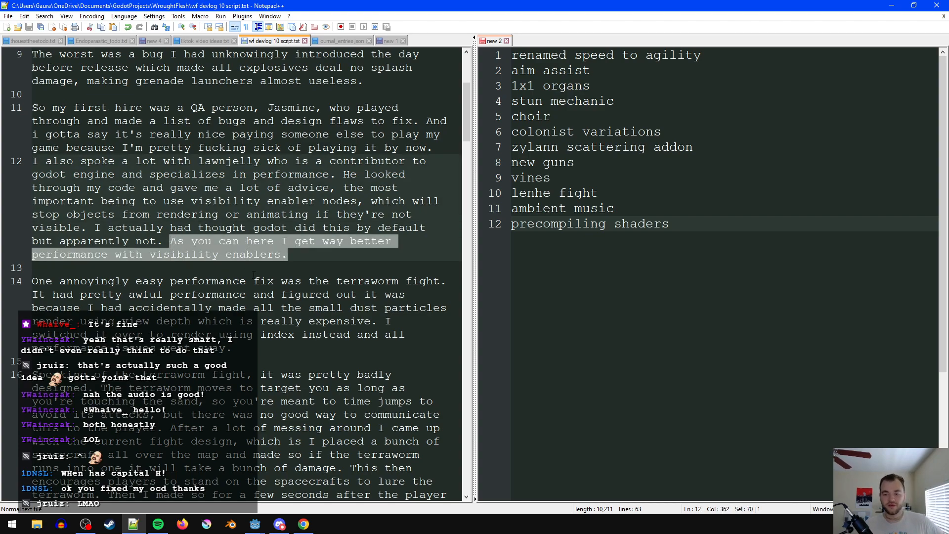
click(363, 242)
click(367, 257)
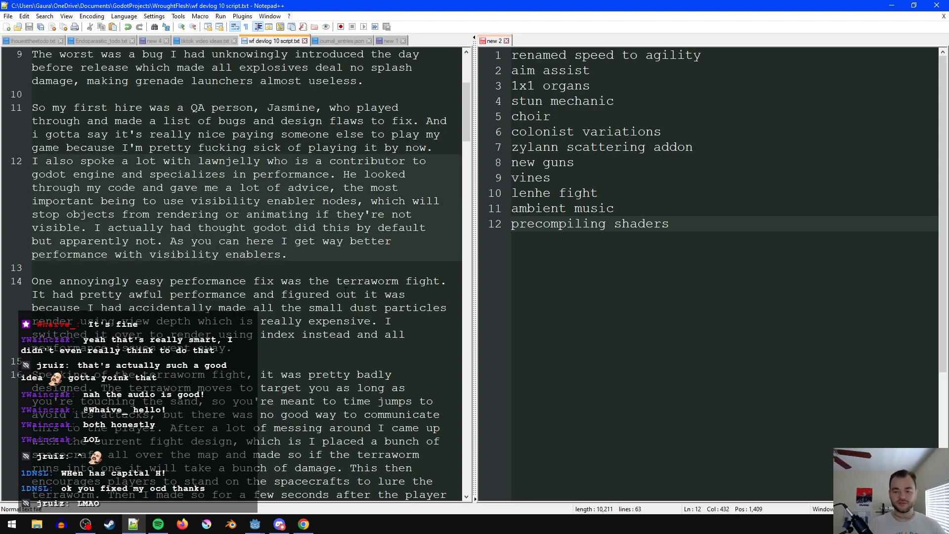
text(on these npcs)
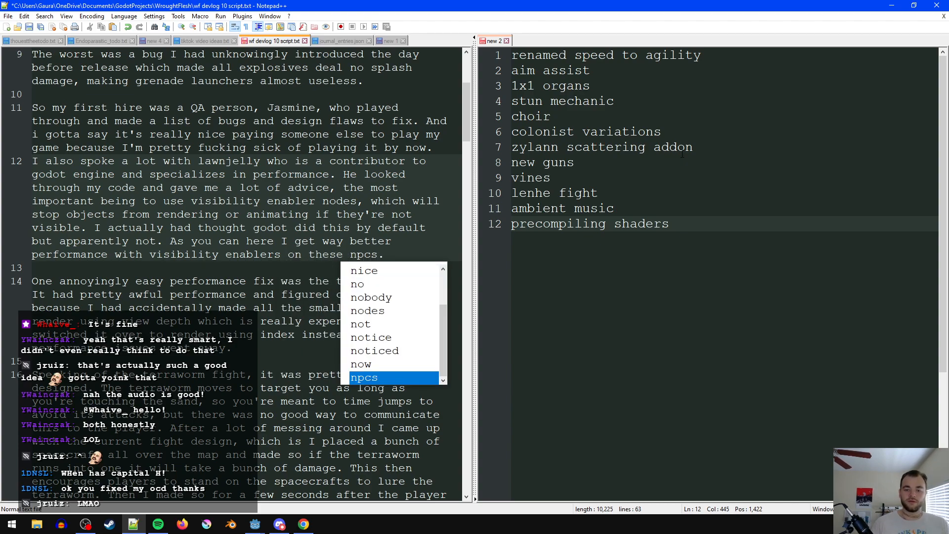
click(208, 214)
click(272, 267)
- Replace "performance" with "fps" in "It had pretty awful performance" in the terraworm performance paragraph
scroll(255, 310, down, 1)
click(192, 240)
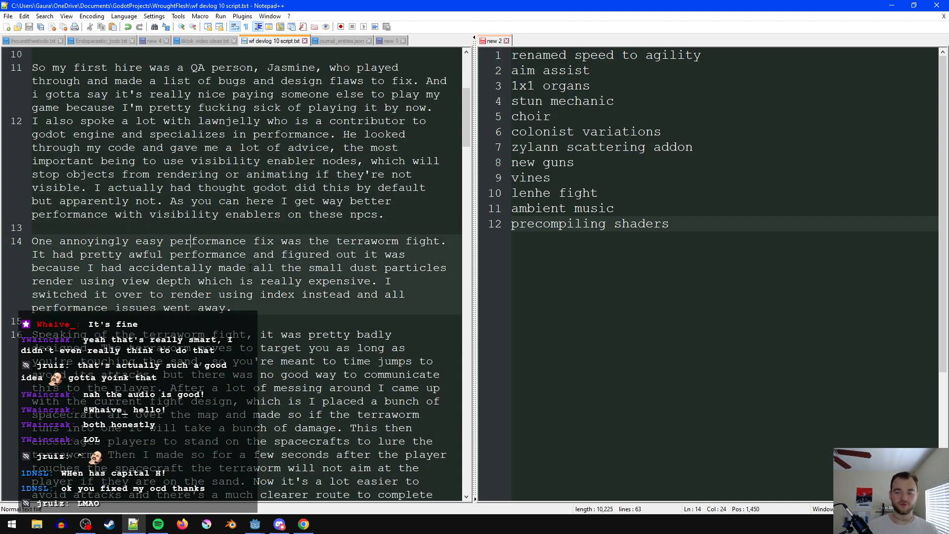
click(281, 295)
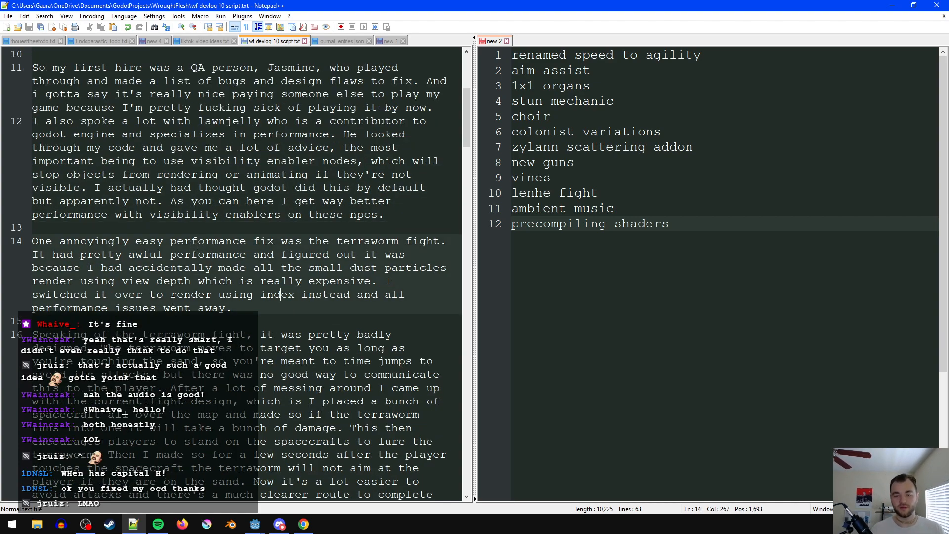
click(277, 312)
double_click(225, 260)
text(fps)
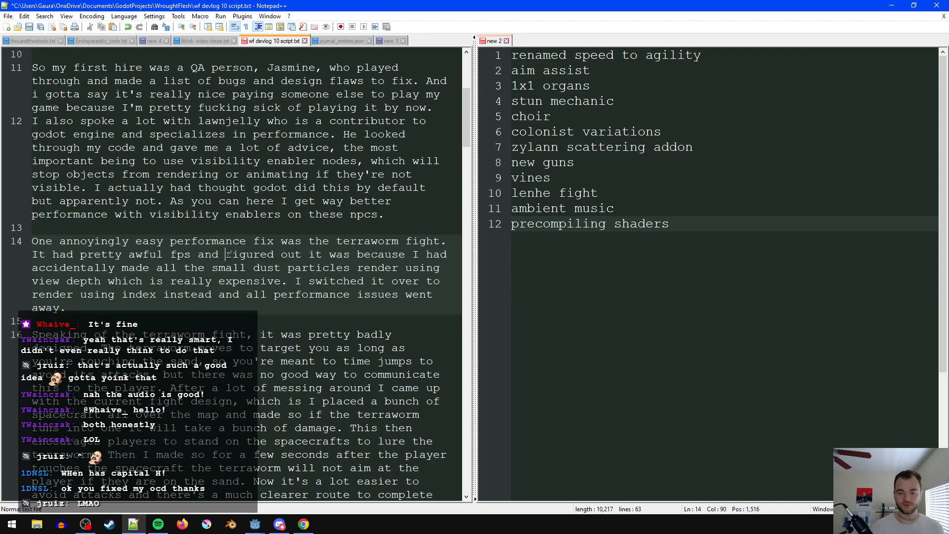
- Insert "this fight's" between "all" and "performance issues went away", and save the script
click(239, 295)
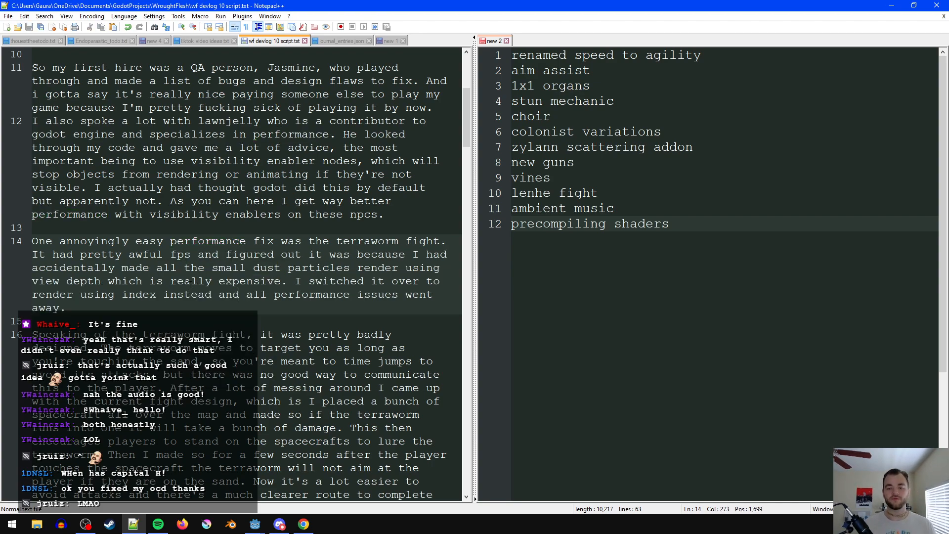
click(261, 314)
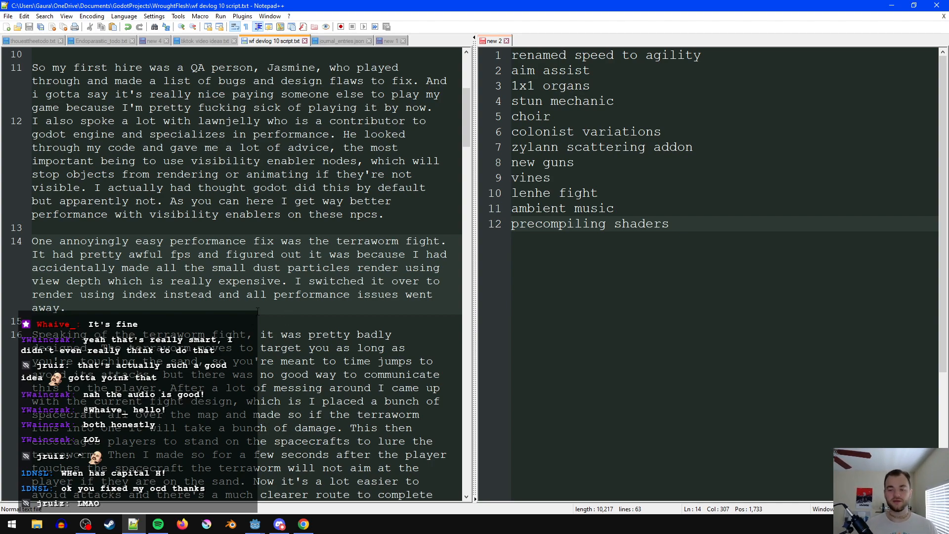
click(296, 316)
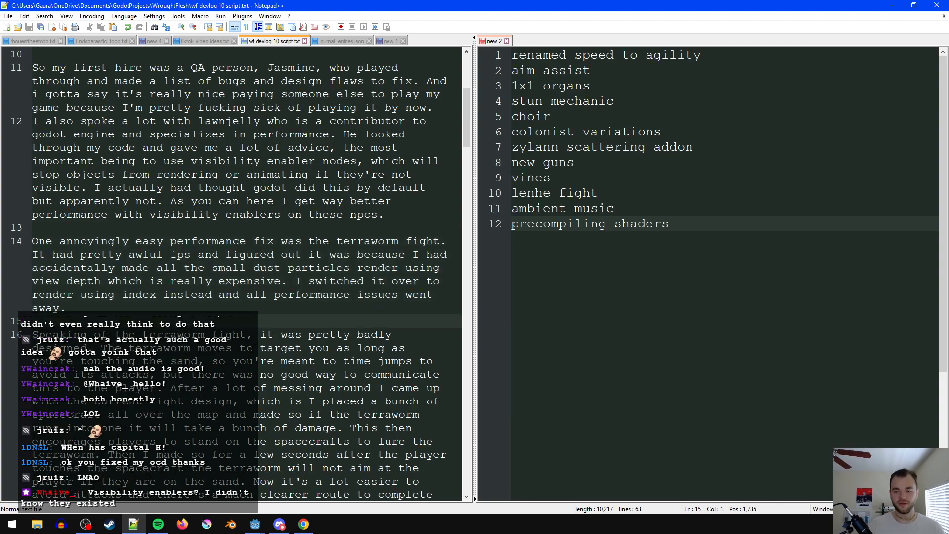
click(271, 295)
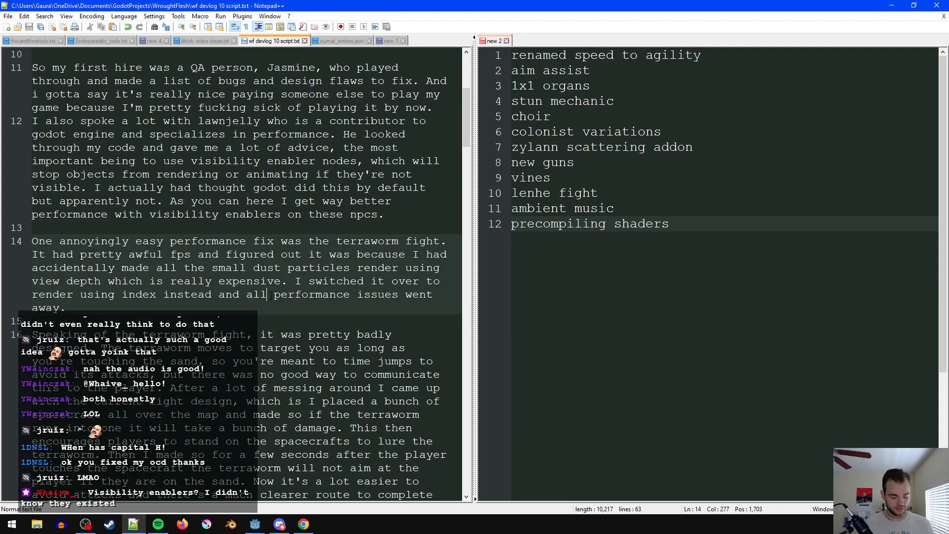
text(this fights)
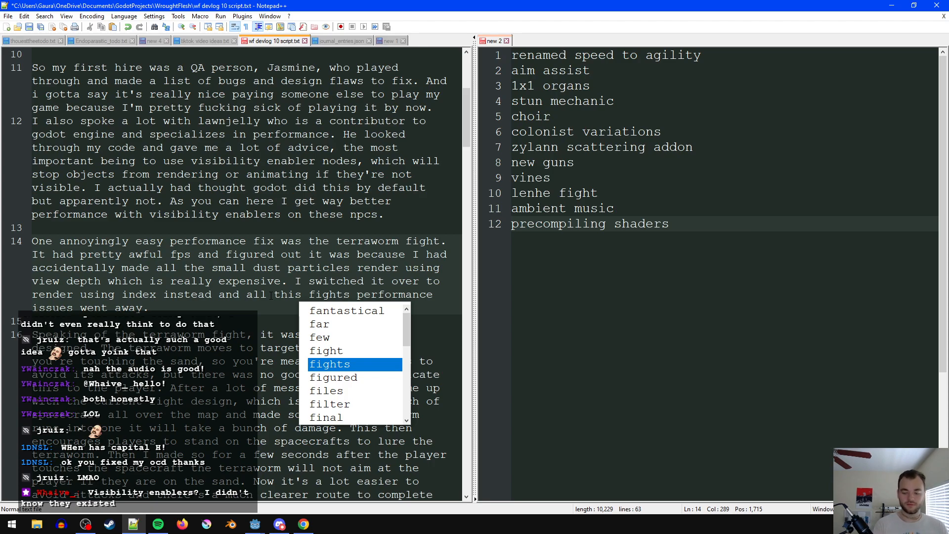
key(Left)
text(')
key(Down)
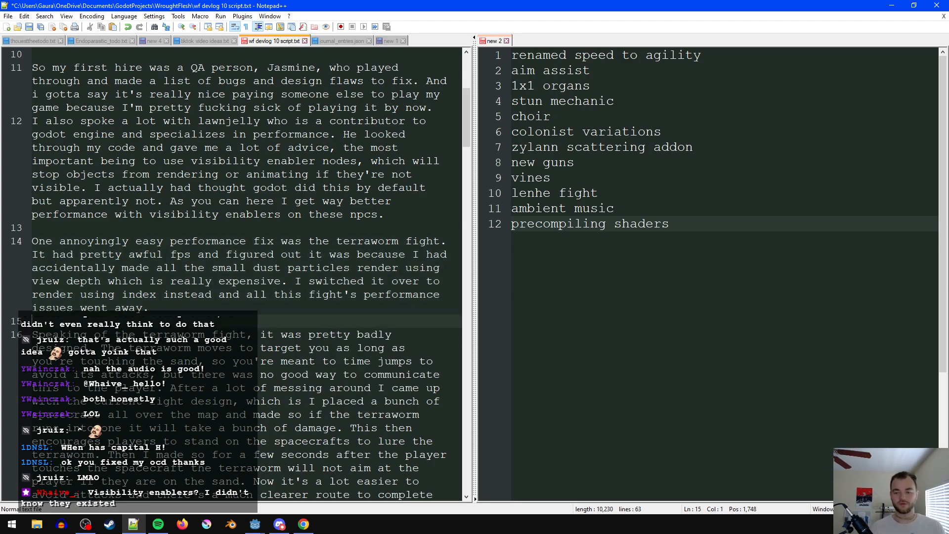
scroll(233, 272, down, 2)
key(ctrl+s)
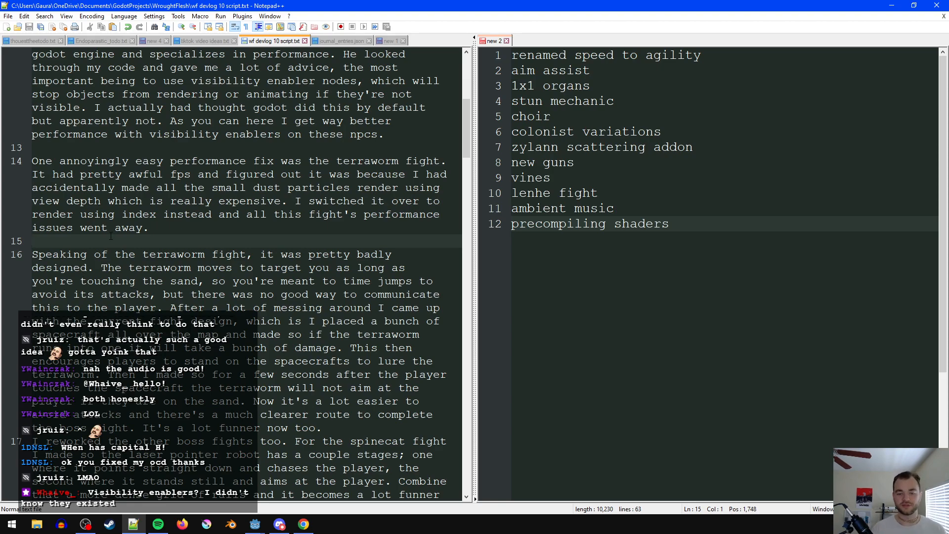
- Replace "current" with "new" in "the current fight design" in the terraworm design paragraph
scroll(200, 291, down, 1)
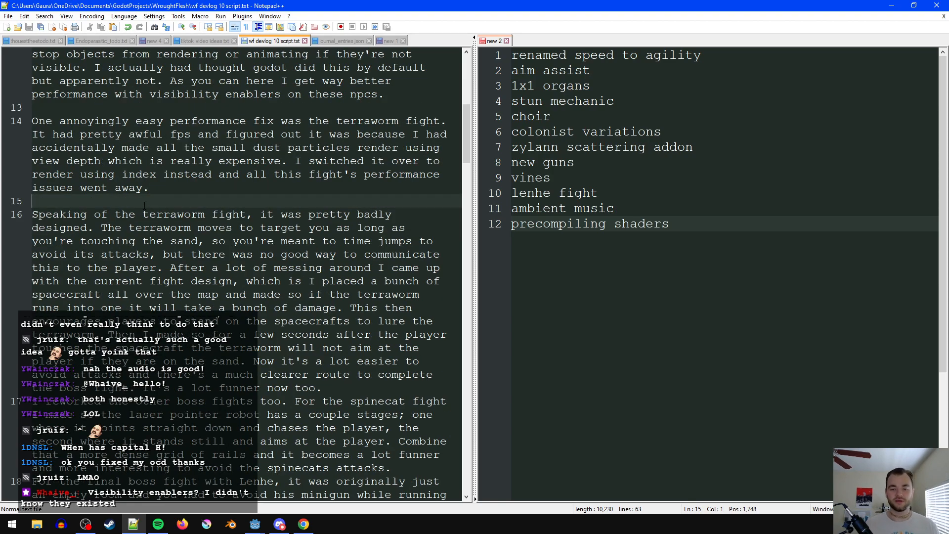
scroll(244, 204, down, 1)
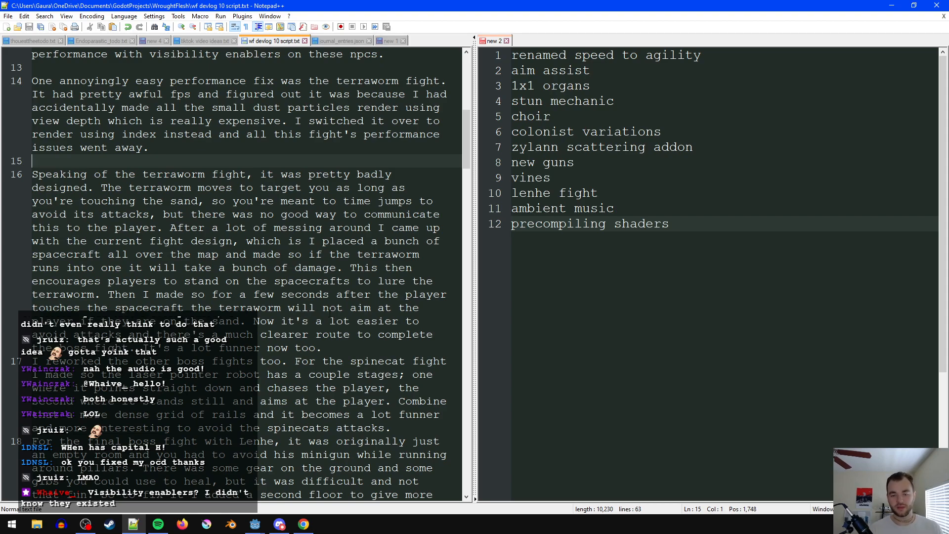
double_click(118, 242)
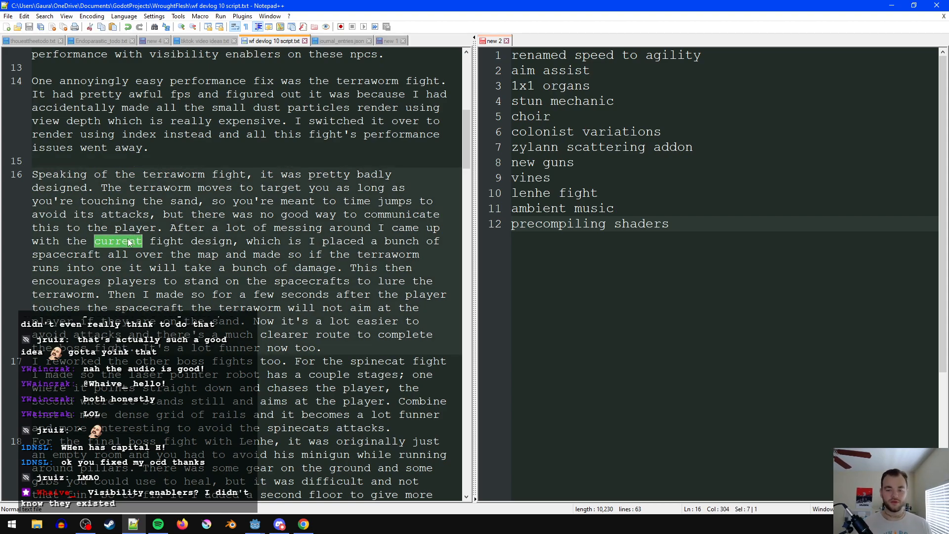
text(new)
- Replace ", which is" after "the new fight design" with a colon leading into "I placed a bunch of spacecraft"
click(240, 236)
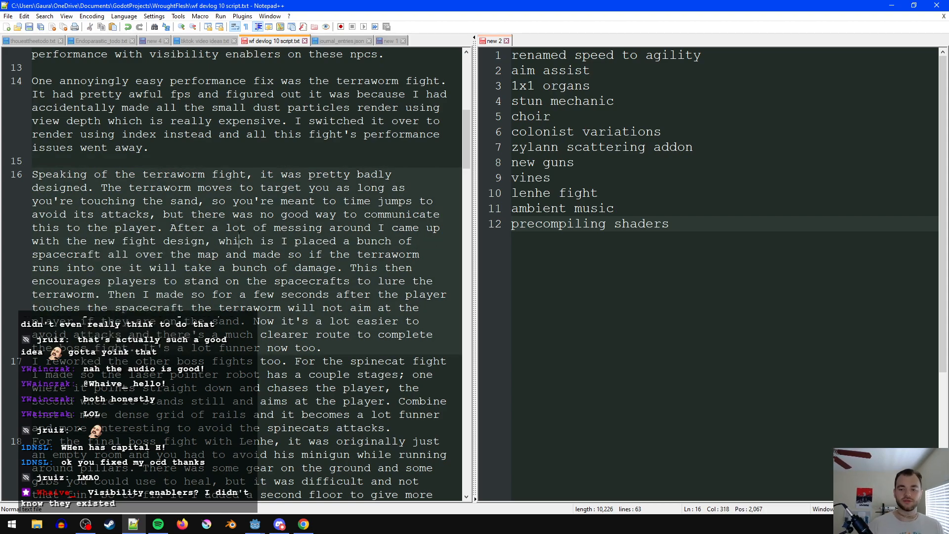
key(ctrl+Right)
key(ctrl+Right)
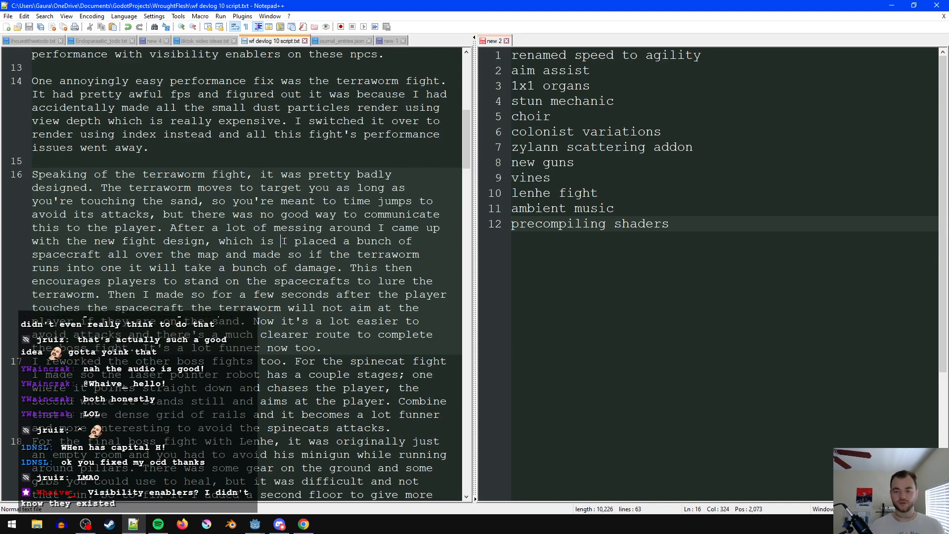
key(BackSpace)
key(BackSpace)
key(BackSpace)
key(BackSpace)
key(BackSpace)
key(BackSpace)
key(BackSpace)
key(BackSpace)
key(BackSpace)
key(BackSpace)
key(BackSpace)
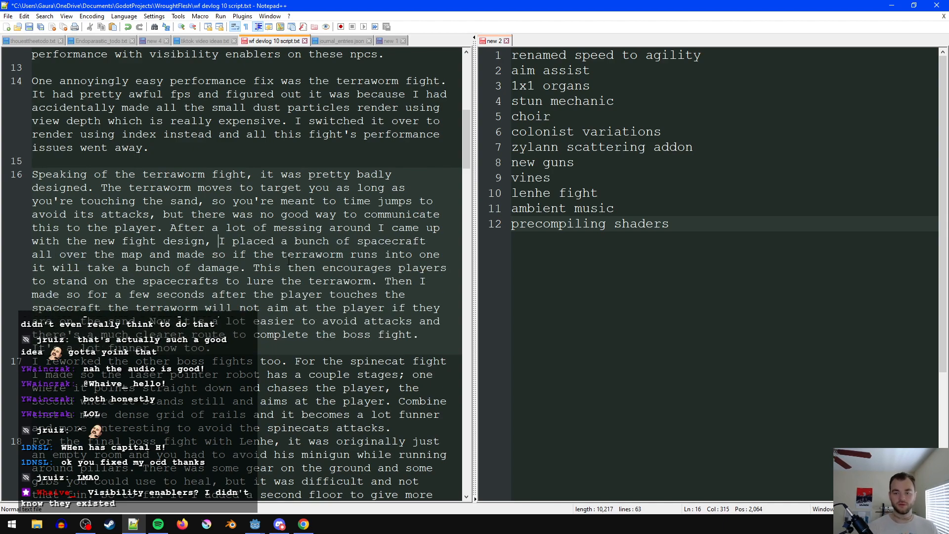
text(:)
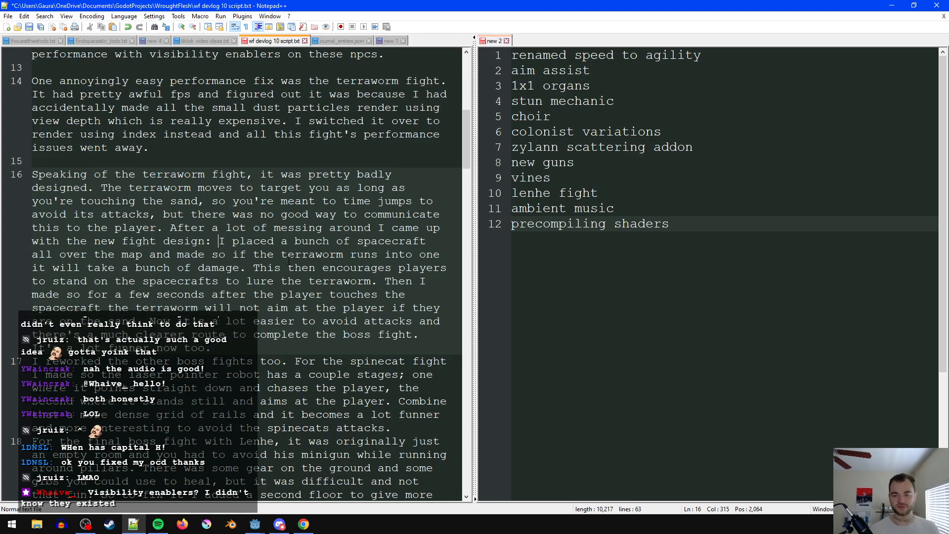
- Extend the sentence ending in "to lure the terraworm" with "to hit them" and save the script
click(328, 268)
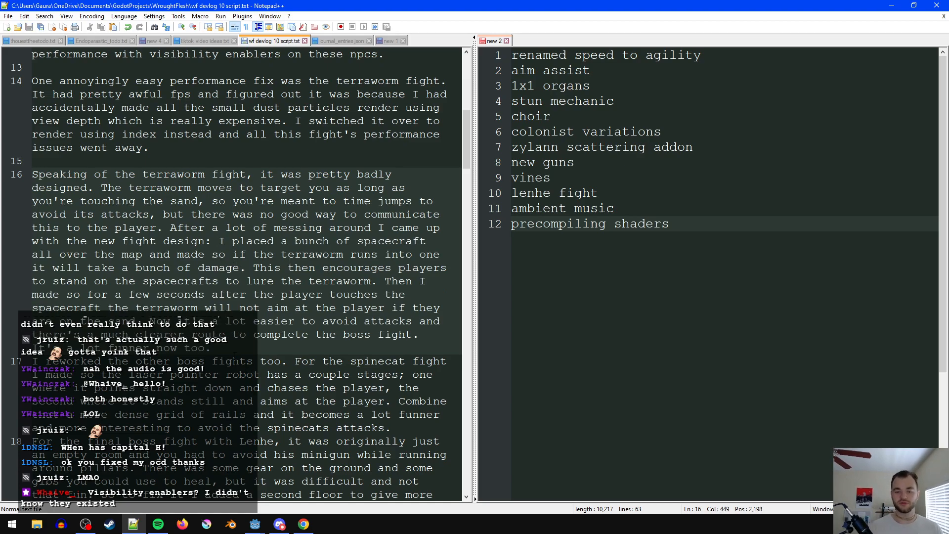
click(374, 282)
text(tpo)
key(BackSpace)
key(BackSpace)
text(o hit them)
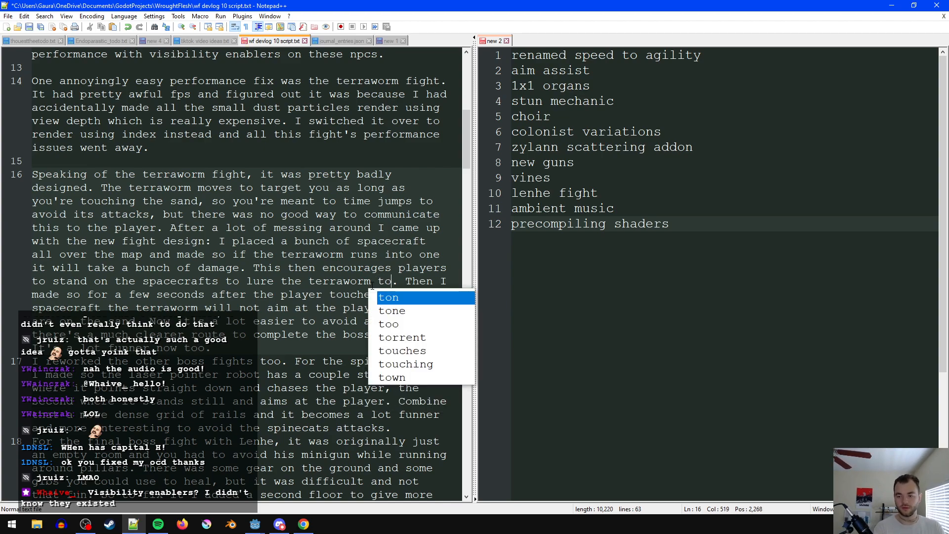
click(170, 201)
key(ctrl+s)
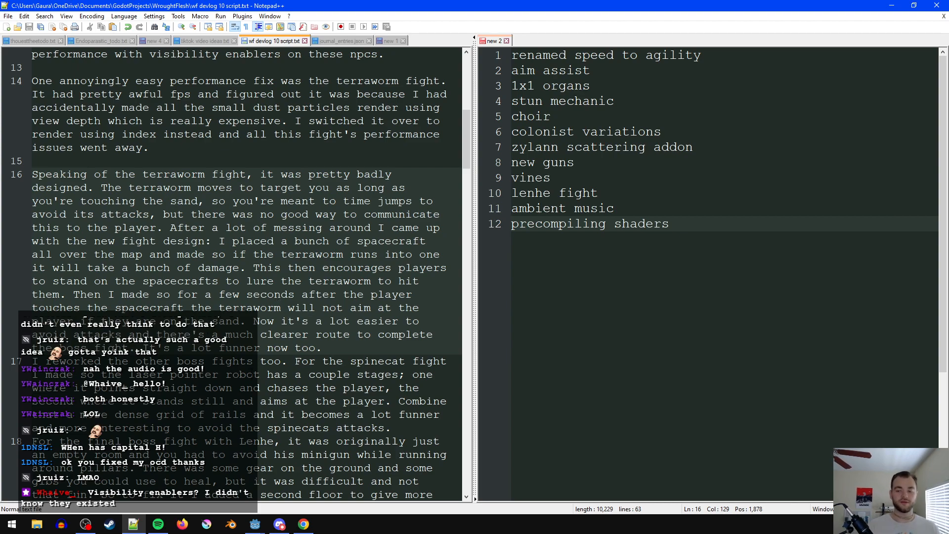
- Change "will not aim at the player" to "will not move to the player" in the terraworm paragraph and save the script
double_click(359, 310)
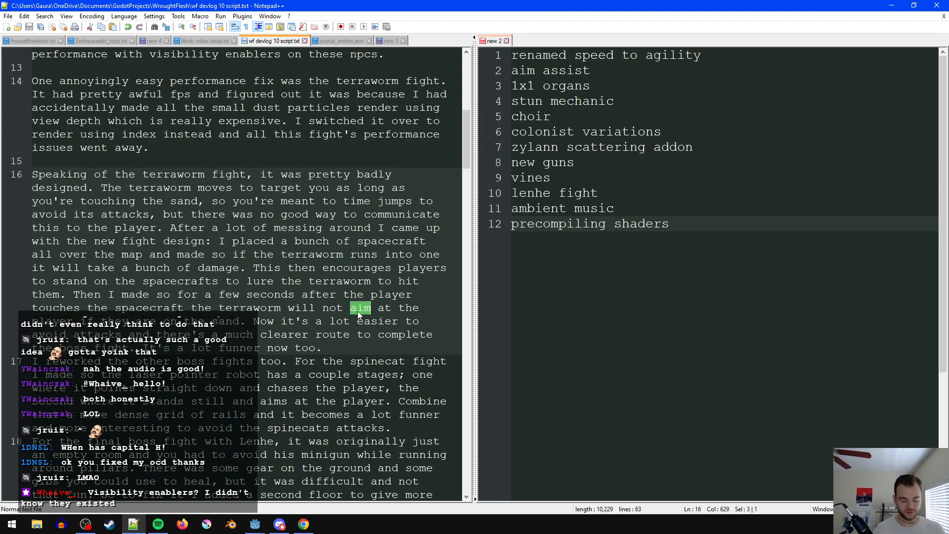
text(move)
key(ctrl+Right)
key(ctrl+Right)
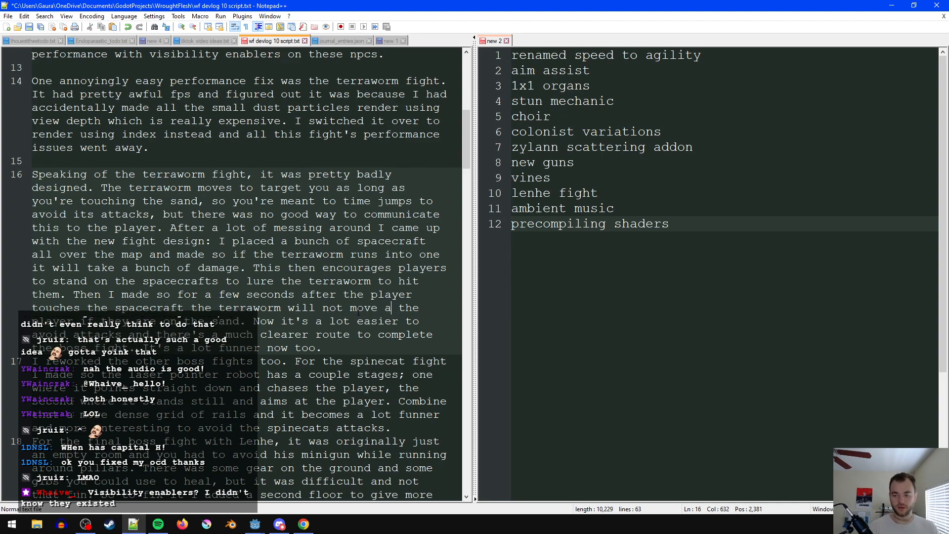
key(BackSpace)
key(BackSpace)
text(to)
click(261, 282)
key(ctrl+s)
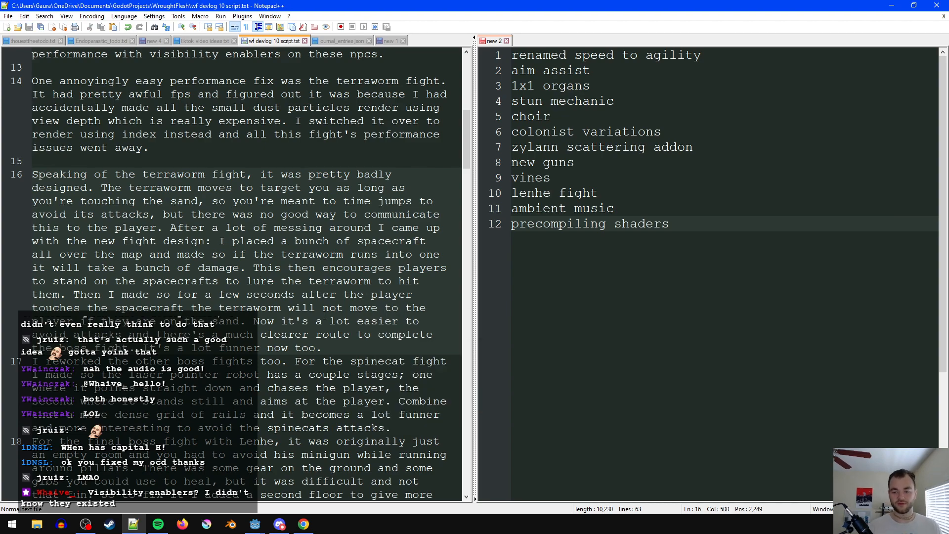
- Add a blank line between the terraworm paragraph and "I reworked the other boss fights too", and save the script
click(360, 340)
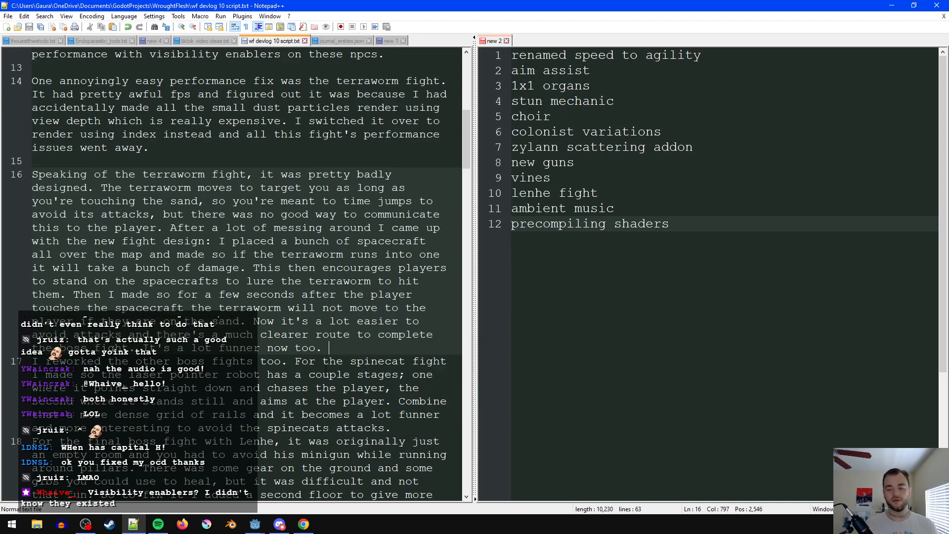
key(Return)
key(Left)
key(ctrl+s)
click(342, 363)
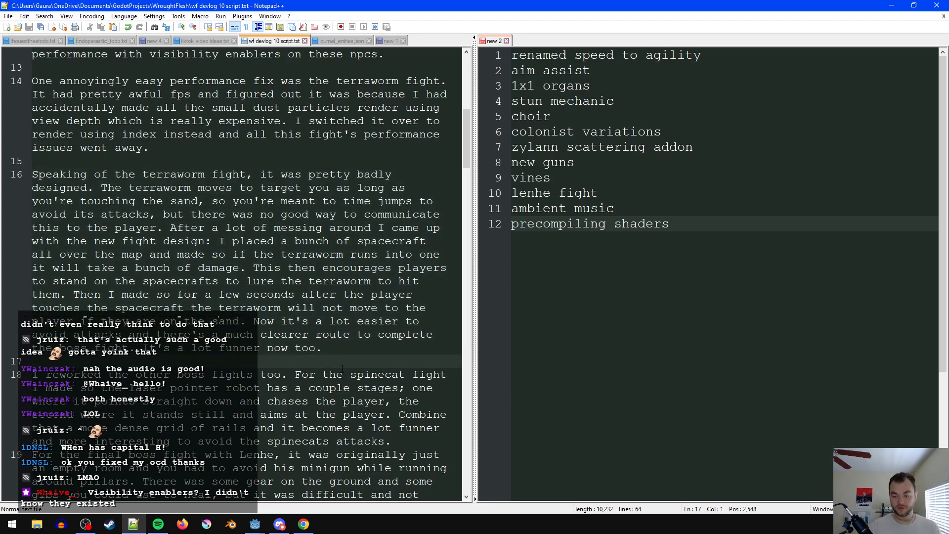
- Replace the terraworm paragraph's closing sentence with "And its just funner." and restore the blank line after that paragraph
scroll(342, 370, down, 2)
drag(324, 277, 143, 271)
text(And  i)
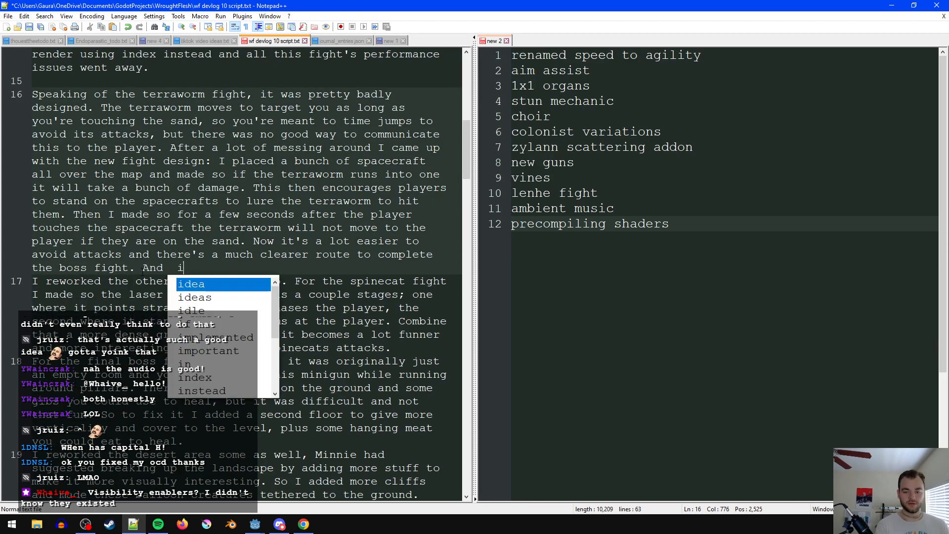
text(ts just funner)
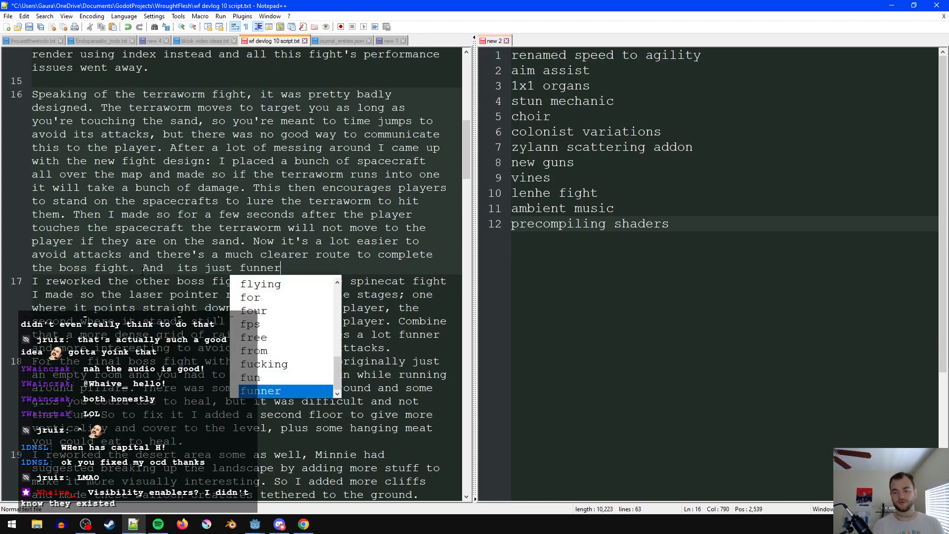
text(.)
key(Up)
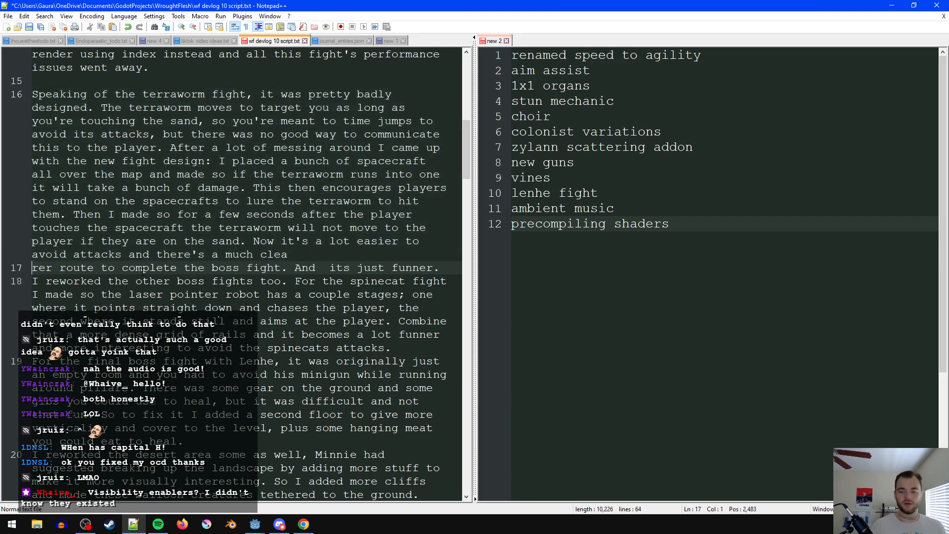
key(End)
key(Return)
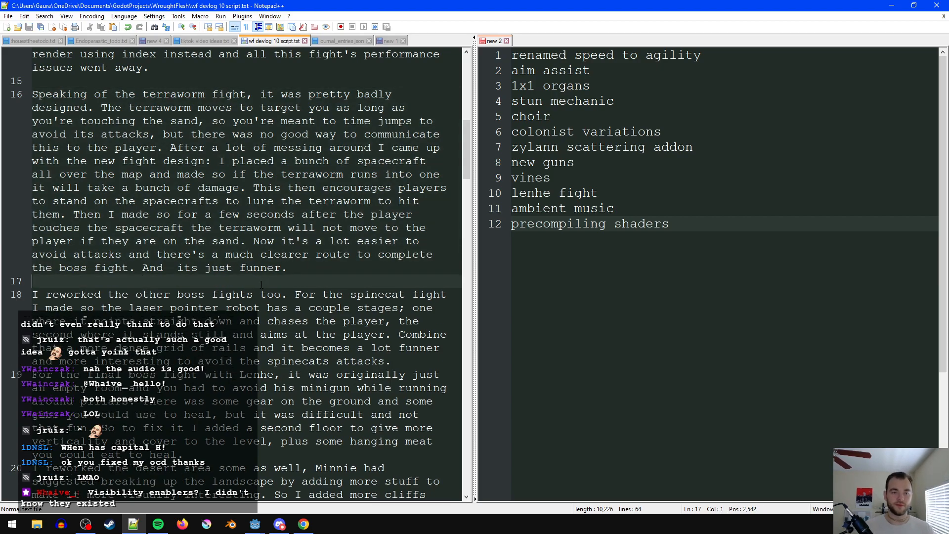
- Add a blank line between the final boss fight paragraph and "I reworked the desert area some as well"
scroll(276, 319, down, 2)
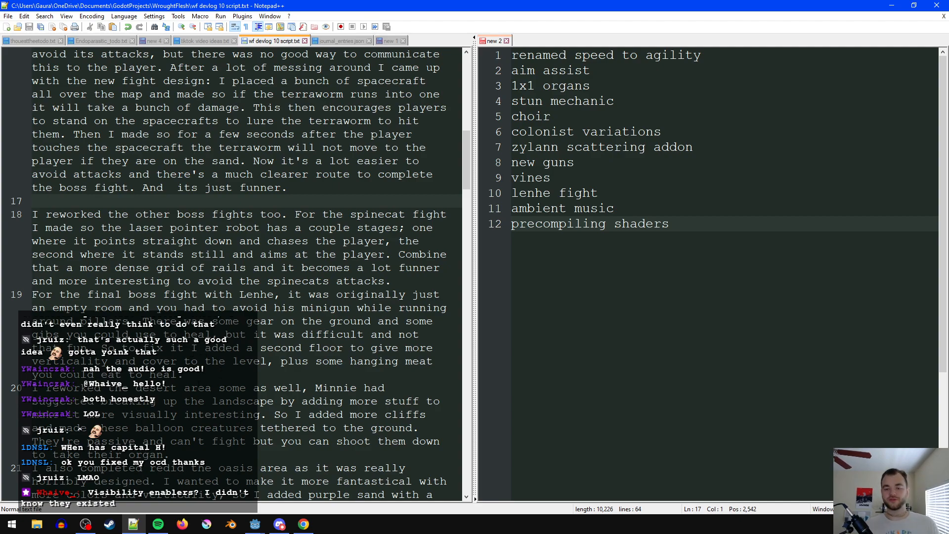
click(275, 379)
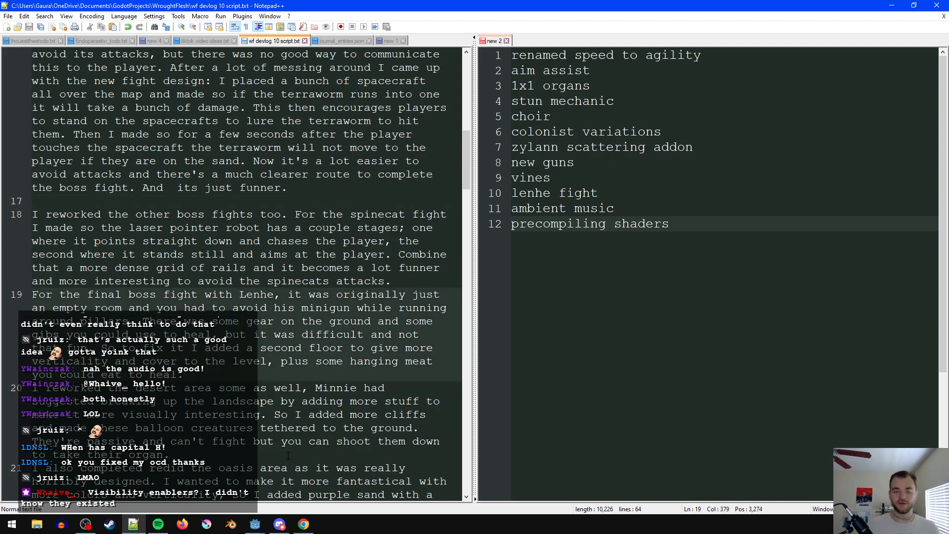
key(Return)
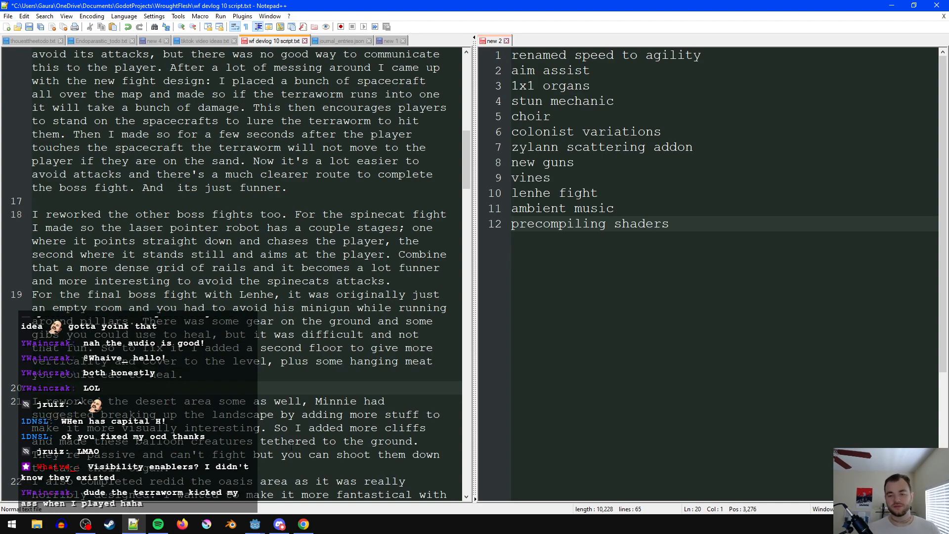
- Reword the laser pointer robot's second stage to "and in the second it stands still" and save the script
click(399, 242)
text(and in)
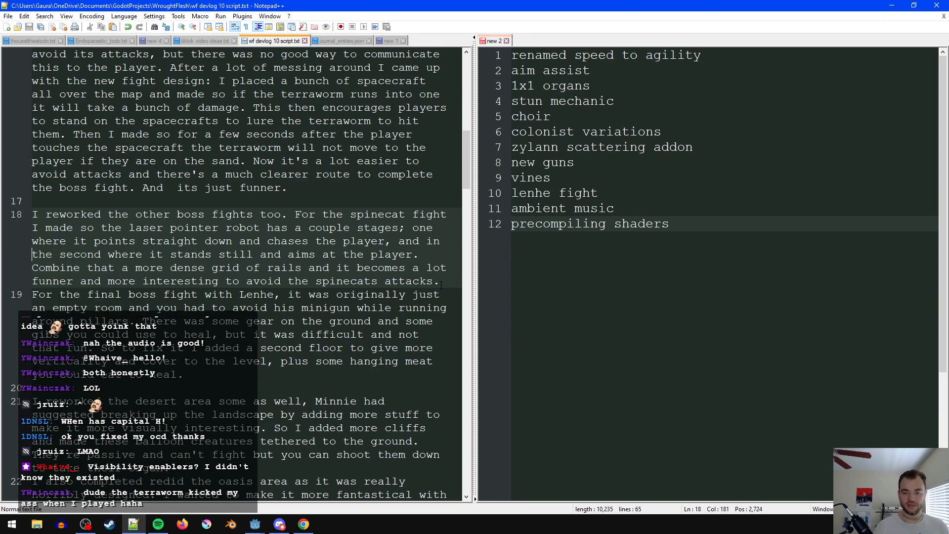
double_click(121, 254)
key(BackSpace)
key(BackSpace)
click(226, 294)
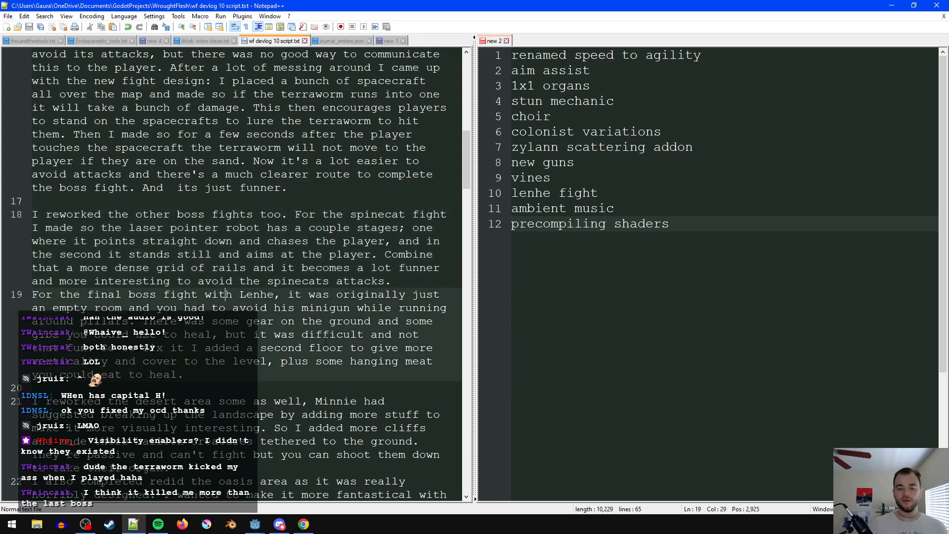
- Insert "with" into the spinecat paragraph to read "Combine that with a more dense grid of rails", and save the script
click(69, 268)
text(wui)
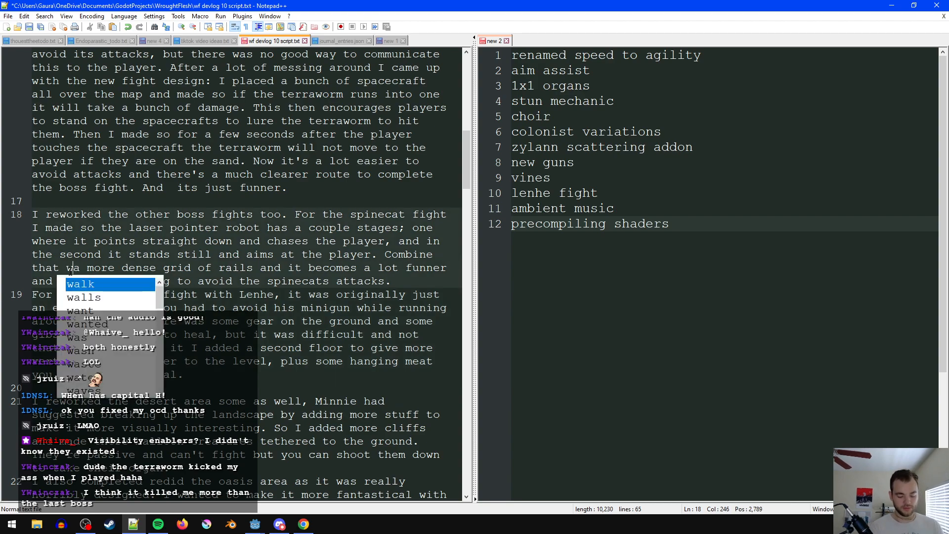
key(BackSpace)
key(BackSpace)
text(ith)
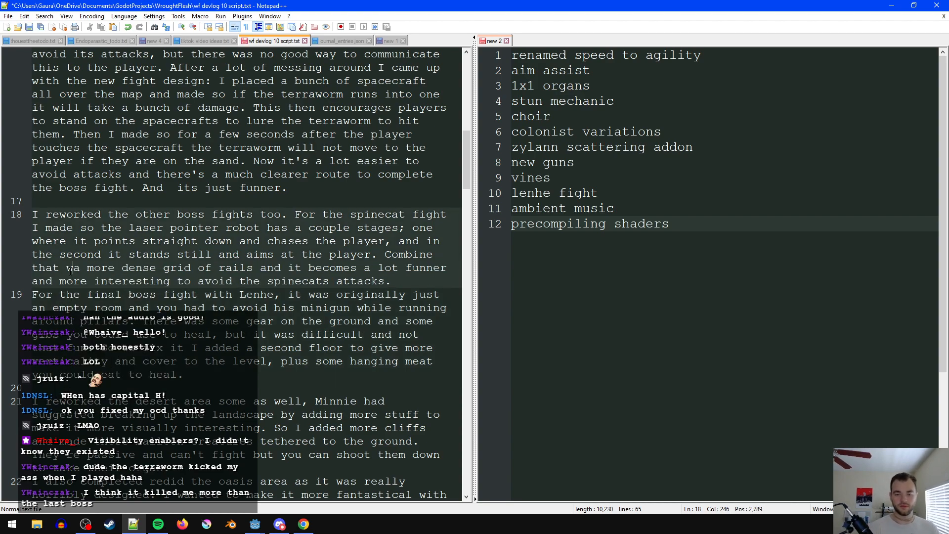
click(119, 308)
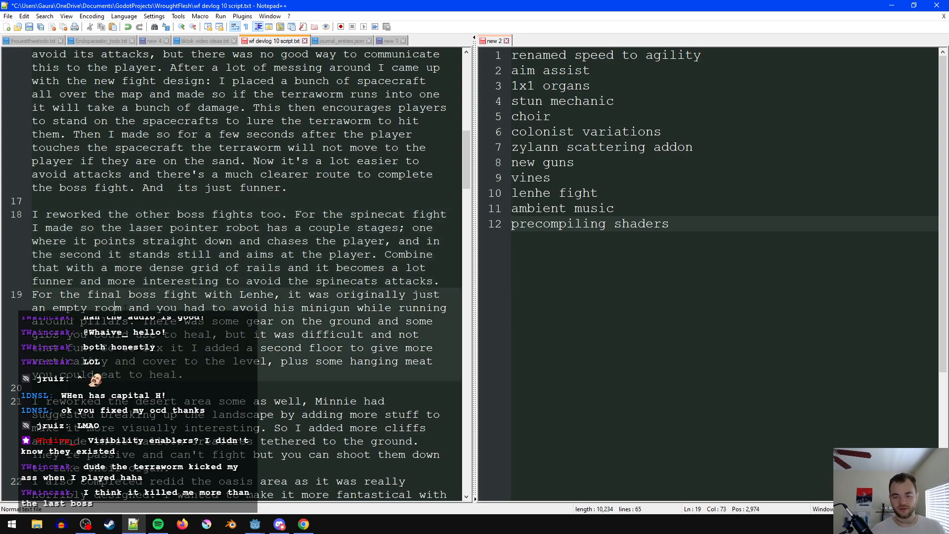
- Add a blank line between the spinecat fight paragraph and the final boss fight paragraph
click(450, 281)
key(Return)
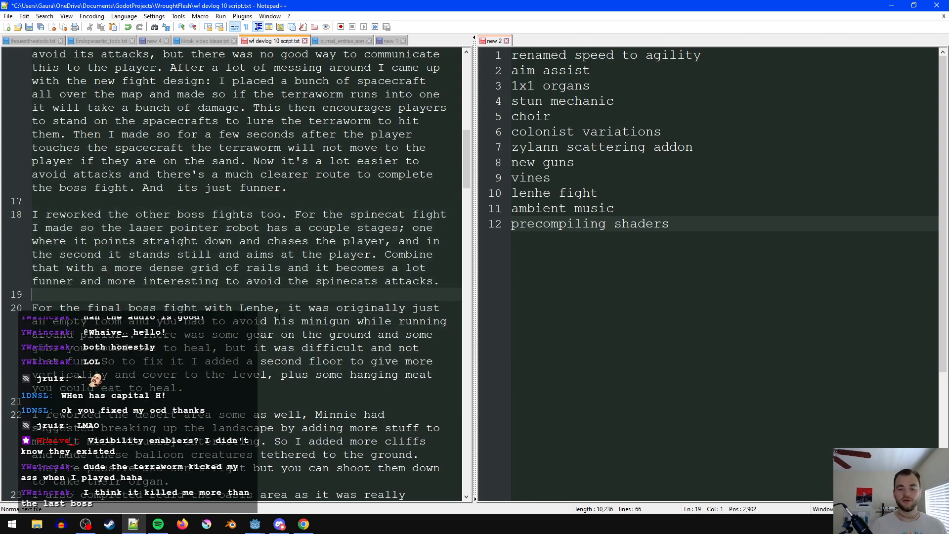
click(275, 399)
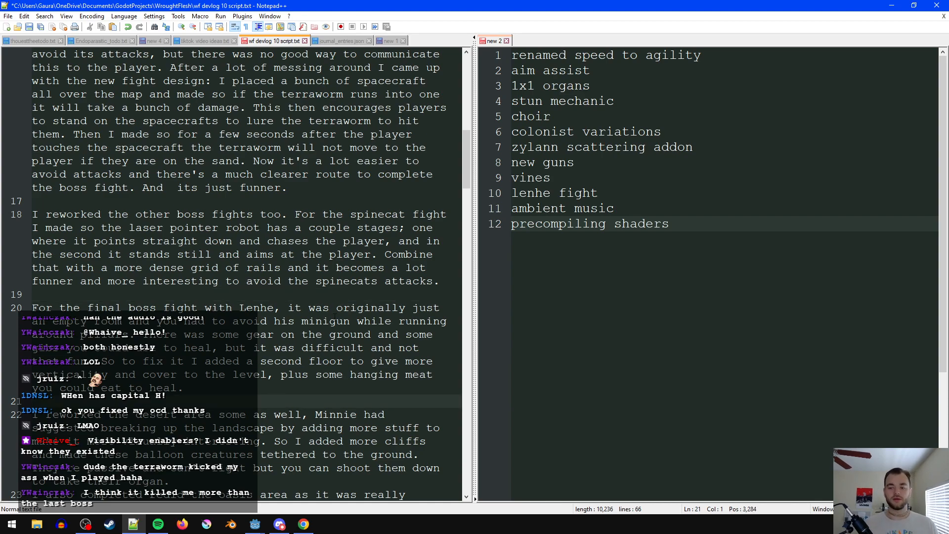
- Remove "with Lenhe" from the opening of the final boss fight paragraph and save the script
double_click(278, 307)
key(BackSpace)
key(BackSpace)
key(BackSpace)
key(BackSpace)
key(BackSpace)
key(BackSpace)
key(BackSpace)
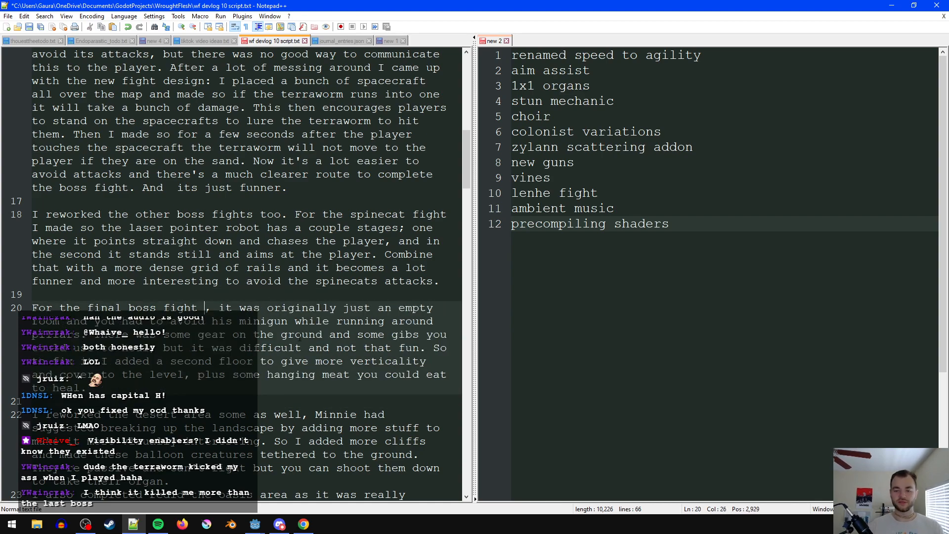
click(283, 335)
key(ctrl+s)
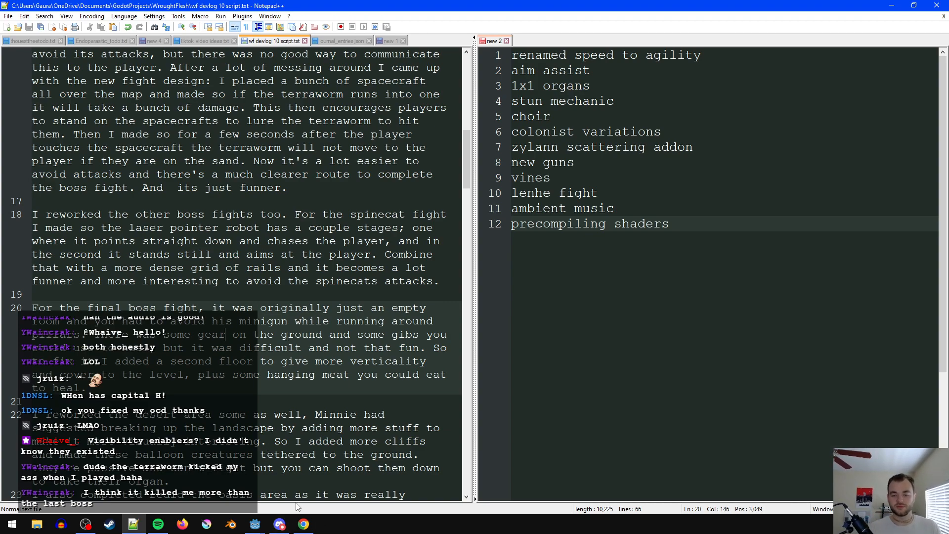
- Change "So to fix it" to "So to improve it" in the final boss fight paragraph and save the script
click(291, 392)
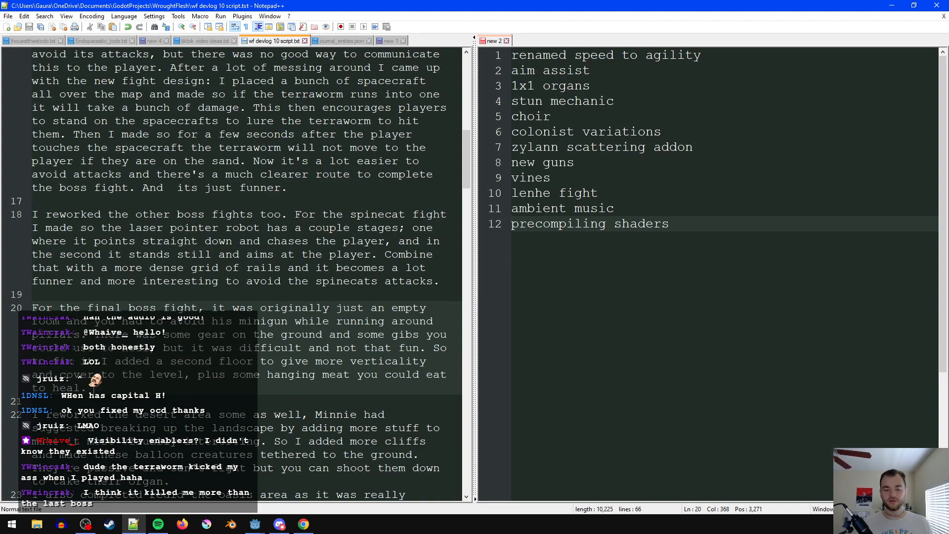
drag(53, 362, 49, 362)
double_click(59, 364)
text(improve)
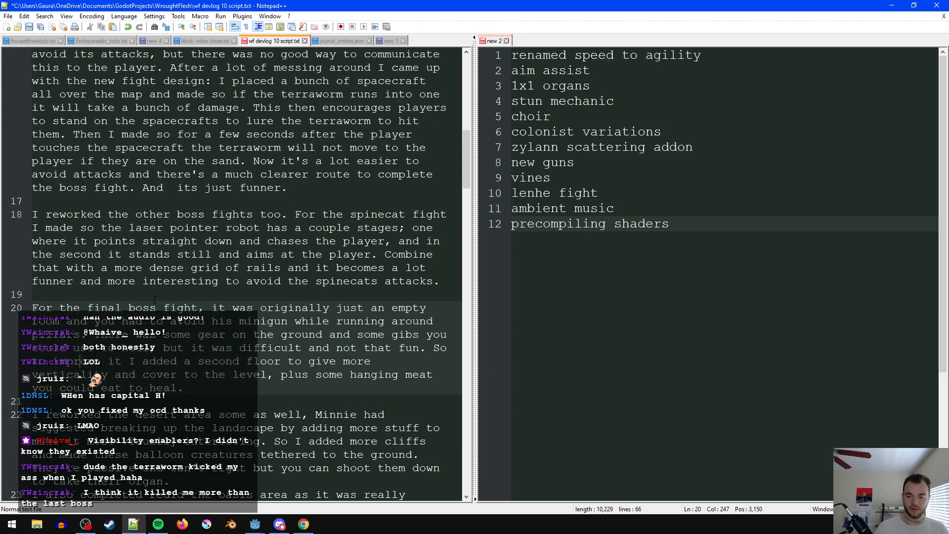
click(215, 344)
key(ctrl+s)
- Extend the final boss fight paragraph's last sentence with ", and made the item pickups more obvious" and save the script
click(239, 374)
click(245, 394)
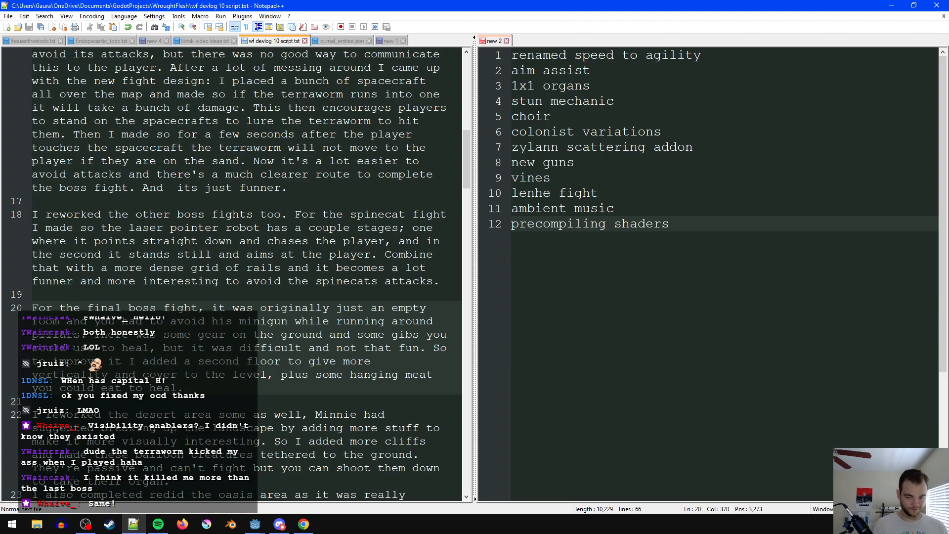
text(, and )
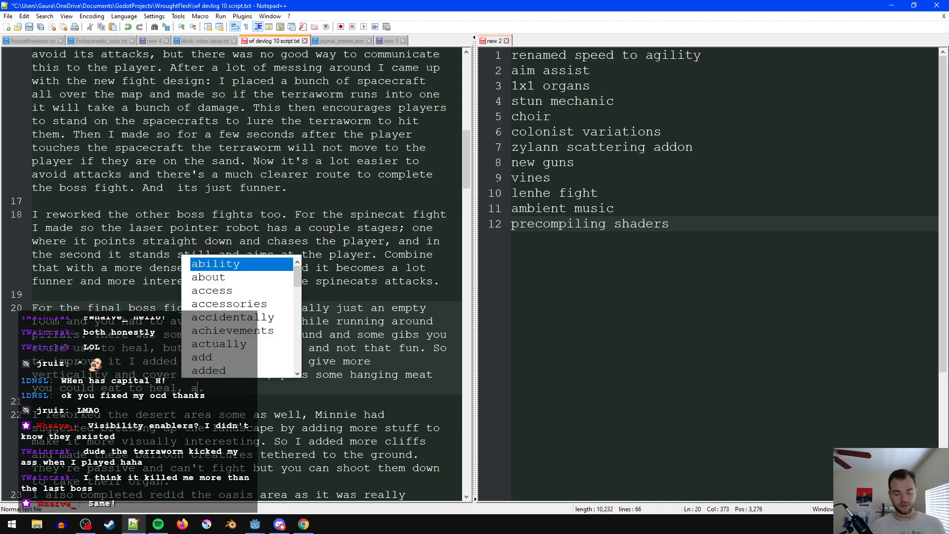
text(made the i)
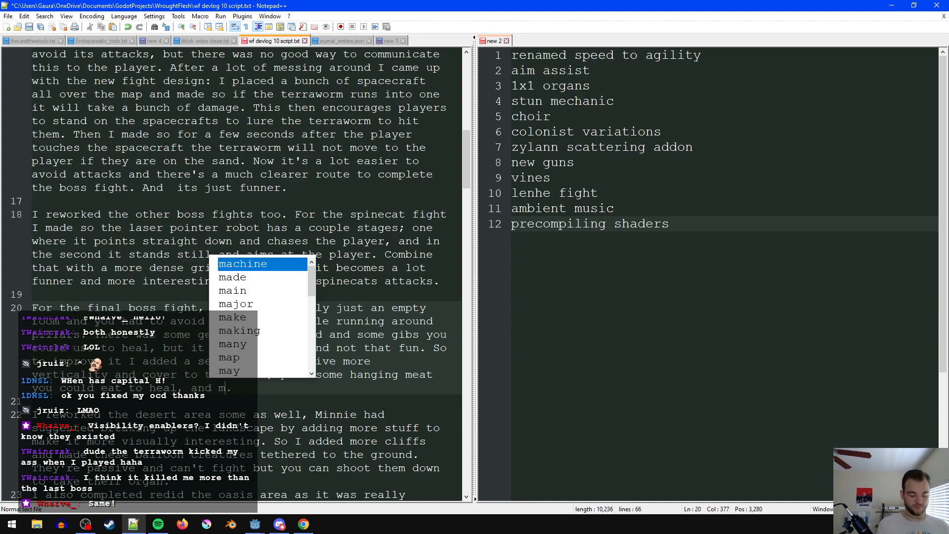
text(tem pickupd)
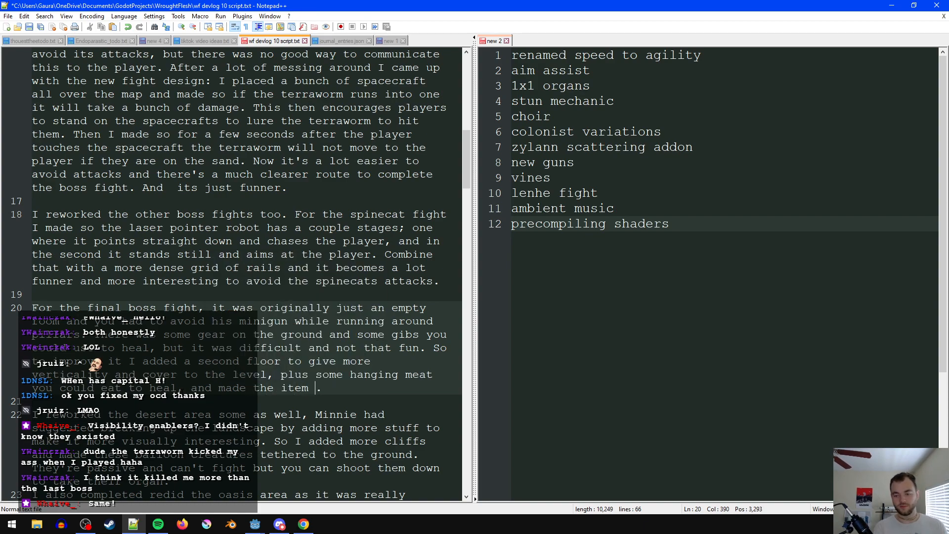
key(BackSpace)
key(BackSpace)
text(ps more ob)
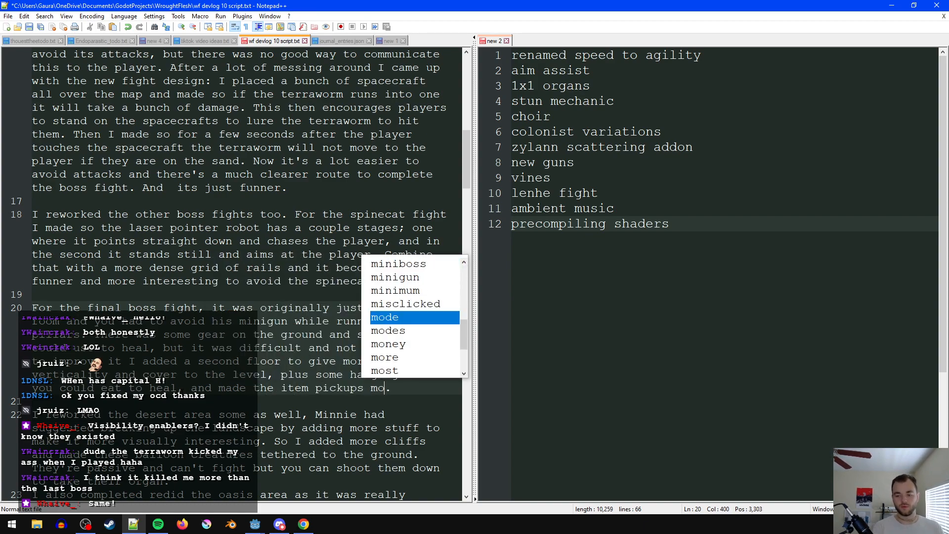
text(vious)
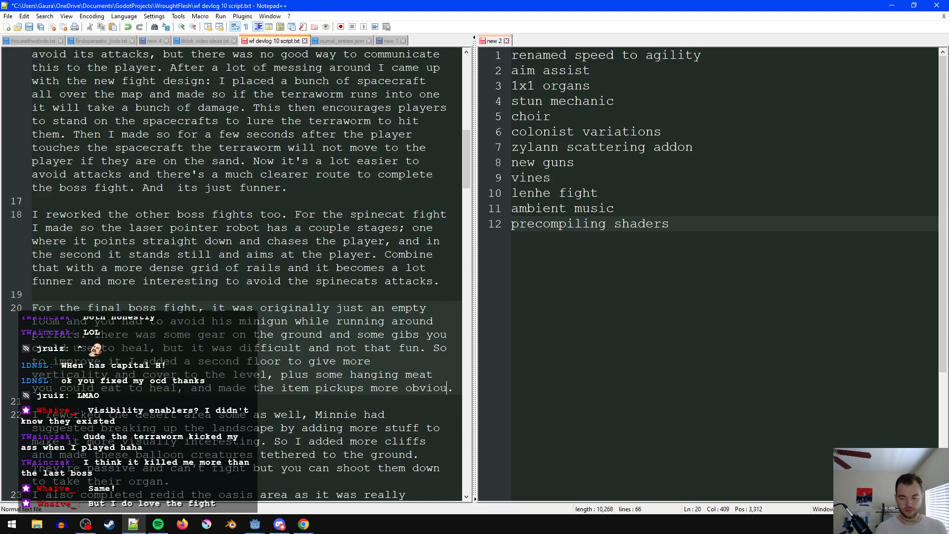
- Add a blank line between the desert area paragraph and the oasis area paragraph, and save the script
scroll(182, 392, down, 1)
click(234, 376)
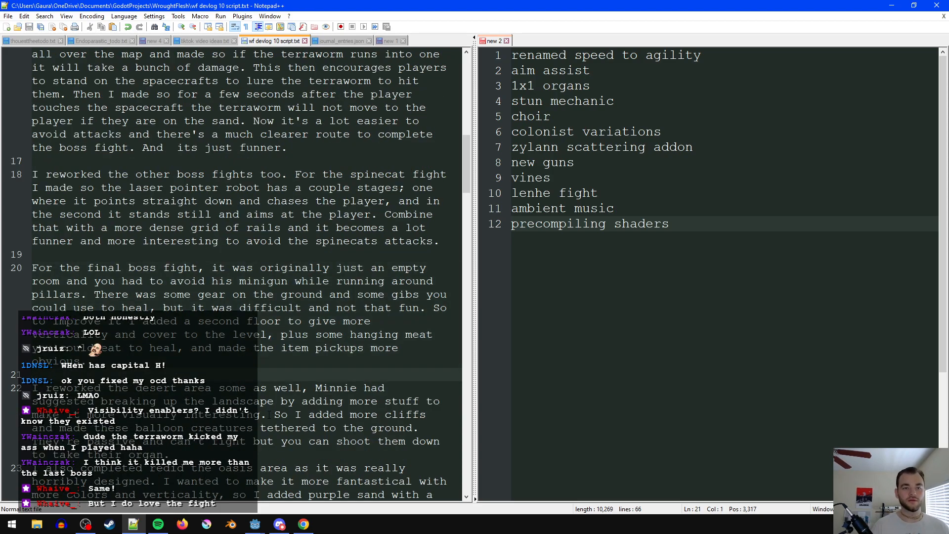
click(213, 383)
scroll(213, 381, down, 1)
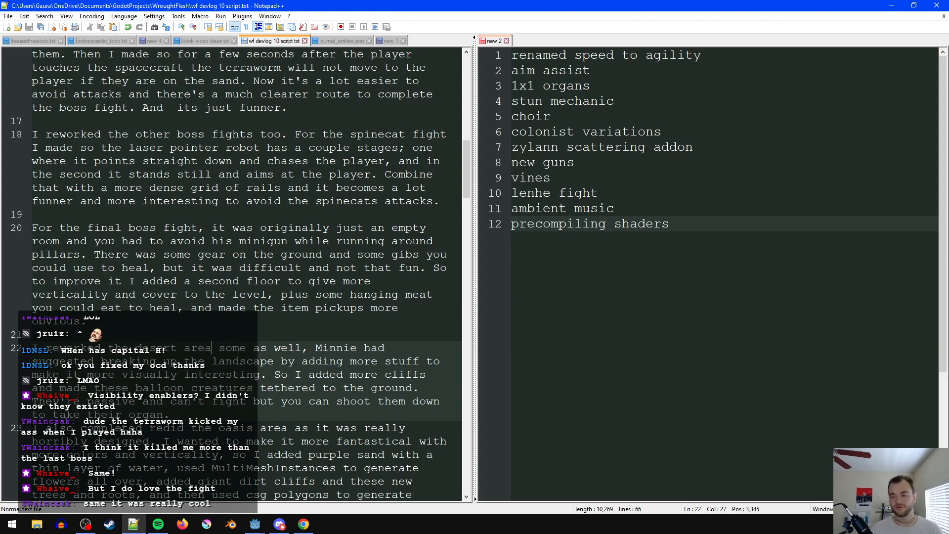
click(406, 321)
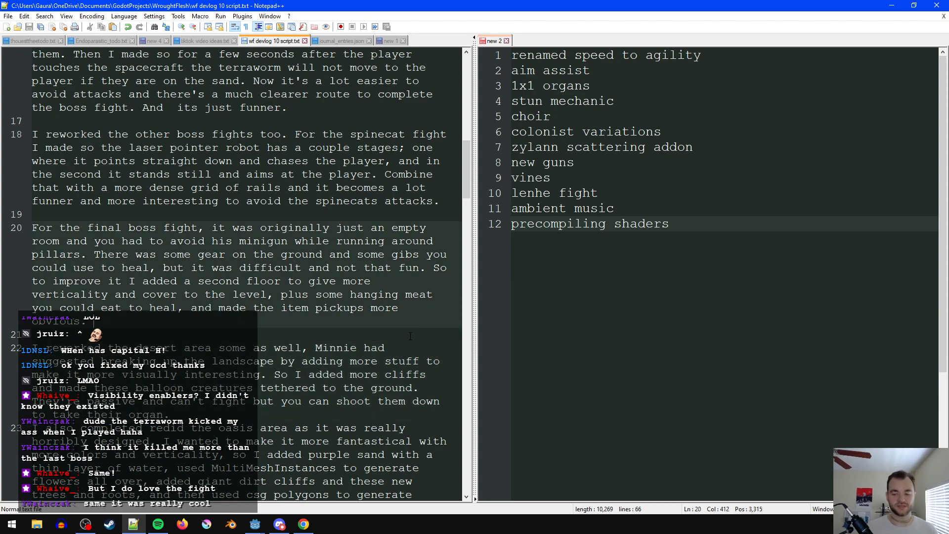
click(353, 415)
key(Return)
click(346, 388)
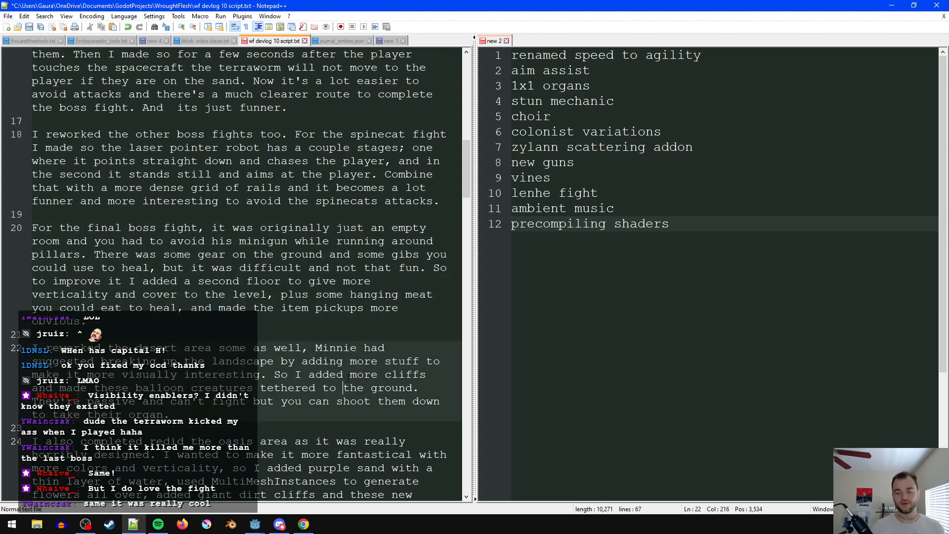
click(296, 348)
click(262, 336)
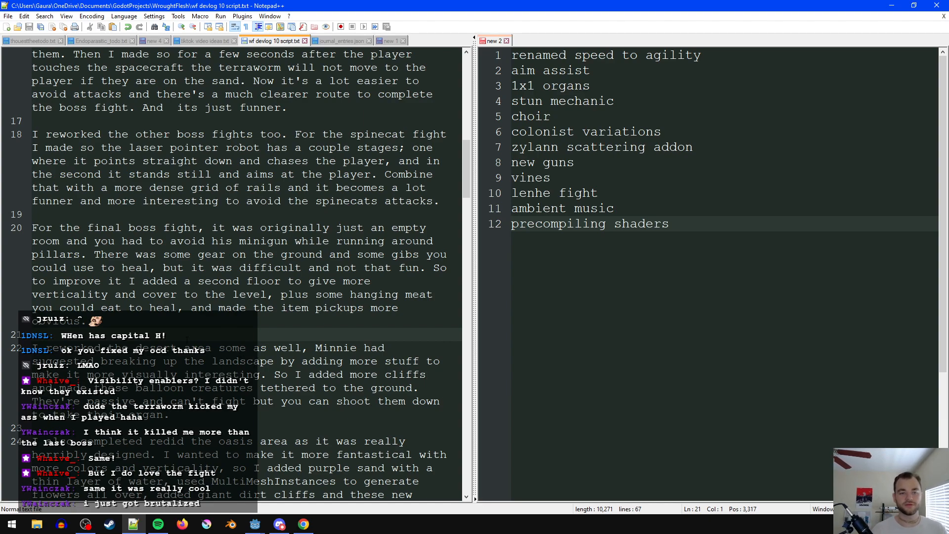
scroll(241, 275, down, 2)
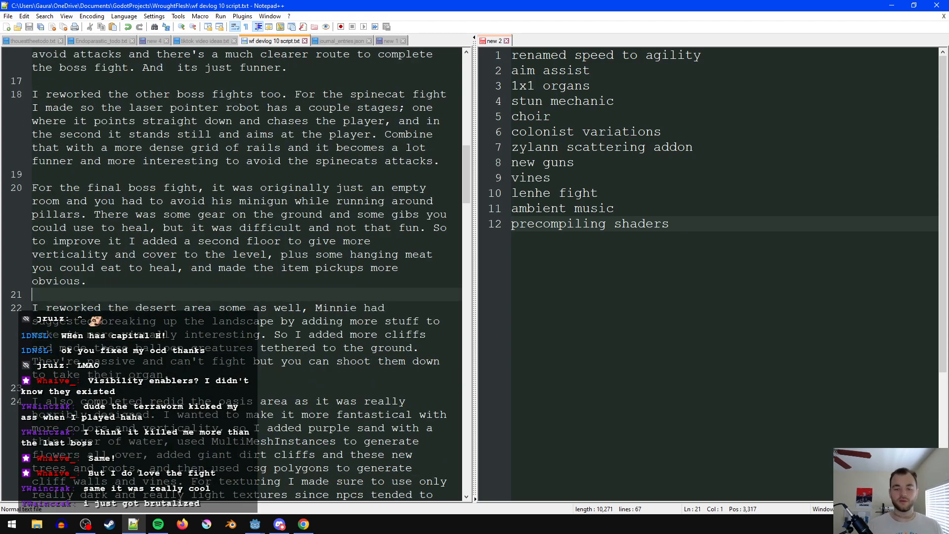
drag(207, 335, 210, 343)
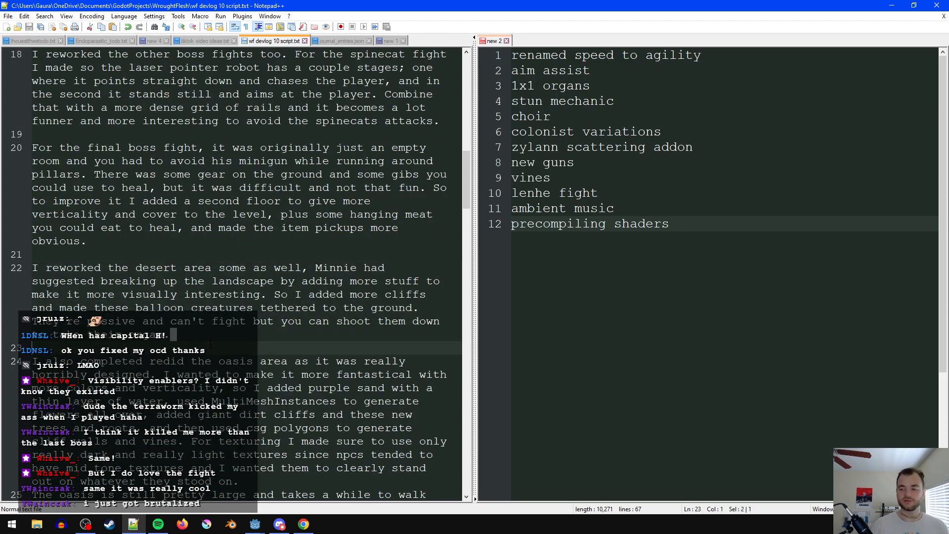
key(Left)
scroll(221, 338, up, 2)
scroll(221, 338, down, 1)
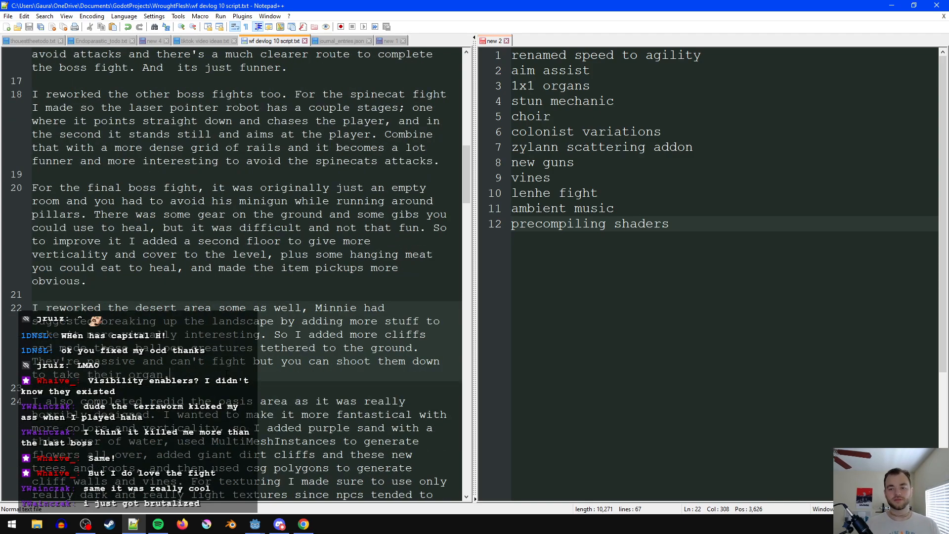
- Insert the transition line "Moving away from boss fights, here are a bunch of general things I fixed:" above the desert area paragraph, separated by blank lines
click(323, 295)
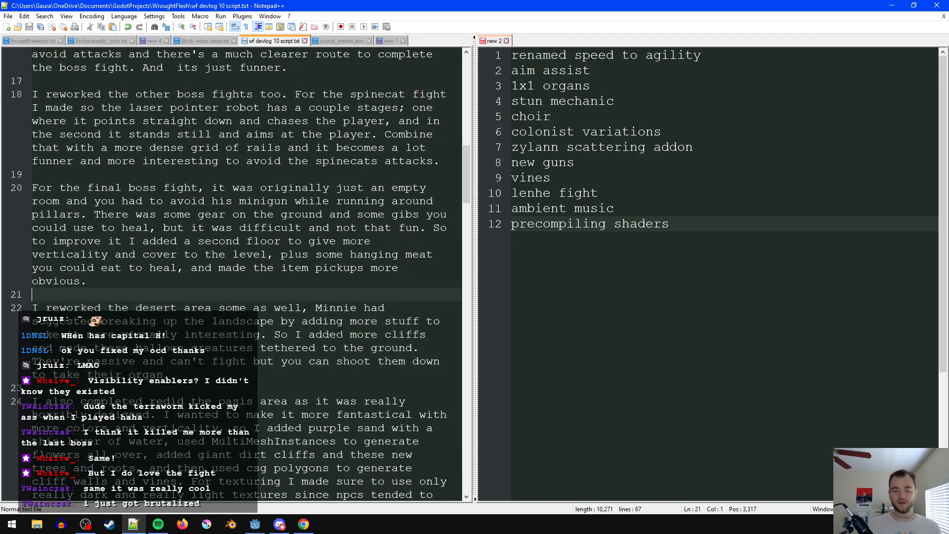
scroll(338, 333, down, 1)
key(Return)
key(Return)
key(Up)
text(Moving away from f)
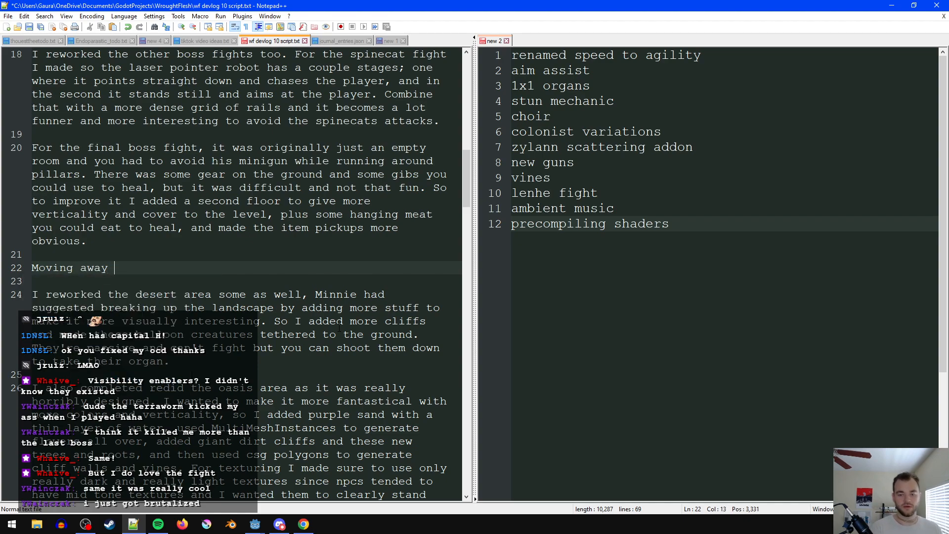
key(ctrl+BackSpace)
text(bos)
key(ctrl+BackSpace)
key(ctrl+BackSpace)
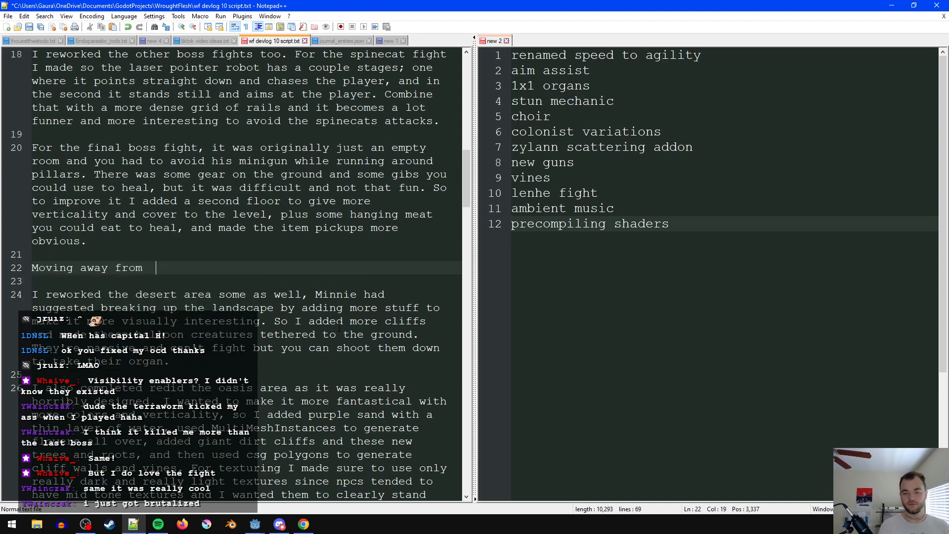
text(from boss fiht)
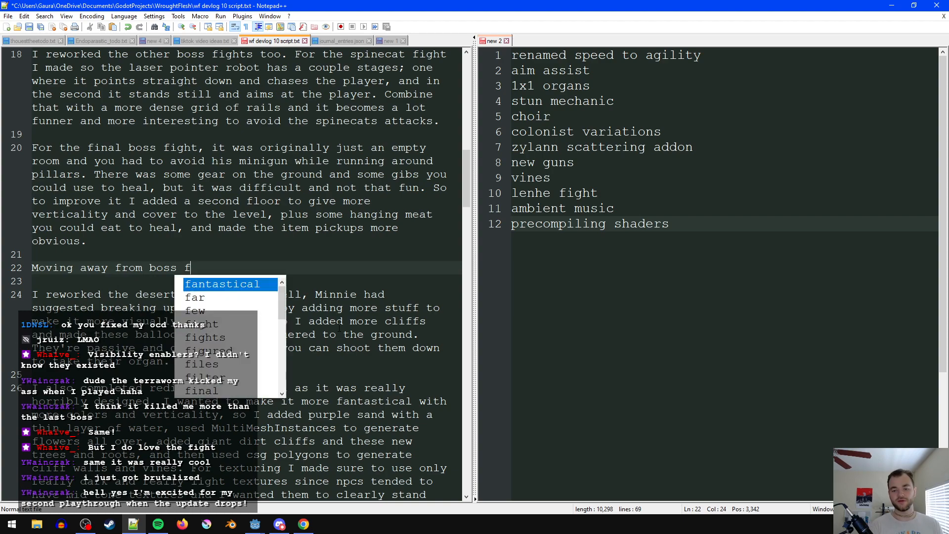
key(BackSpace)
key(BackSpace)
text(ght)
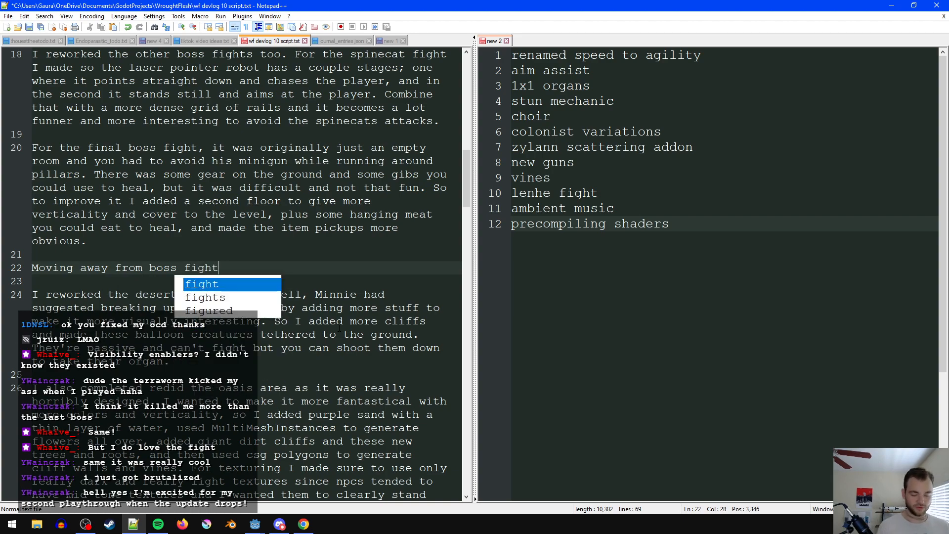
text(s, here )
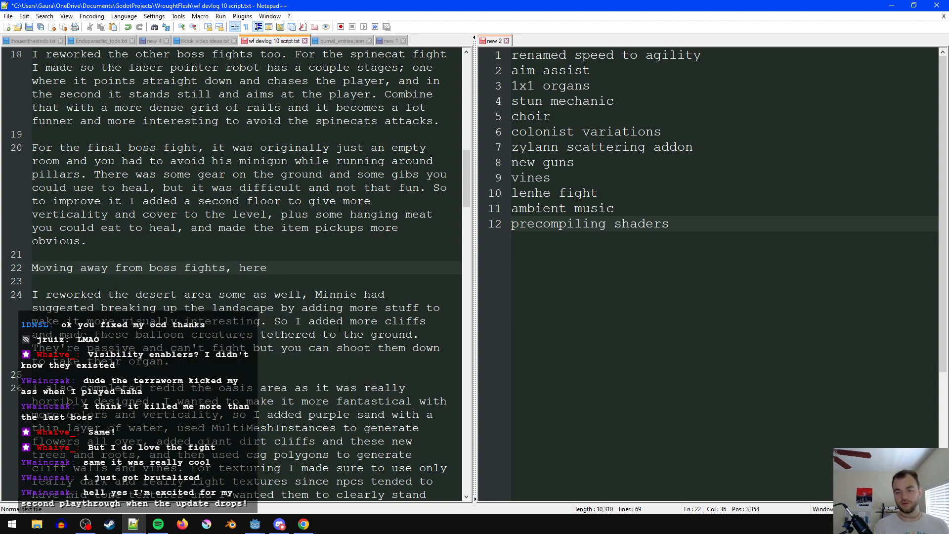
text(are a buc)
key(BackSpace)
text(nch of genera)
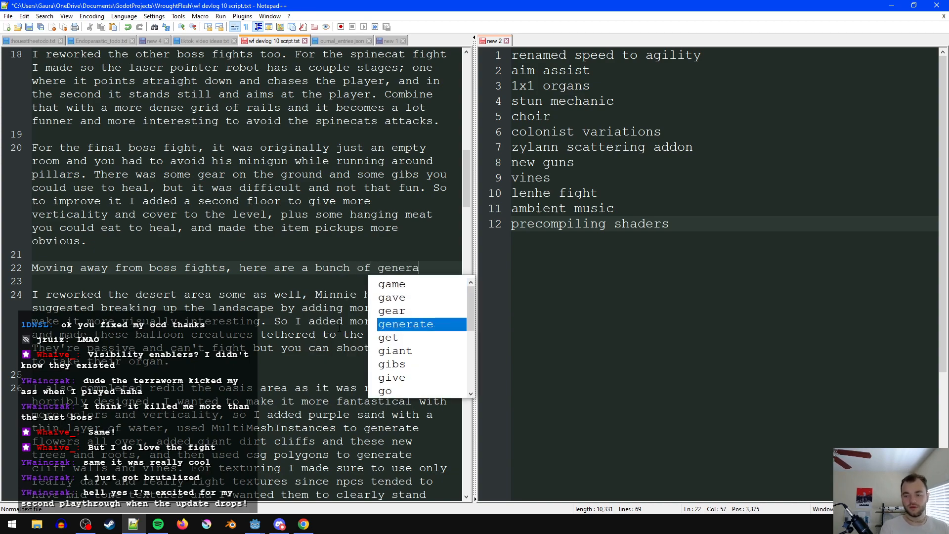
text(l things I fixed.)
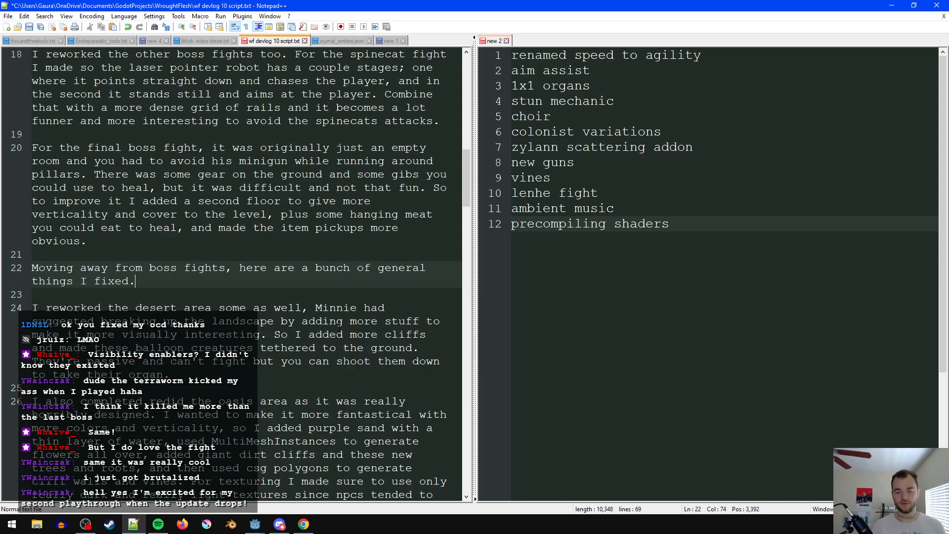
- Start a new paragraph below the transition line with "There were a lot of random lag spikes due to shaders having to be compiled"
key(Return)
key(Return)
text(T)
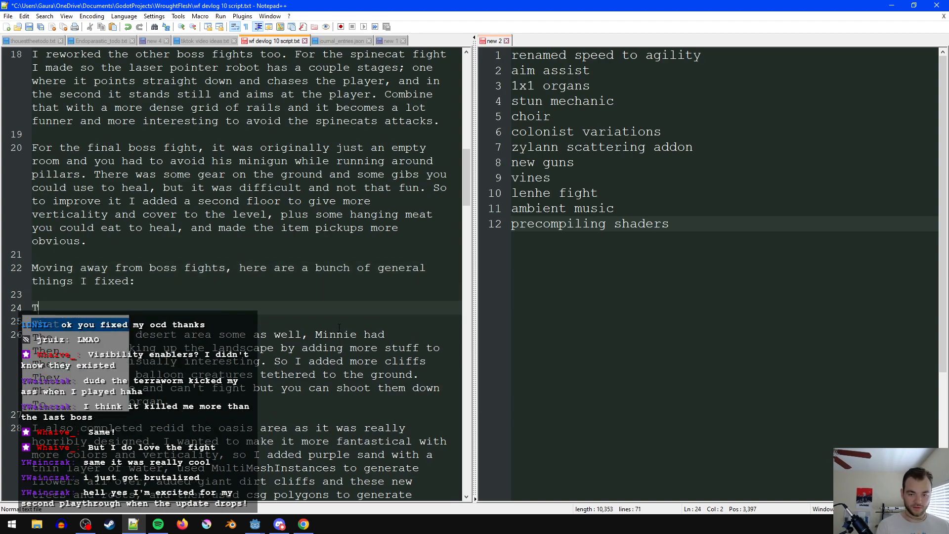
text(here were a lot of lag stut)
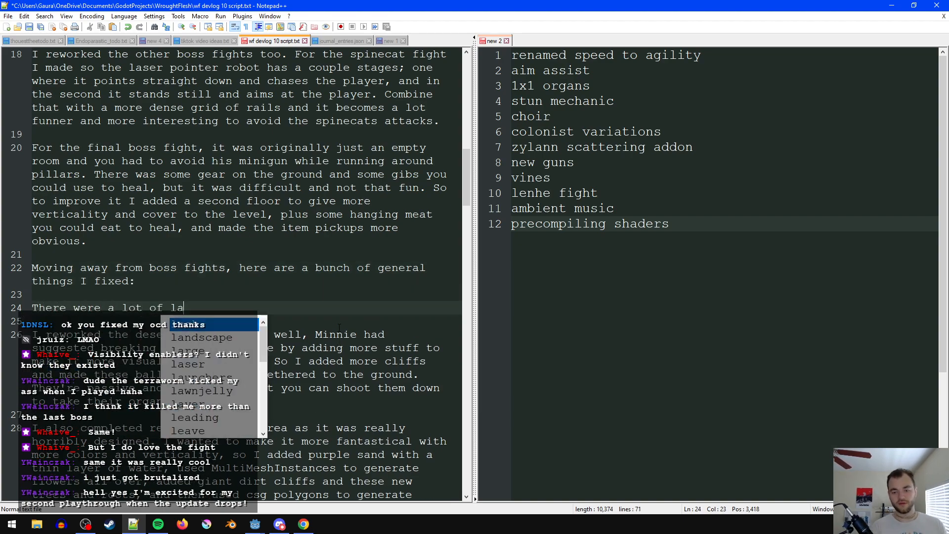
key(BackSpace)
key(BackSpace)
key(BackSpace)
key(BackSpace)
key(BackSpace)
key(BackSpace)
key(BackSpace)
key(BackSpace)
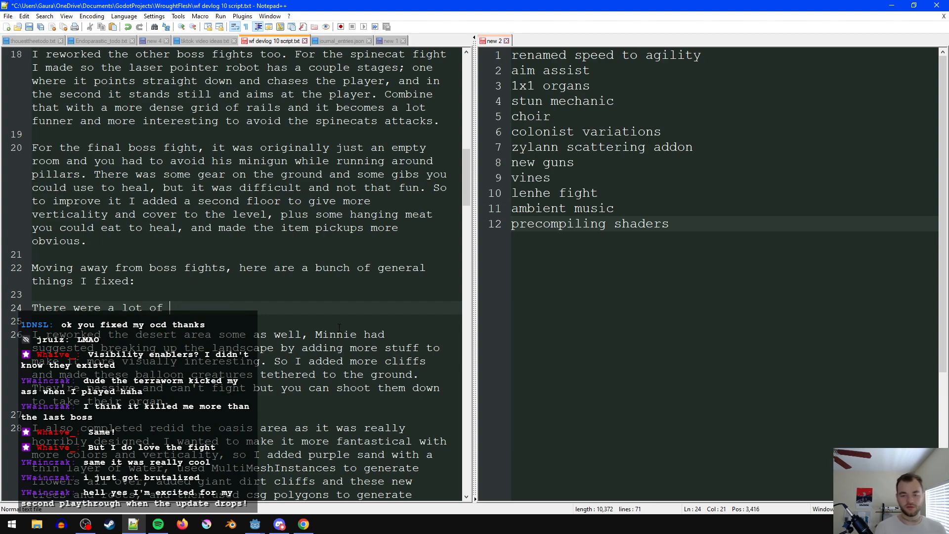
text(ra)
text(ndom lag spi)
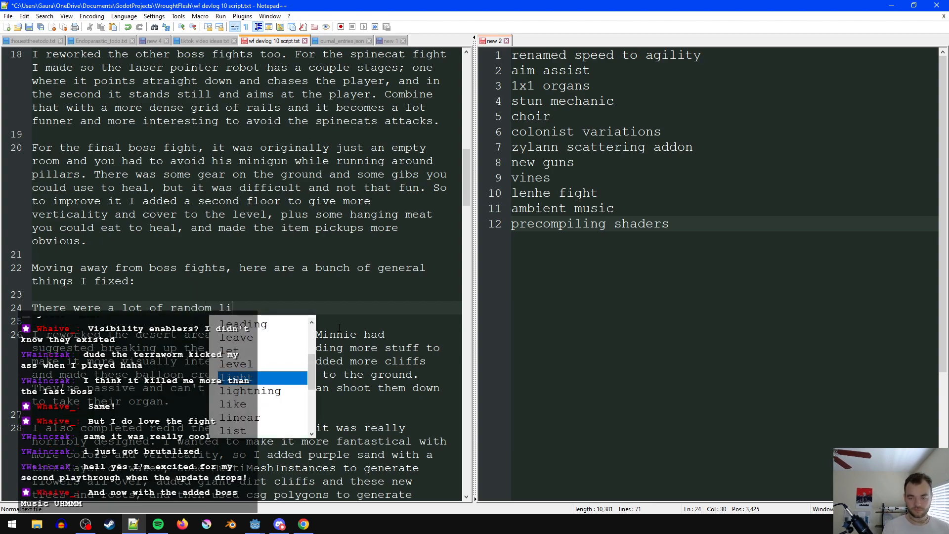
text(kes due to shaders having to be compiled)
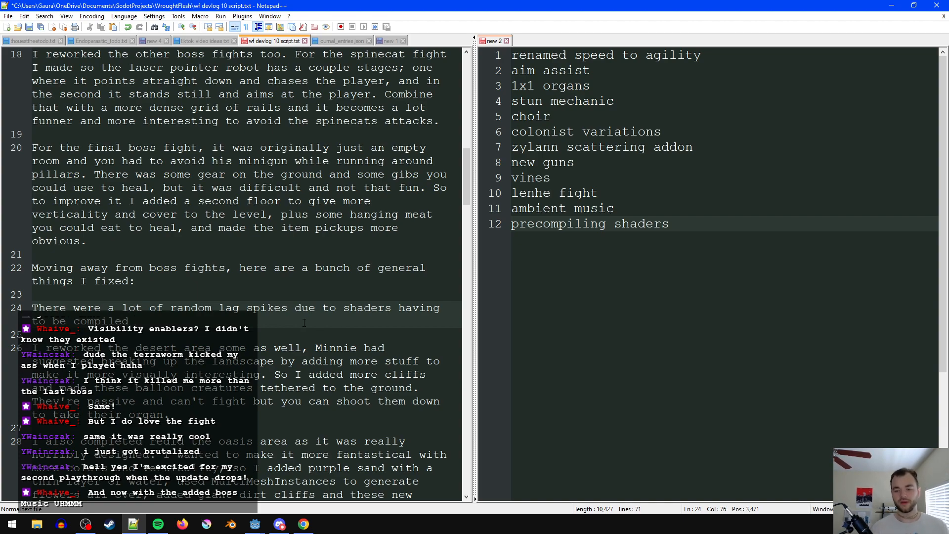
- Replace "having" with "needing" in the lag spikes sentence and end the sentence with a period
double_click(421, 307)
text(needing)
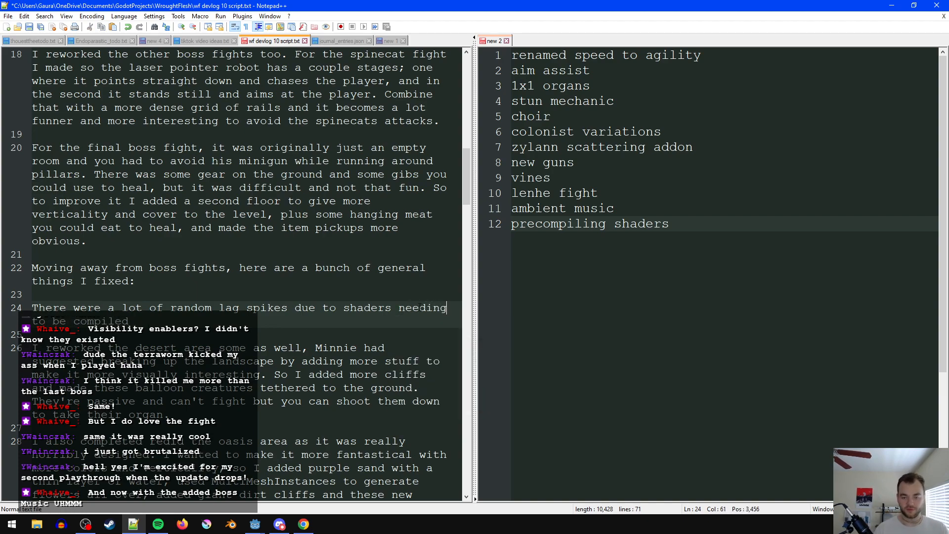
click(334, 331)
click(308, 312)
click(307, 327)
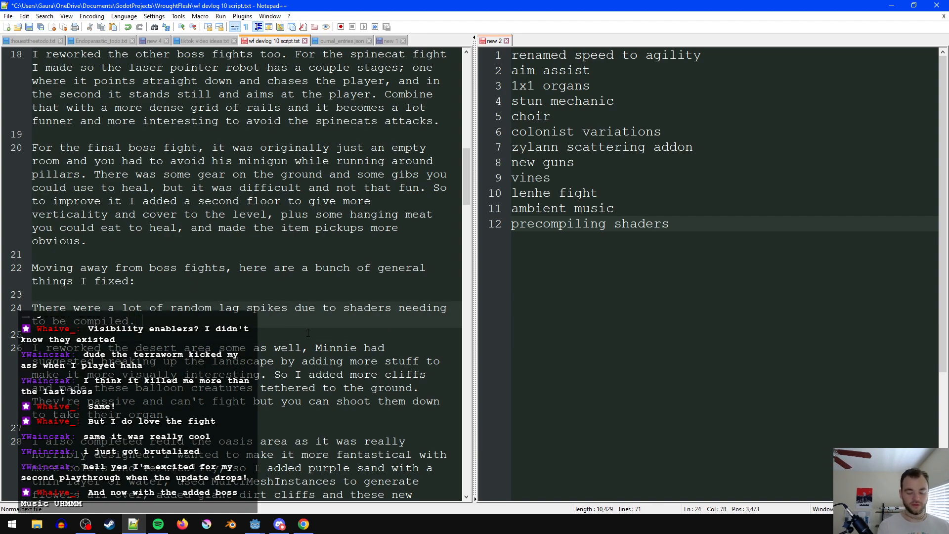
- Add the sentence "I had tried doing shader precompilation but couldn't get it working." to the lag spikes paragraph
text(I had tried doing shader p()
key(BackSpace)
text(recompilation but couldn't get it working)
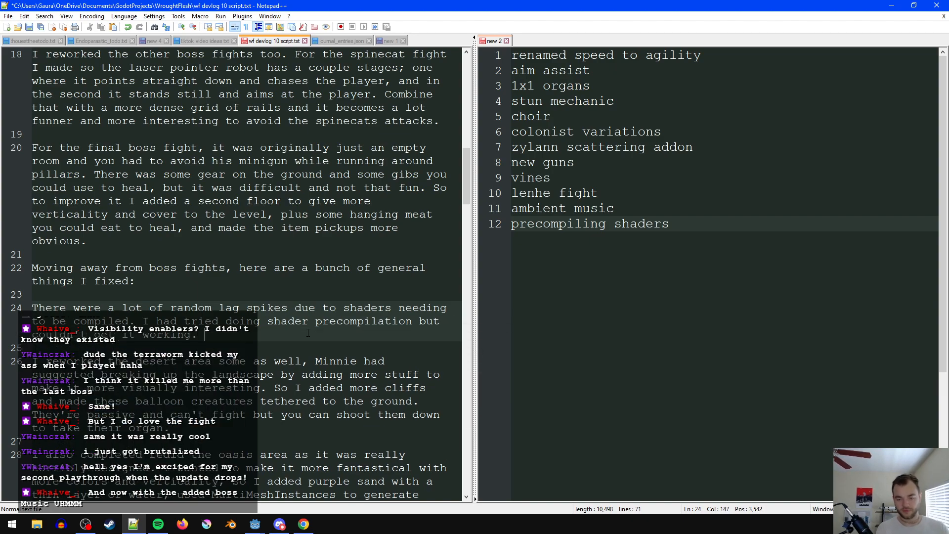
text(.)
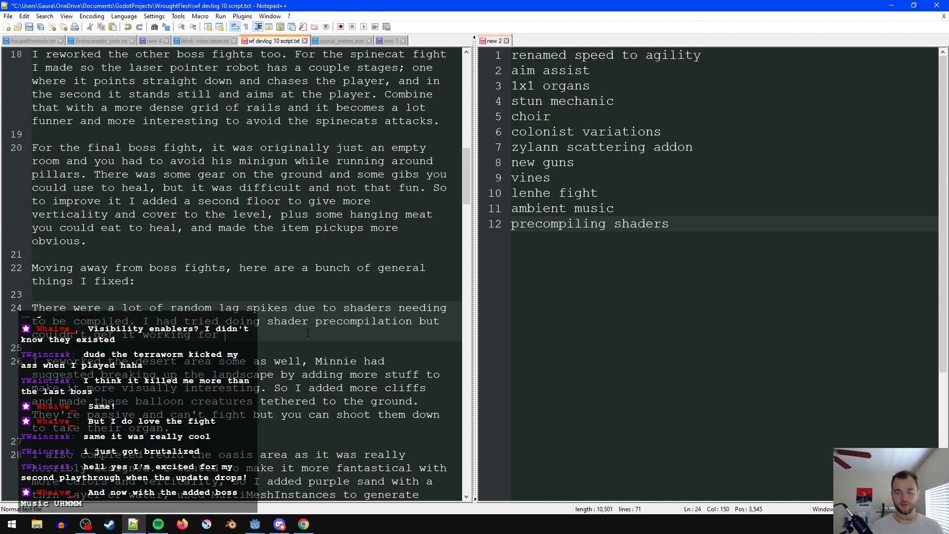
text(l)
- Begin the next sentence of the lag spikes paragraph with "After some experimentation"
key(BackSpace)
text(After some exp)
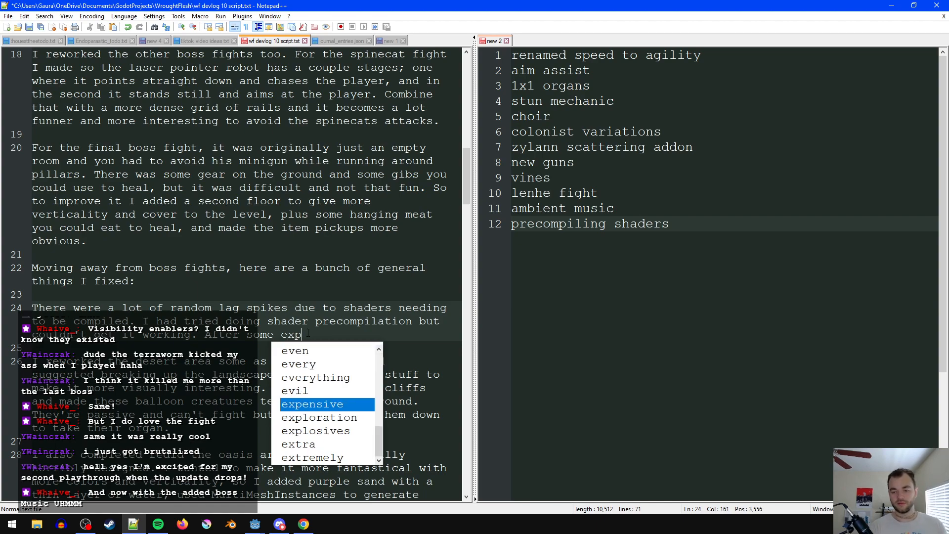
text(erimenta)
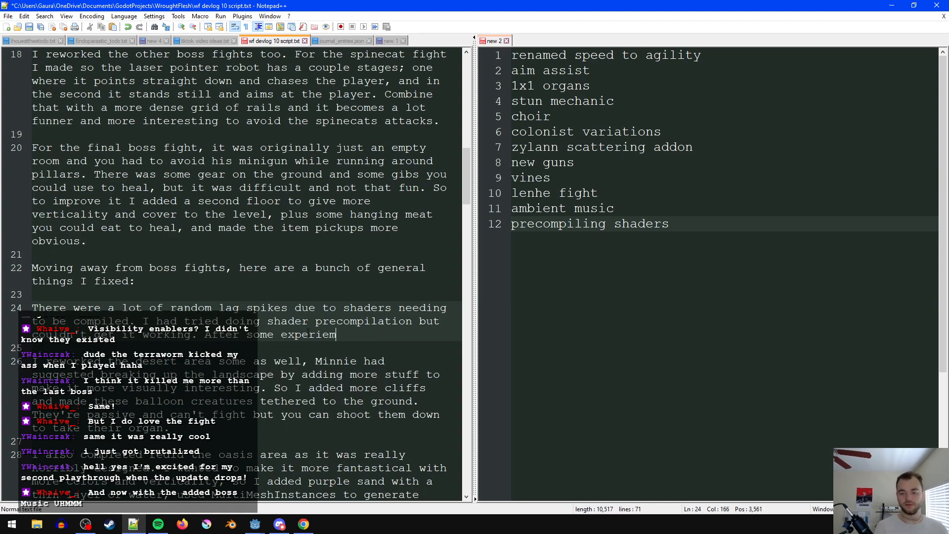
text(tion)
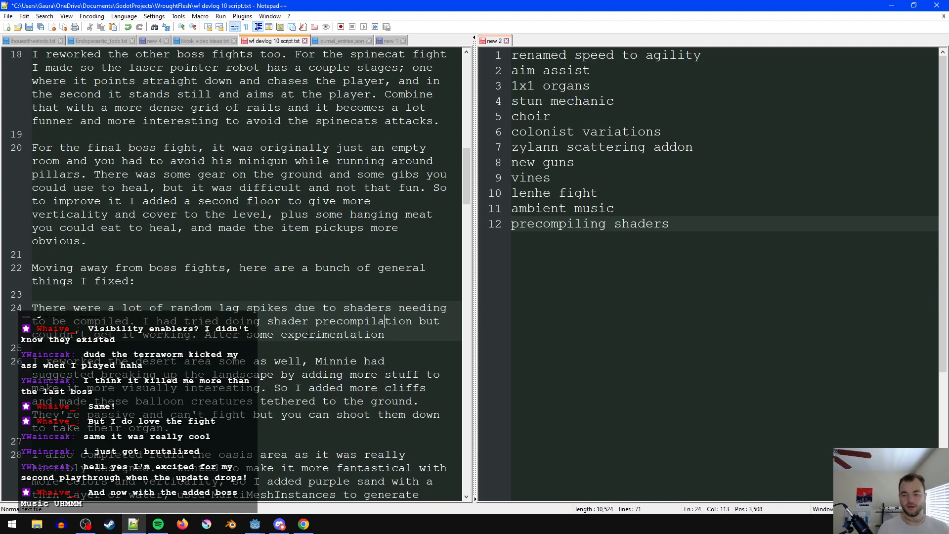
text(pre)
- Insert "before release," after "shader precompilation" in the lag spikes paragraph
key(Escape)
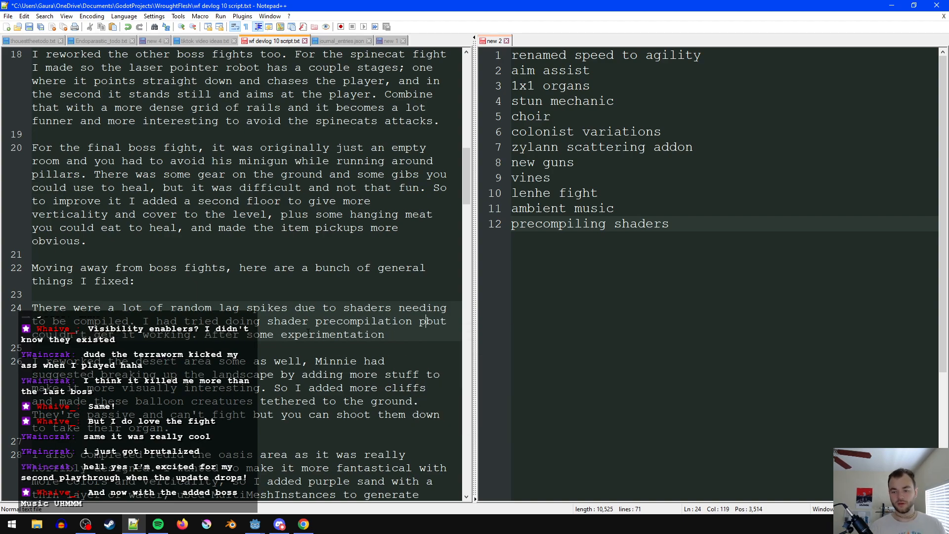
key(BackSpace)
text(before release,)
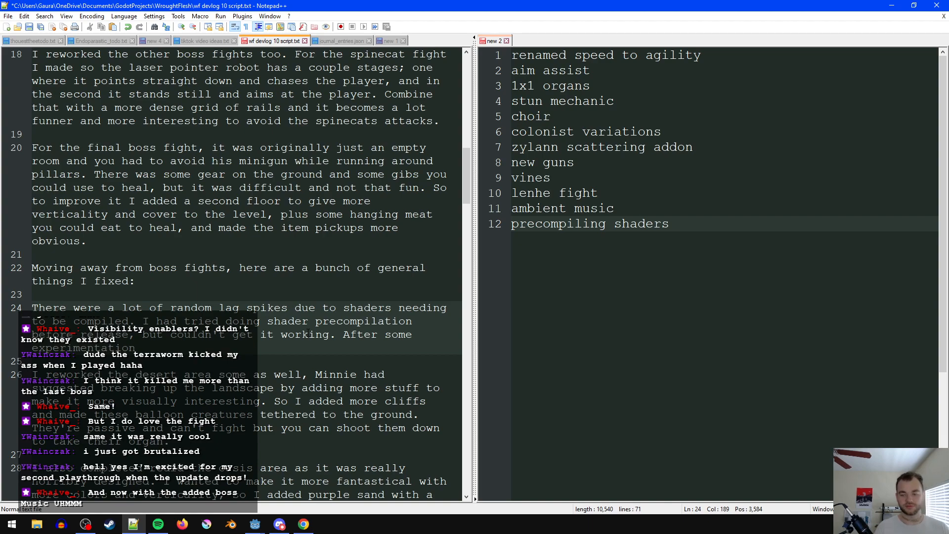
- Change "After some experimentation" to "Later, after some experimentation" in the lag spikes paragraph
click(343, 334)
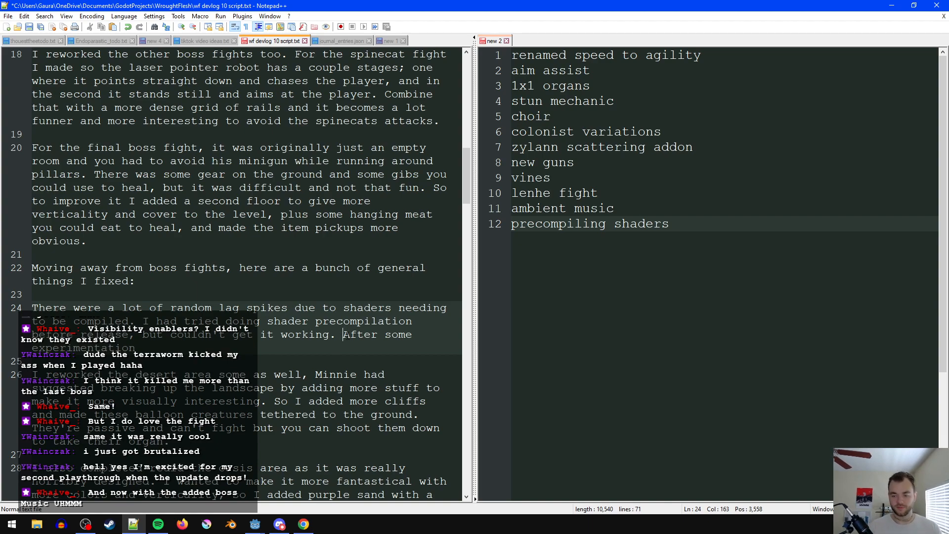
text(Later,)
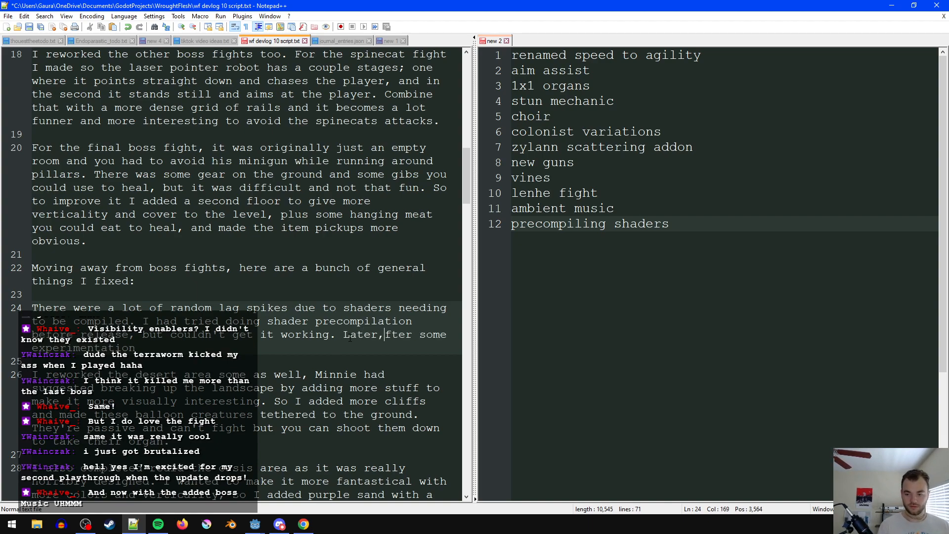
key(Delete)
text(a)
key(Down)
key(Escape)
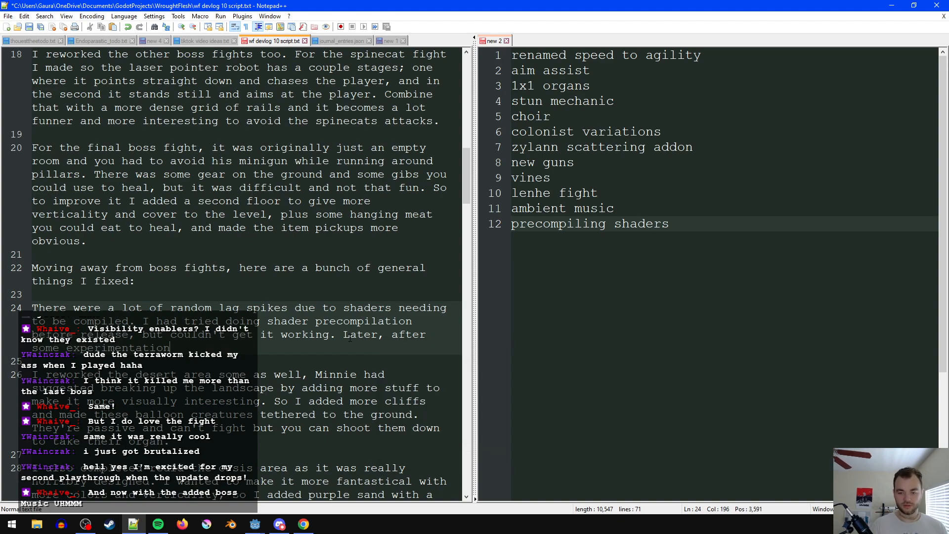
- Continue the sentence with "I found that an object with a custom shader has to actually be visible on camera for it to be compiled"
text(I found that )
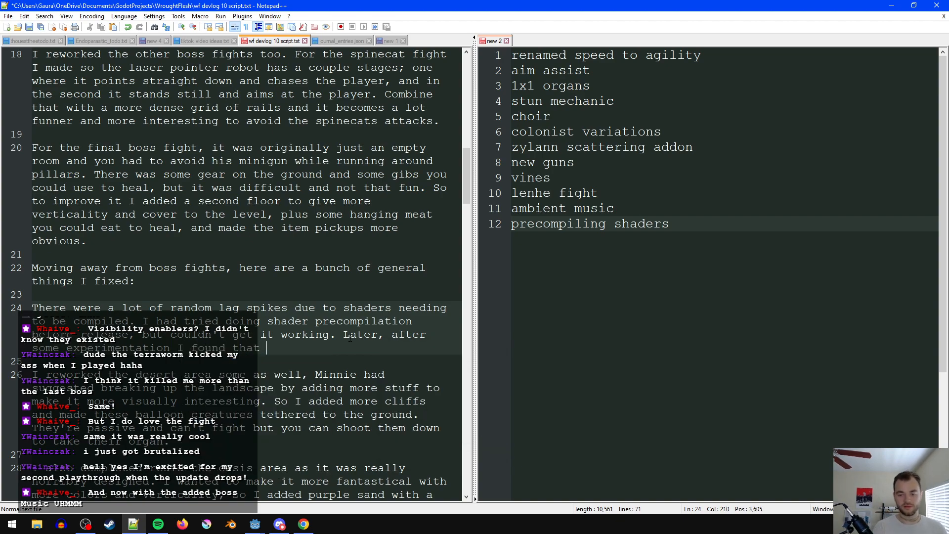
text(a )
text(a )
text(n object iwth a)
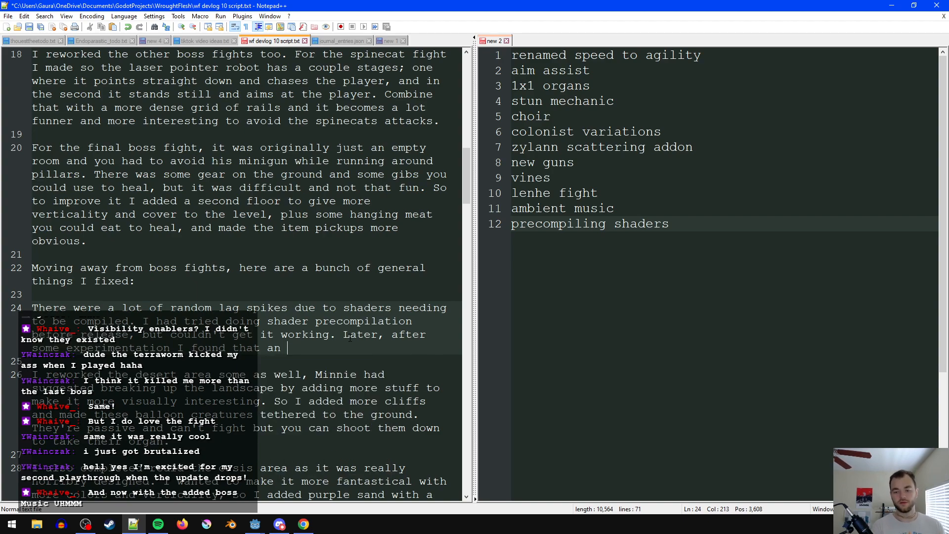
key(BackSpace)
key(BackSpace)
key(BackSpace)
key(BackSpace)
key(BackSpace)
key(BackSpace)
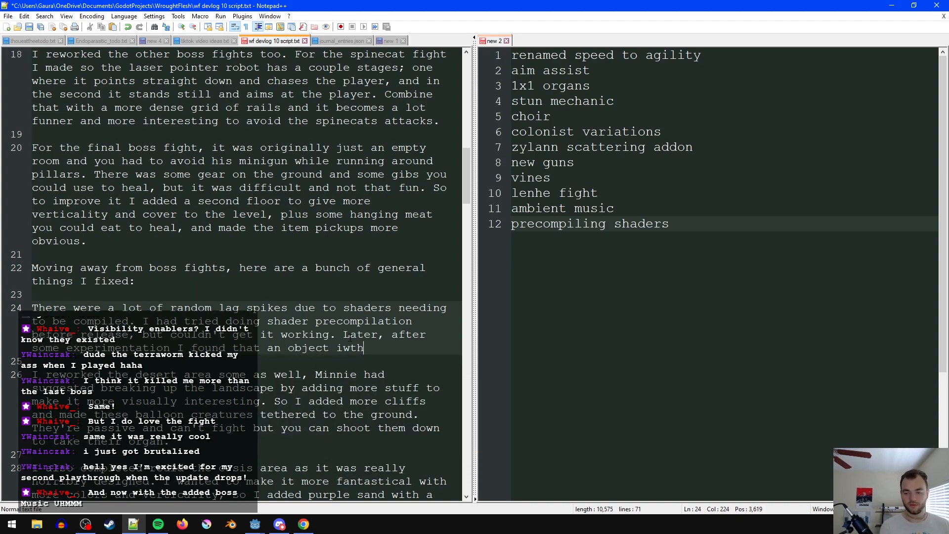
text(with a custom )
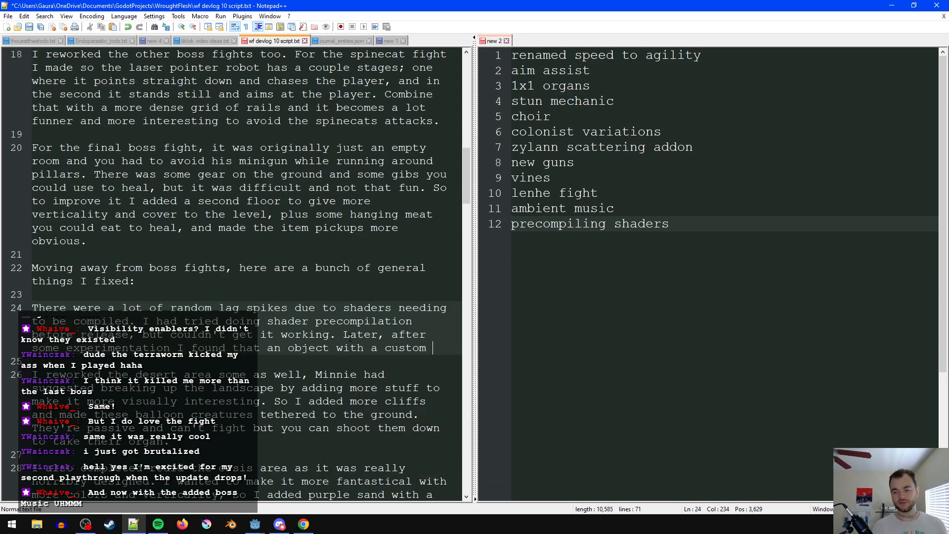
text(shader ths to)
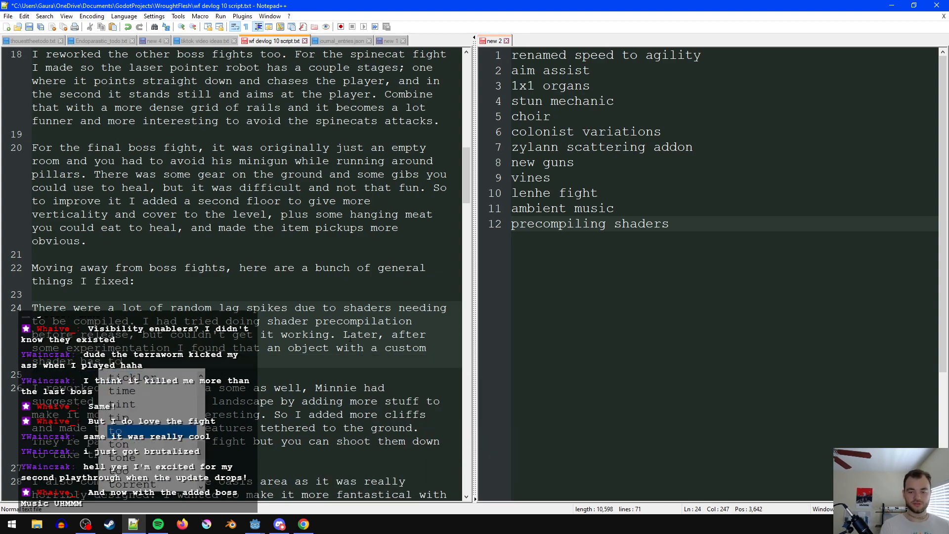
text( actually be visi)
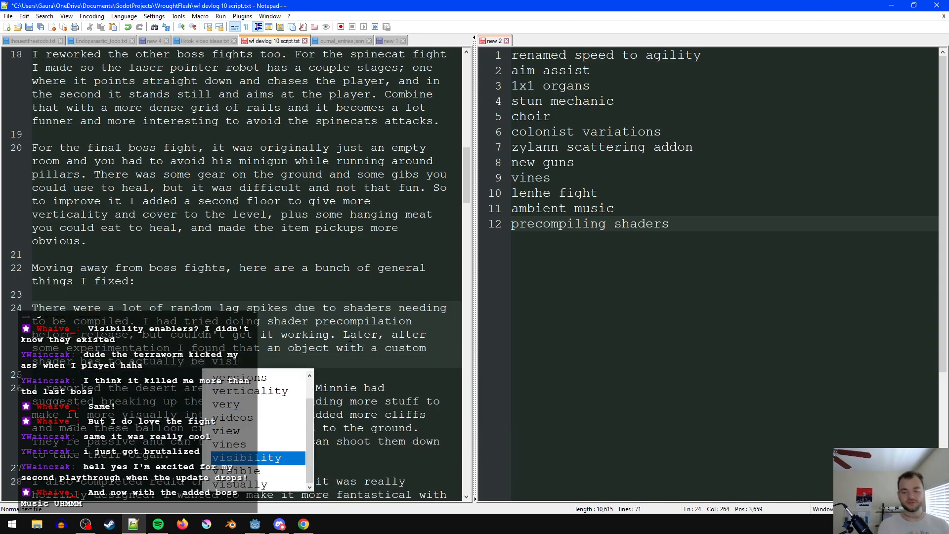
text(ble on camera for i)
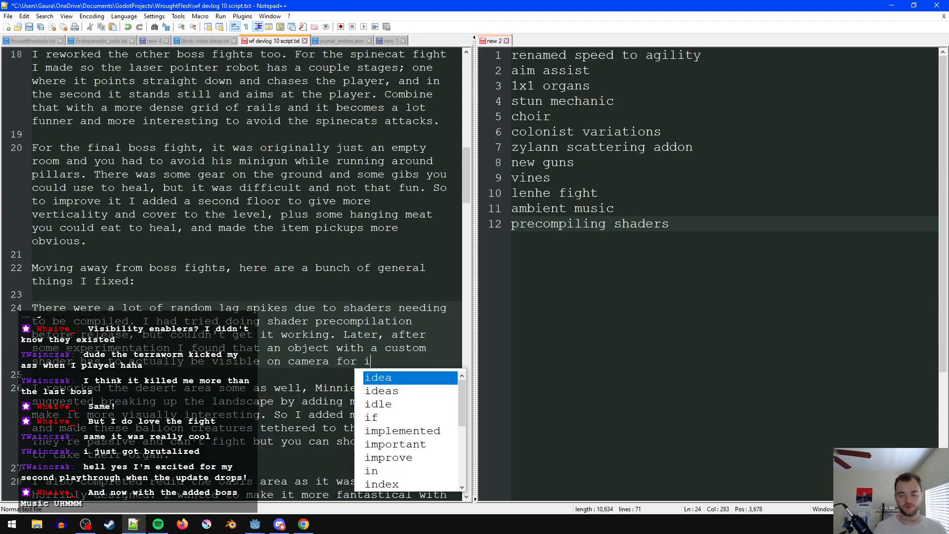
text(t to be compiled)
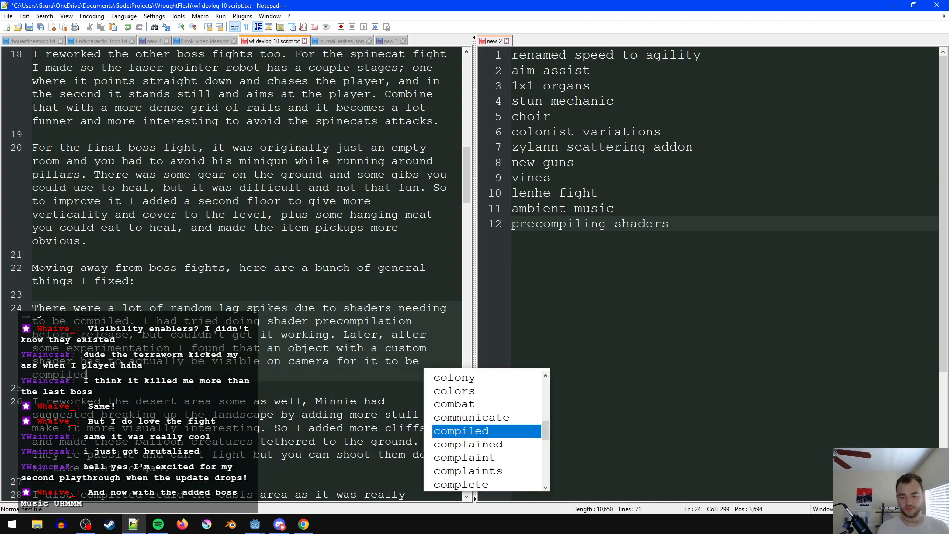
text(. So I made a  )
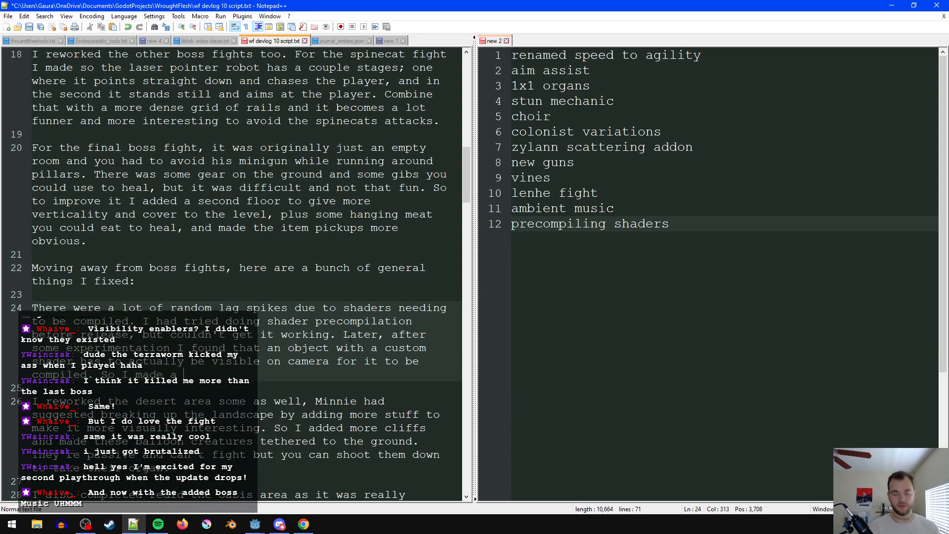
text(node with a bunch of)
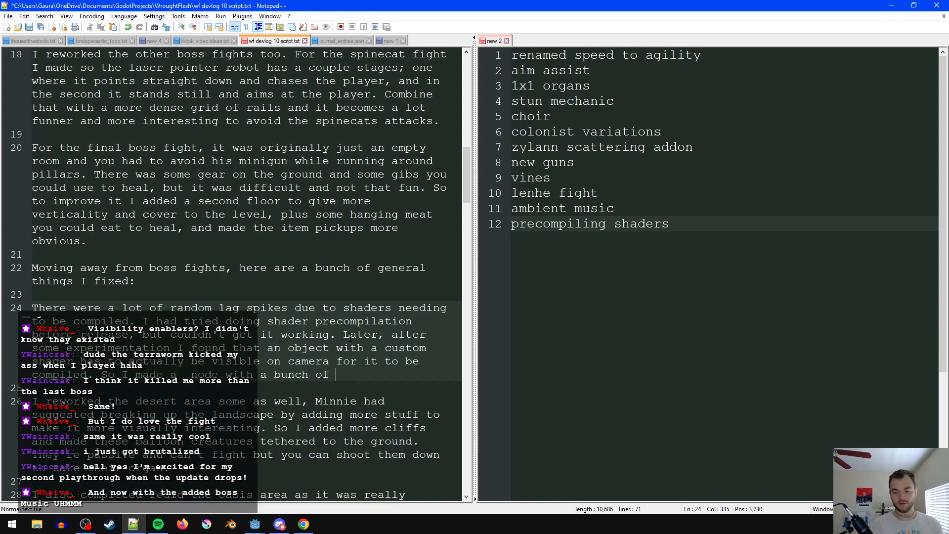
- Replace "with a bunch of" after "node" with "that had meshes with every custom shader on it,"
key(ctrl+BackSpace)
key(ctrl+BackSpace)
key(ctrl+BackSpace)
key(ctrl+BackSpace)
text(that had)
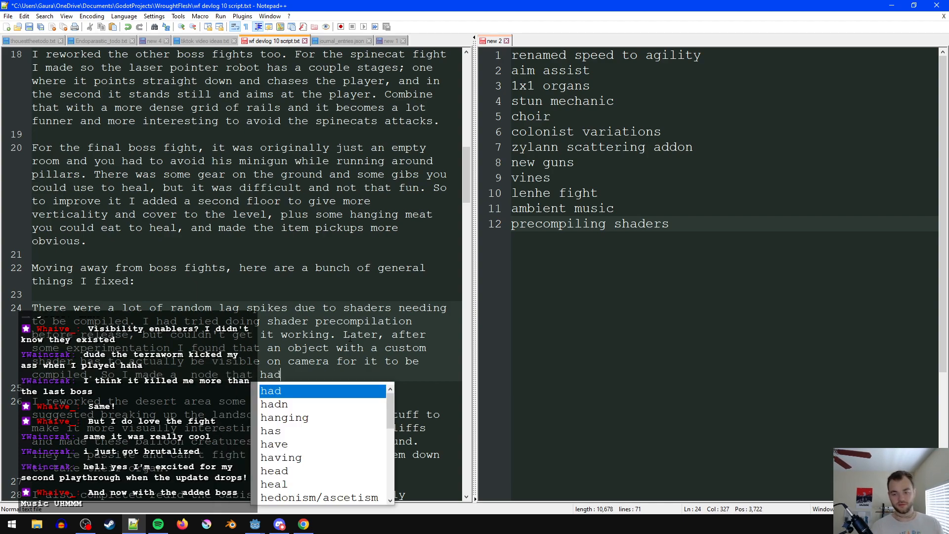
text( meshes w)
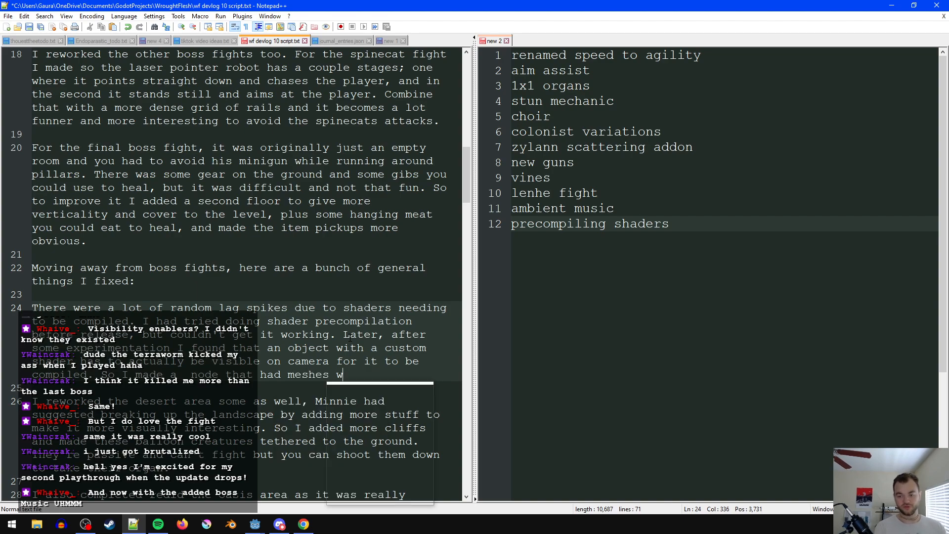
text(ith every custom shader)
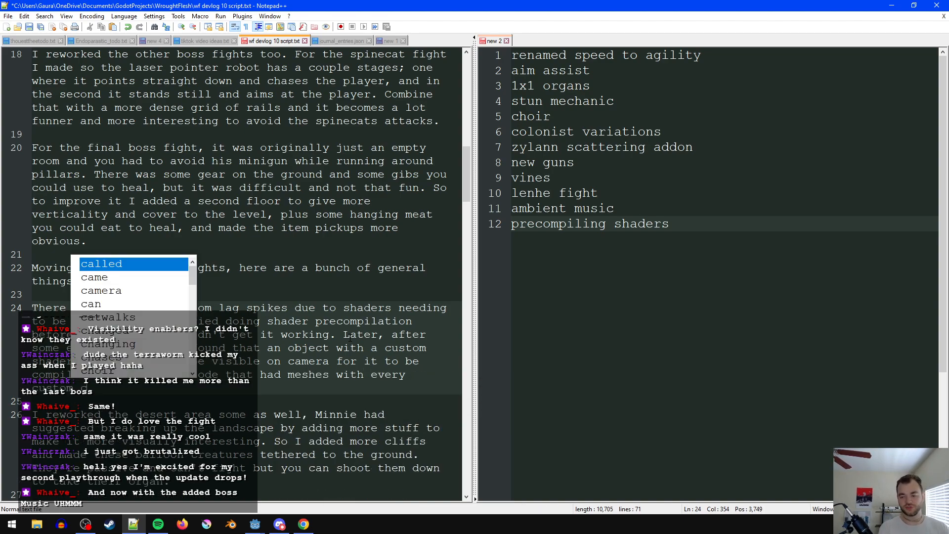
text( o)
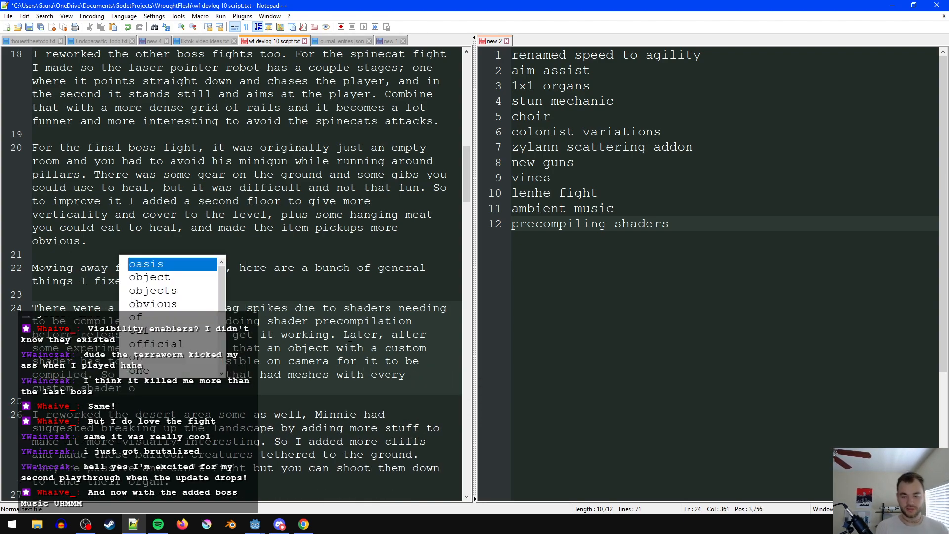
text(n it, and placed)
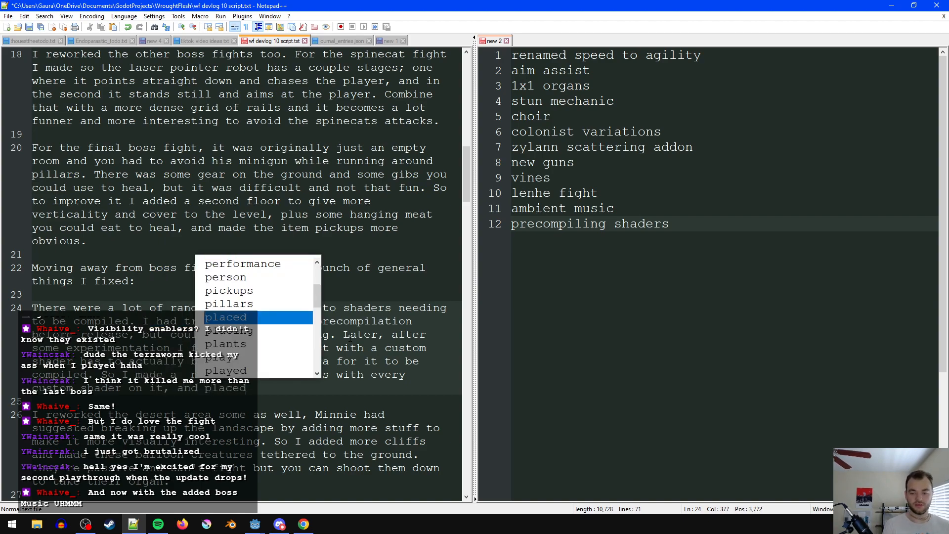
- Continue the node sentence in the lag spikes paragraph with "scaled it down really small"
key(BackSpace)
key(BackSpace)
key(BackSpace)
key(BackSpace)
key(BackSpace)
key(BackSpace)
key(BackSpace)
key(BackSpace)
key(BackSpace)
key(BackSpace)
text(scaled it dow)
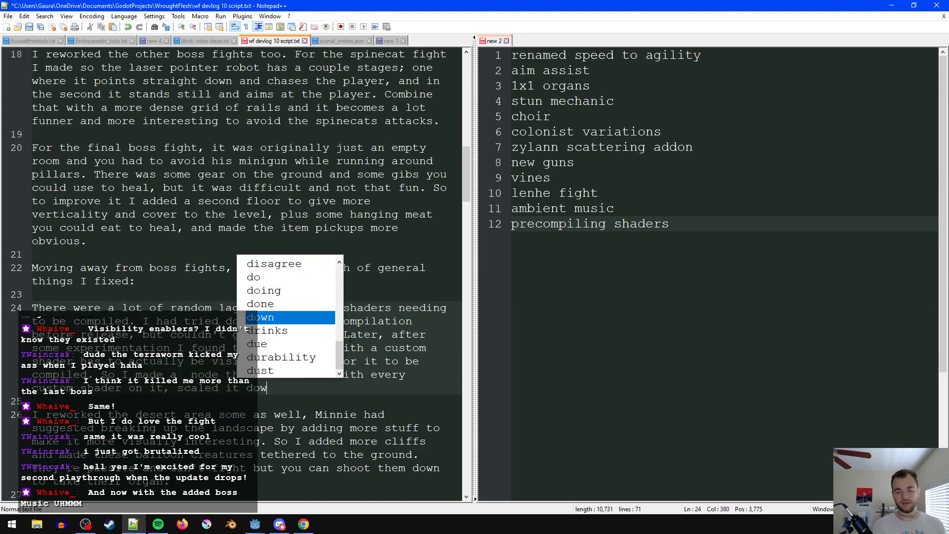
text(n really small)
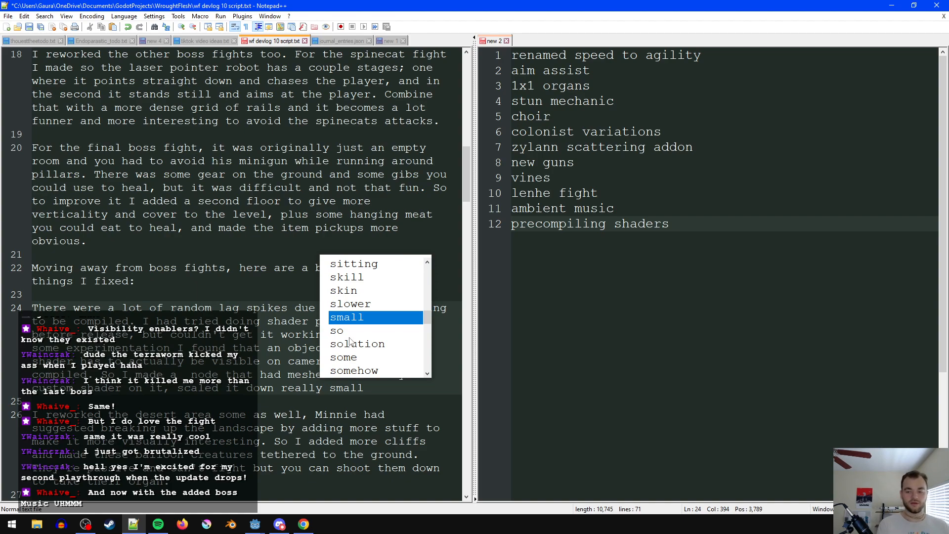
text( and placed)
- Extend the node sentence with "and placed far away in front of the player's camera,"
key(BackSpace)
key(BackSpace)
key(BackSpace)
key(BackSpace)
key(BackSpace)
key(BackSpace)
text(placed far)
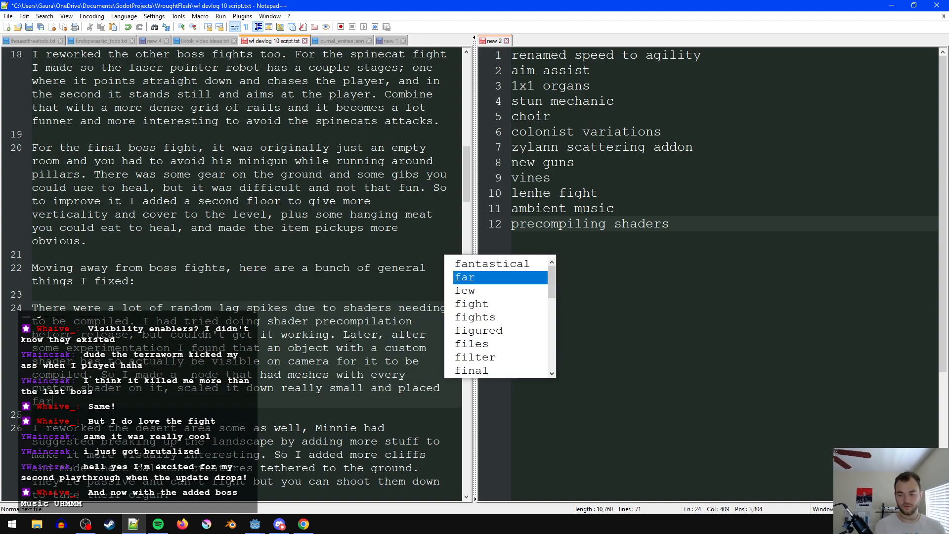
text( away in front of the )
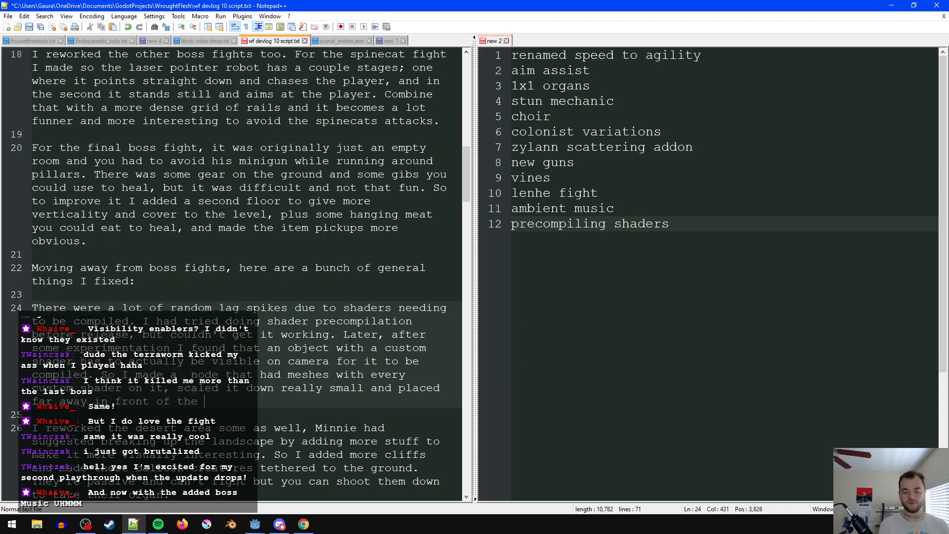
text(player's came)
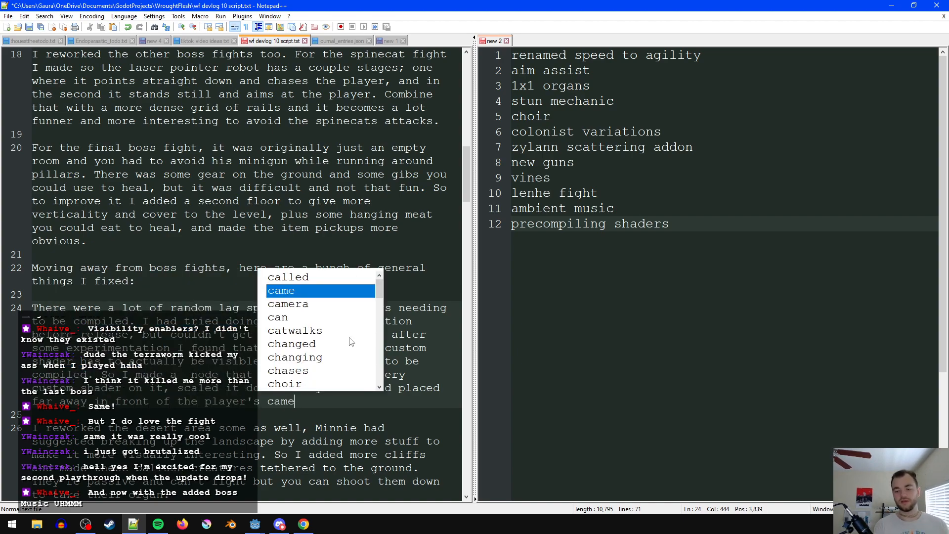
text(ra, then made it )
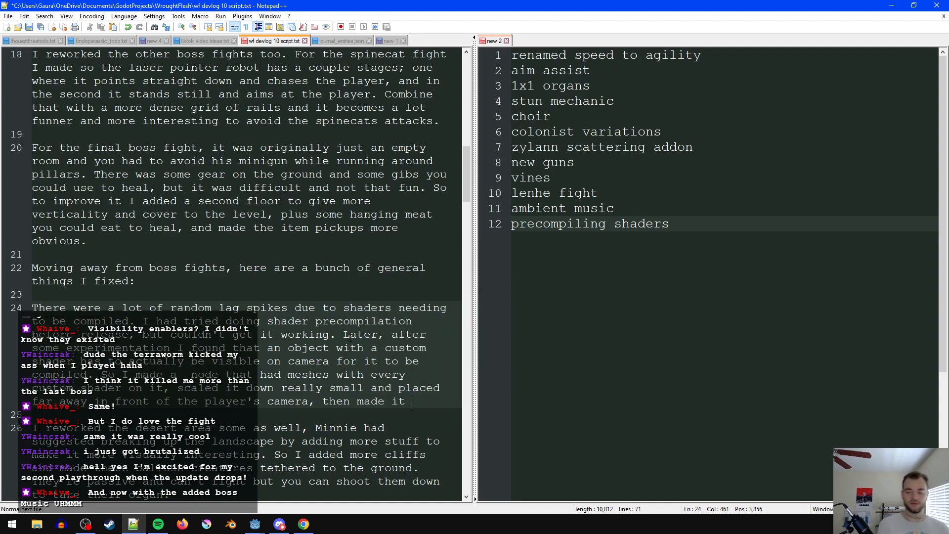
text(delete after a)
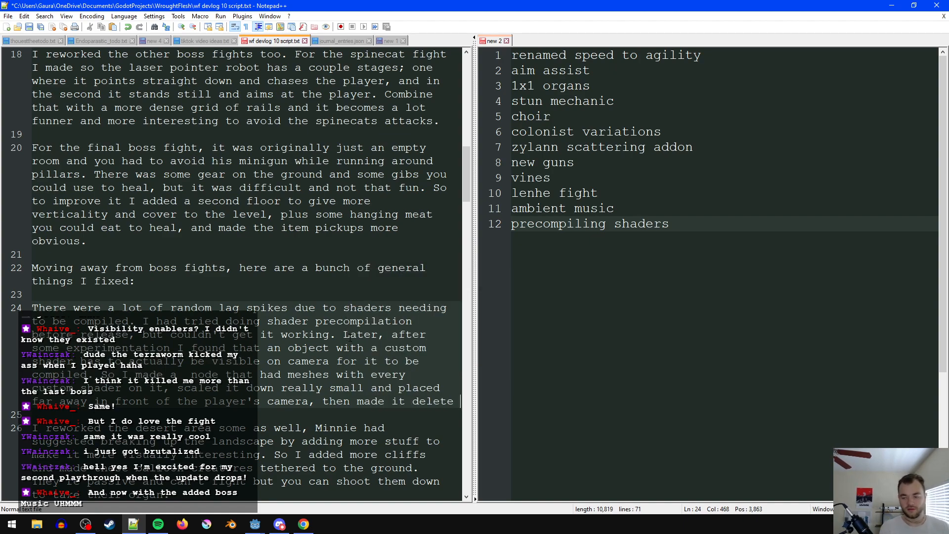
- End the node sentence with "then made it delete after a few frames." and begin the next one with "This"
text(fram)
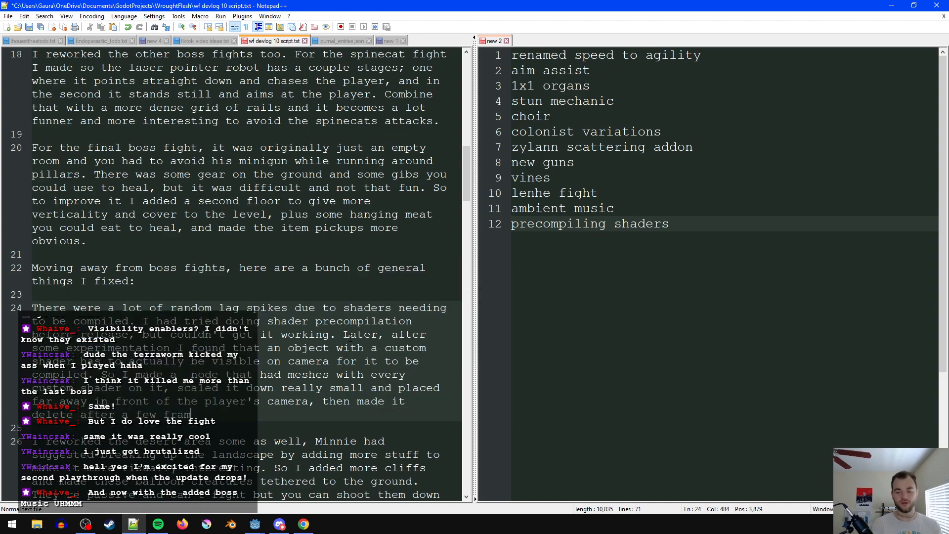
text(es. This woul)
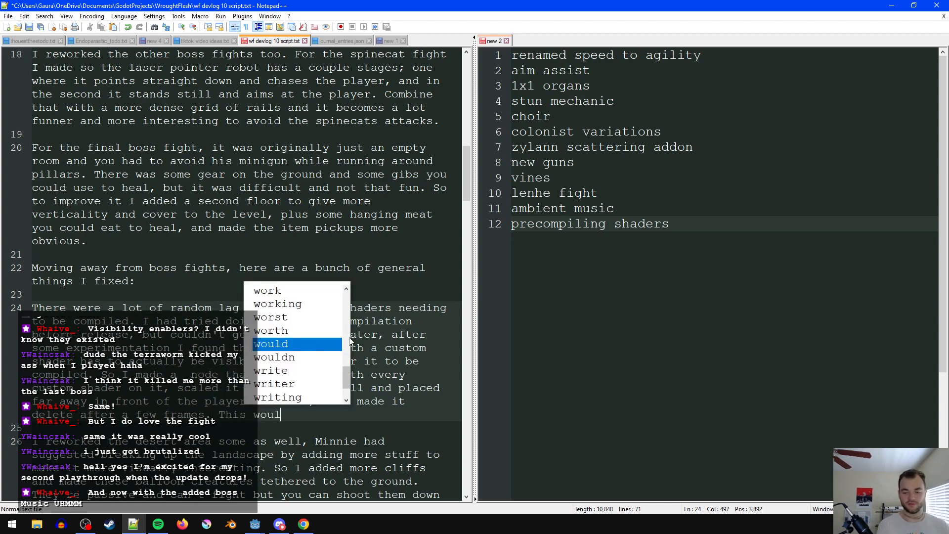
- Continue the new sentence after "This" with "then forced all shaders to compile at the start of the game,"
key(BackSpace)
text(then for)
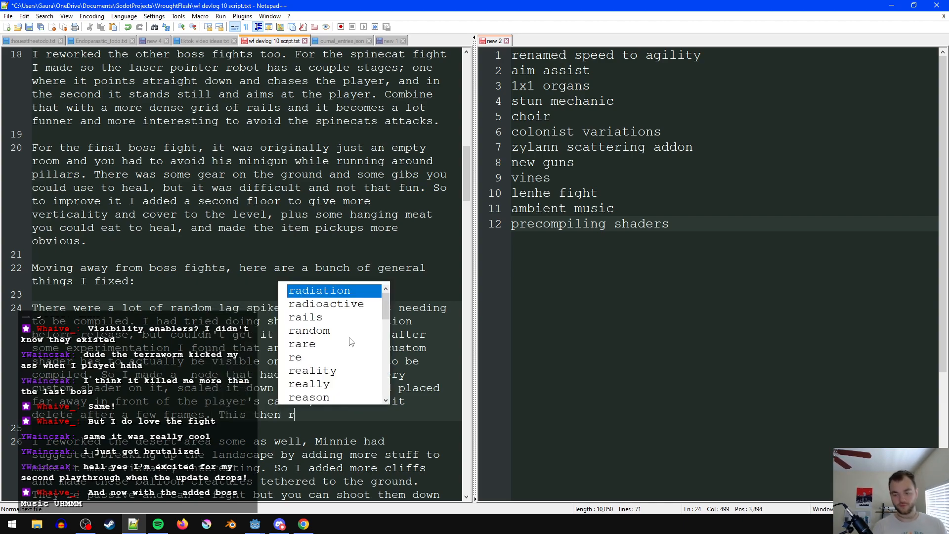
text(ced )
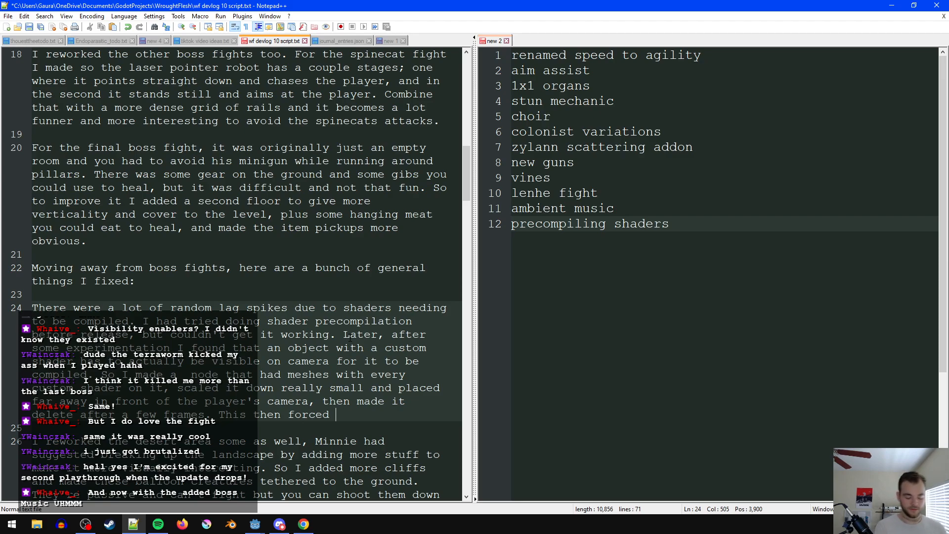
text(all shaders to compi)
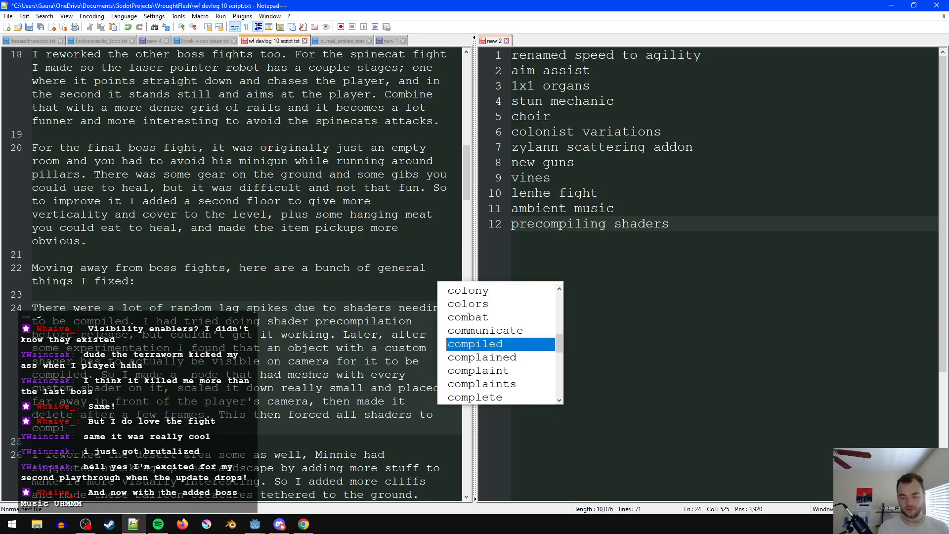
text(le at the start )
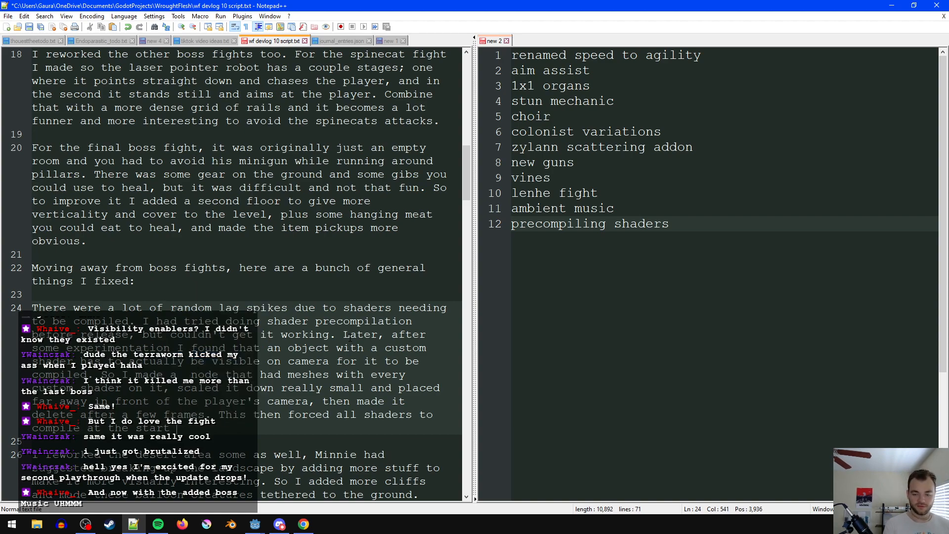
text(of the game, fixing all random lag spike)
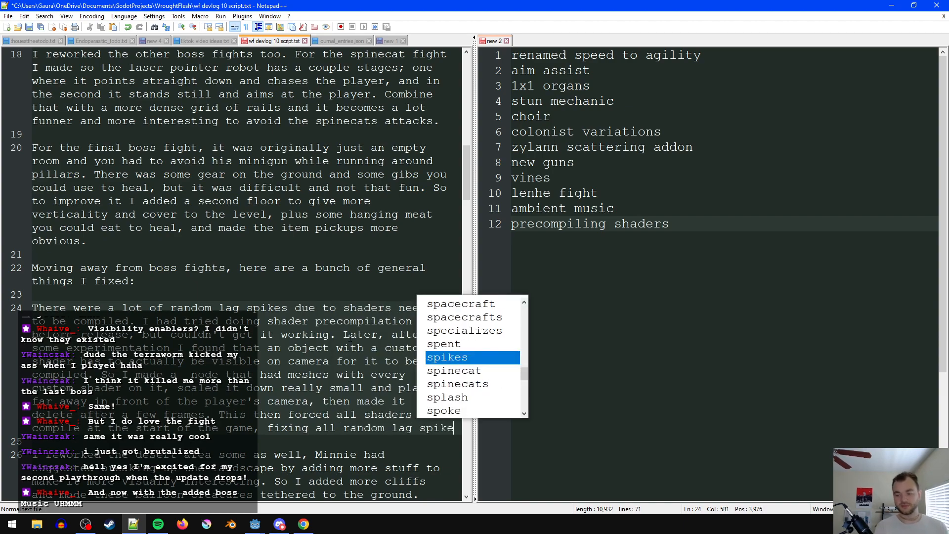
text(s.)
- Change "all" to "the" before "random lag spikes" at the paragraph's end and save the script
key(ctrl+Left)
key(ctrl+Left)
key(ctrl+Left)
key(ctrl+Left)
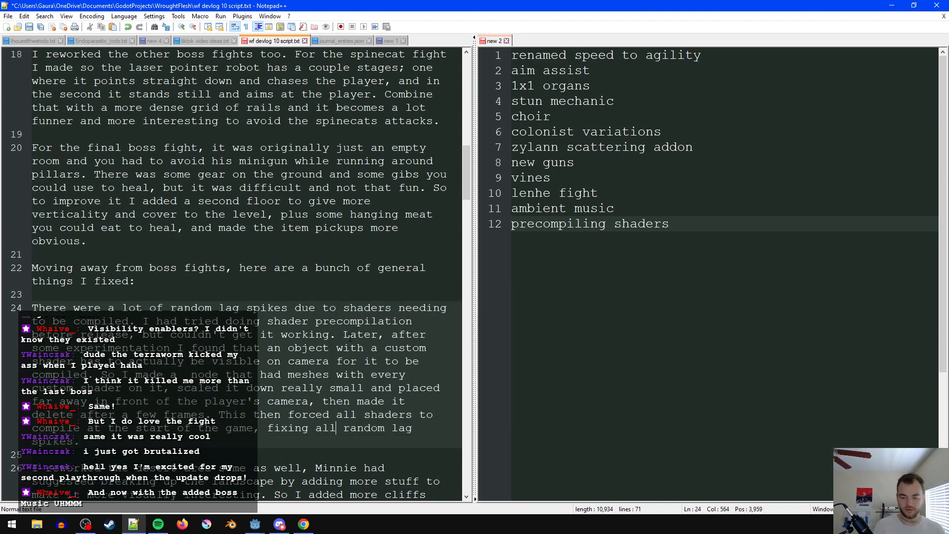
key(ctrl+BackSpace)
text(the)
click(240, 347)
key(ctrl+s)
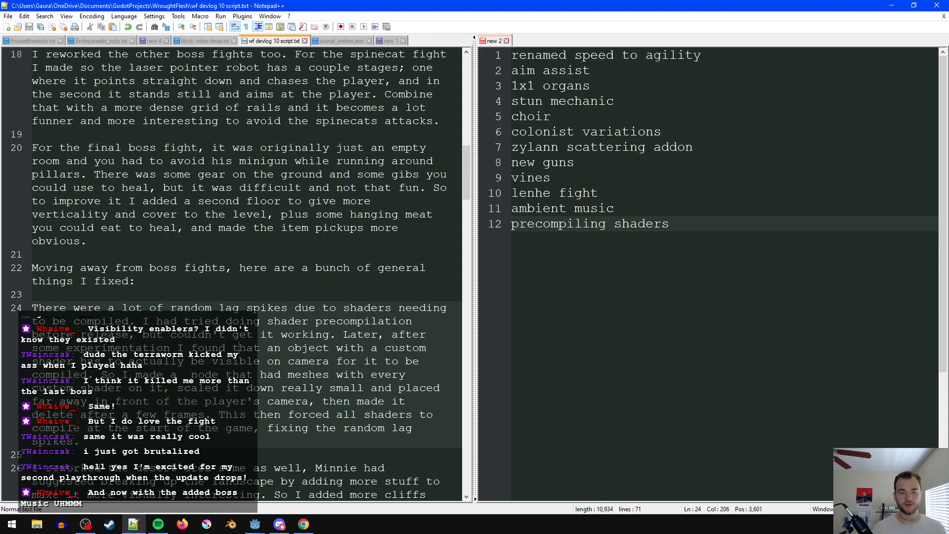
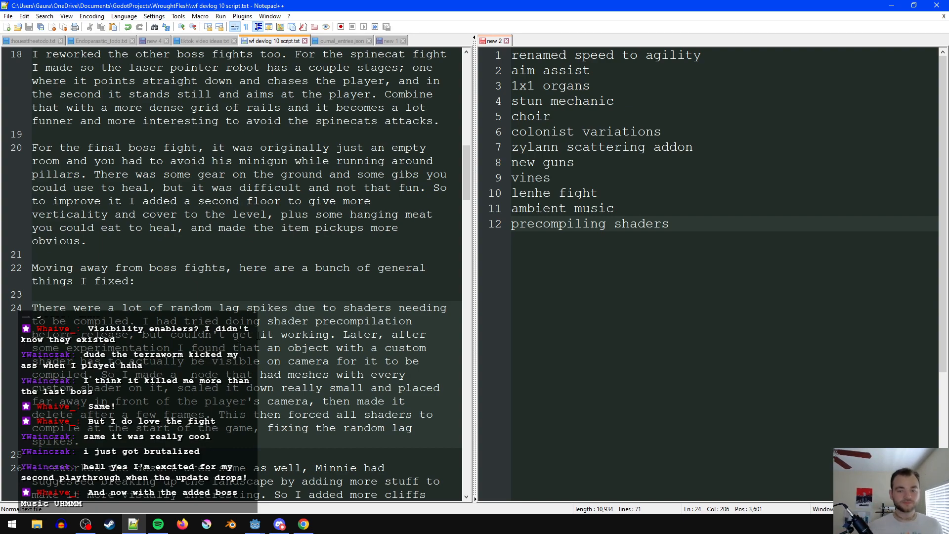
- Mark the "precompiling shaders" and "lenhe fight" entries in the notes list as covered with an X
click(683, 257)
text(X)
click(730, 196)
text(X)
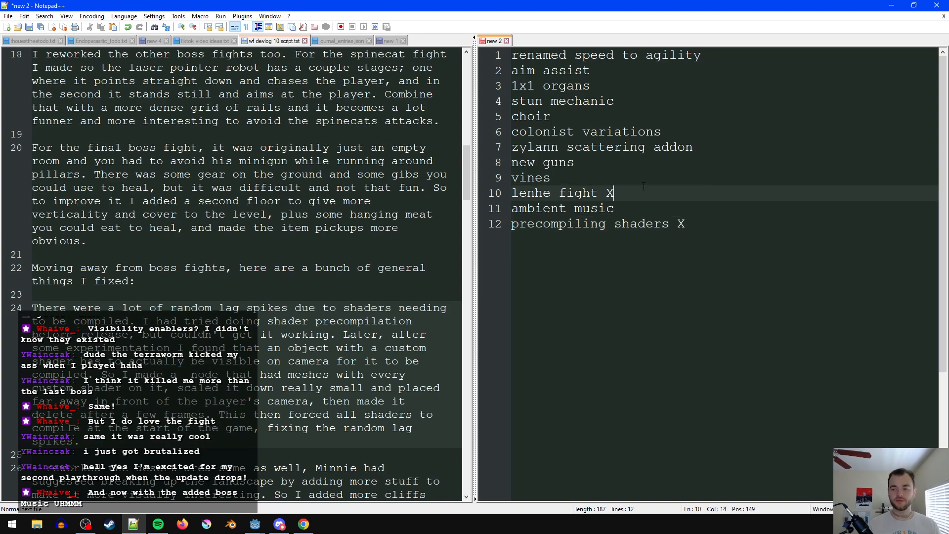
click(729, 158)
click(749, 73)
- Reread the general fixes intro and the shader precompilation paragraph in the script for wording problems
click(261, 348)
scroll(261, 348, down, 1)
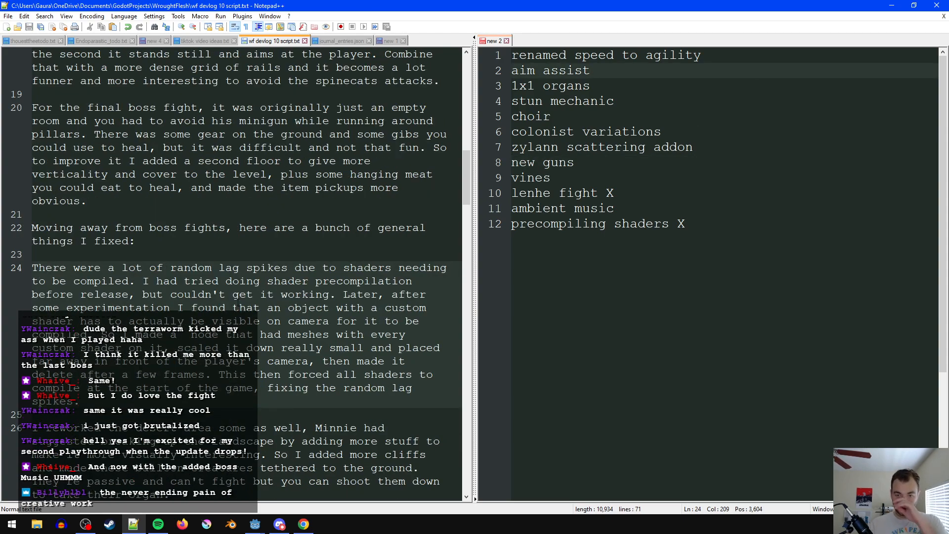
click(188, 244)
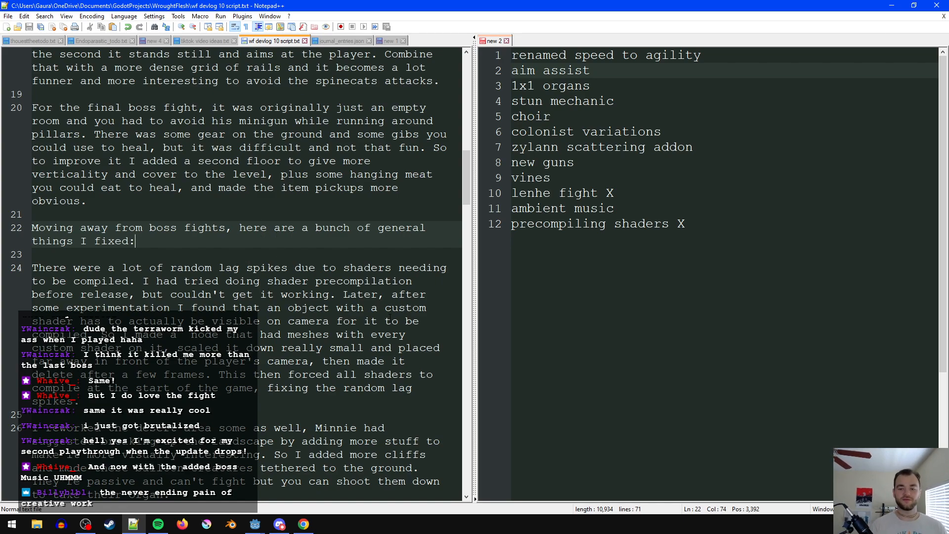
scroll(265, 283, down, 1)
click(206, 242)
click(178, 254)
click(191, 254)
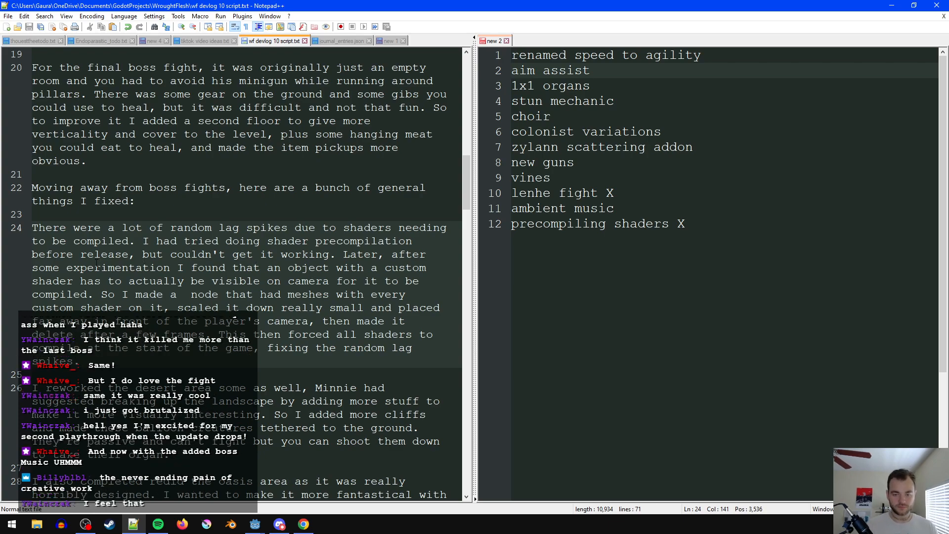
click(178, 268)
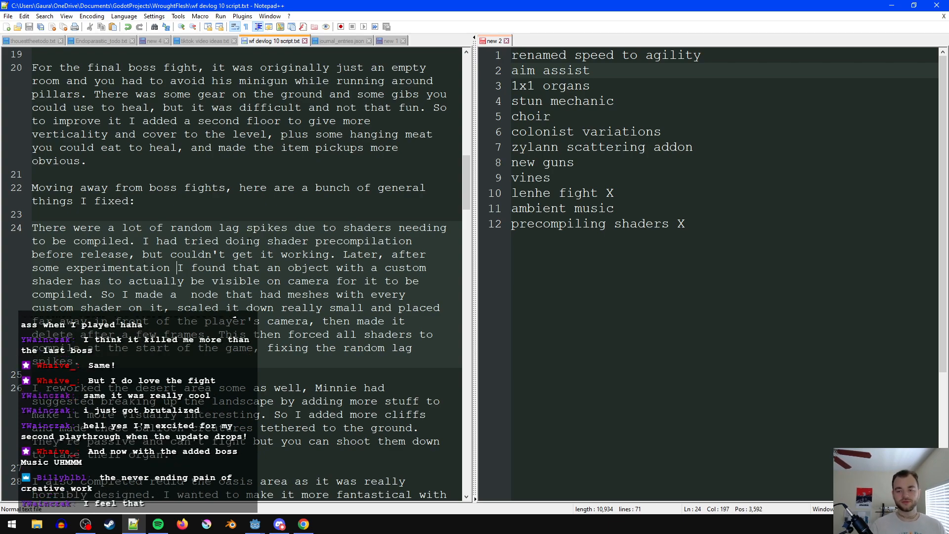
double_click(249, 241)
drag(248, 242, 255, 254)
double_click(252, 243)
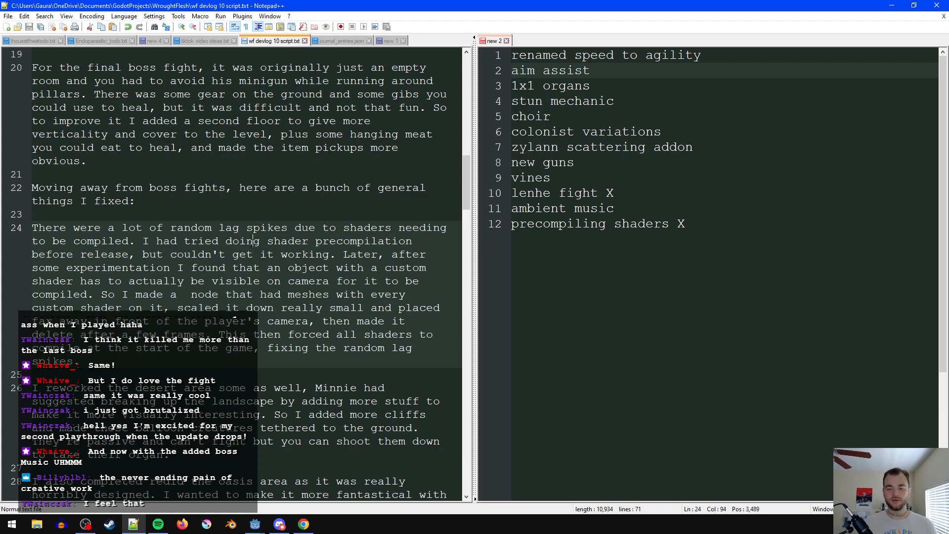
click(260, 268)
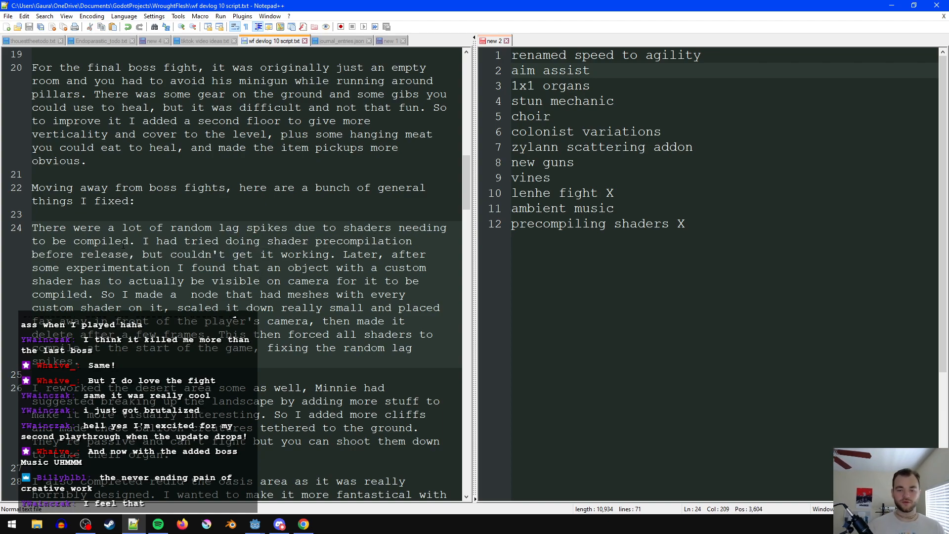
- Insert "working" after "shader precompilation" and "the games" before "release" in the shader paragraph
click(84, 258)
text(wr)
key(BackSpace)
key(BackSpace)
key(ctrl+Left)
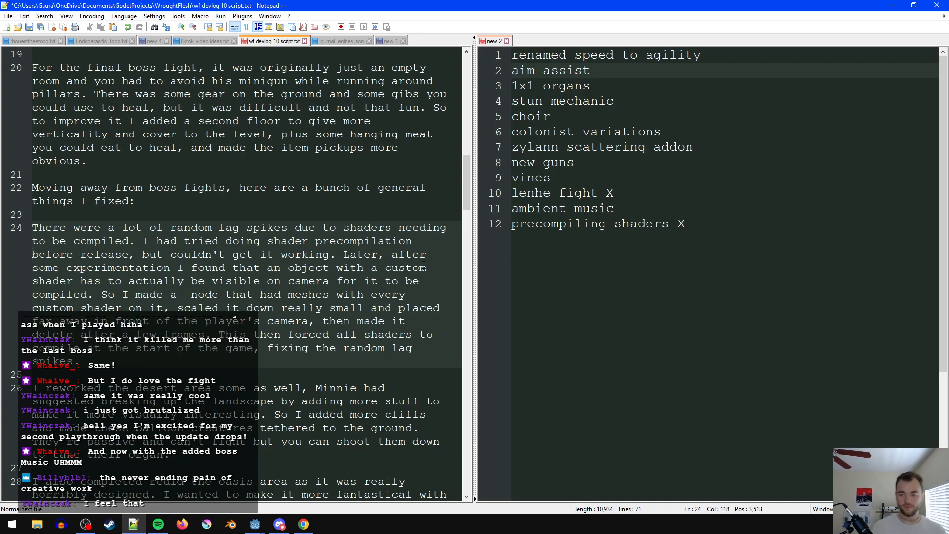
key(Left)
text(workibg)
key(BackSpace)
key(BackSpace)
key(BackSpace)
text(ng)
key(ctrl+Right)
key(ctrl+Right)
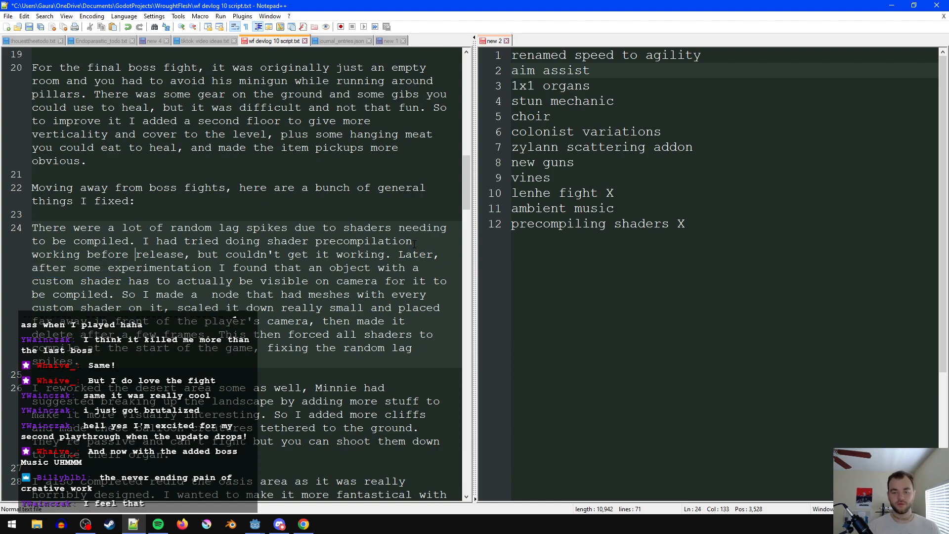
text(the games)
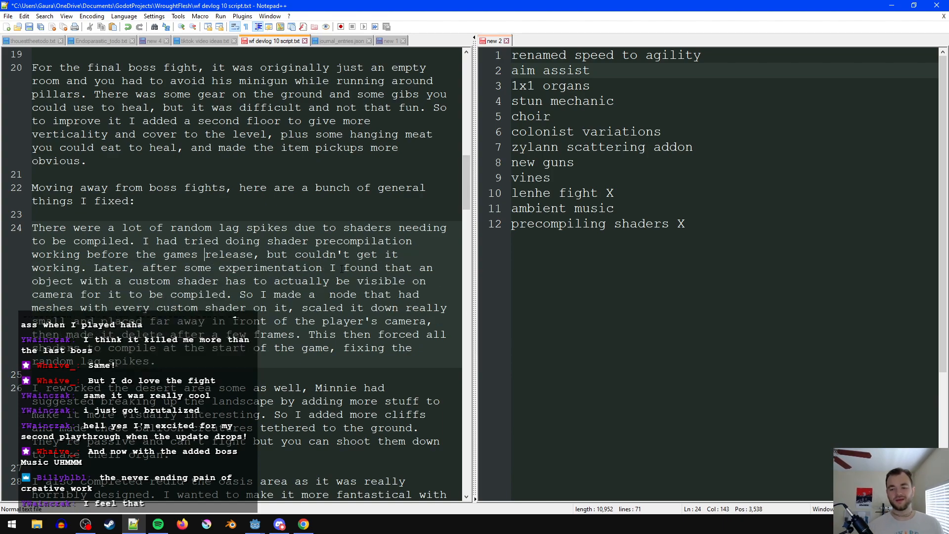
- Replace "couldn't get it working" with "wasn't able to" in the shader precompilation sentence
click(296, 254)
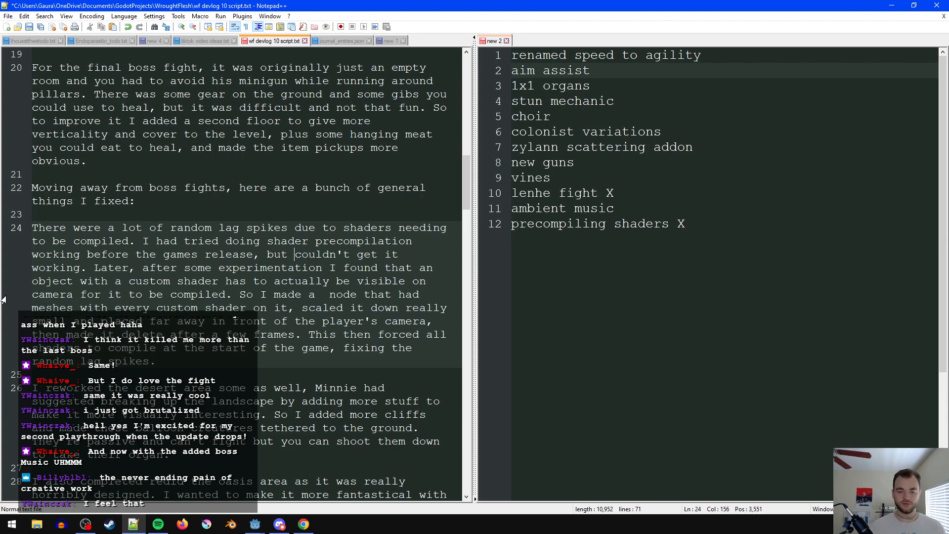
shift+click(80, 269)
text(wasn't ablke)
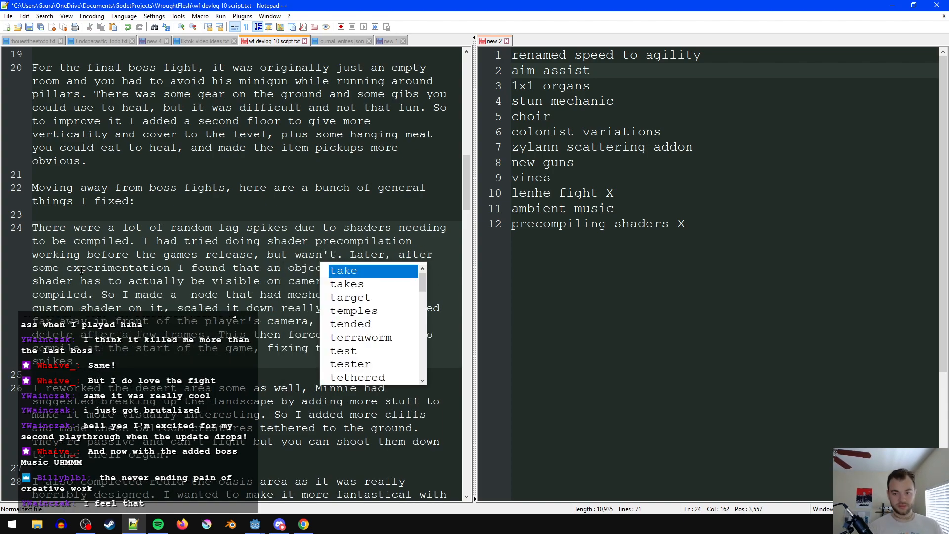
key(BackSpace)
key(BackSpace)
text(e to)
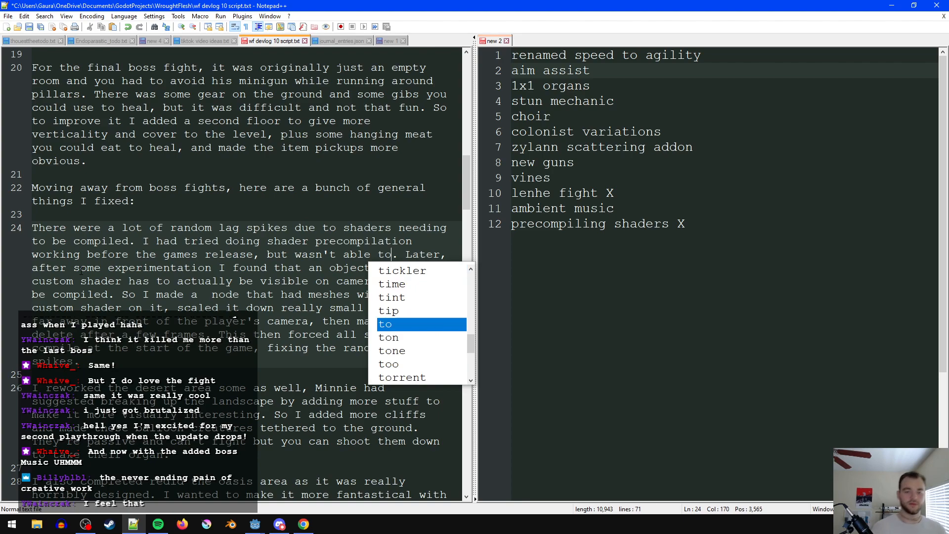
- Add ", not just instanced in the scene" after "for it to be compiled" and save the script
click(65, 280)
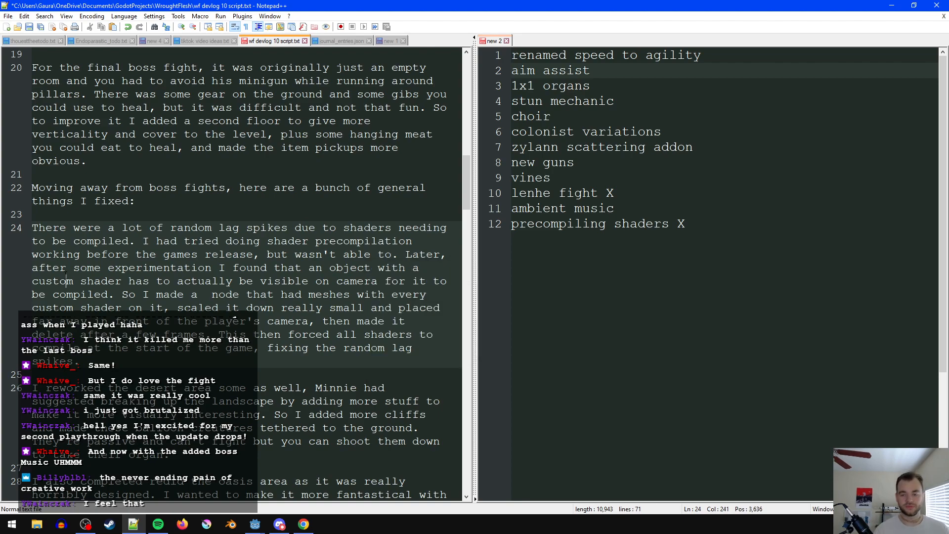
click(177, 294)
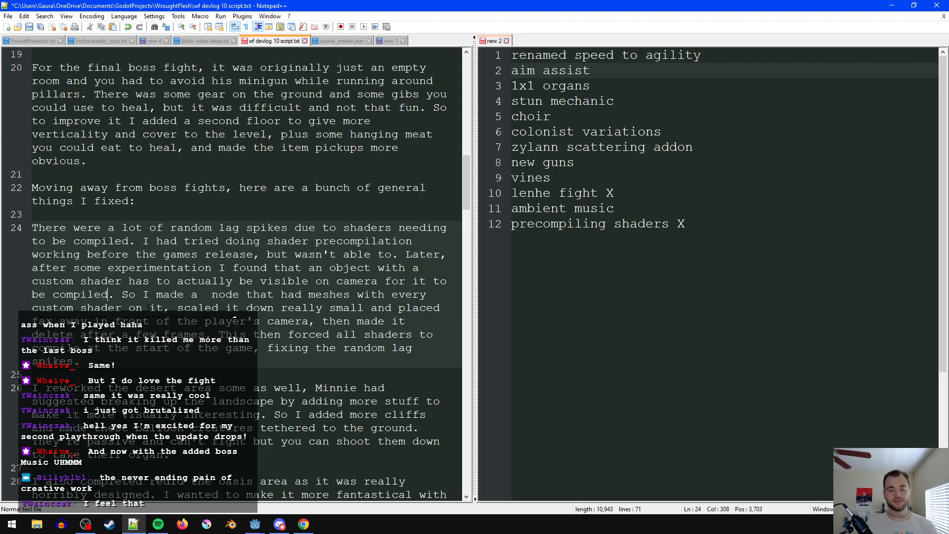
text(, not just instanced i)
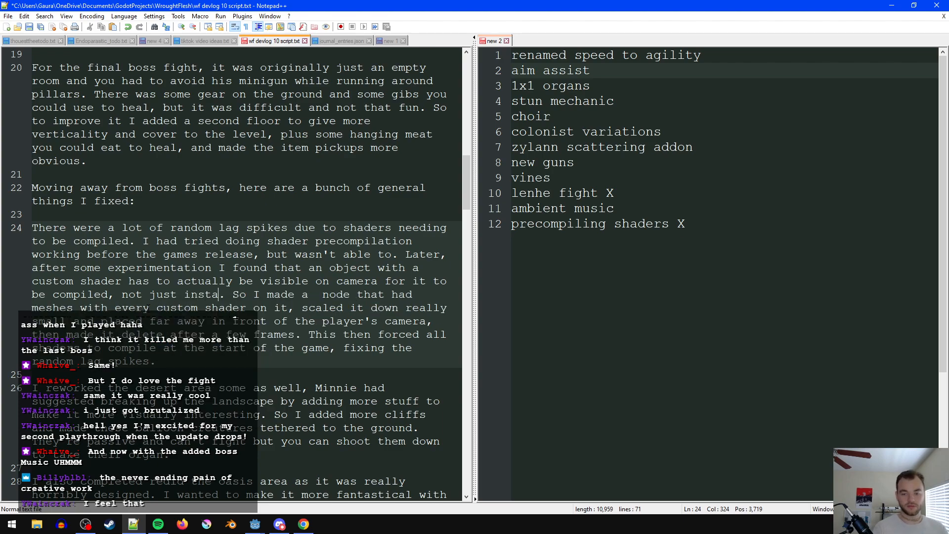
text(n the scene)
click(170, 321)
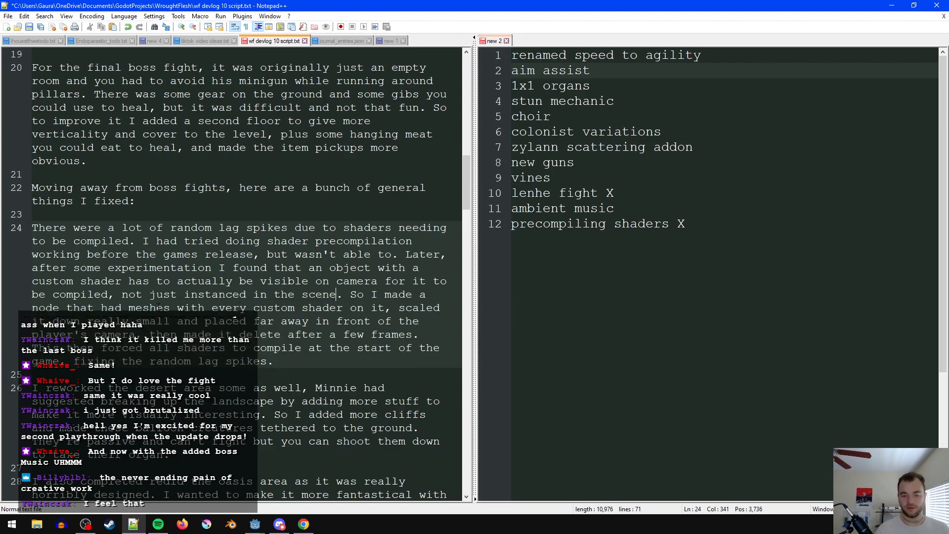
key(ctrl+s)
- Change "it" to "them" after "meshes with every custom shader on" and save the script
click(337, 295)
click(384, 308)
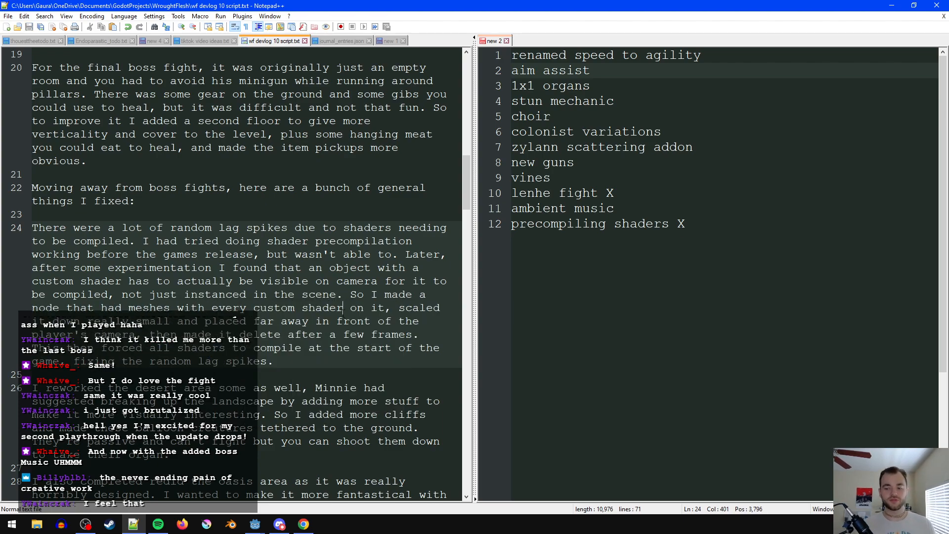
key(BackSpace)
key(BackSpace)
text(them)
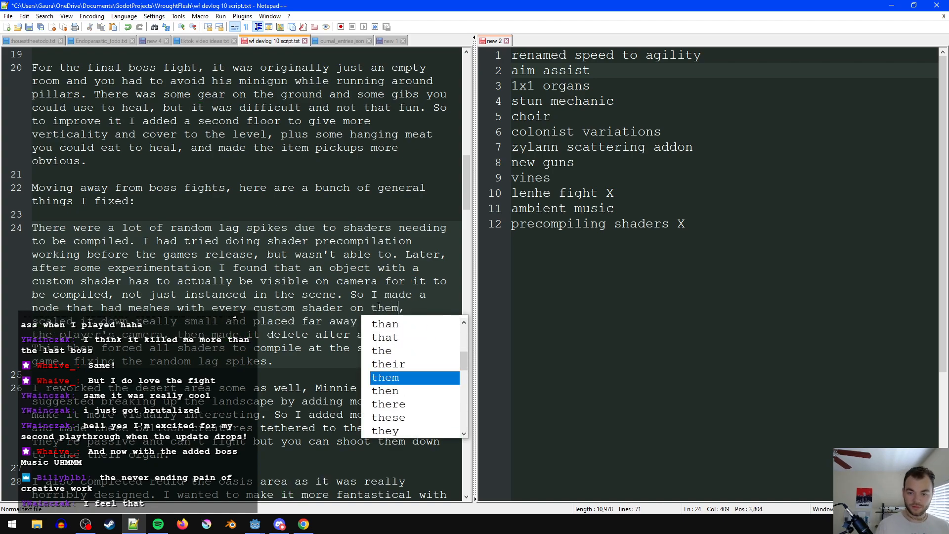
click(270, 295)
key(ctrl+s)
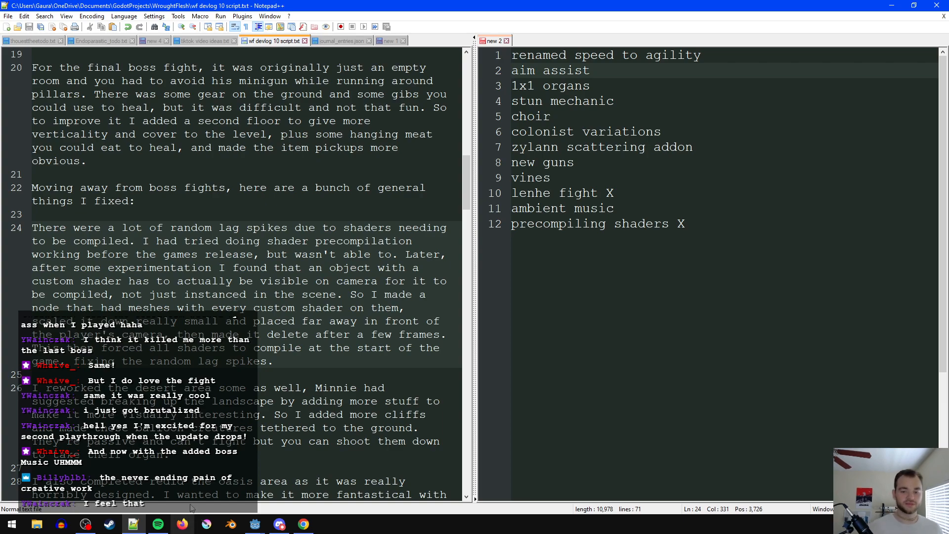
- Start a new paragraph below the shader one with "Players had a hard time understanding that the speed stat"
click(319, 361)
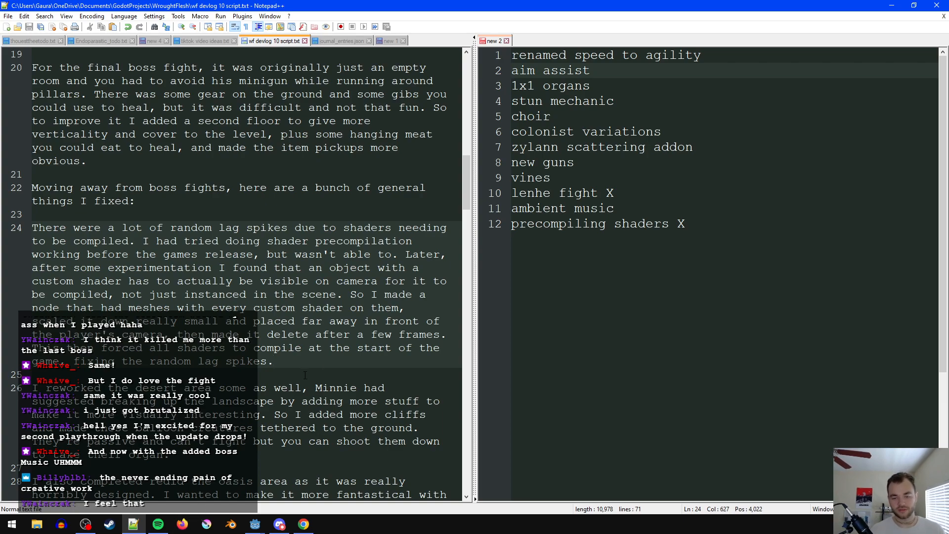
scroll(353, 341, down, 1)
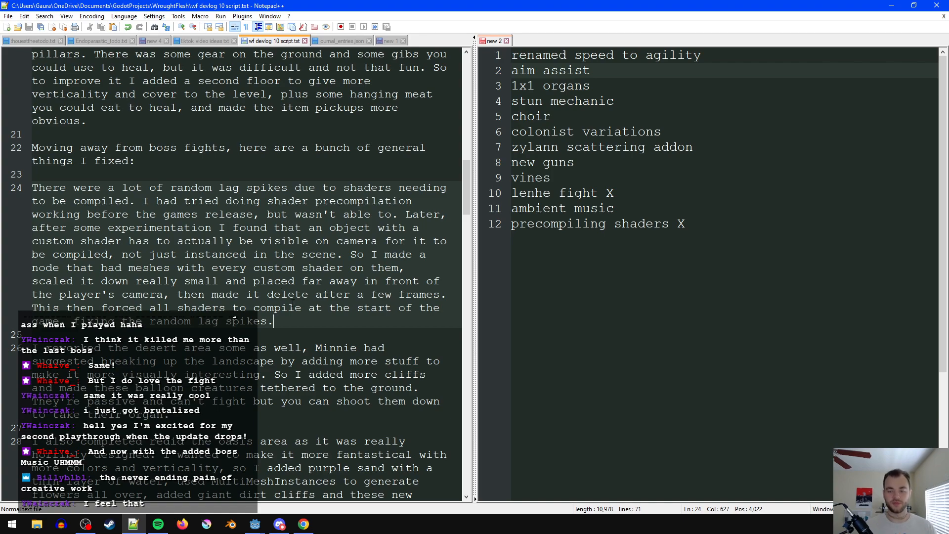
key(Return)
key(Return)
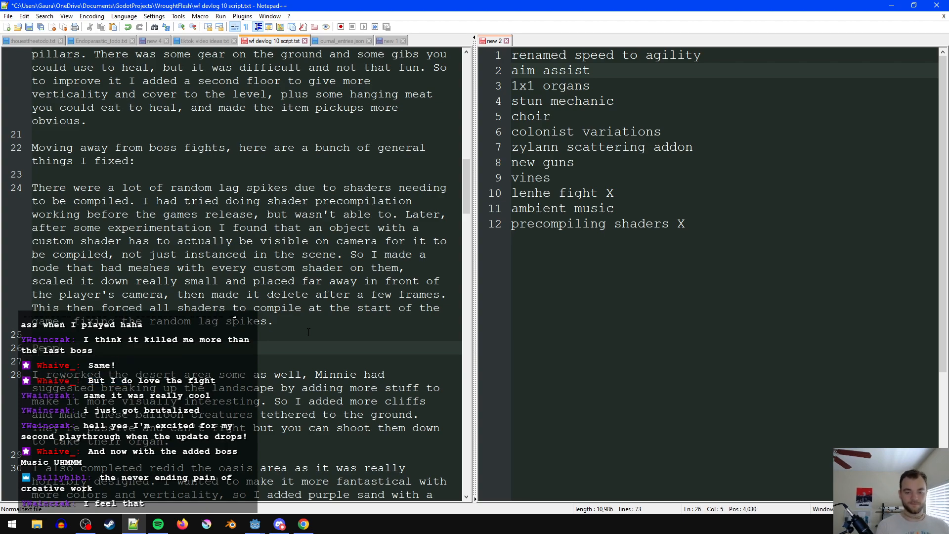
text(Play)
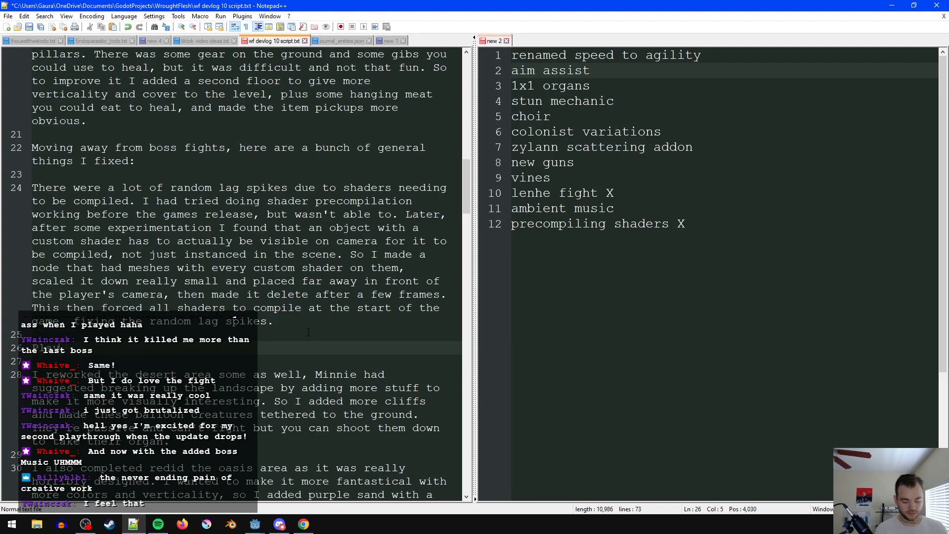
text(ers had a hard )
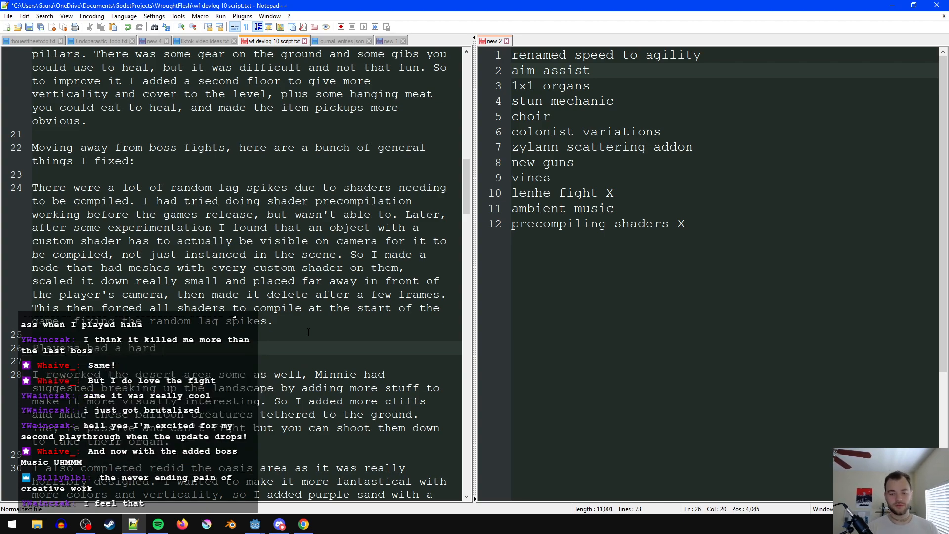
text(time understanding th)
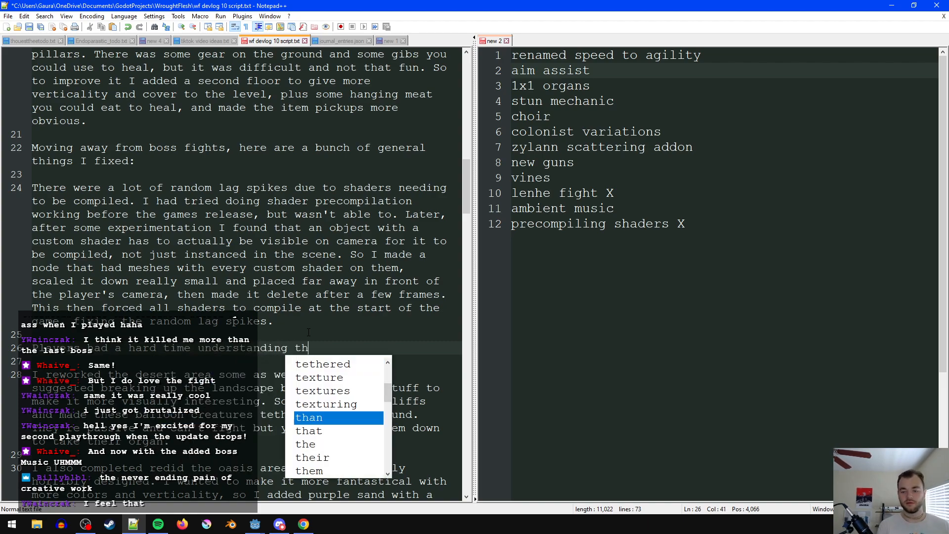
text(at the speed )
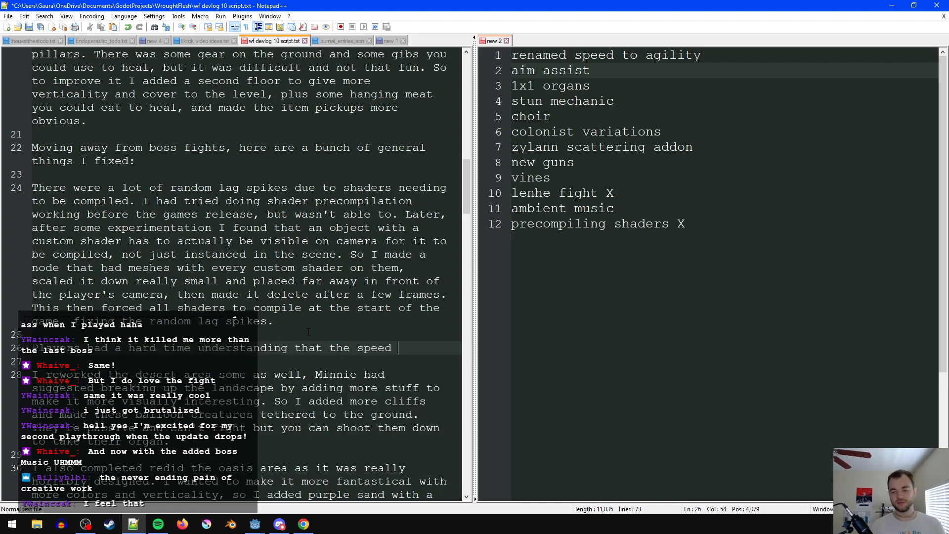
text(stat also )
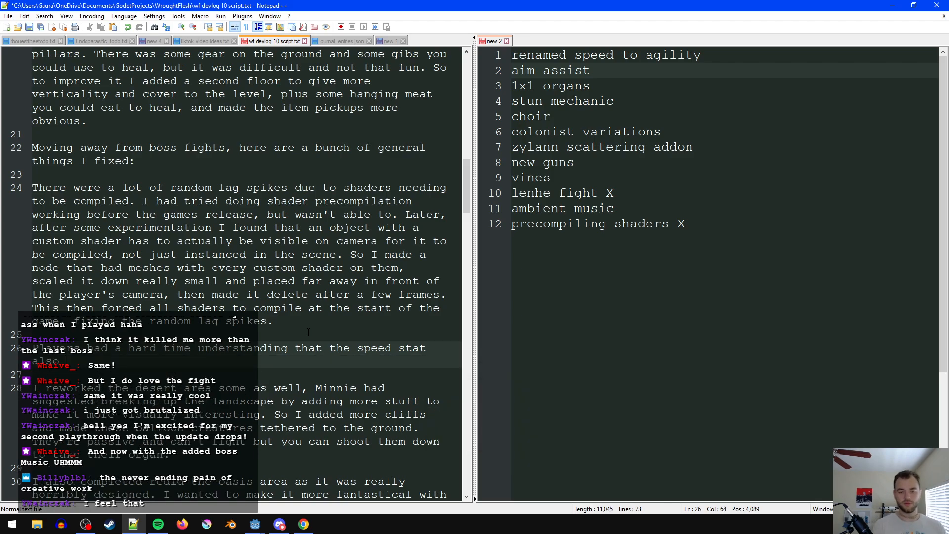
text(affect)
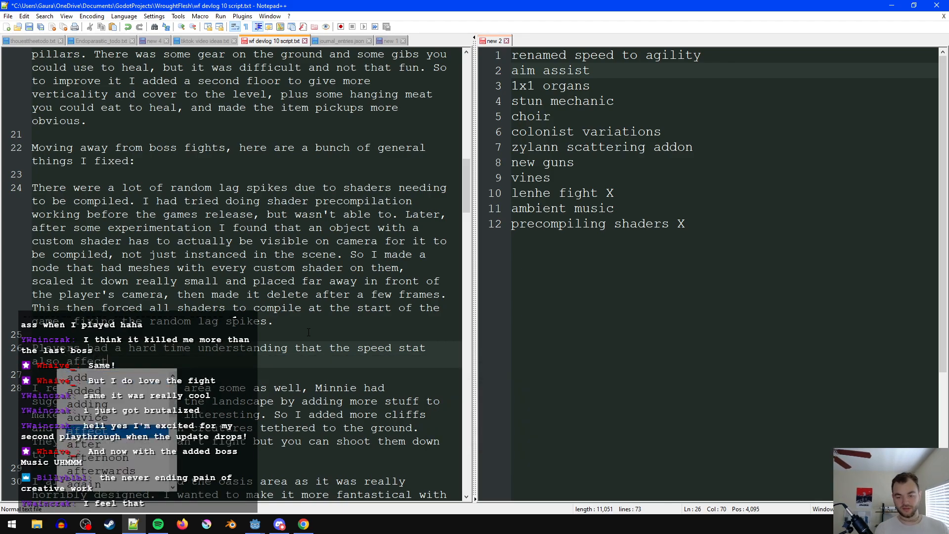
text(ed jump height, so I h)
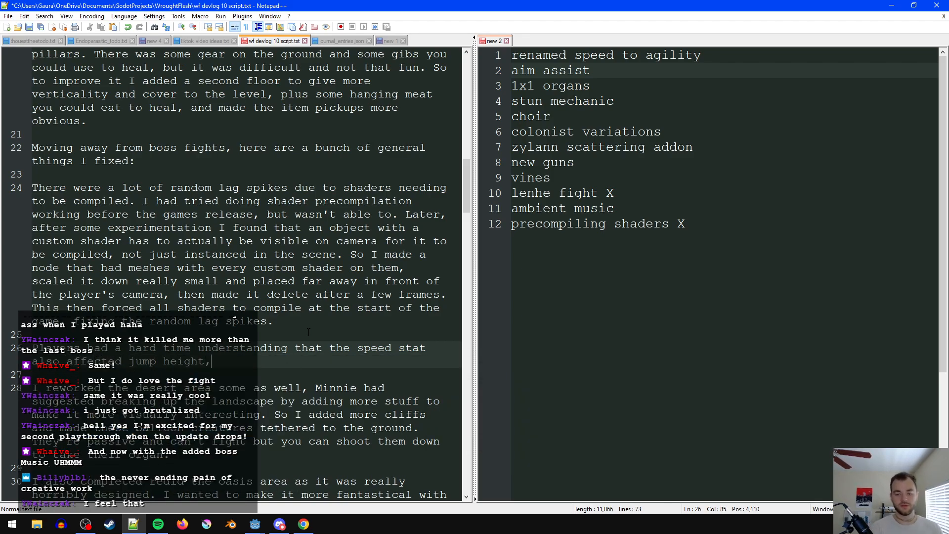
- Continue the speed stat sentence with "also affected jump height, so I changed its name to agility, and"
text(ded )
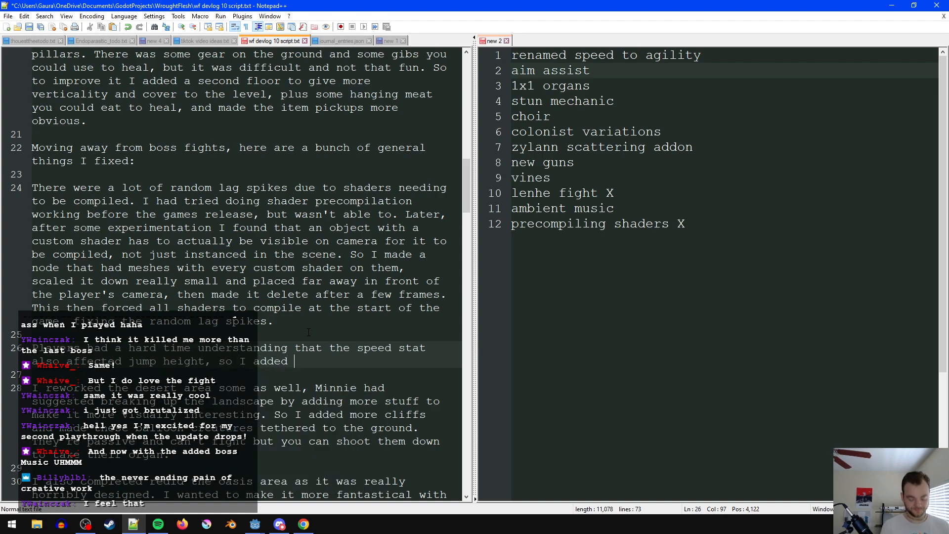
text(stat)
key(ctrl+BackSpace)
key(ctrl+BackSpace)
text(changed it)
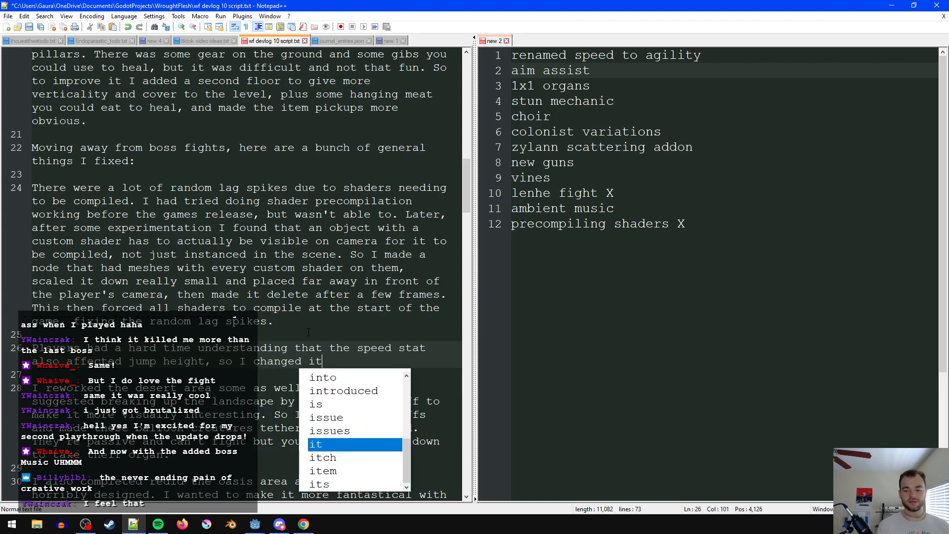
text(s name to agility,)
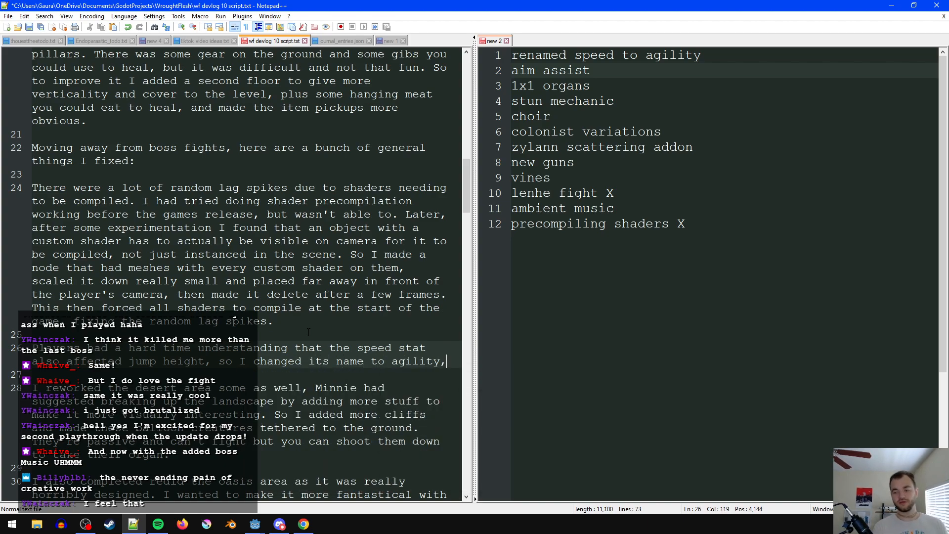
text( and added )
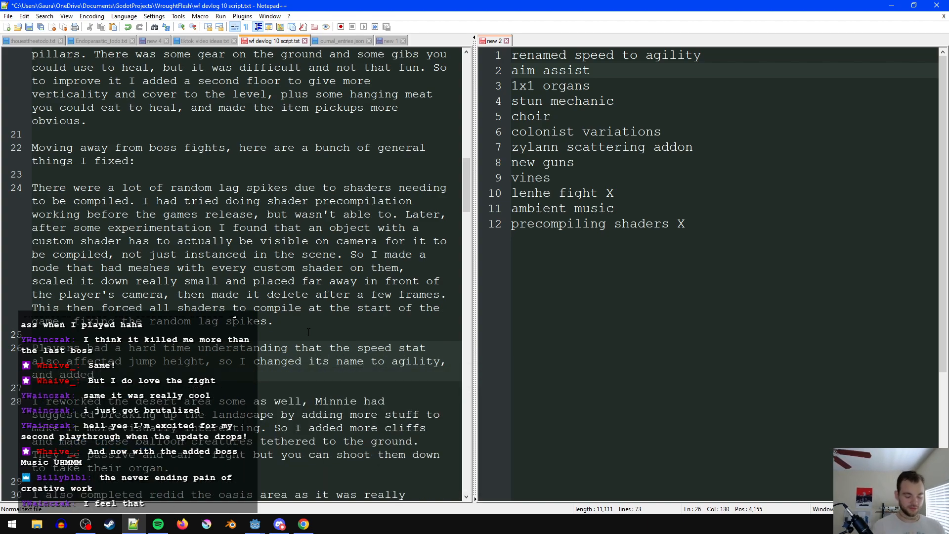
text(info)
- Finish the agility sentence with "added an info popup when you hover over stats that explain what they do." and save the script
key(BackSpace)
key(BackSpace)
key(BackSpace)
key(BackSpace)
key(BackSpace)
text(an info pop)
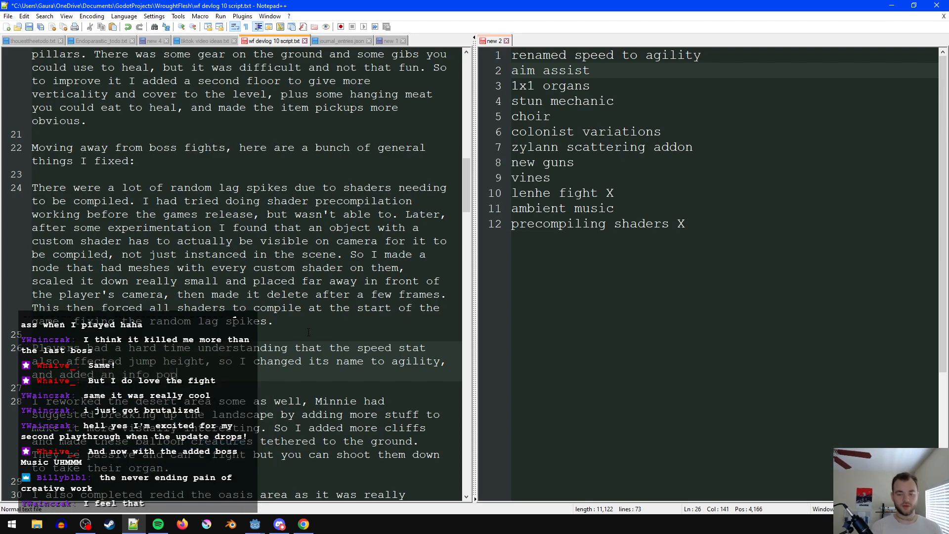
text(up when you hover over stats)
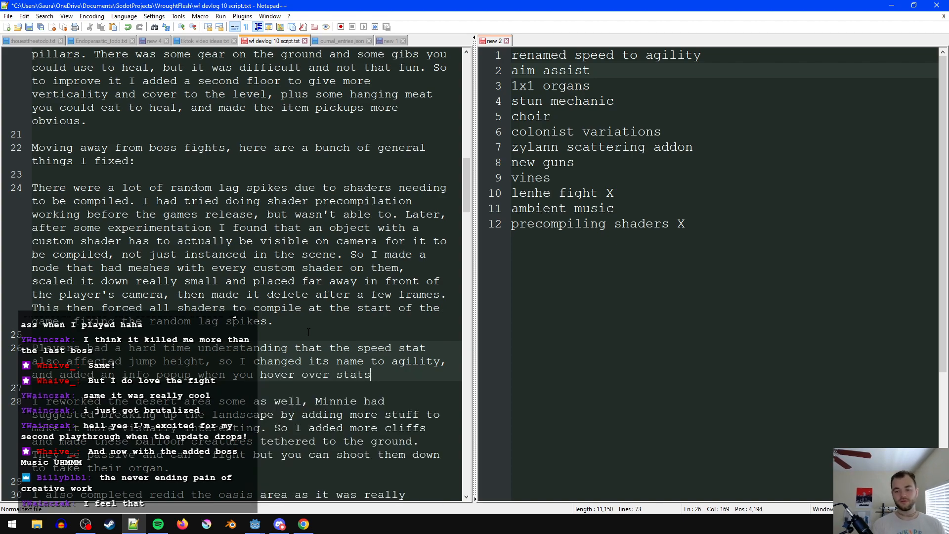
text( that explain t)
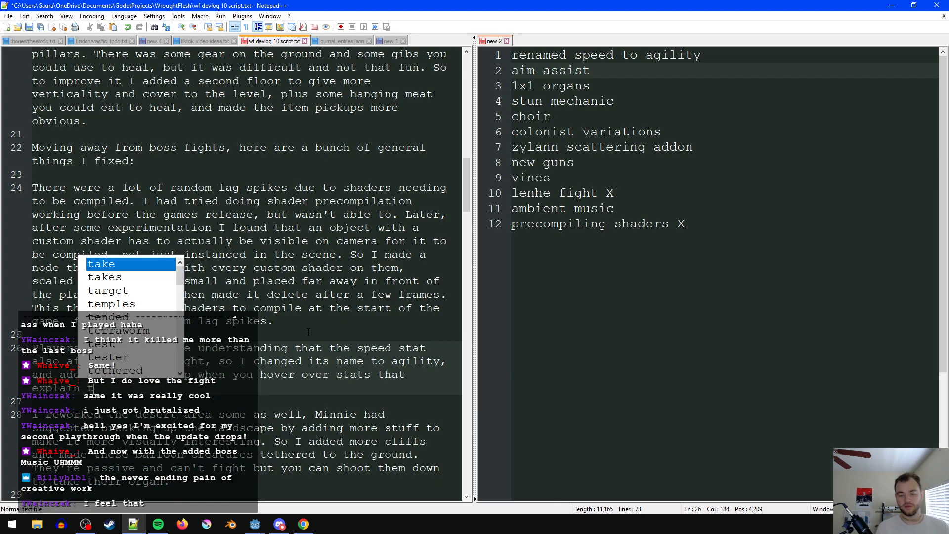
key(BackSpace)
text(what they do.)
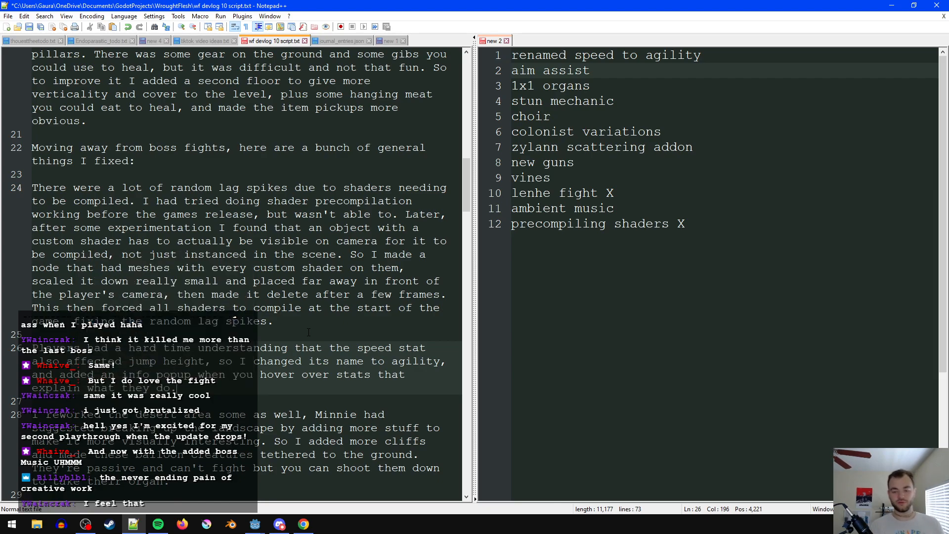
- Mark "renamed speed to agility" in the feature notes as covered with an "X"
scroll(360, 312, down, 2)
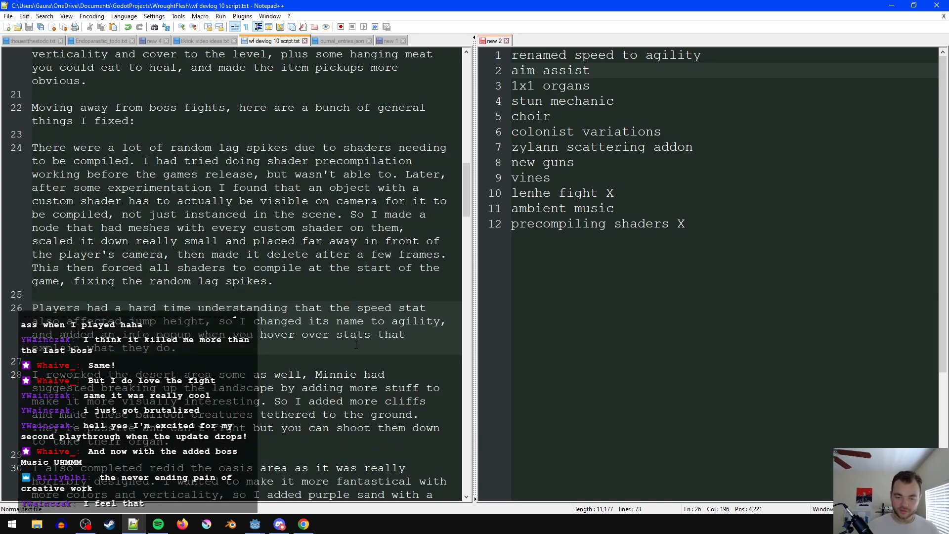
click(721, 52)
text(X)
- Start a new paragraph below the agility one with "There were a lot of complaints that enemies"
click(267, 316)
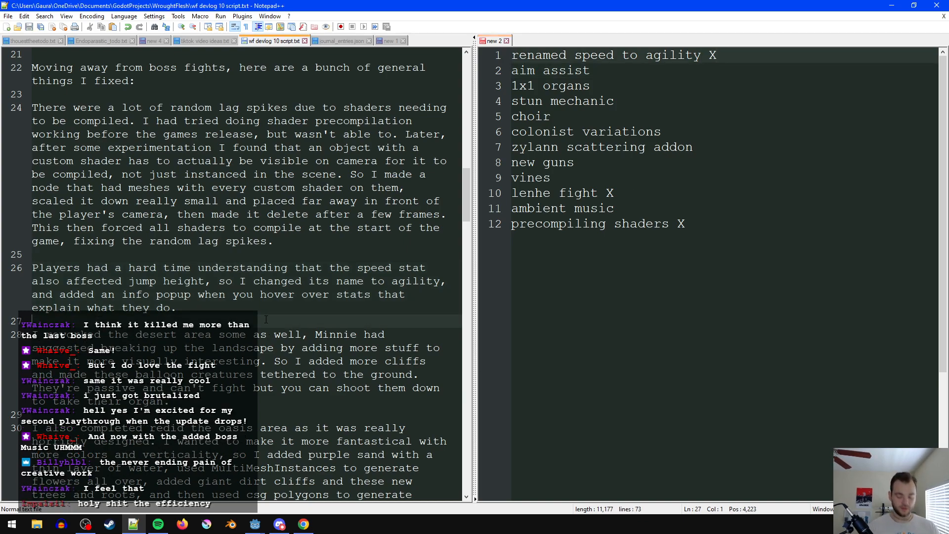
key(Return)
key(Return)
key(Up)
text(There were a l)
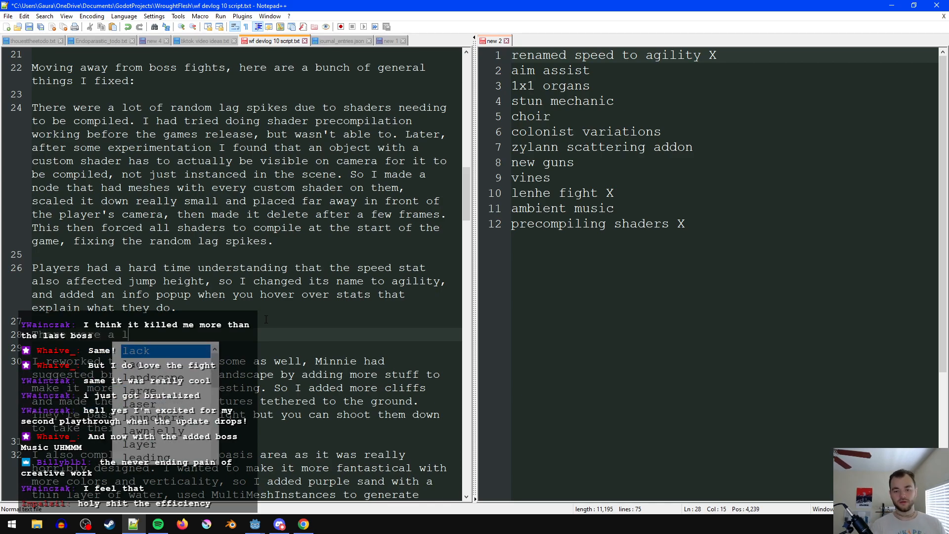
text(ot of complaints that enemies)
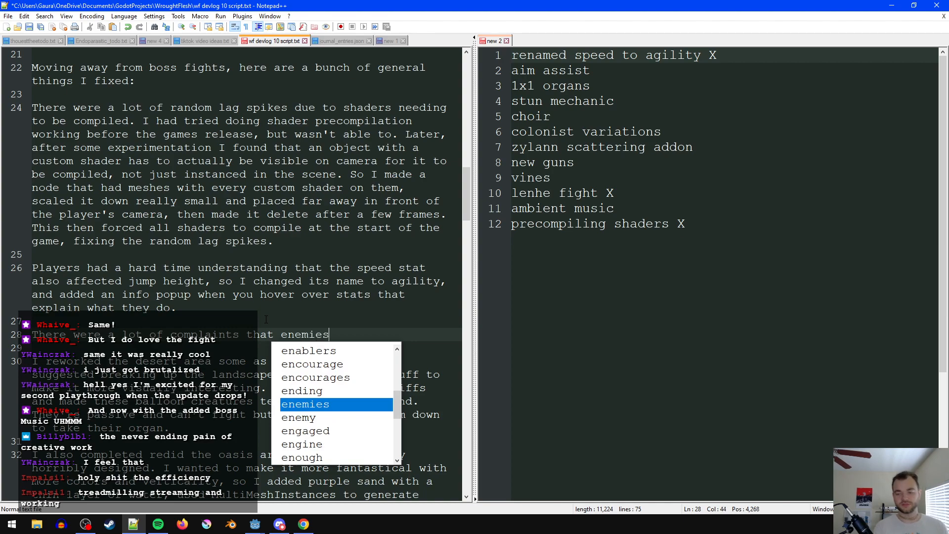
text( were too hard)
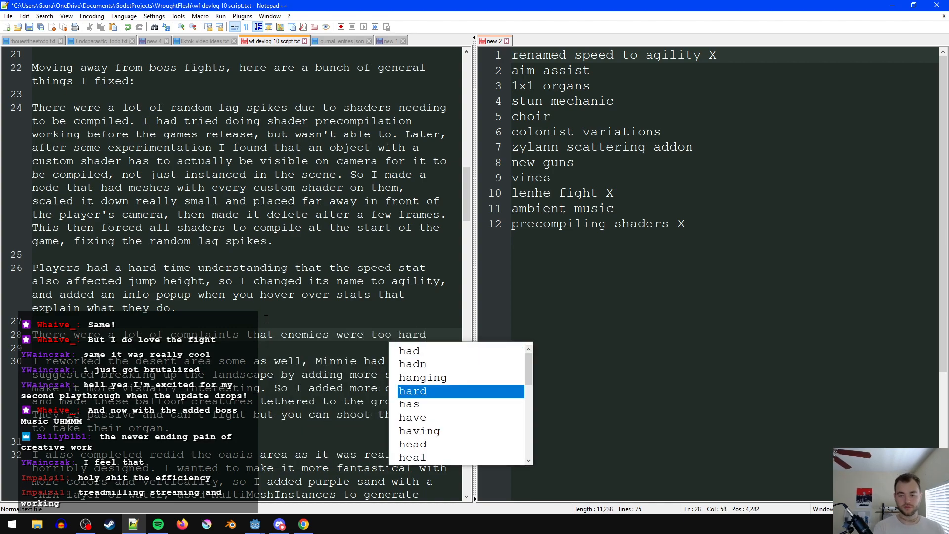
text( to hit because they)
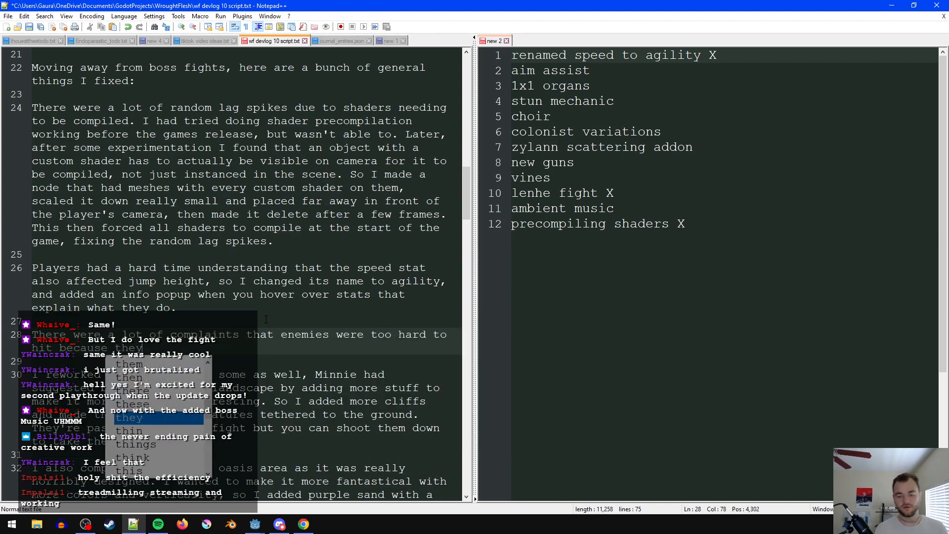
text( were)
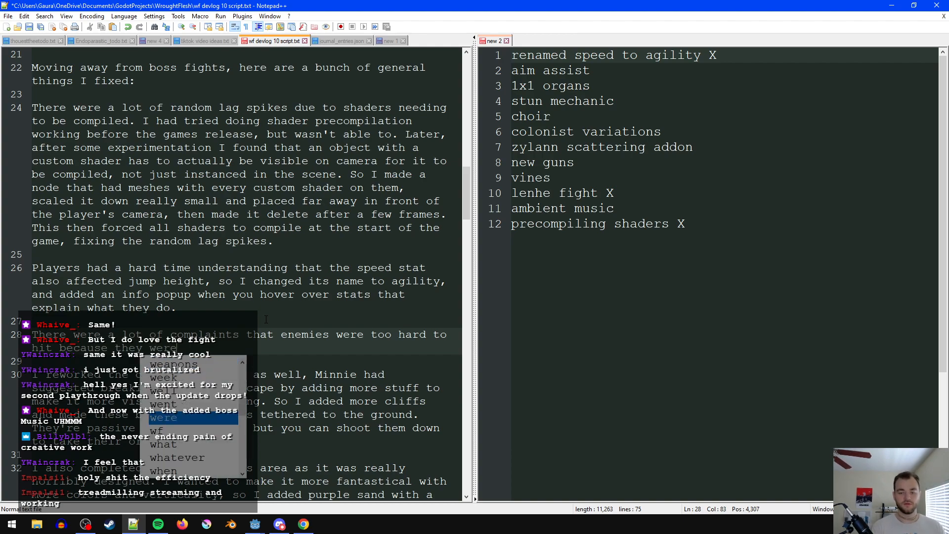
text( fast, smal)
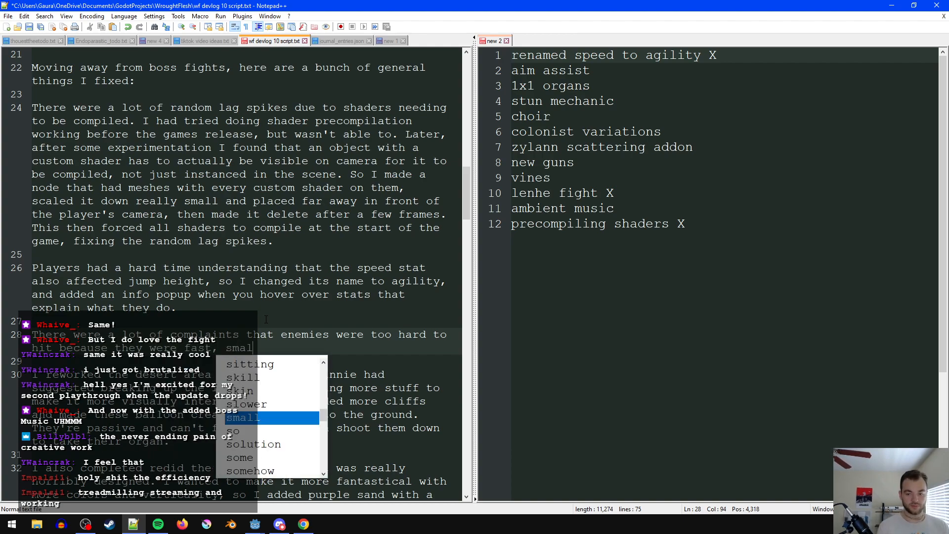
key(BackSpace)
key(BackSpace)
key(BackSpace)
key(BackSpace)
text(and f)
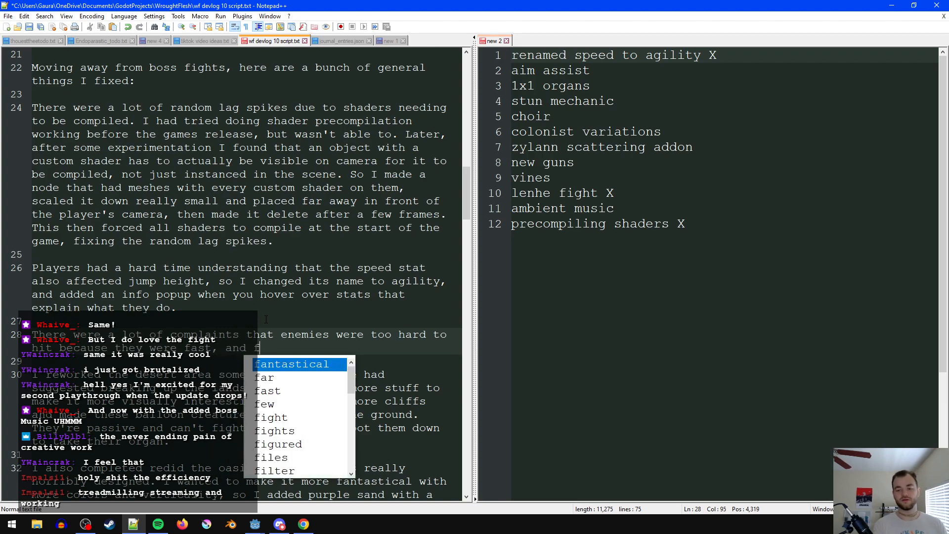
text(ar away.)
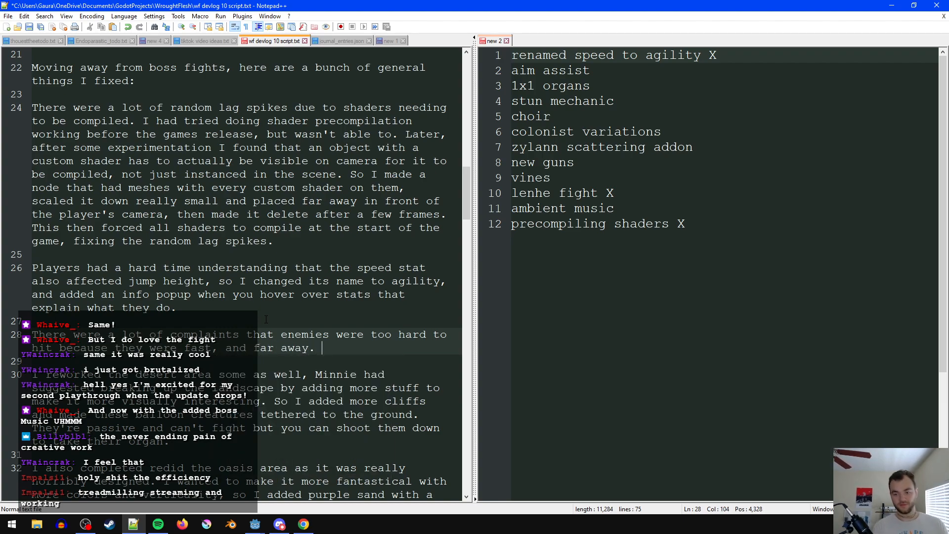
text( The)
- Add the sentence "So I did the easiest fix which was to add aim assist" to the complaints paragraph
key(BackSpace)
key(BackSpace)
key(BackSpace)
text(I di)
key(BackSpace)
key(BackSpace)
key(BackSpace)
key(BackSpace)
text(So I did )
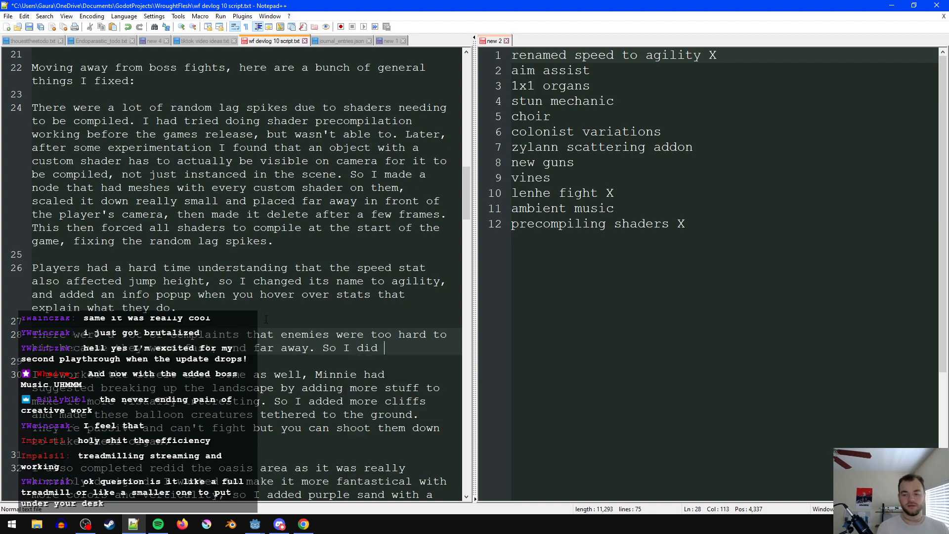
text(the easiest fix )
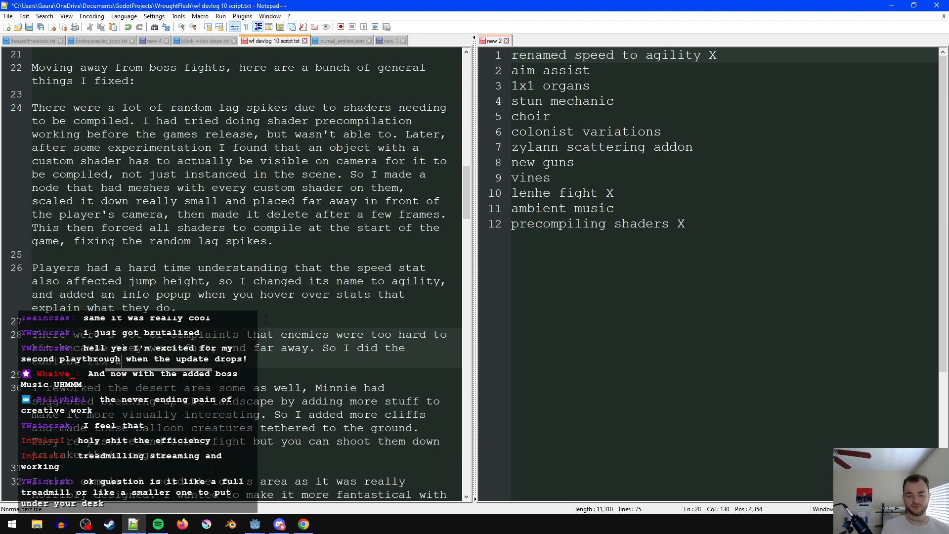
text(which was to add aim assist. I)
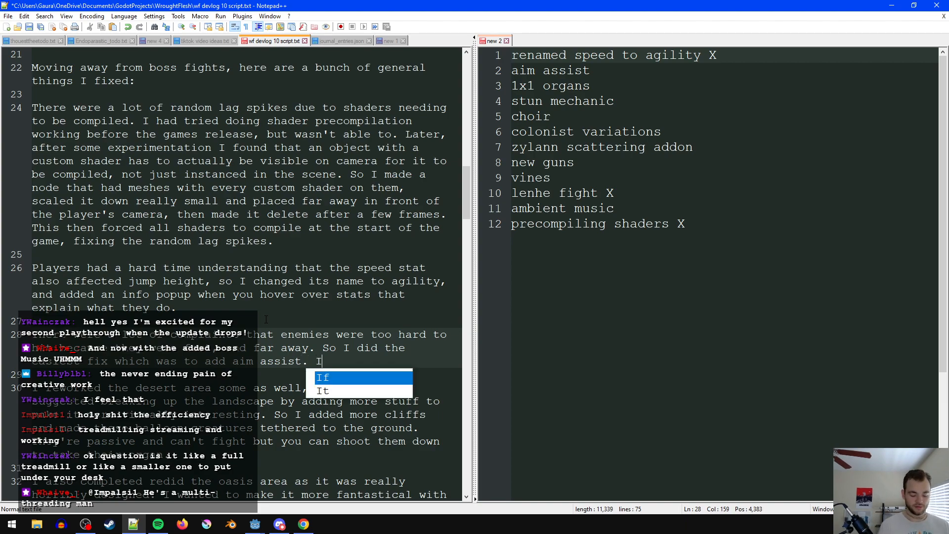
text( just get t)
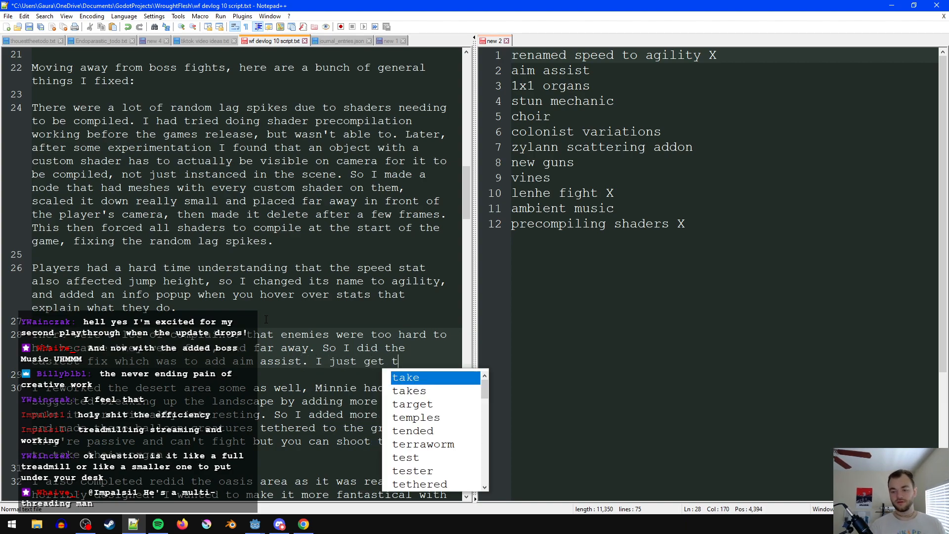
text(he nearest e)
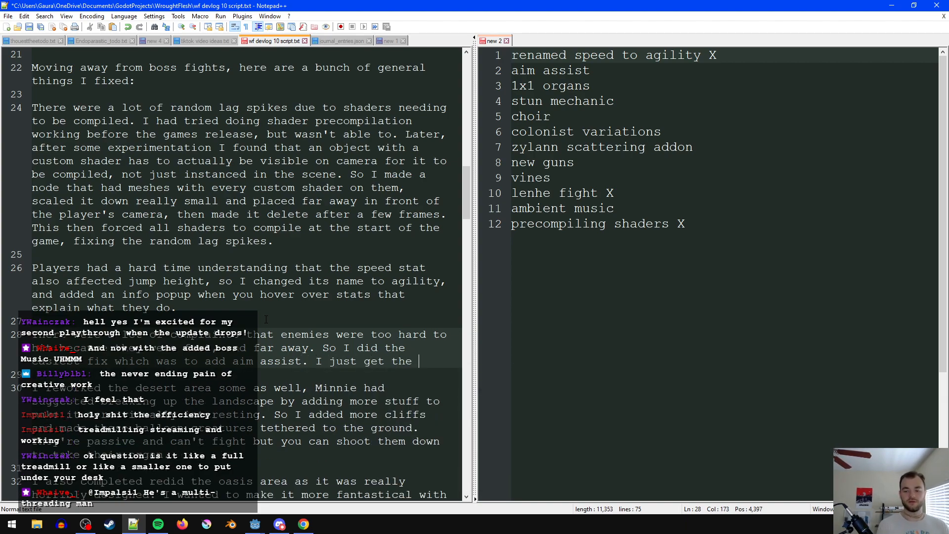
text(nemy in your mo)
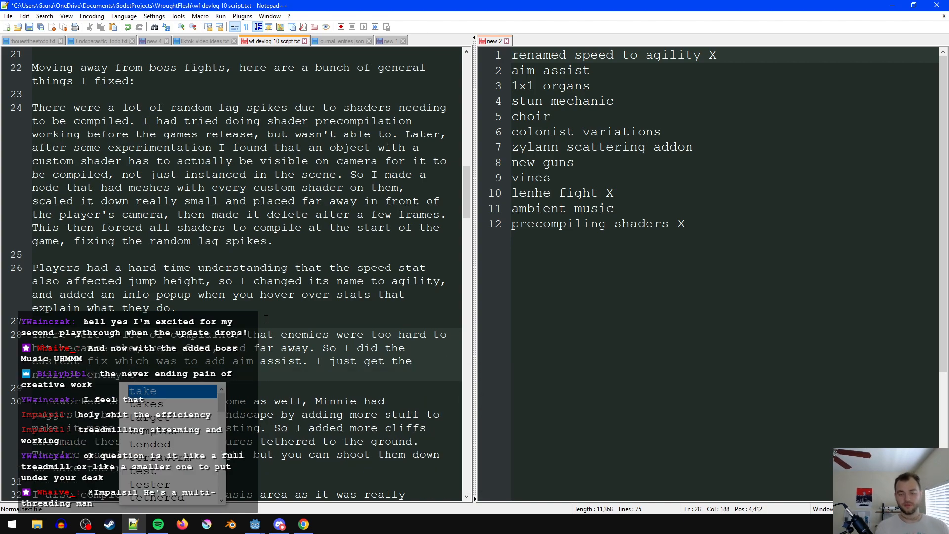
text(use cursor and a)
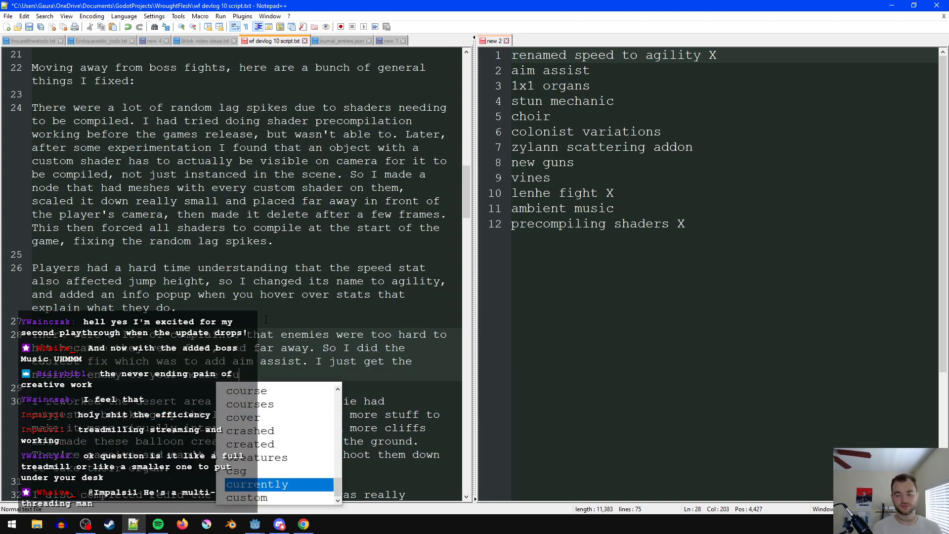
text(p)
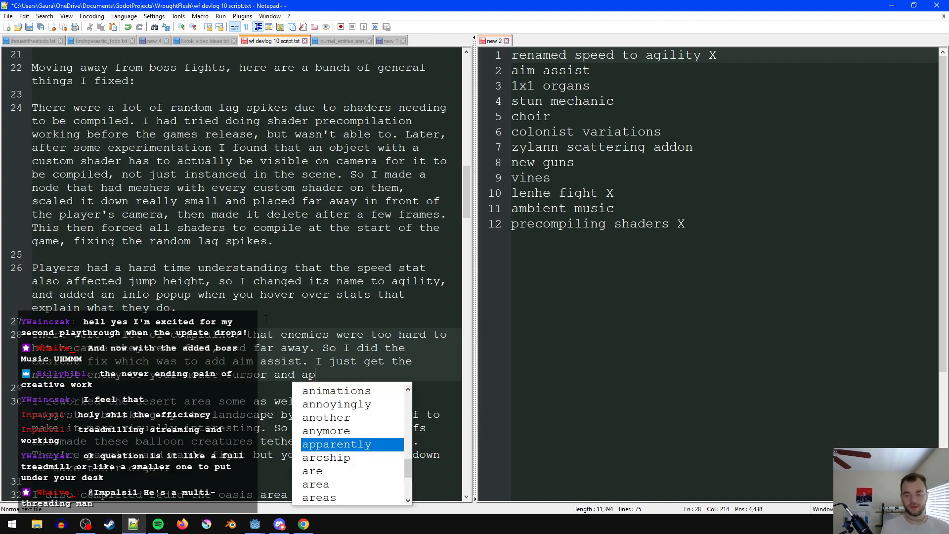
text(ply a slight force)
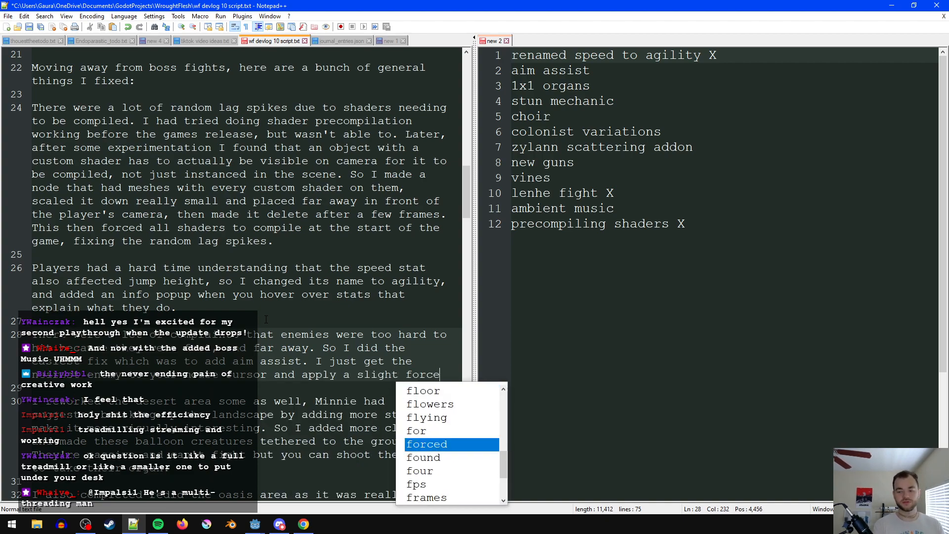
text( pushing the mouse)
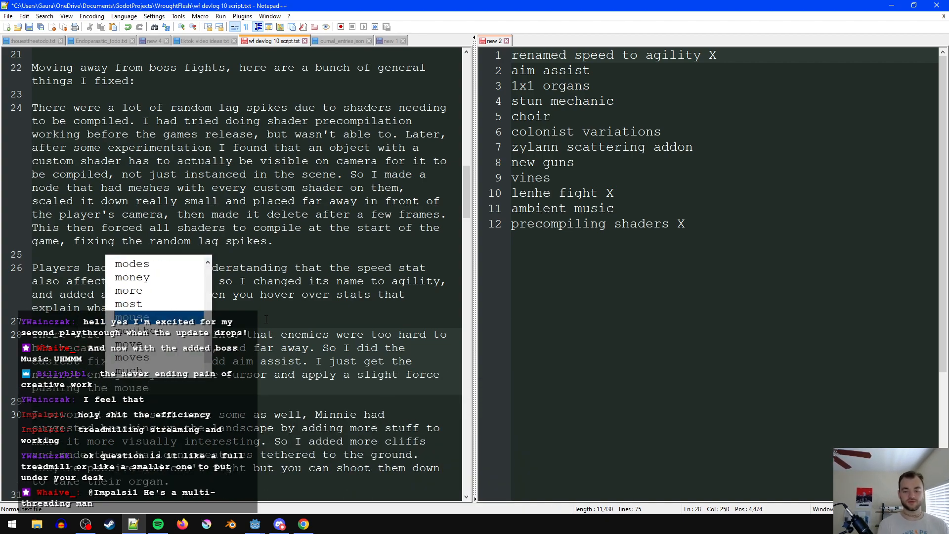
text( towards theuir)
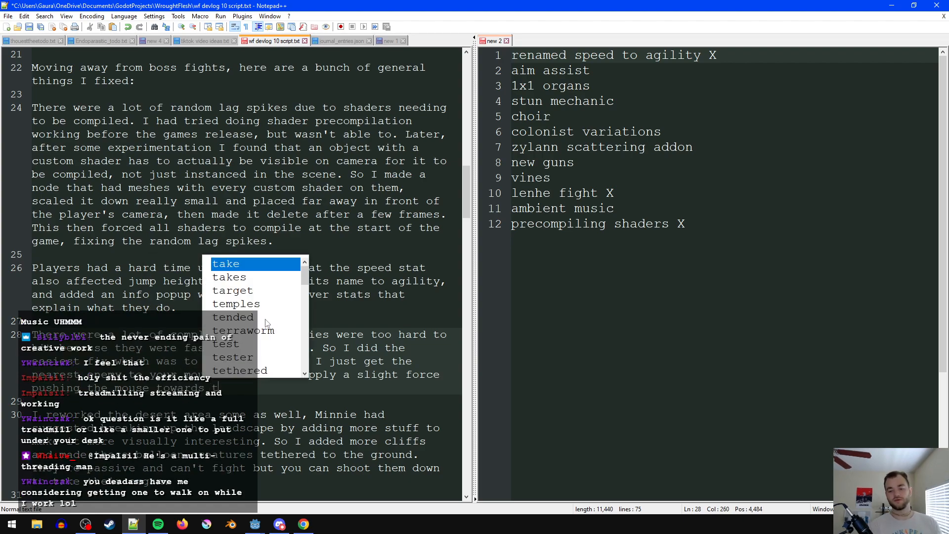
- Finish the aim assist explanation with "force pushing the mouse towards their body or head." and save the script
key(BackSpace)
key(BackSpace)
key(BackSpace)
text(ir body or head)
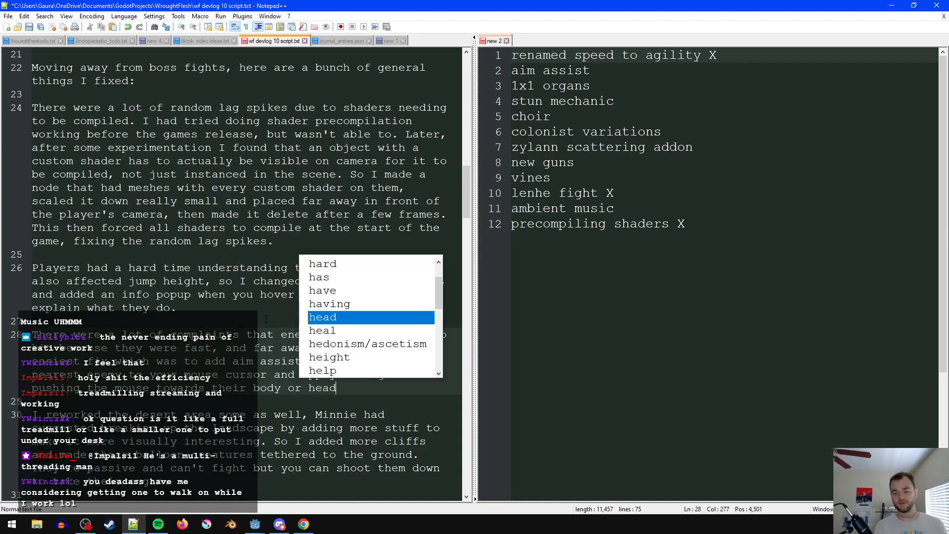
key(Escape)
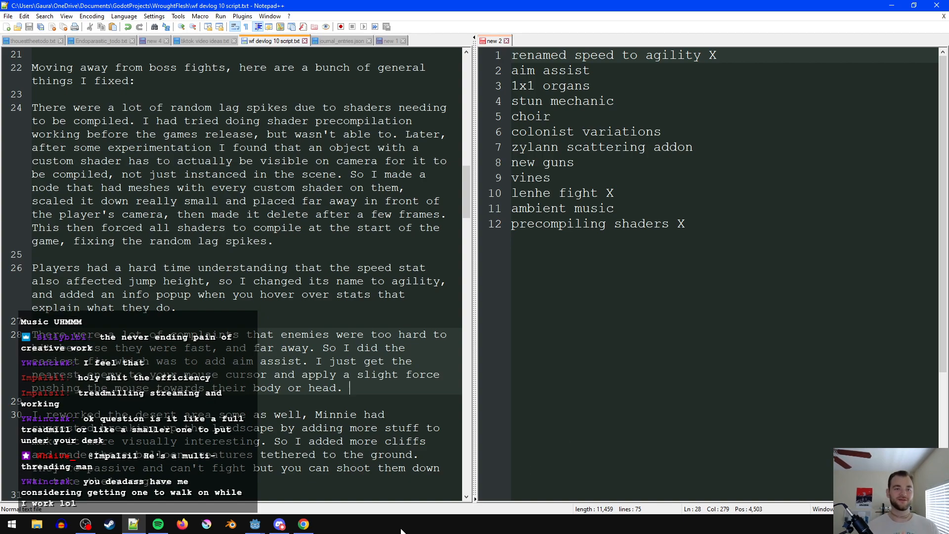
- Switch to Chrome, search Google for "urevo" in a new tab, and view the Amazon listing for the UREVO 2 in 1 Under Desk Treadmill
click(303, 524)
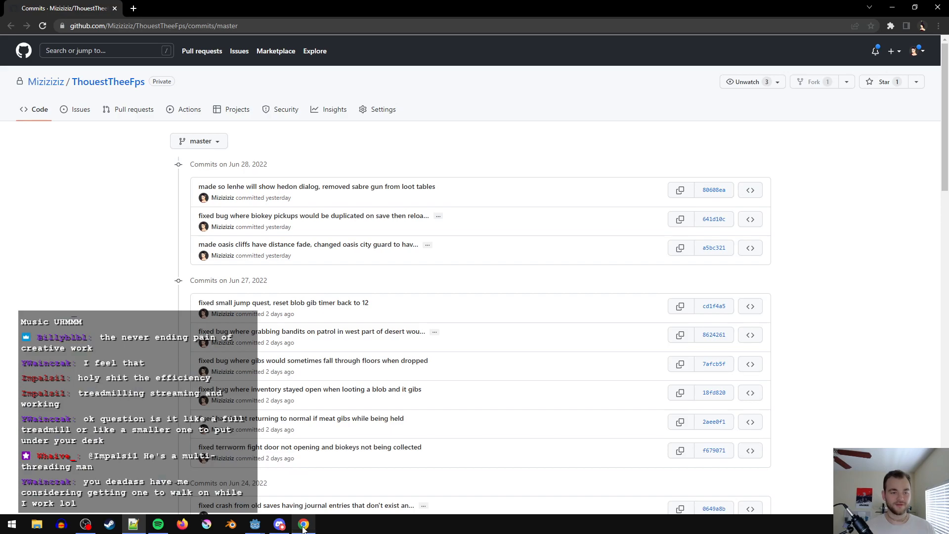
click(134, 9)
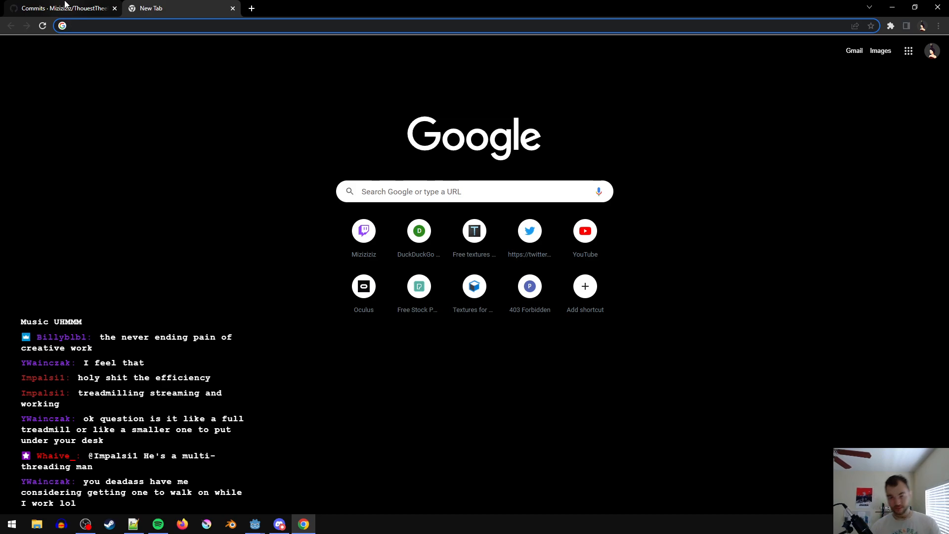
text(urevp)
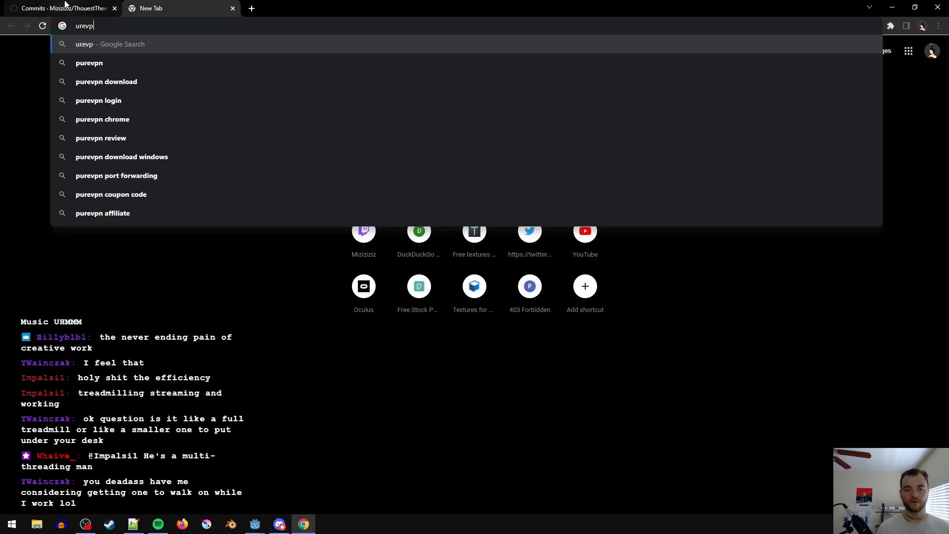
key(Return)
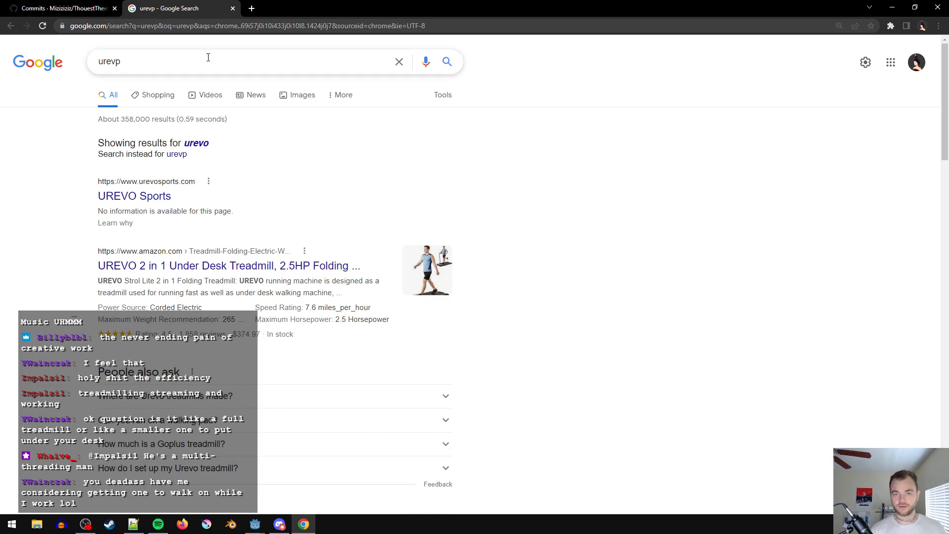
click(194, 148)
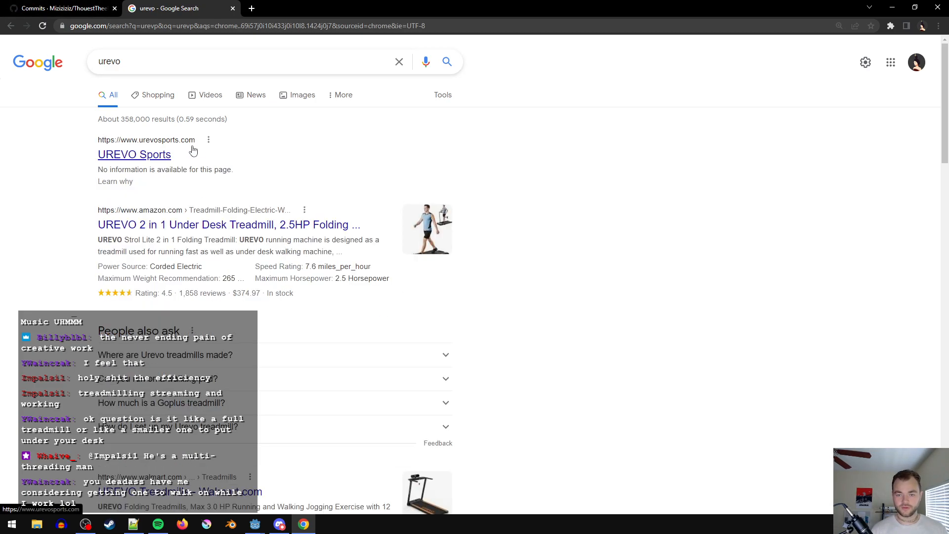
click(218, 225)
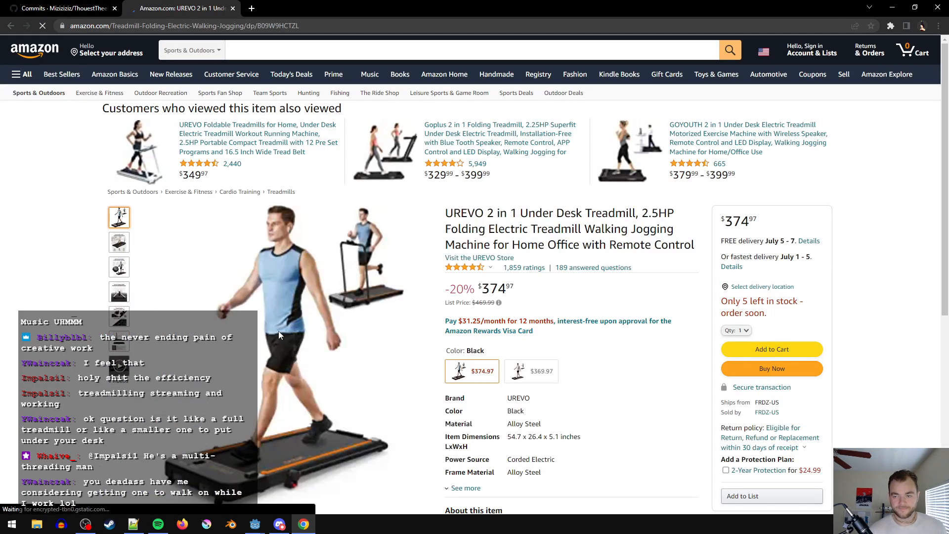
scroll(277, 346, down, 2)
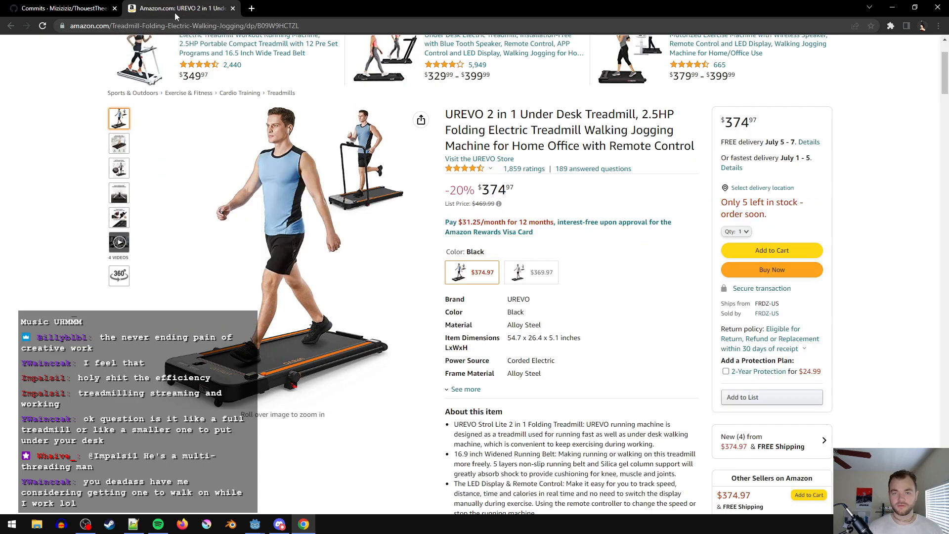
- Close the Amazon treadmill page, return to Notepad++, and mark "aim assist" in the feature list with an X
click(233, 8)
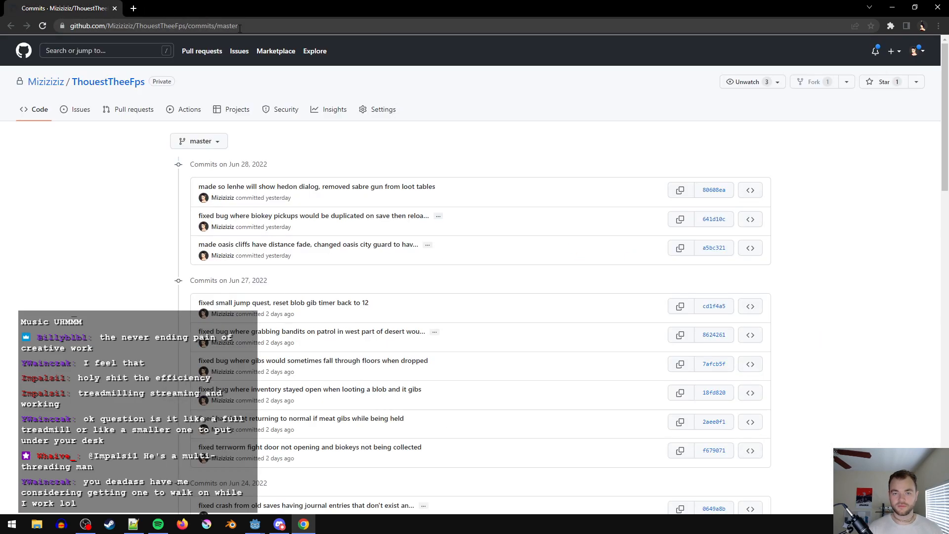
click(894, 8)
key(ctrl+End)
click(763, 53)
click(744, 70)
text(X)
- Insert "whenever you move the mouse I" before "apply a slight force" in the aim assist explanation
click(284, 347)
click(347, 375)
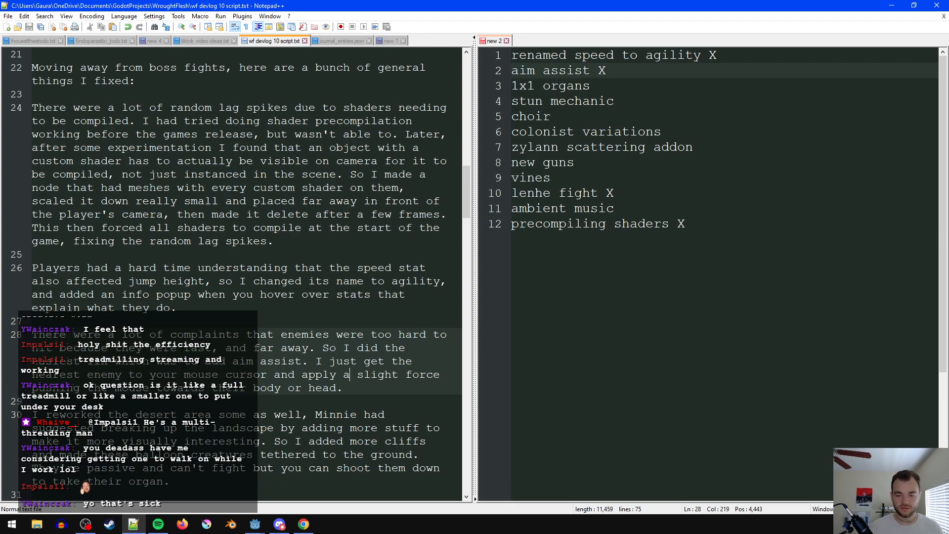
click(380, 390)
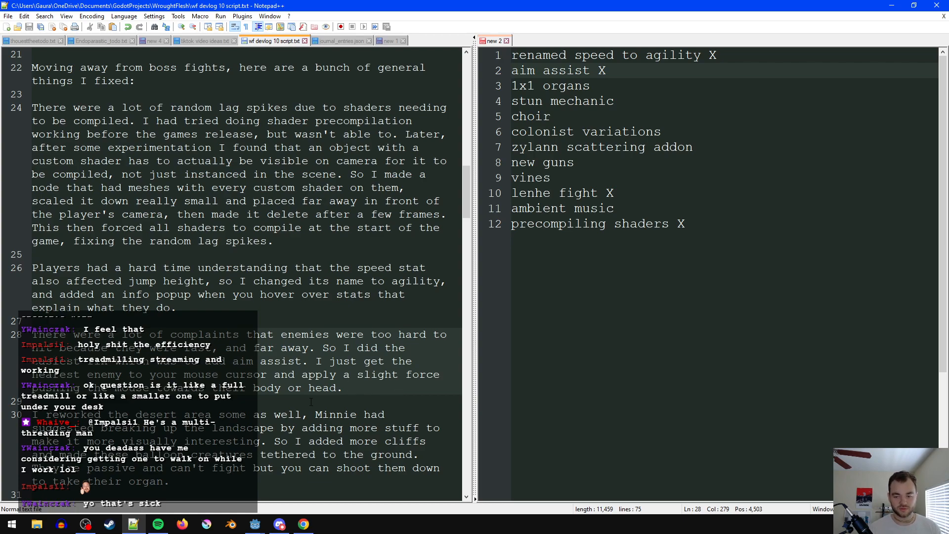
click(303, 376)
text(whenever you)
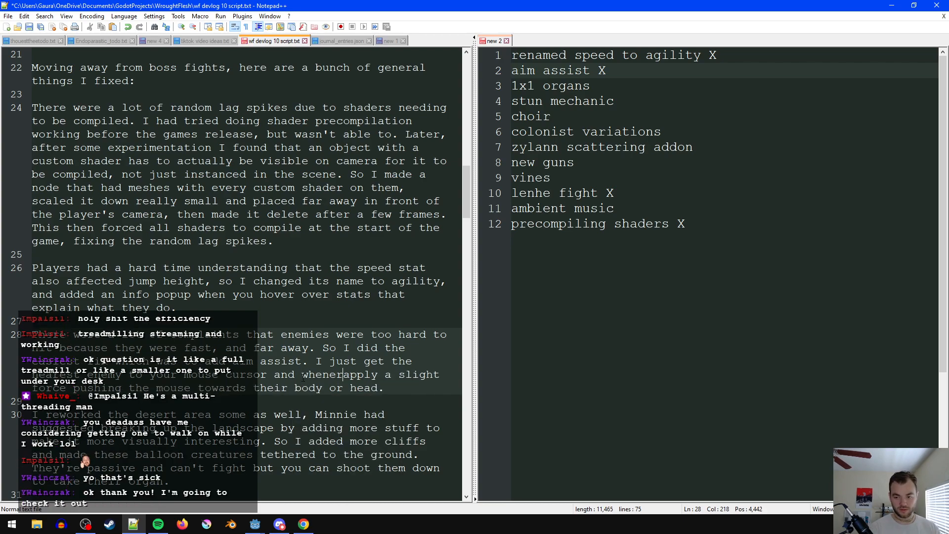
text( move the mouse )
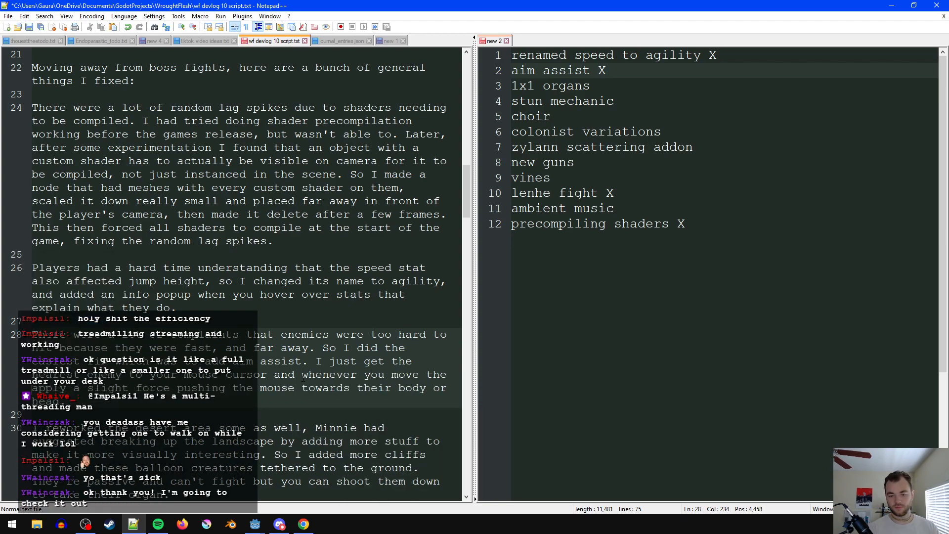
text(I)
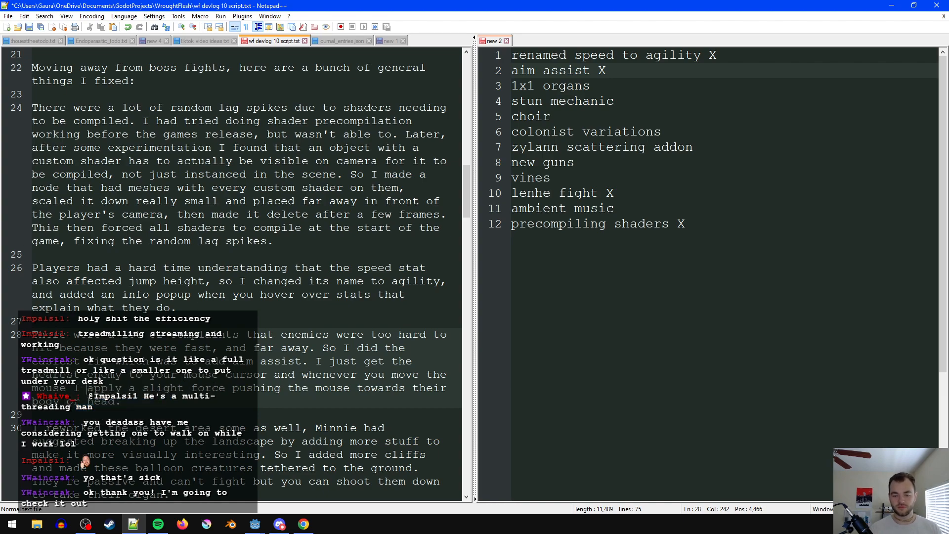
- Reword "I apply a slight force" as "a slight force is applied" in the aim assist sentence
key(ctrl+shift+Right)
key(ctrl+shift+Right)
key(ctrl+shift+Right)
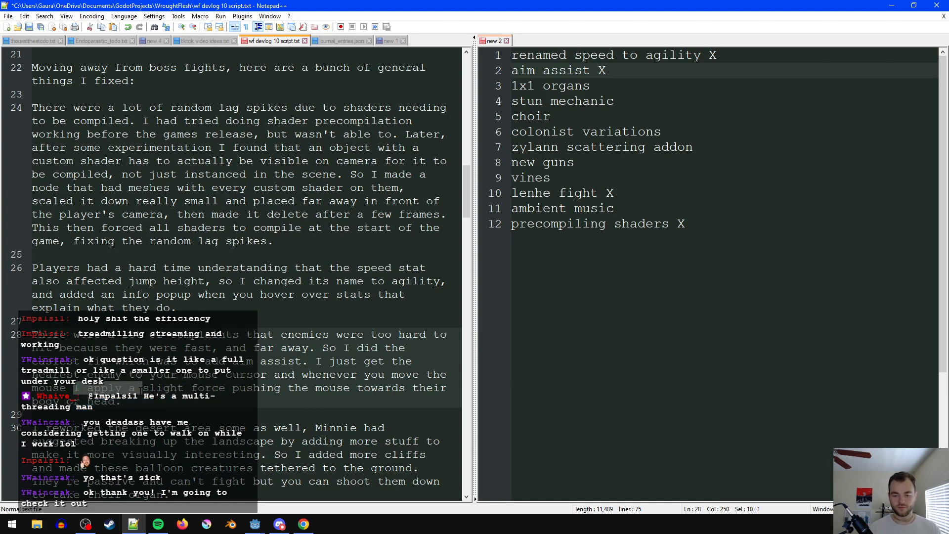
key(Delete)
click(156, 388)
key(ctrl+Left)
key(ctrl+Left)
text(a)
key(ctrl+Right)
key(ctrl+Right)
text(is applied)
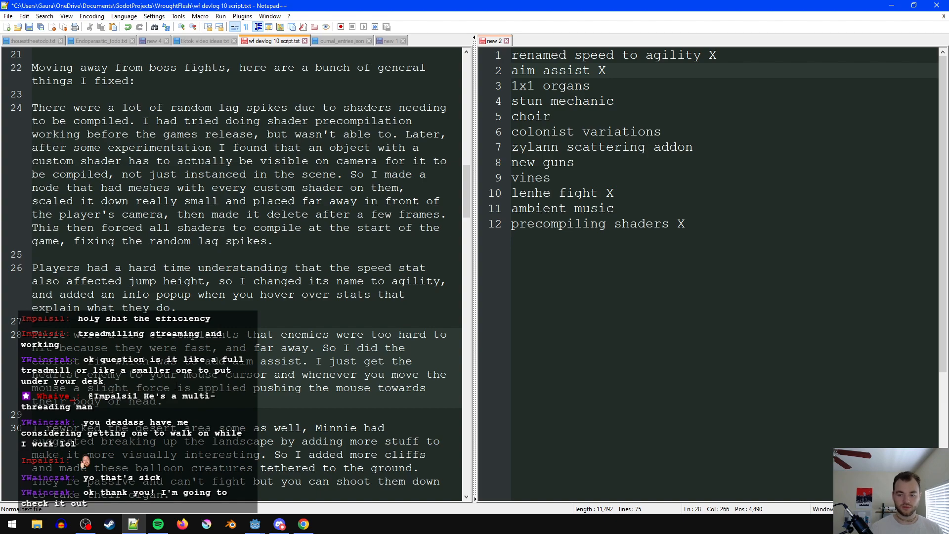
- Replace "their" before "body or head" with "that enemy's" and save the script
click(341, 399)
double_click(60, 402)
text(that enemies)
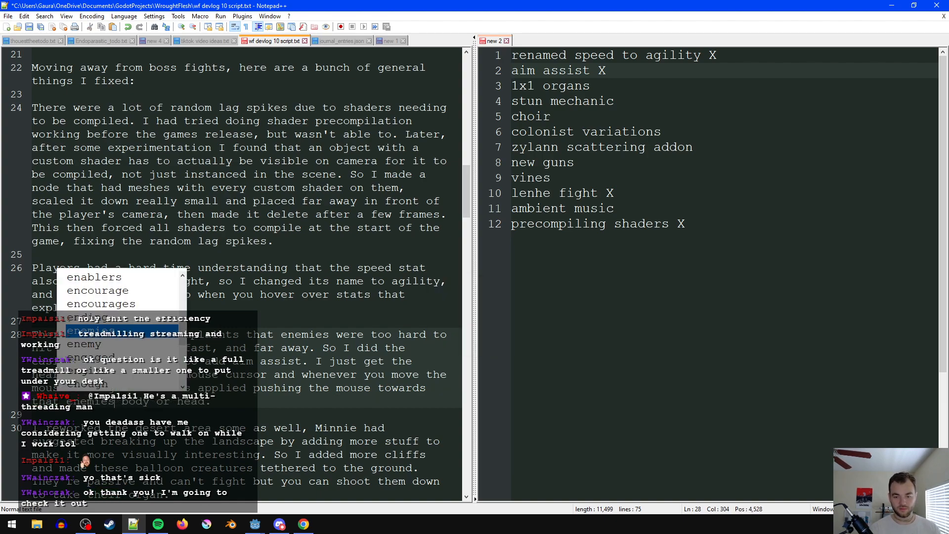
key(BackSpace)
key(BackSpace)
key(BackSpace)
text(y's)
click(95, 414)
key(ctrl+s)
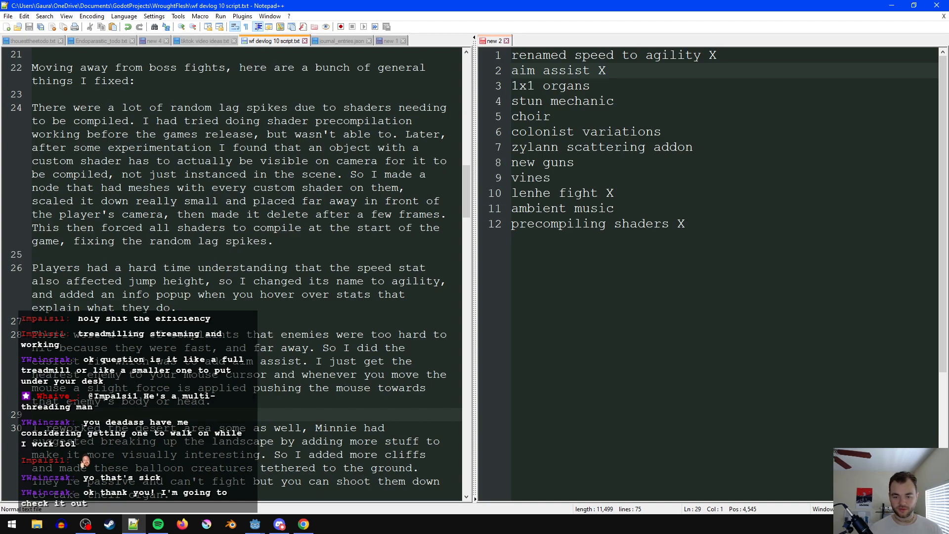
- Remove "I just get the nearest enemy to your mouse cursor and" and start the sentence with a capitalized "Whenever"
drag(359, 375, 335, 379)
click(317, 374)
key(Left)
key(shift+Up)
text(W)
click(319, 357)
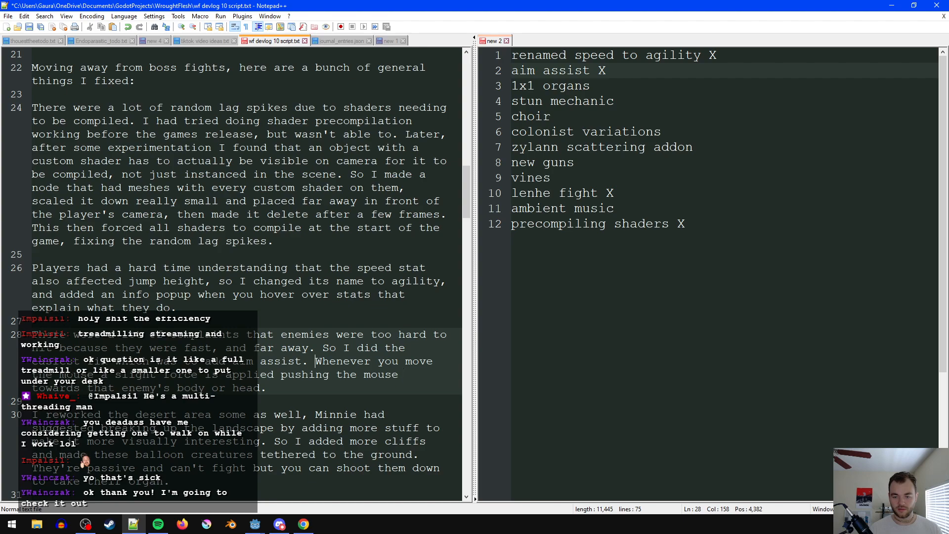
- Introduce the aim assist sentence with "The way it works is" and make the following "whenever" lowercase
key(ctrl+Right)
key(ctrl+Right)
key(ctrl+Right)
key(ctrl+Right)
key(ctrl+Right)
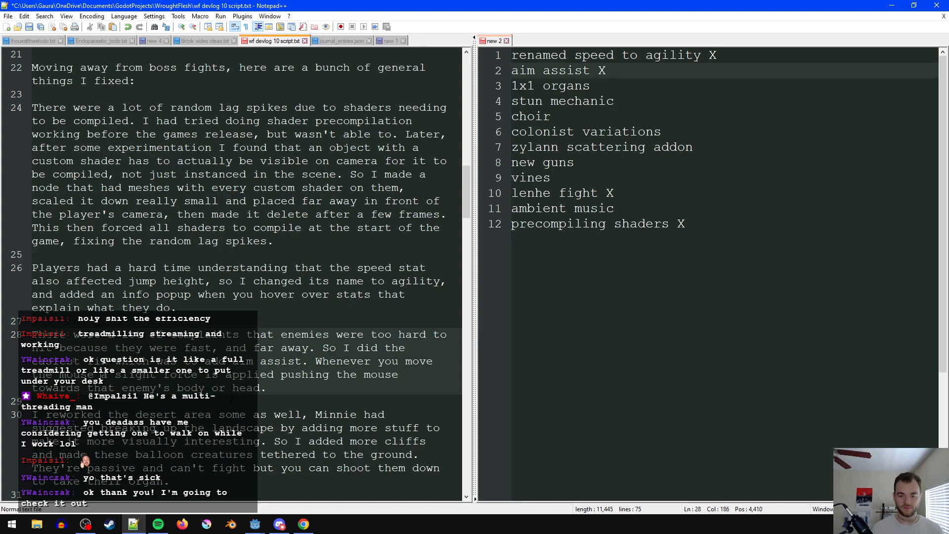
click(316, 362)
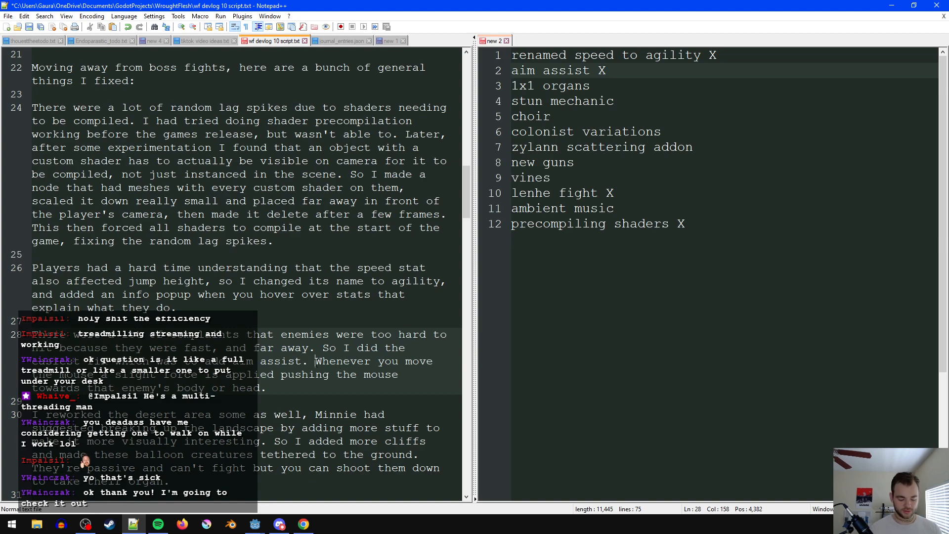
text(The way it works is)
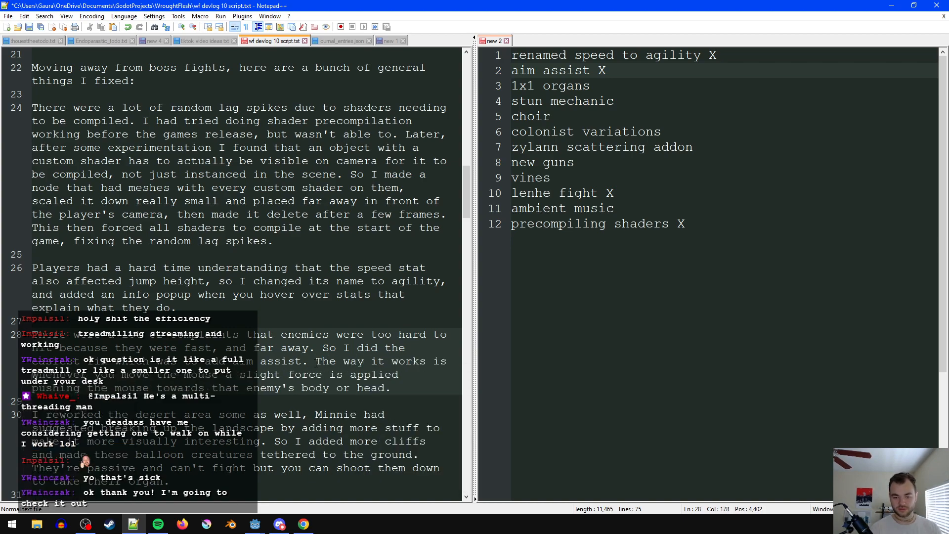
key(BackSpace)
text(w)
click(288, 374)
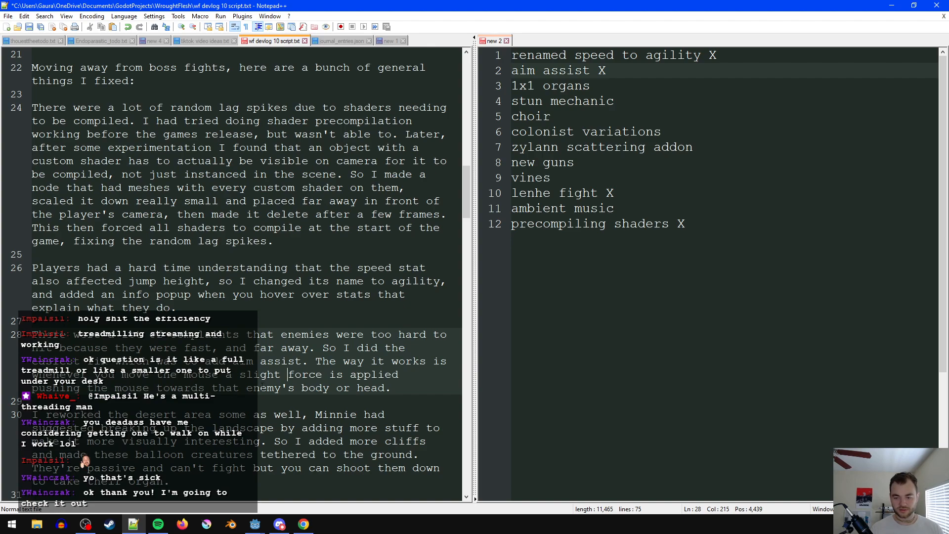
- Insert "it gets the nearest enemy to the cursor and applies" before "a slight force"
click(226, 377)
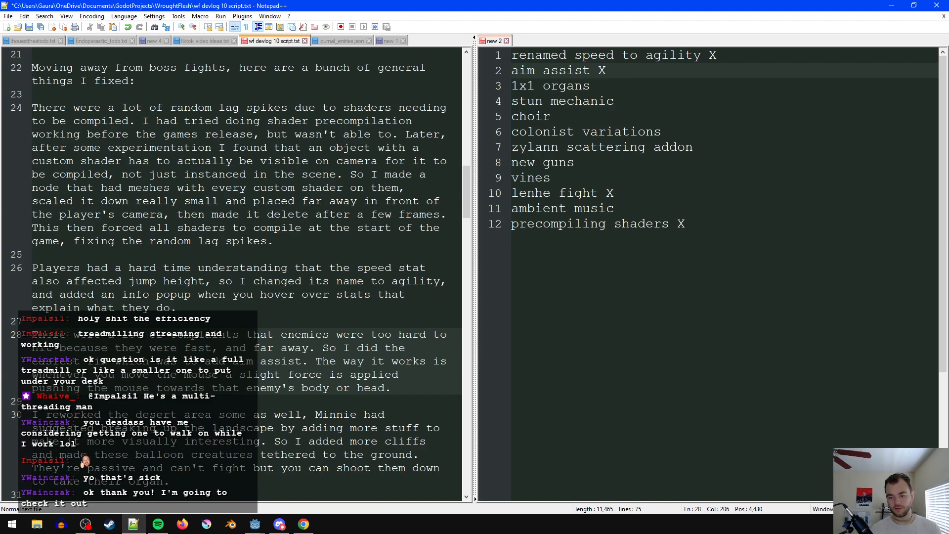
text(it gets the neare)
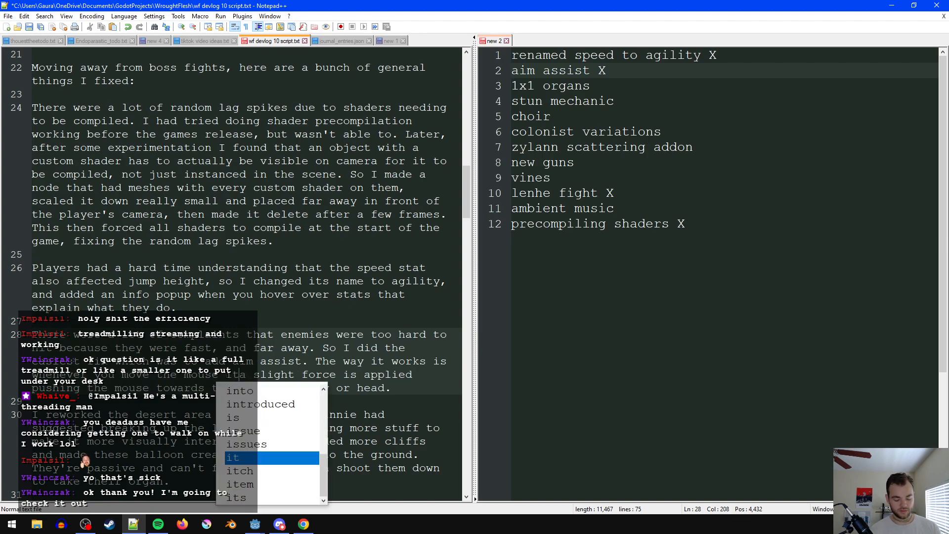
text(st ne)
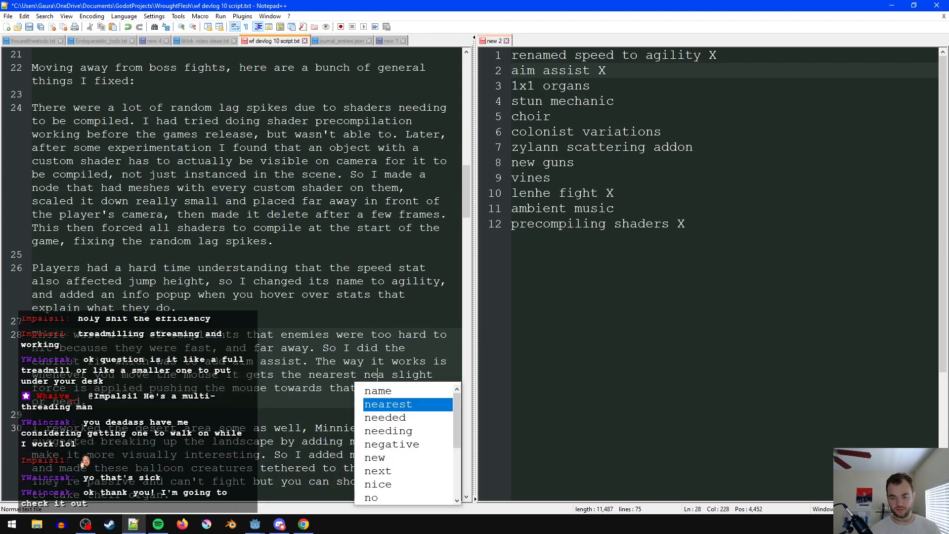
key(BackSpace)
key(BackSpace)
text(enemy to the curs)
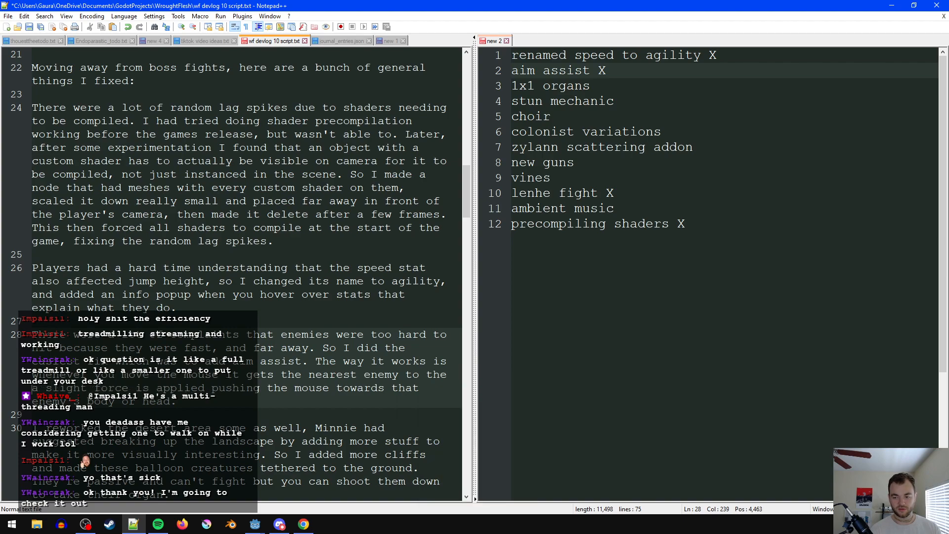
text(or and applies)
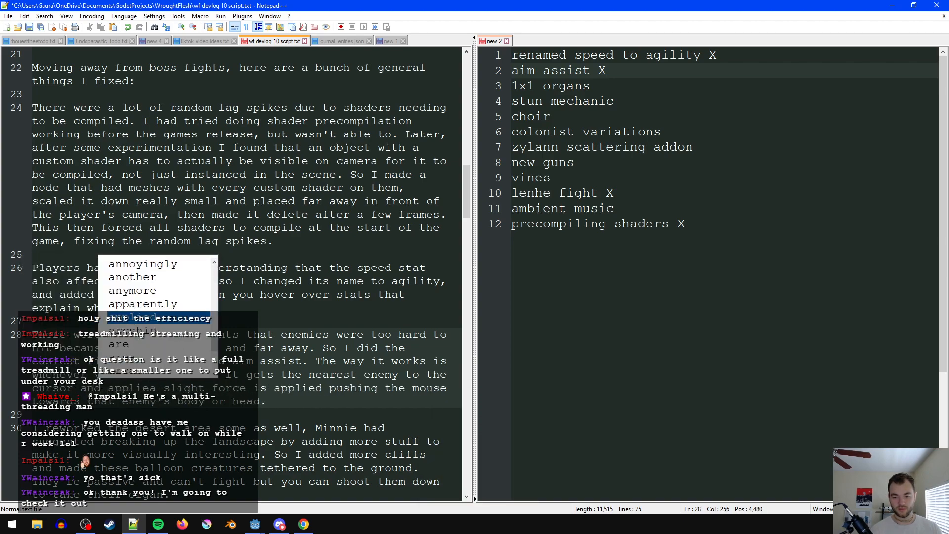
- Delete the leftover "is applied" after "a slight force" in the aim assist sentence
key(shift+Right)
key(shift+Right)
key(shift+Right)
key(shift+Right)
key(shift+Right)
key(shift+Right)
key(shift+Right)
key(shift+Right)
key(shift+Right)
key(shift+Right)
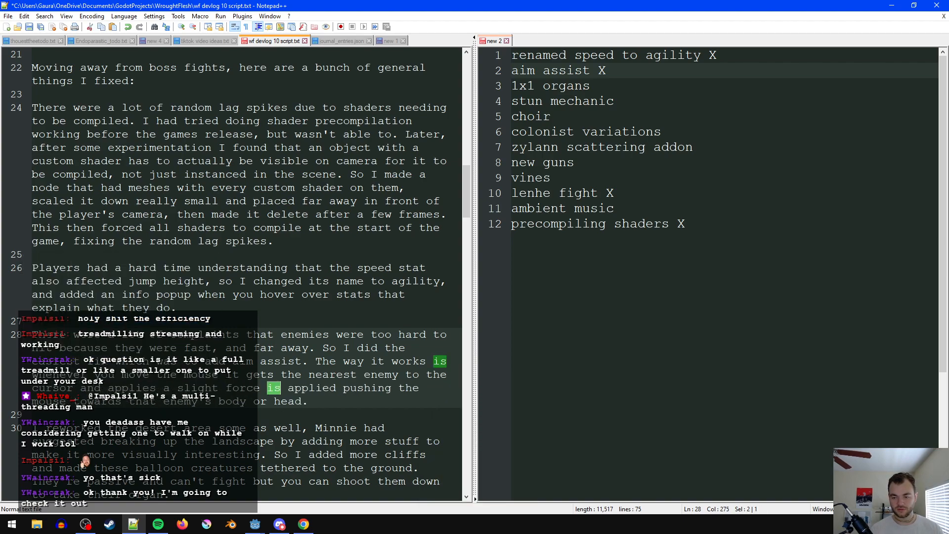
key(BackSpace)
key(BackSpace)
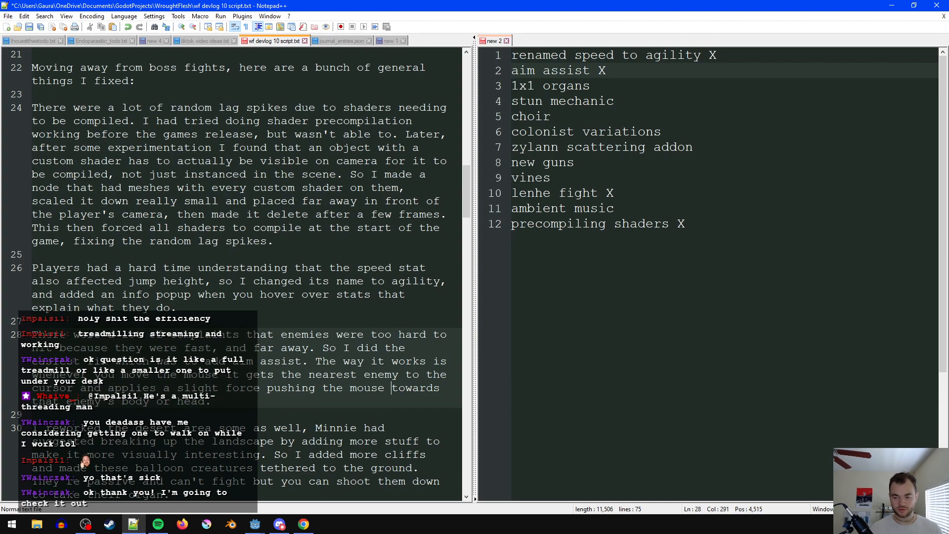
- Change "pushing the mouse" to "pushing the cursor" in the aim assist sentence and save the script
key(BackSpace)
key(BackSpace)
key(BackSpace)
key(BackSpace)
key(BackSpace)
key(BackSpace)
text(curso)
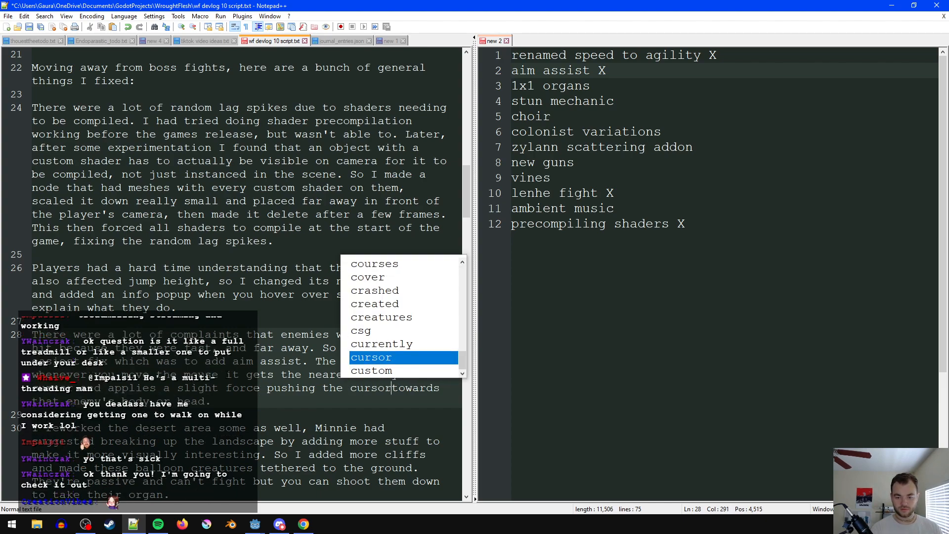
text(r)
key(ctrl+s)
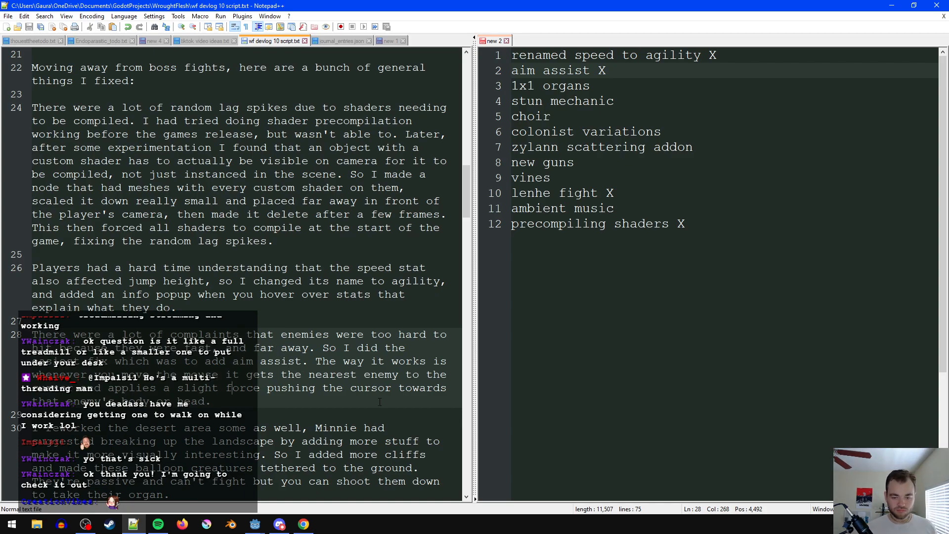
- Switch to Godot, pause the music playing in Spotify, and run the WroughtFlesh project
scroll(344, 400, down, 2)
key(Down)
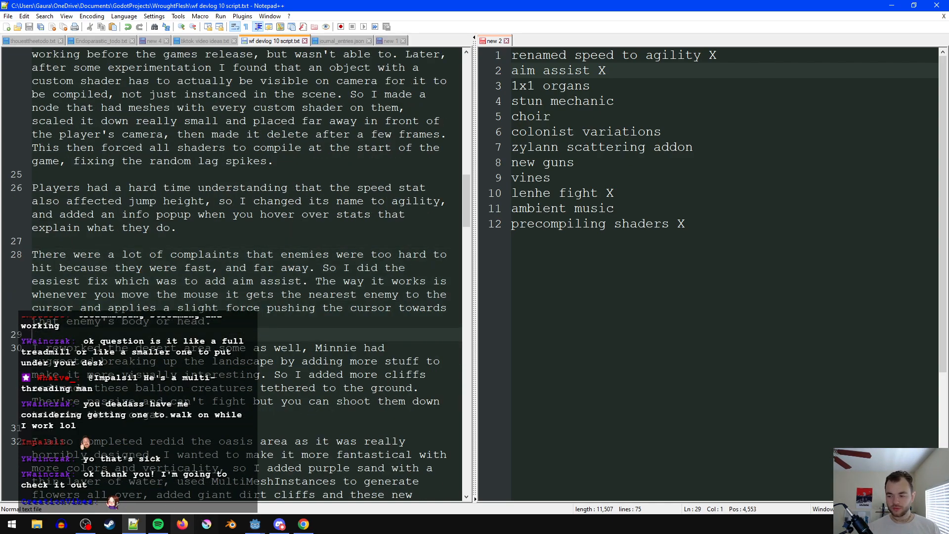
click(254, 523)
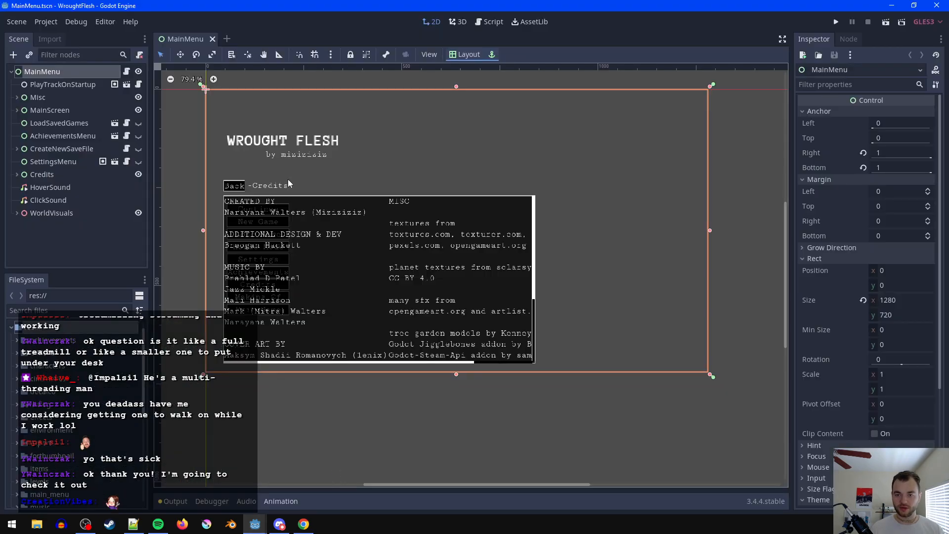
mouse_move(158, 522)
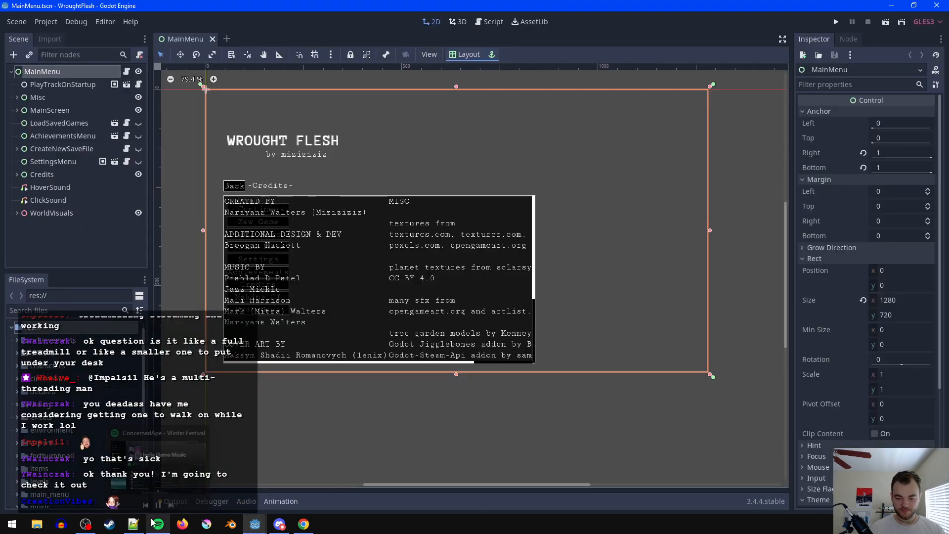
click(159, 503)
scroll(399, 183, up, 1)
scroll(496, 212, down, 3)
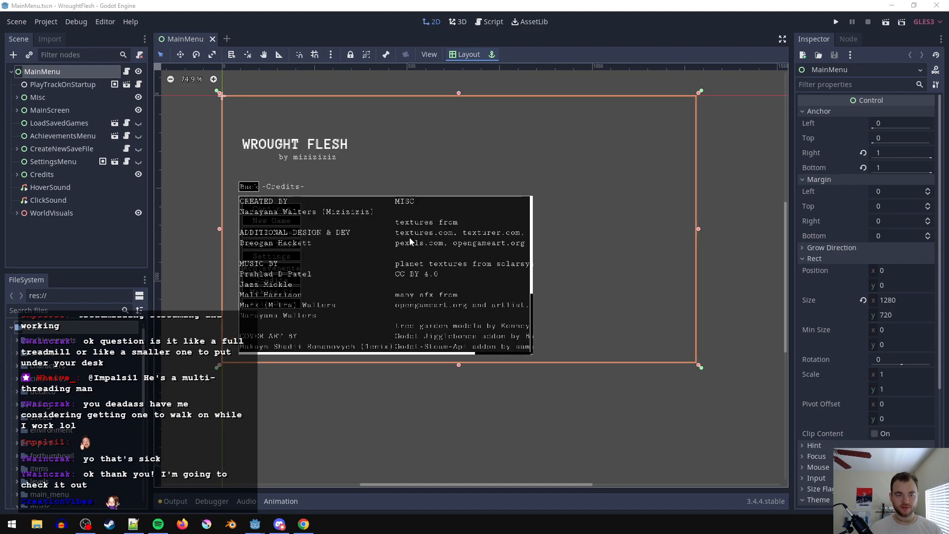
scroll(406, 235, up, 1)
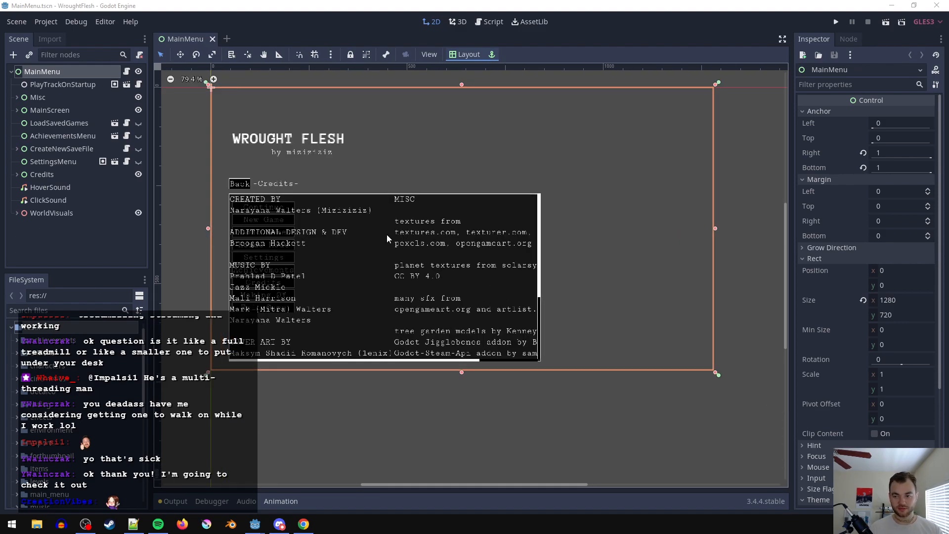
click(387, 236)
key(ctrl+s)
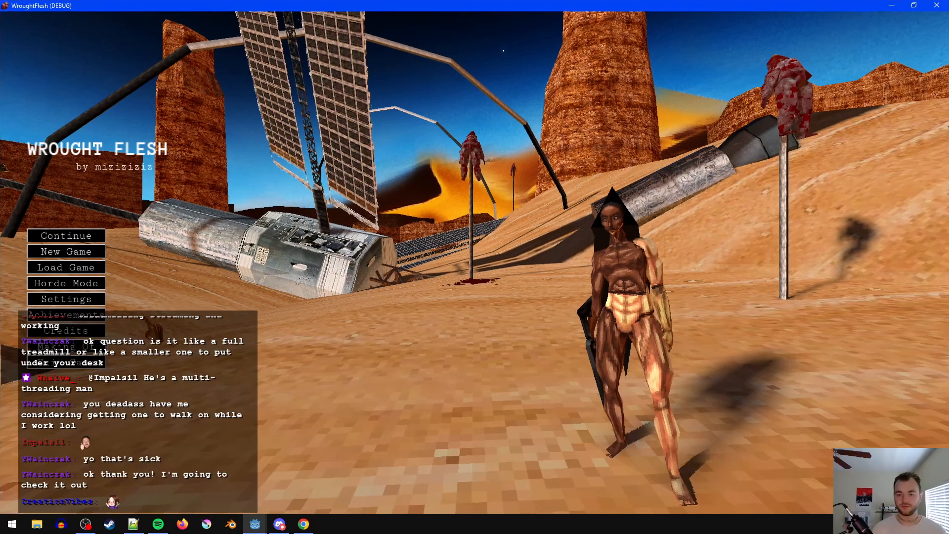
- Raise the music volume in the game's audio settings and return to the main menu
click(66, 298)
click(99, 226)
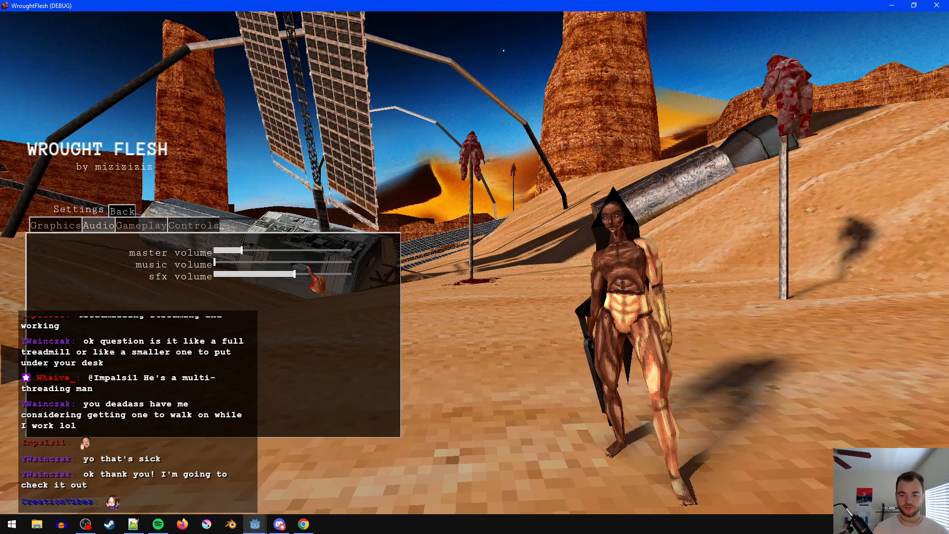
click(328, 264)
click(121, 211)
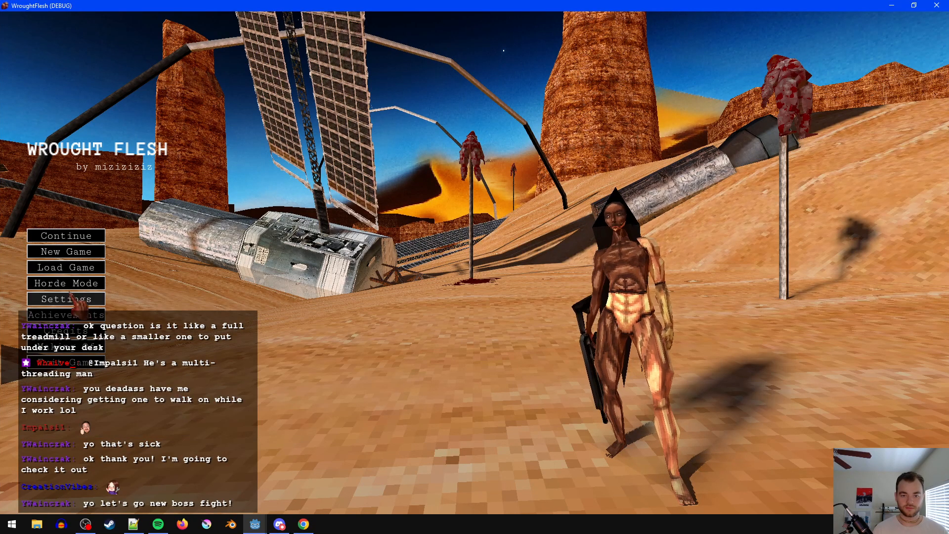
- Load the terraworm_fight saved game from the game's main menu
click(66, 267)
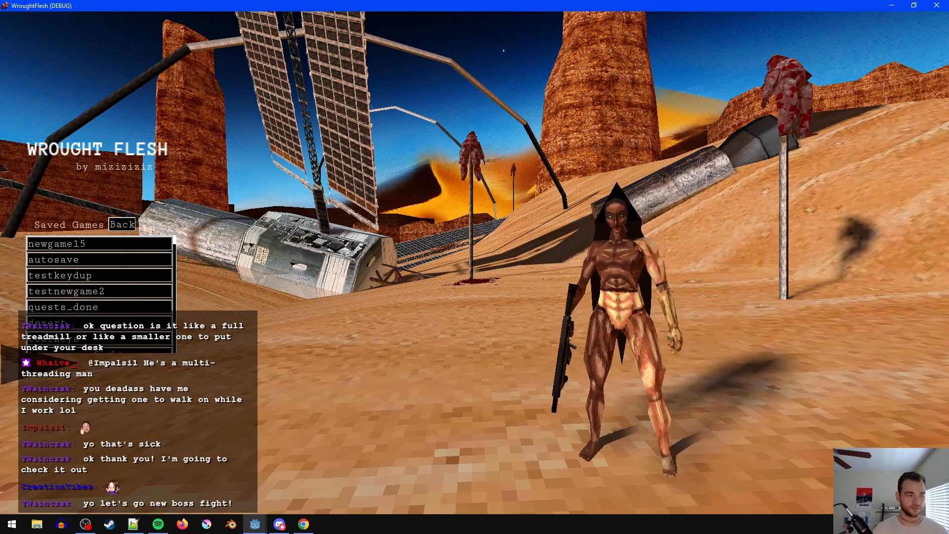
key(alt+Tab)
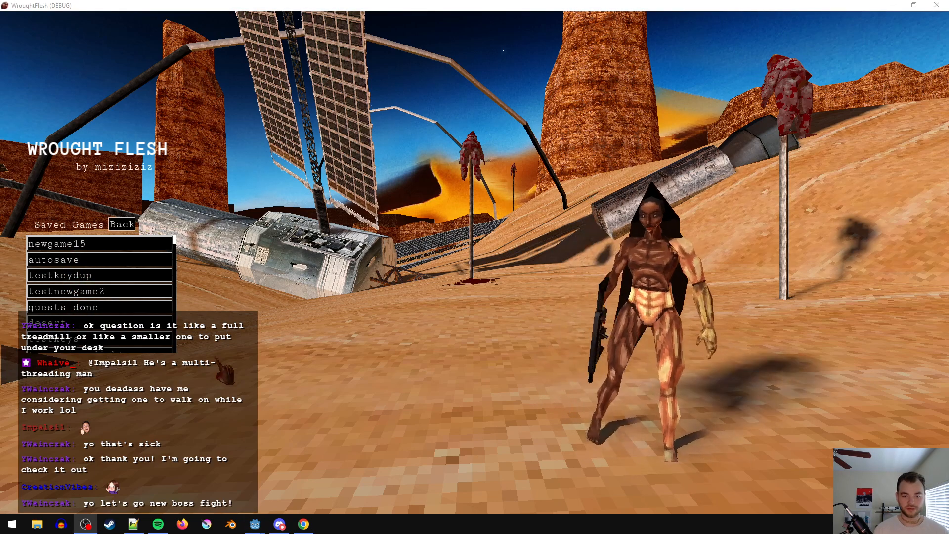
scroll(97, 300, down, 3)
scroll(97, 300, down, 1)
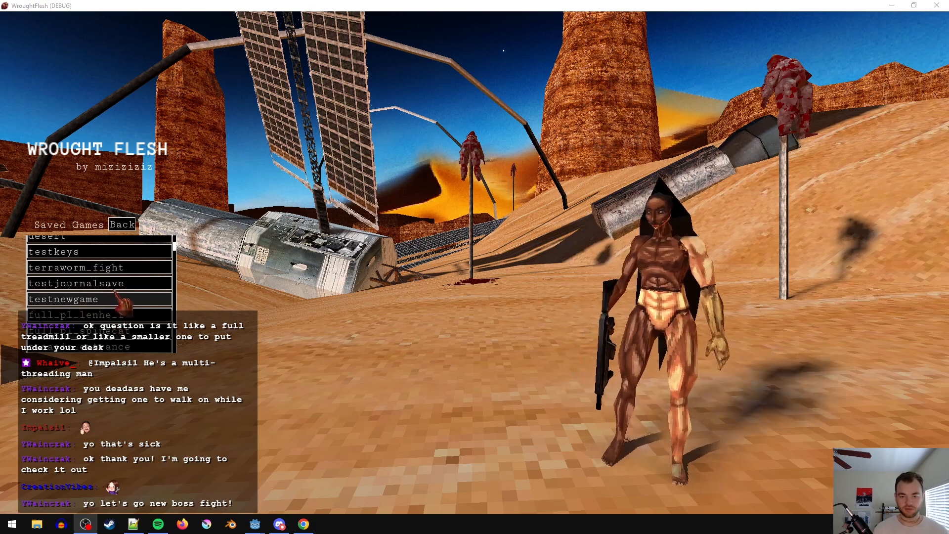
click(154, 277)
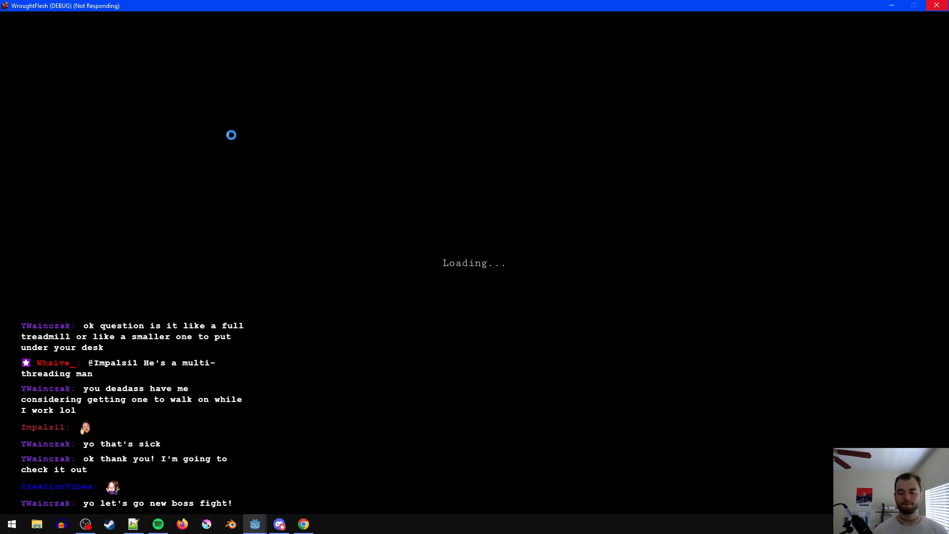
mouse_move(254, 523)
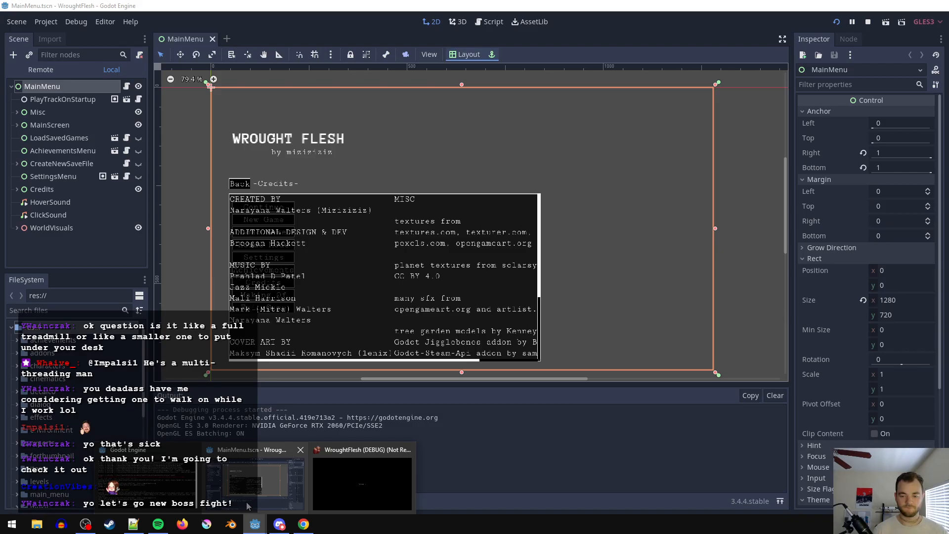
- Equip the SMG, check the vault entrance and the area around the save point, and close the game
key(1)
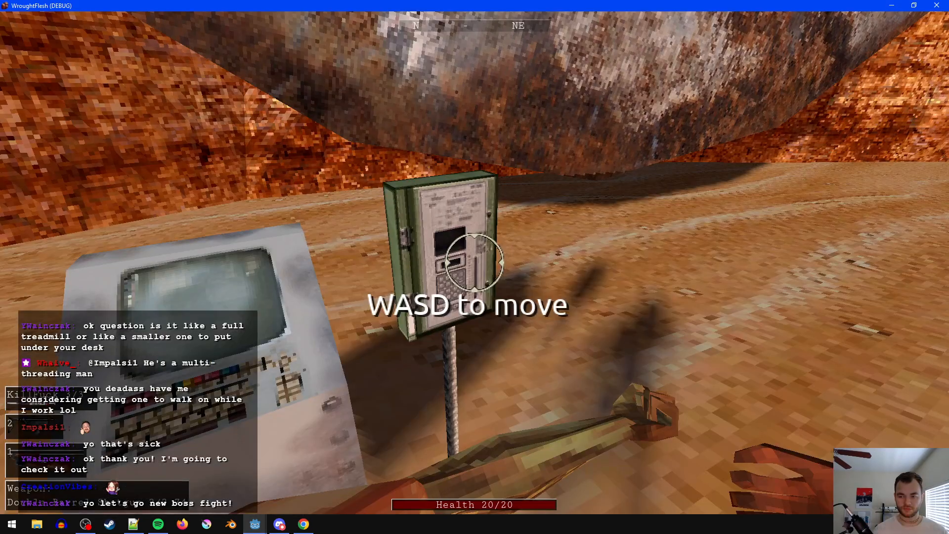
key(2)
key(w)
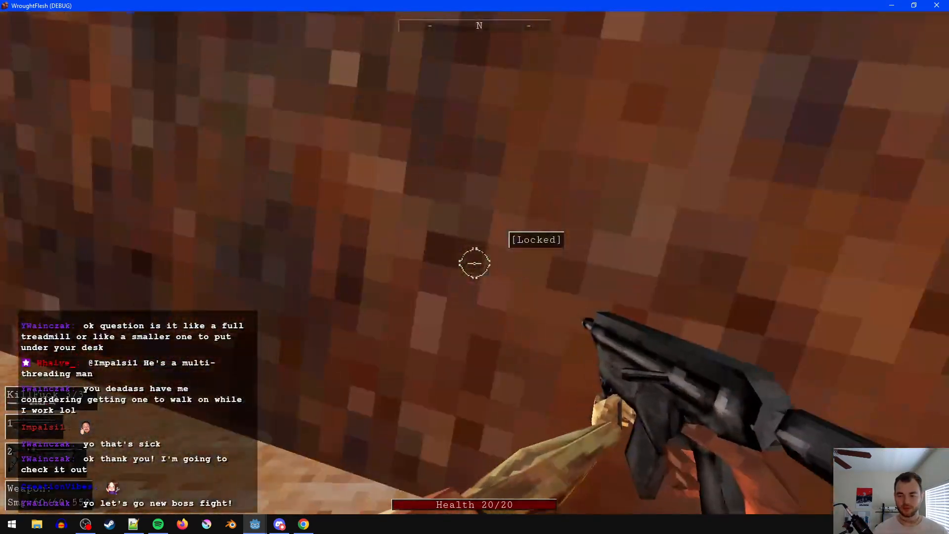
key(s)
key(w)
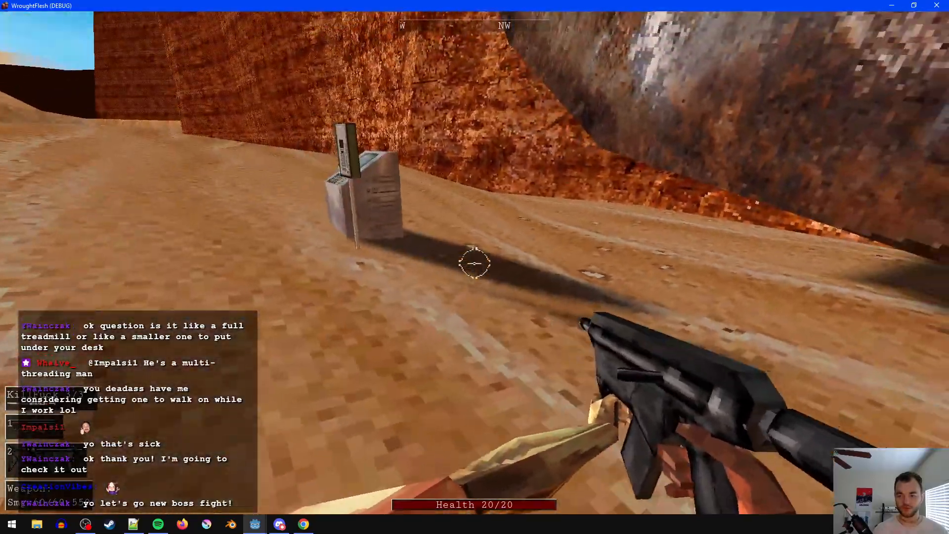
key(w)
key(s)
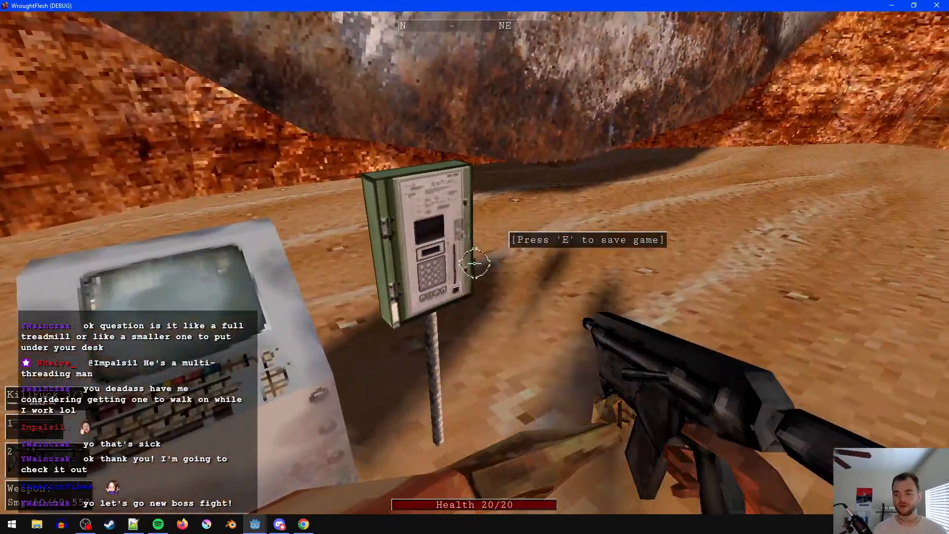
key(w)
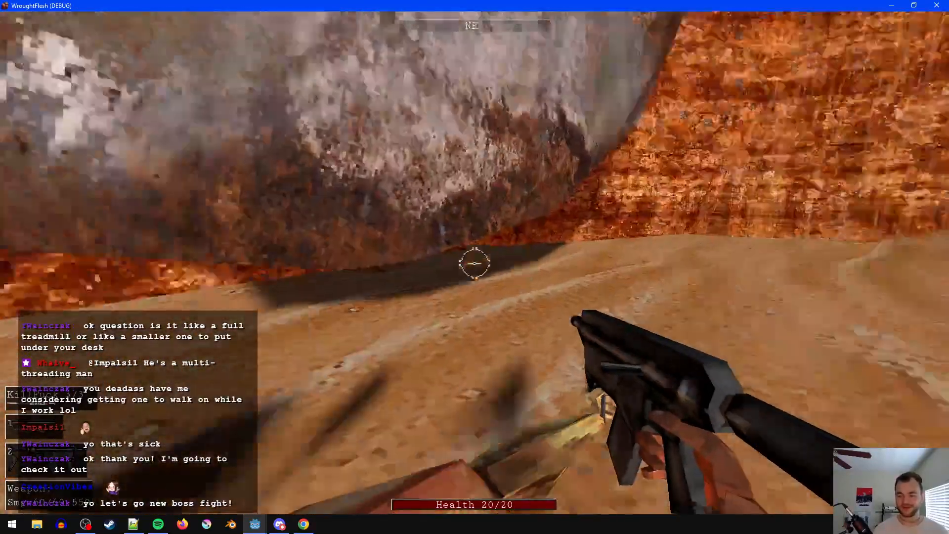
key(w)
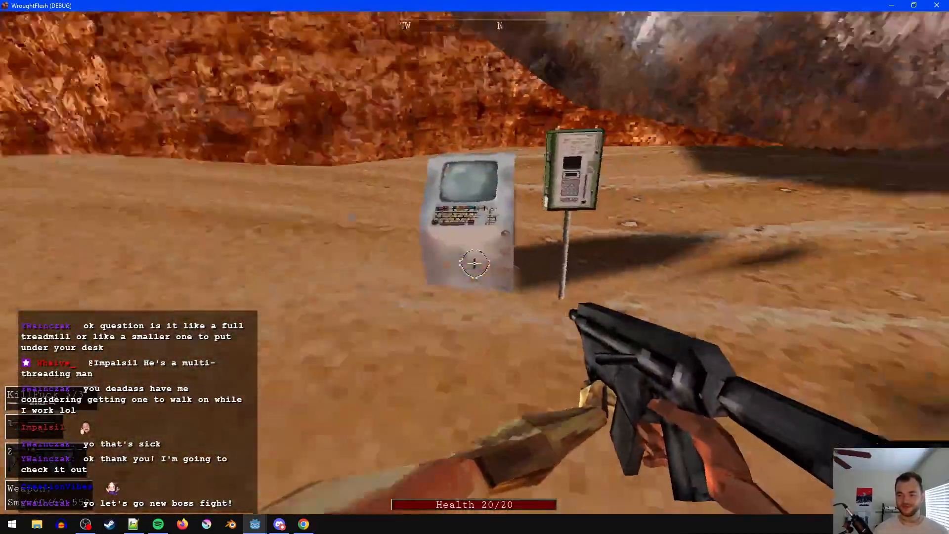
key(Escape)
click(946, 6)
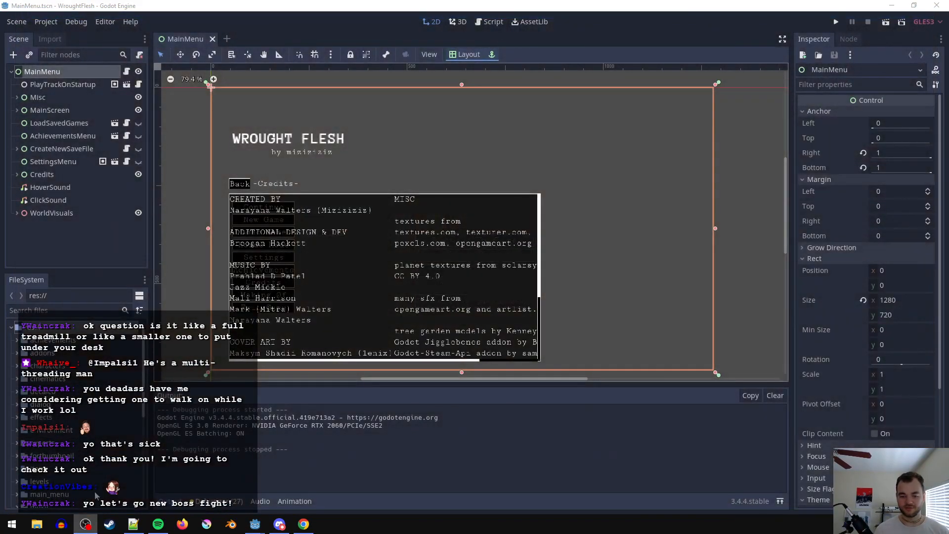
- Open WroughtFlesh's saved_games folder under Godot's app_userdata in %APPDATA% and move its window over the Notepad++ script
click(138, 527)
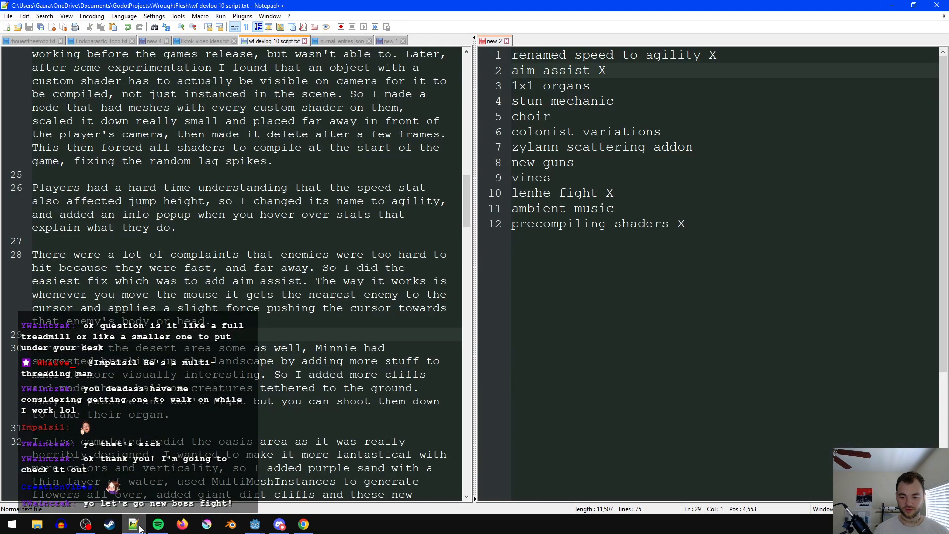
click(714, 225)
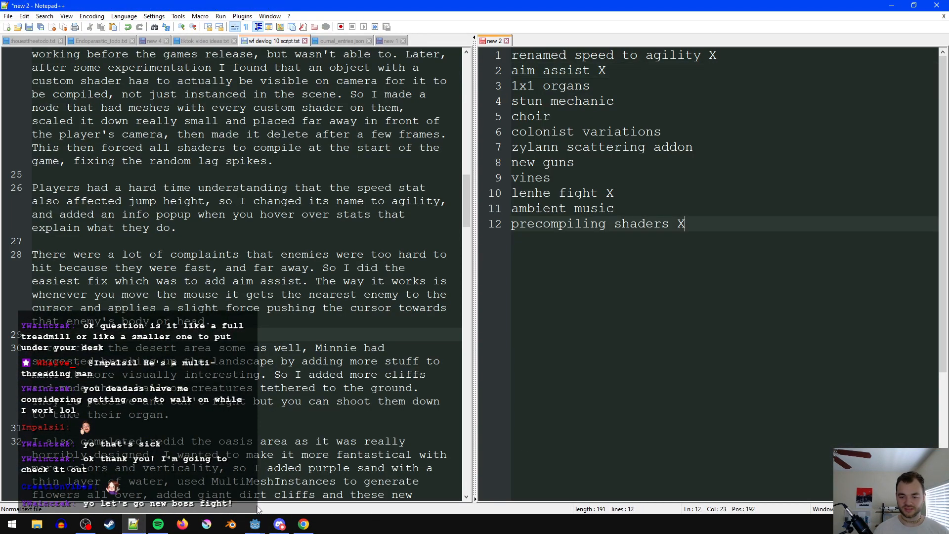
key(super)
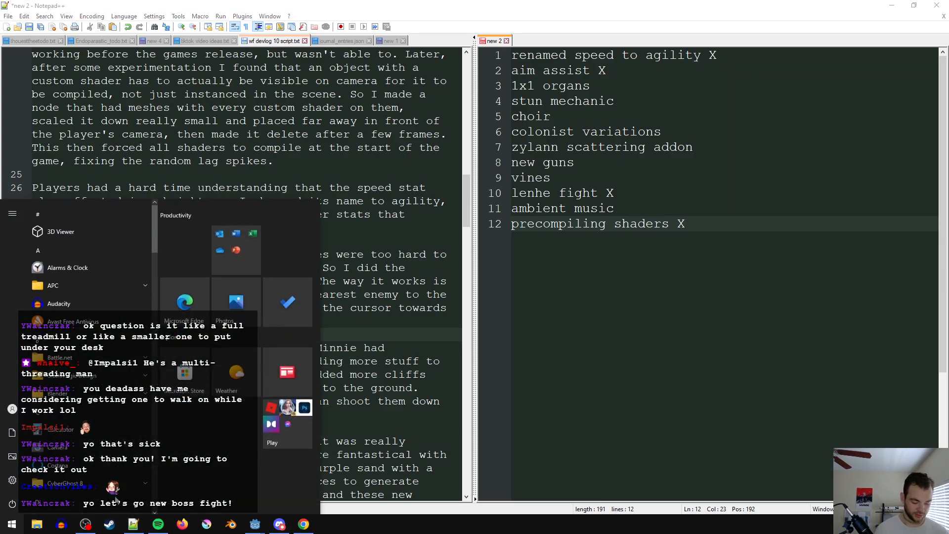
text(%APPDATA%)
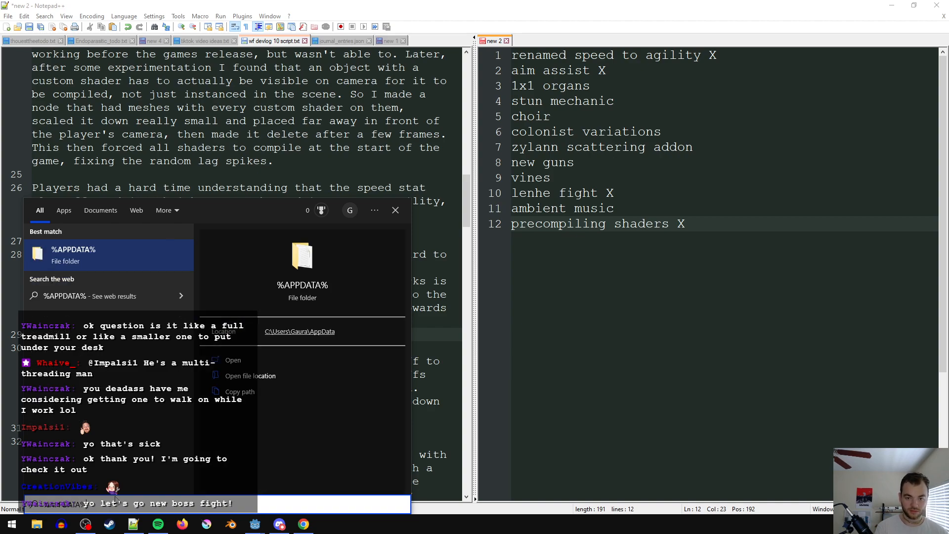
key(Return)
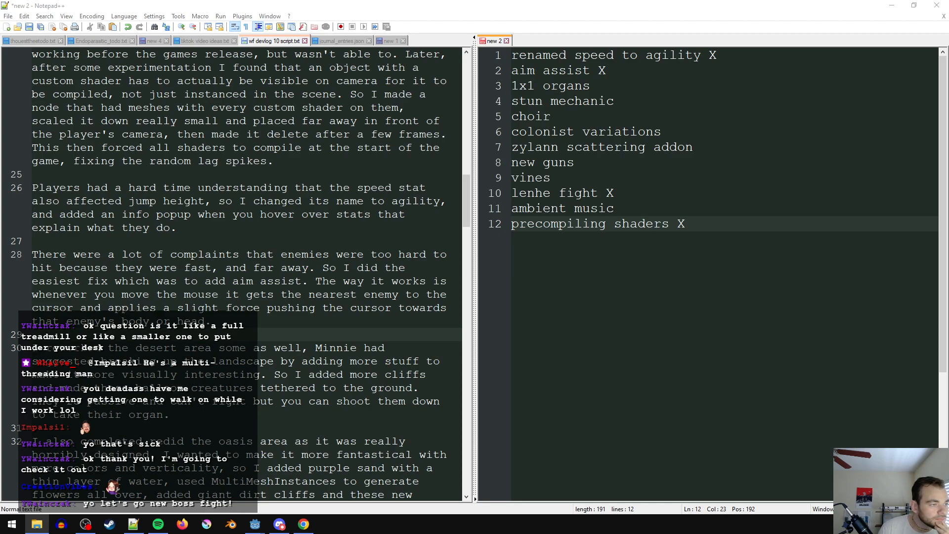
drag(0, 118, 317, 84)
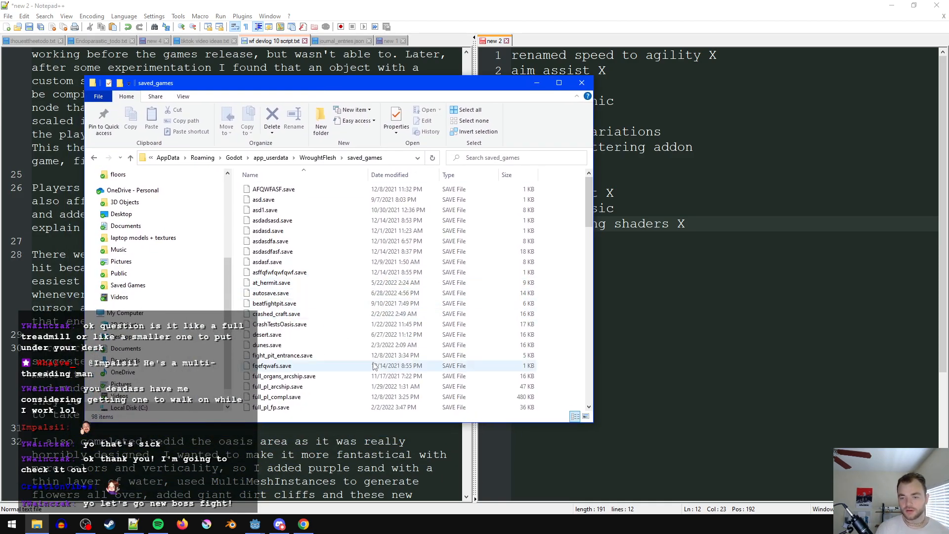
- Open terraworm_fight.save from the saved_games folder in Notepad++
scroll(374, 359, down, 1)
scroll(373, 357, down, 10)
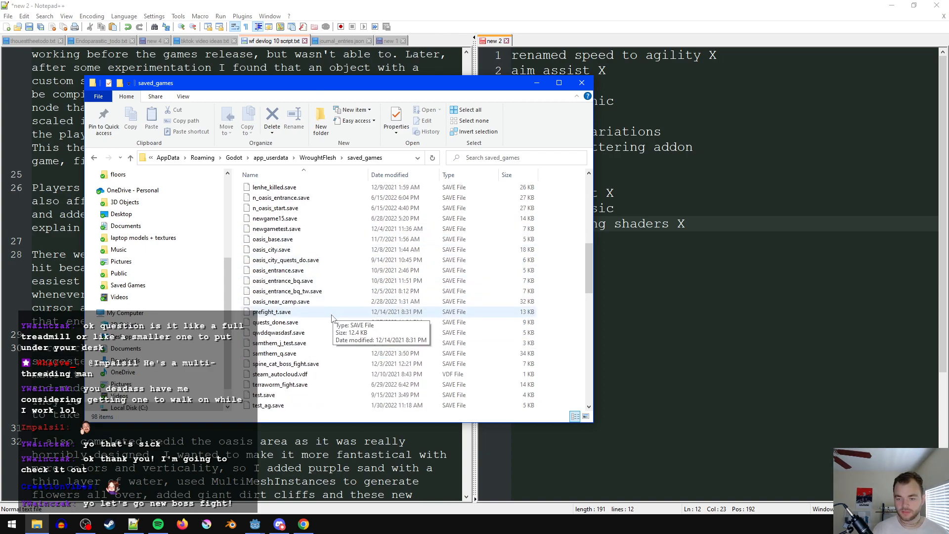
double_click(317, 322)
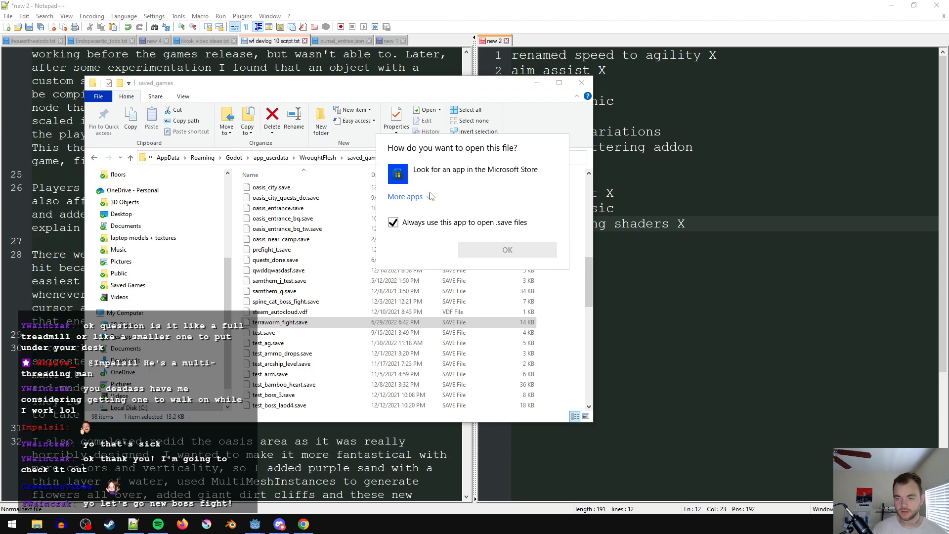
click(405, 197)
scroll(469, 319, down, 2)
scroll(468, 319, down, 2)
click(447, 244)
click(512, 374)
click(589, 118)
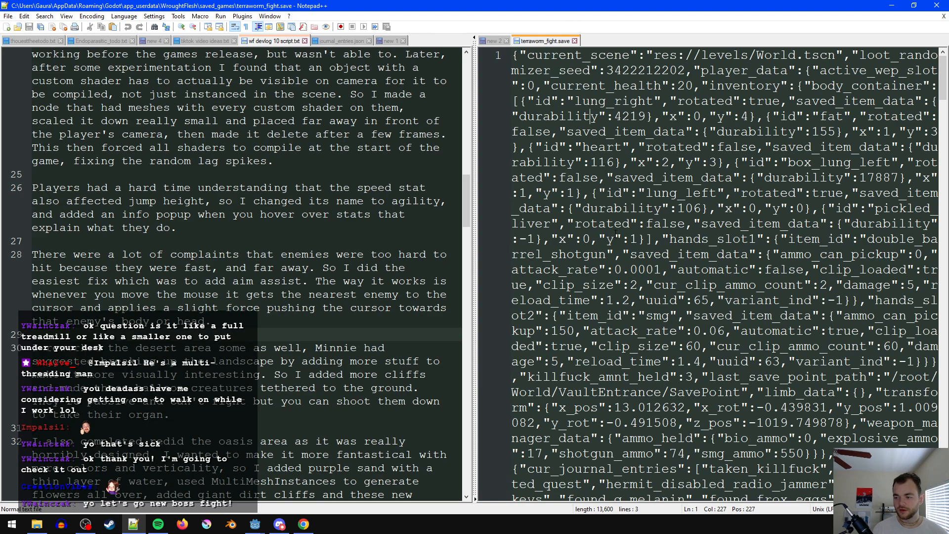
- Examine the journal entries and biokey conditions in the quest data of terraworm_fight.save
scroll(616, 233, down, 2)
click(630, 284)
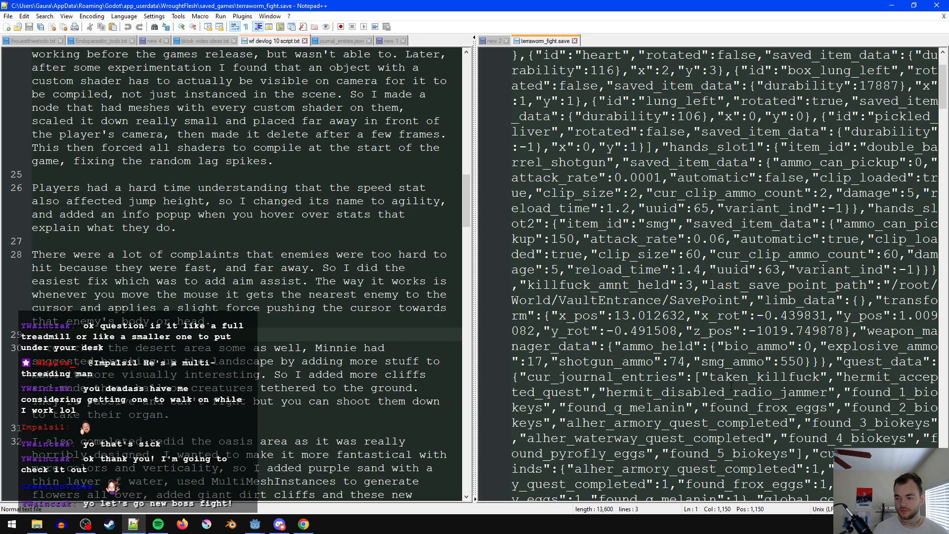
double_click(831, 438)
scroll(801, 415, down, 2)
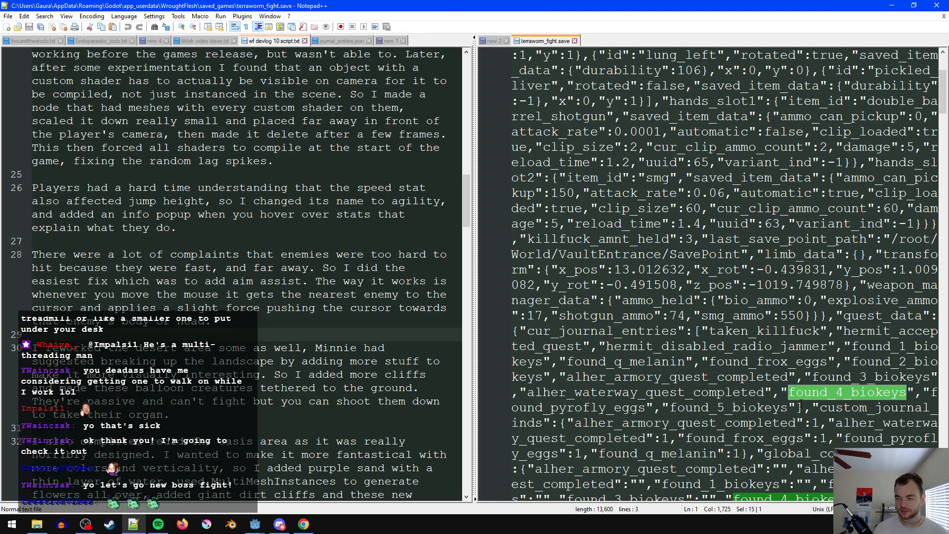
scroll(784, 398, down, 1)
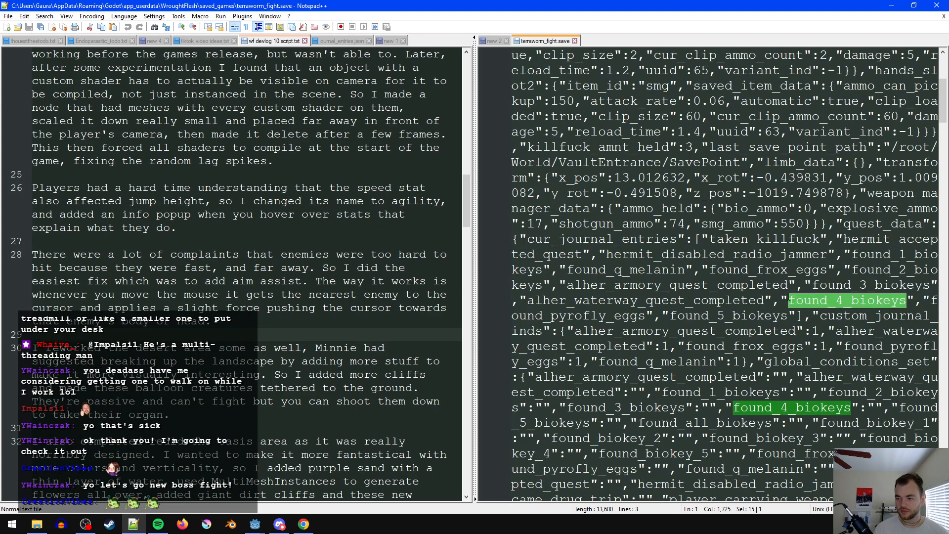
double_click(618, 241)
double_click(721, 316)
scroll(723, 327, up, 3)
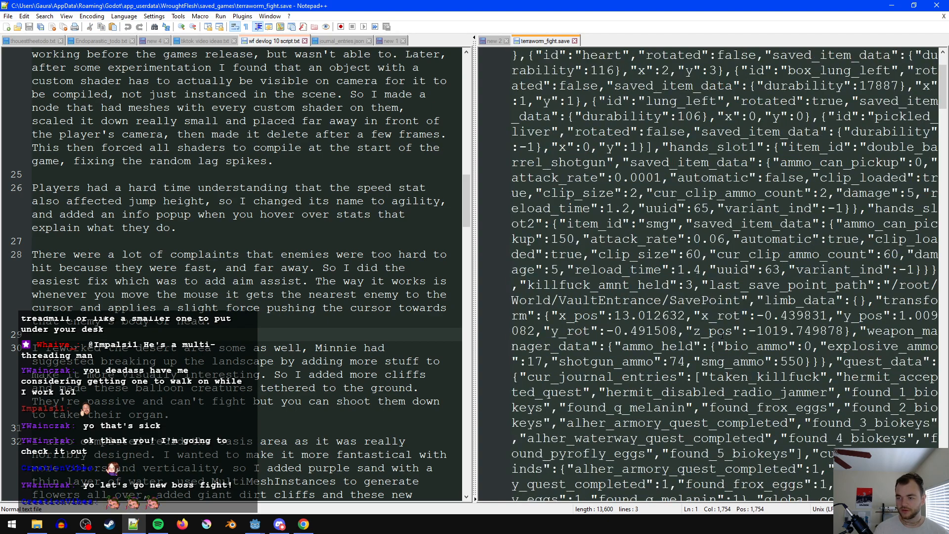
- Find "condition" in the save file and insert an empty quoted entry at the start of global_conditions_set
key(ctrl+f)
text(condition)
key(Return)
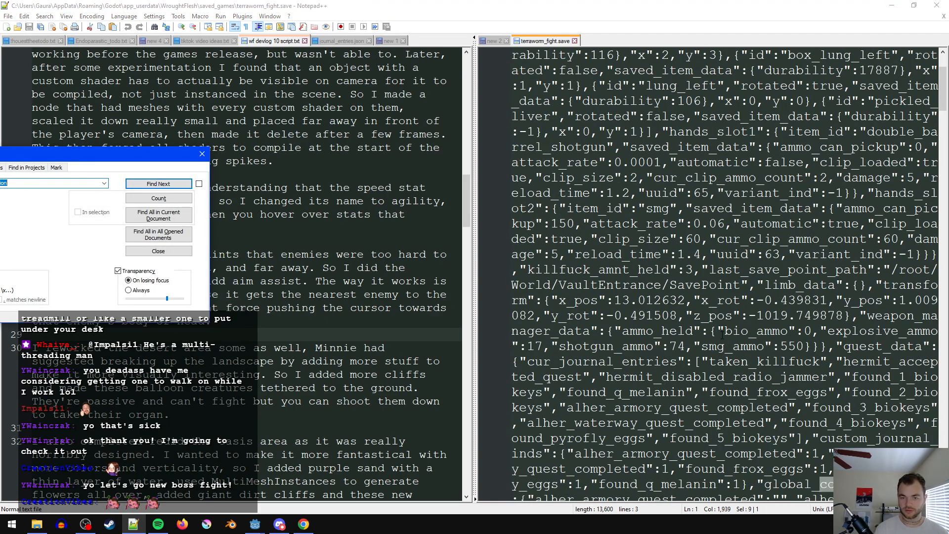
key(Escape)
scroll(722, 336, down, 1)
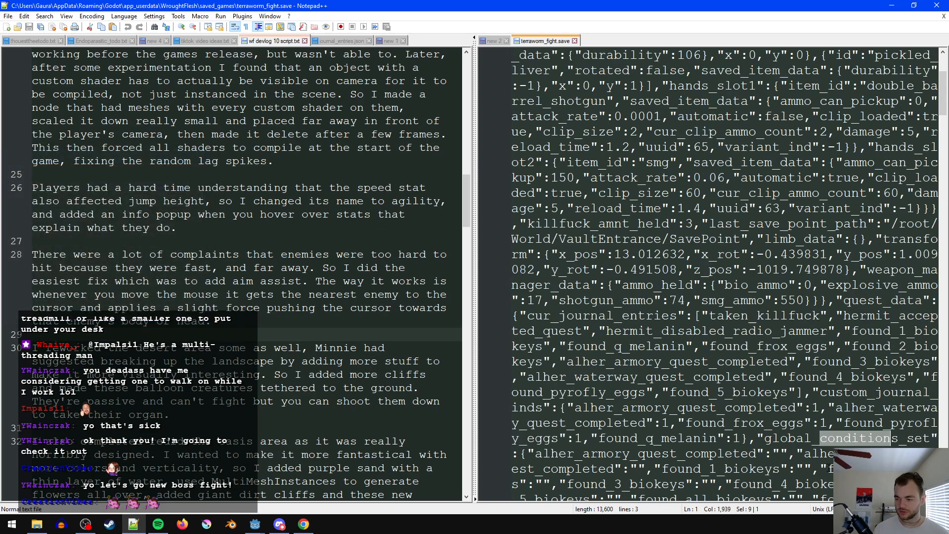
double_click(844, 441)
scroll(844, 444, down, 2)
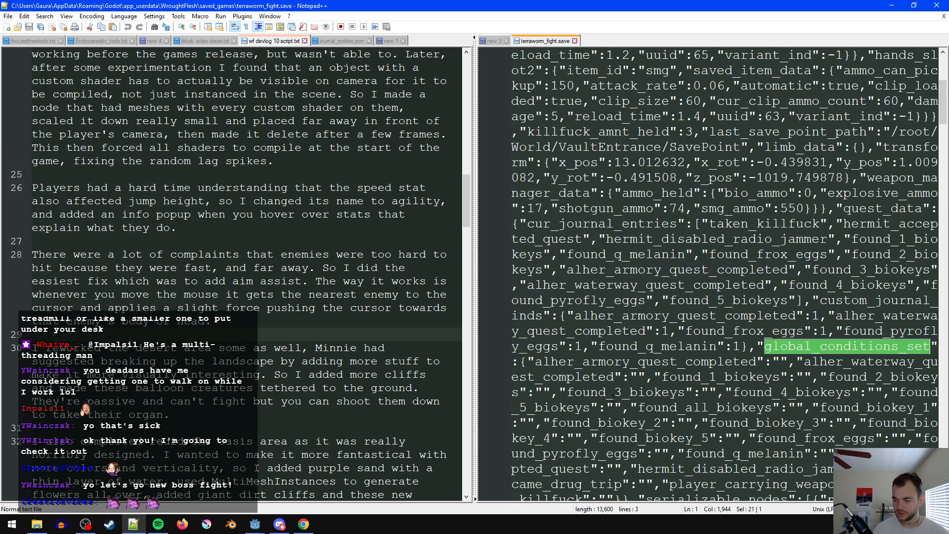
click(528, 362)
text("",)
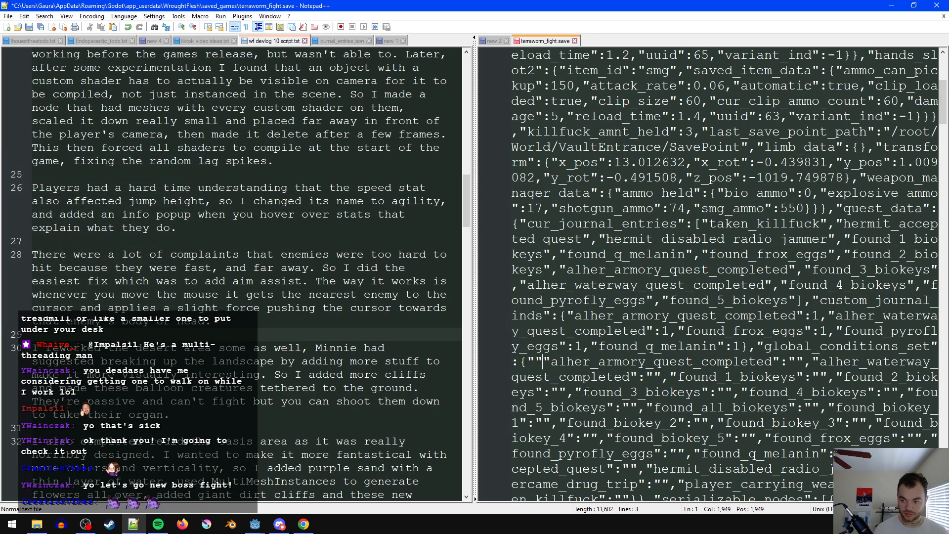
- Switch to Godot, filter the project files for "world" and open World.tscn
click(254, 524)
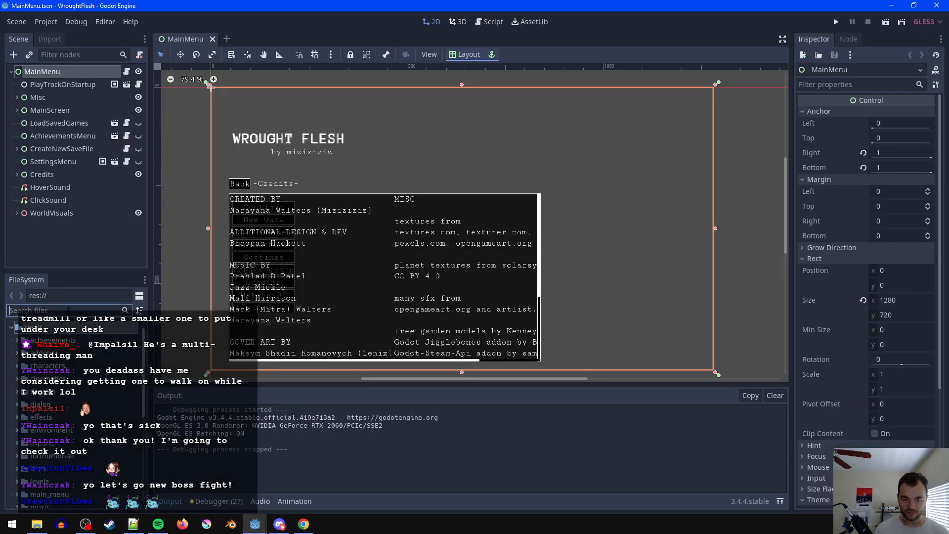
text(world)
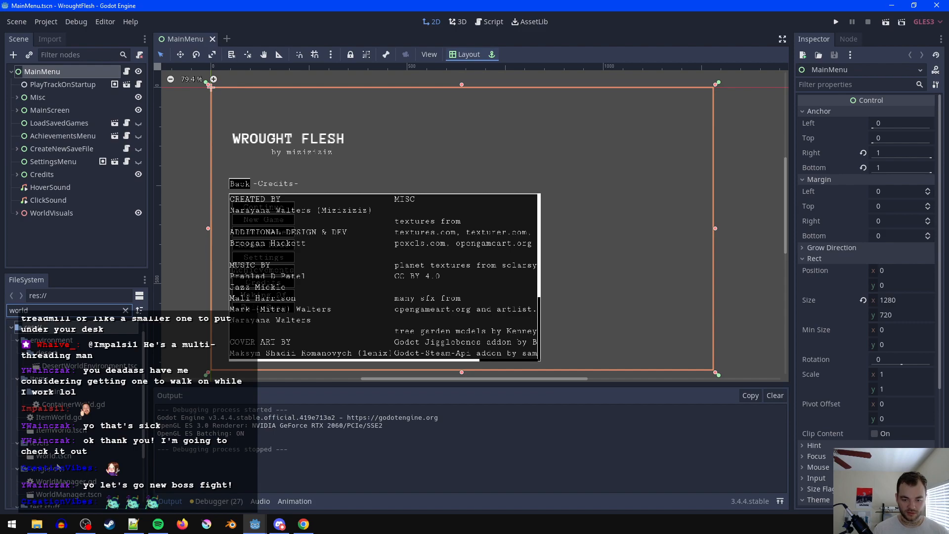
click(64, 460)
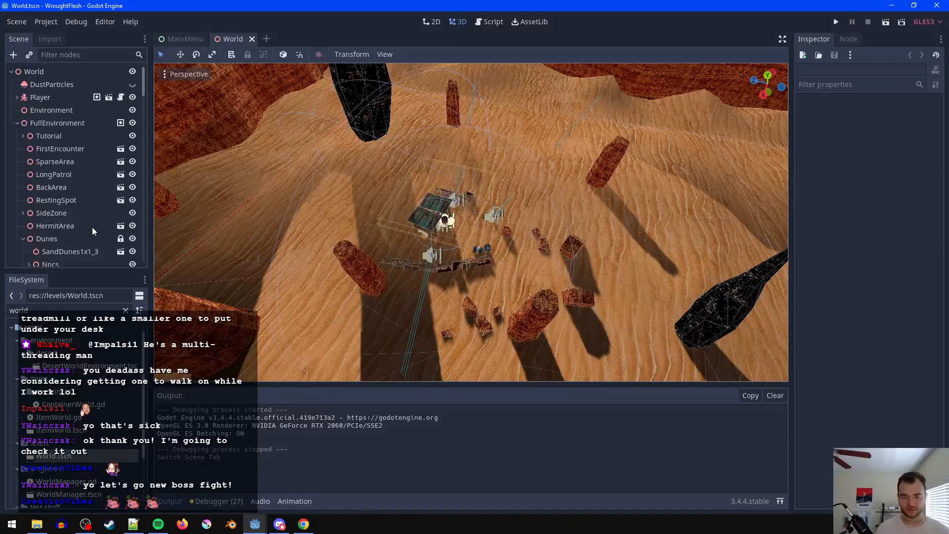
- Copy the VaultEntrance node's unlock condition, had_5_biokey, into the empty global_conditions_set entry of terraworm_fight.save in Notepad++ and save
scroll(74, 213, down, 5)
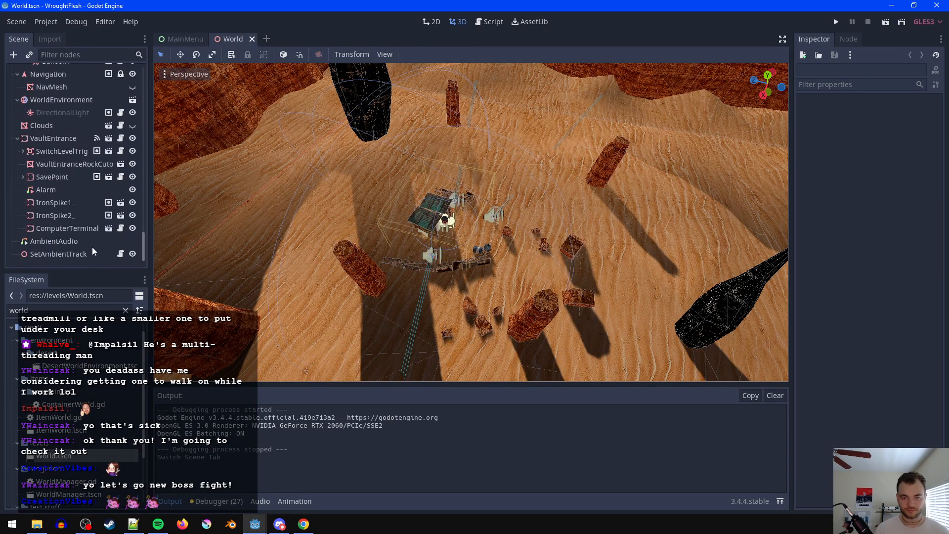
click(56, 141)
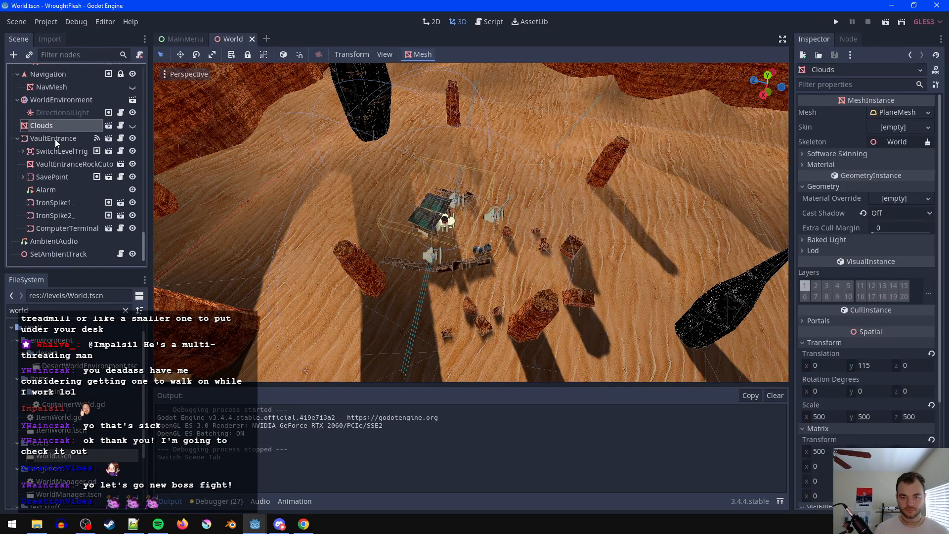
click(910, 113)
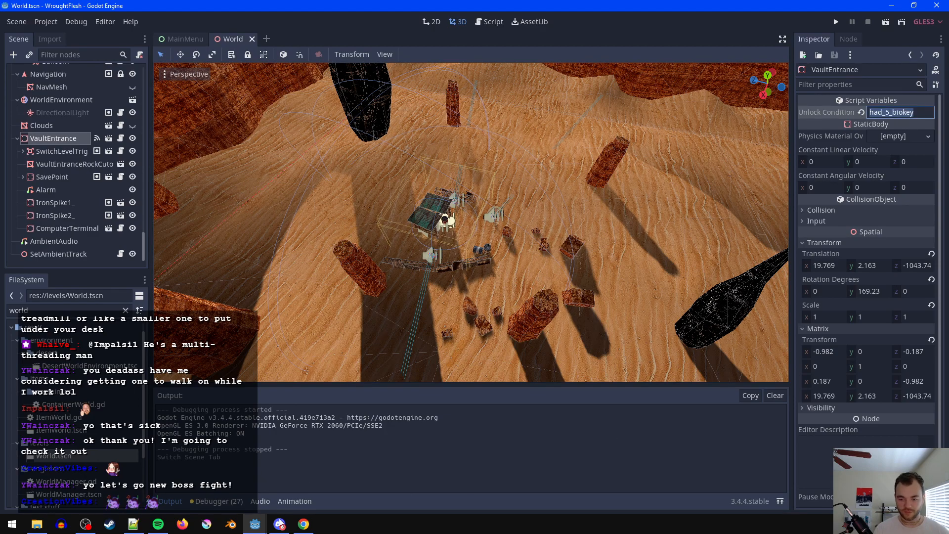
click(136, 531)
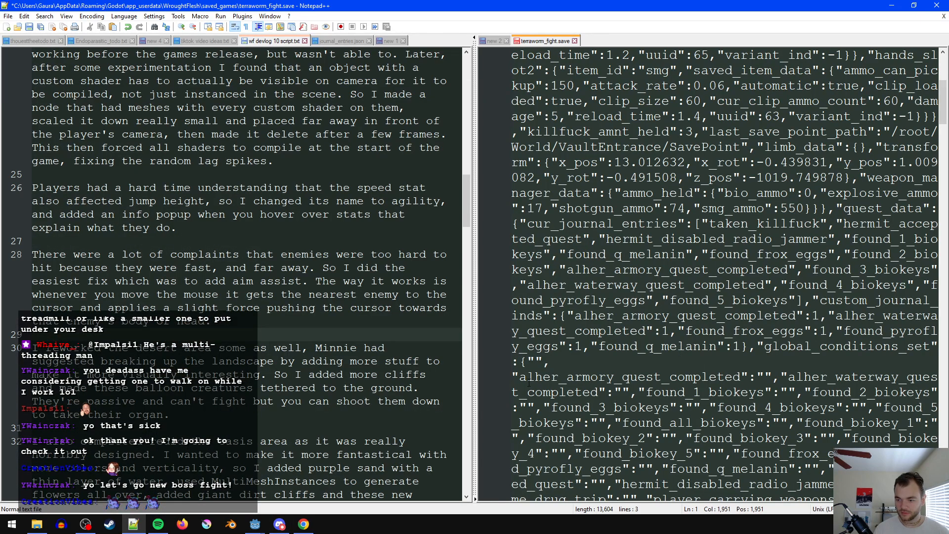
click(536, 362)
text(had_5_biokey)
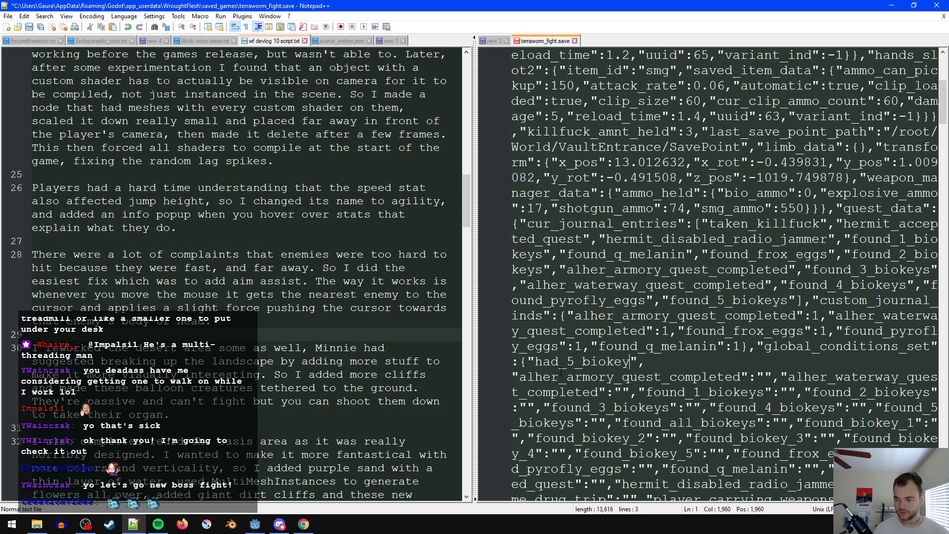
key(ctrl+s)
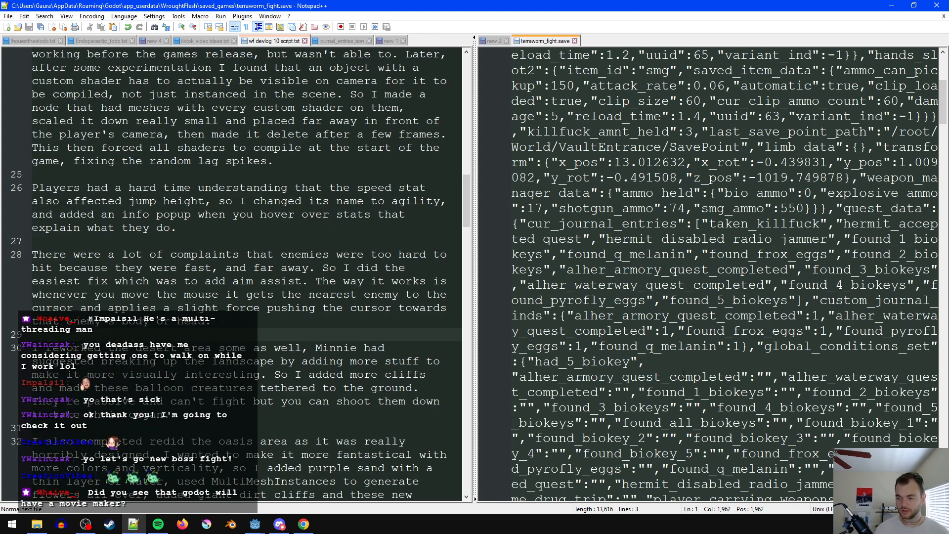
- Remove the line break after the had_5_biokey entry, save the file and select the entry's name
key(Delete)
key(ctrl+s)
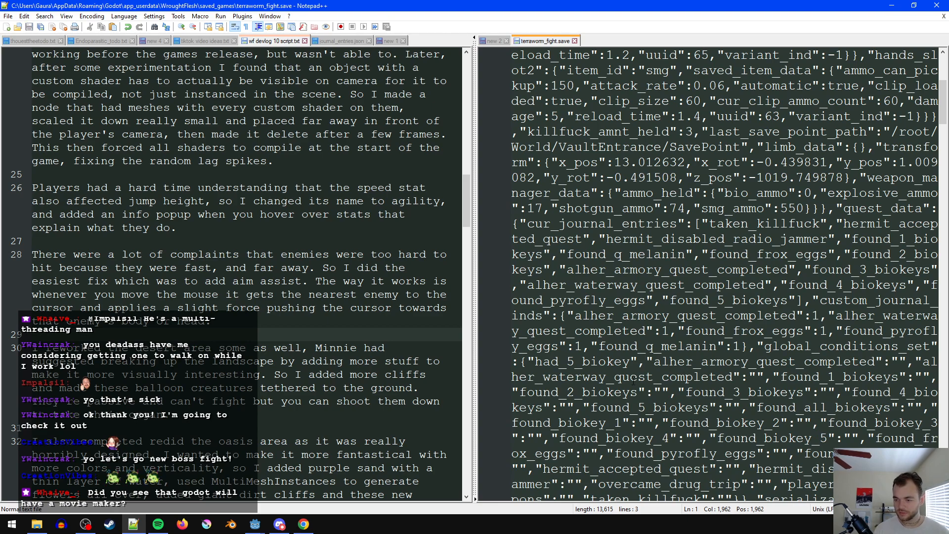
double_click(599, 361)
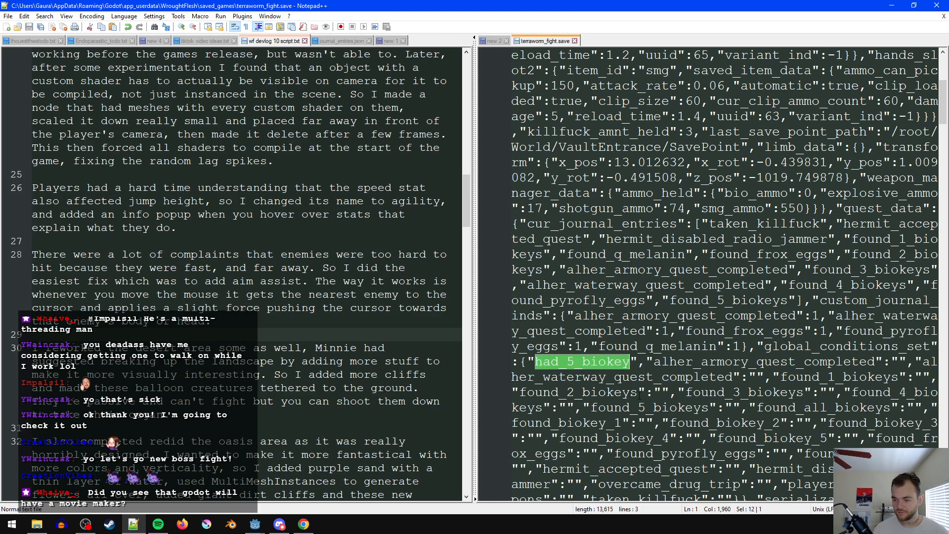
- Switch to Godot, run the game maximized, try to load the terraworm_fight save, and stop the run
click(892, 6)
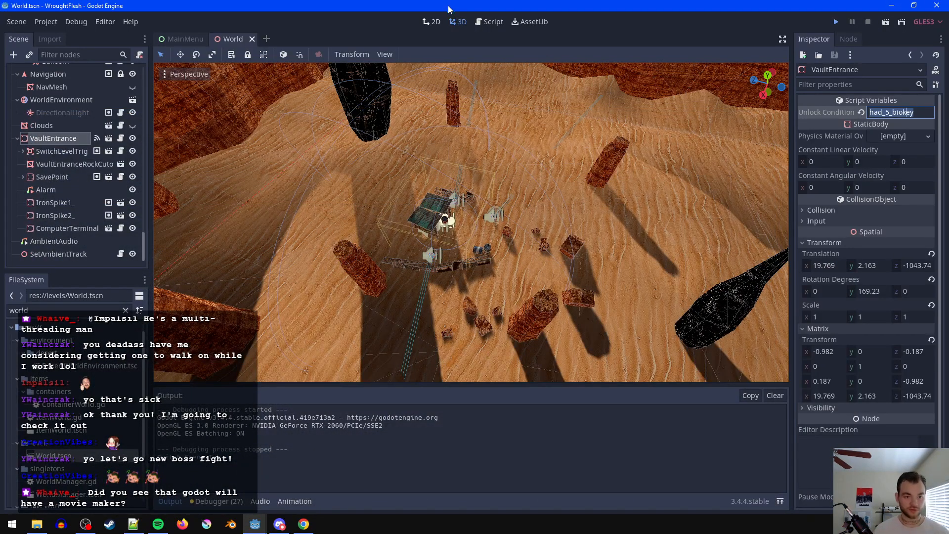
key(F5)
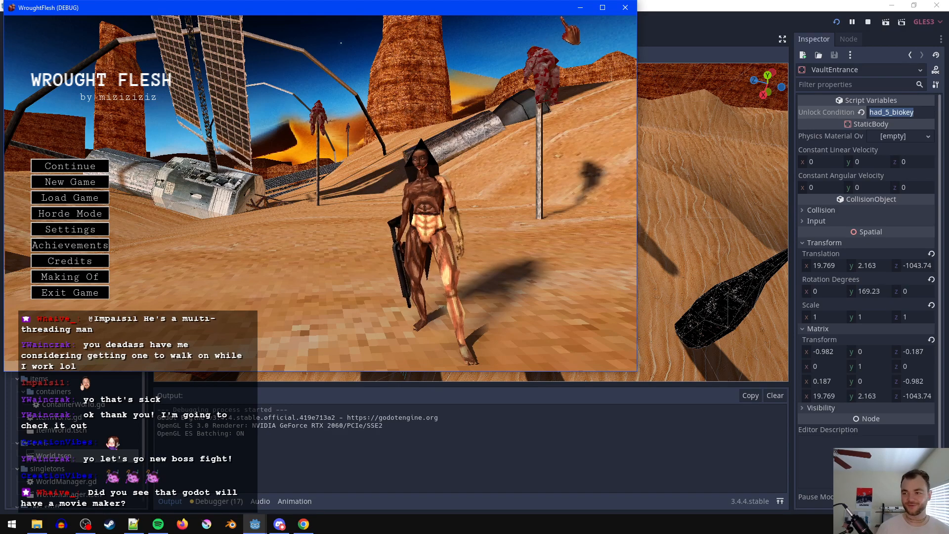
click(602, 8)
click(104, 266)
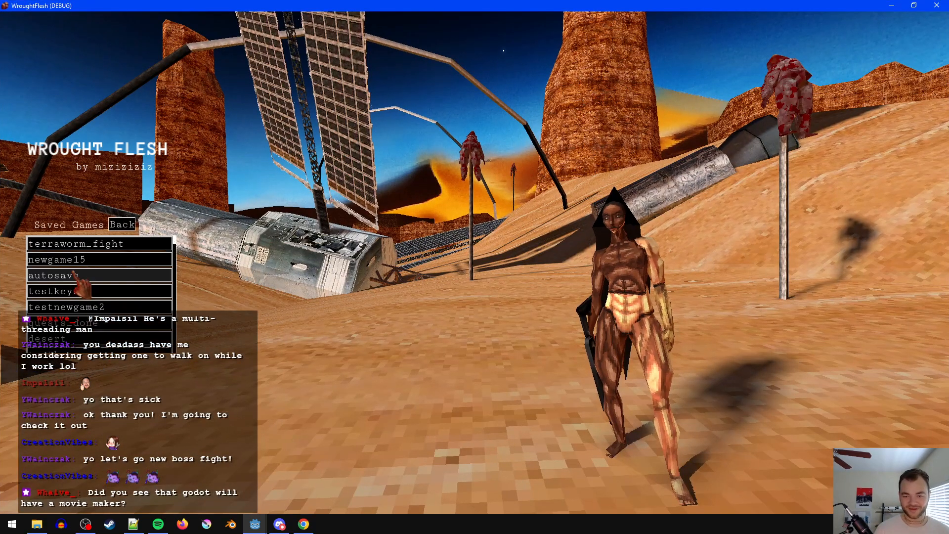
click(101, 246)
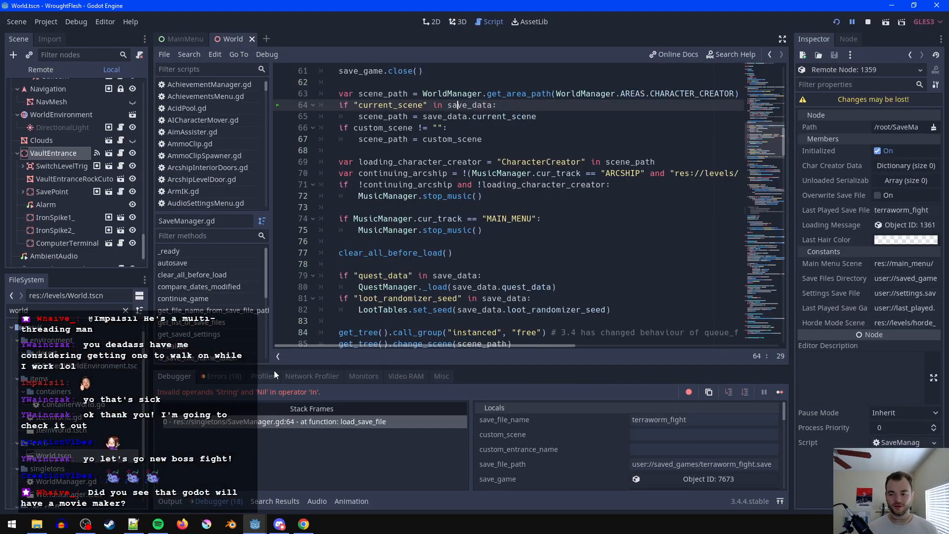
click(537, 128)
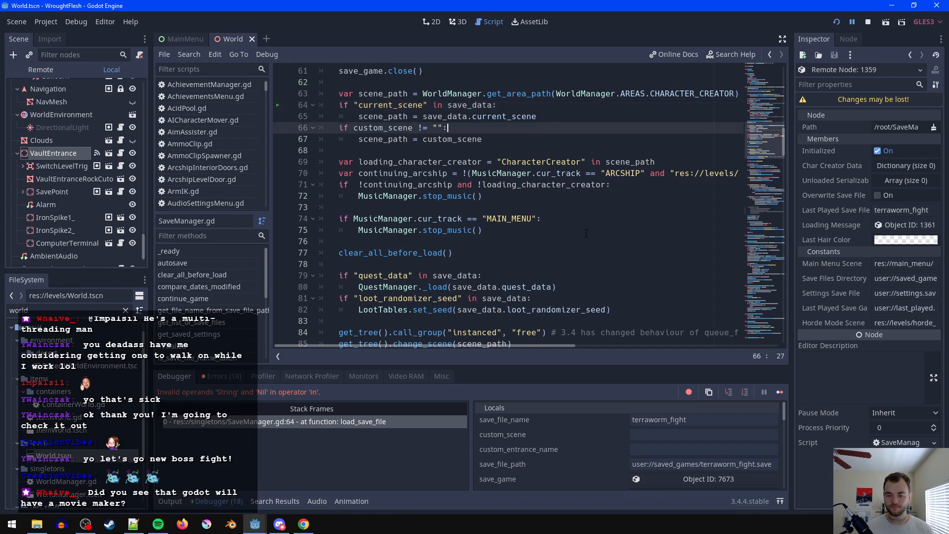
click(869, 24)
- Switch to Notepad++ and reload terraworm_fight.save from disk
click(134, 526)
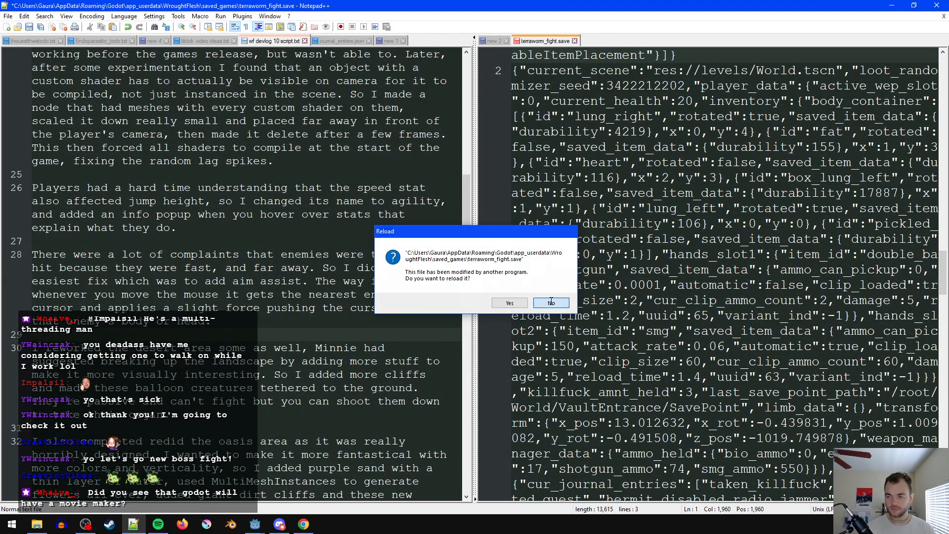
click(509, 302)
click(639, 288)
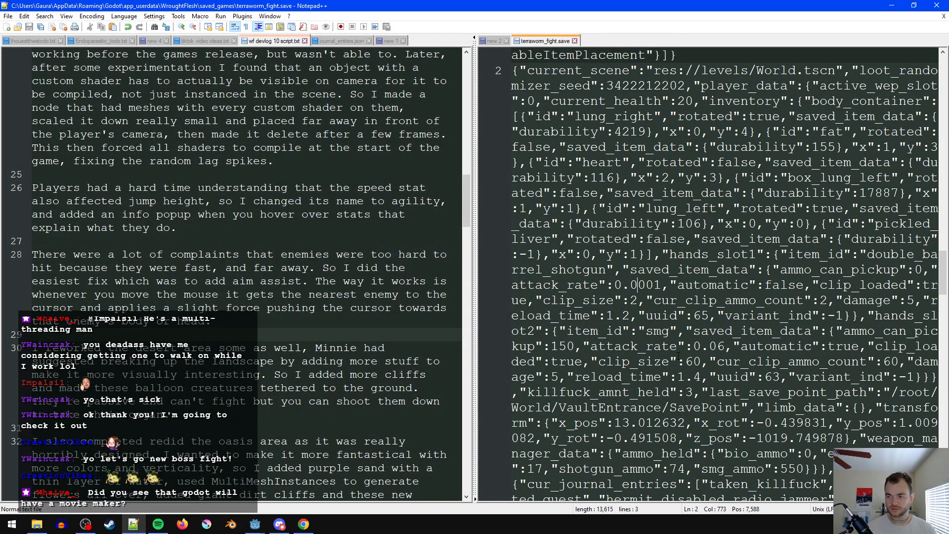
- Find had_5_biokey in the save file, give it an empty string value in global_conditions_set and save
scroll(667, 292, up, 2)
double_click(667, 286)
key(ctrl+f)
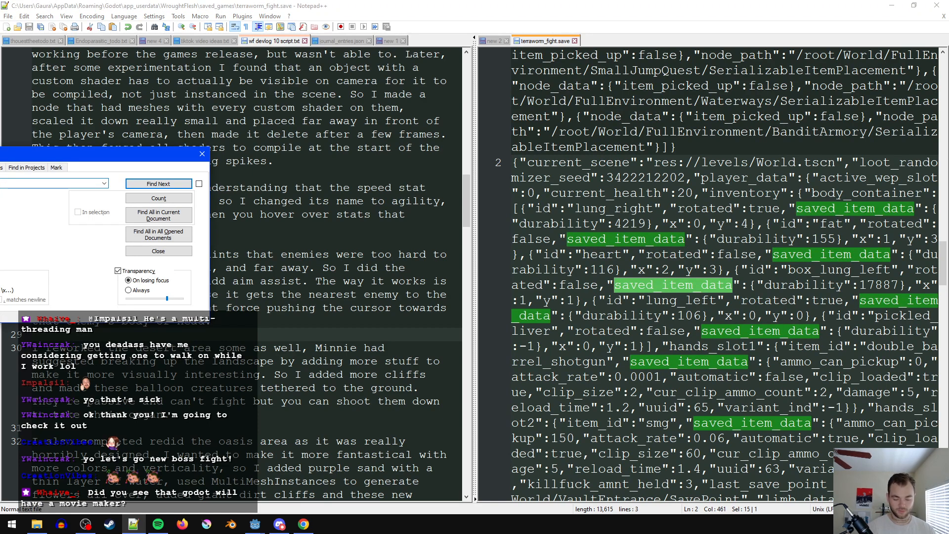
key(Return)
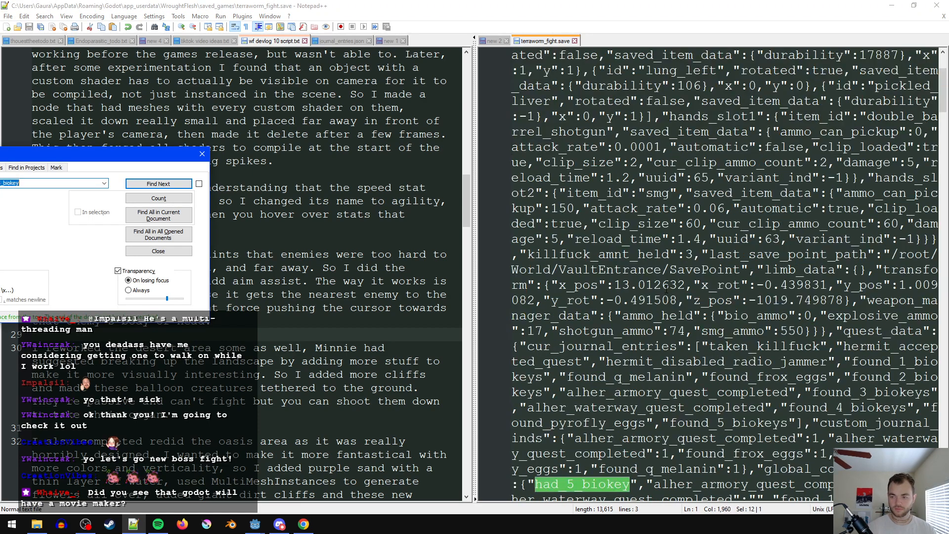
scroll(715, 325, down, 2)
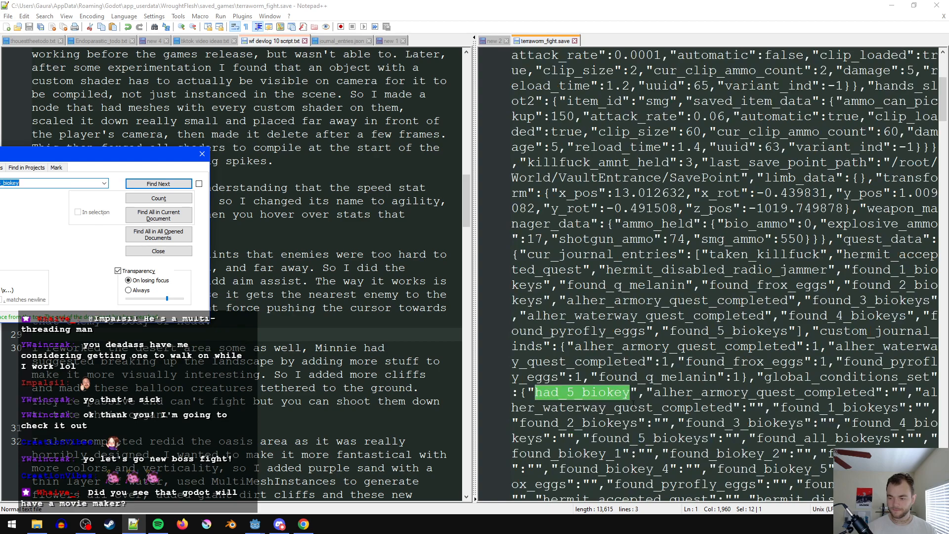
click(587, 398)
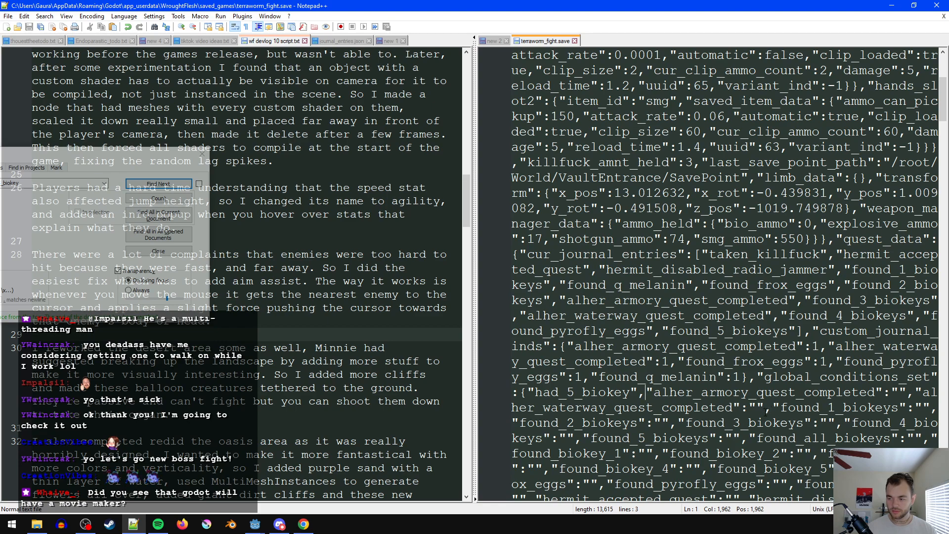
text(:"")
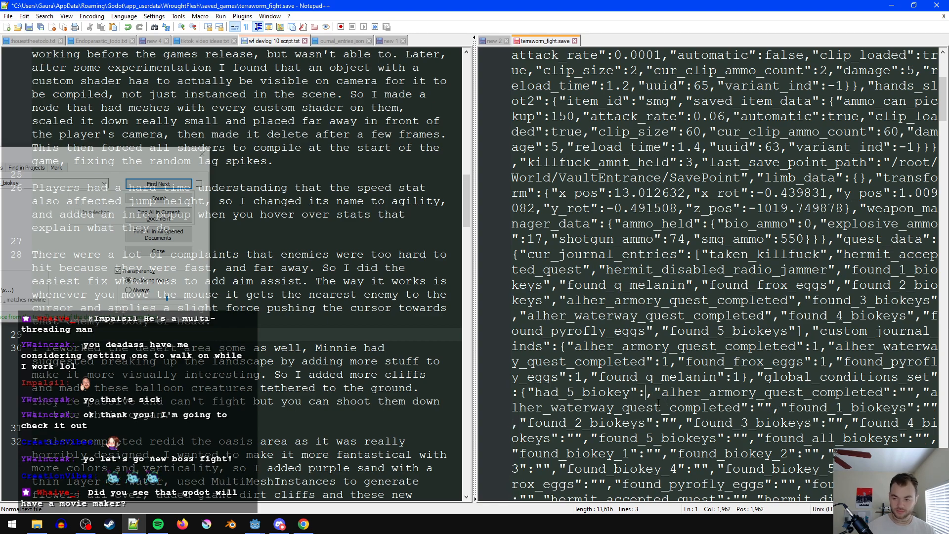
- Switch to Godot, run the game maximized and load the terraworm_fight save
click(901, 5)
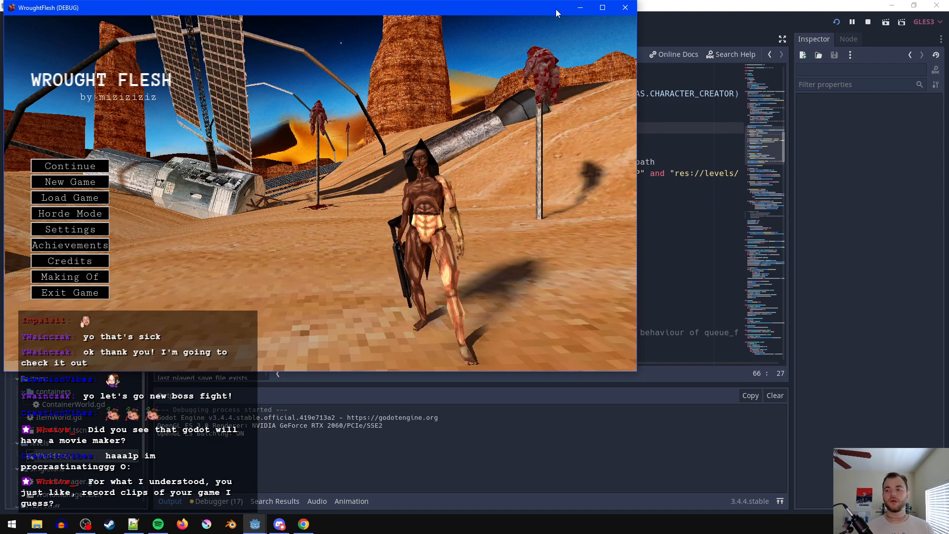
double_click(545, 12)
click(72, 270)
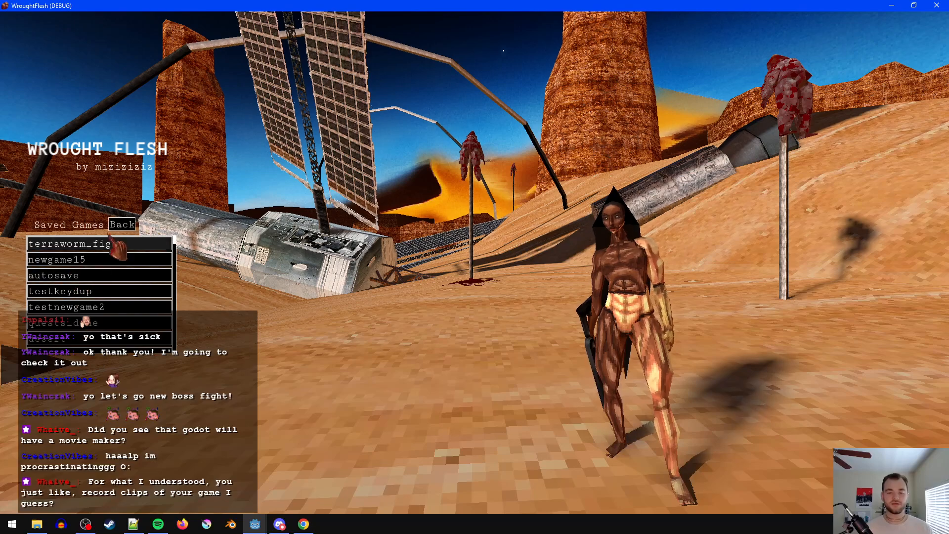
click(121, 243)
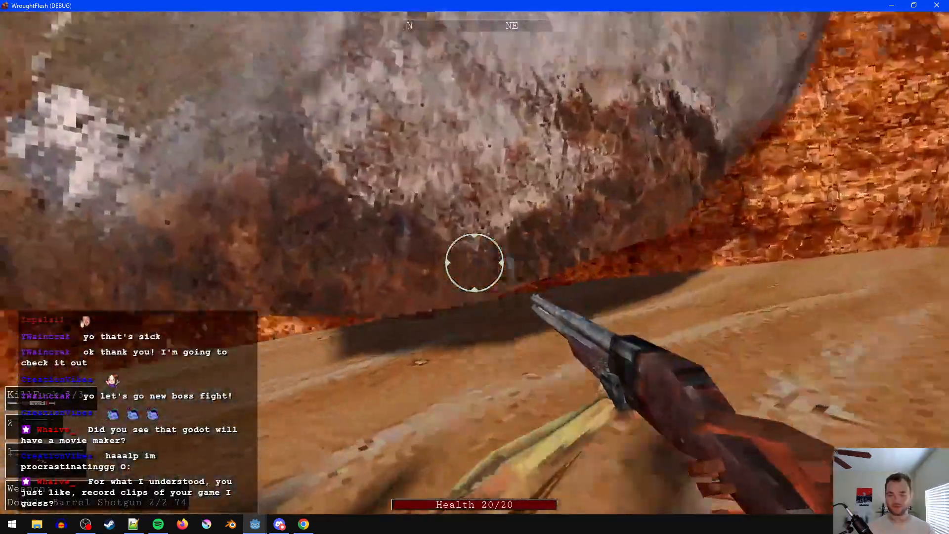
- Equip the SMG at the vault entrance, head out across the desert and shoot at the Terraworm
key(e)
key(s)
key(2)
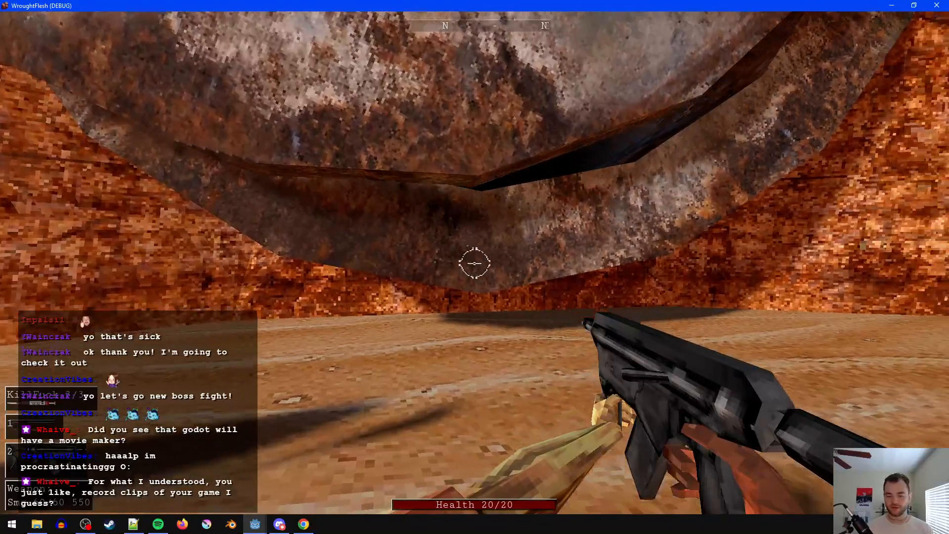
key(w)
key(space)
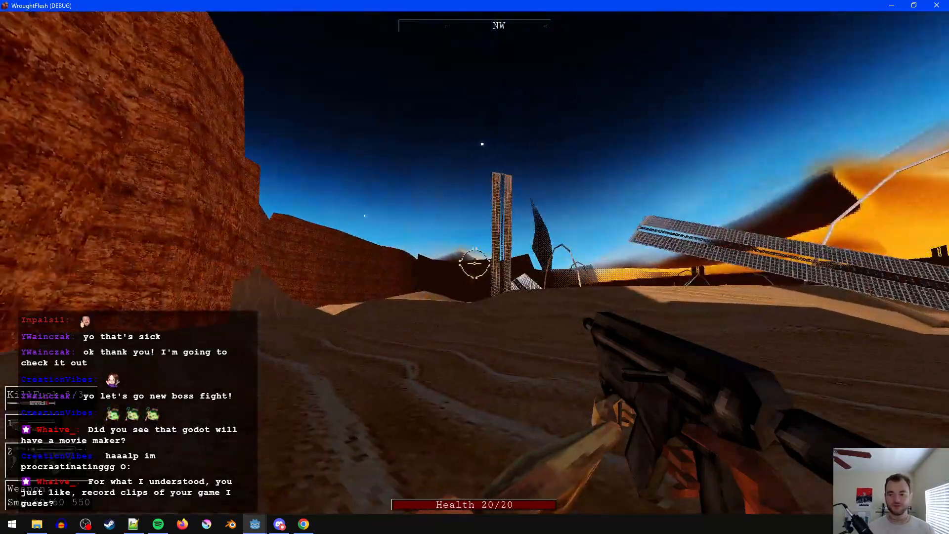
key(w)
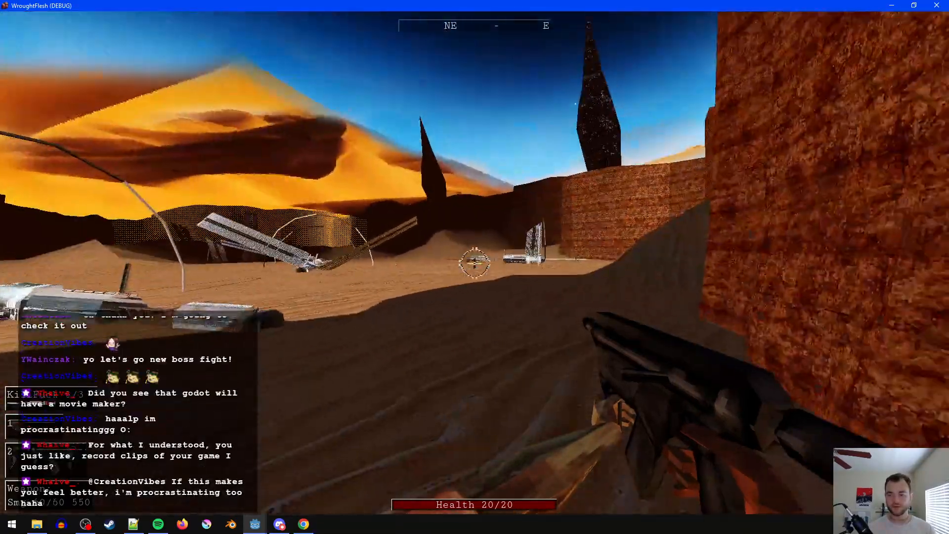
key(w)
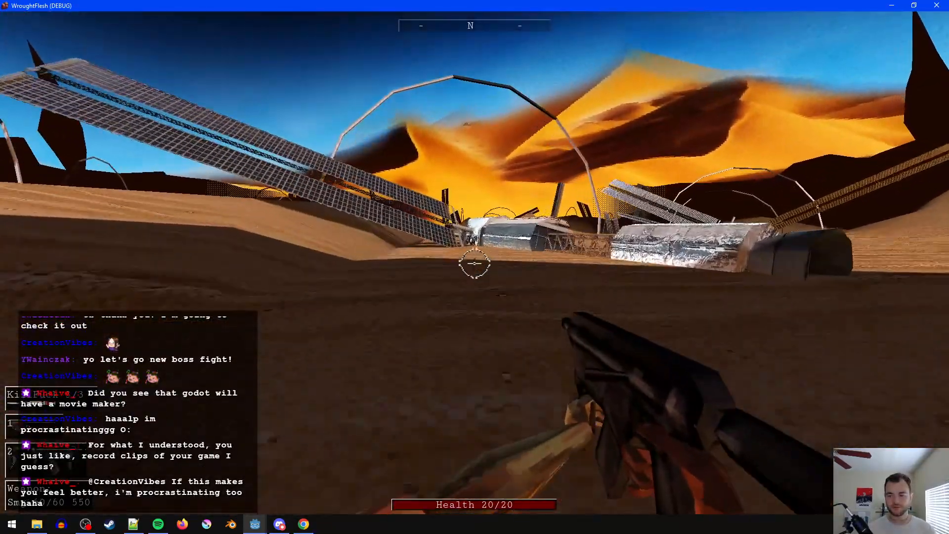
key(w)
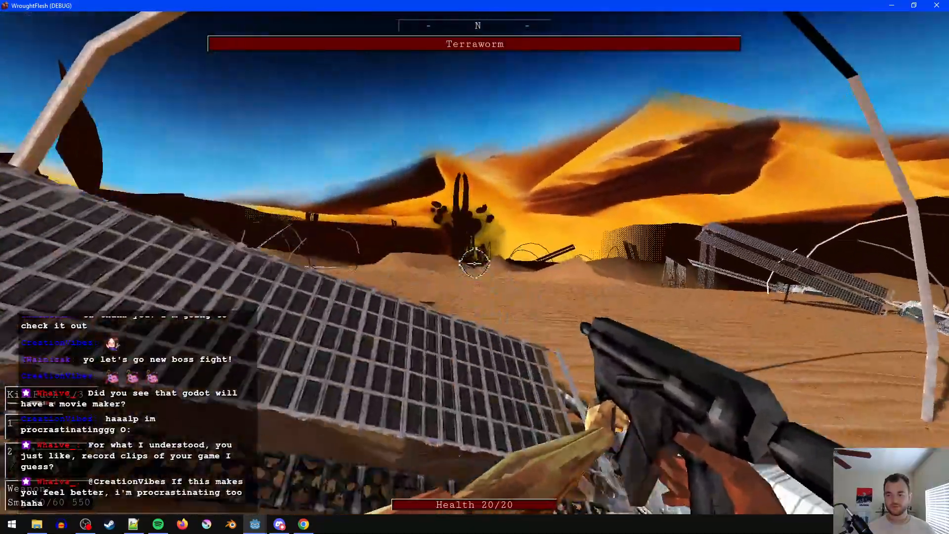
key(w)
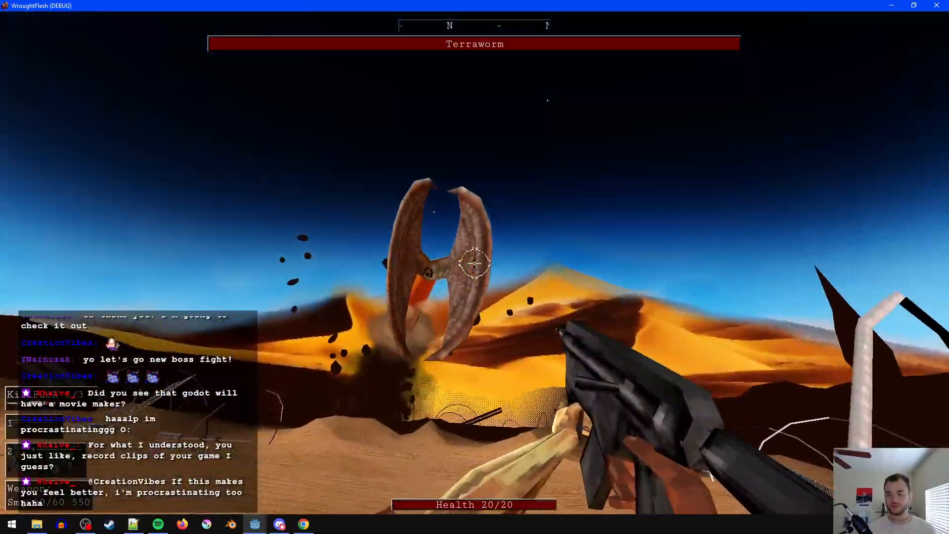
click(475, 264)
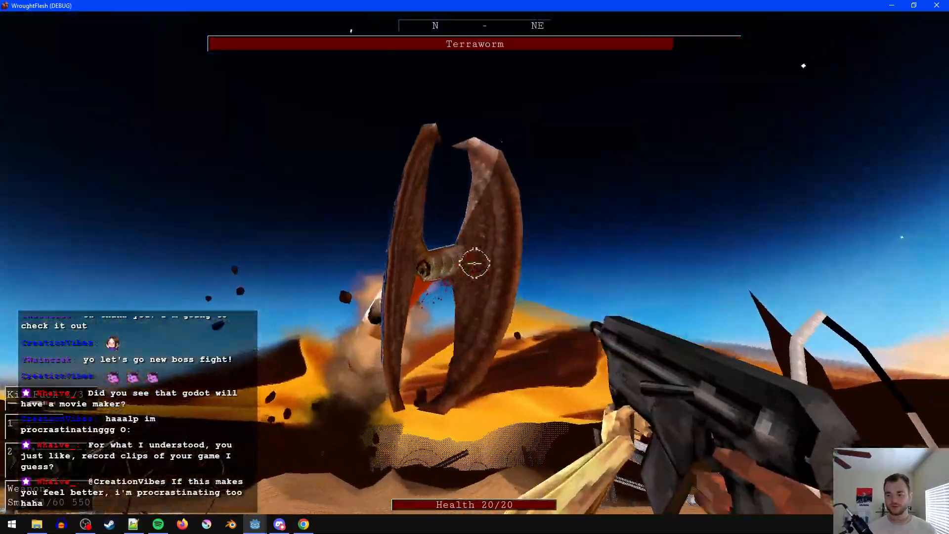
- Pause the fight and reload the terraworm_fight save, discarding unsaved progress
key(Escape)
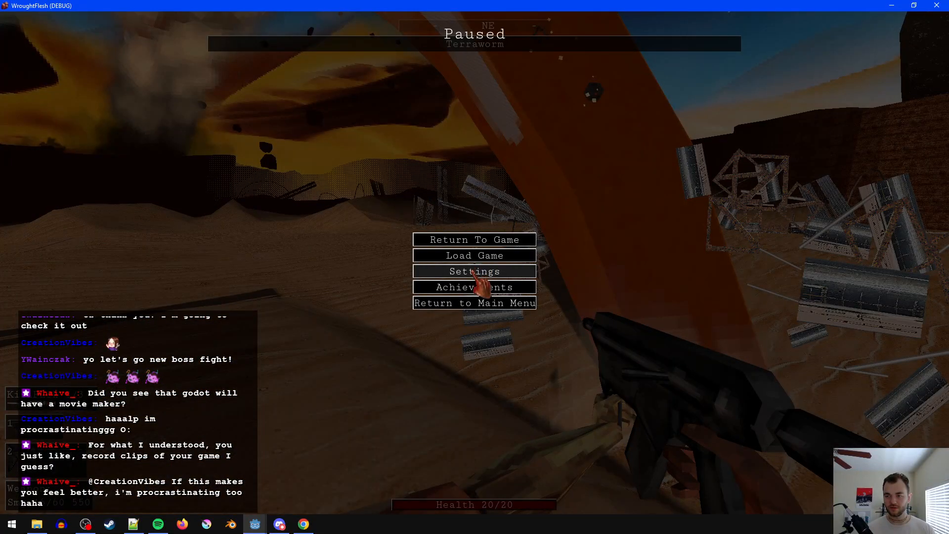
click(479, 253)
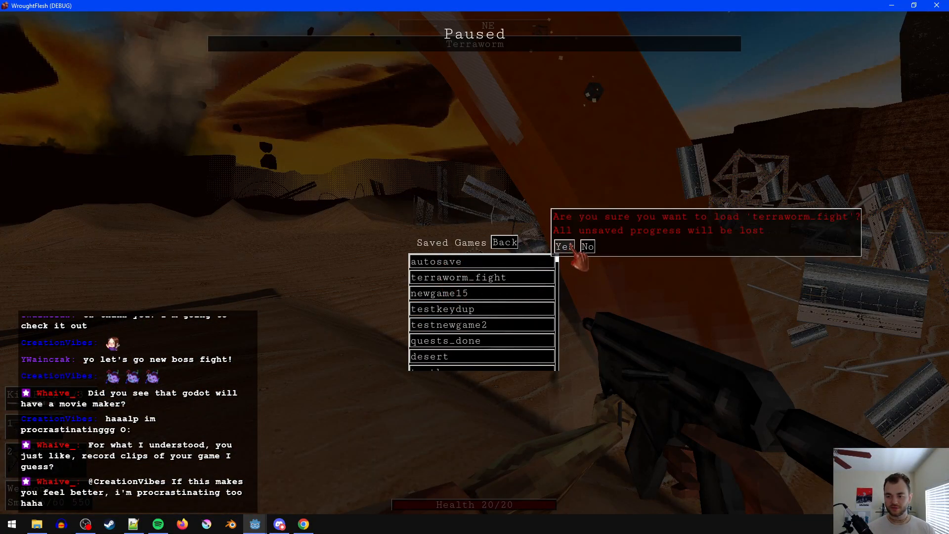
click(565, 246)
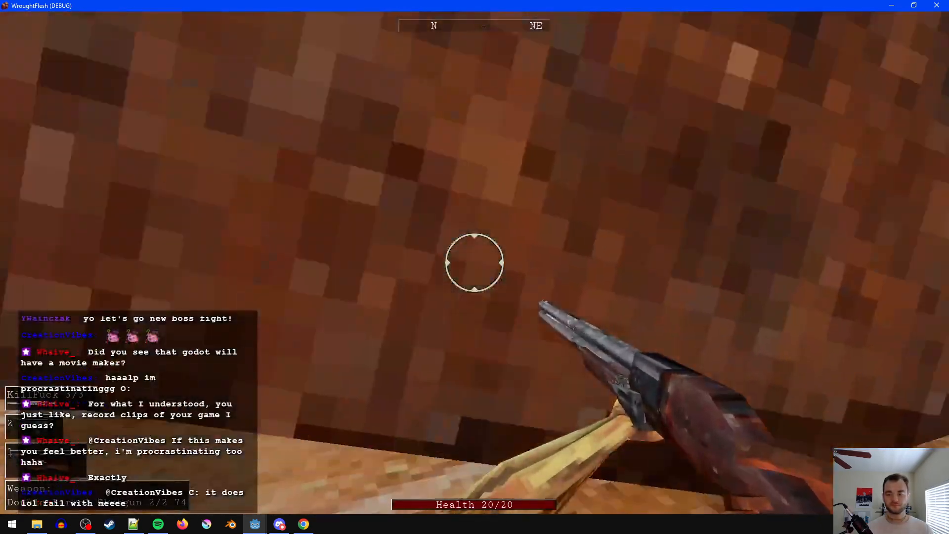
- Set the gameplay difficulty to Normal in the game settings and return to the game
key(Escape)
click(457, 272)
click(420, 161)
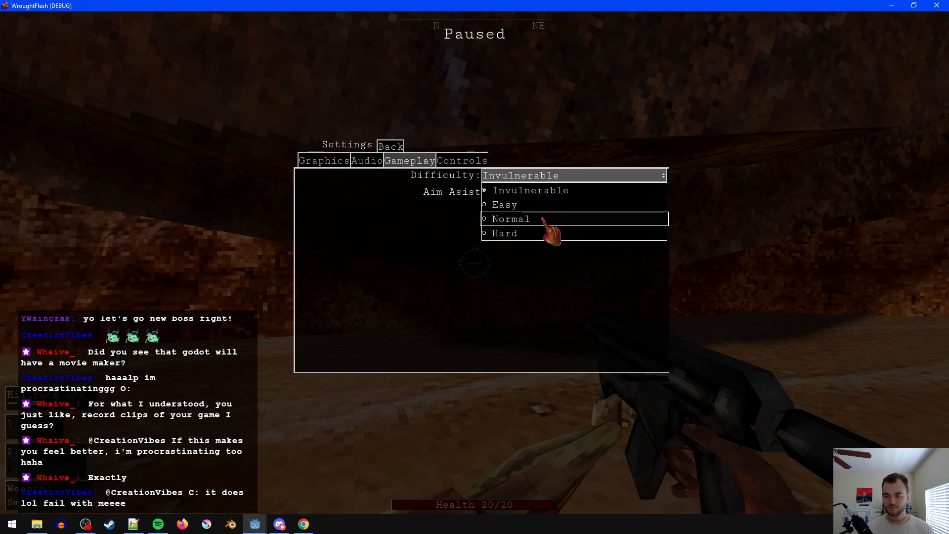
click(543, 219)
key(Escape)
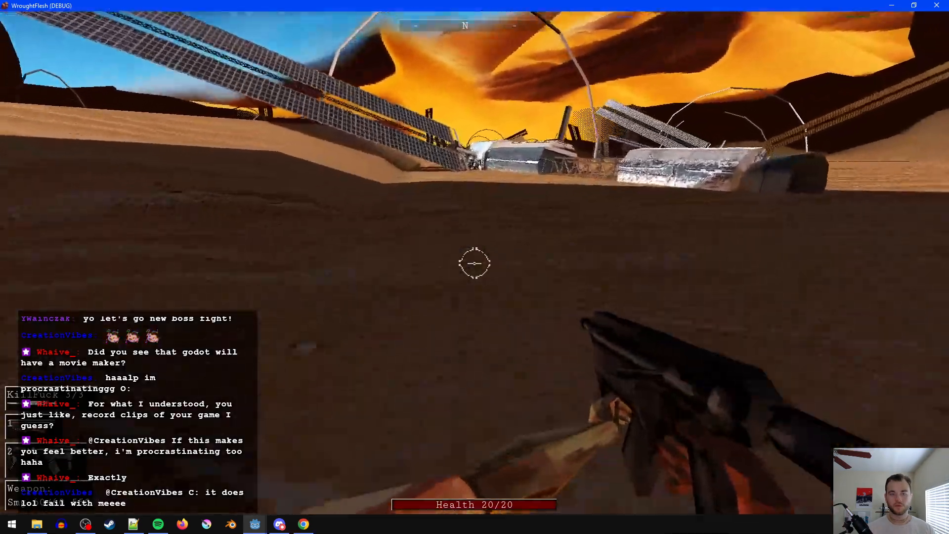
- Head north across the desert to the wrecked solar panels and open fire on the Terraworm with the SMG
key(w)
key(space)
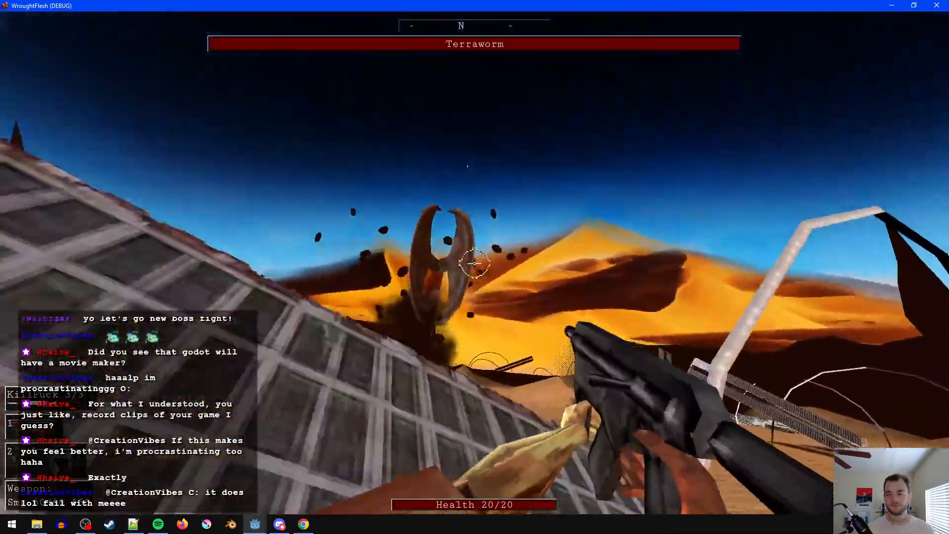
click(474, 264)
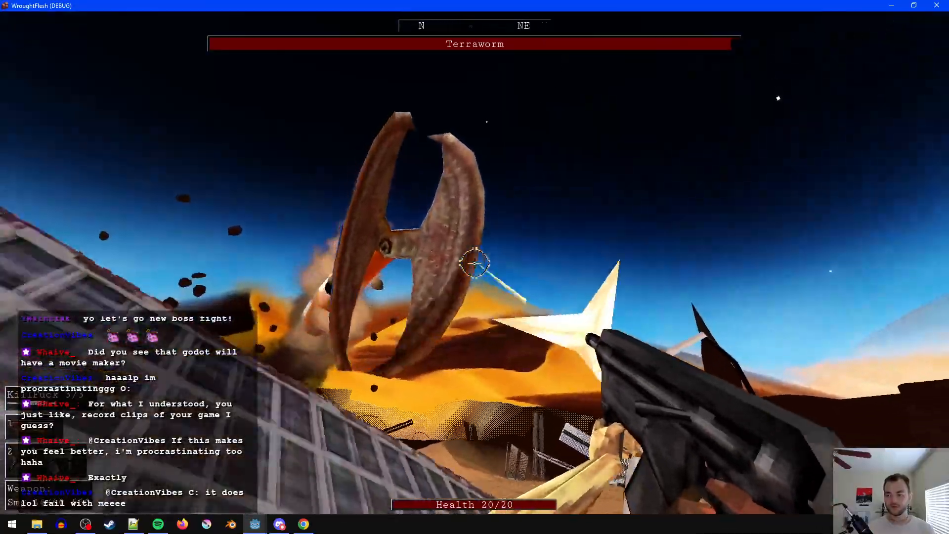
click(475, 264)
key(w)
key(w)
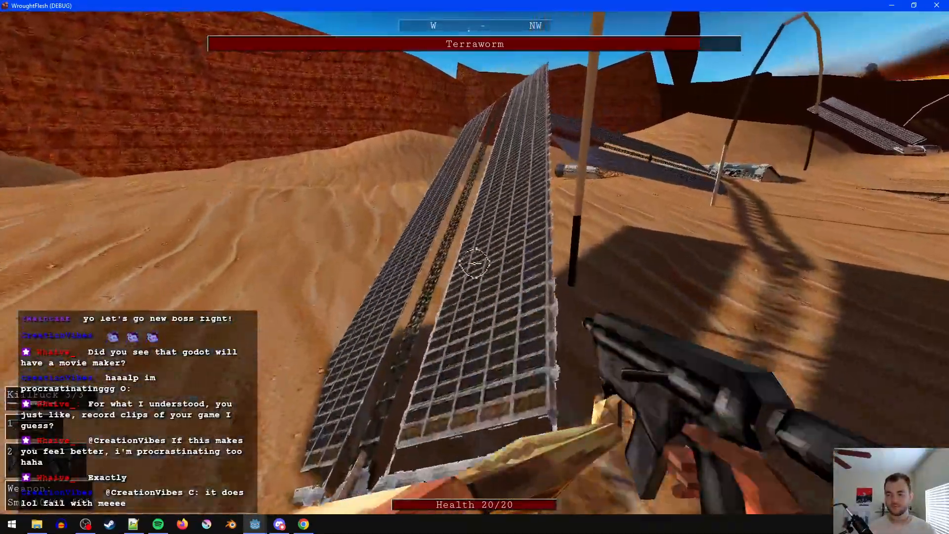
- Run across the solar panels and station wreckage, shooting the Terraworm with the SMG each time it surfaces
key(w)
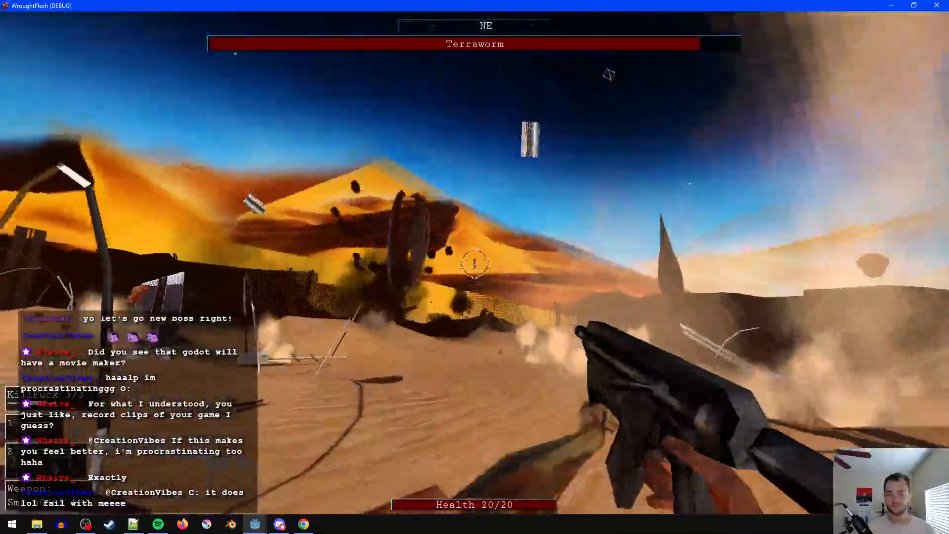
click(474, 263)
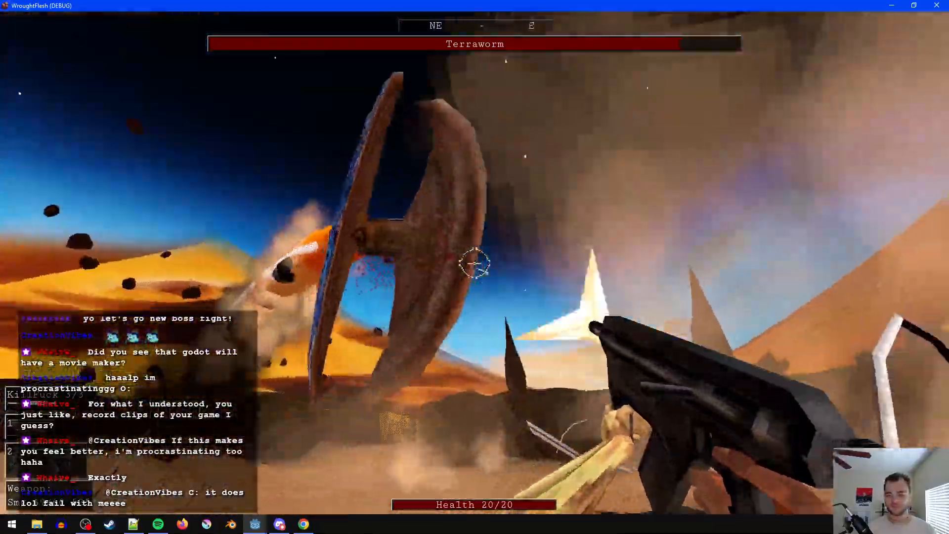
key(w)
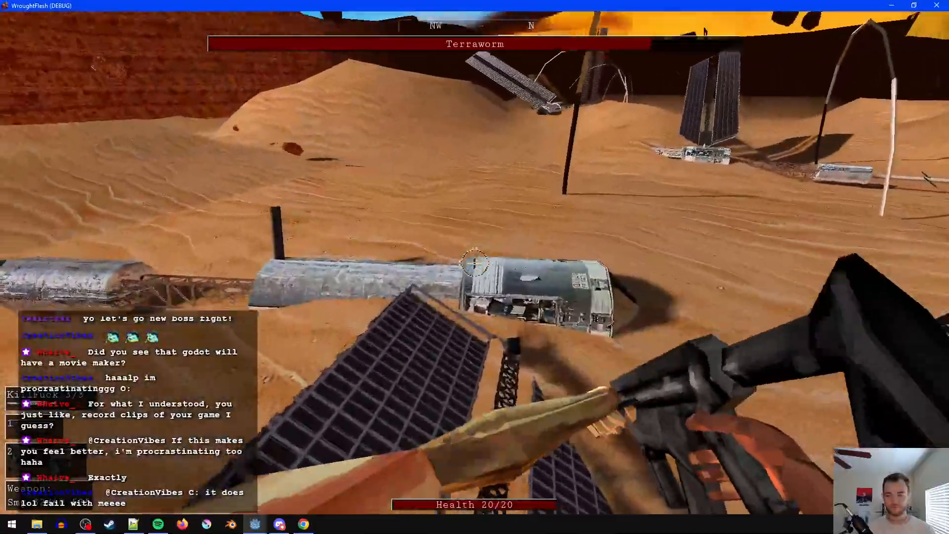
key(w)
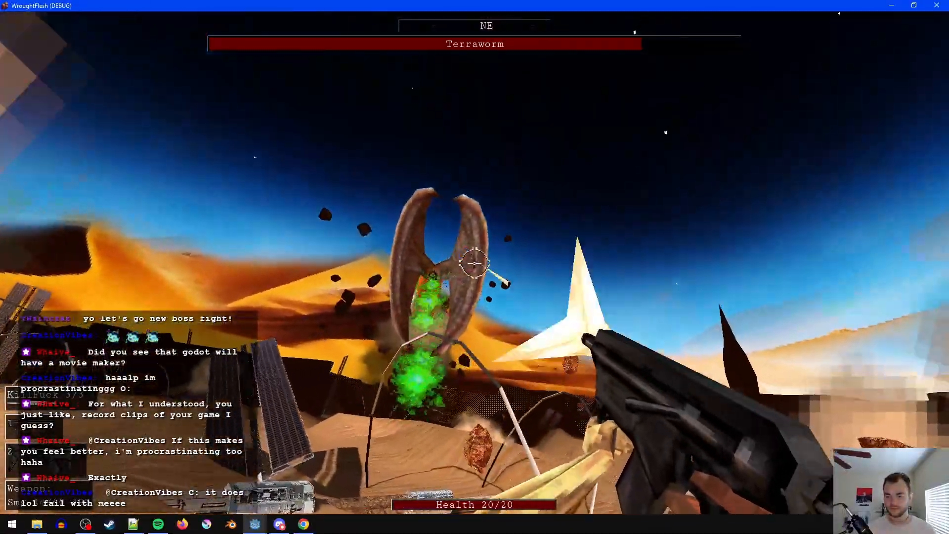
click(474, 263)
click(474, 264)
key(w)
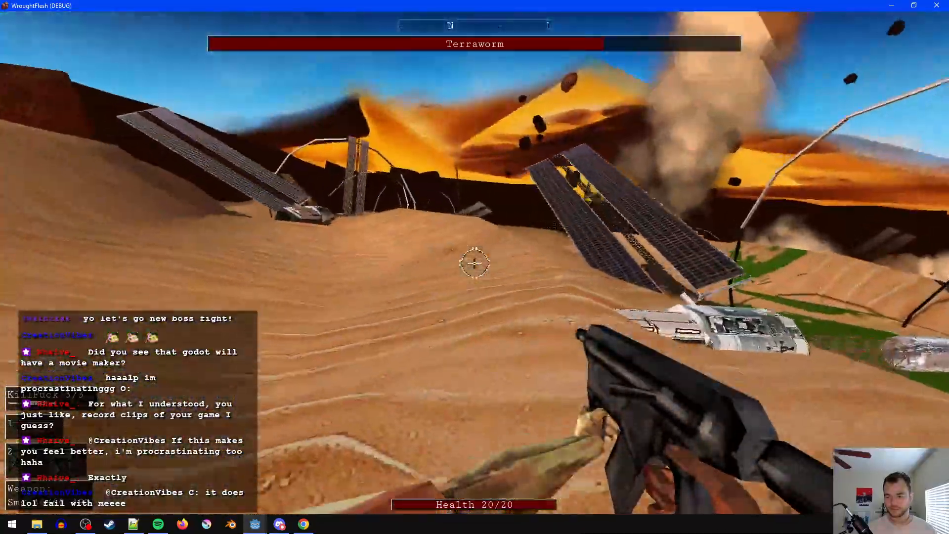
key(w)
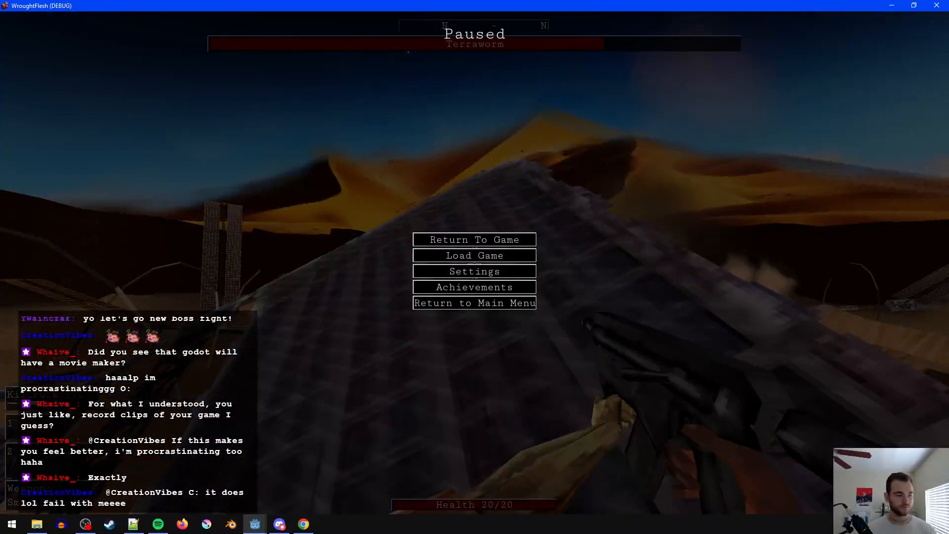
- Resume the paused fight, shoot the Terraworm again, reload the SMG and keep moving over the wreckage
key(Escape)
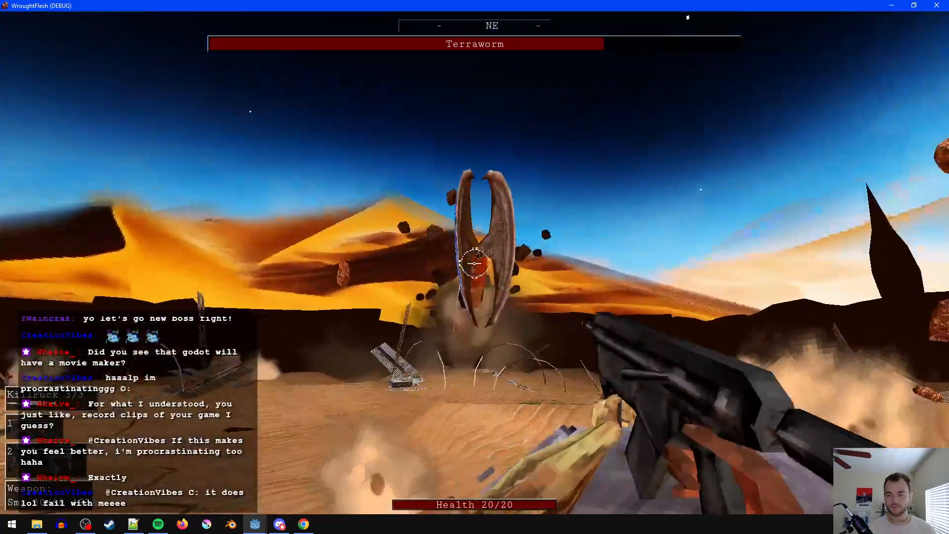
click(475, 263)
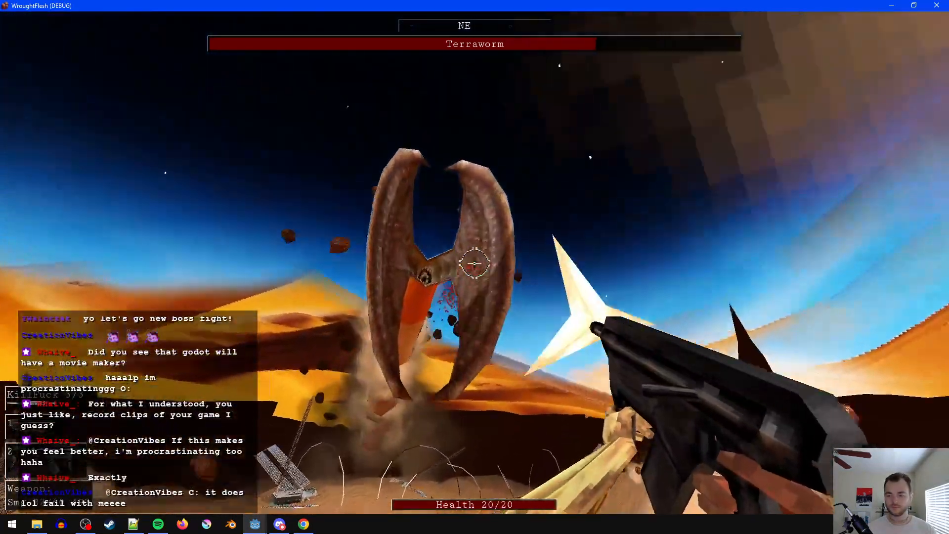
key(r)
key(w)
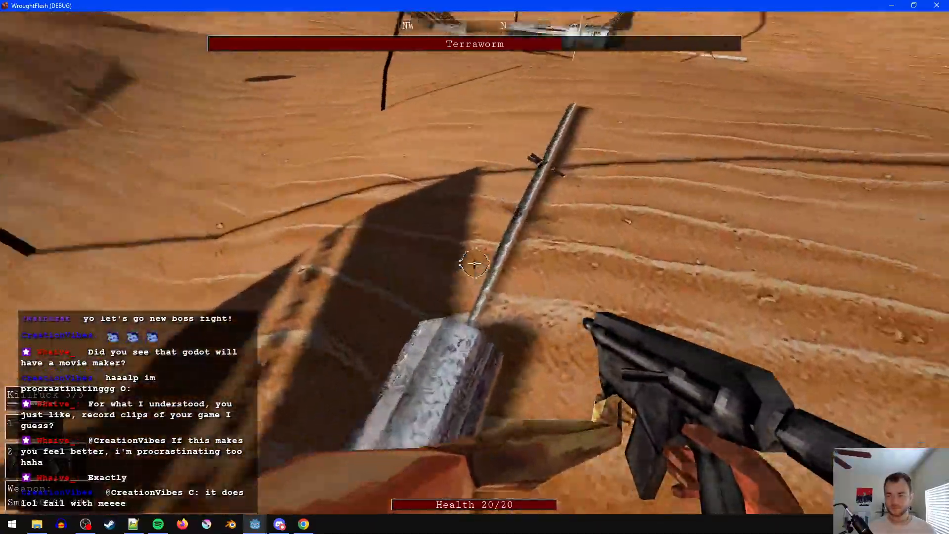
key(w)
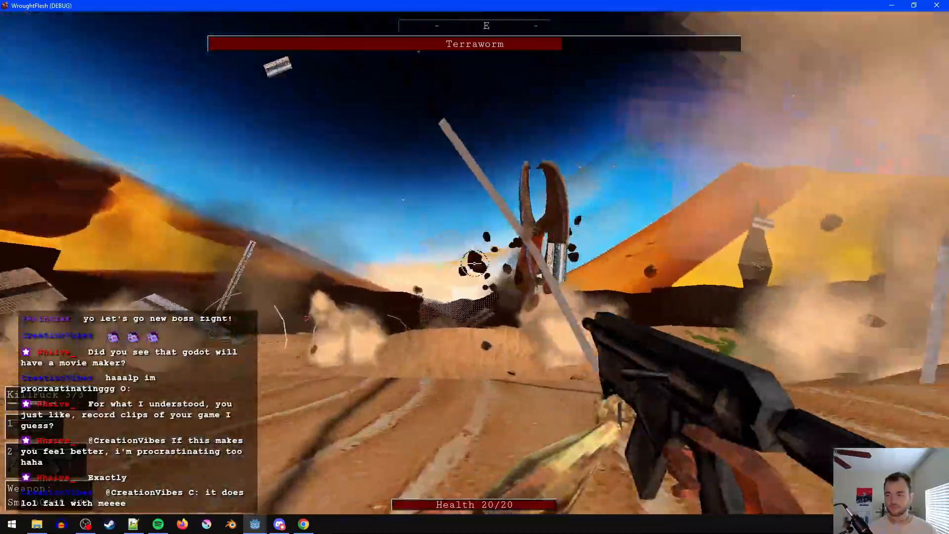
click(475, 264)
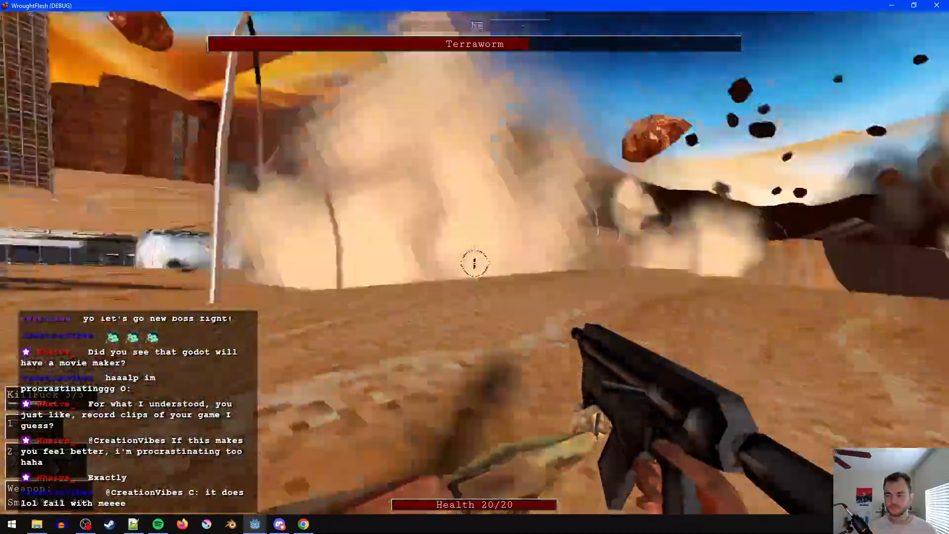
key(w)
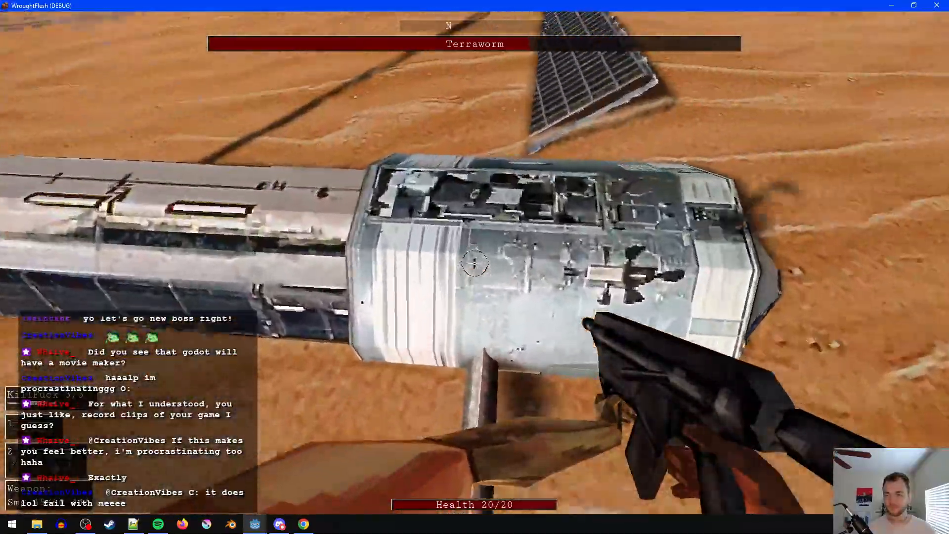
- Switch to the double-barrel shotgun, blast the Terraworm and run over the crashed station modules
key(2)
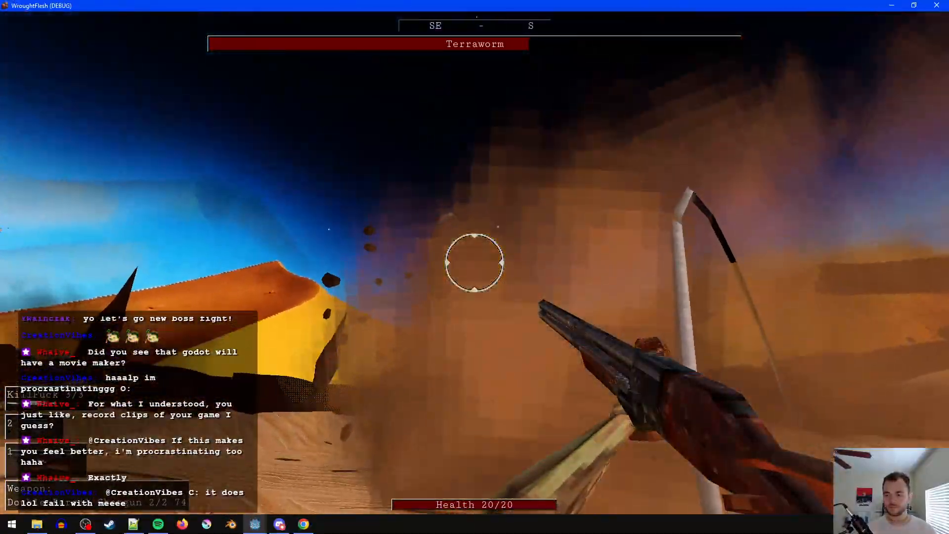
click(474, 263)
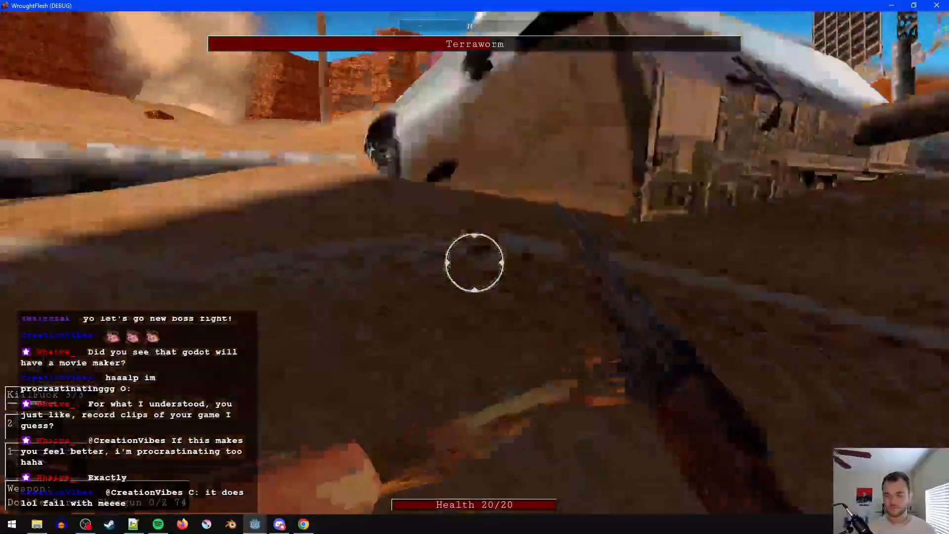
key(w)
key(2)
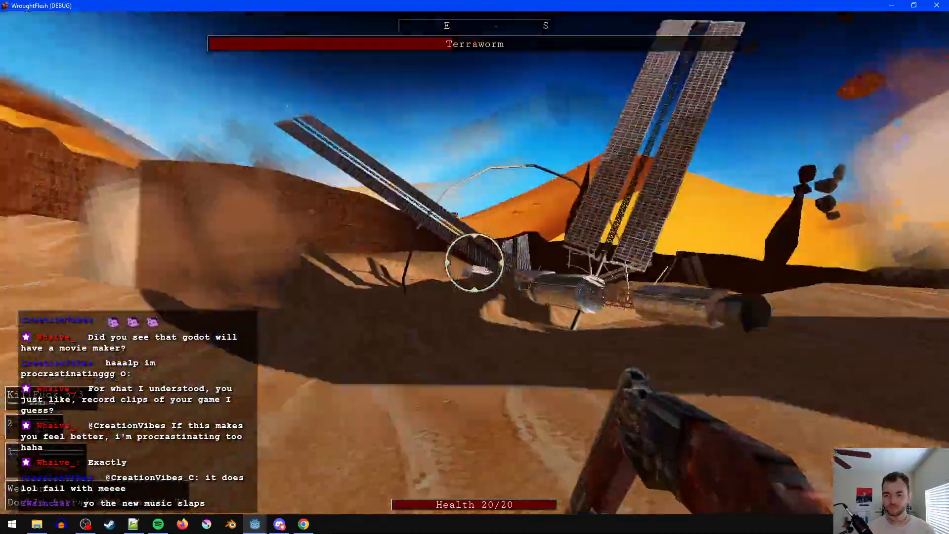
key(w)
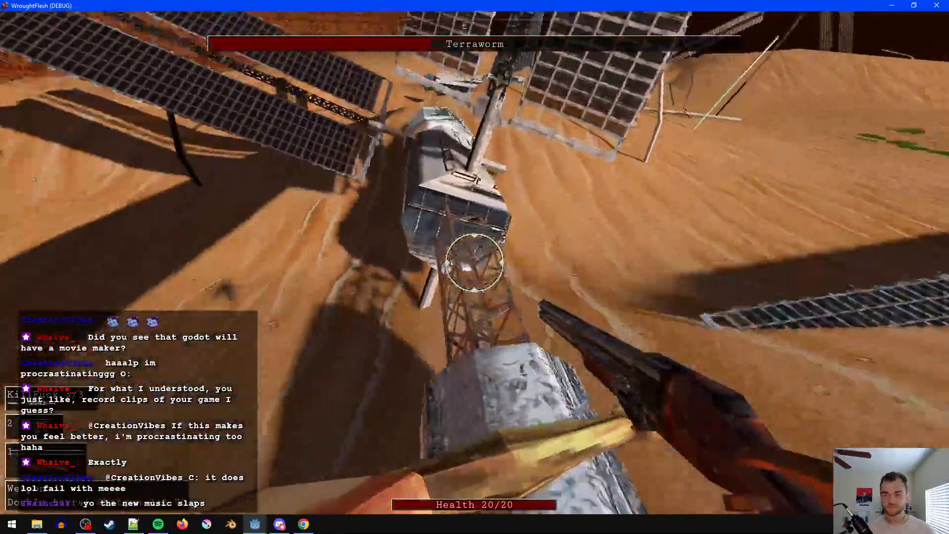
key(w)
key(w)
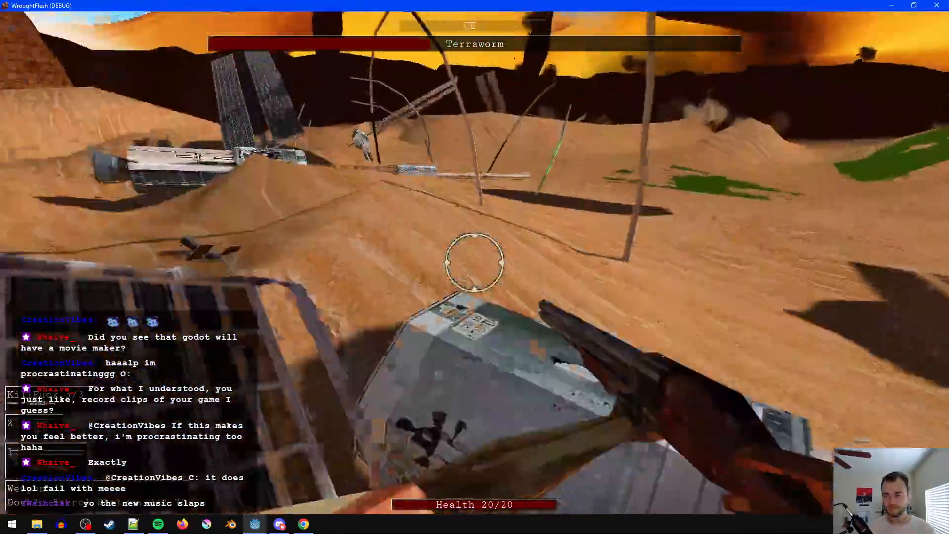
- Keep attacking the Terraworm with the shotgun while crossing the wreckage, and reload
key(2)
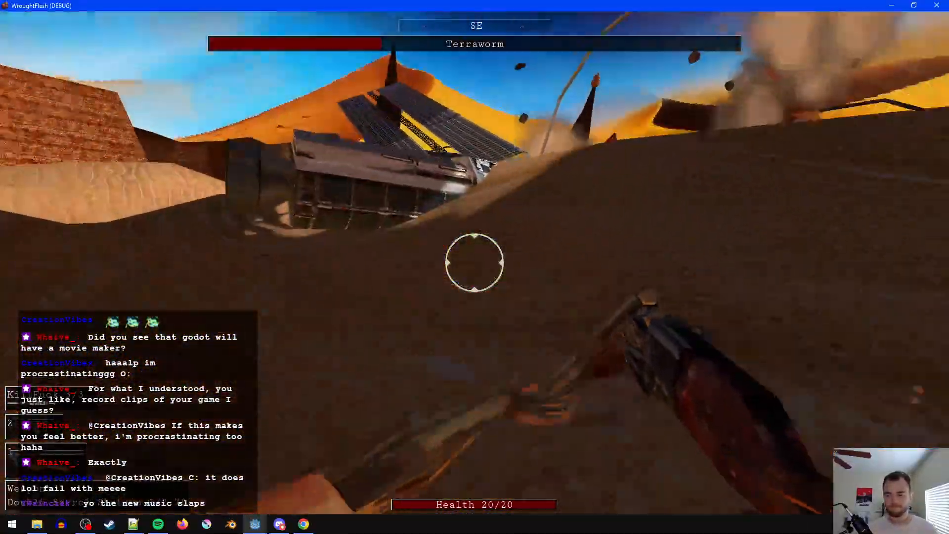
key(w)
key(w)
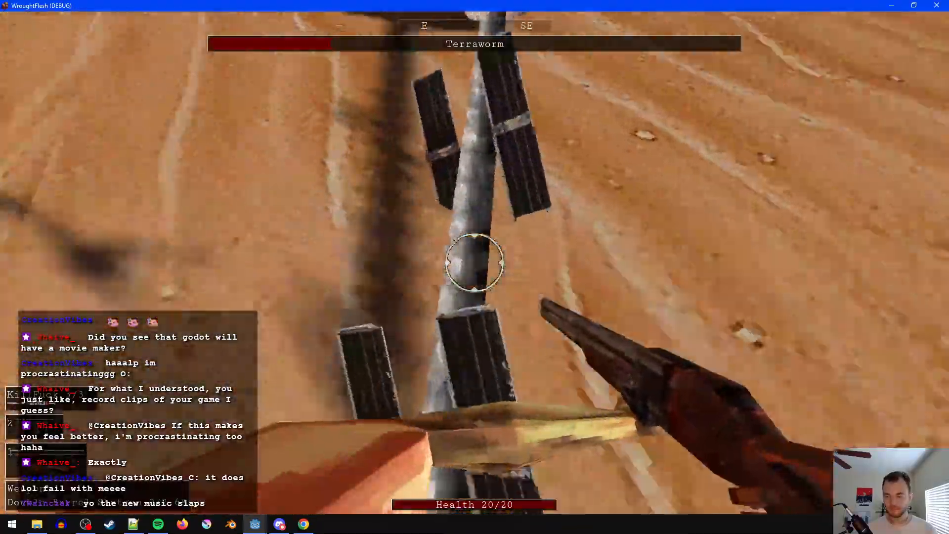
key(w)
key(r)
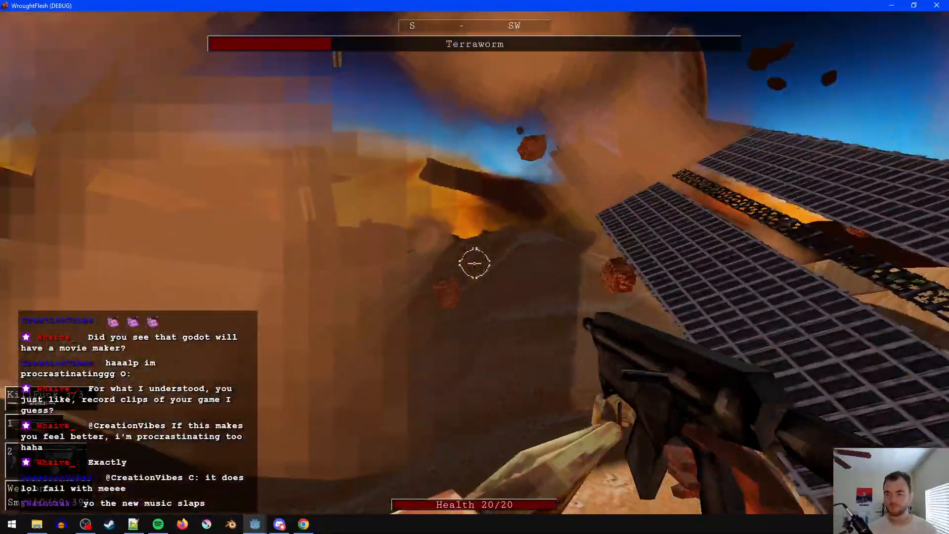
- Fire the SMG at the Terraworm in the dust cloud and move south toward the next solar panel
key(w)
click(475, 264)
key(w)
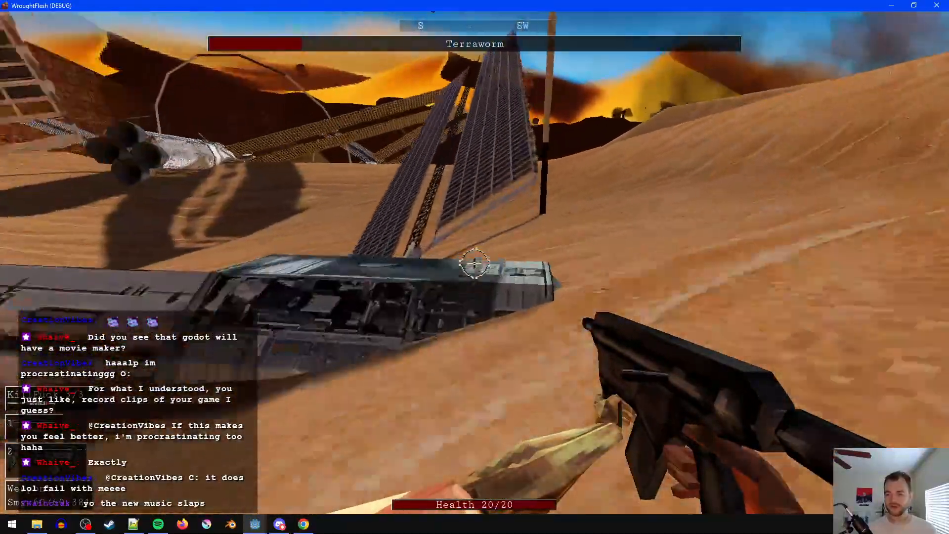
key(w)
- Alternate between shotgun and SMG against the Terraworm from the solar panel, and retreat along the wrecked module
key(2)
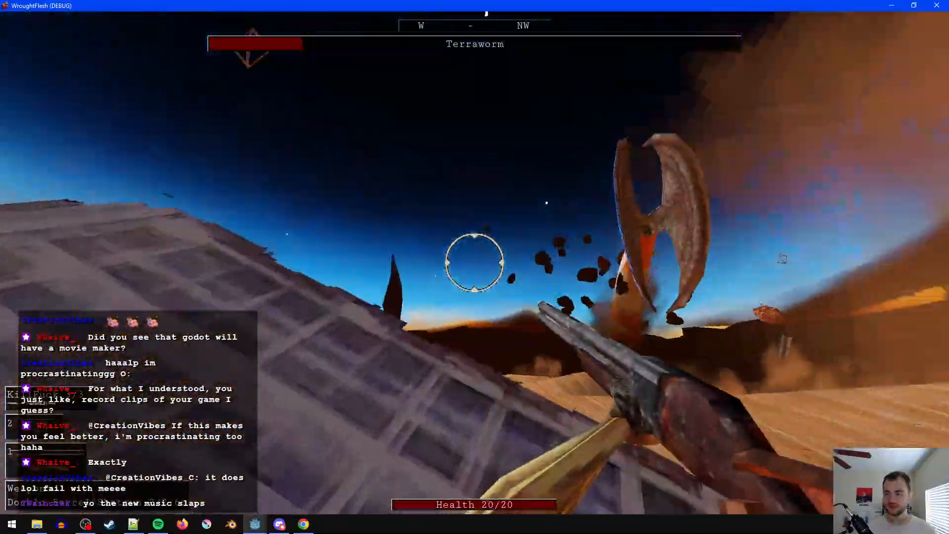
click(475, 264)
key(1)
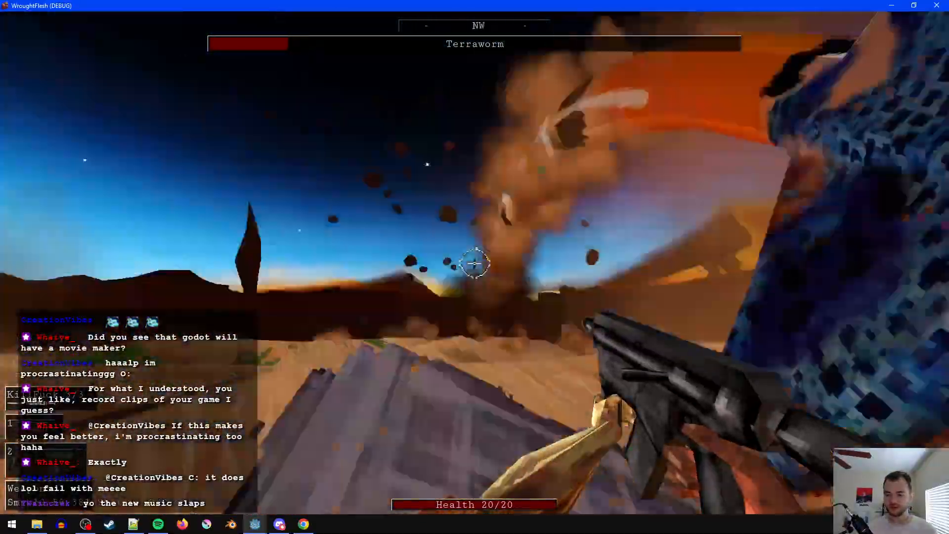
key(2)
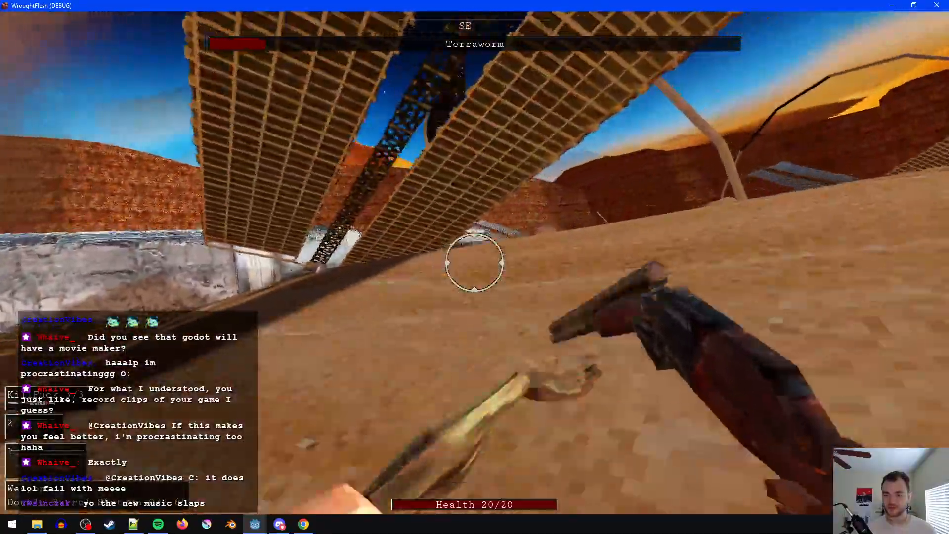
key(w)
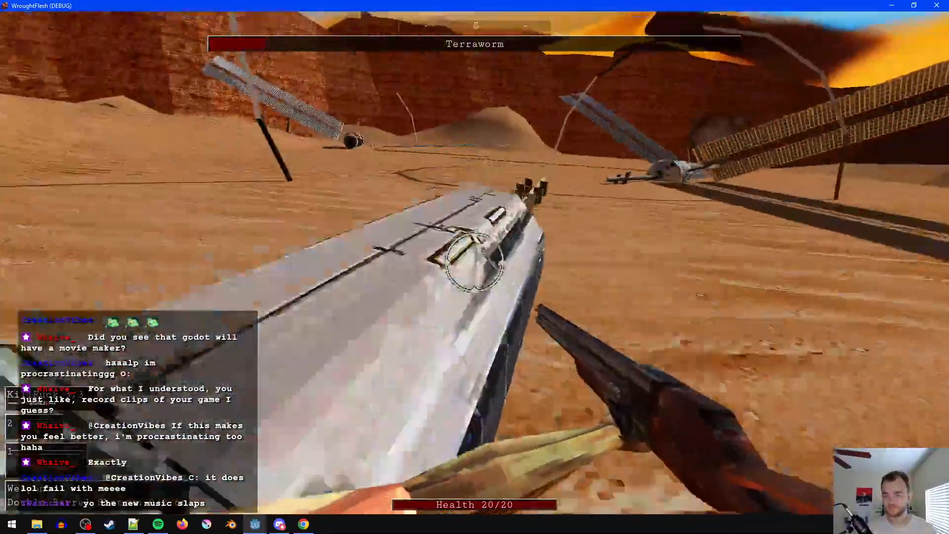
key(w)
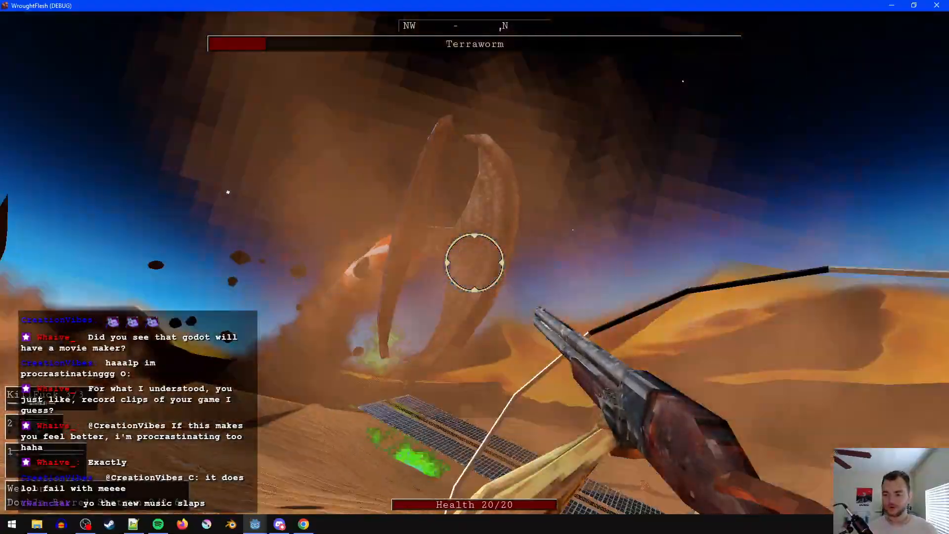
- Run along the station wreckage out onto the open sand, firing the shotgun at the Terraworm
click(475, 263)
key(w)
key(w)
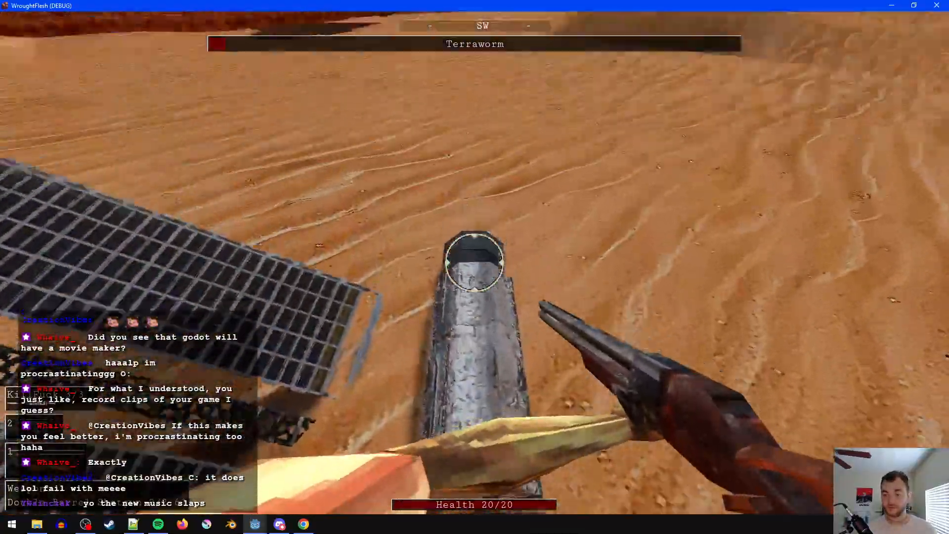
key(w)
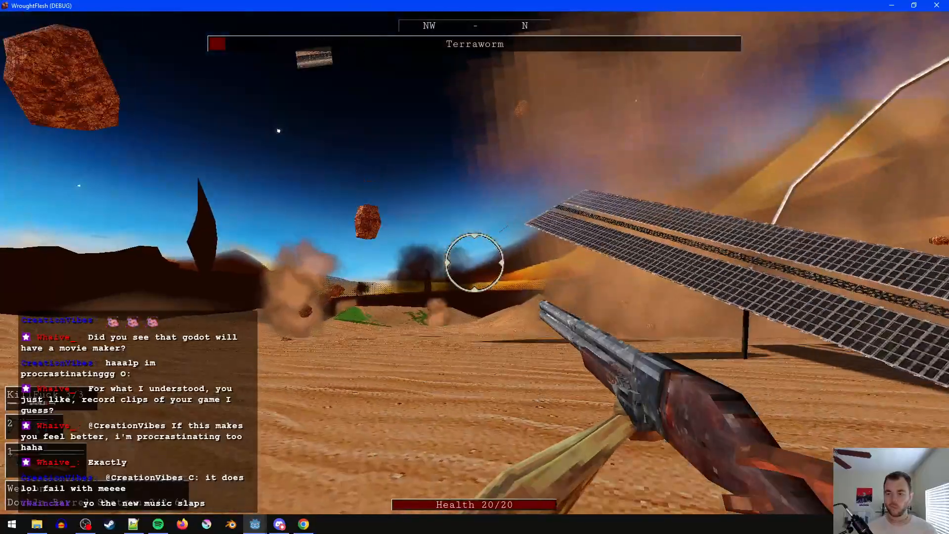
click(475, 263)
- Deplete the Terraworm's remaining health by firing and switching between the shotgun and the SMG
key(w)
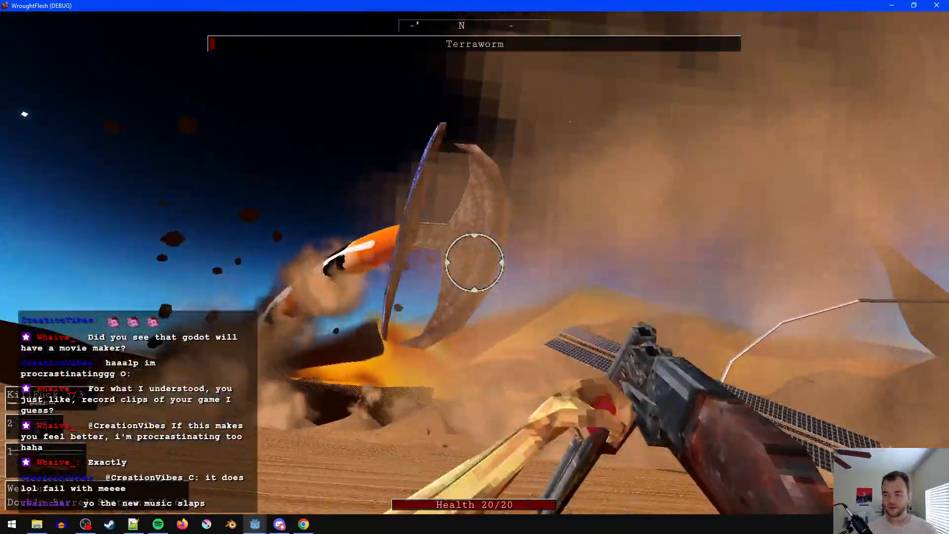
key(2)
click(475, 262)
- Reload the SMG and walk north across the open desert toward the falling rocks and dust clouds
key(w)
key(1)
key(r)
key(2)
key(w)
key(r)
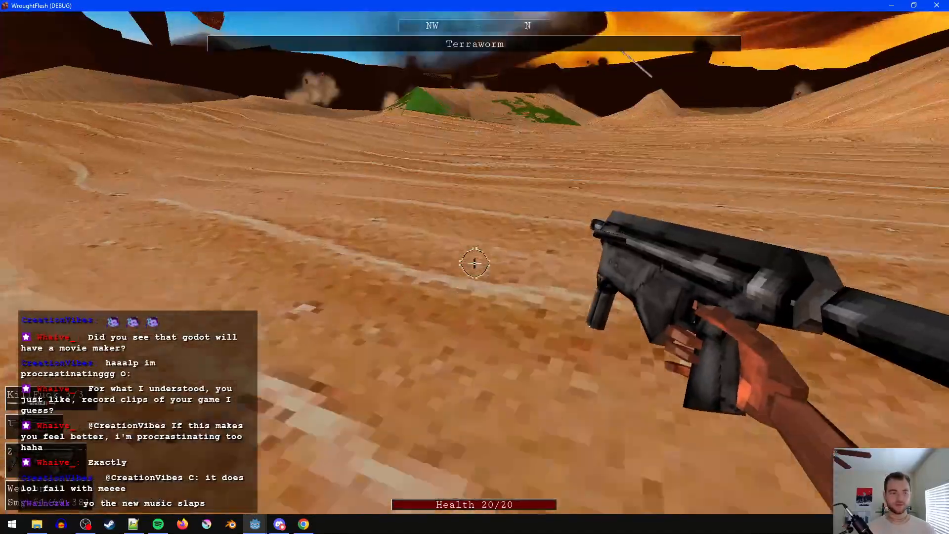
key(w)
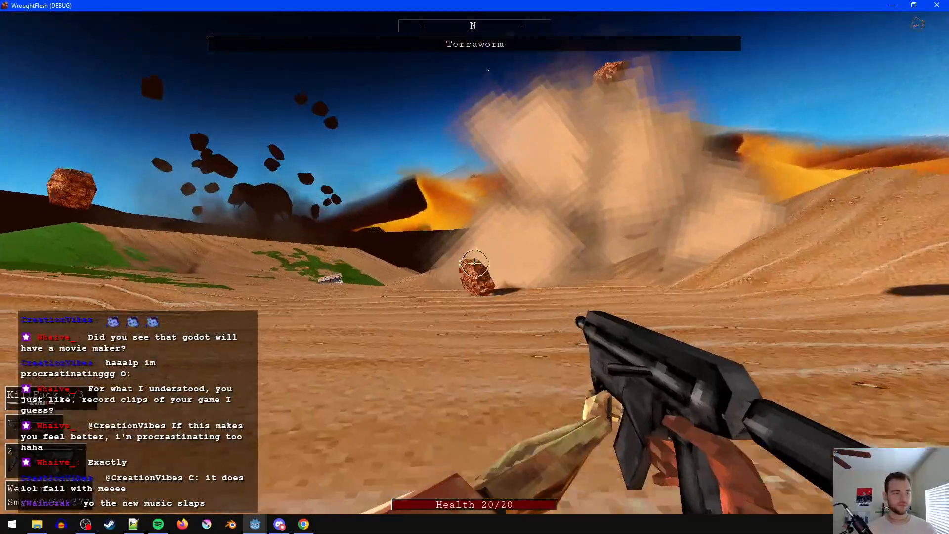
- Jump over the dune while heading north, pausing the game briefly and resuming it
key(w)
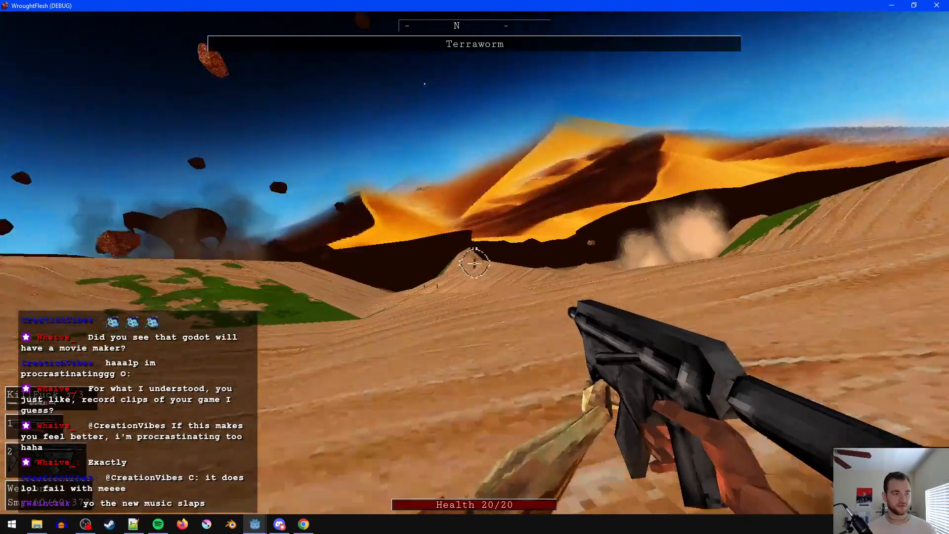
key(w)
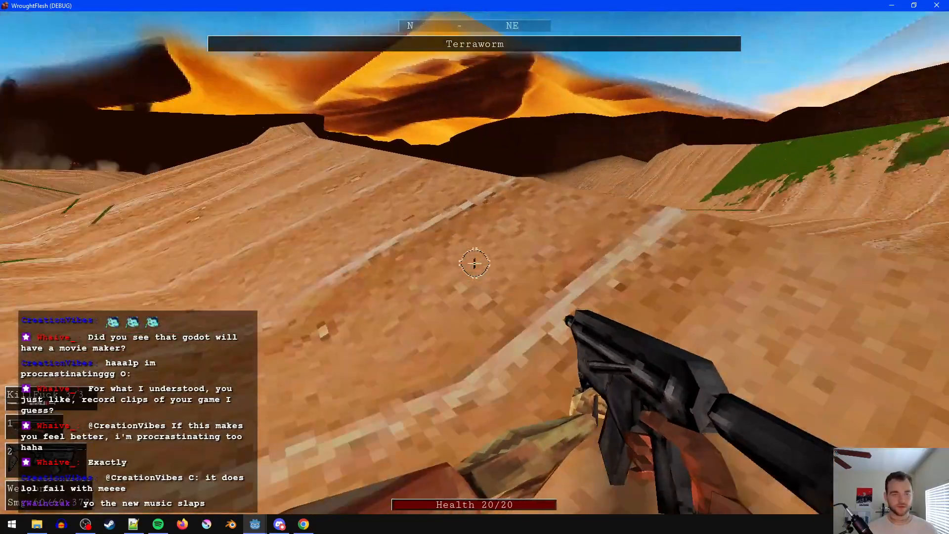
key(space)
key(Escape)
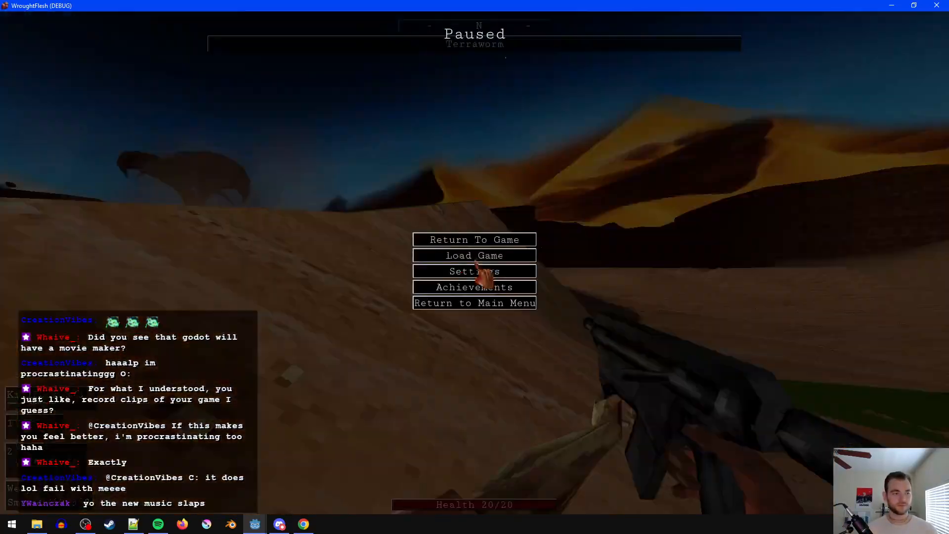
key(alt+Tab)
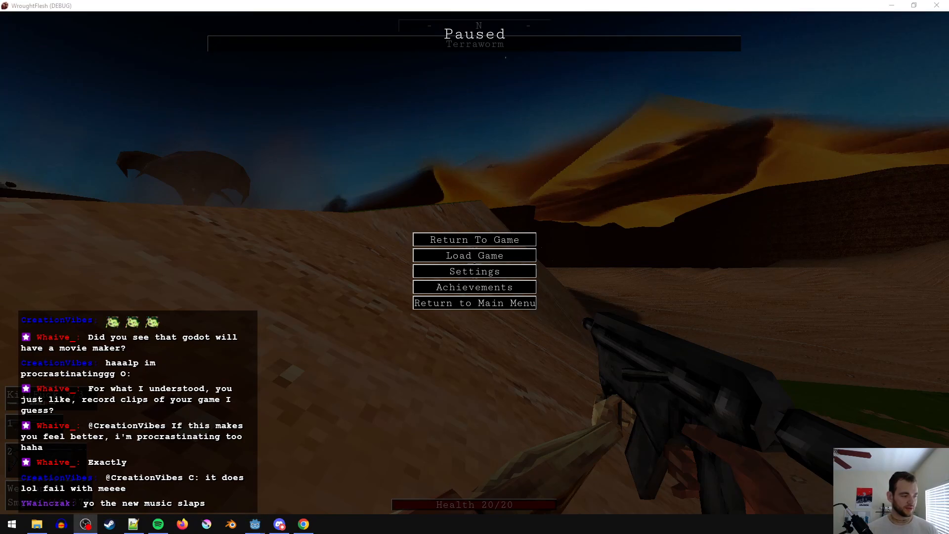
key(alt+Tab)
key(Escape)
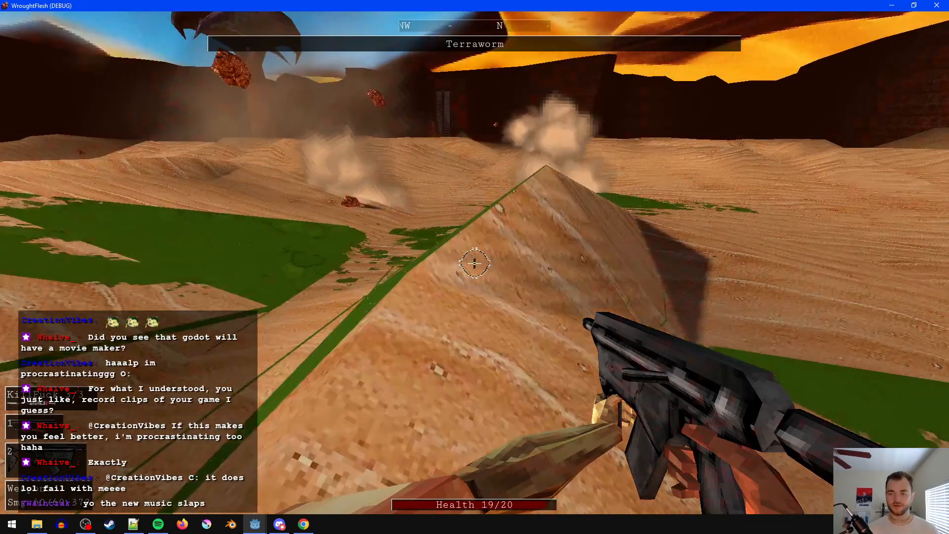
- Run across the open desert between the falling rocks to the base of the Terraworm's upright orange body
key(w)
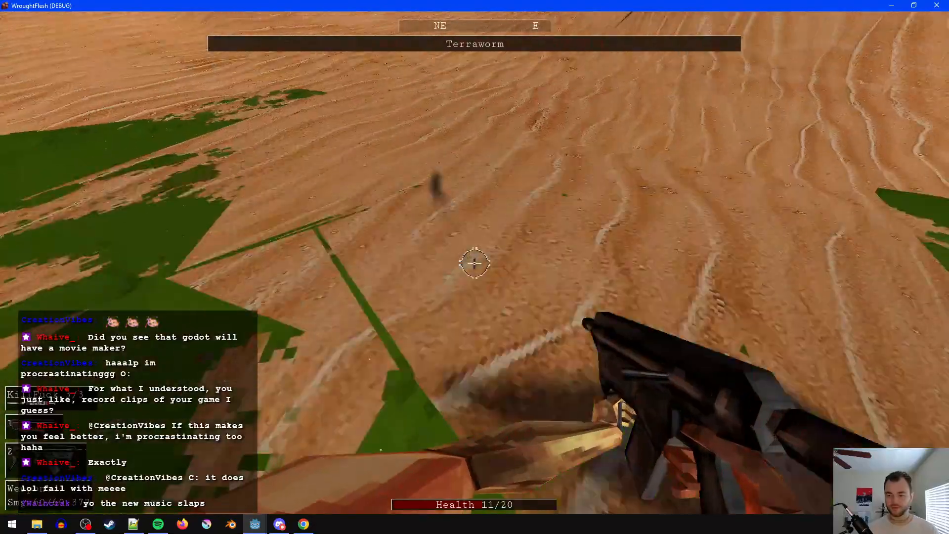
key(d)
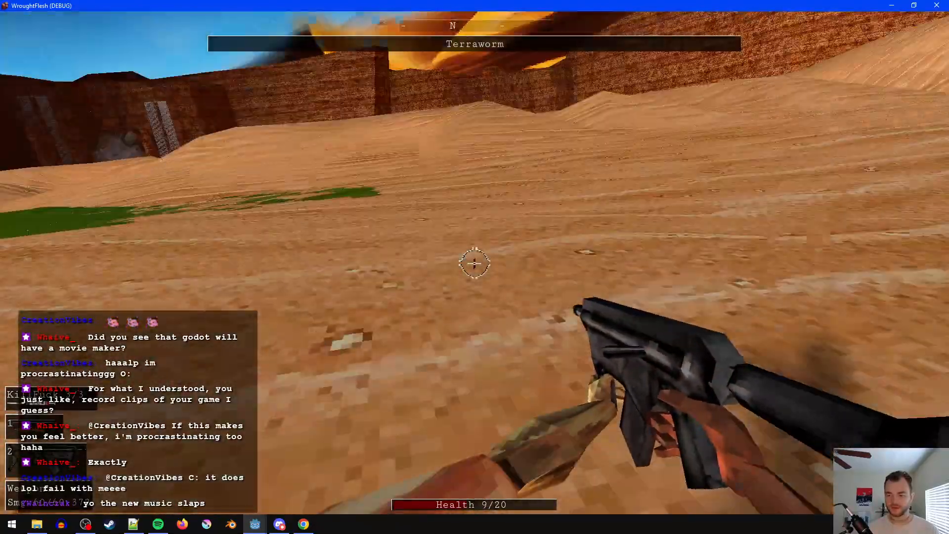
key(d)
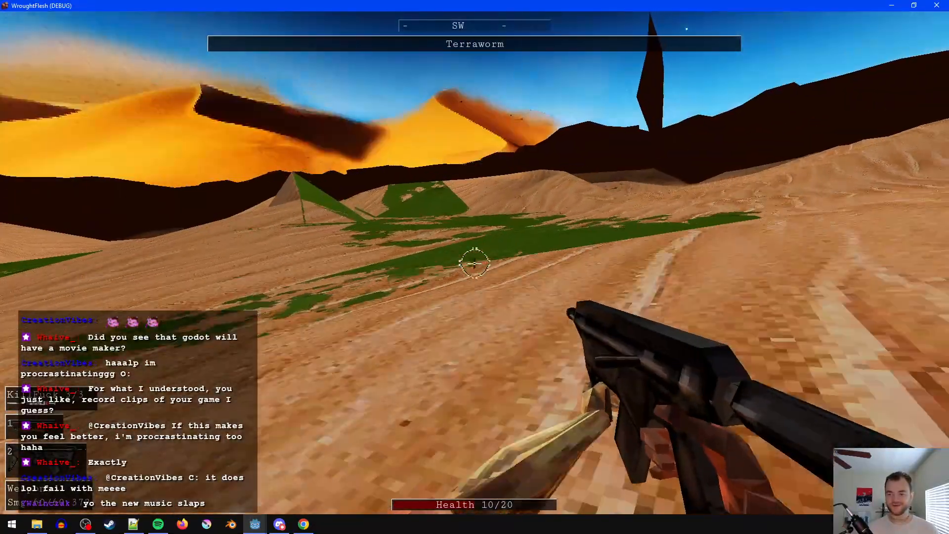
key(d)
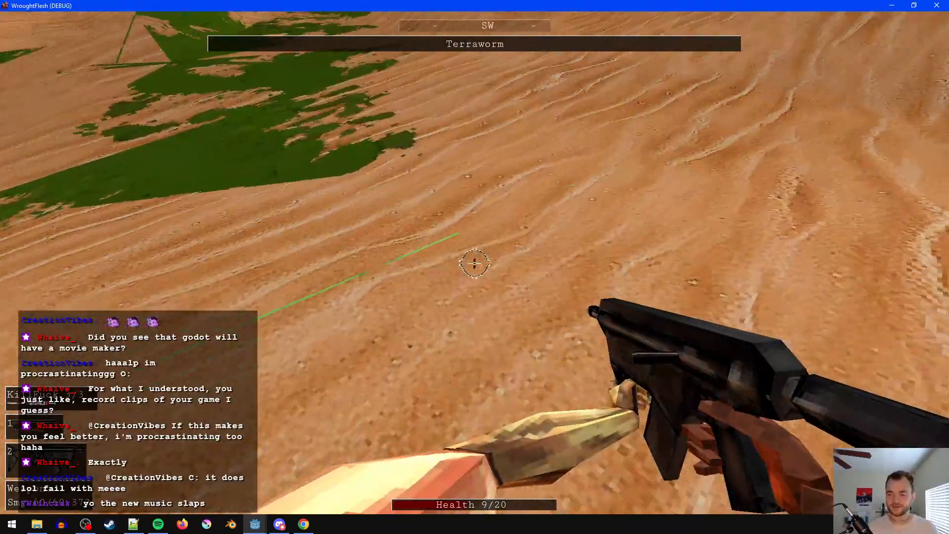
key(w)
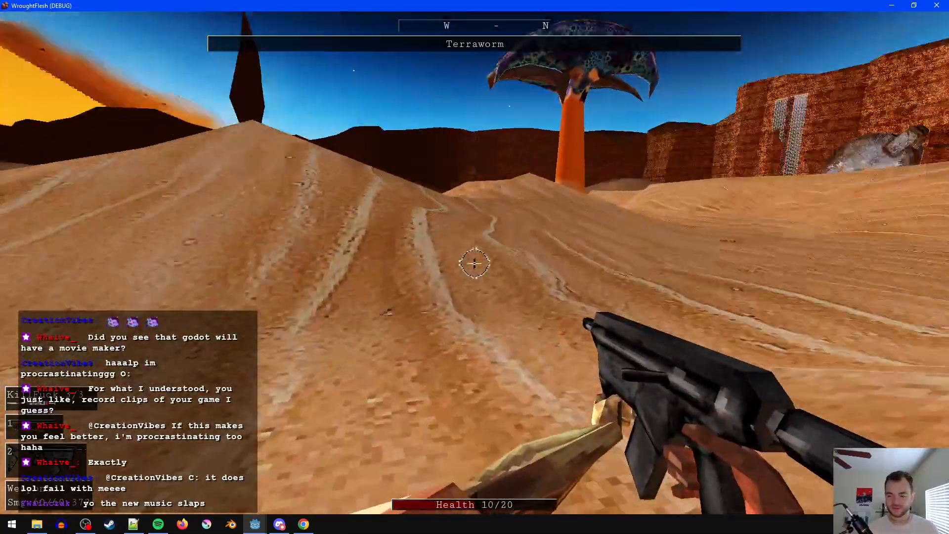
key(w)
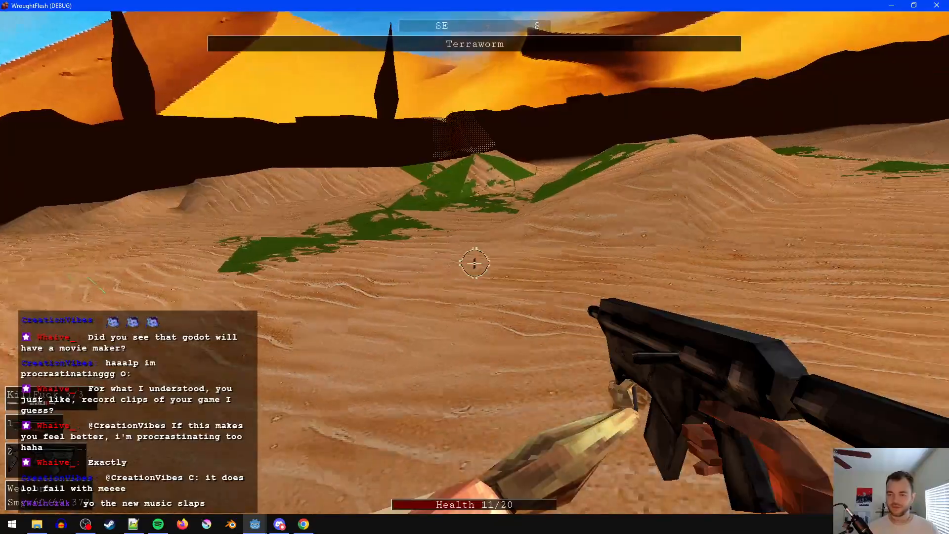
key(w)
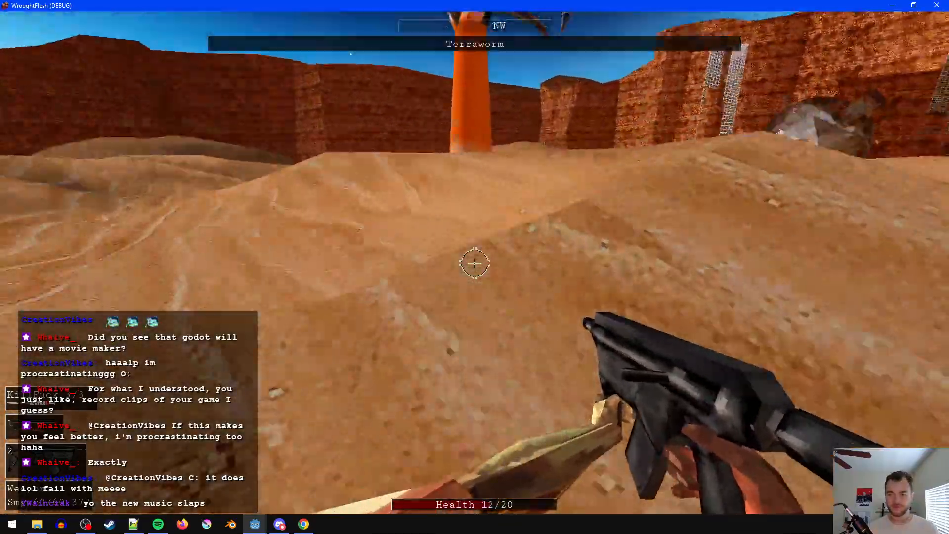
key(w)
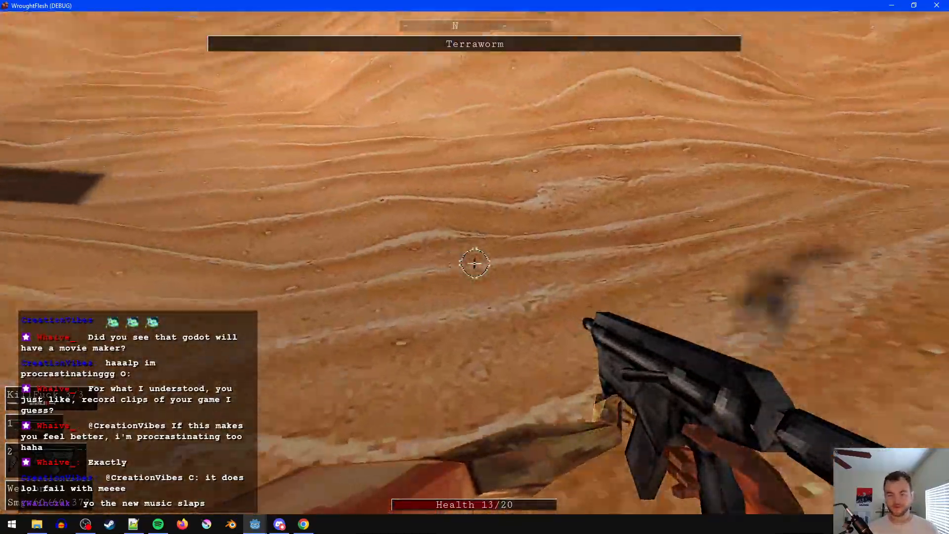
key(w)
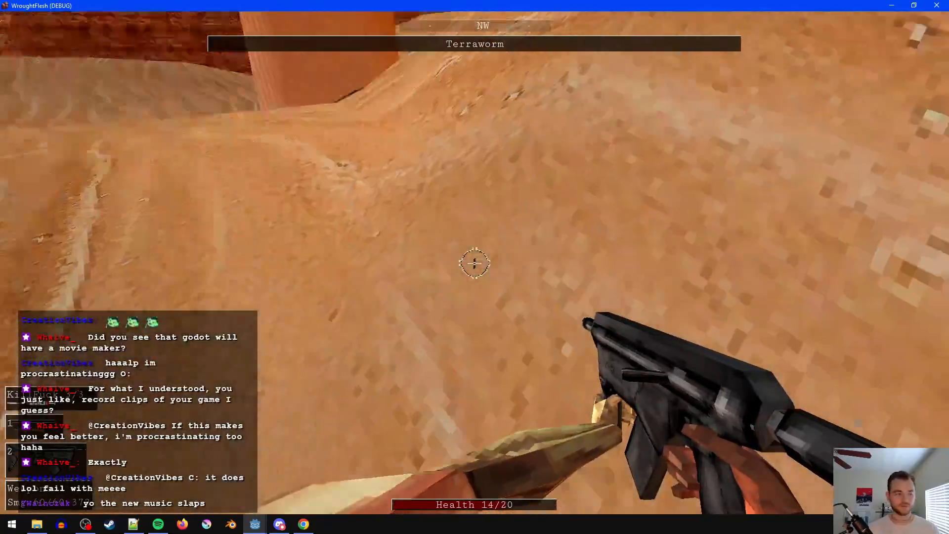
key(w)
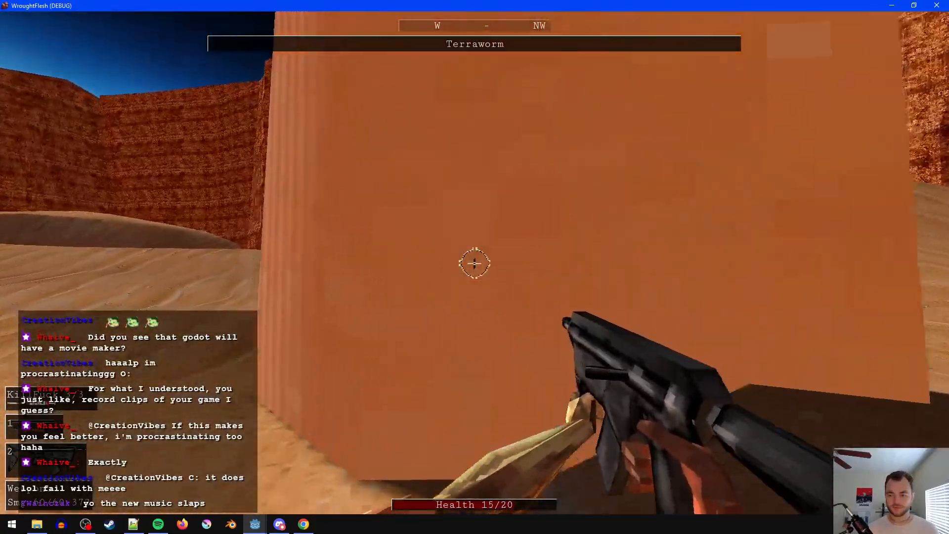
- Inspect the Restitution Shard organ inside the Terraworm from the inventory, and close the running game
key(t)
mouse_move(651, 213)
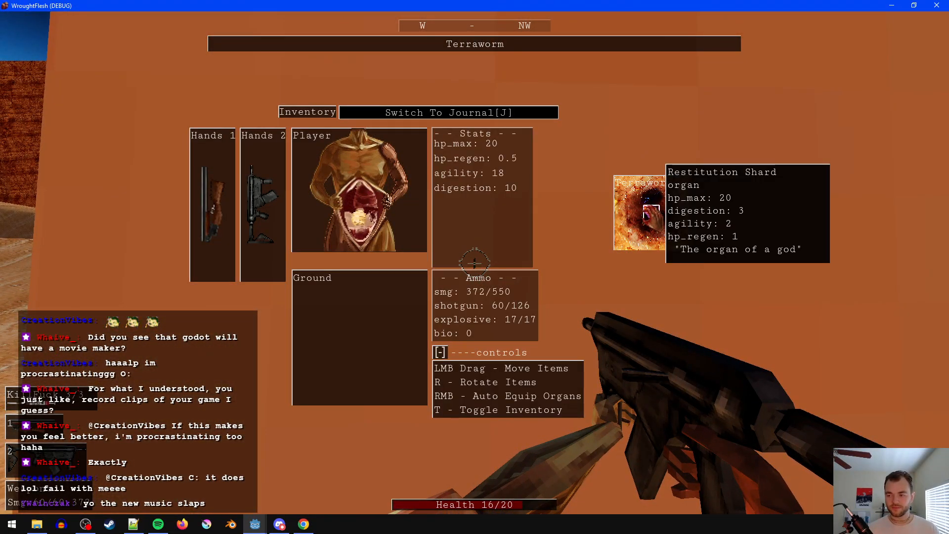
click(937, 6)
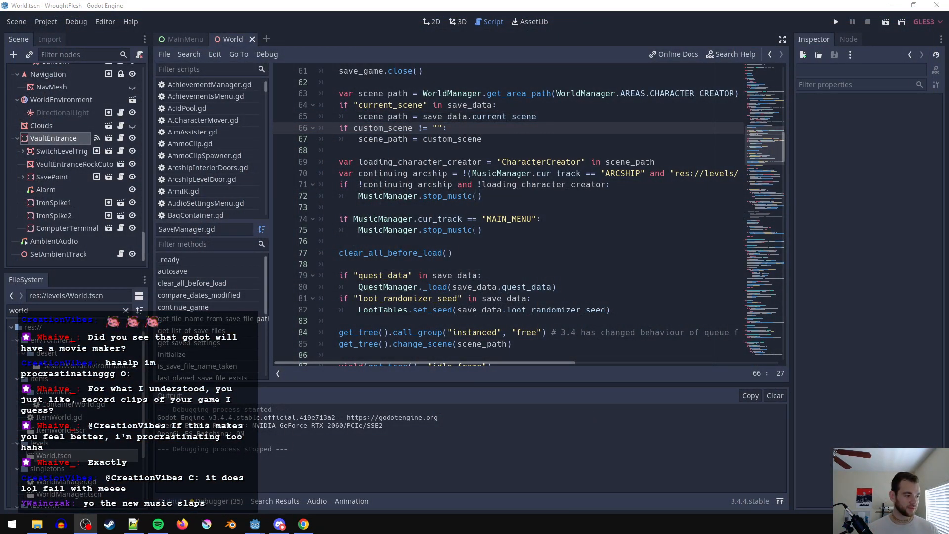
key(alt+Tab)
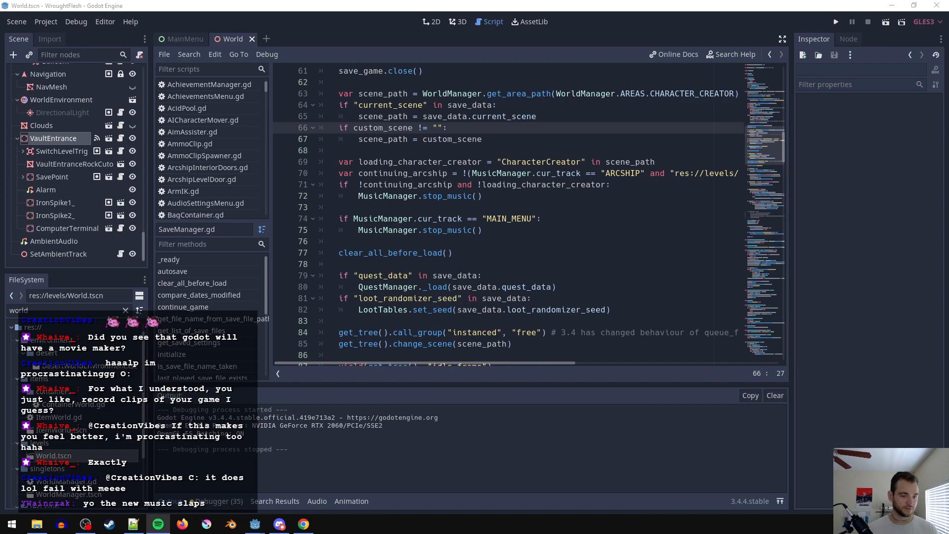
key(alt+Tab)
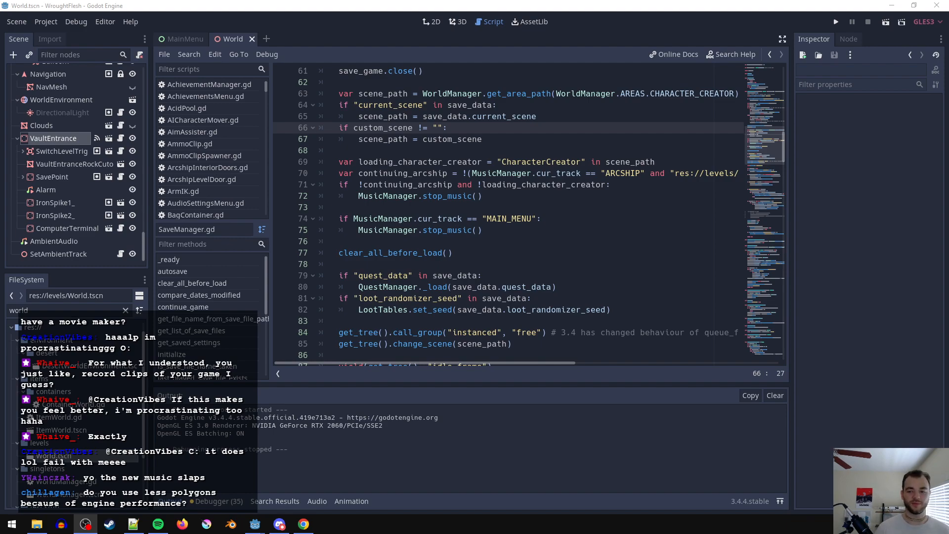
key(alt+Tab)
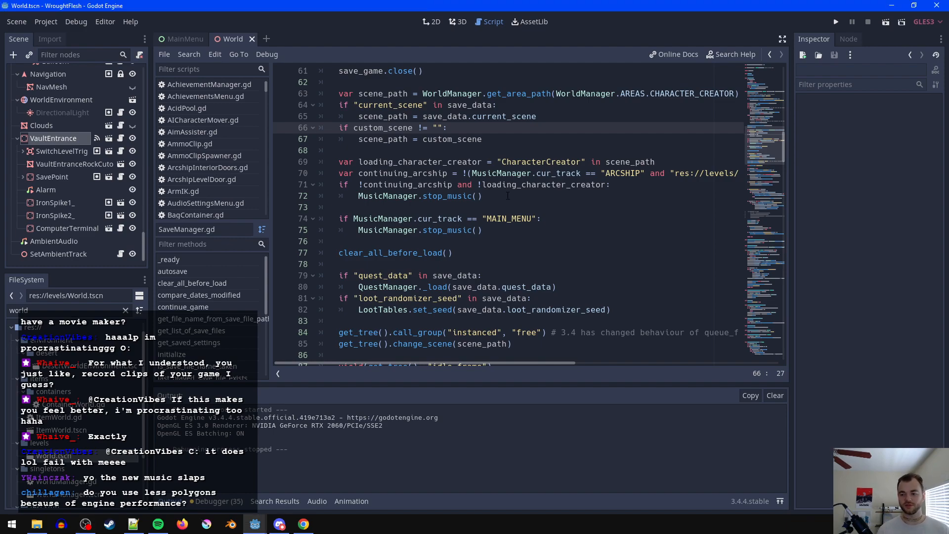
click(544, 265)
click(545, 257)
click(539, 276)
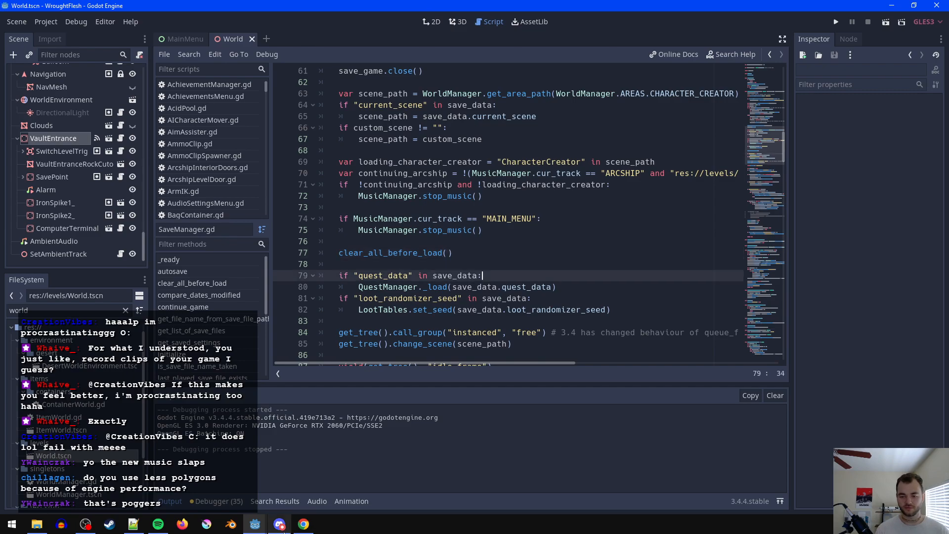
click(189, 44)
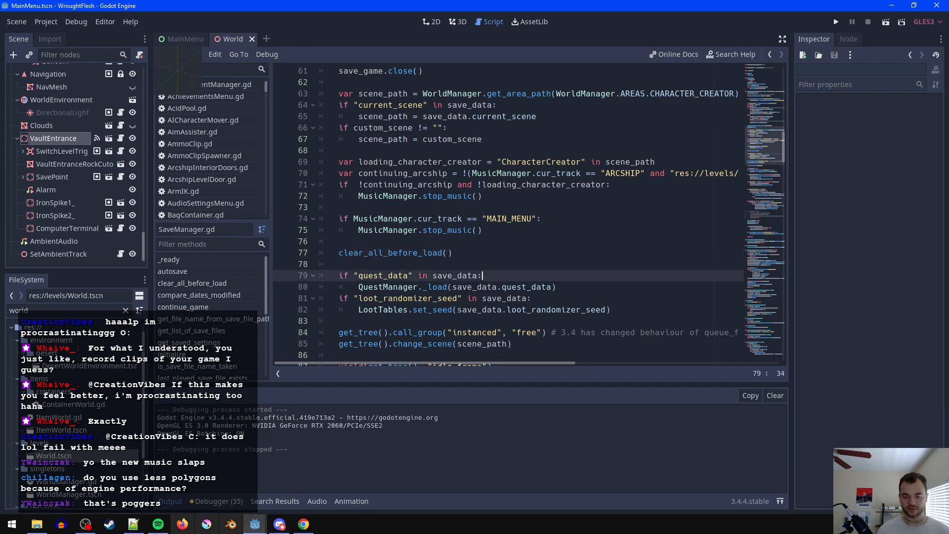
- Switch to Notepad++, decline reloading terraworm_fight.save, and close that file and the Find dialog
click(133, 524)
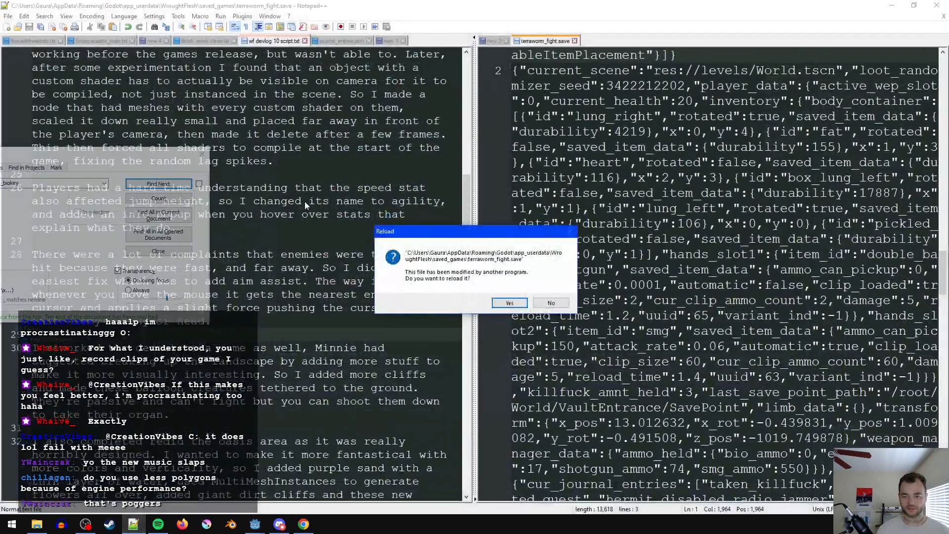
click(551, 303)
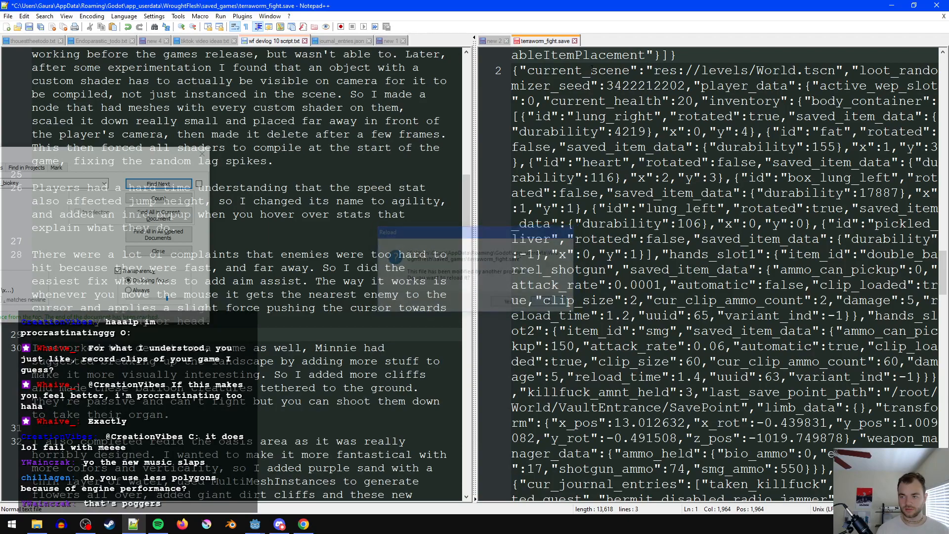
click(575, 41)
click(510, 297)
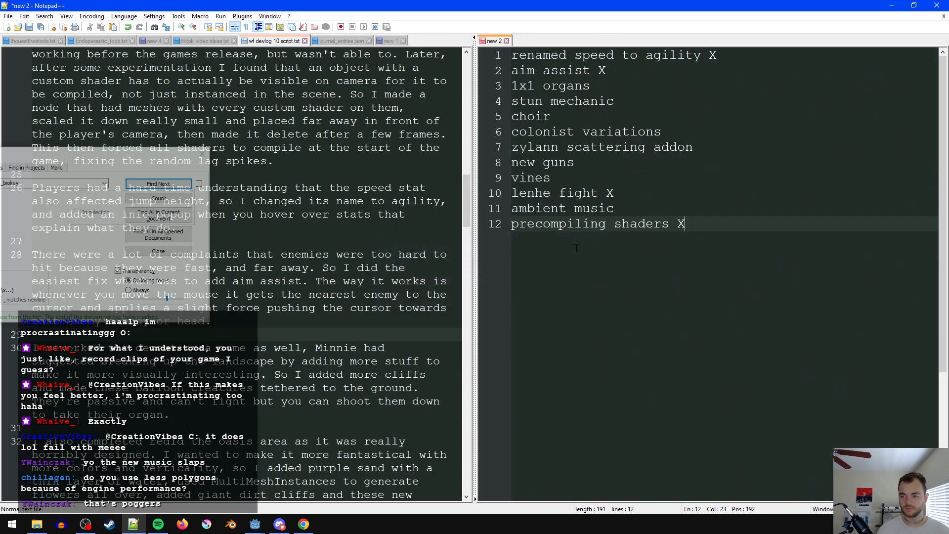
click(203, 154)
- Append "And this can be adjusted in settings to make it stronger or weaker." to the aim assist paragraph and save the script
click(302, 296)
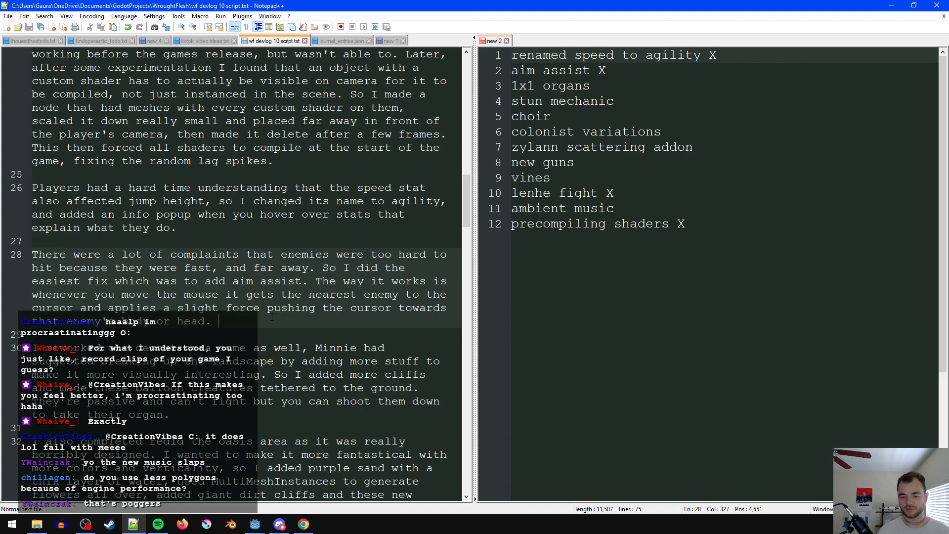
text(And )
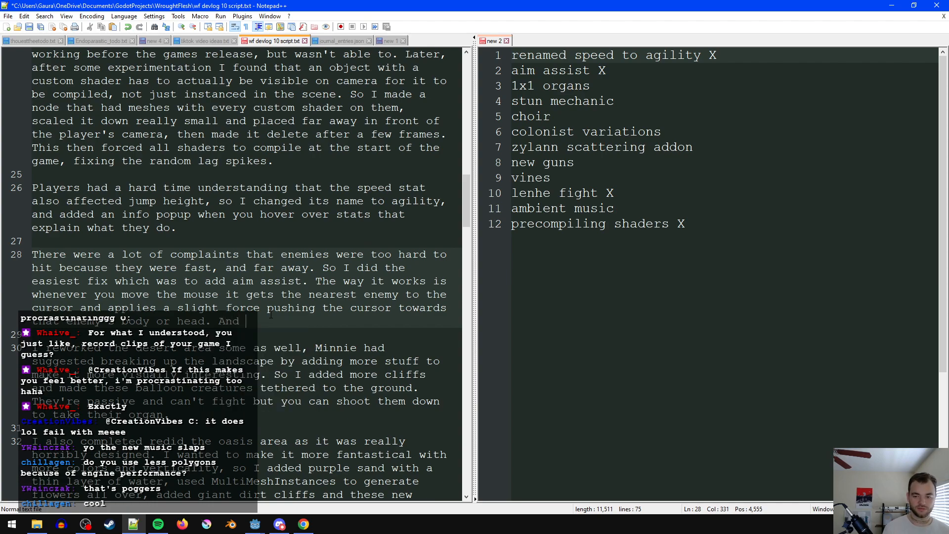
text(this can be adjust)
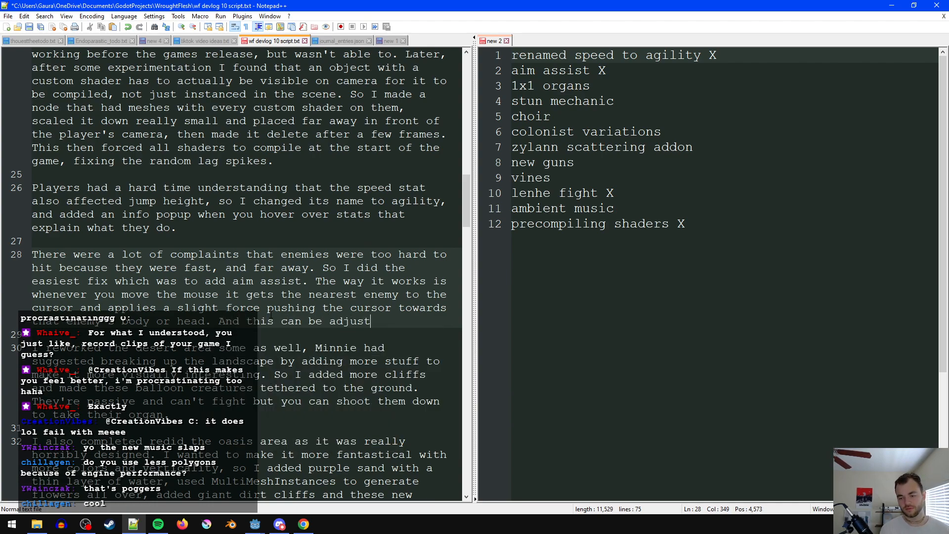
text(ed in s)
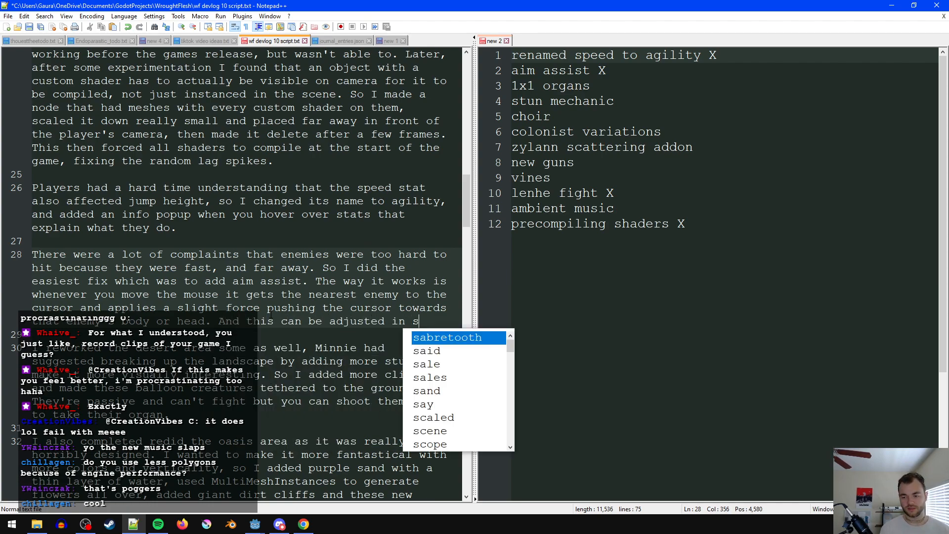
text(ettings to make it str)
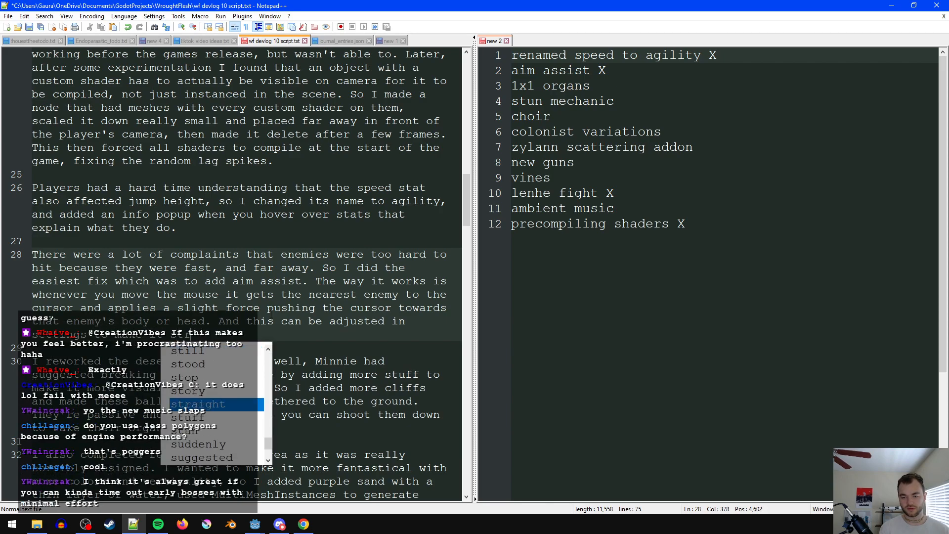
text(onger or weaker.)
key(ctrl+s)
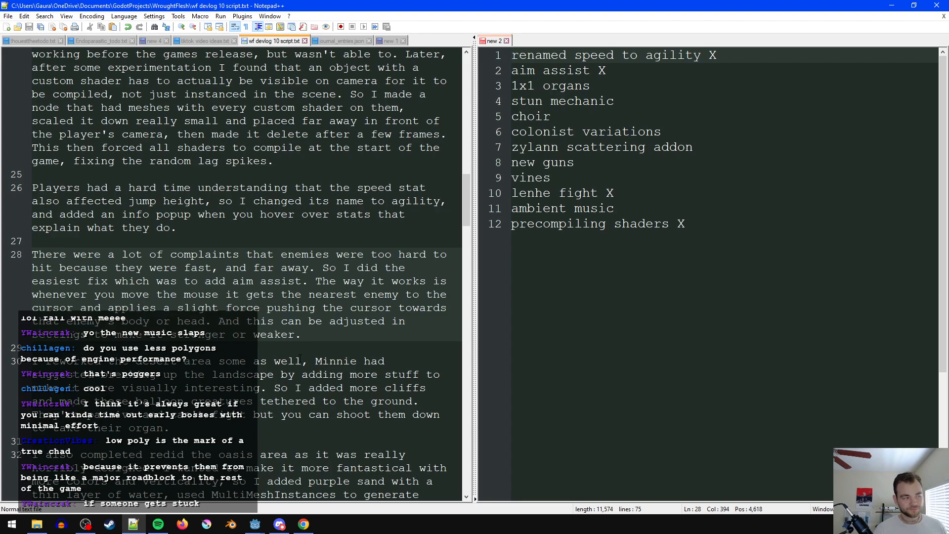
- Start a new paragraph below the aim assist one reading "I also had complaints that wasn't enough organ variety, so I"
scroll(347, 296, down, 2)
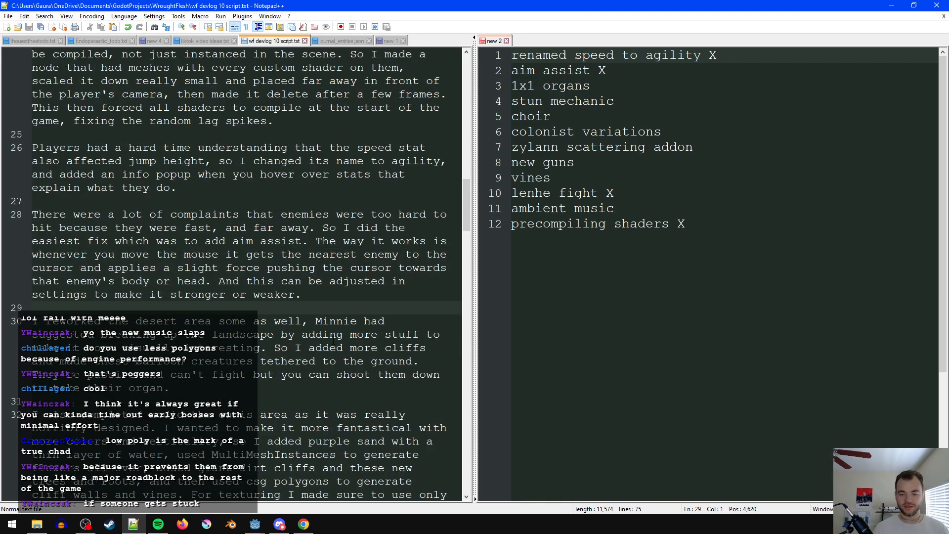
click(374, 267)
key(Left)
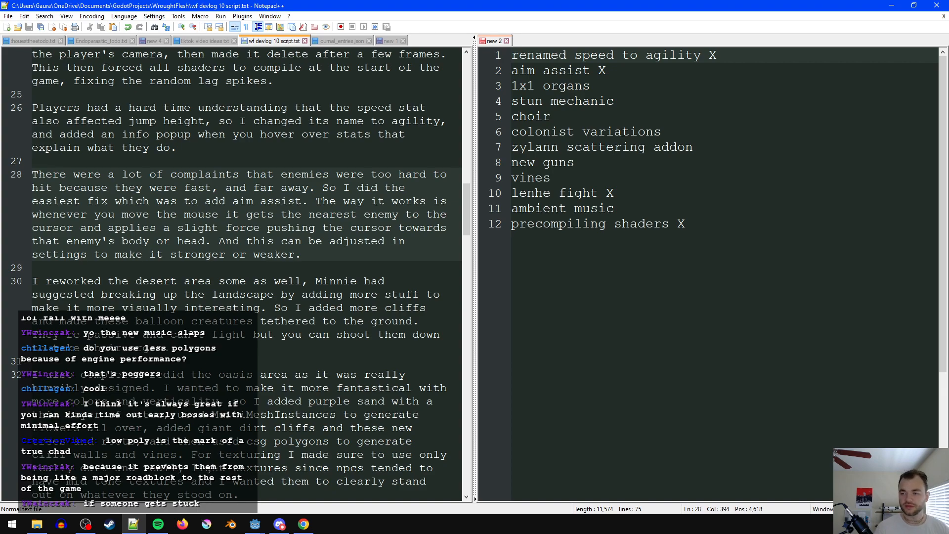
click(637, 84)
click(367, 272)
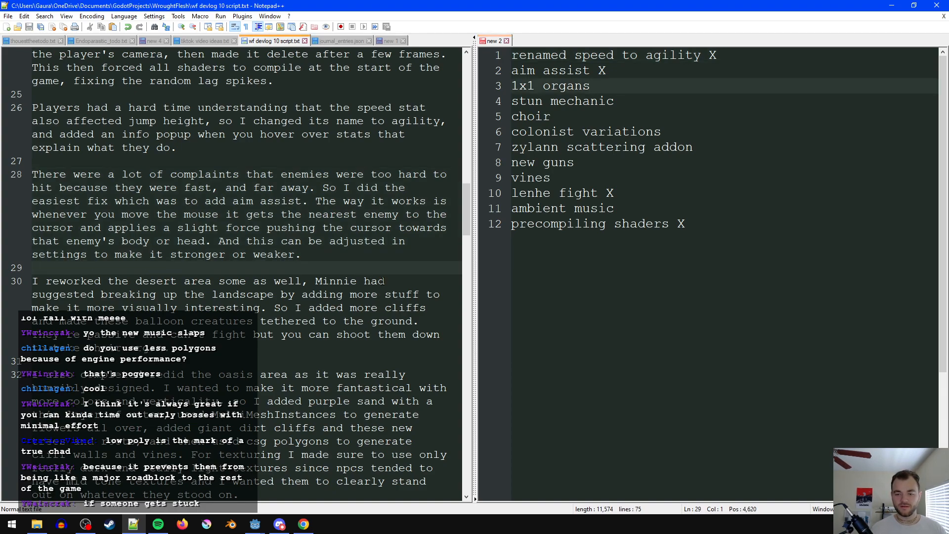
key(Return)
key(Return)
key(Up)
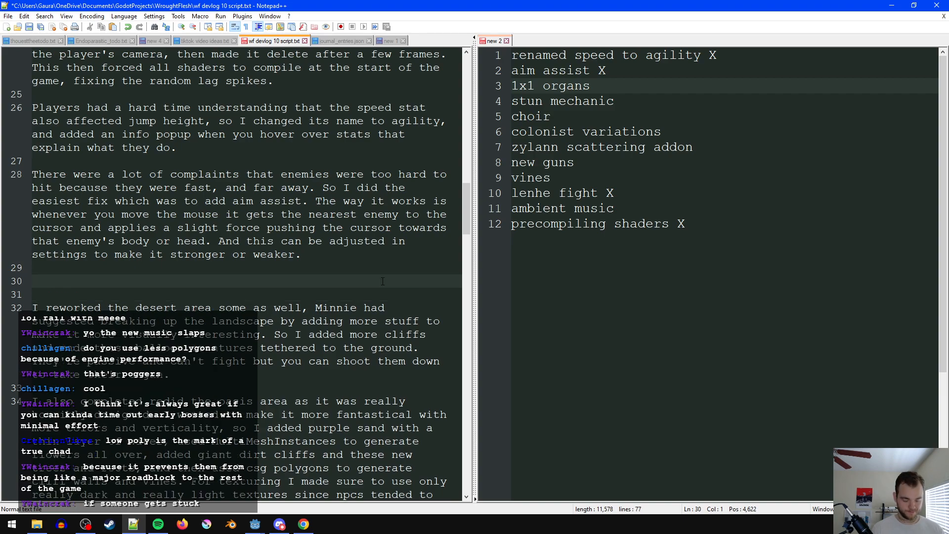
text(I also had)
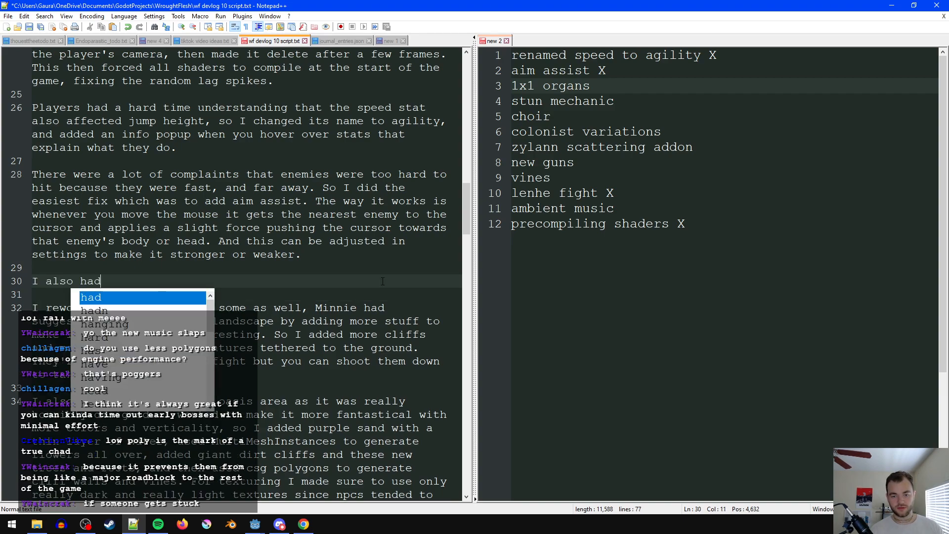
text( complaints that )
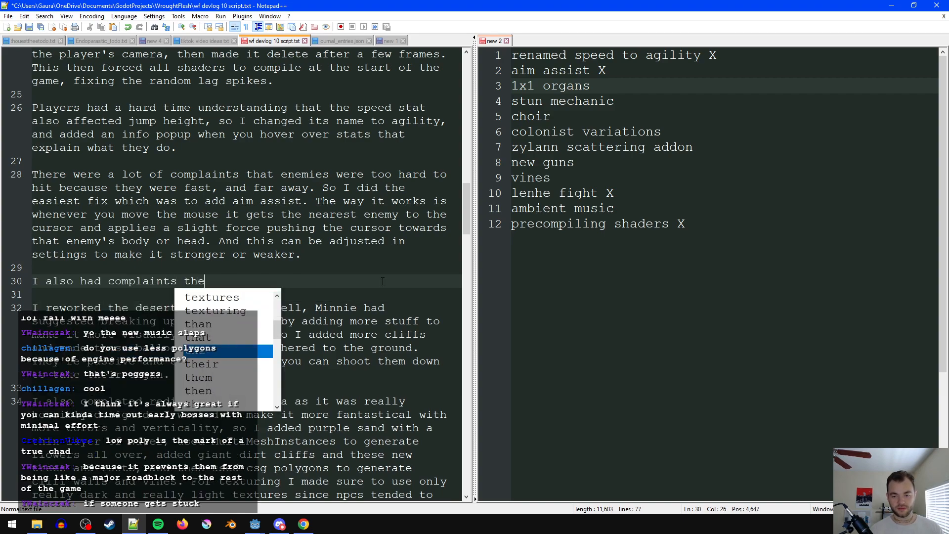
text(was)
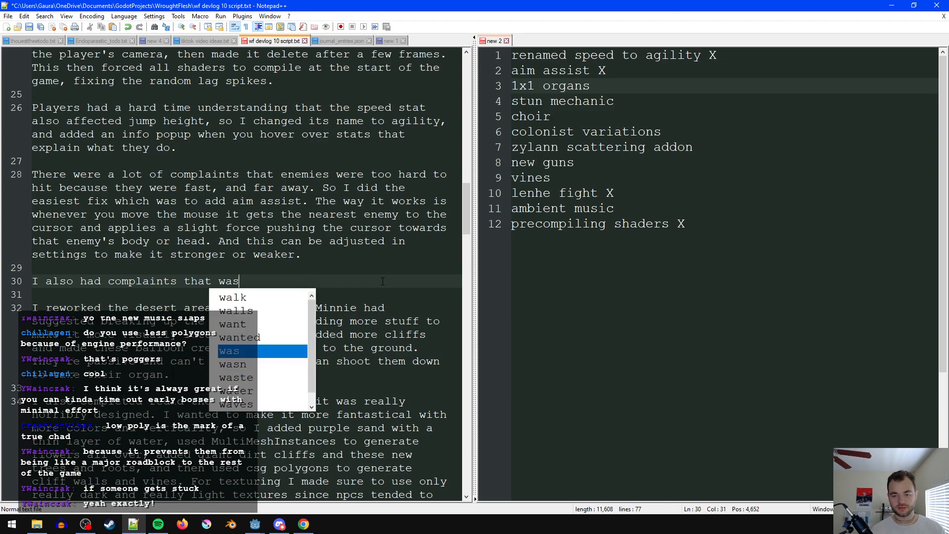
text(n't enough orga)
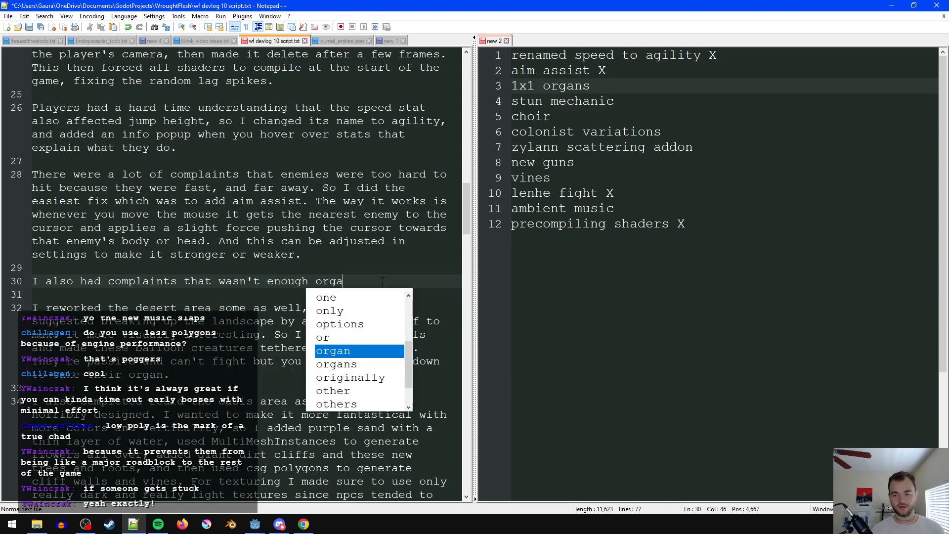
text(n variety, so )
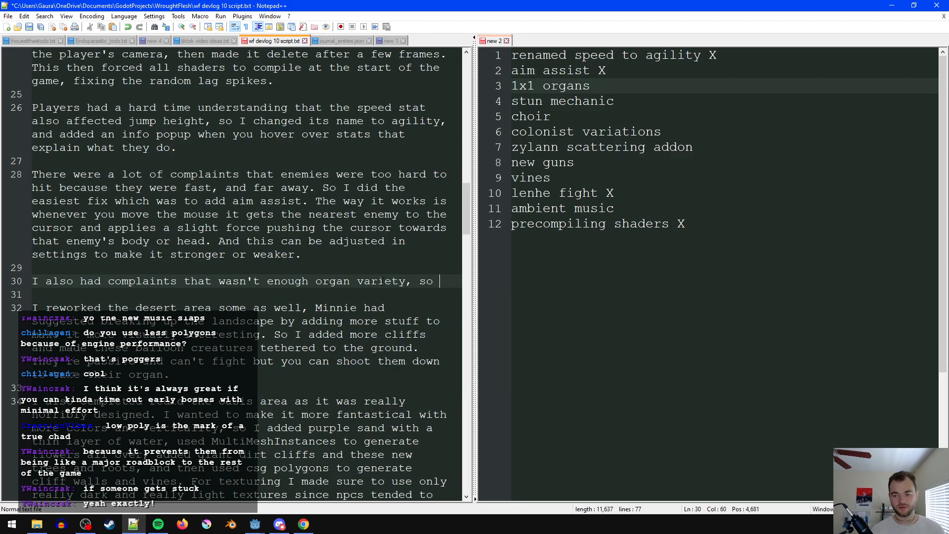
text(I added a )
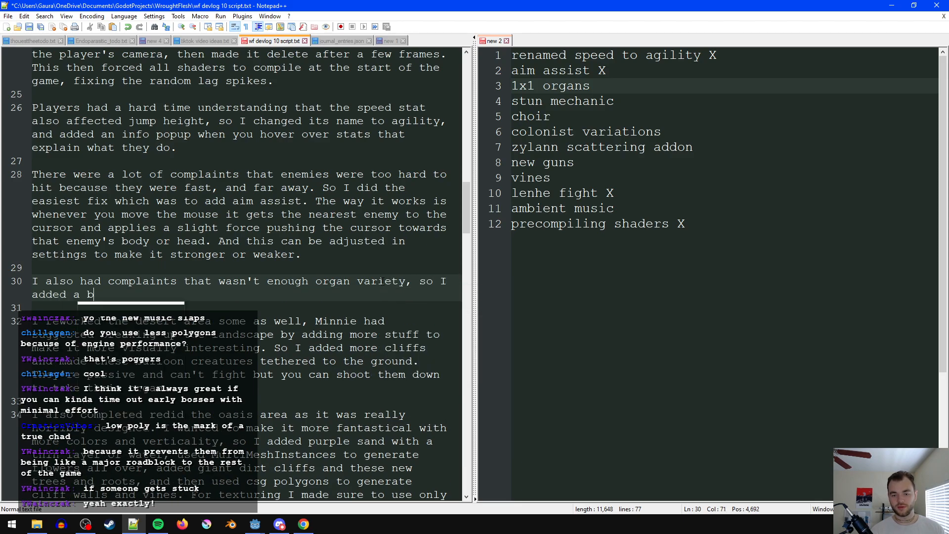
text(bunch of 1c)
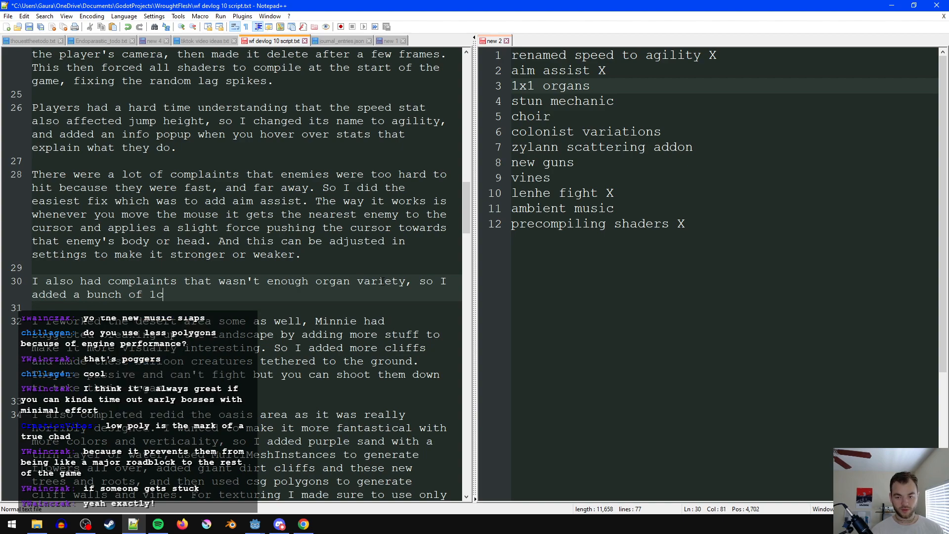
- Complete the organ variety sentence with "added a bunch of different 1x1 organs as quest rewards." and save the script
key(BackSpace)
text(x1)
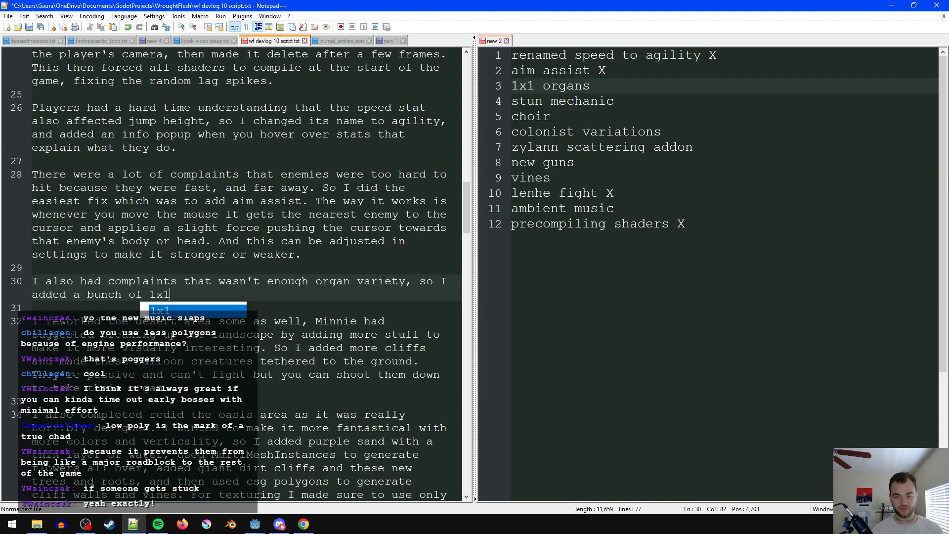
key(ctrl+Left)
key(ctrl+Left)
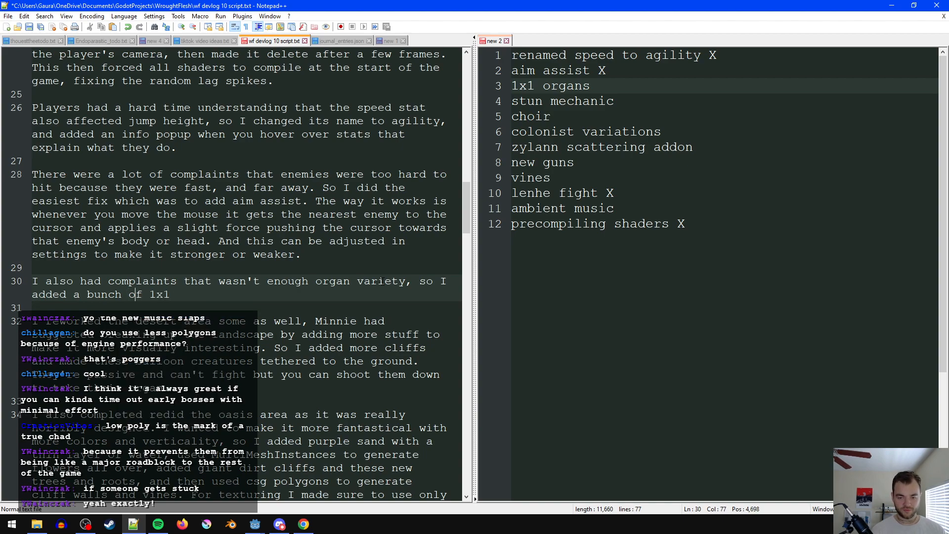
text(different)
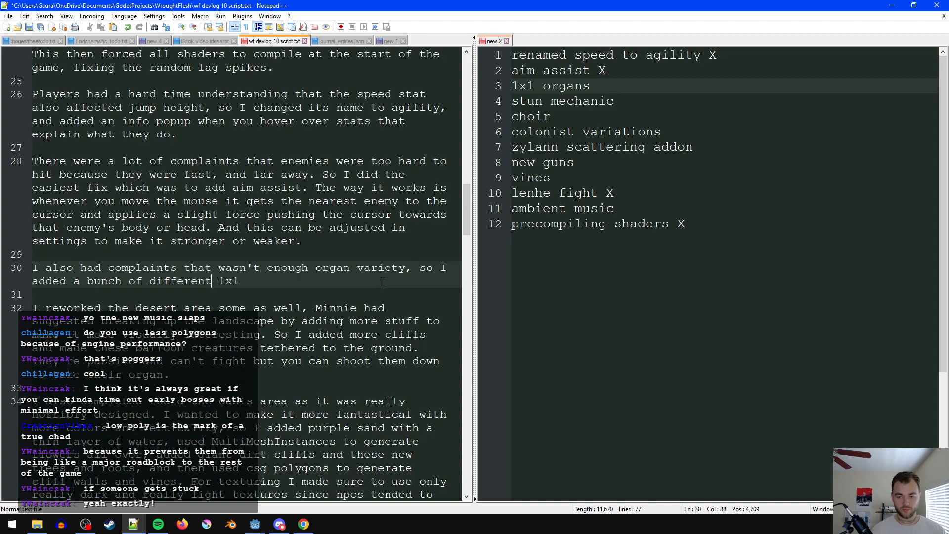
text( 1x1 o)
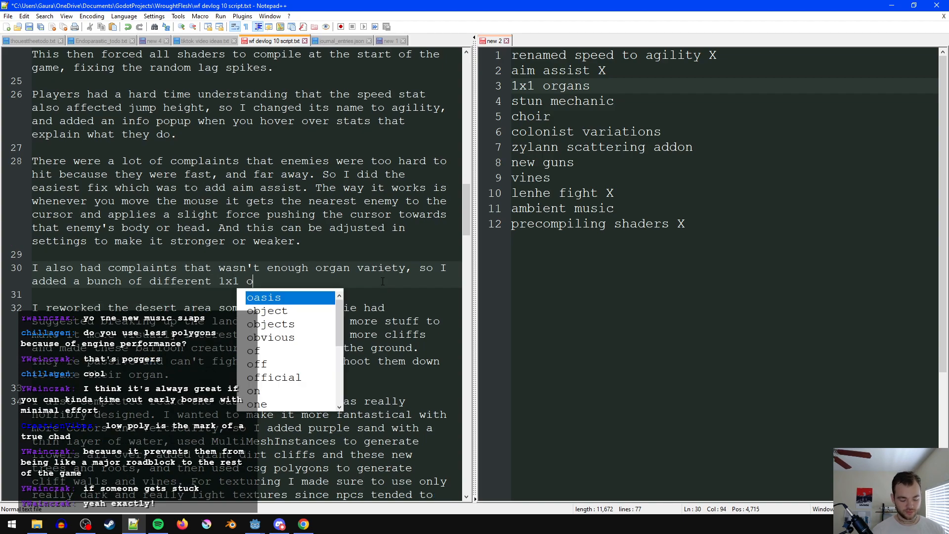
text(rgans as quest rewards.)
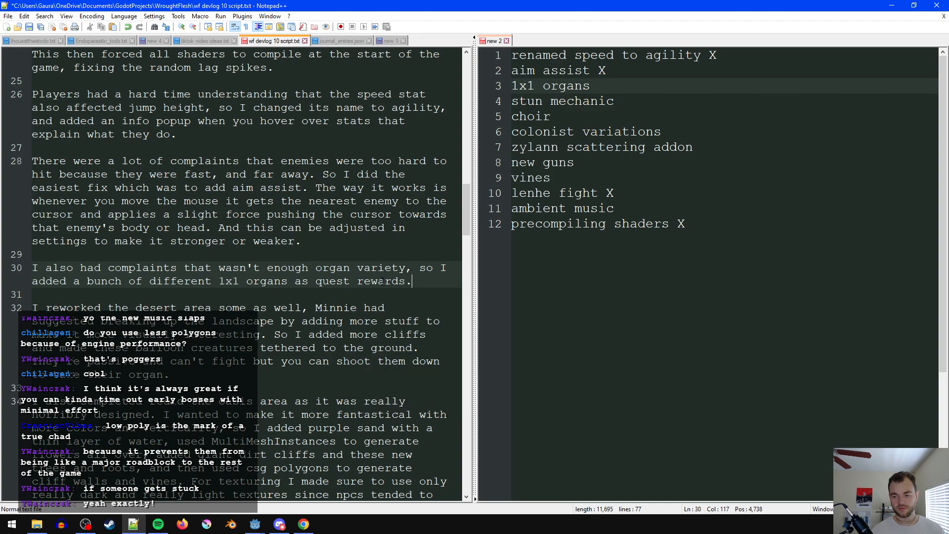
key(ctrl+s)
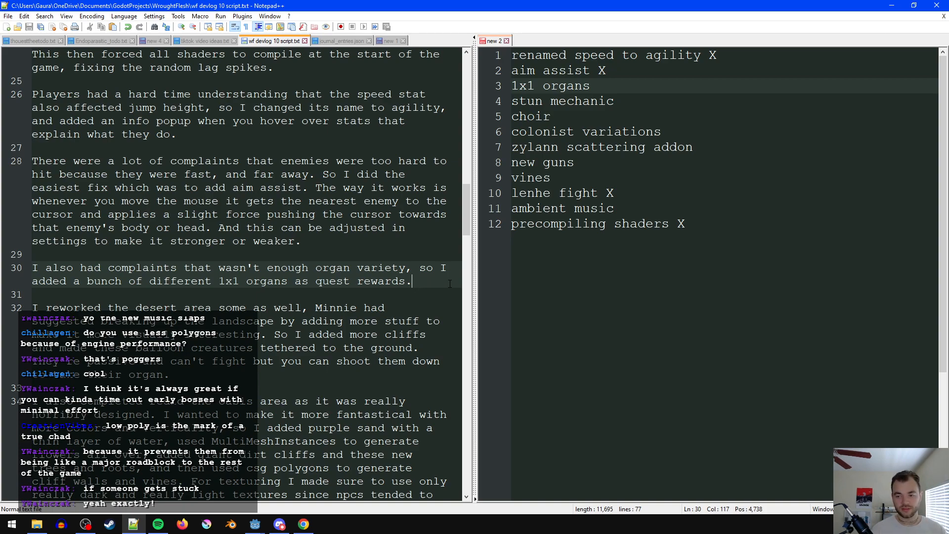
key(BackSpace)
text(, so you)
key(BackSpace)
key(BackSpace)
key(BackSpace)
key(BackSpace)
key(BackSpace)
key(BackSpace)
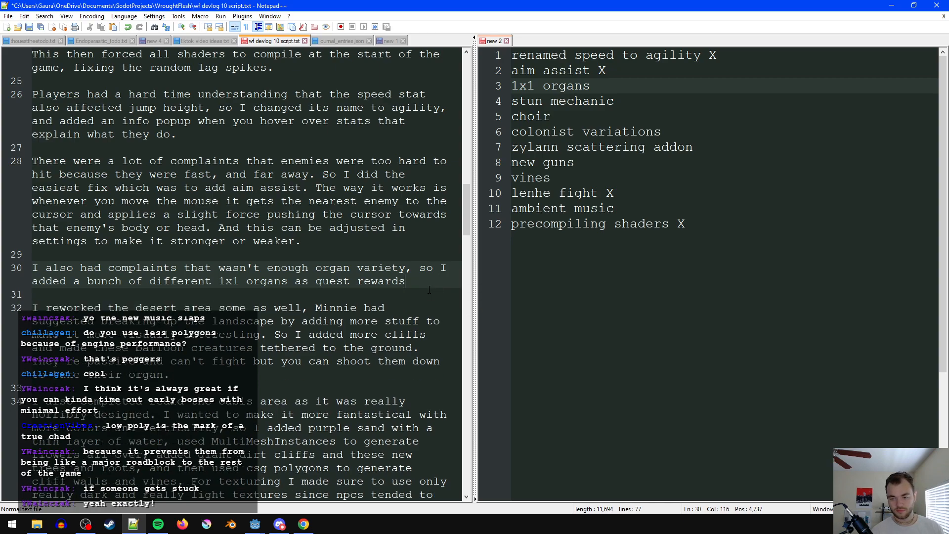
key(ctrl+s)
- Mark the 1x1 organs item in the checklist with an X and insert a blank line below it
click(608, 86)
text(X)
click(637, 108)
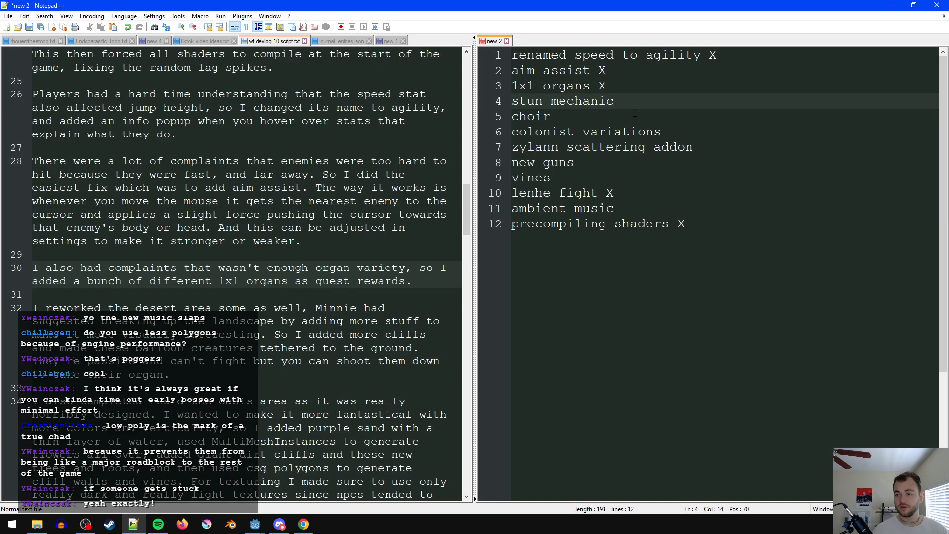
click(638, 92)
key(Return)
key(Down)
key(Down)
key(Down)
key(End)
- Below the organ variety paragraph, add spacing lines and write "players also didn't like that all the npcs looked the same,"
click(170, 295)
key(Return)
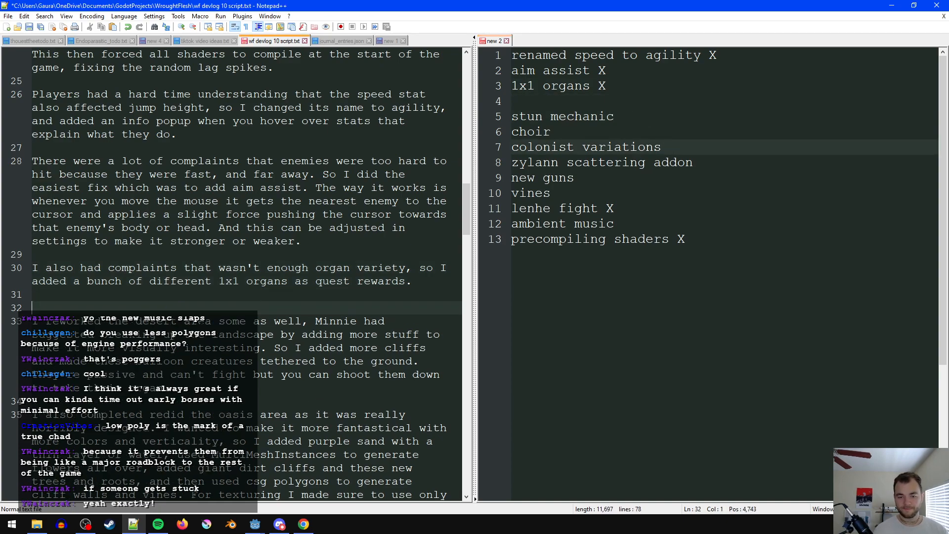
key(Return)
key(Up)
key(Up)
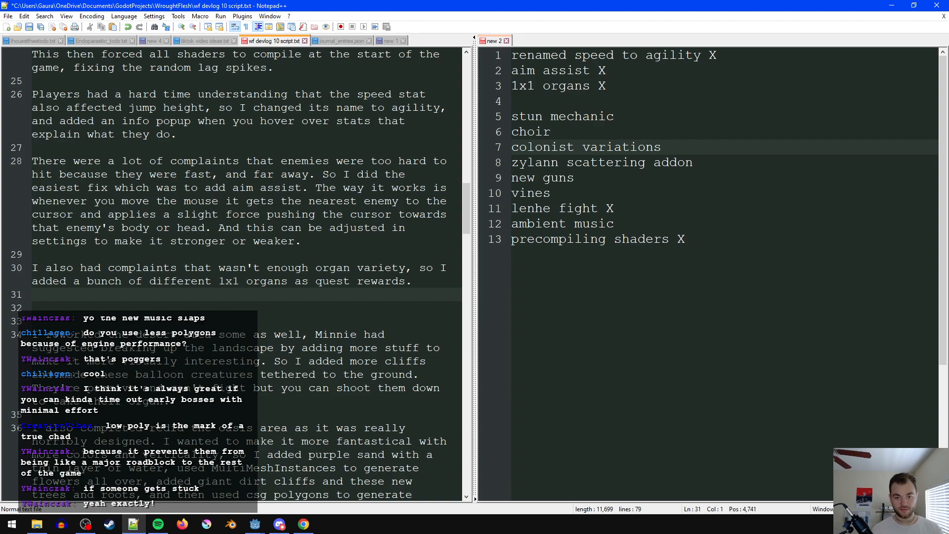
text(play)
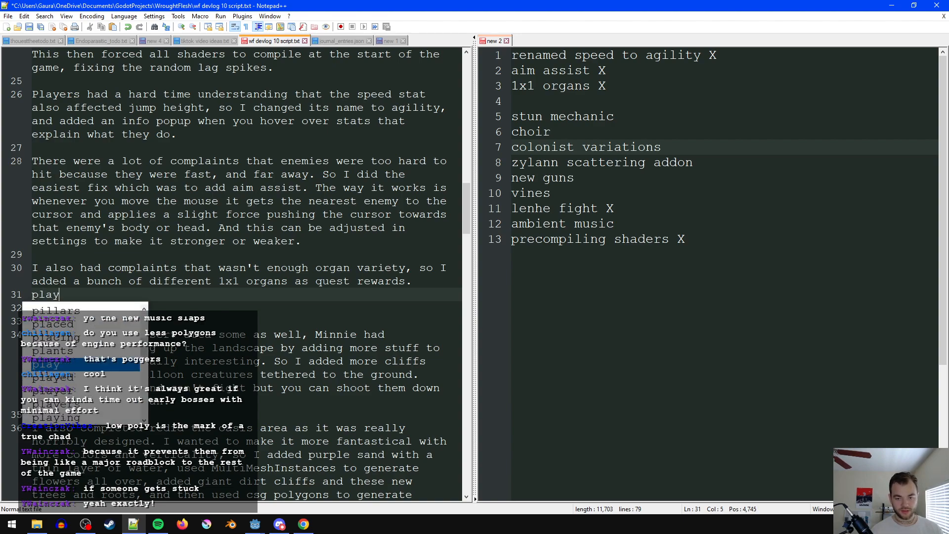
text(ers also didn't li)
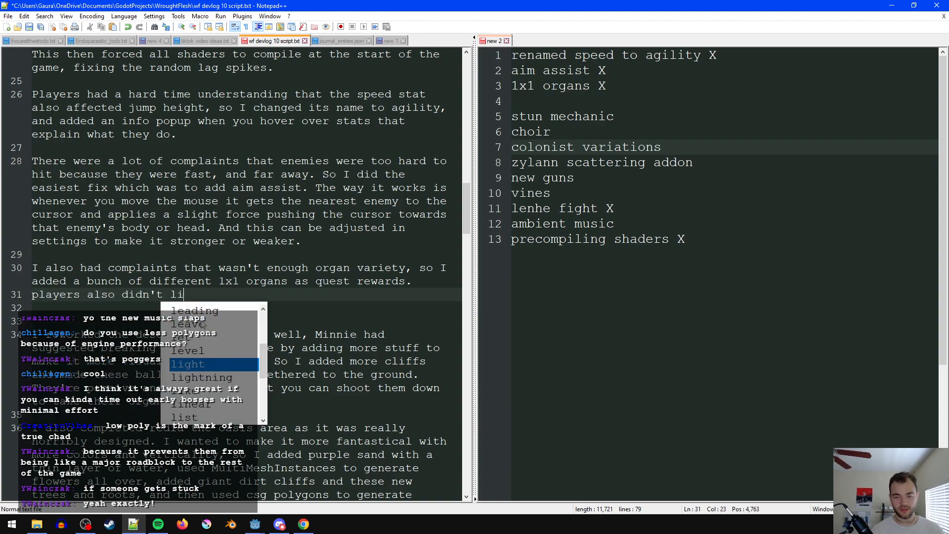
text(ke that all the npcs )
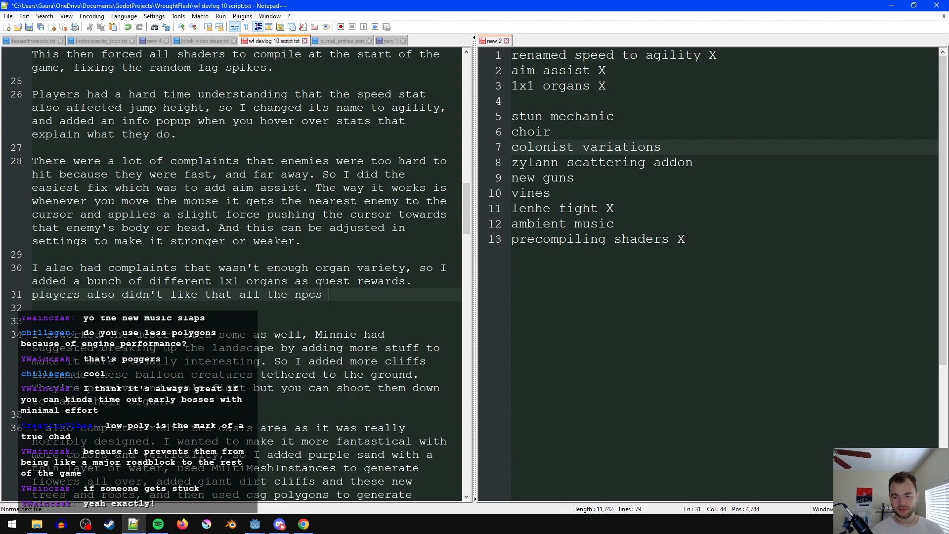
text(looked the same, )
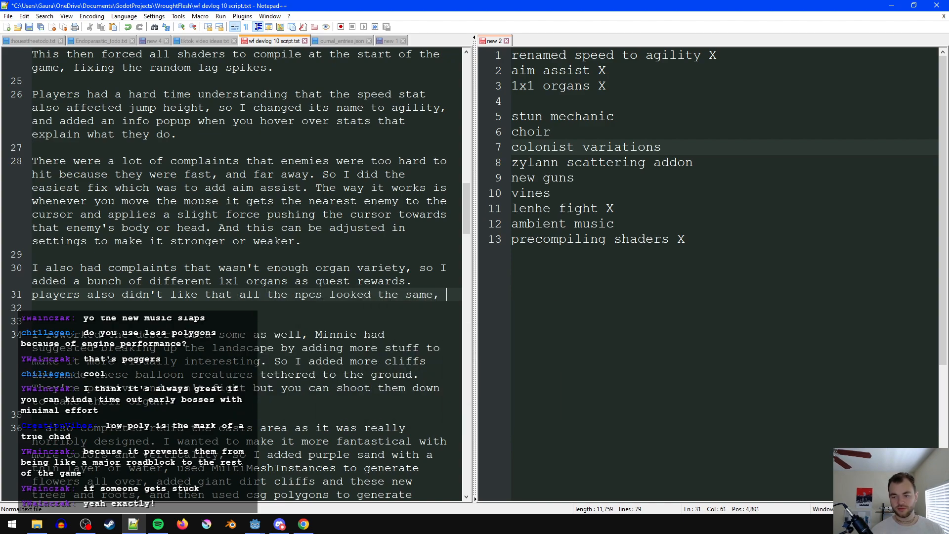
text(so I made a)
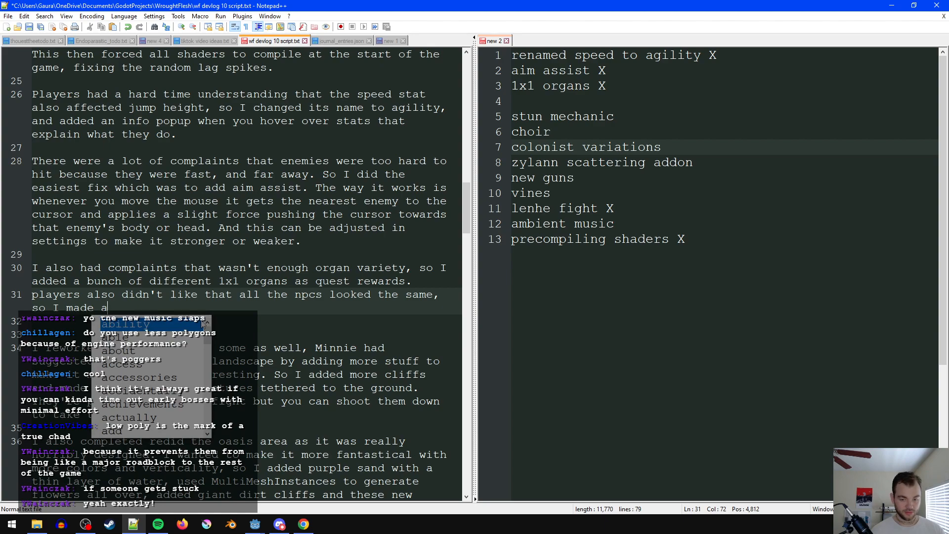
text( some a)
- Continue the npc sentence with "so I made a bunch more accessories, mostly just hair"
key(ctrl+BackSpace)
key(ctrl+BackSpace)
text(bu)
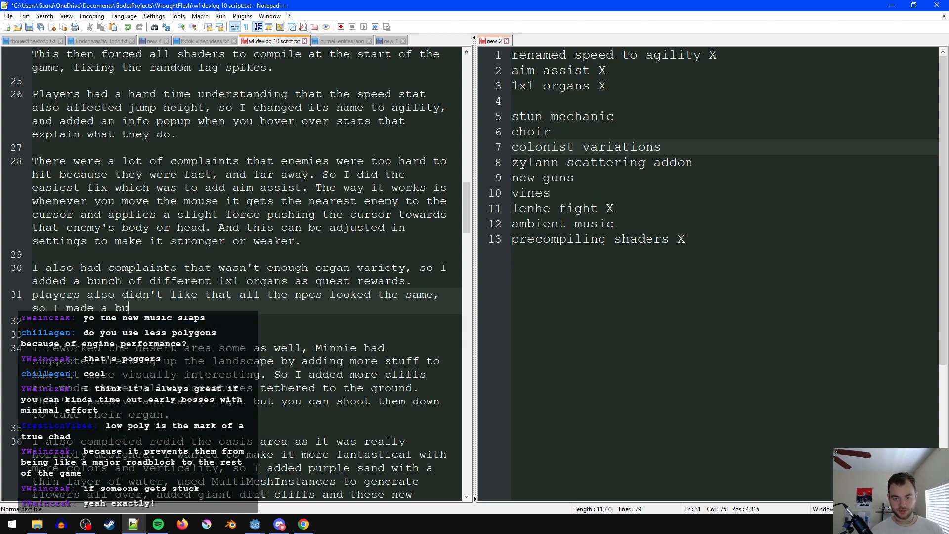
text(nch more a)
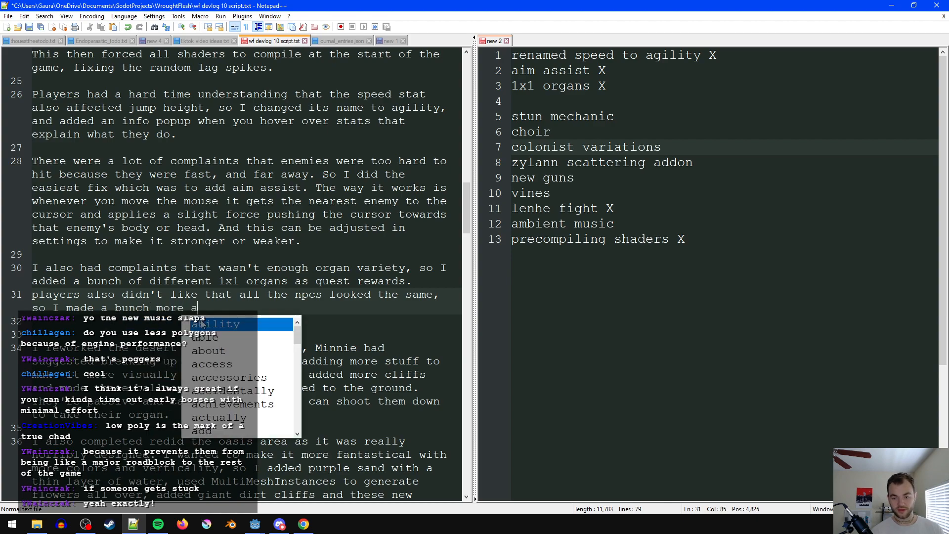
text(ccessories, mos)
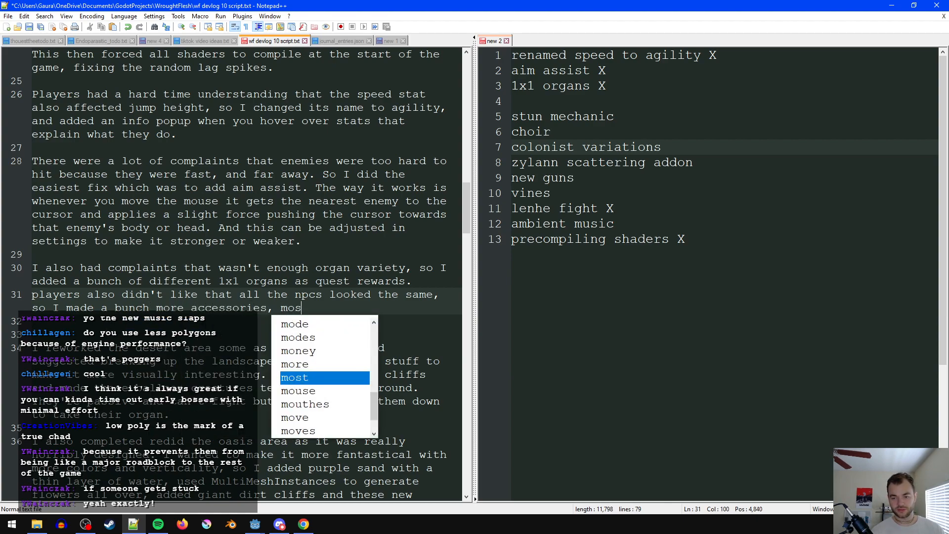
text(tly)
key(BackSpace)
key(BackSpace)
key(BackSpace)
text(ly just hair)
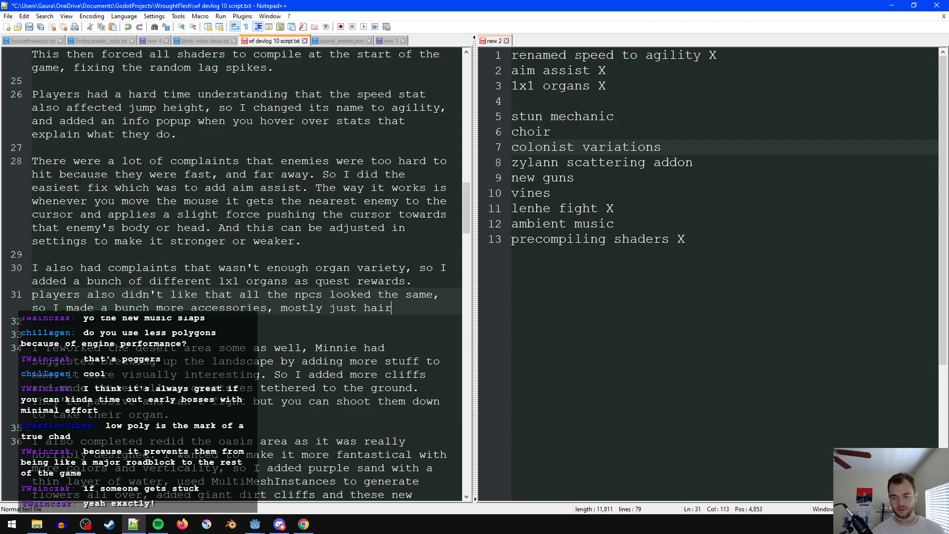
text( and earrings for the colonists, and fe)
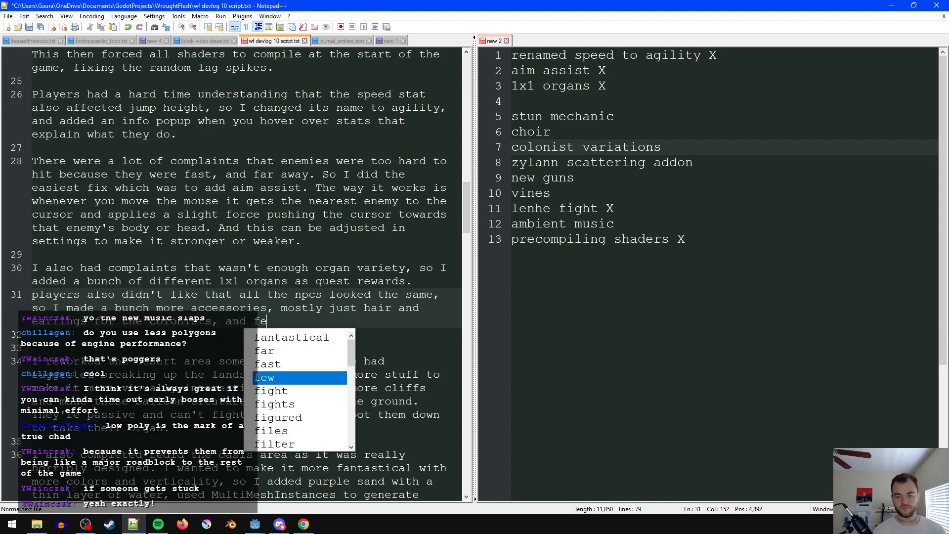
text(athers for the tourist models,.)
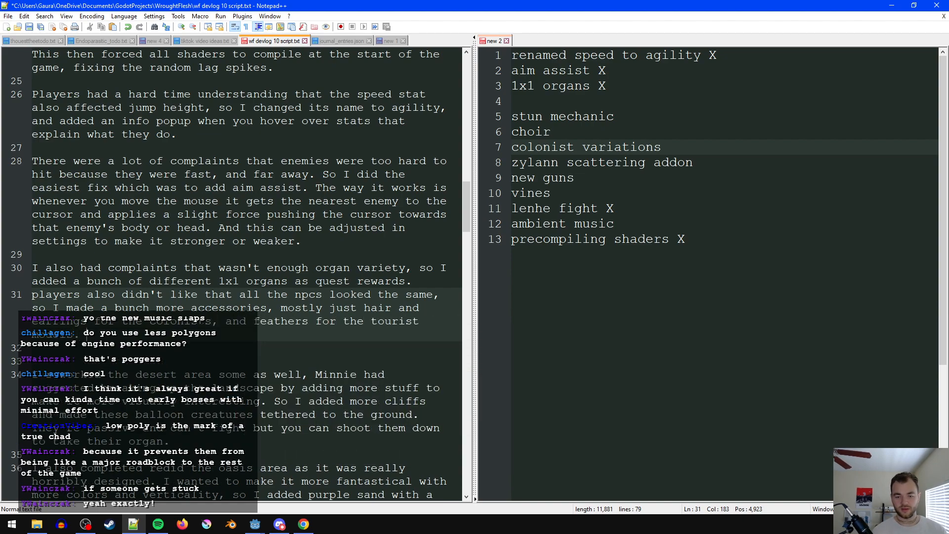
text( I also added more)
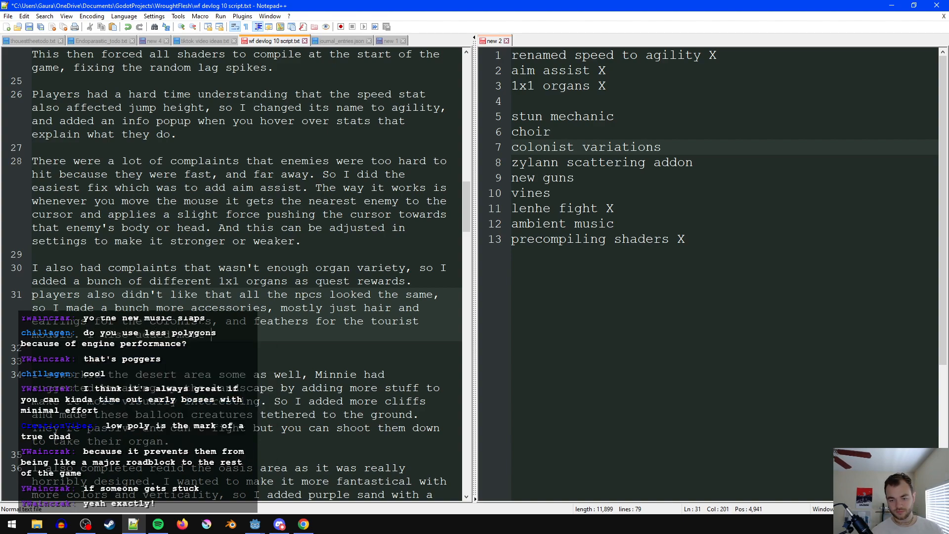
- Continue the npc paragraph with a new sentence, "I also made more texture variants for the colonist clothes and"
key(BackSpace)
key(BackSpace)
key(BackSpace)
key(BackSpace)
key(BackSpace)
key(BackSpace)
key(BackSpace)
key(BackSpace)
key(BackSpace)
key(BackSpace)
key(BackSpace)
text(ma)
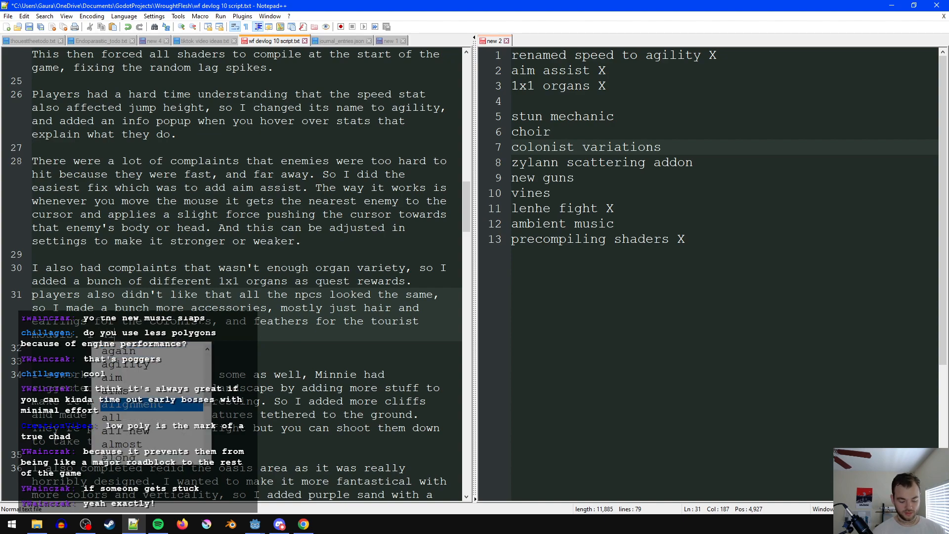
text(de more texture )
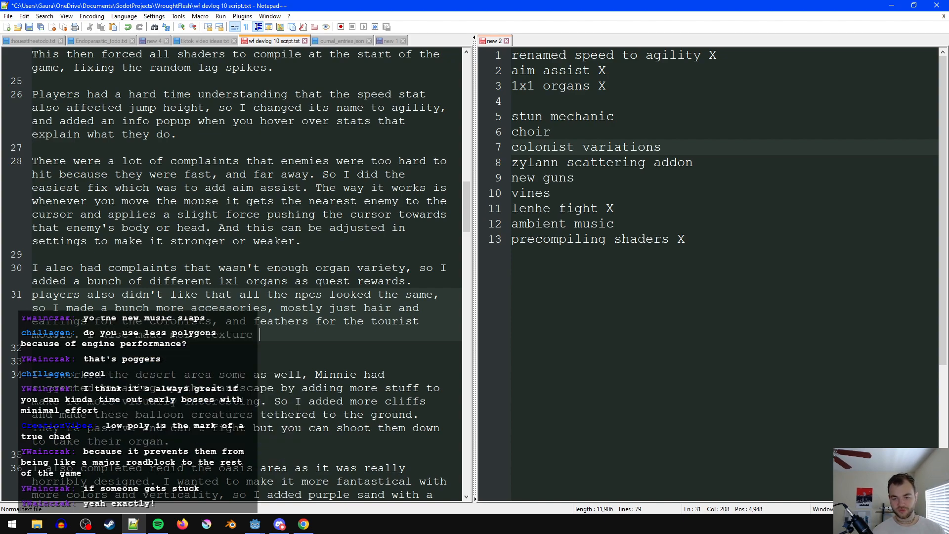
text(variants for the col)
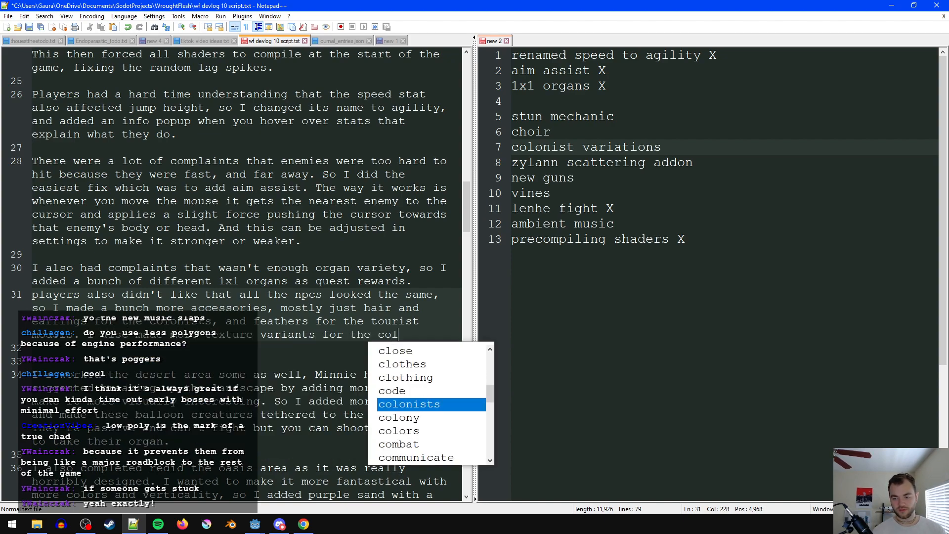
text(onist clothe)
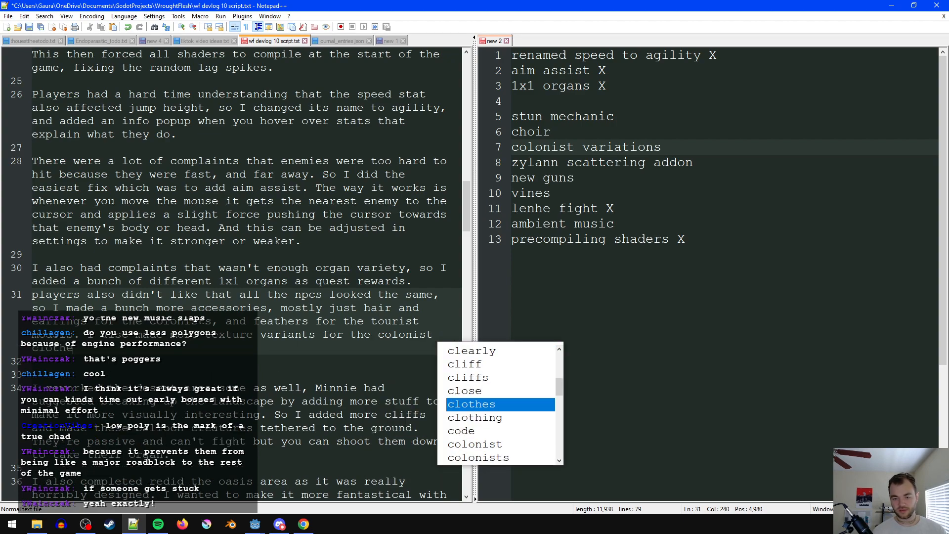
text(s and wrote some shad)
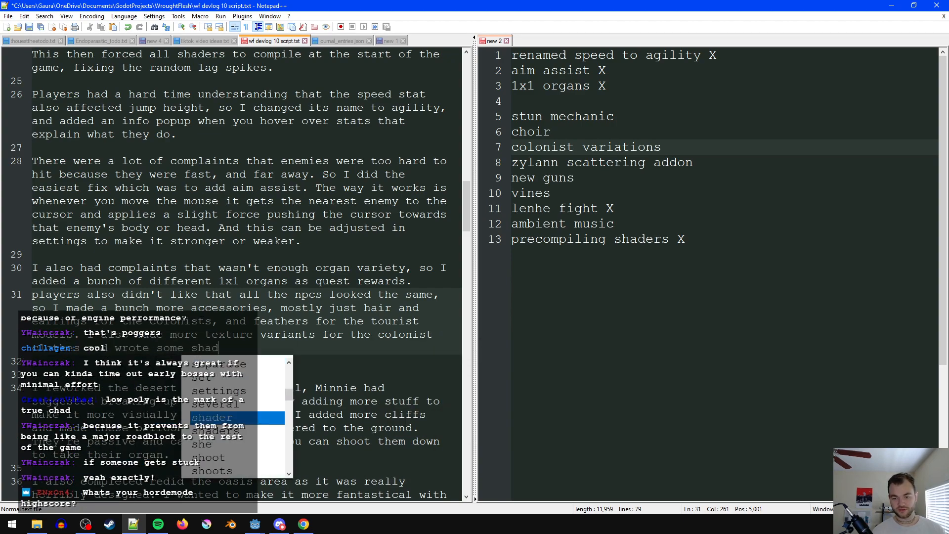
text(ers that let me ch)
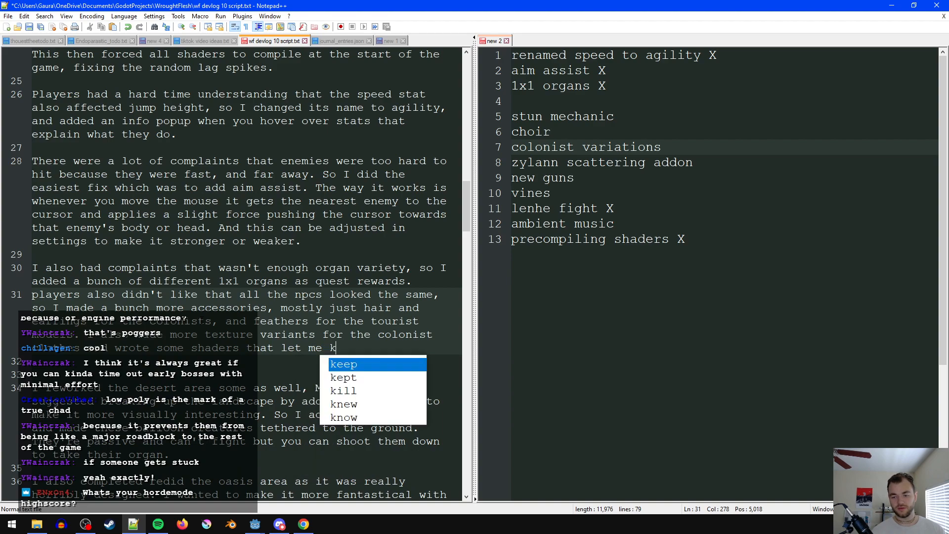
text(ange their skin)
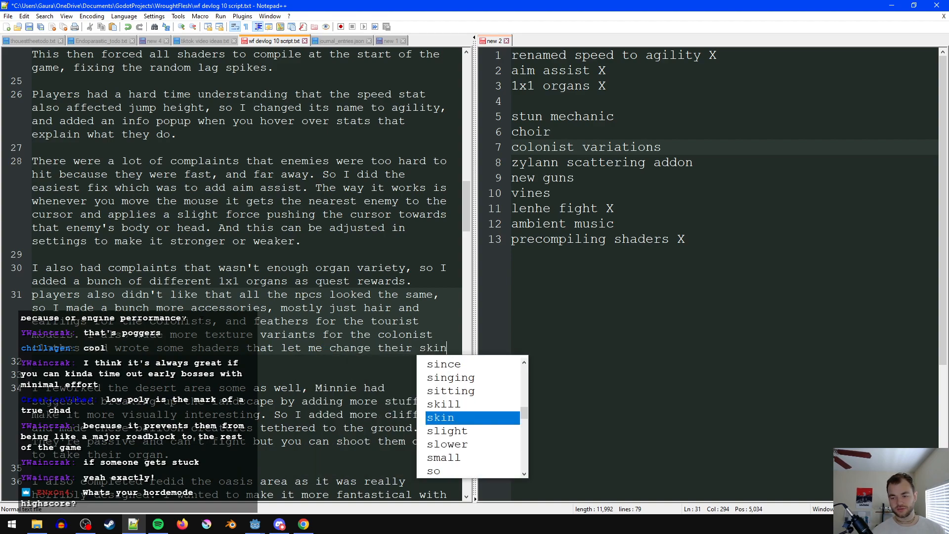
text( color)
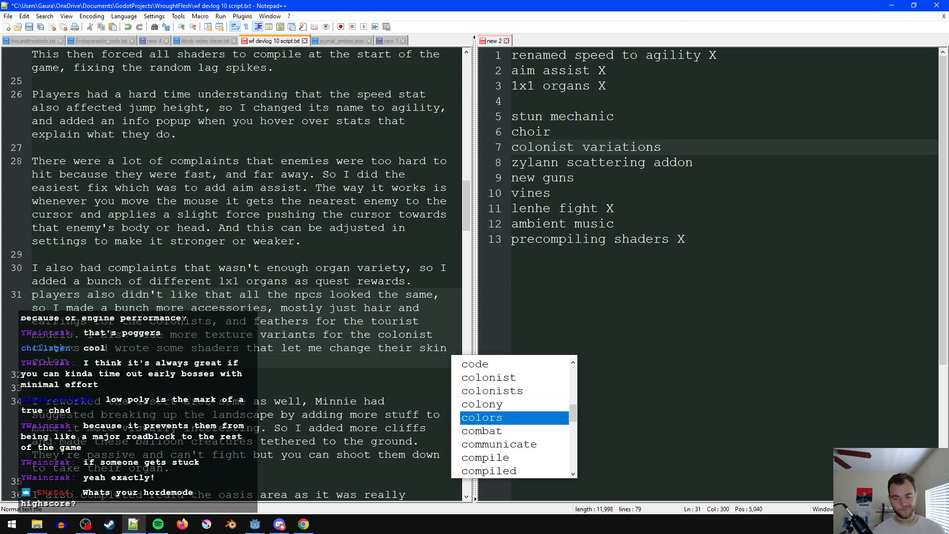
text(.)
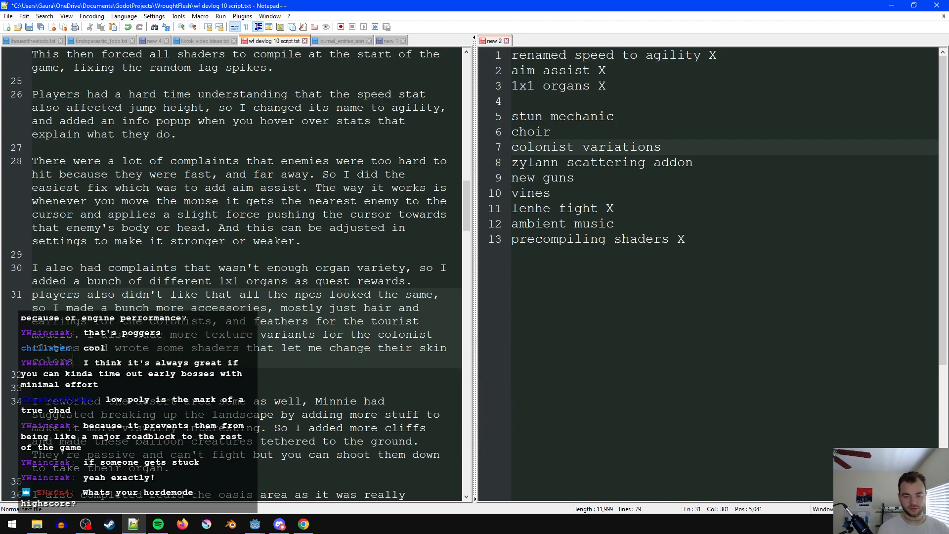
text( to)
- Finish the colonist clothes sentence with "wrote some shaders that let me change their skin colors easily." and save the script
key(BackSpace)
key(BackSpace)
key(BackSpace)
text(easily.)
key(ctrl+s)
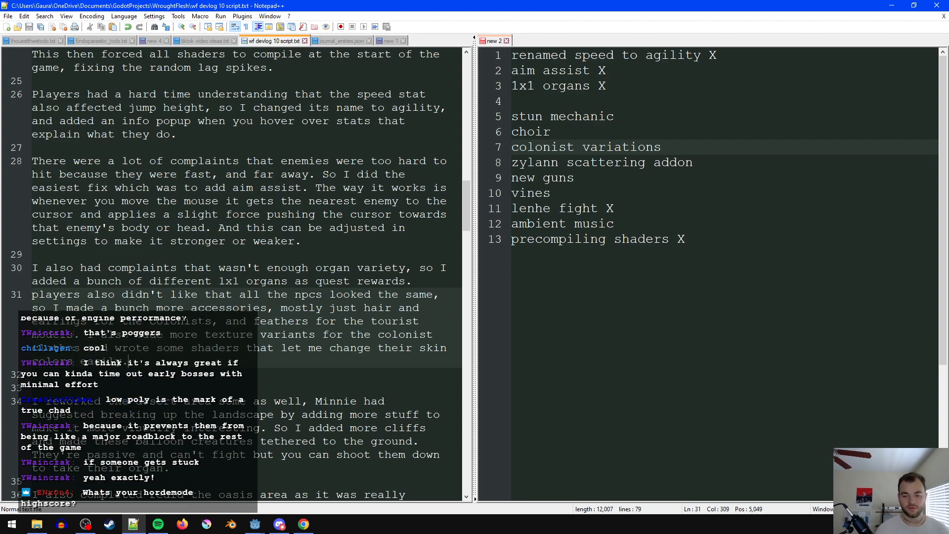
- Change "some shaders" to "a shader" in the skin colors sentence
click(239, 347)
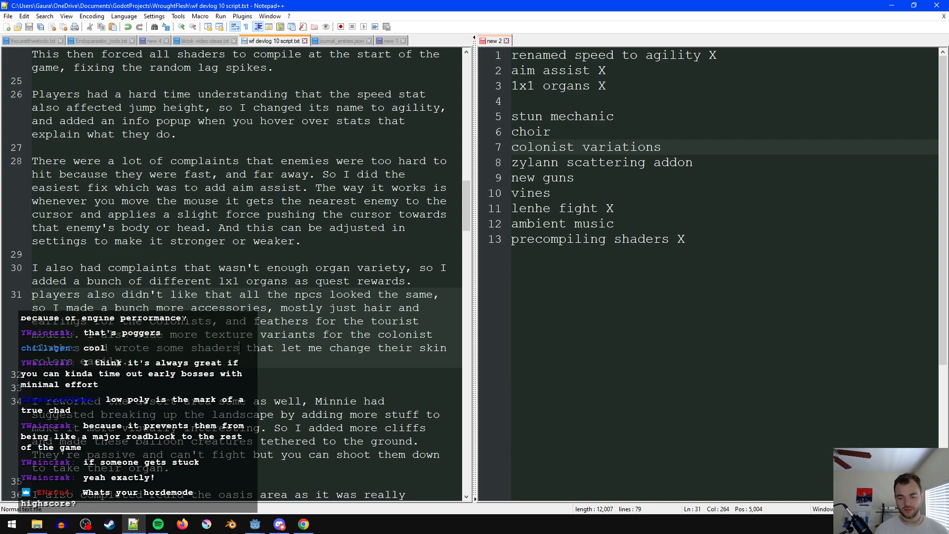
double_click(176, 347)
text(a)
click(218, 347)
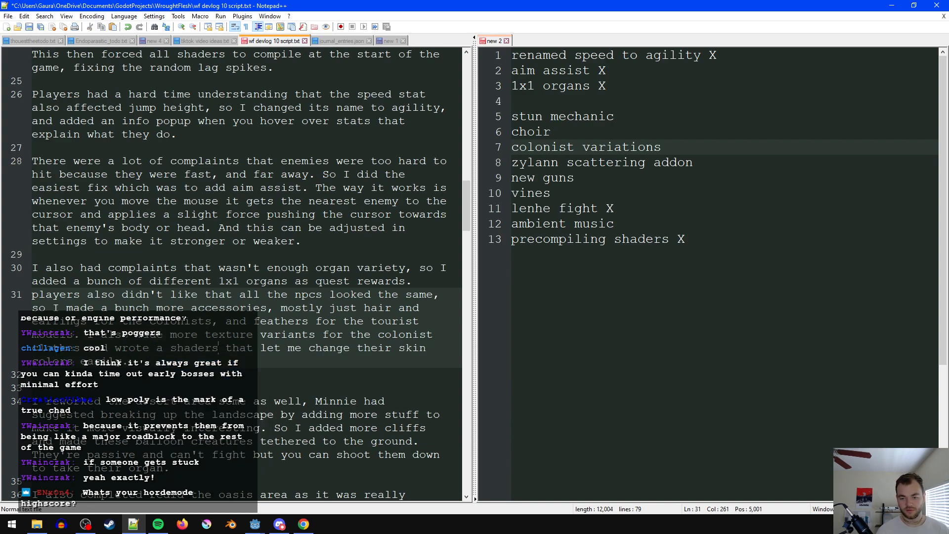
key(BackSpace)
key(End)
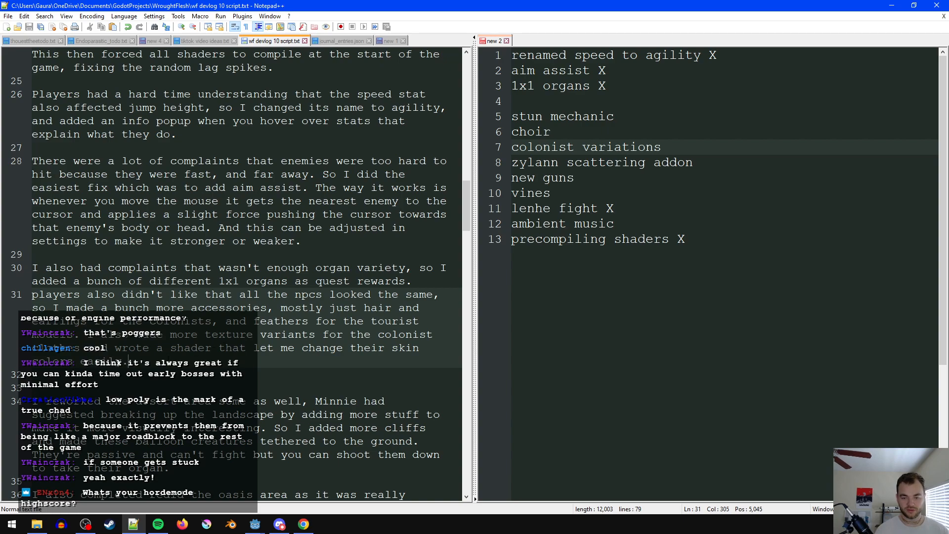
key(Down)
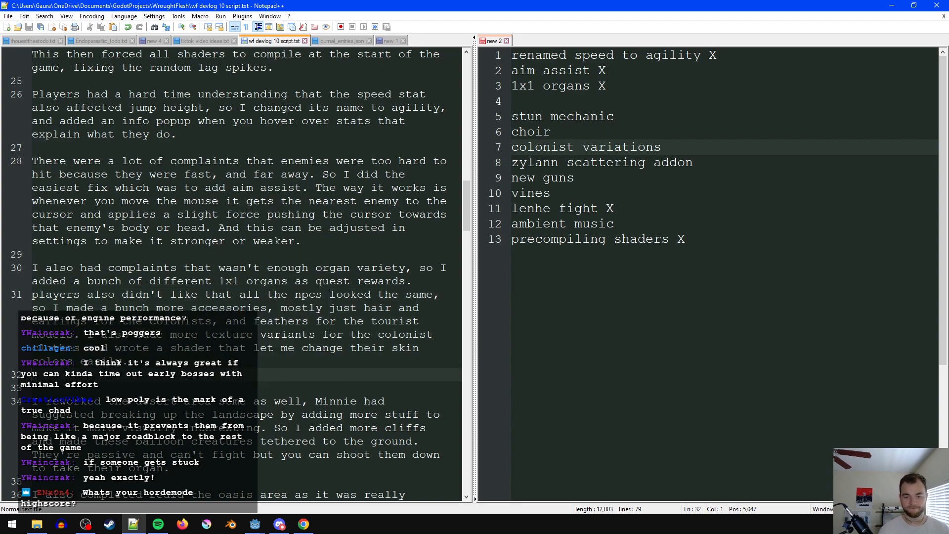
- Delete the word "more" before "texture variants" in the colonist clothes sentence and save the script
click(161, 340)
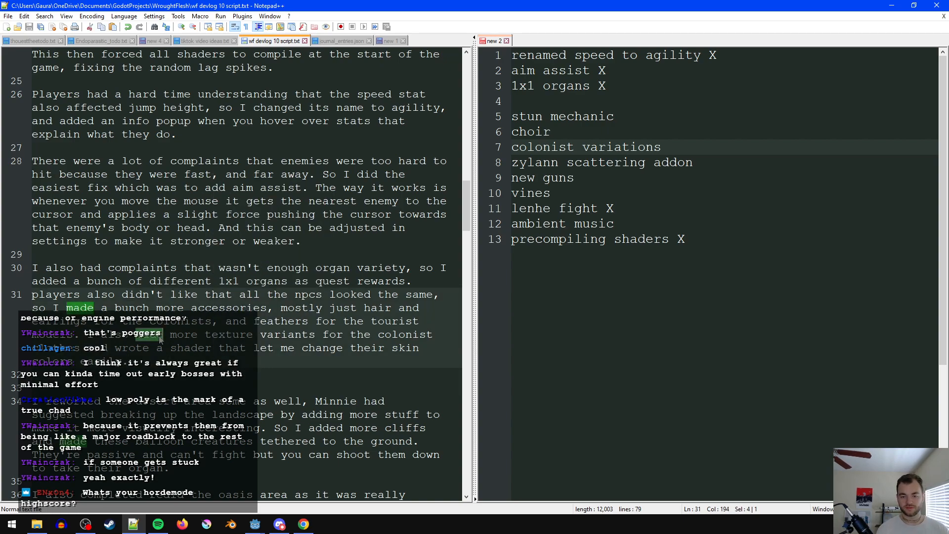
key(Delete)
key(Delete)
key(Delete)
key(Delete)
key(Delete)
key(ctrl+s)
key(End)
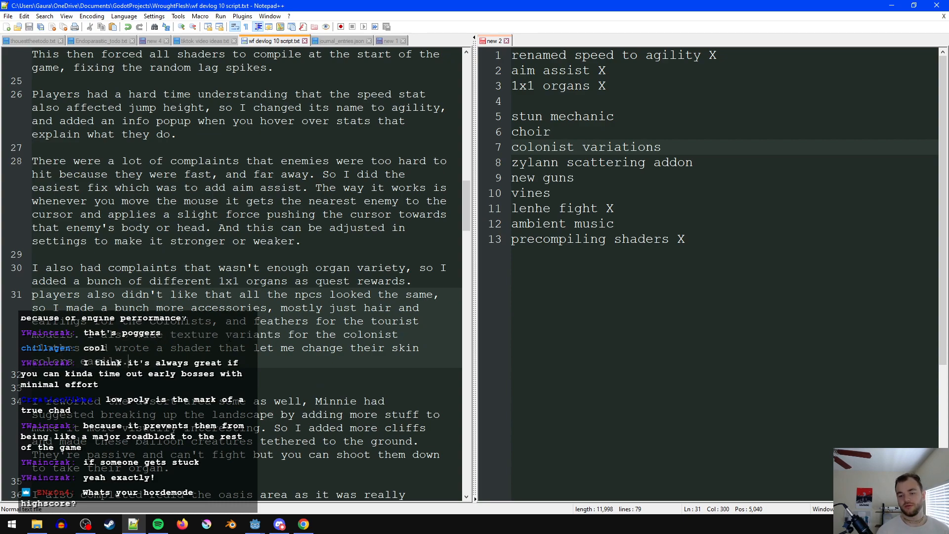
- Mark colonist variations with an X in the checklist and move it directly below the 1x1 organs item
click(643, 239)
click(702, 131)
click(716, 147)
text(X)
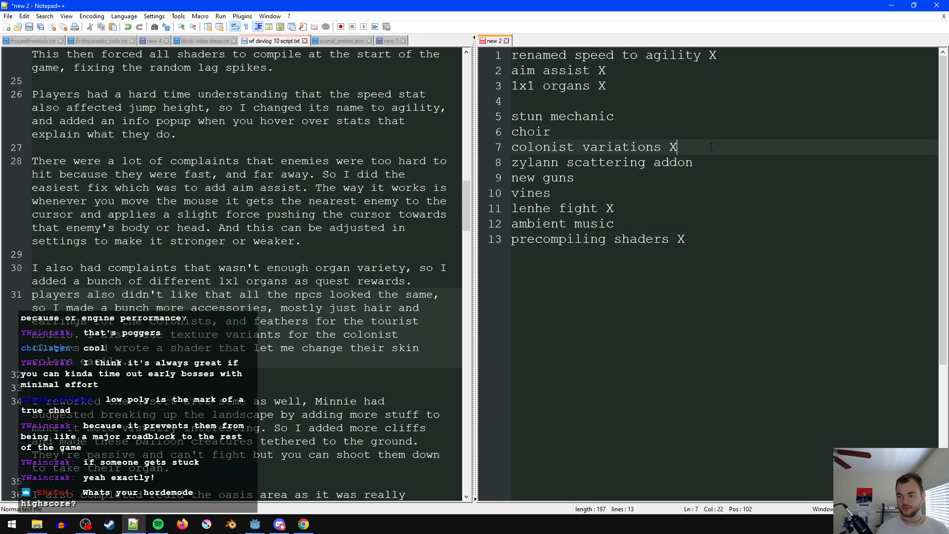
drag(716, 147, 486, 152)
key(ctrl+x)
click(514, 101)
key(ctrl+v)
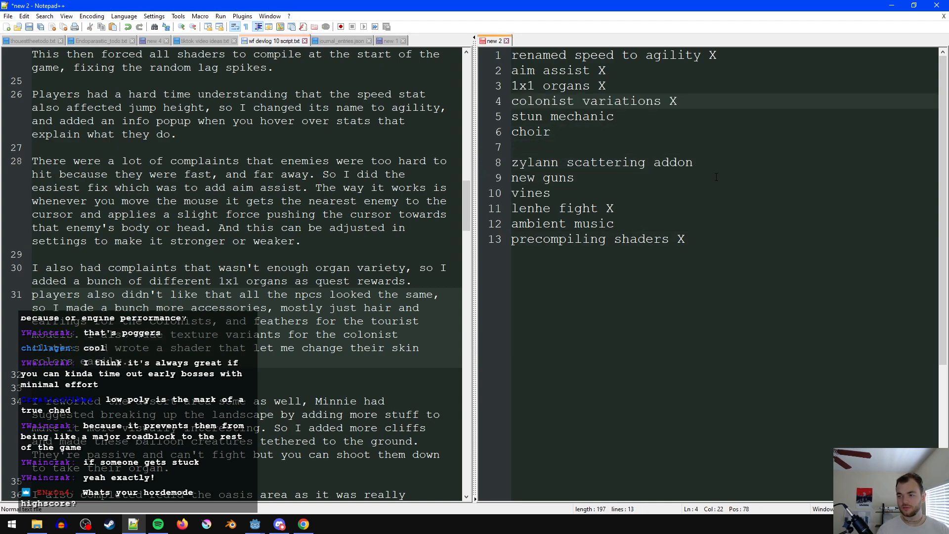
- Move the lenhe fight item below colonist variations, keep a blank line under it, and remove the empty lines left among the open items
key(Return)
click(614, 239)
click(637, 225)
key(shift+Home)
key(ctrl+x)
click(593, 116)
key(ctrl+v)
key(Return)
click(615, 186)
click(568, 179)
key(Delete)
click(568, 208)
key(Delete)
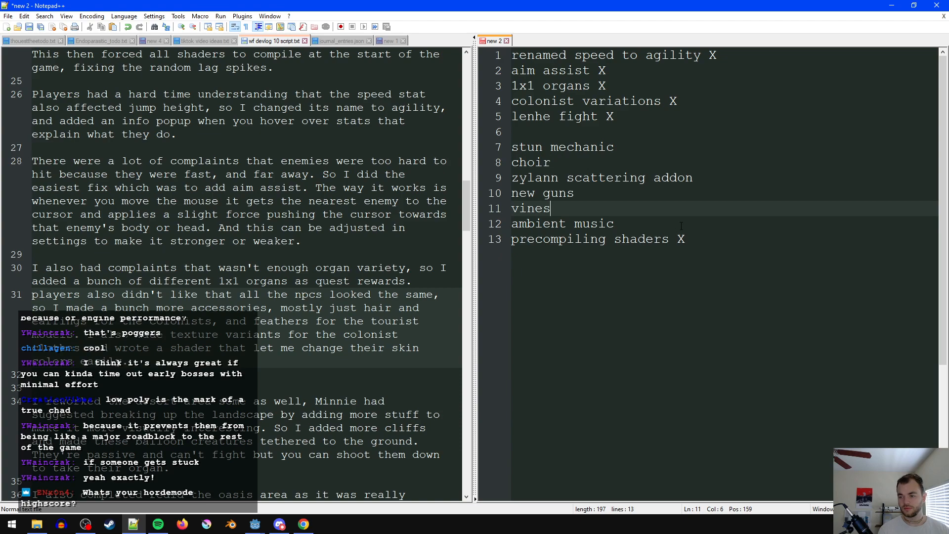
- Move the precompiling shaders item below lenhe fight and add a blank line separating it from the open items
drag(687, 239, 512, 243)
key(ctrl+x)
click(568, 132)
key(ctrl+v)
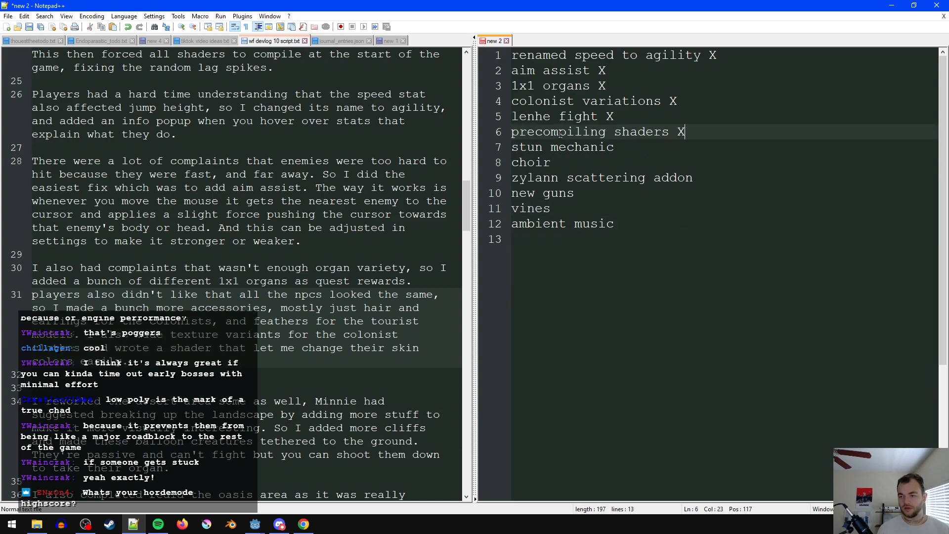
key(Return)
click(609, 174)
click(673, 152)
click(600, 212)
drag(635, 250, 512, 150)
click(583, 258)
- Remove the extra blank line between the npc paragraph and the desert area paragraph, and save the script
scroll(247, 273, down, 1)
click(185, 318)
scroll(186, 316, down, 1)
right_click(186, 278)
click(146, 229)
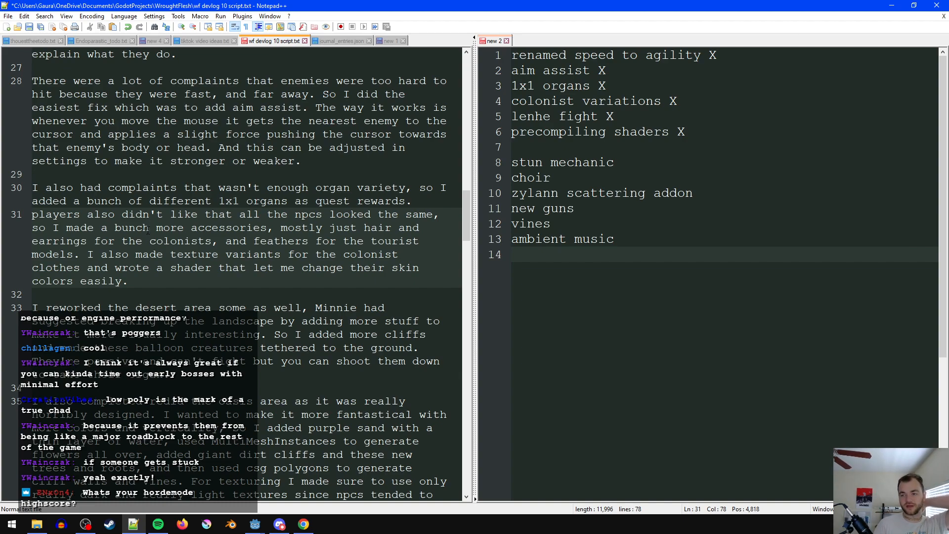
click(218, 295)
key(ctrl+s)
click(218, 322)
click(202, 390)
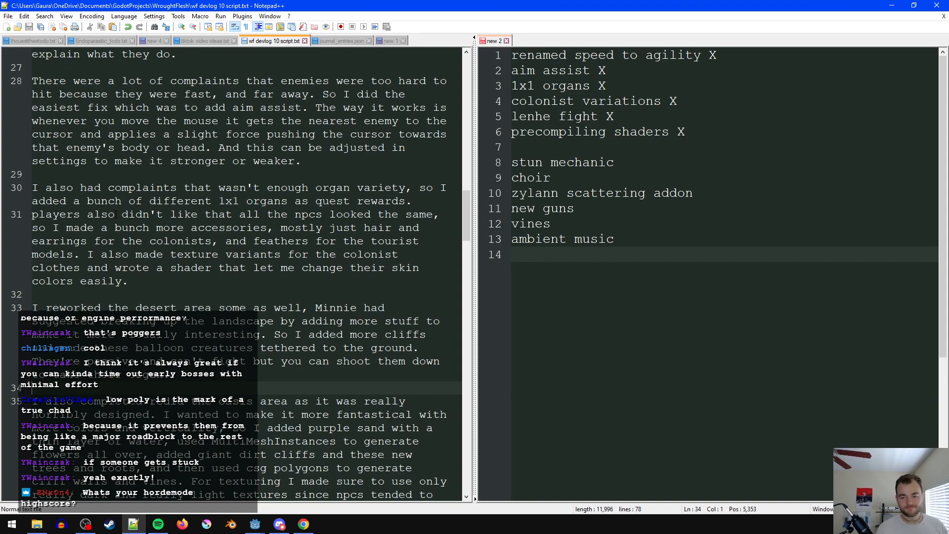
click(226, 309)
click(225, 295)
click(232, 307)
double_click(232, 307)
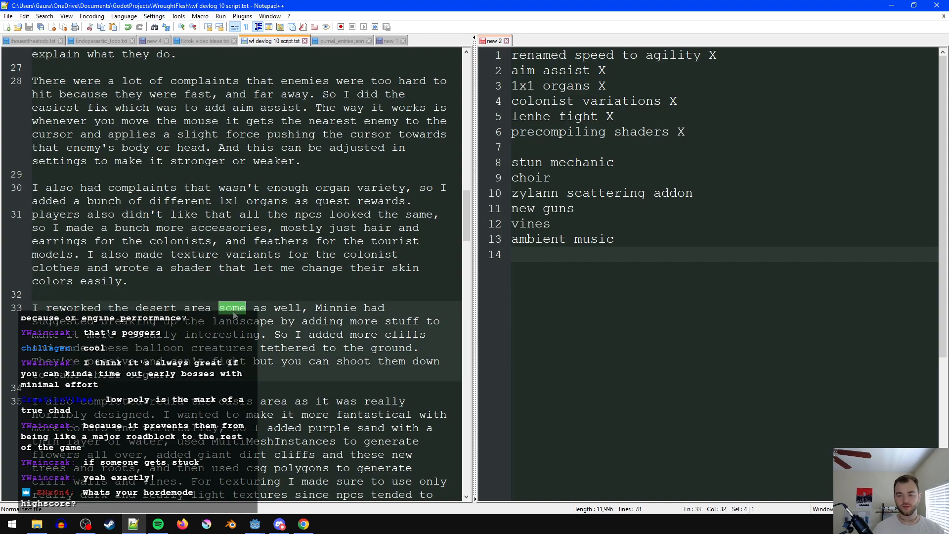
key(BackSpace)
key(BackSpace)
text(some)
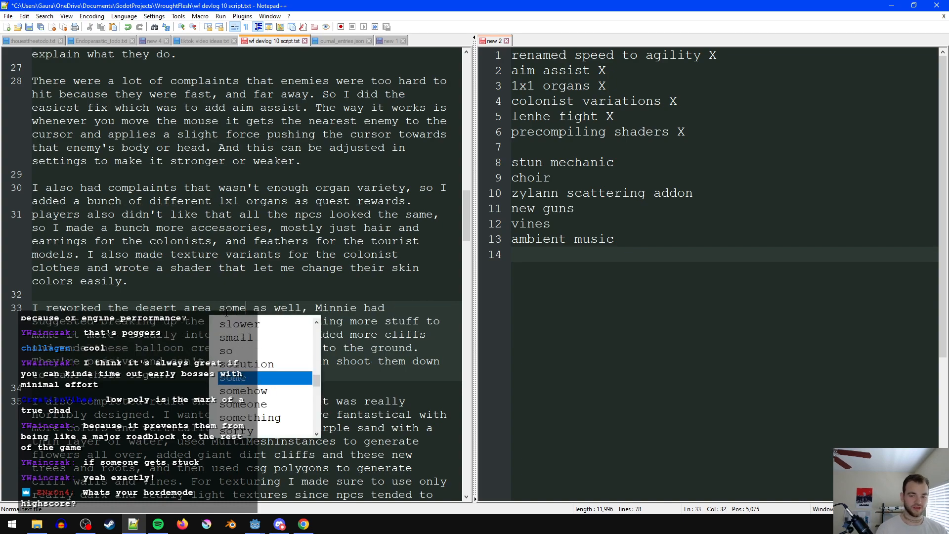
click(227, 311)
key(ctrl+s)
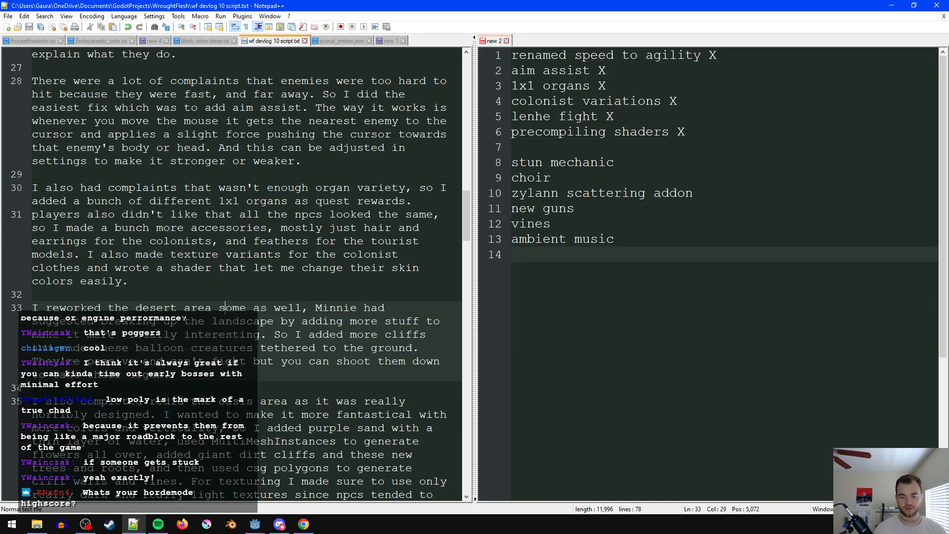
- Reword the desert paragraph's opening to "I did some work on the desert area as well,"
double_click(73, 308)
text(did som)
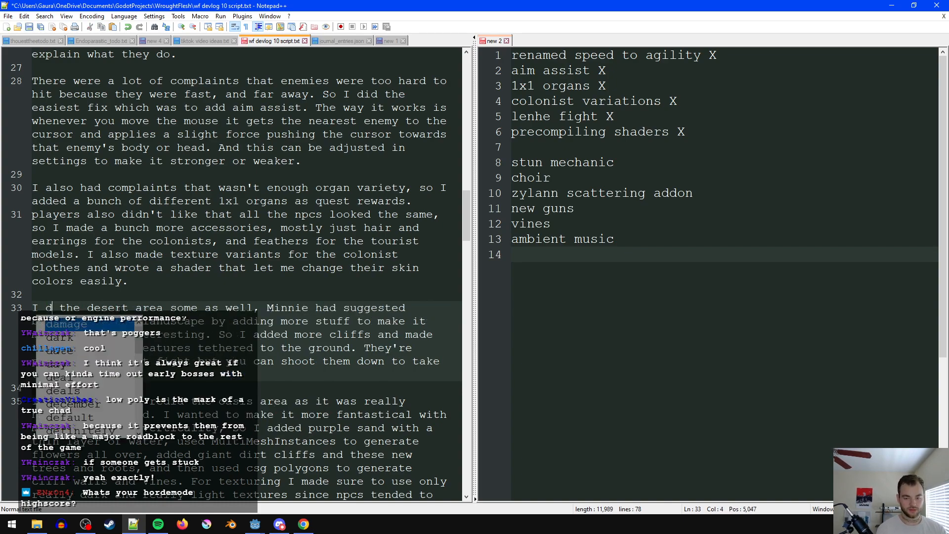
text(e work on)
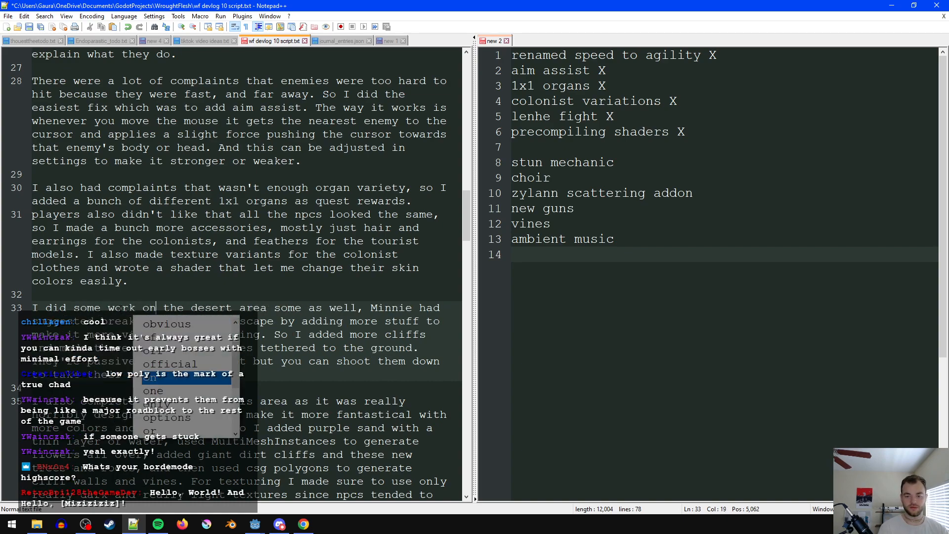
click(246, 281)
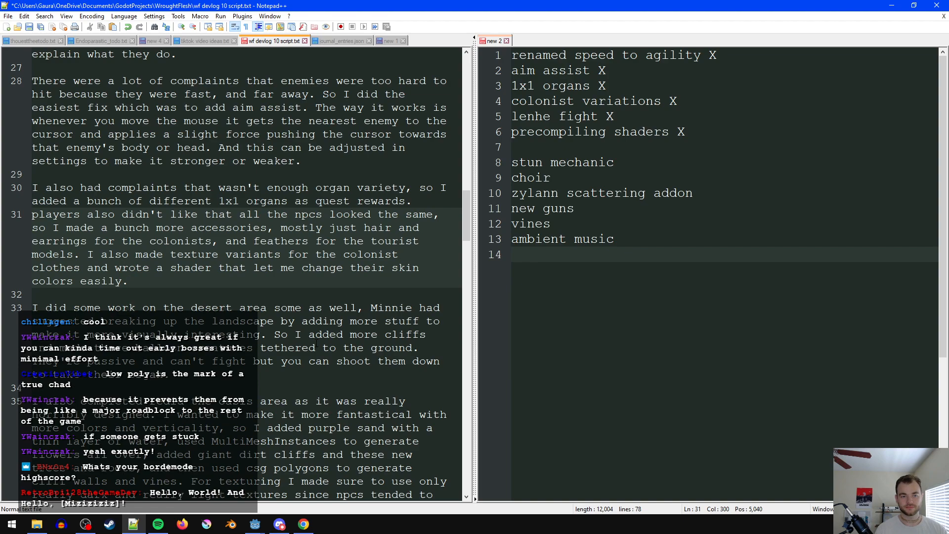
click(342, 322)
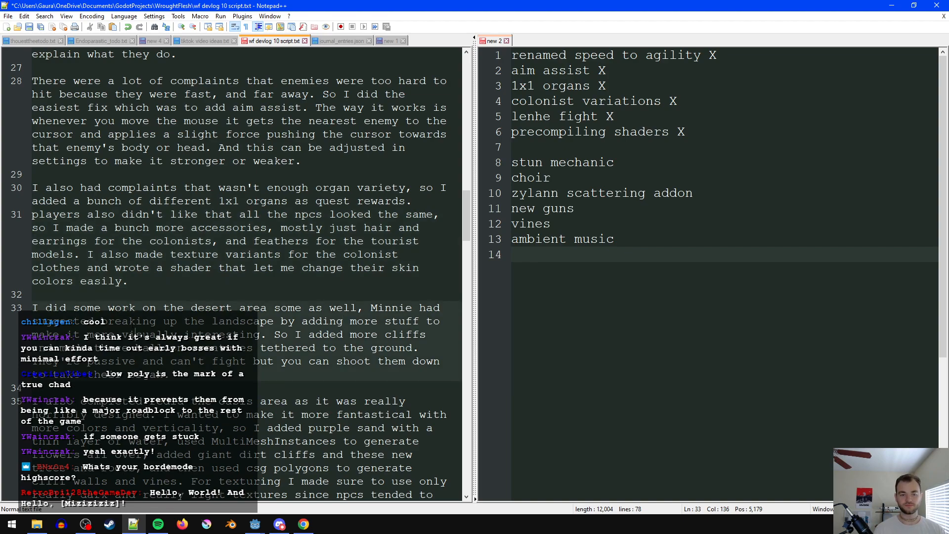
click(295, 308)
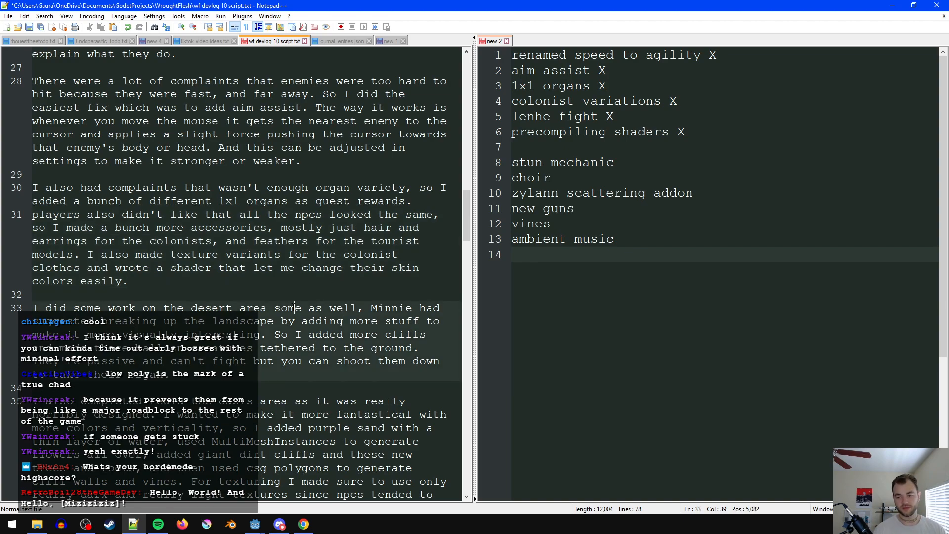
double_click(296, 310)
key(Delete)
key(Delete)
click(315, 307)
click(355, 308)
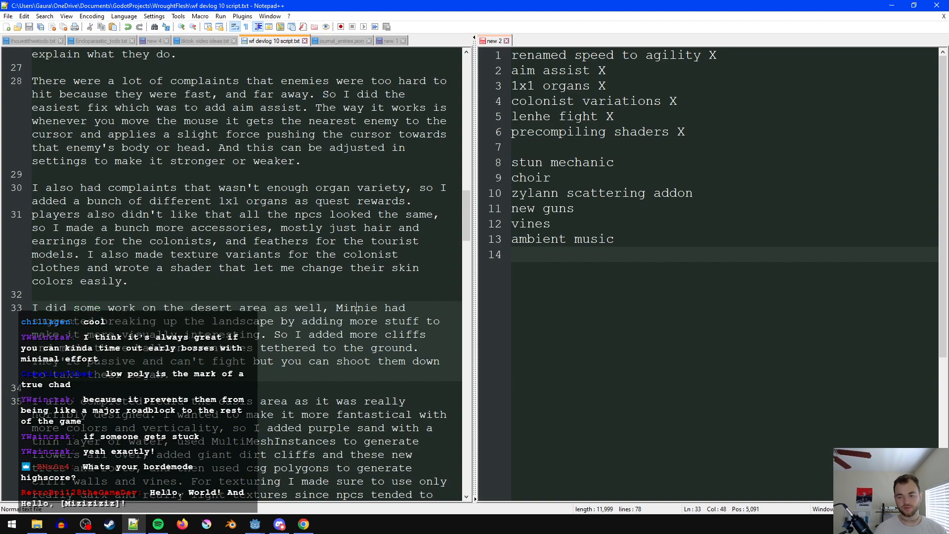
- Replace the first name of the person who suggested breaking up the desert landscape, and save the script
double_click(359, 321)
double_click(356, 307)
text(JH)
key(BackSpace)
text(asmine)
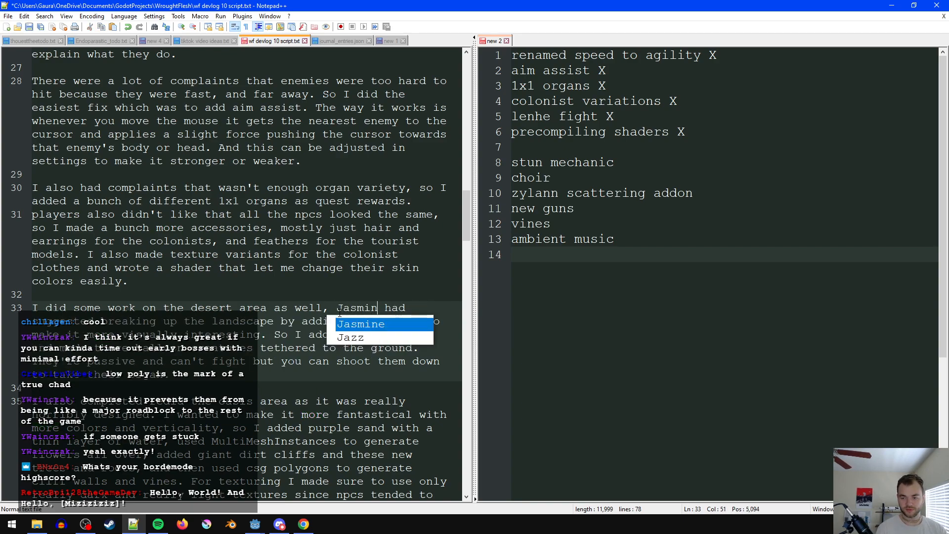
click(342, 321)
key(ctrl+s)
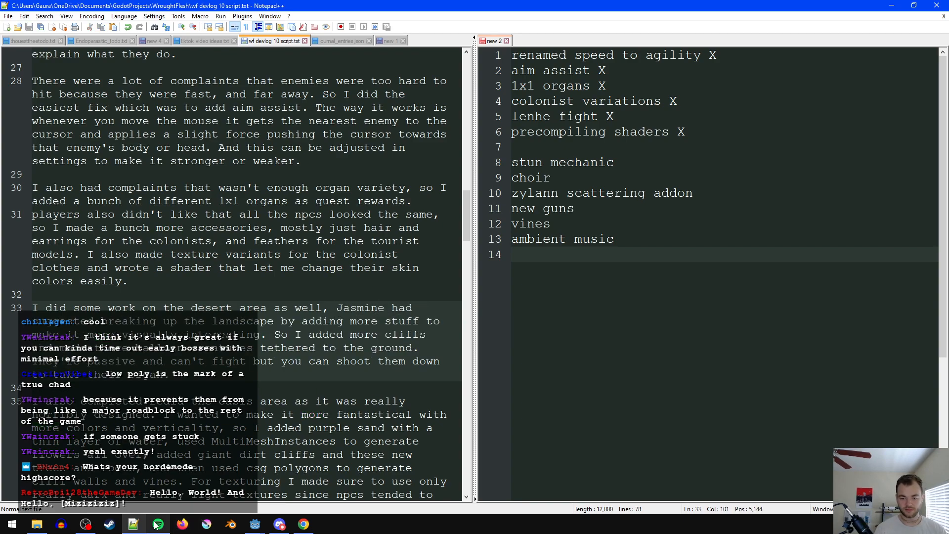
mouse_move(159, 524)
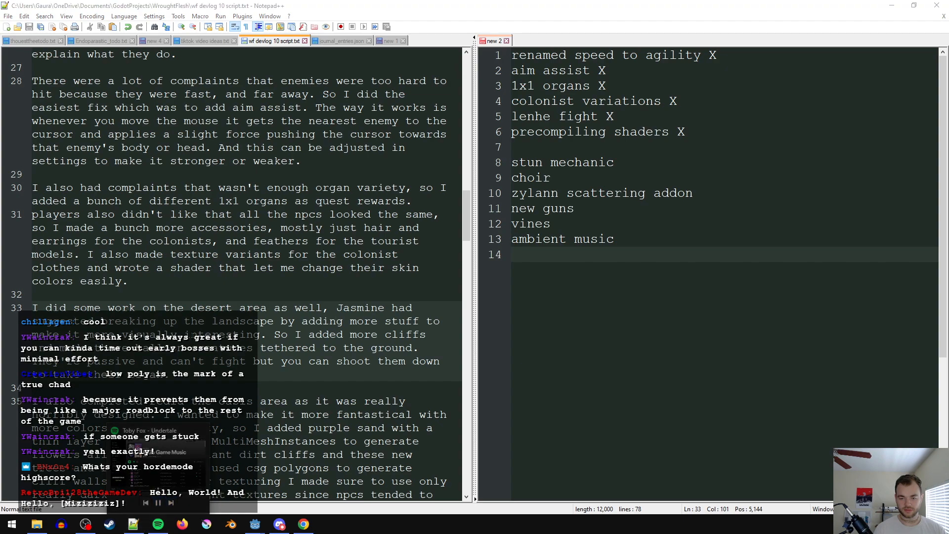
click(191, 334)
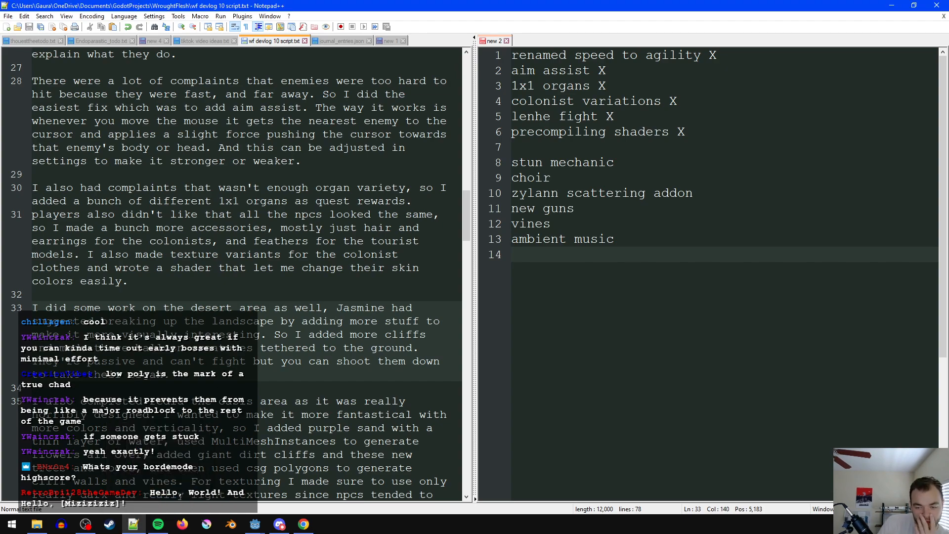
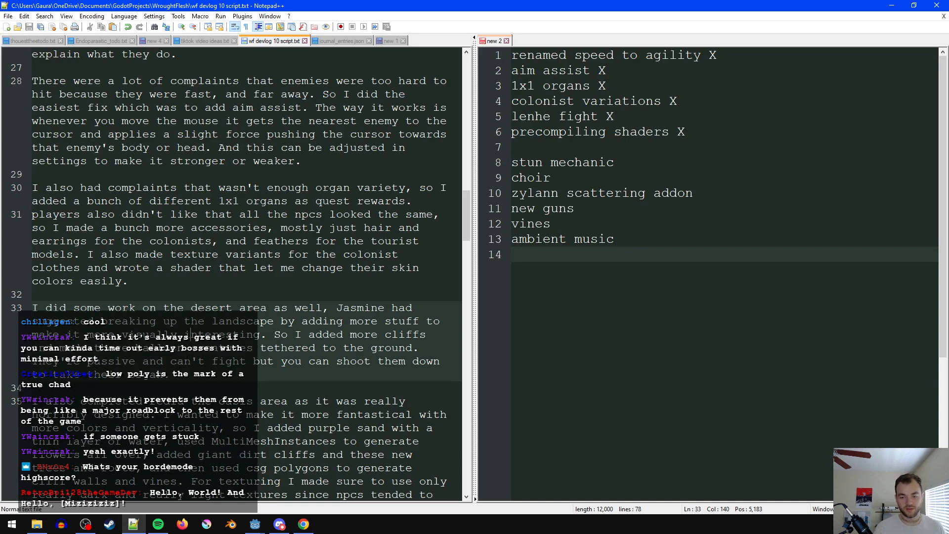
- Replace "can't" with "don't" in the desert paragraph's sentence about the passive balloon creatures, and save the script
double_click(182, 361)
text(don)
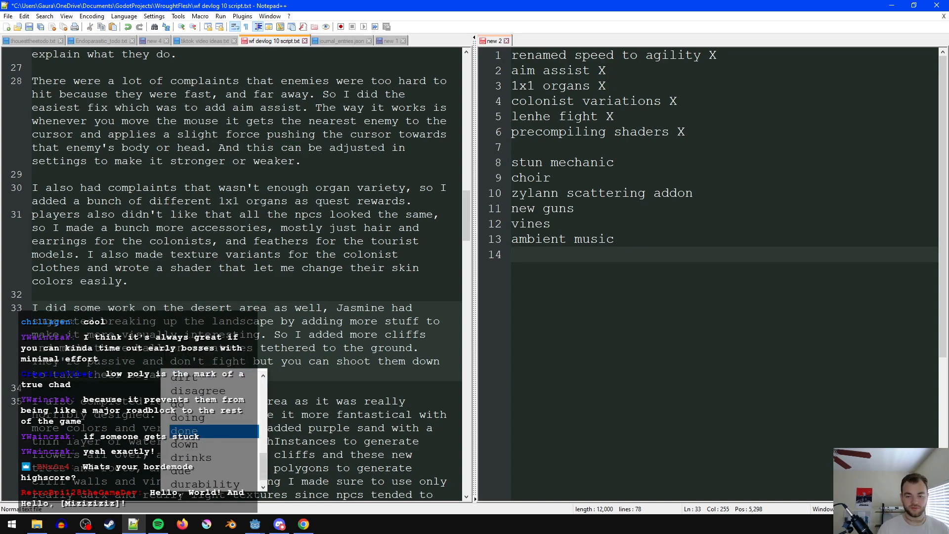
key(End)
key(End)
key(ctrl+s)
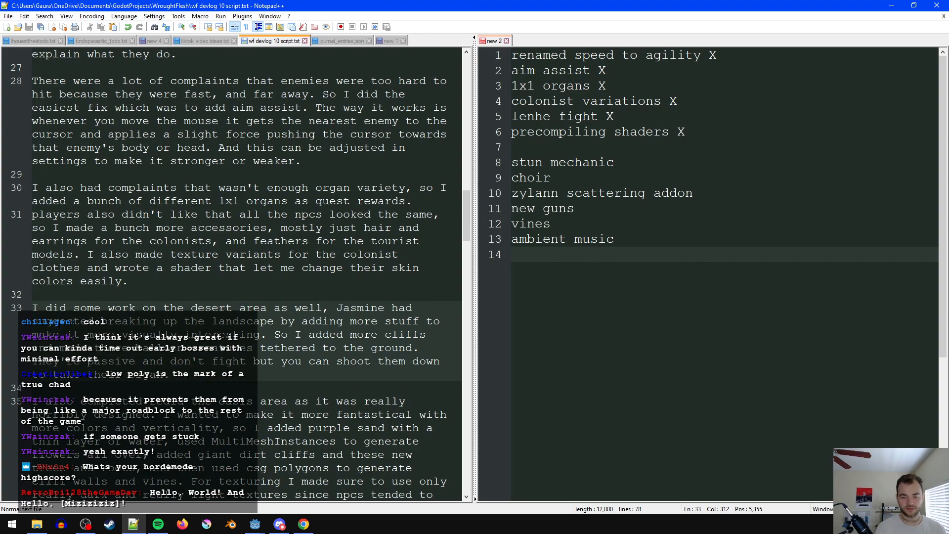
- Extend the end of the desert paragraph with "and they look cool." and save the script
key(BackSpace)
text(s. and th)
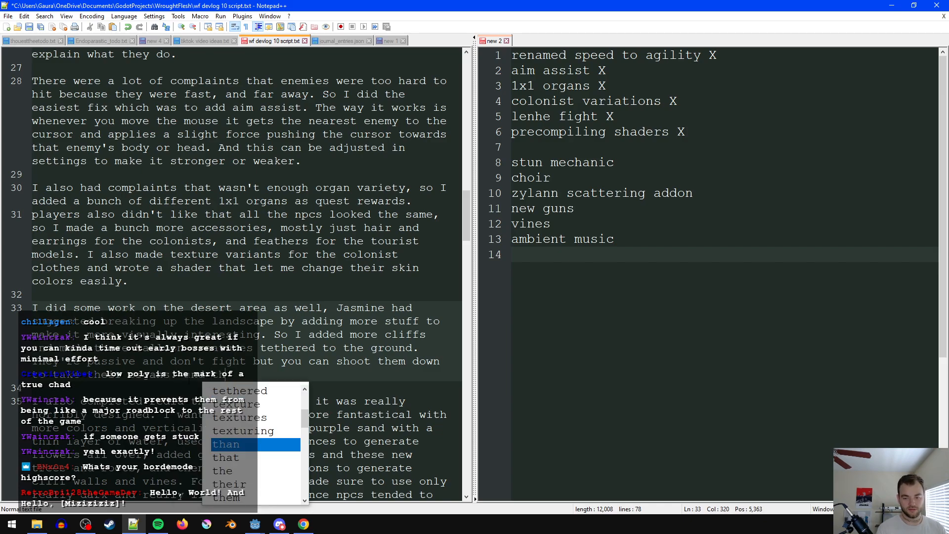
text(ey look cool.)
key(ctrl+s)
- Correct "completed" to "completely" in the opening sentence of the oasis area paragraph
scroll(189, 381, down, 1)
click(298, 347)
scroll(149, 292, down, 2)
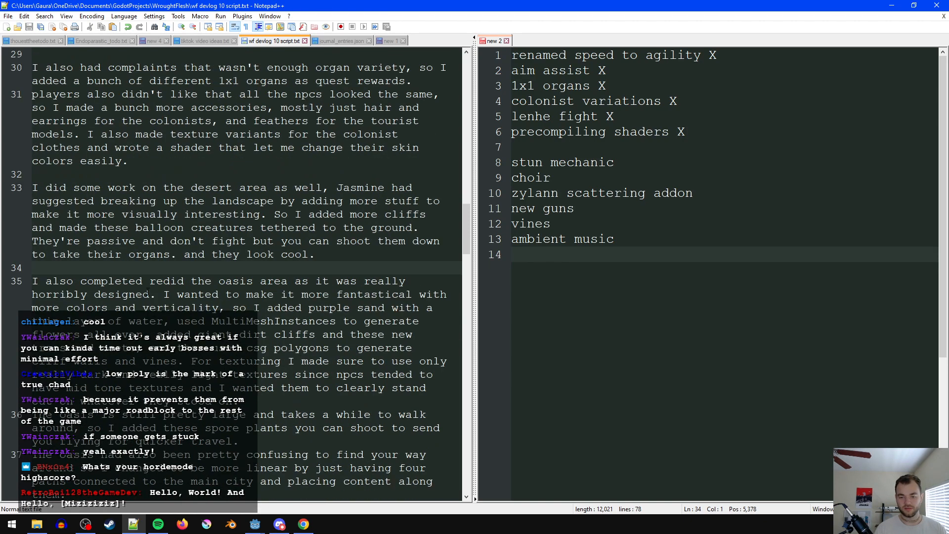
double_click(143, 283)
text(complet)
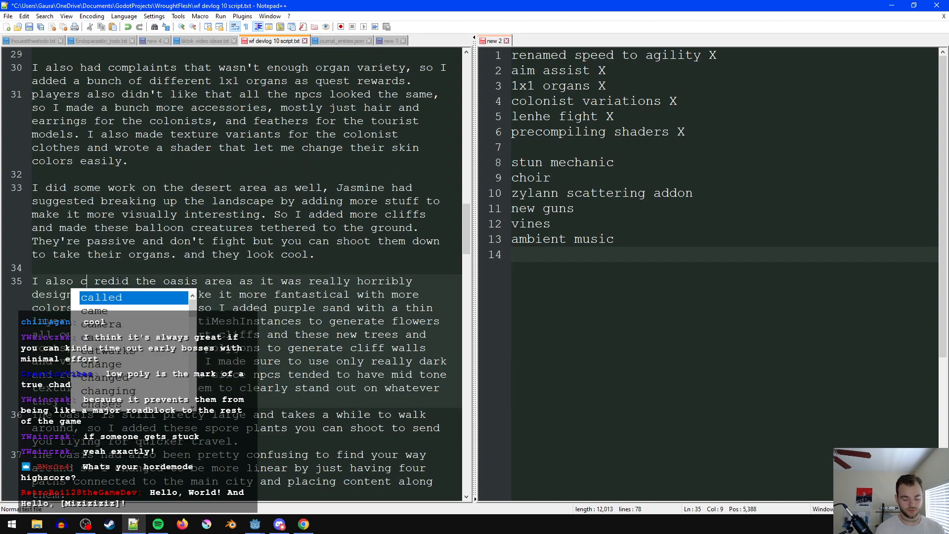
text(ely)
click(116, 281)
text(e)
click(241, 282)
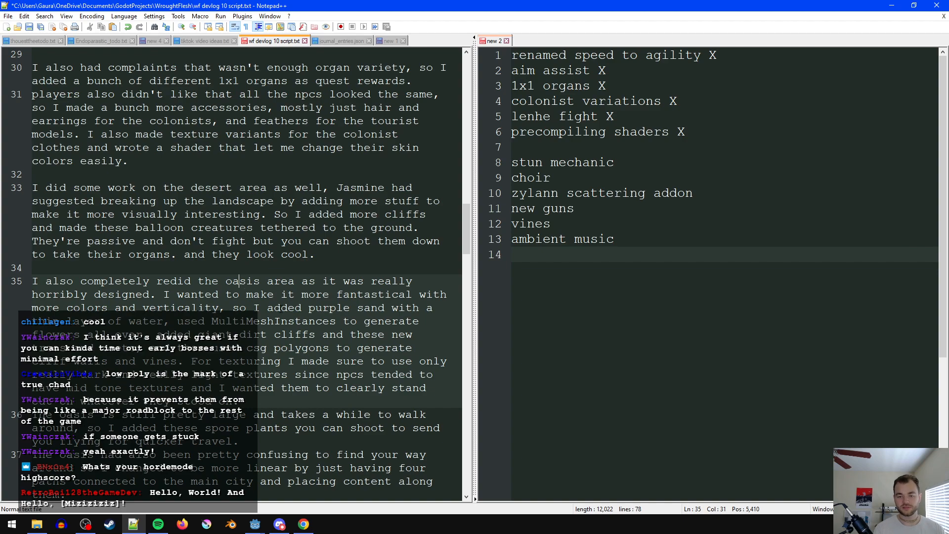
- Insert "It was bland, to big, and barely had any content." after the oasis paragraph's opening sentence
click(232, 295)
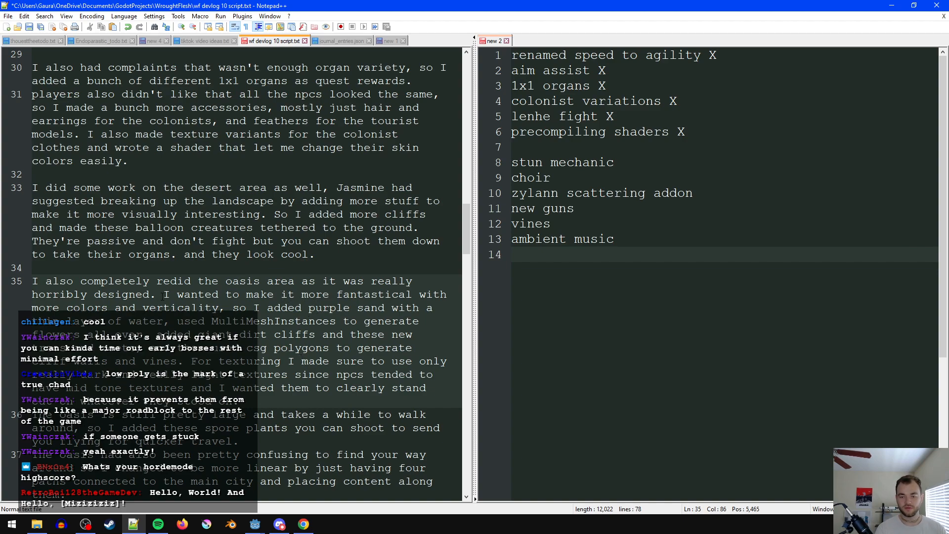
text(It was bland, to big, and barely )
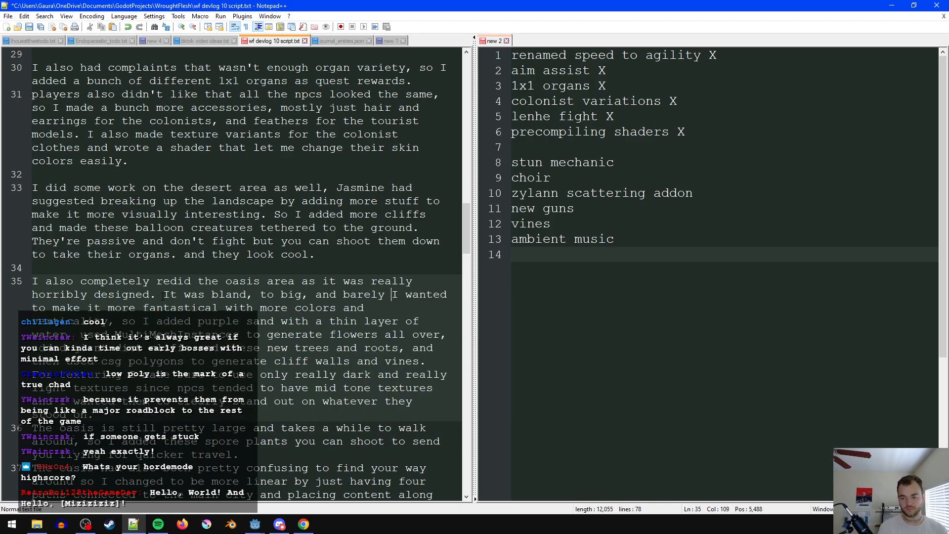
text(had any content.)
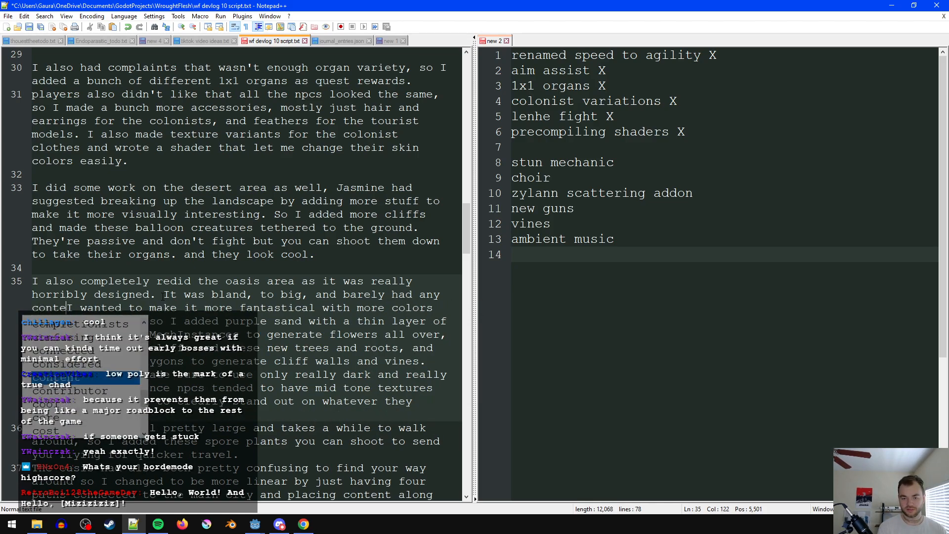
- Start a new line with "For the redo" before "I wanted to make it", remove "more" before "colors", and save the script
key(Return)
text(For the red)
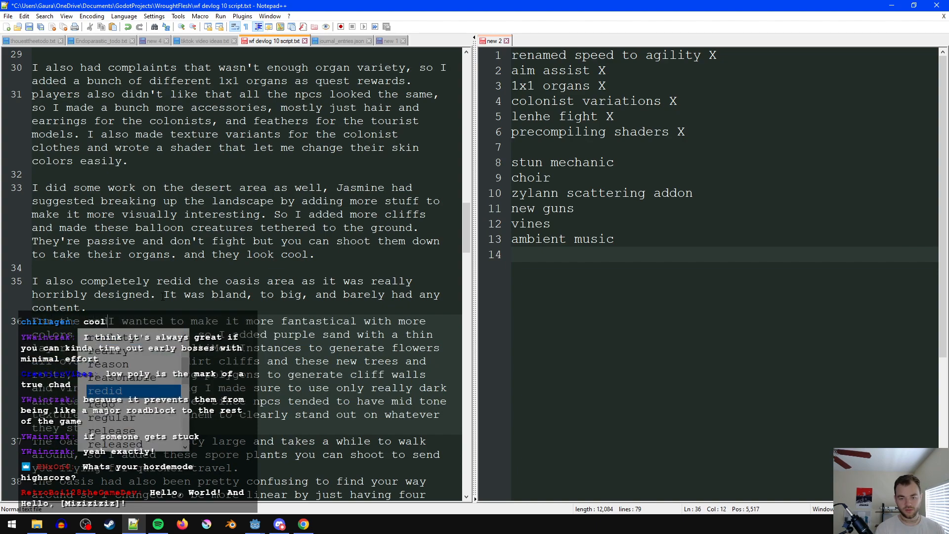
text(o)
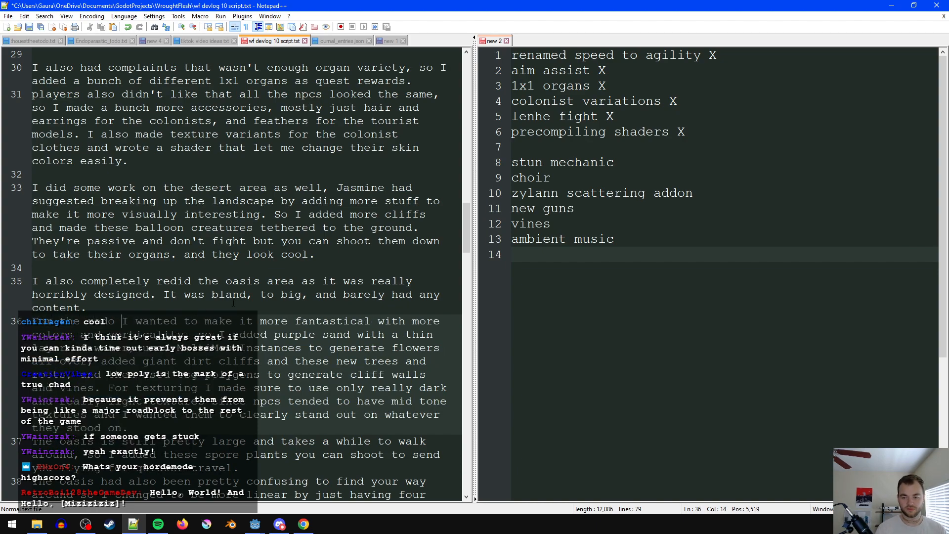
double_click(429, 321)
key(BackSpace)
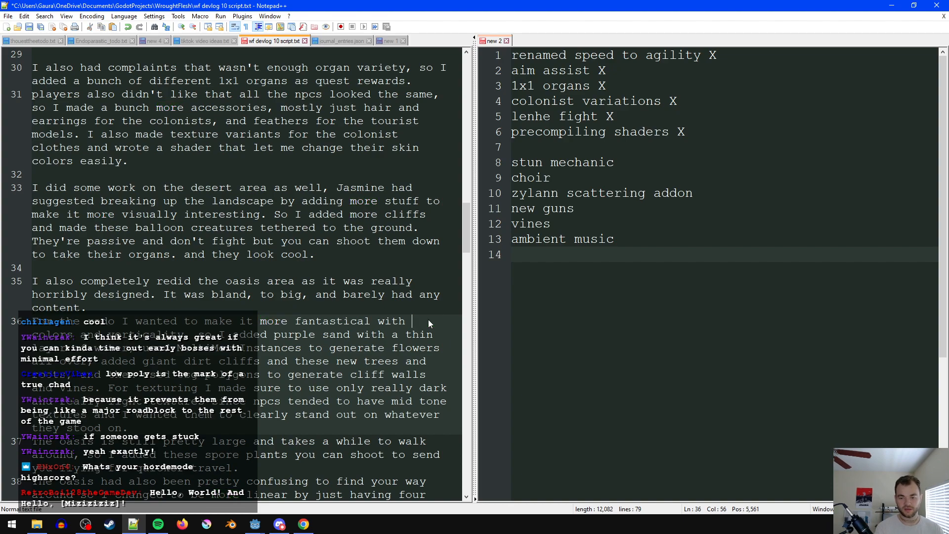
key(ctrl+s)
- Reword the flower generation phrase in the oasis redo paragraph to "and used MultiMeshInstance nodes"
click(426, 348)
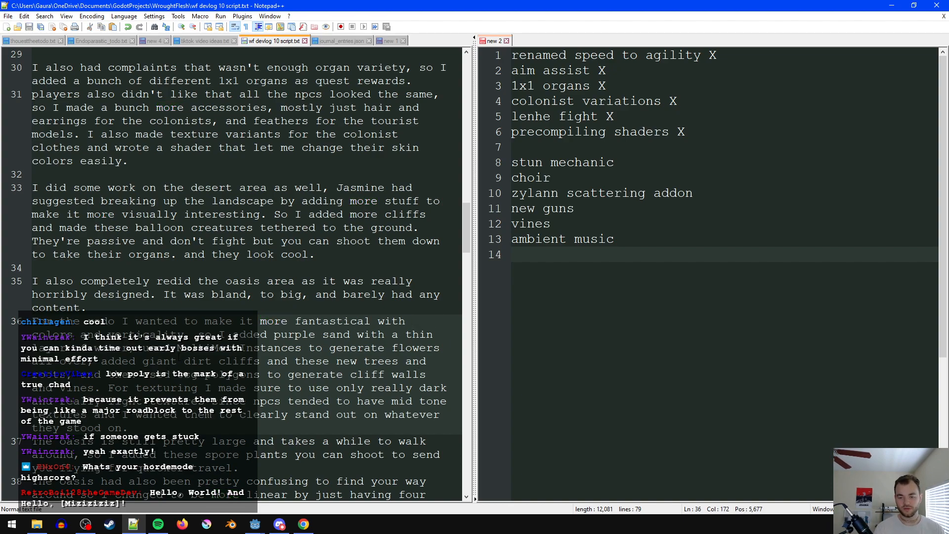
click(136, 348)
text(and)
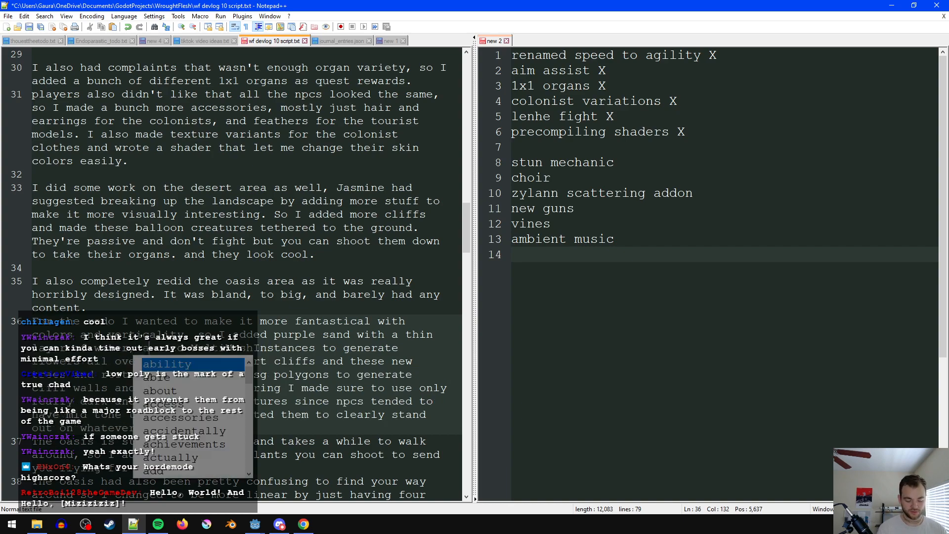
click(327, 347)
key(BackSpace)
text(nod)
key(Down)
key(Return)
- Reword the passage between the flowers and the giant dirt cliffs to "all over the sand, I added"
click(184, 361)
text(the )
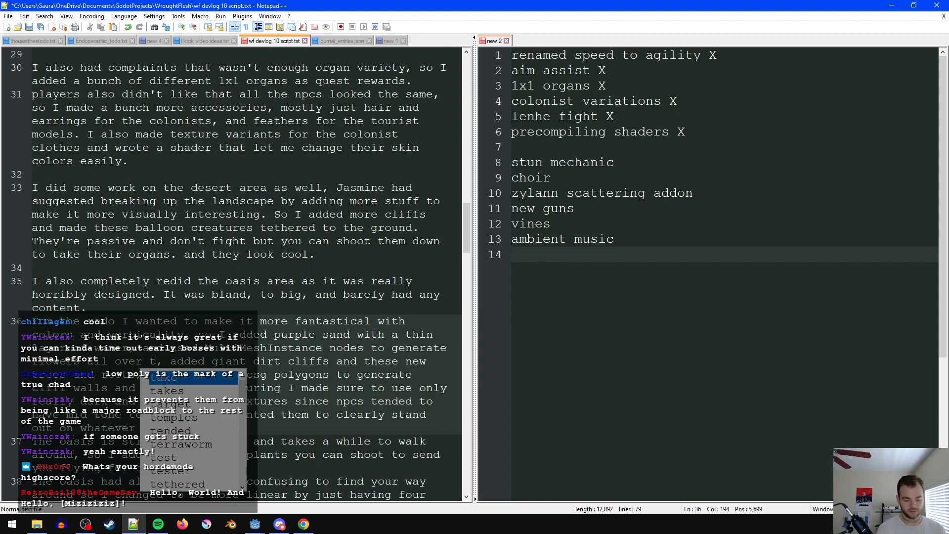
text(sand)
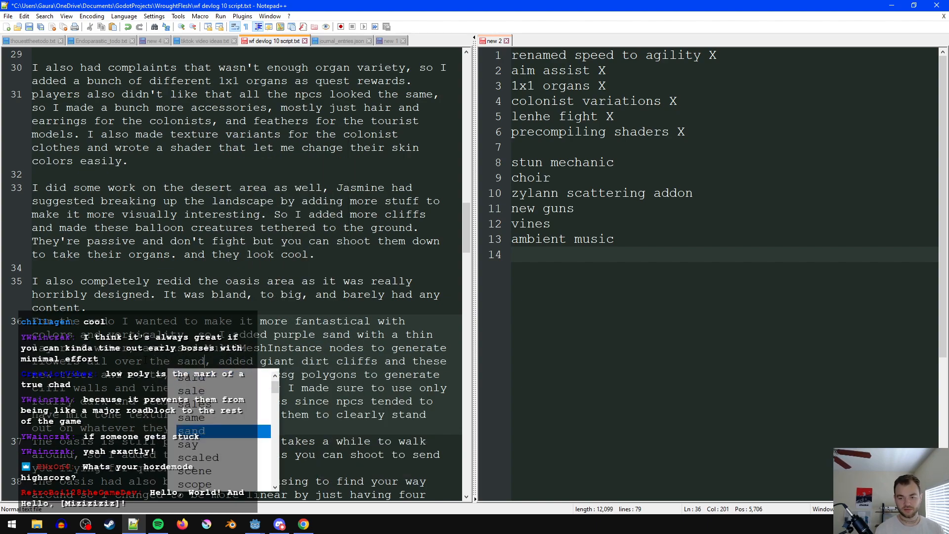
key(Right)
key(Right)
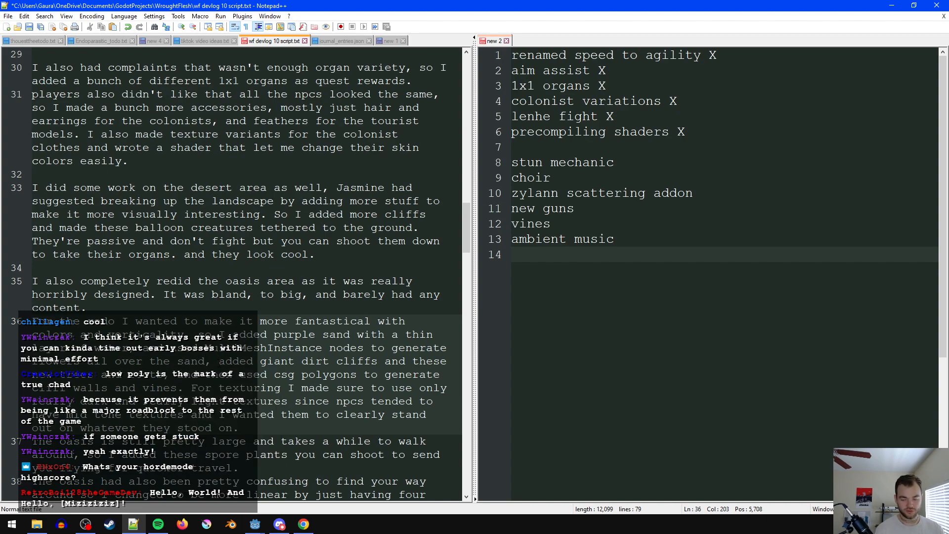
text(I)
right_click(201, 386)
click(184, 388)
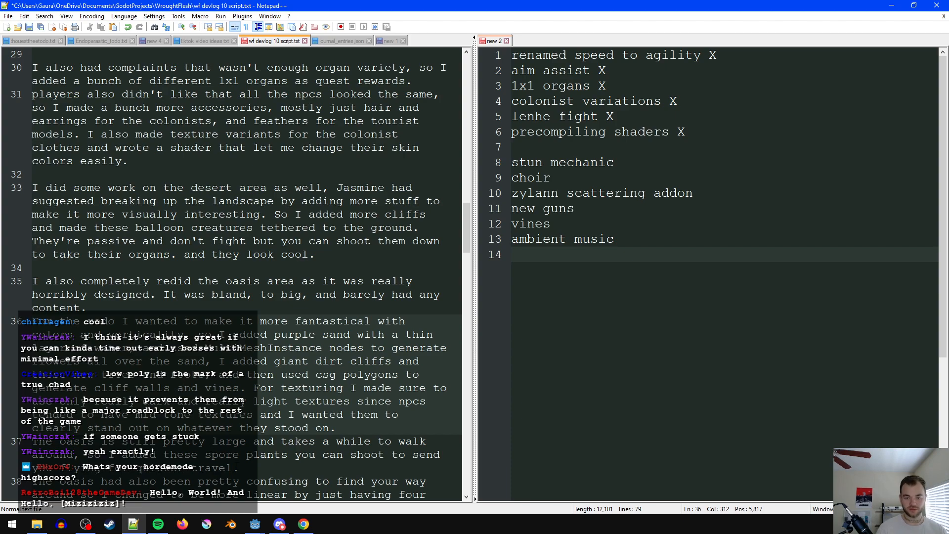
- Delete the vines item from the checklist of topics still to be covered
drag(559, 225, 512, 225)
key(BackSpace)
key(BackSpace)
click(656, 231)
click(291, 415)
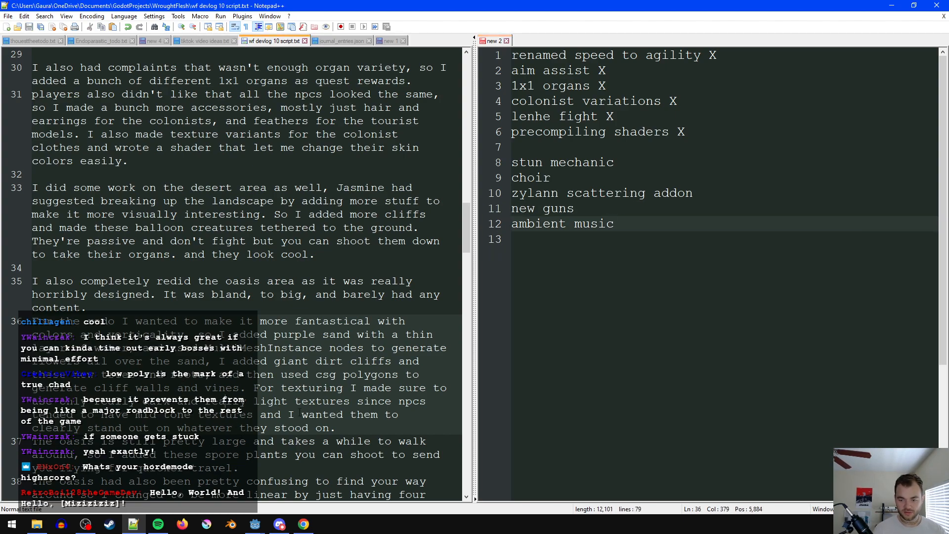
- Change "tended" to "tend" in the sentence about npcs having mid tone textures, and save the script
click(254, 388)
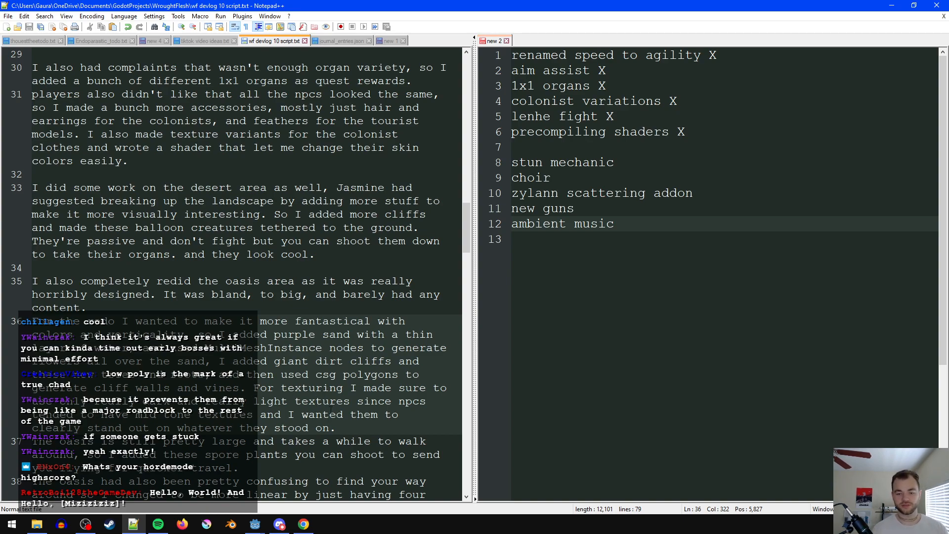
click(74, 414)
key(BackSpace)
key(BackSpace)
click(333, 426)
key(ctrl+s)
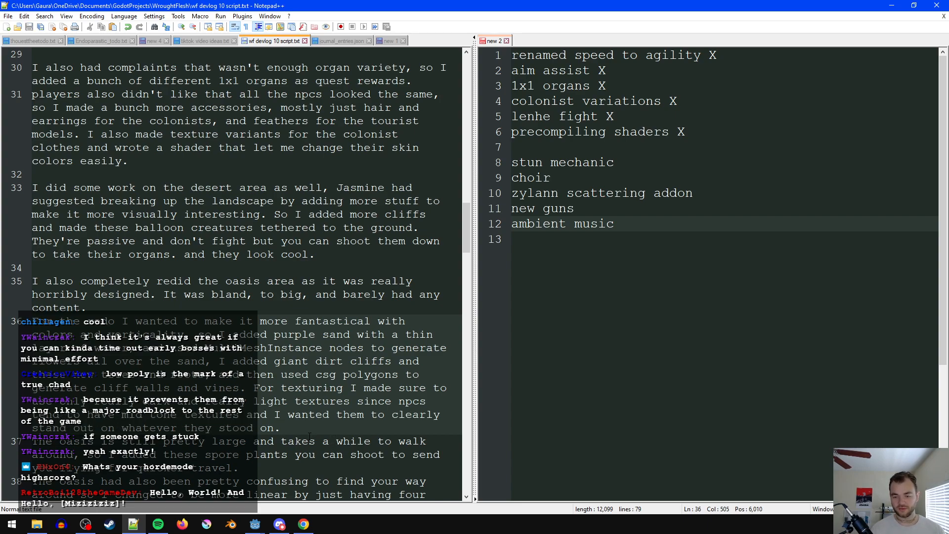
- Add a blank line below the oasis redo paragraph and change "For texturing" to "For textures" within it
key(Return)
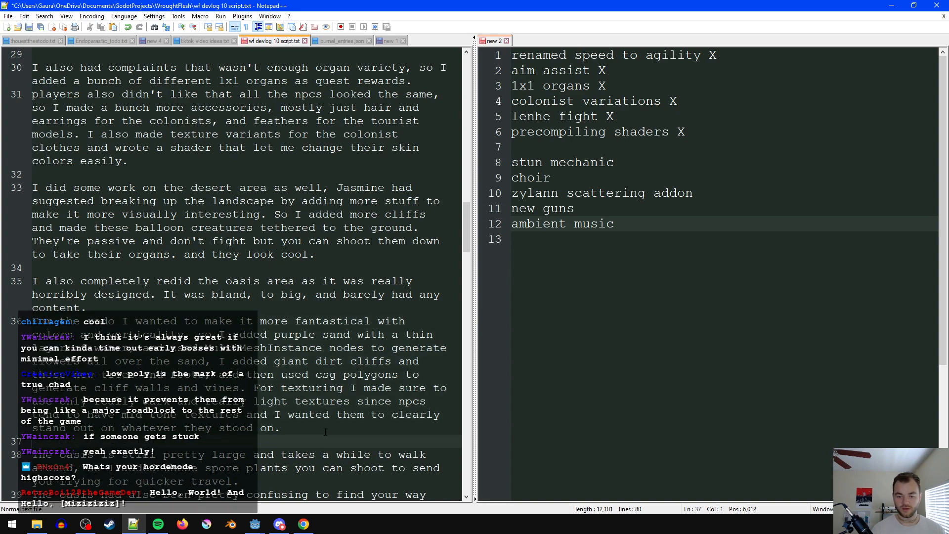
scroll(325, 432, down, 1)
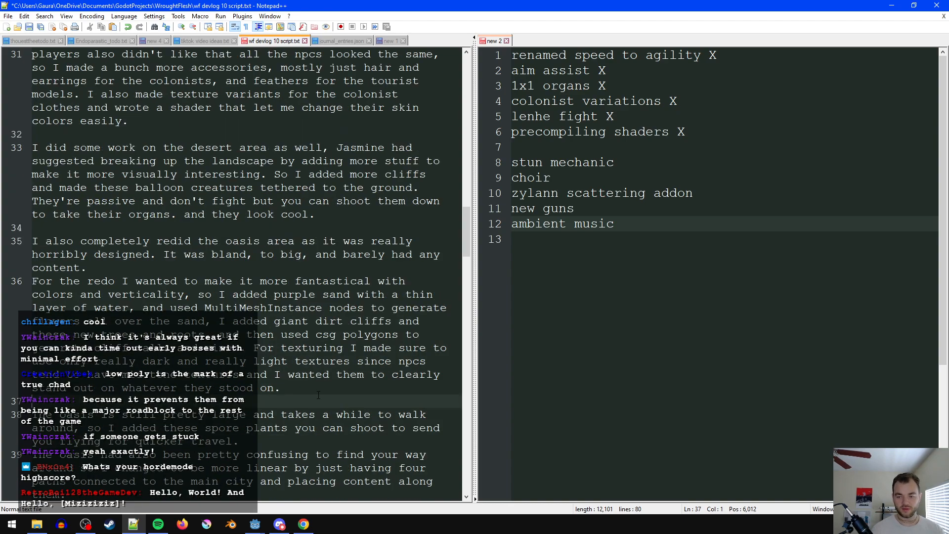
click(255, 348)
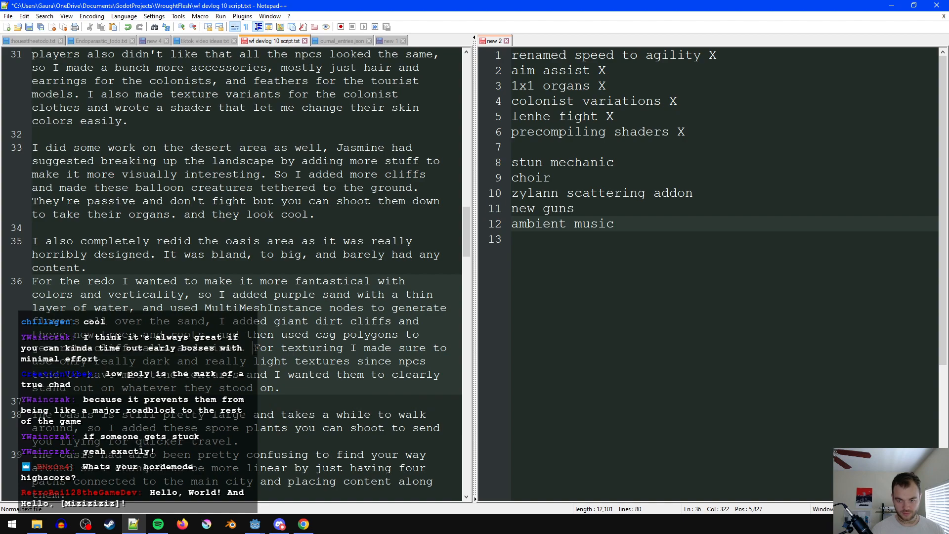
double_click(313, 349)
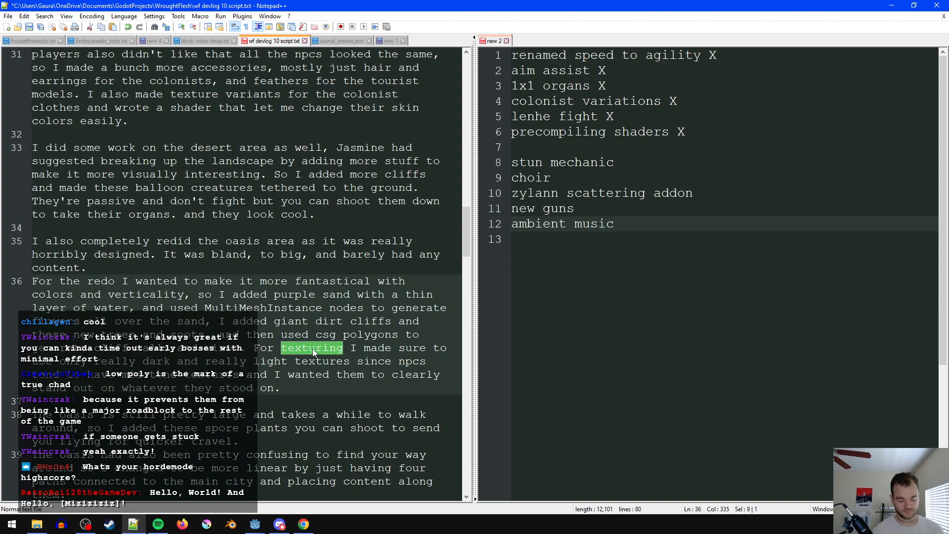
text(textures)
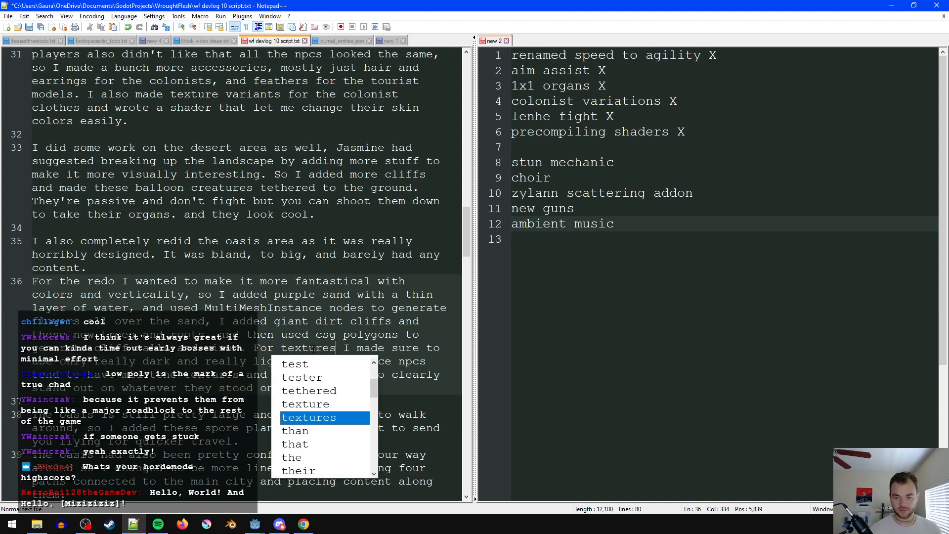
- Add "For placing assets I also used zylanns scattering addon which" to the end of the oasis redo paragraph
click(366, 383)
text(For placing as)
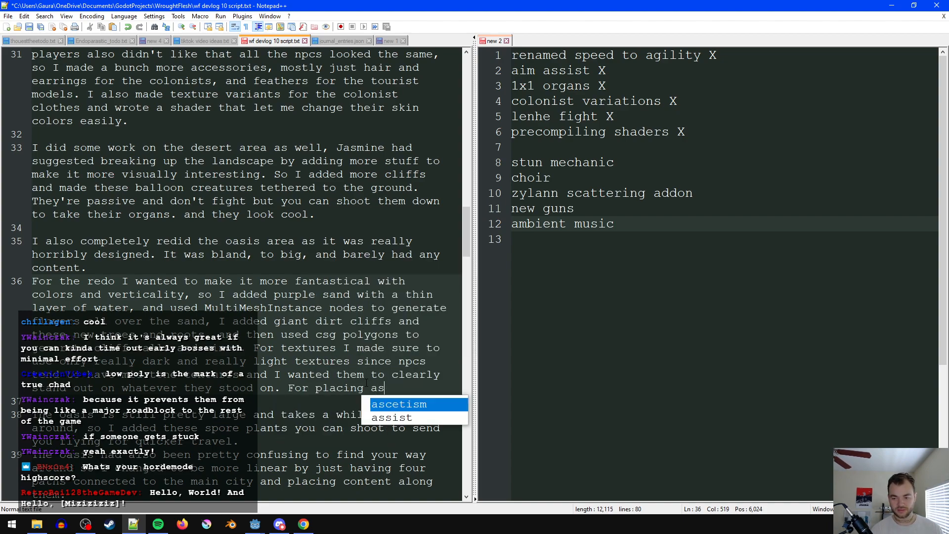
text(sets I also use)
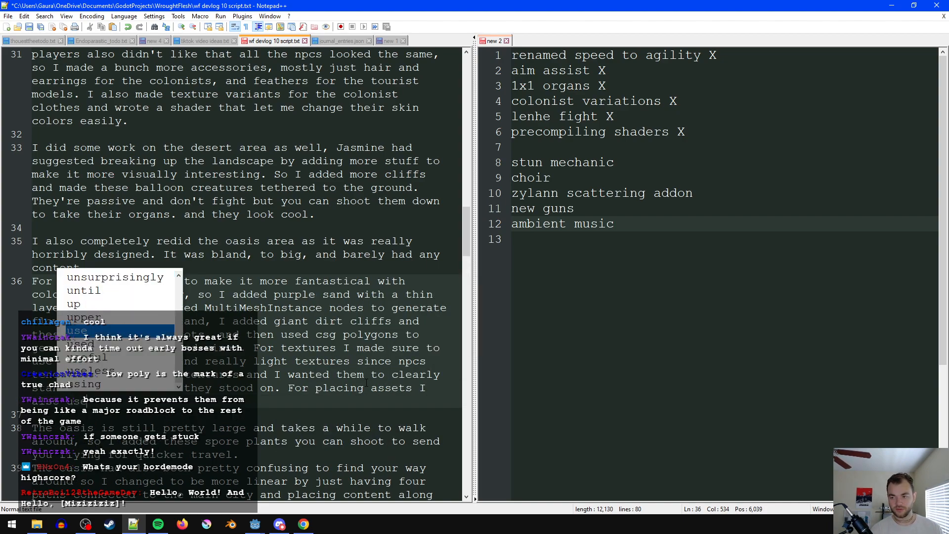
text(d by Zylann )
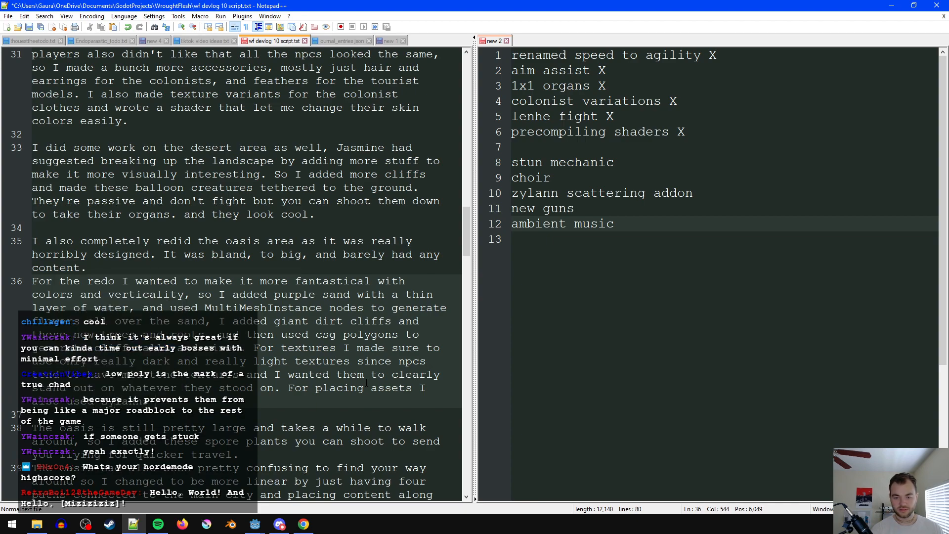
text(Scattering addon which makes it)
- Continue the asset placement sentence in the oasis redo paragraph with "lets you just click to instance something on the ground"
key(ctrl+BackSpace)
key(ctrl+BackSpace)
text(lets me)
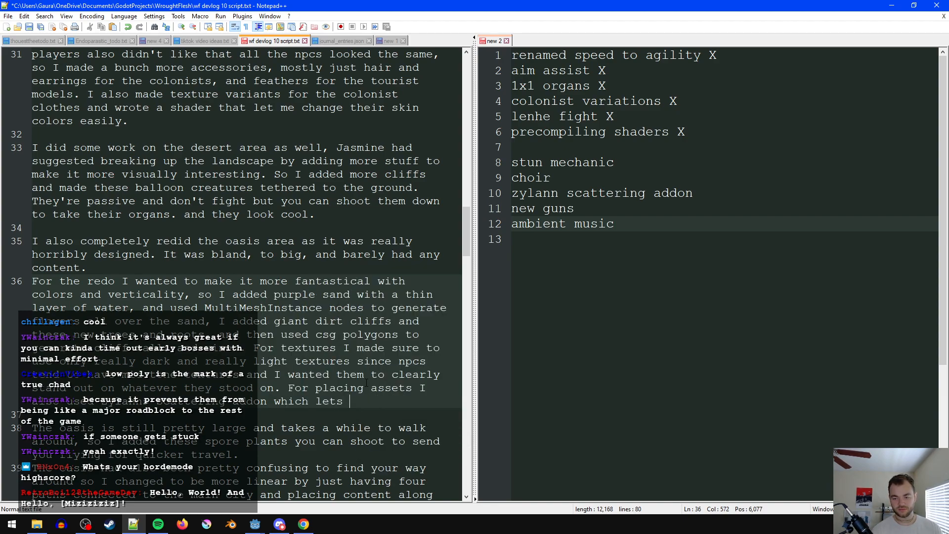
key(ctrl+BackSpace)
text(you just click)
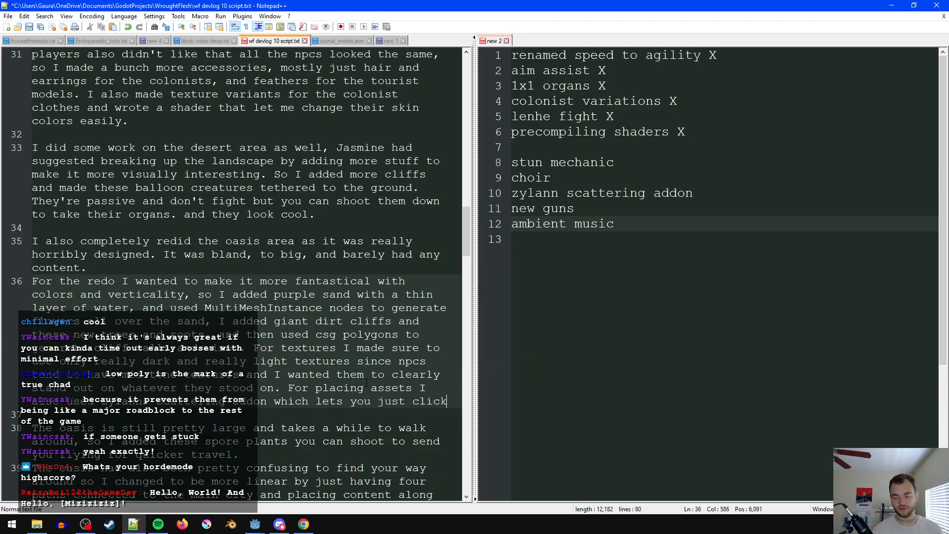
text( to instance something on the ghro)
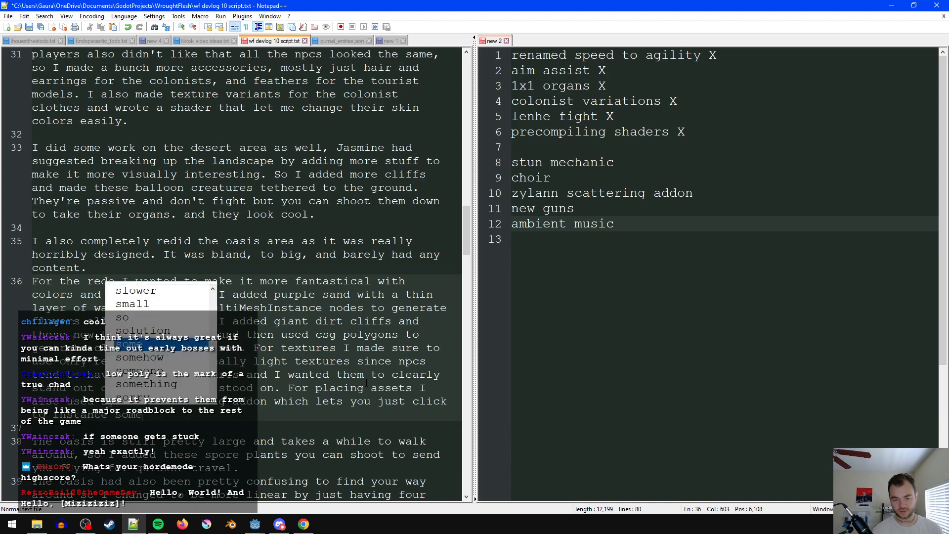
key(BackSpace)
key(BackSpace)
key(BackSpace)
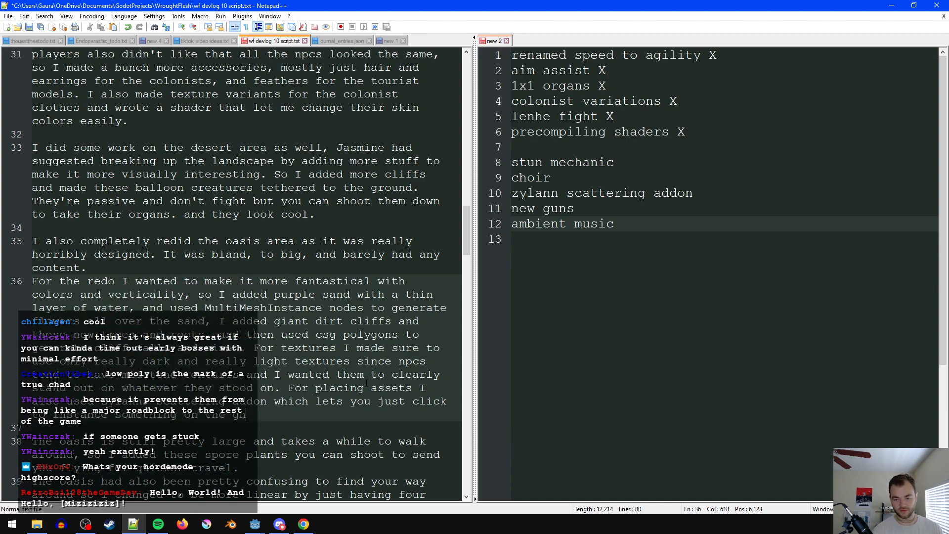
text(round)
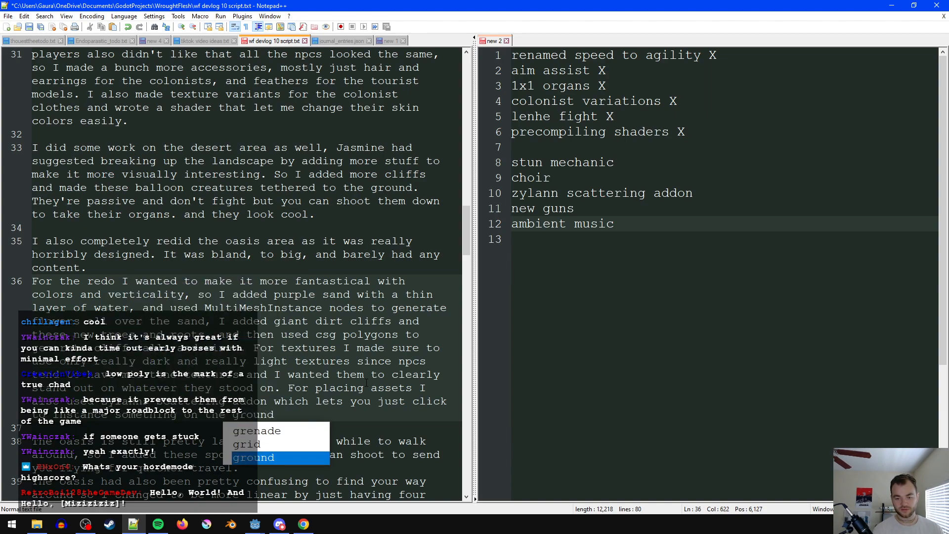
text(, savin)
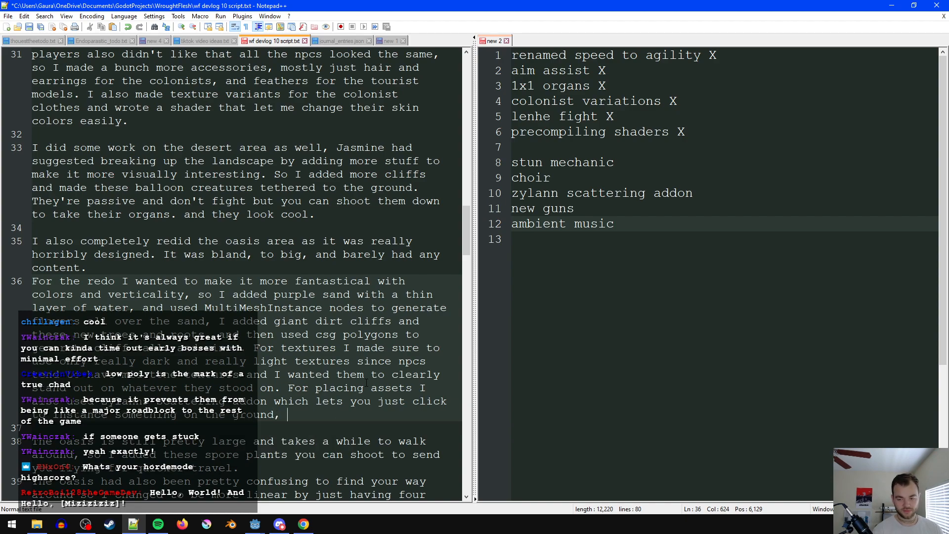
- Finish the asset placement sentence with ", saving a lot of time." and save the script
text(ot of time.)
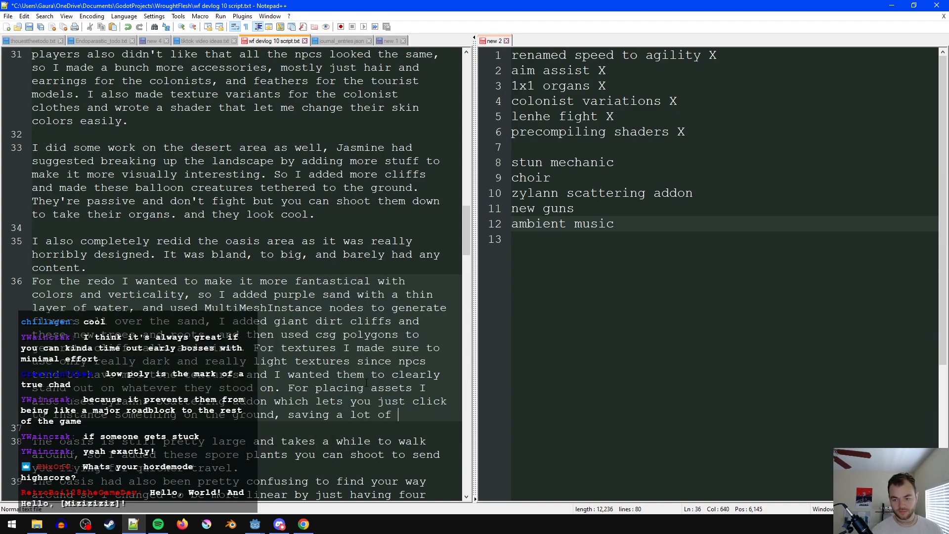
key(ctrl+s)
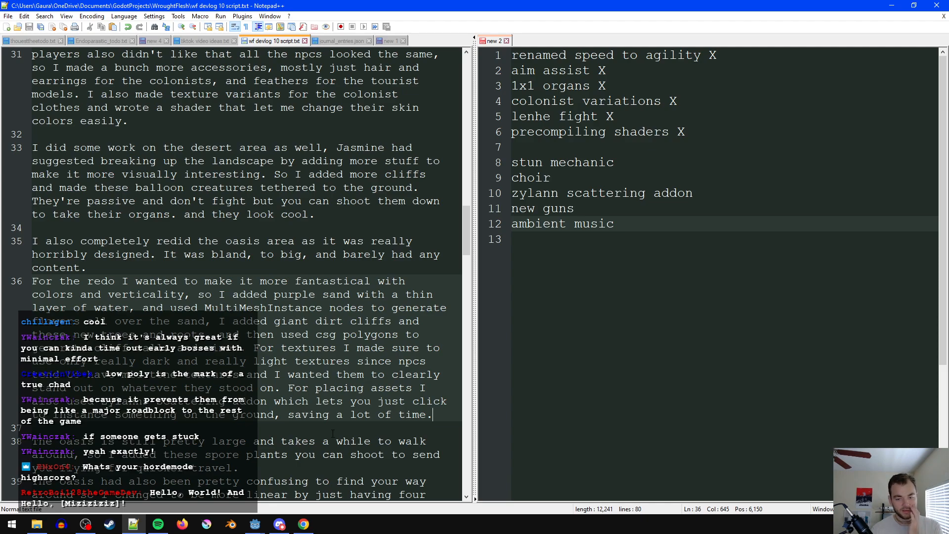
- Insert "though" after "takes a while to walk around" in the spore plants paragraph and add a blank line below that paragraph
scroll(366, 380, down, 1)
click(261, 400)
click(262, 387)
scroll(281, 402, down, 1)
click(278, 386)
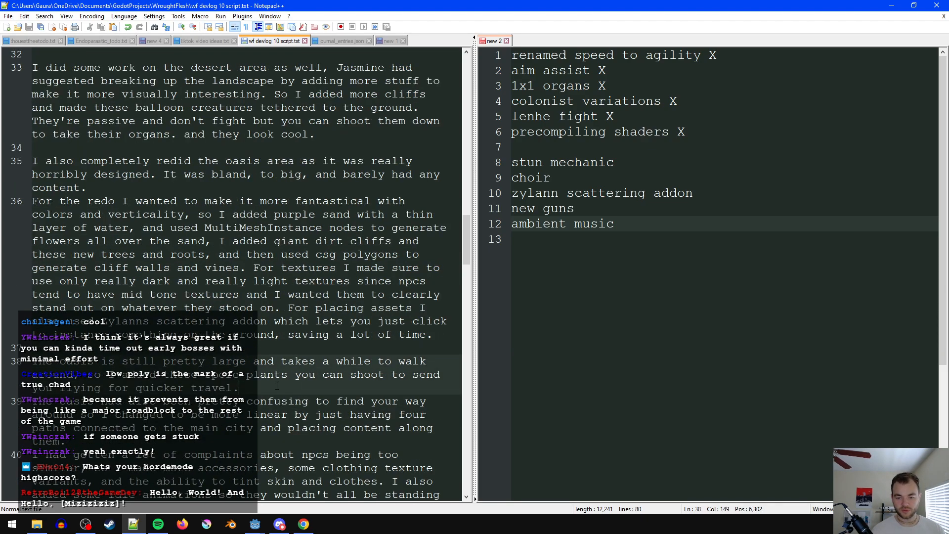
click(73, 375)
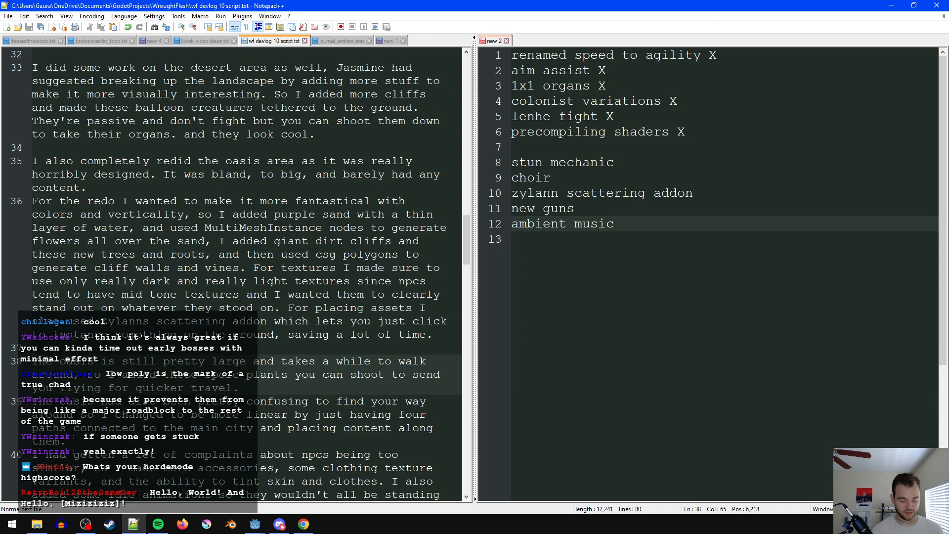
text(, thoug)
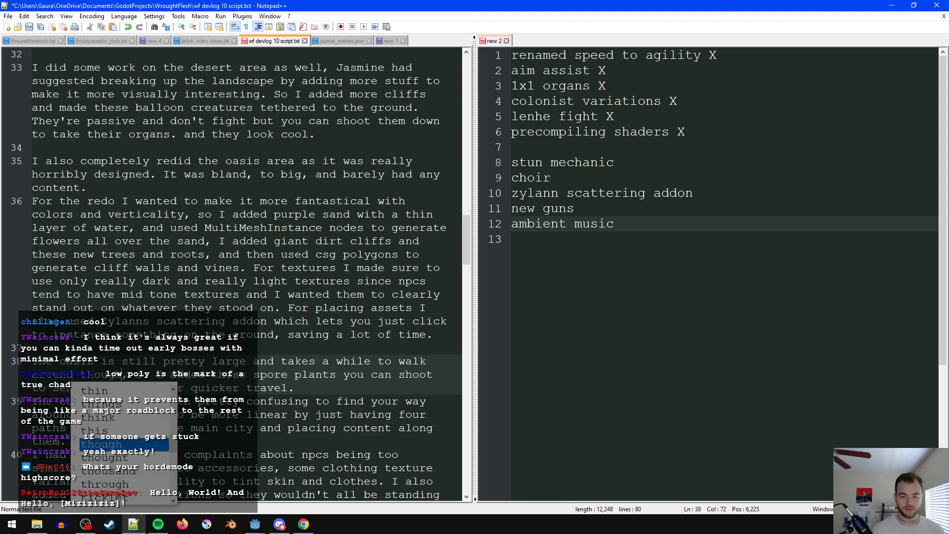
key(Escape)
click(343, 388)
key(Return)
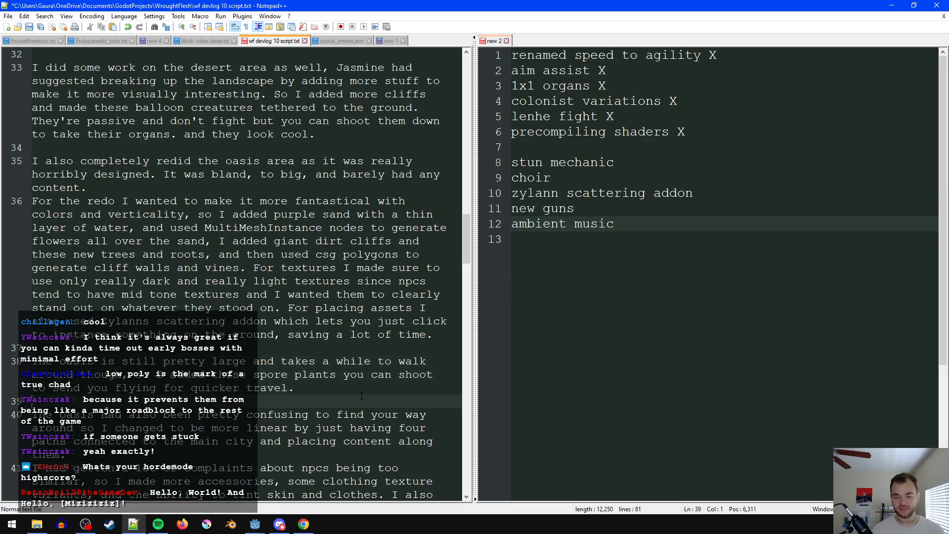
key(Left)
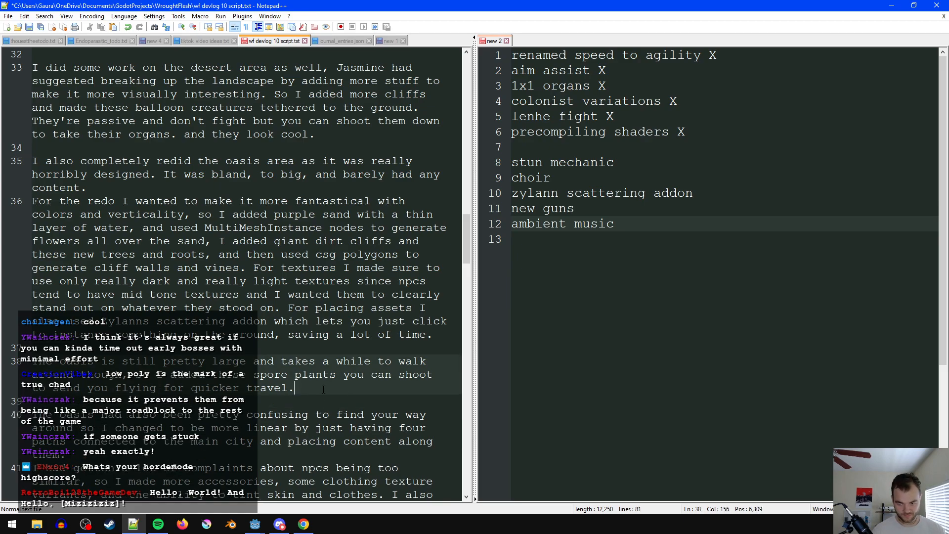
- Move the spore plants paragraph below the paragraph about the oasis being confusing to find your way around
scroll(322, 390, down, 2)
key(shift+Home)
key(shift+Home)
key(ctrl+c)
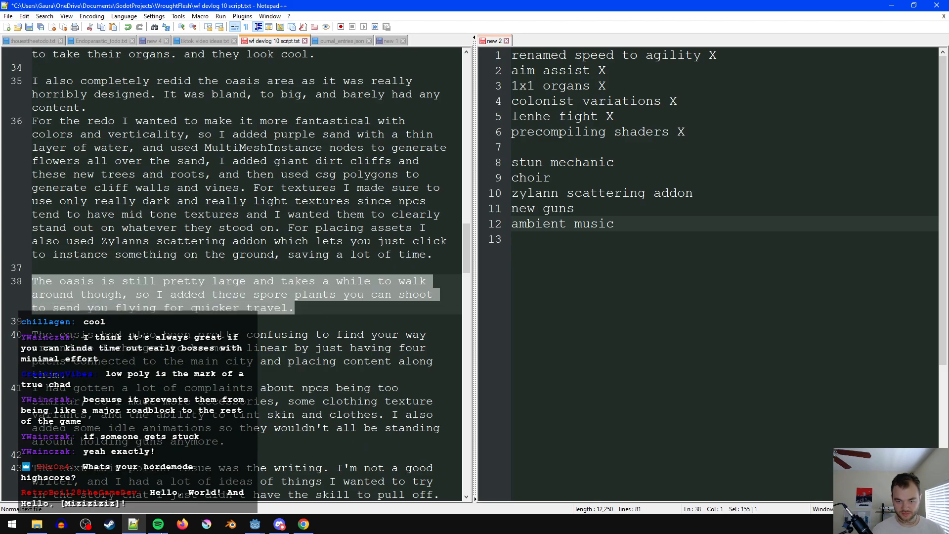
key(Delete)
key(Down)
key(Down)
key(End)
key(Return)
key(ctrl+v)
- Delete the paragraph about complaints that npcs were too similar, and save the script
scroll(235, 275, down, 1)
scroll(235, 275, down, 1)
drag(263, 396, 10, 347)
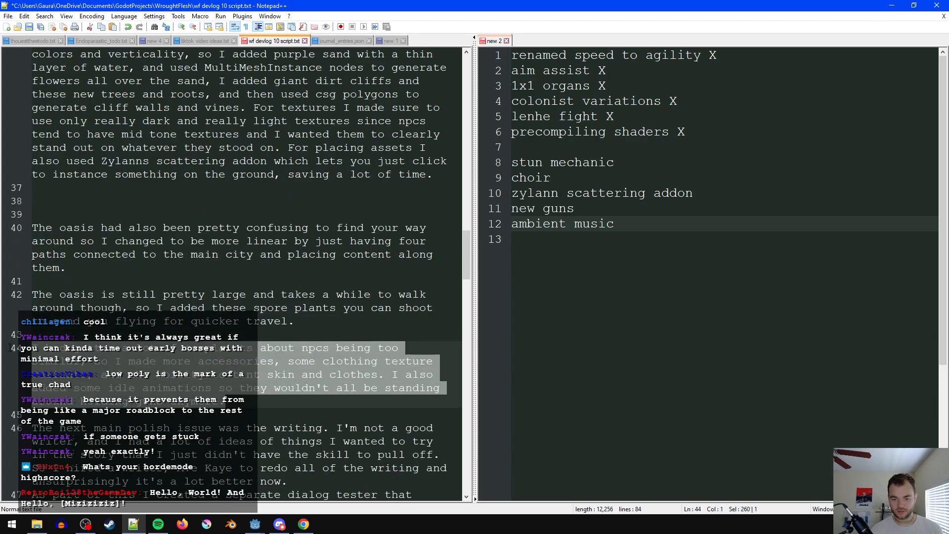
key(BackSpace)
key(BackSpace)
scroll(282, 404, up, 4)
key(ctrl+s)
- Add "I also gave them more idle animations so they weren't all standing around holding guns." to the npc looks paragraph and save
scroll(280, 322, up, 2)
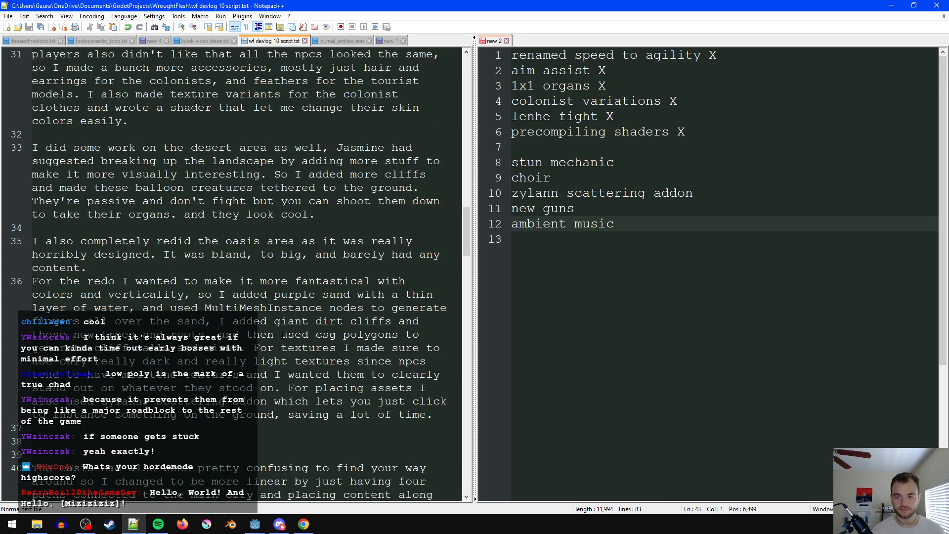
scroll(282, 336, up, 1)
click(213, 159)
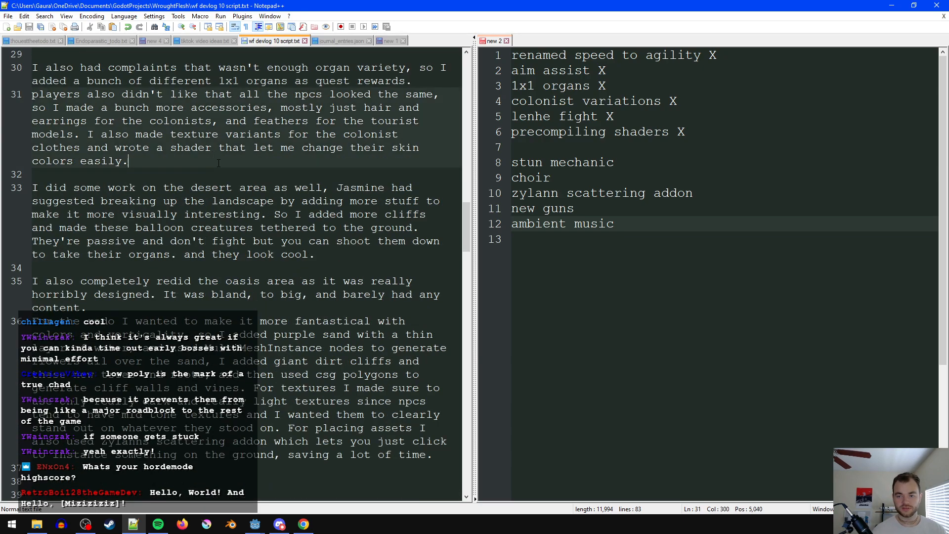
text(I al)
text(so g)
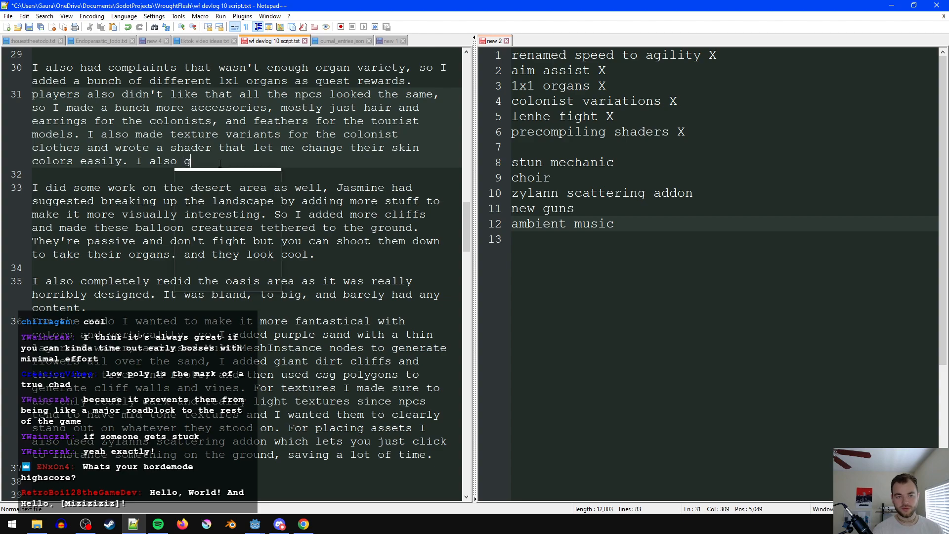
text(ave them more idle animations th)
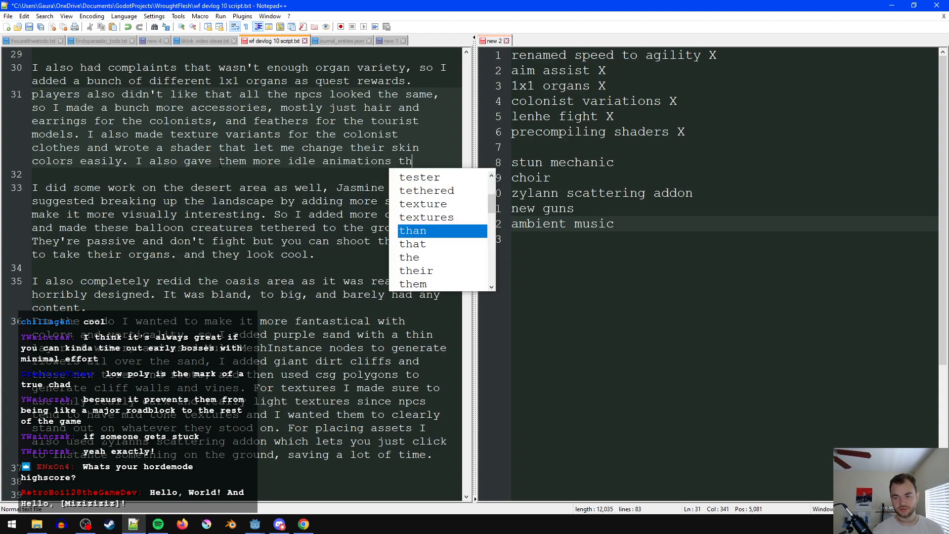
key(BackSpace)
text(so they werenb')
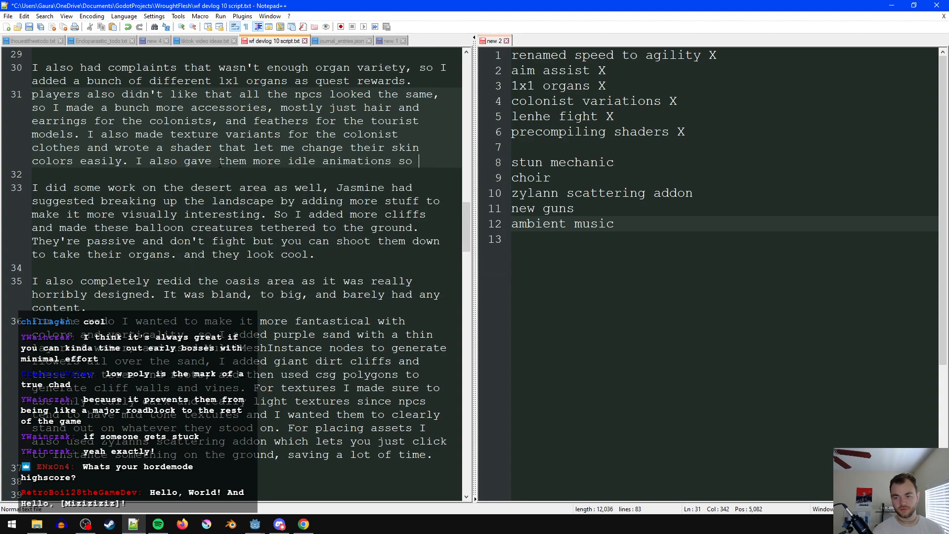
key(BackSpace)
key(BackSpace)
text('t ak)
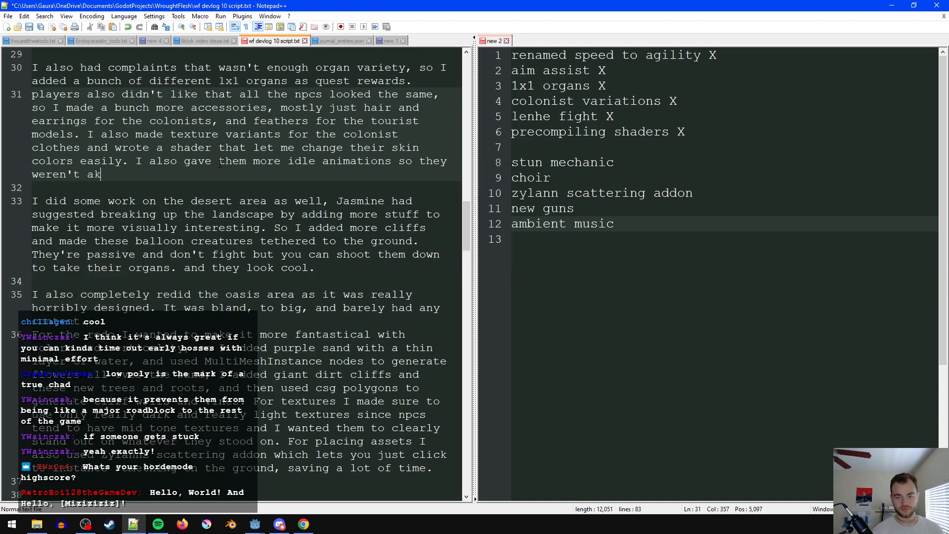
key(BackSpace)
text(ll standing around )
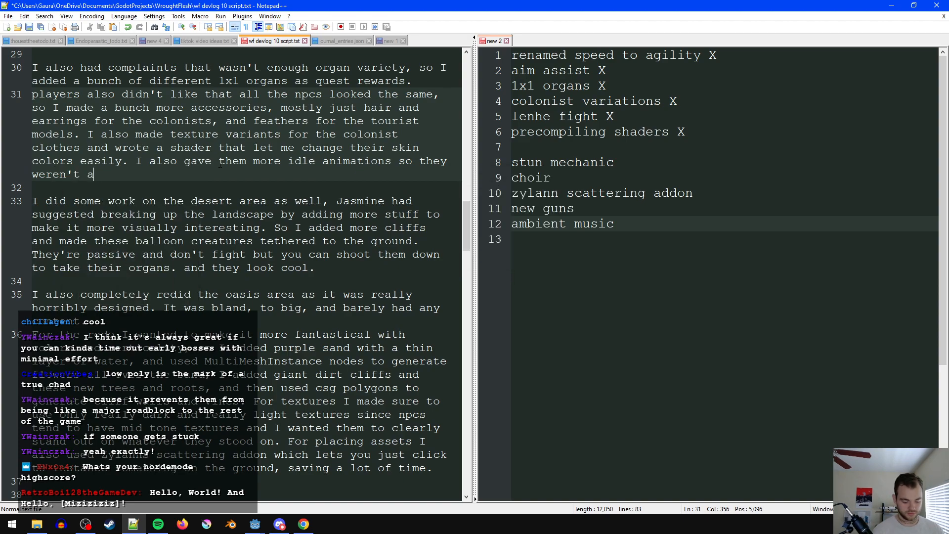
text(holding guns.)
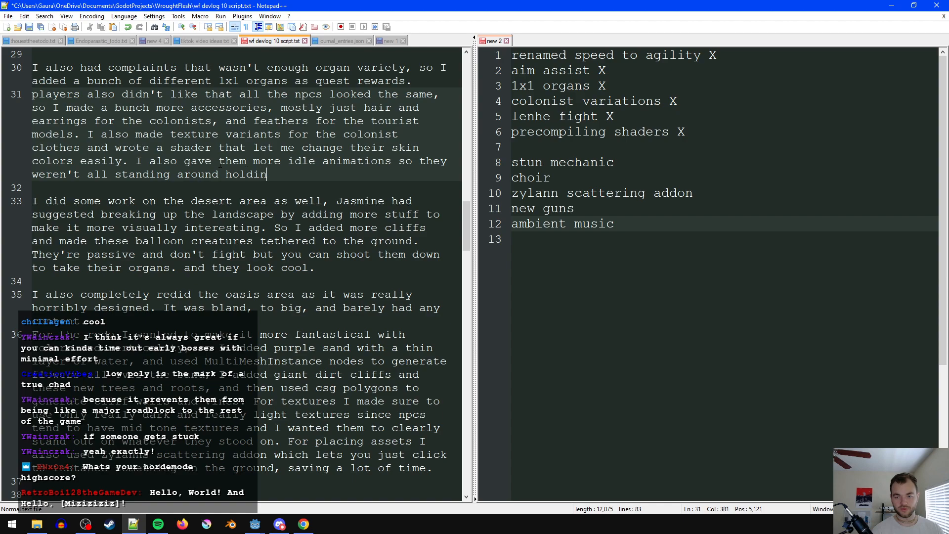
key(ctrl+s)
- Remove "as well" from the opening sentence of the desert area paragraph and save the script
click(184, 268)
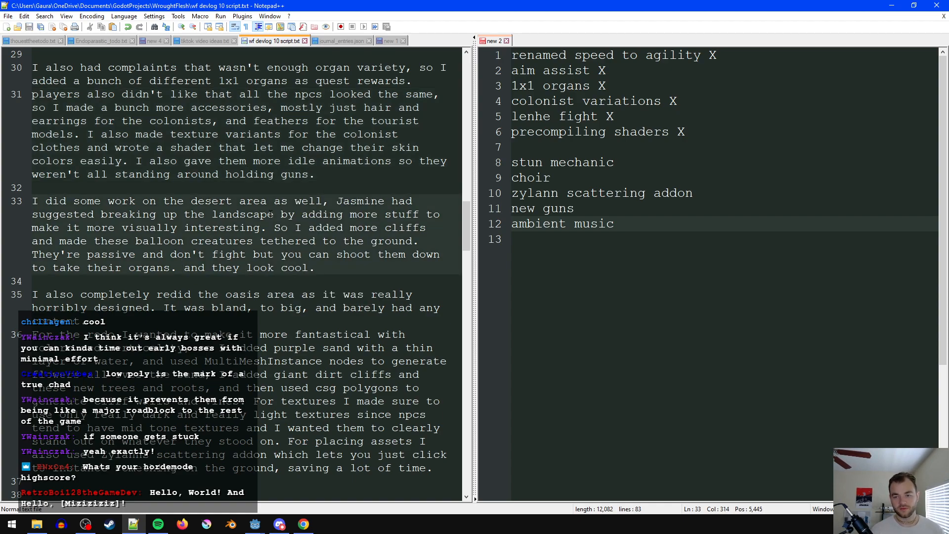
double_click(303, 202)
key(BackSpace)
key(BackSpace)
key(BackSpace)
key(BackSpace)
key(BackSpace)
key(ctrl+s)
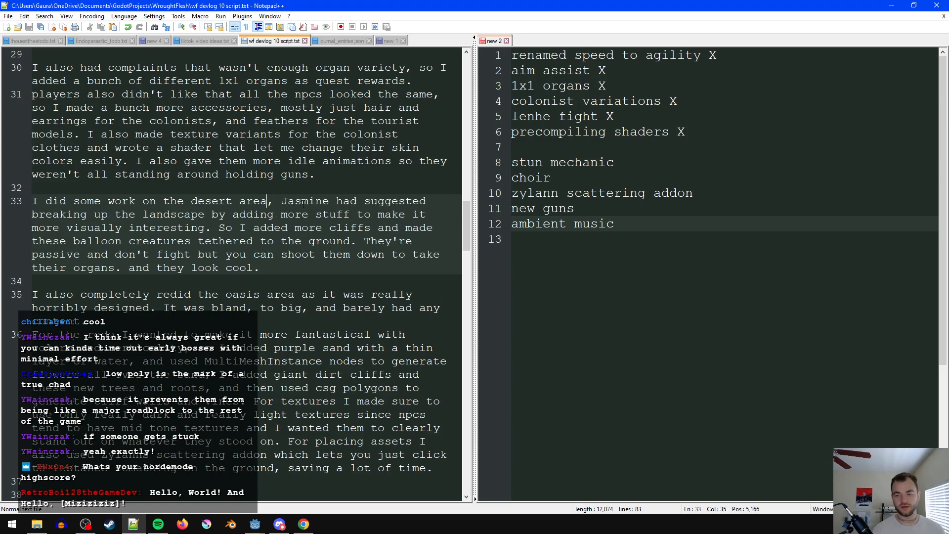
- Remove one surplus blank line between the oasis redo paragraph and the confusing layout paragraph, and save the script
scroll(276, 236, down, 1)
click(264, 278)
scroll(263, 278, down, 1)
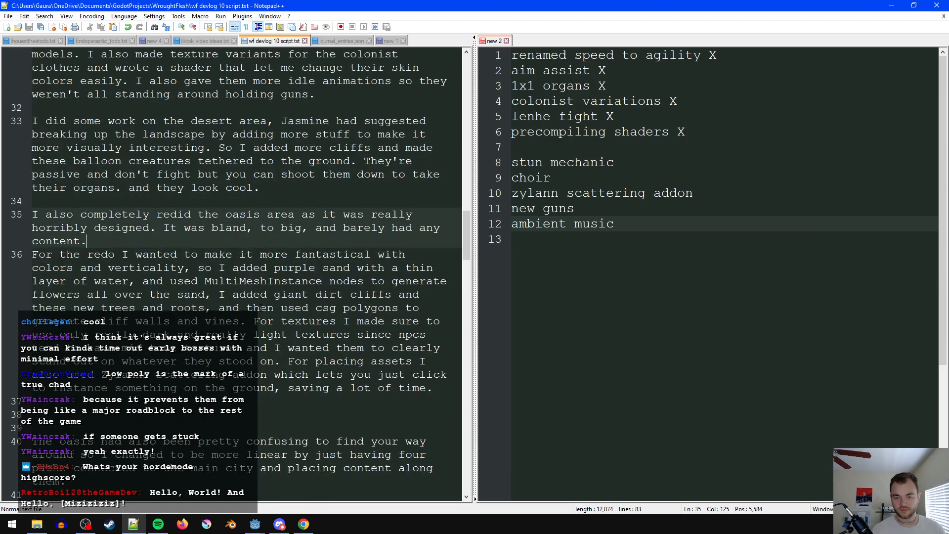
scroll(256, 305, down, 1)
scroll(260, 242, down, 1)
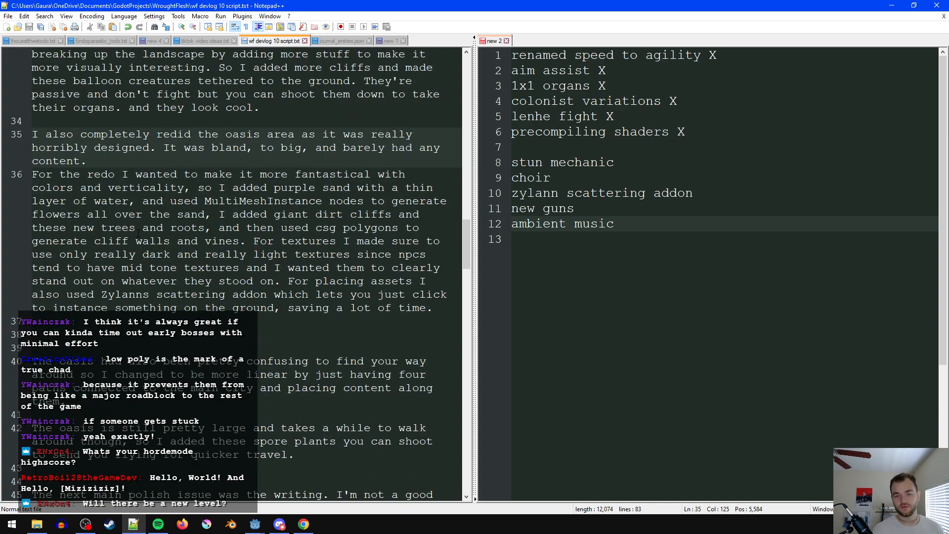
click(301, 308)
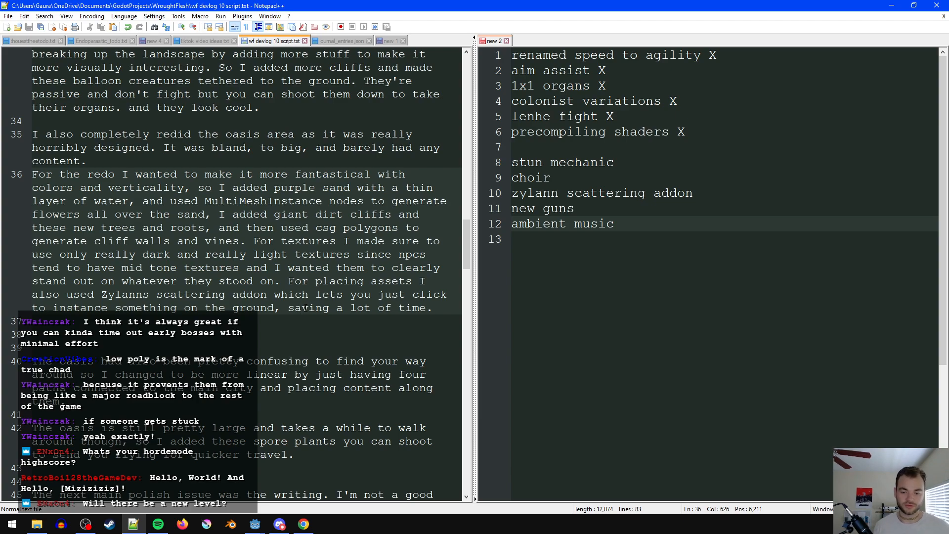
click(296, 328)
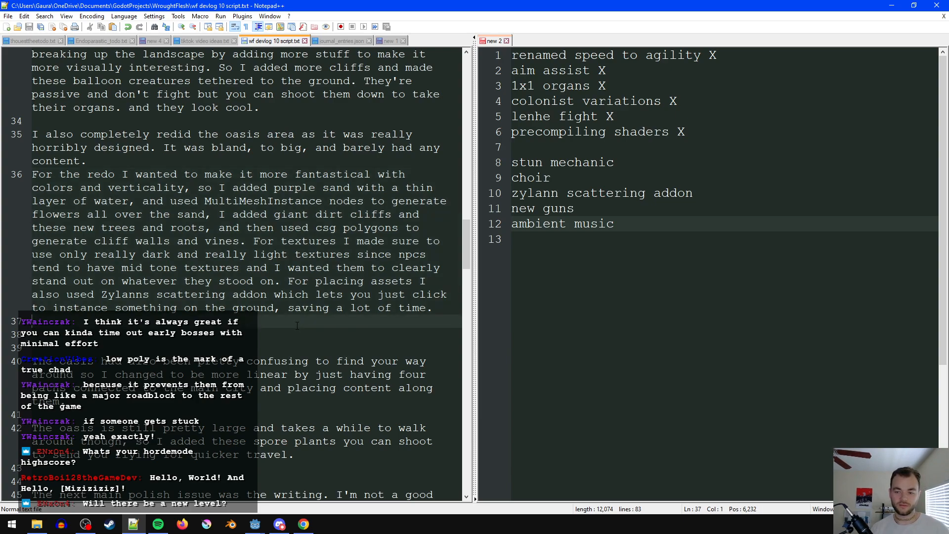
key(BackSpace)
click(235, 339)
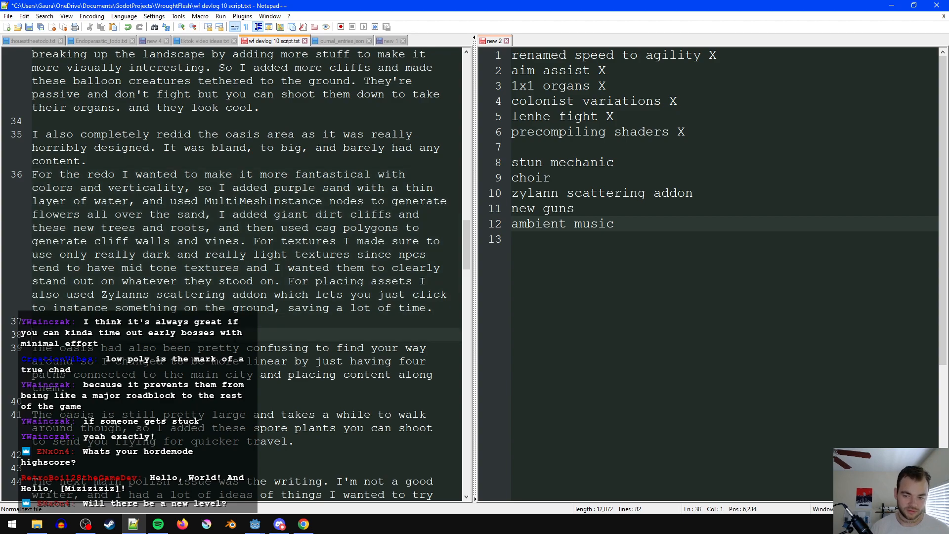
click(217, 325)
key(ctrl+s)
- Change the opening of the confusing layout paragraph from "The oasis" to "The old oasis design"
click(325, 331)
click(67, 389)
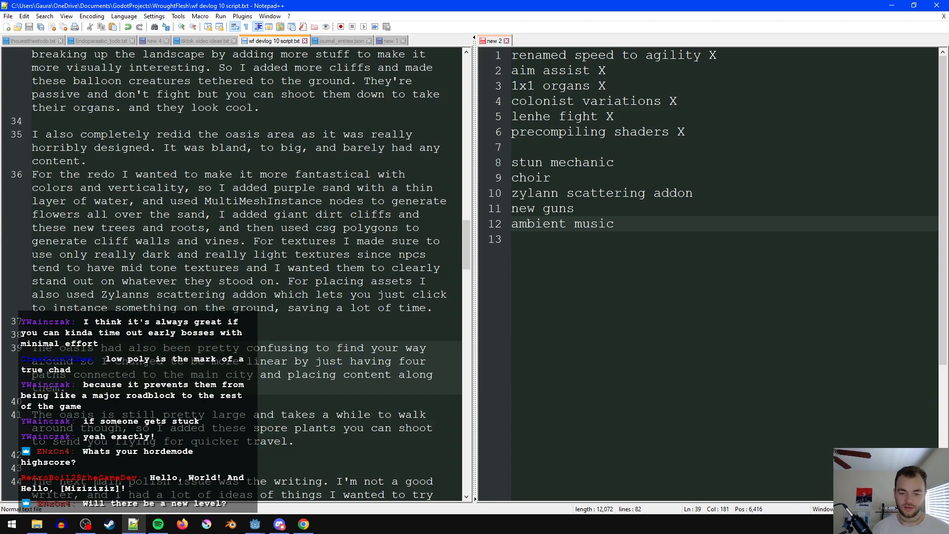
click(61, 348)
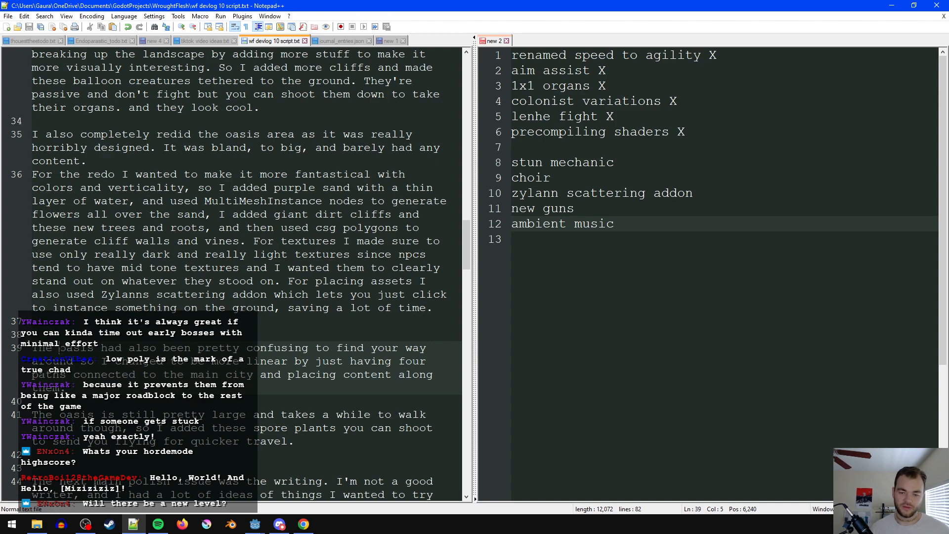
text(old)
key(ctrl+Right)
text(design)
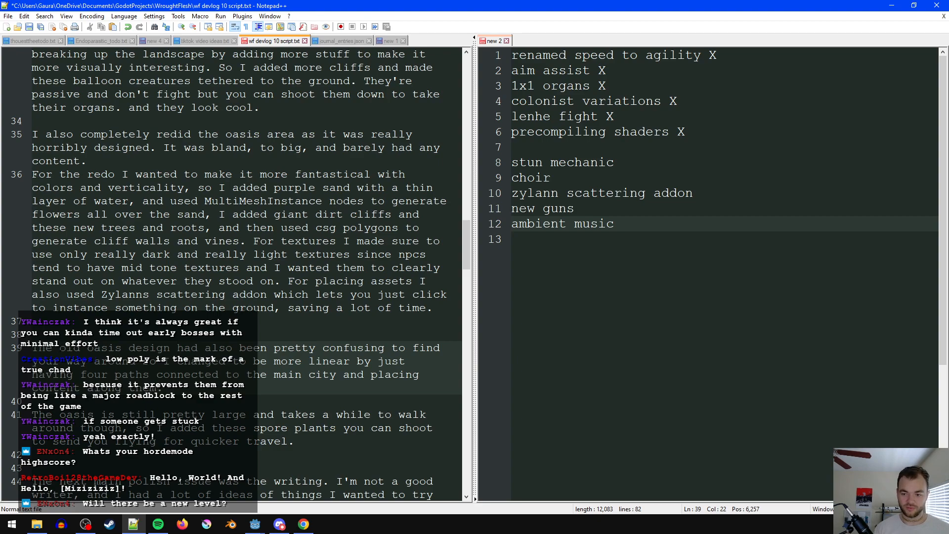
- In the confusing layout paragraph, replace "find your way" with "navigate" and "I changed to be" with "in the redo I made it"
drag(87, 361, 413, 349)
text(navigate)
click(233, 361)
drag(170, 362, 254, 361)
click(163, 362)
drag(163, 361, 270, 360)
text(in the redo I made)
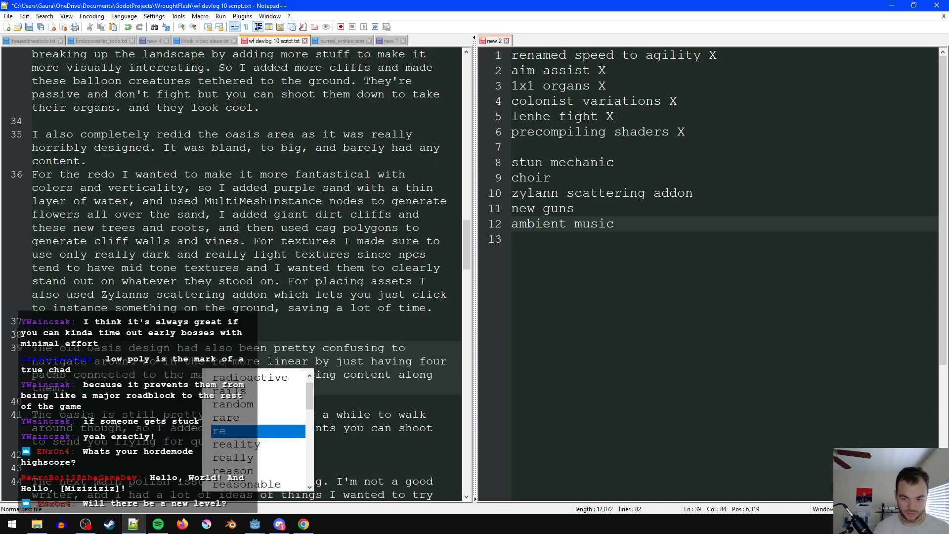
text( it)
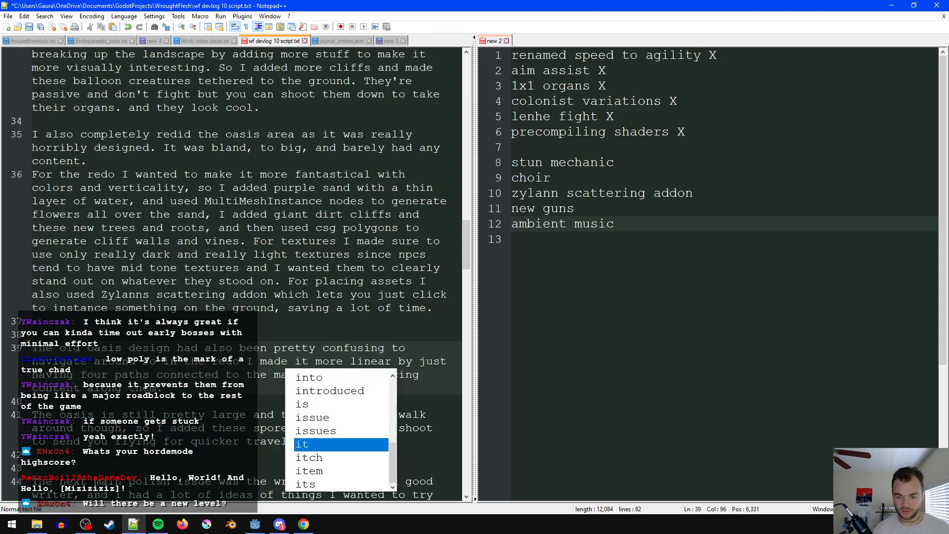
- In the confusing layout paragraph, replace "paths" after "four" with "straight zones" and save the script
click(218, 361)
key(ctrl+s)
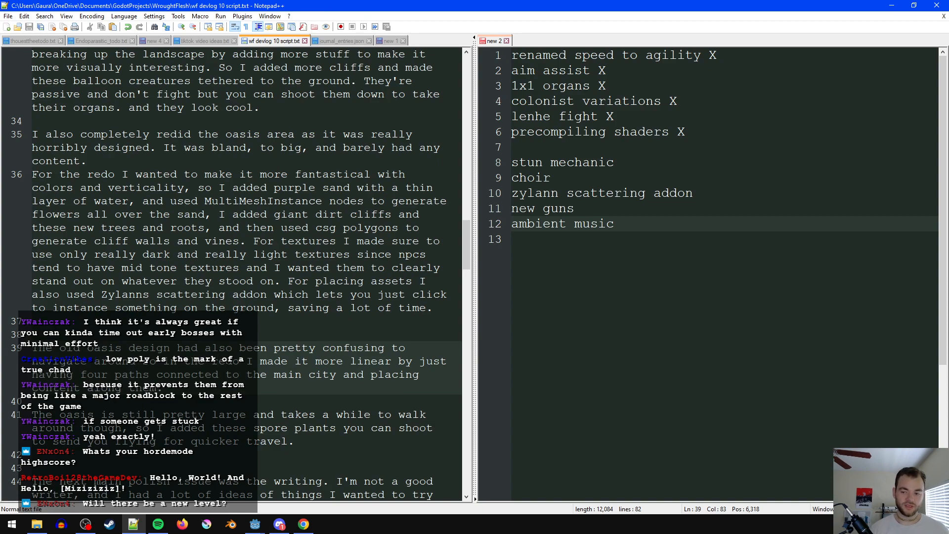
key(End)
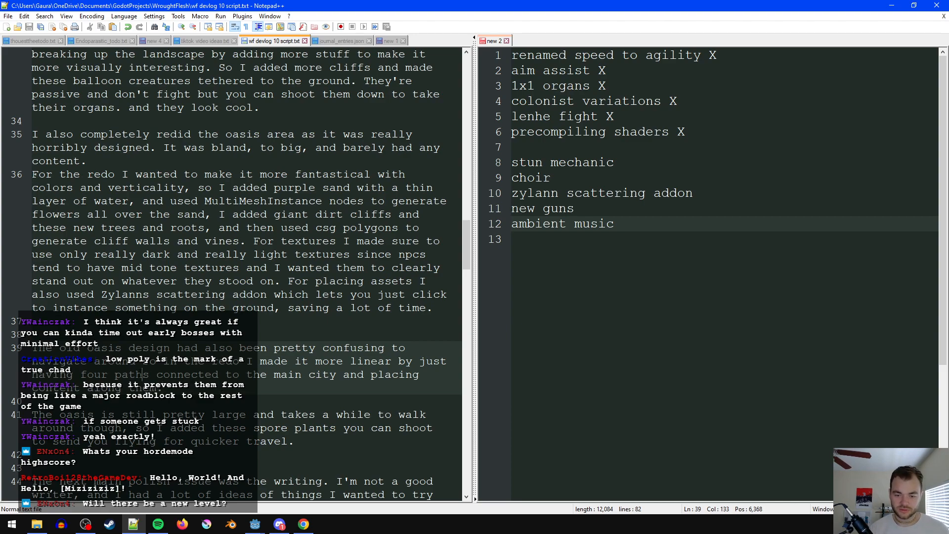
double_click(132, 375)
text(straight zones)
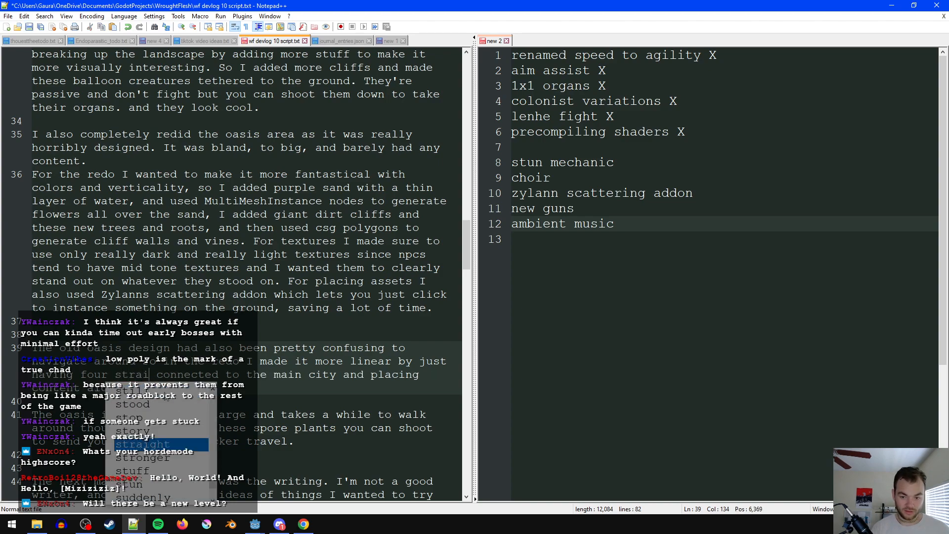
click(281, 387)
key(ctrl+s)
- Replace "and placing content along them" at the end of that sentence with "that have all the content concentrated in them"
double_click(159, 388)
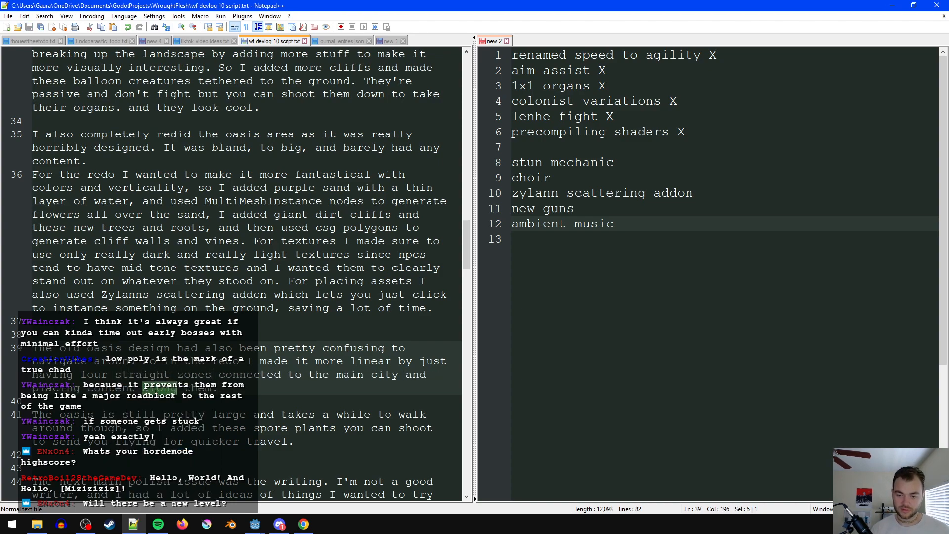
key(End)
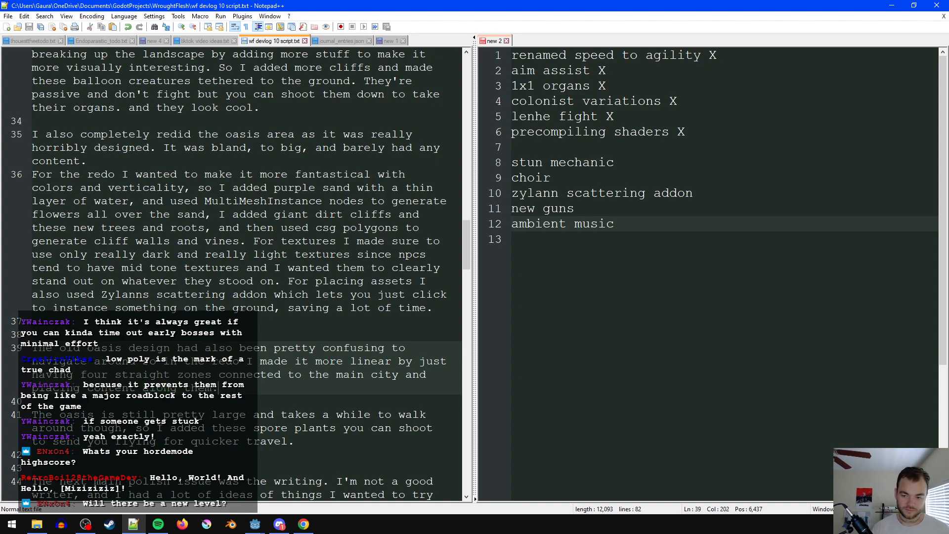
drag(210, 388, 399, 375)
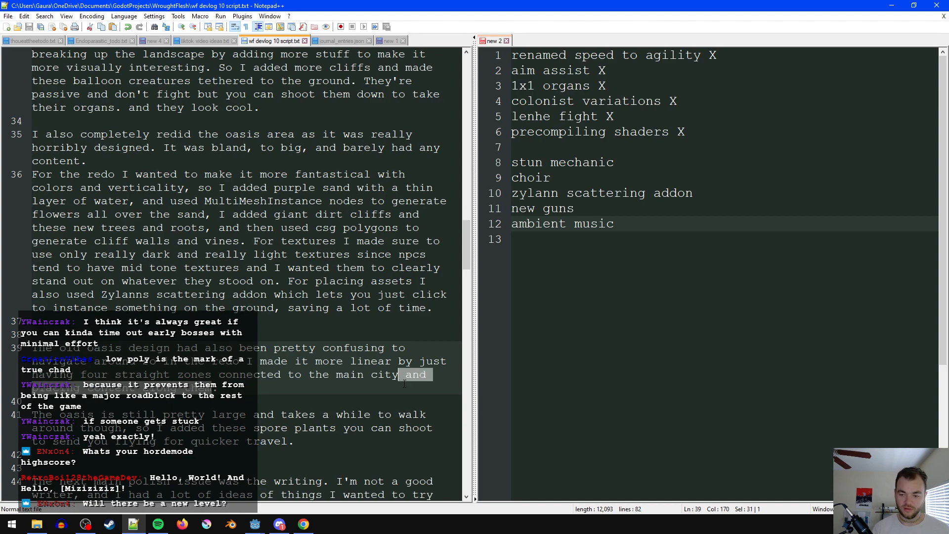
text(that have all the )
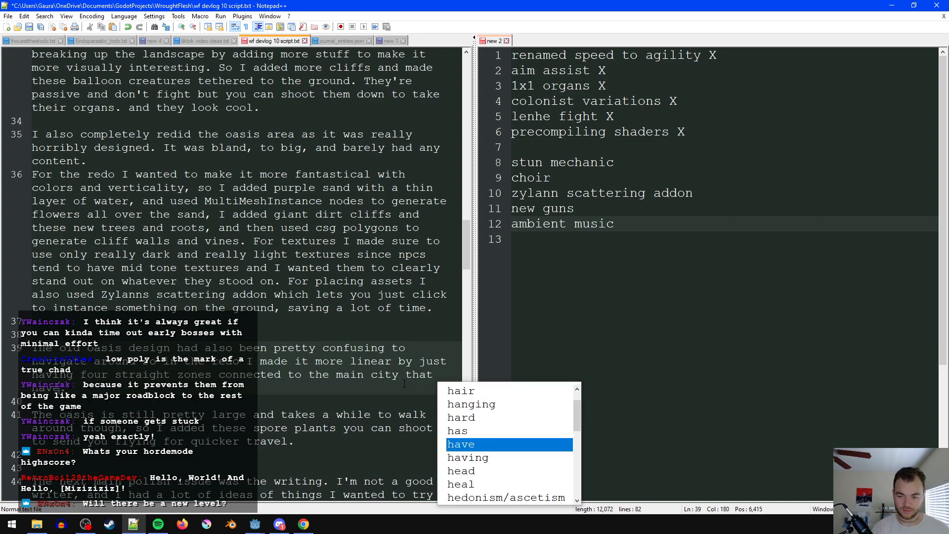
text(content in them.)
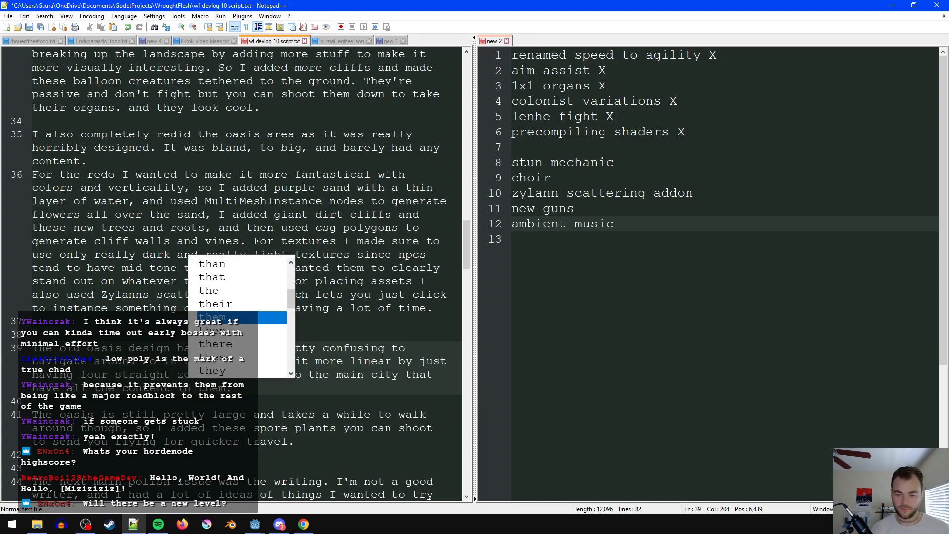
click(101, 389)
key(ctrl+s)
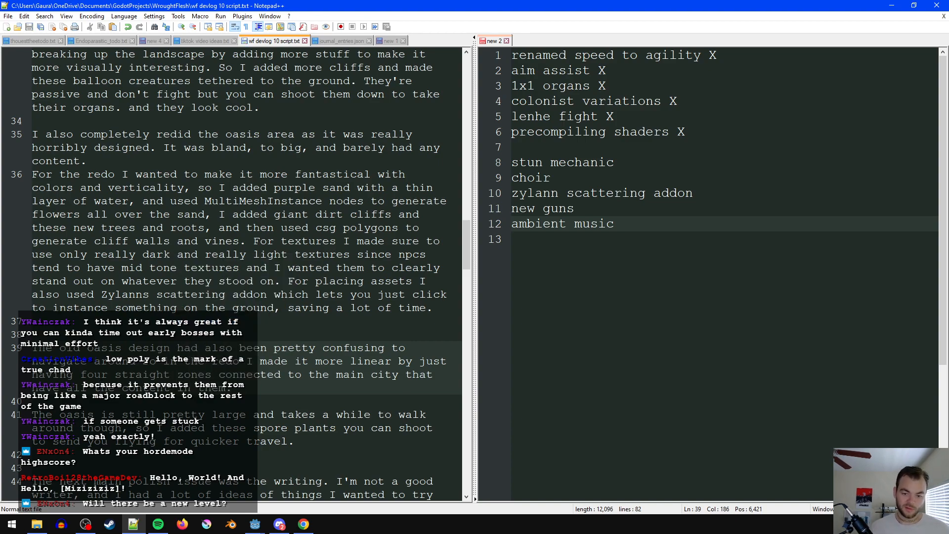
text(concentrated)
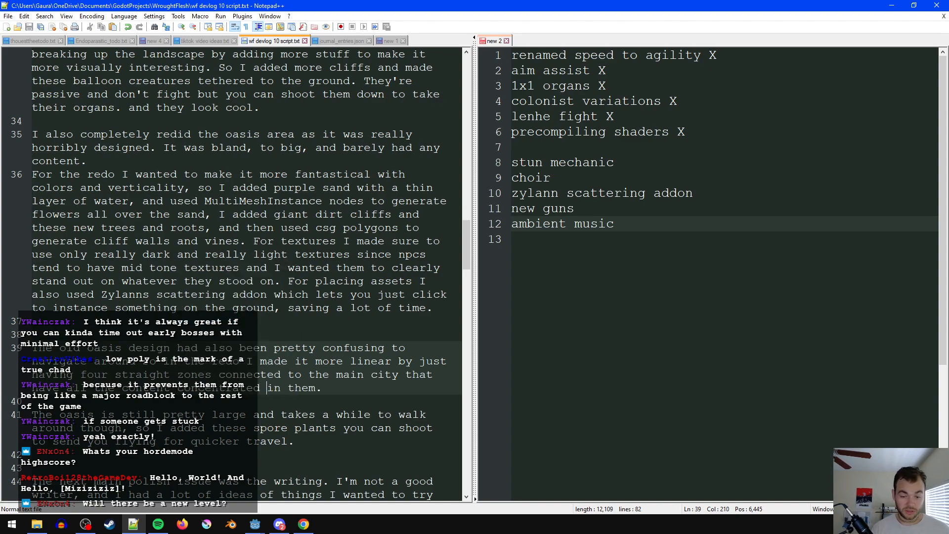
click(268, 404)
- Join the spore plants paragraph onto the old oasis design paragraph, changing its opening from "The oasis" to "However, the map"
scroll(289, 432, down, 1)
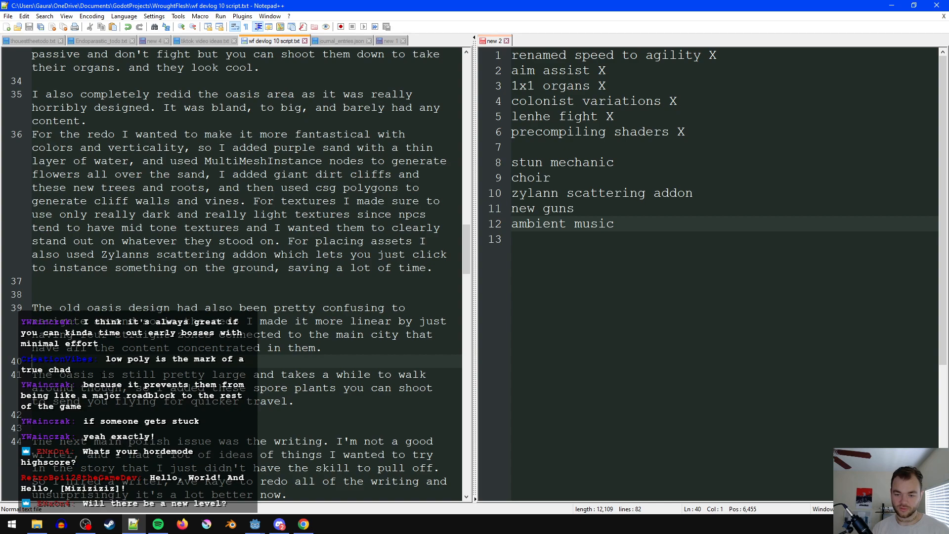
drag(101, 375, 39, 373)
key(BackSpace)
key(BackSpace)
key(BackSpace)
key(BackSpace)
text(However, the )
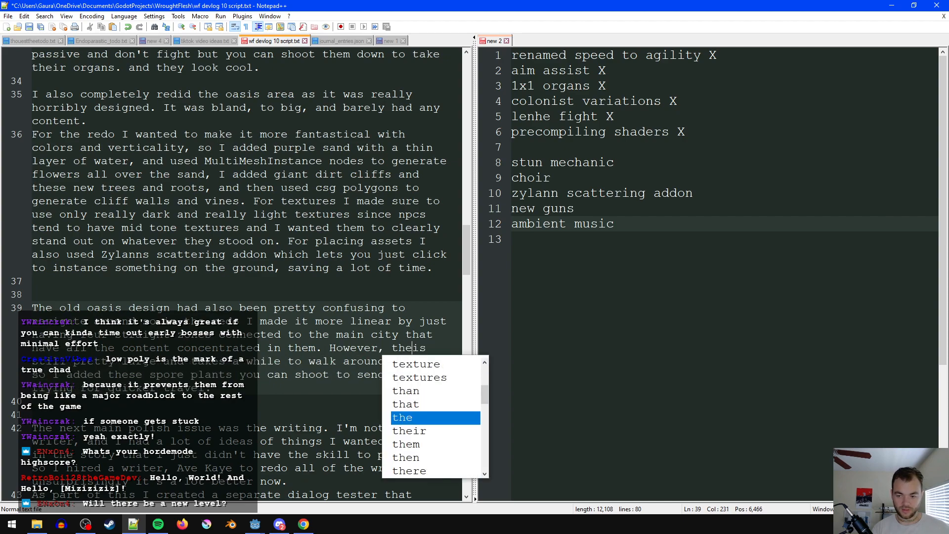
text(map)
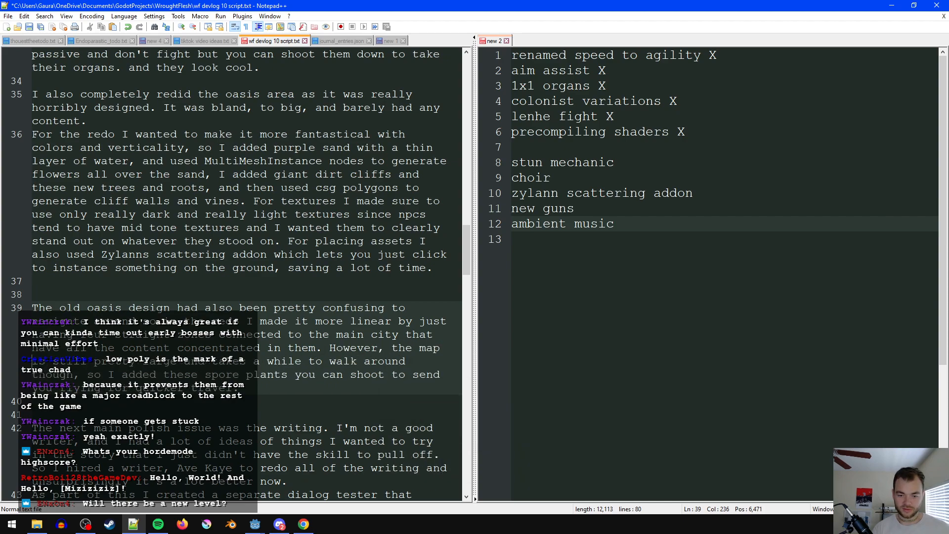
- Remove "though" after "walk around" in the sentence about the spore plants
drag(273, 379, 240, 388)
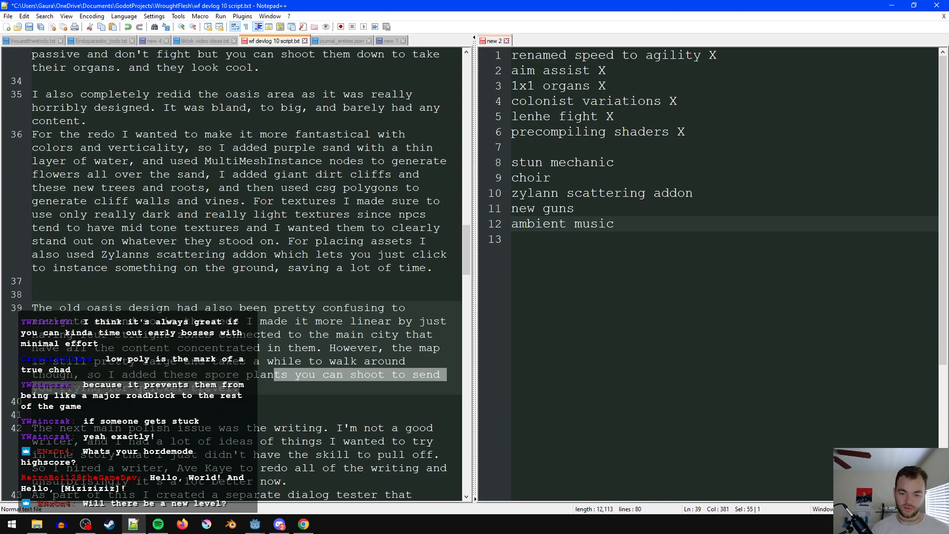
double_click(52, 376)
key(BackSpace)
key(BackSpace)
click(269, 389)
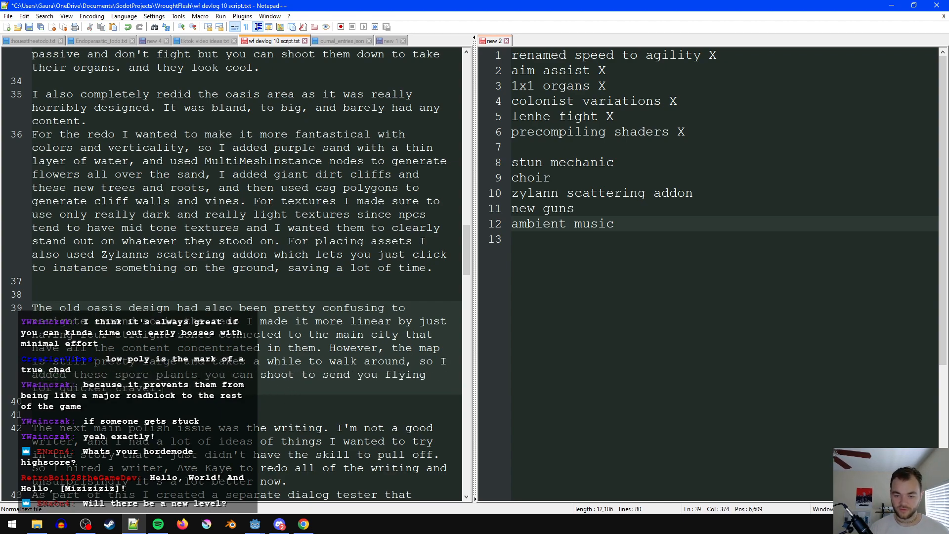
- Add one blank line below the old oasis design paragraph and remove the surplus blank line above it
scroll(172, 364, down, 1)
click(171, 363)
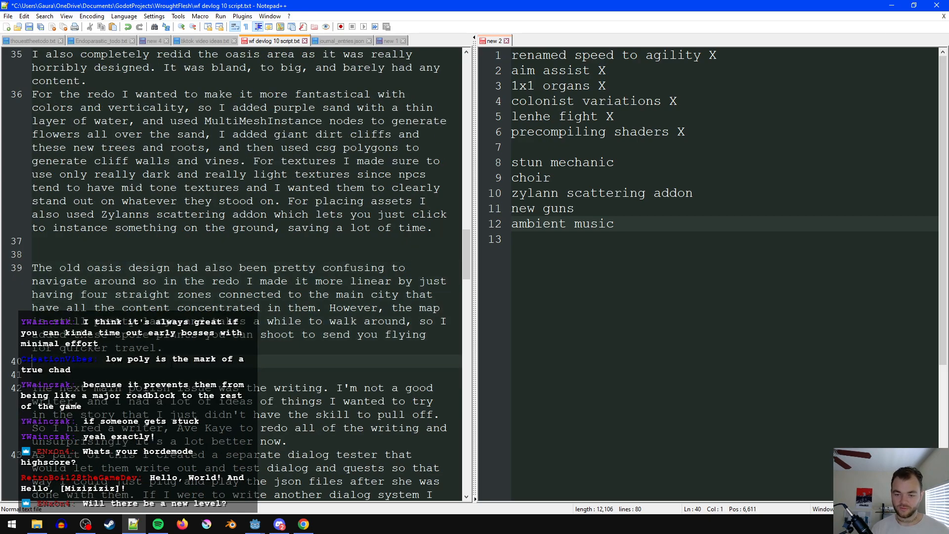
key(BackSpace)
key(Return)
key(Return)
scroll(234, 346, down, 3)
scroll(234, 346, up, 3)
click(233, 241)
key(BackSpace)
scroll(271, 352, up, 13)
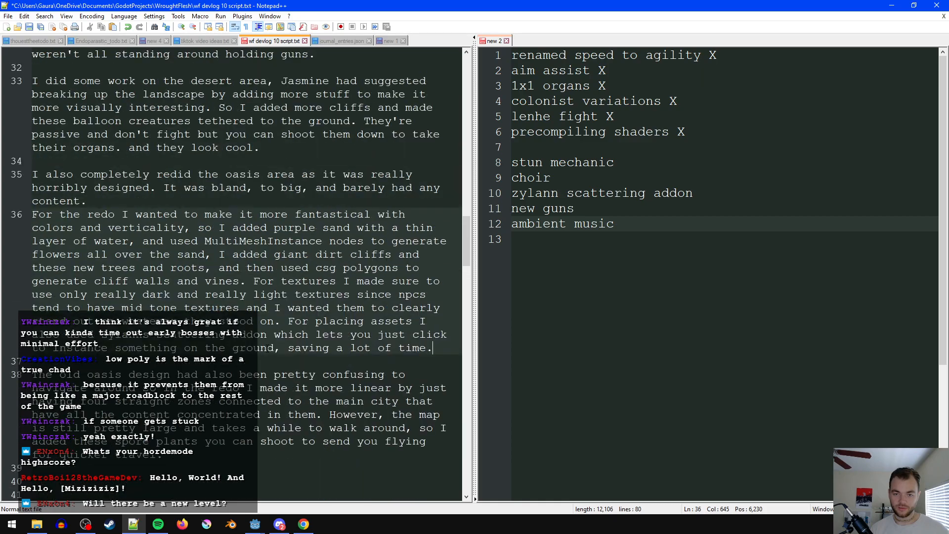
scroll(270, 352, up, 5)
scroll(270, 352, down, 16)
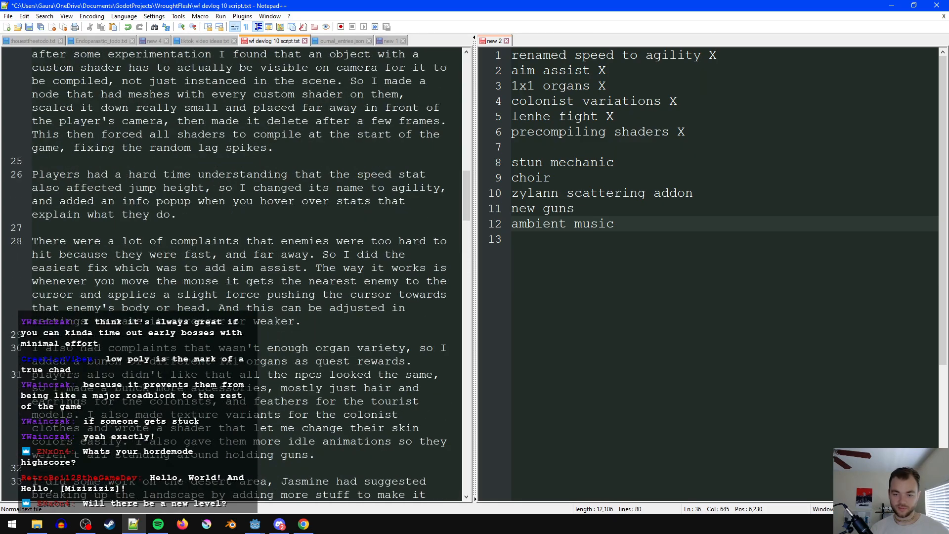
scroll(130, 341, down, 3)
- Mark "zylann scattering addon" with X among the completed checklist items below "precompiling shaders", and add a blank line above "stun mechanic"
click(130, 337)
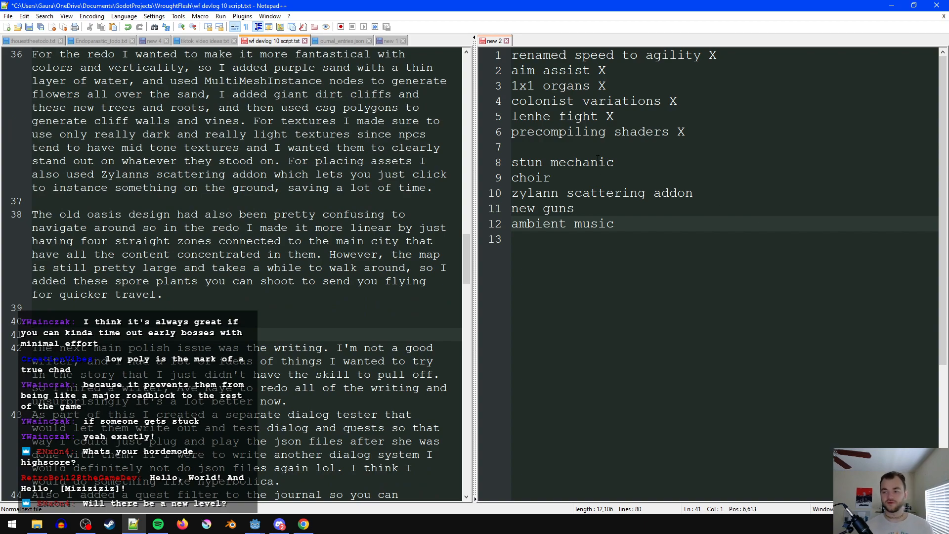
click(720, 196)
text(X)
drag(714, 194, 560, 146)
key(Return)
key(Down)
key(Down)
key(End)
key(Delete)
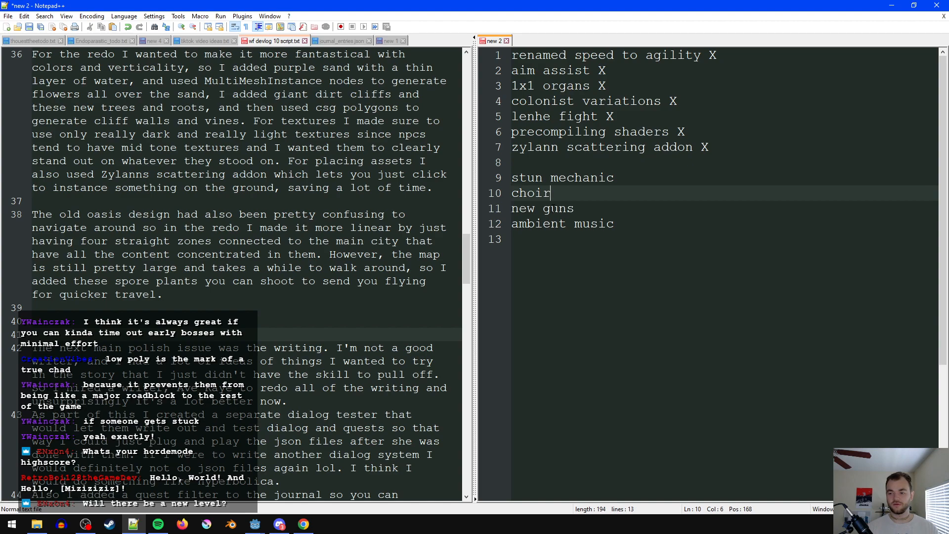
click(631, 166)
key(Return)
- Replace the writing section's opening sentence with a separate line reading "The next main issue with the game was the writing."
click(148, 332)
key(Return)
key(Up)
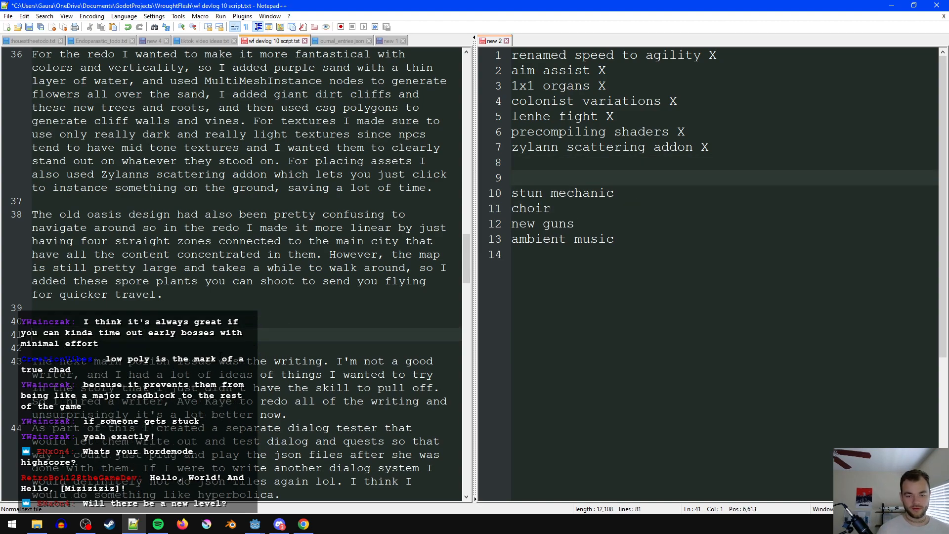
text(The next)
text(main )
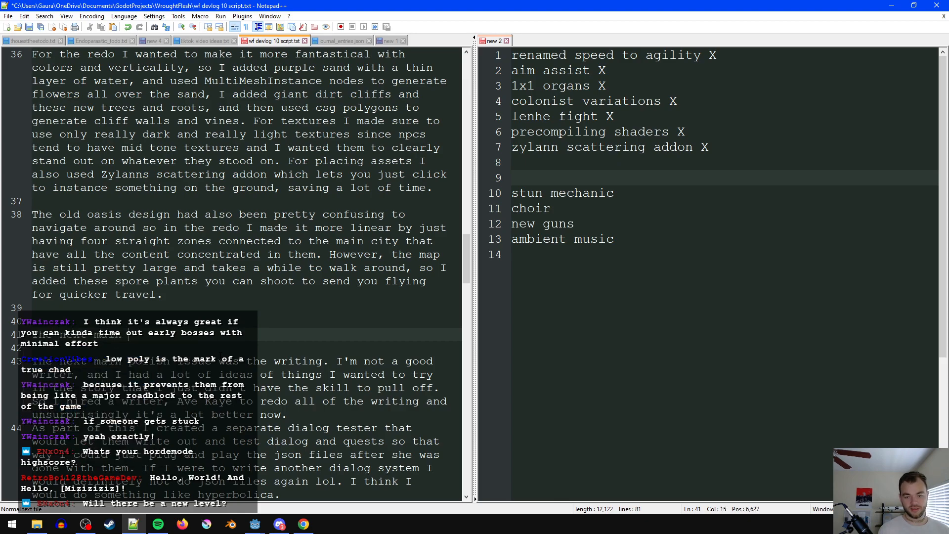
text(issue with the game was the writing.)
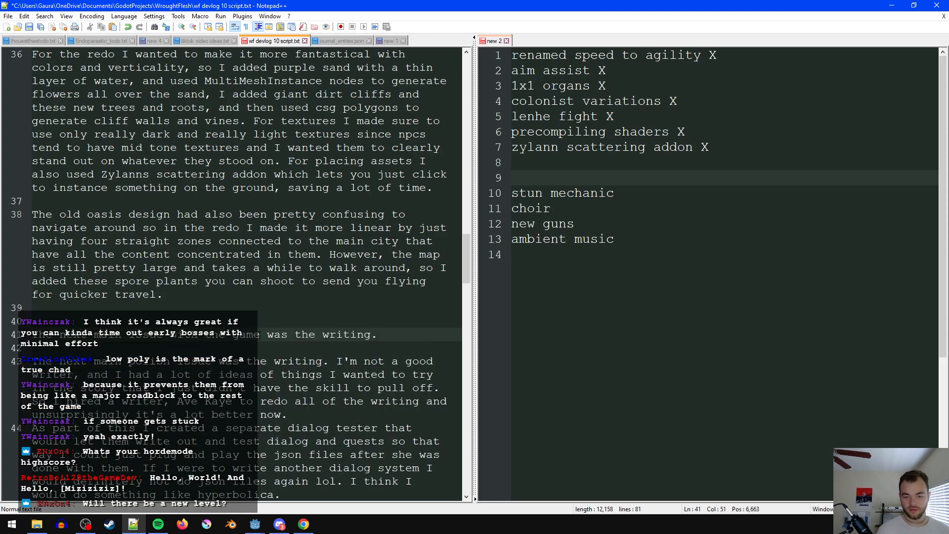
drag(336, 360, 70, 352)
key(Delete)
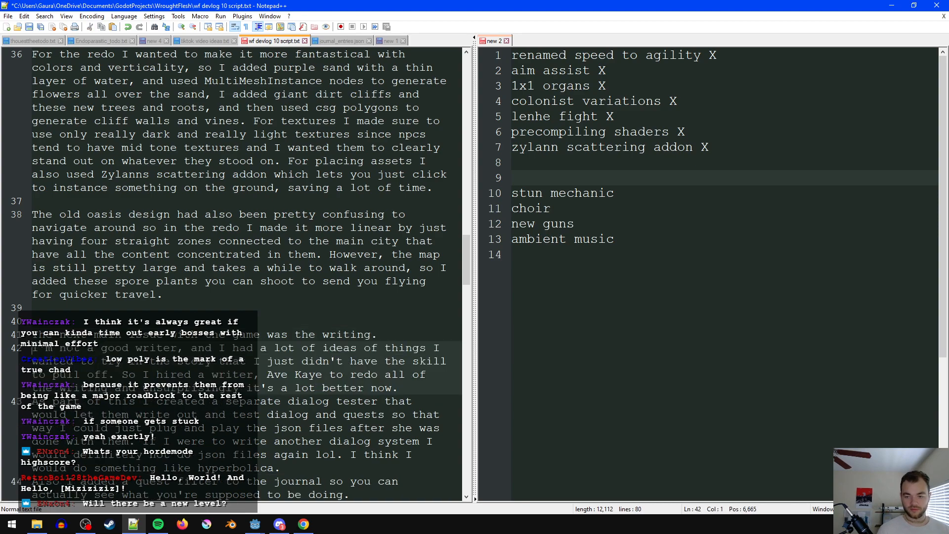
- Insert a comma after the hired writer's name in the writing paragraph
click(288, 387)
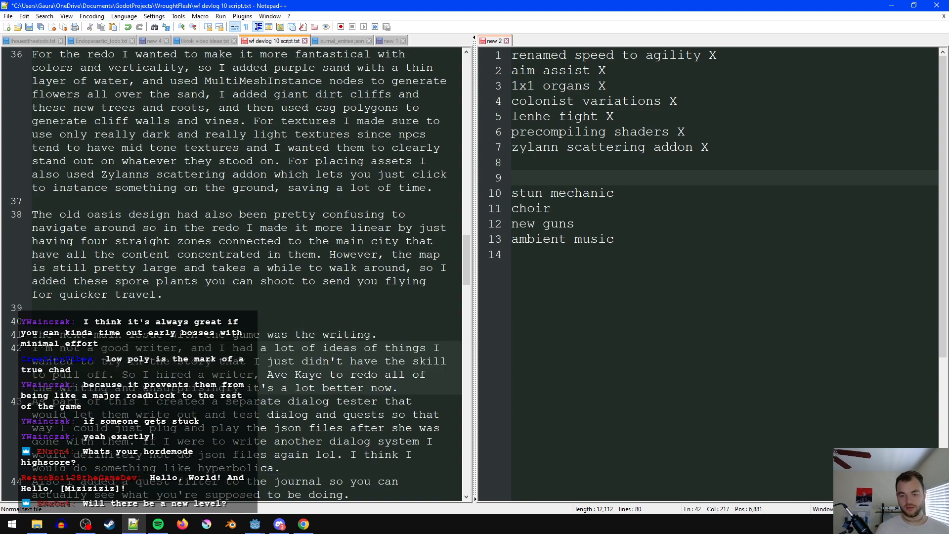
click(376, 361)
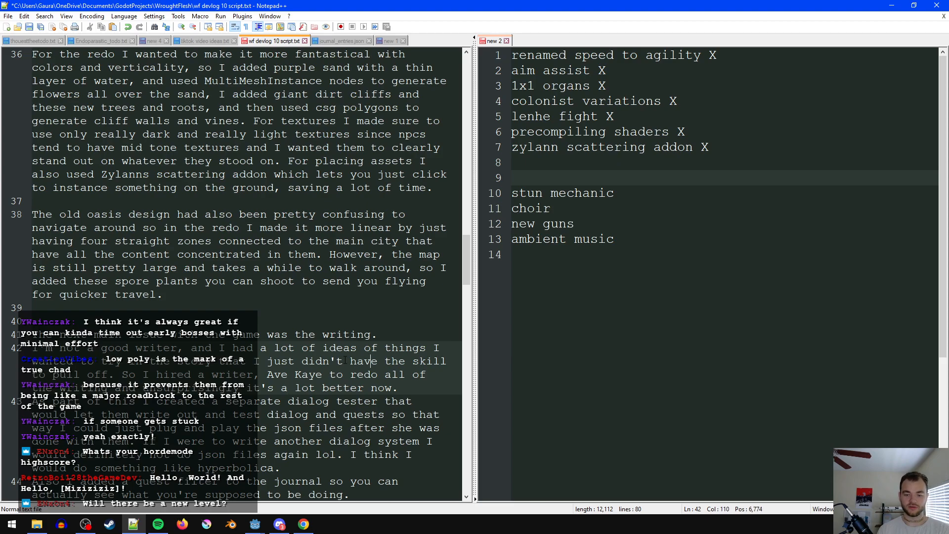
click(324, 375)
text(,)
scroll(324, 395, down, 1)
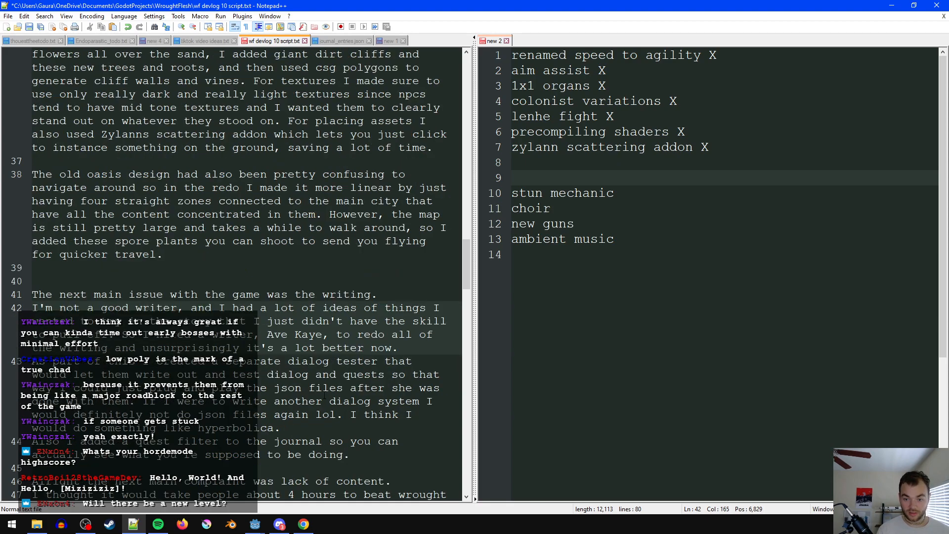
- Extend the ending "it's a lot better now" in the writing paragraph with ", now that an actualy writer has worked on it"
click(391, 347)
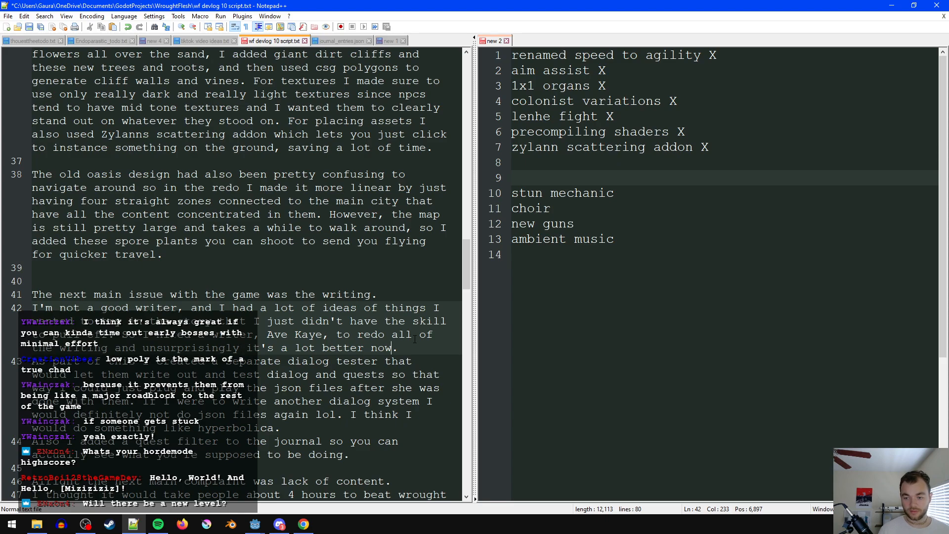
text(, now that an actualy w)
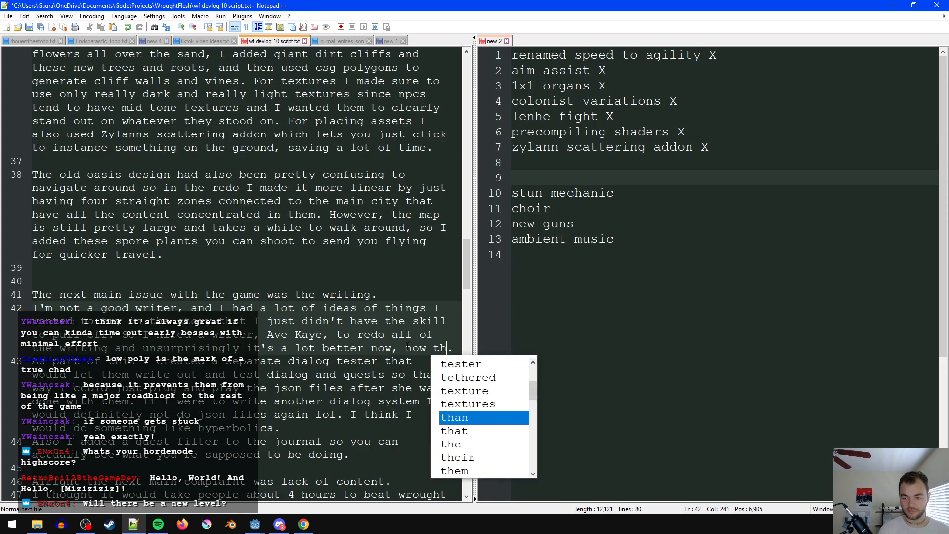
text(riter has worked o)
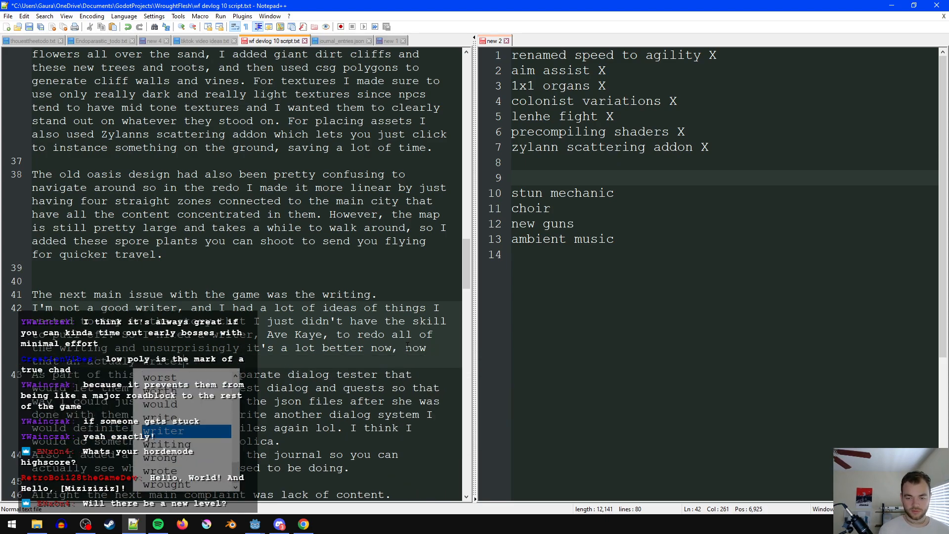
text(n it)
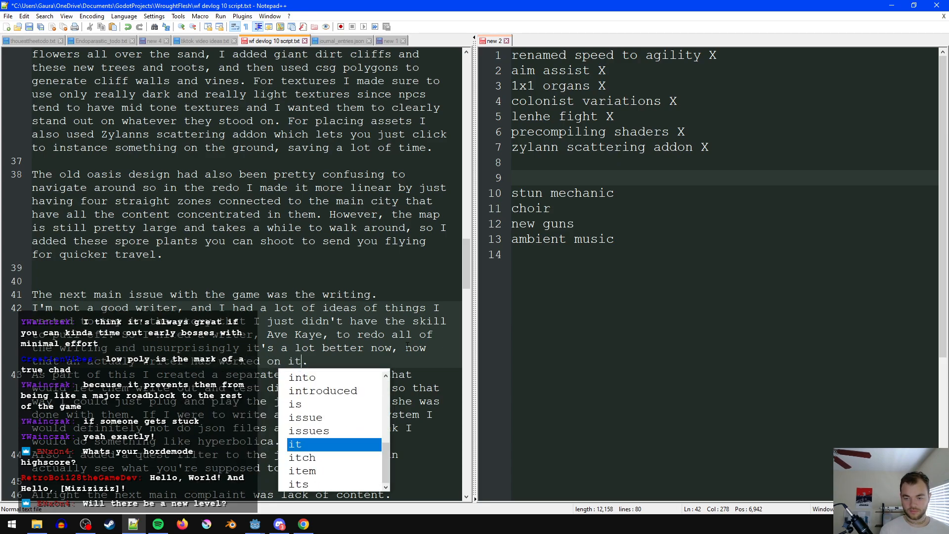
key(Return)
key(BackSpace)
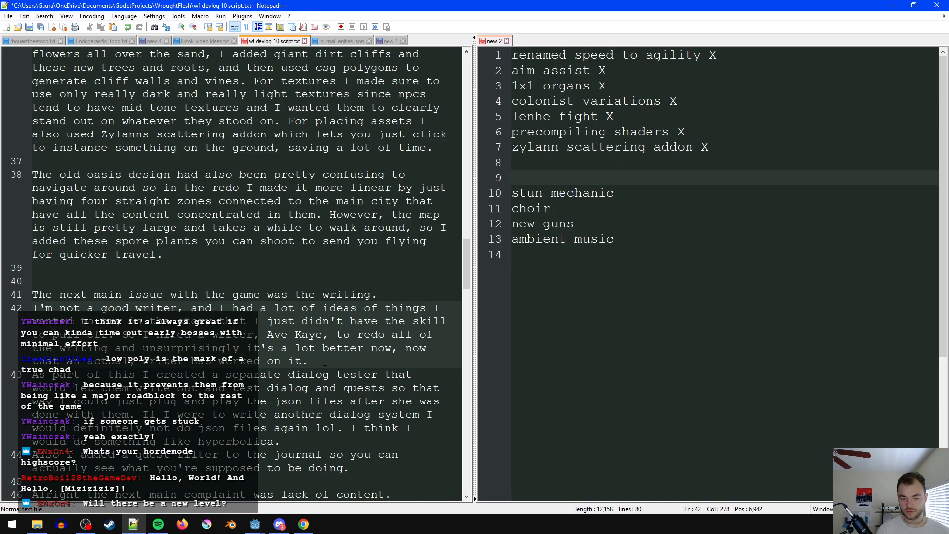
- In the dialog tester paragraph, replace "them" after "would let" with the writer's first name, proofread the rest and save the script
scroll(353, 348, down, 1)
click(383, 324)
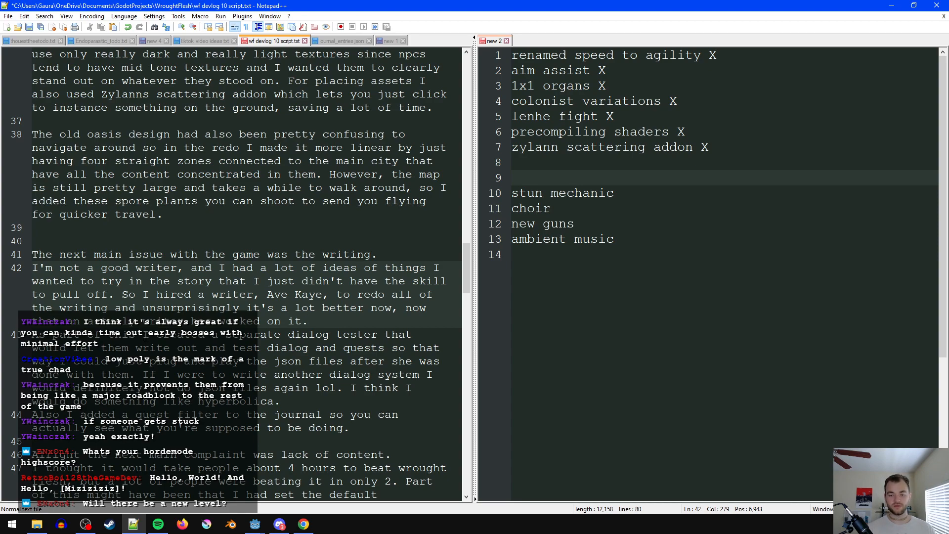
double_click(115, 347)
text(Ave)
click(281, 348)
click(329, 347)
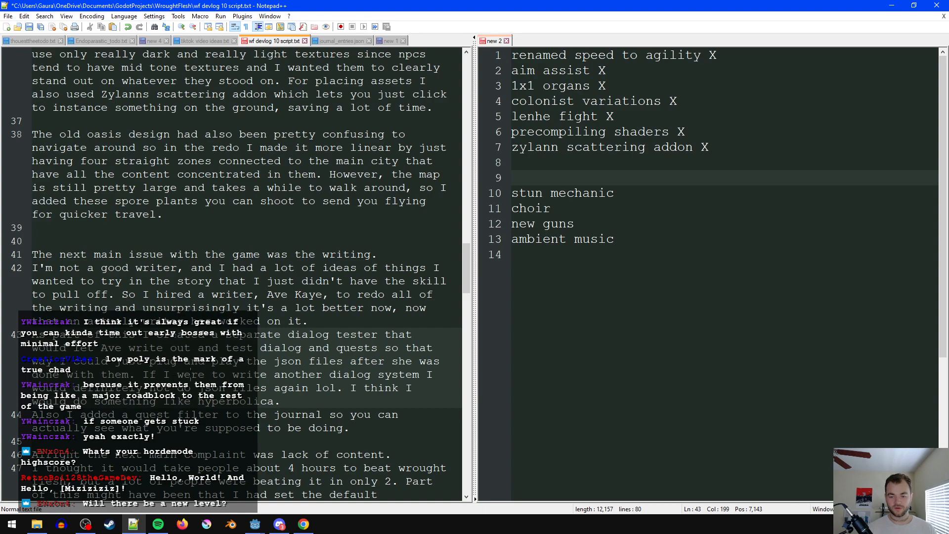
double_click(281, 375)
click(171, 387)
click(205, 388)
click(313, 405)
key(ctrl+s)
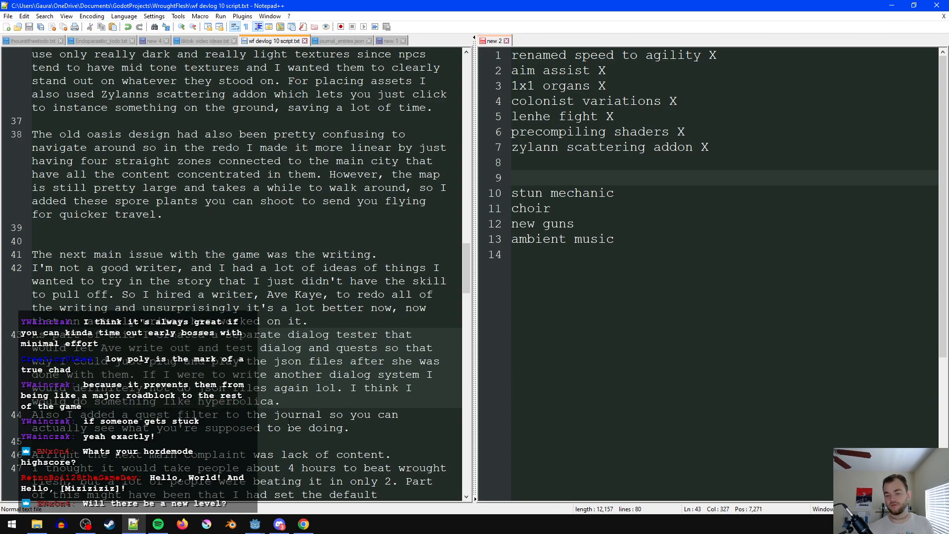
- Switch to Chrome, search the web for "hyperbolica" and copy the publisher name "CodeParade" from the first result
click(303, 524)
key(ctrl+t)
text(hyperbolica)
key(Return)
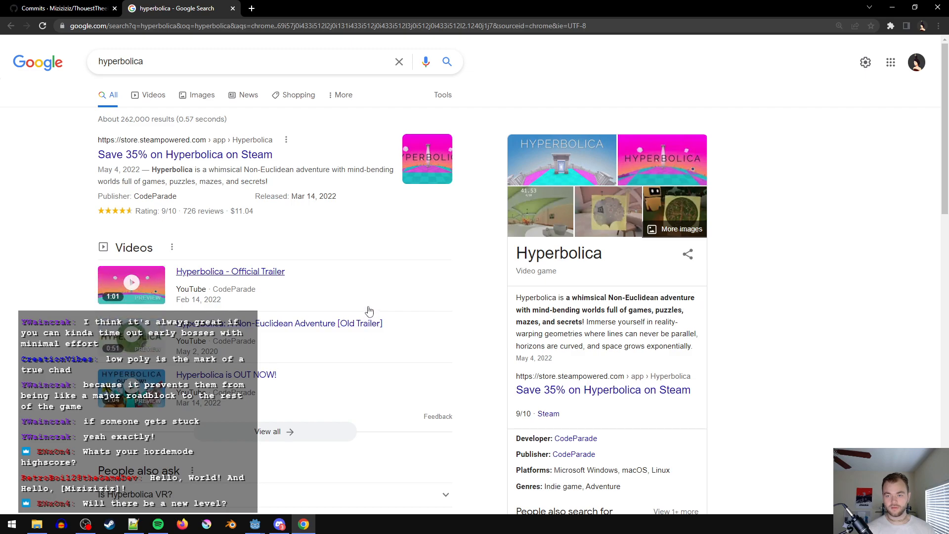
double_click(163, 197)
key(ctrl+c)
click(893, 7)
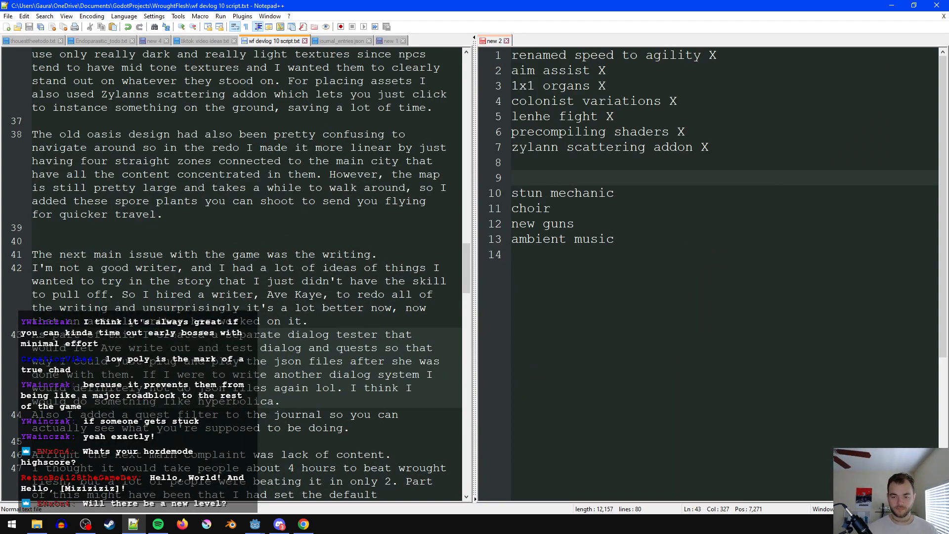
- In Notepad++, insert "what CodeParade did in" before "hyperbolica" in the dialog tester paragraph and save the script
text(what)
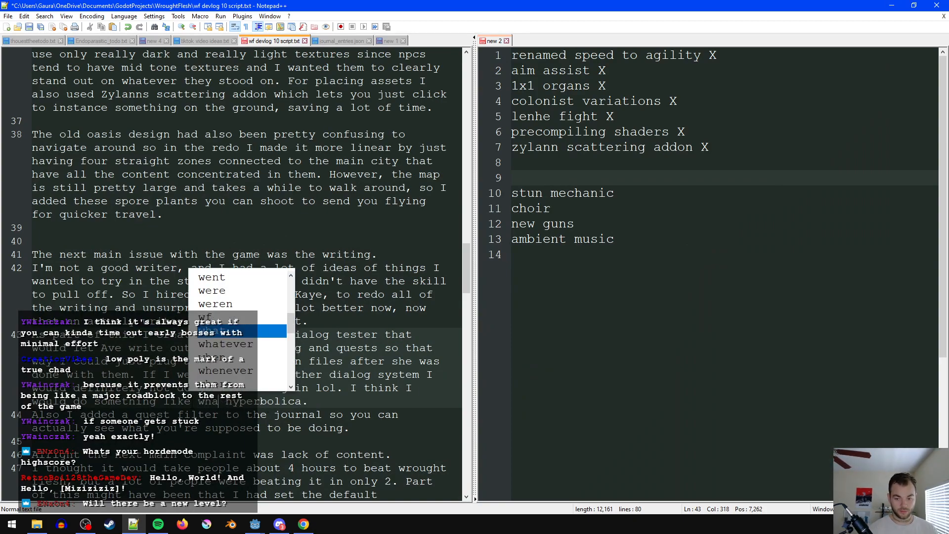
key(ctrl+v)
text(did in)
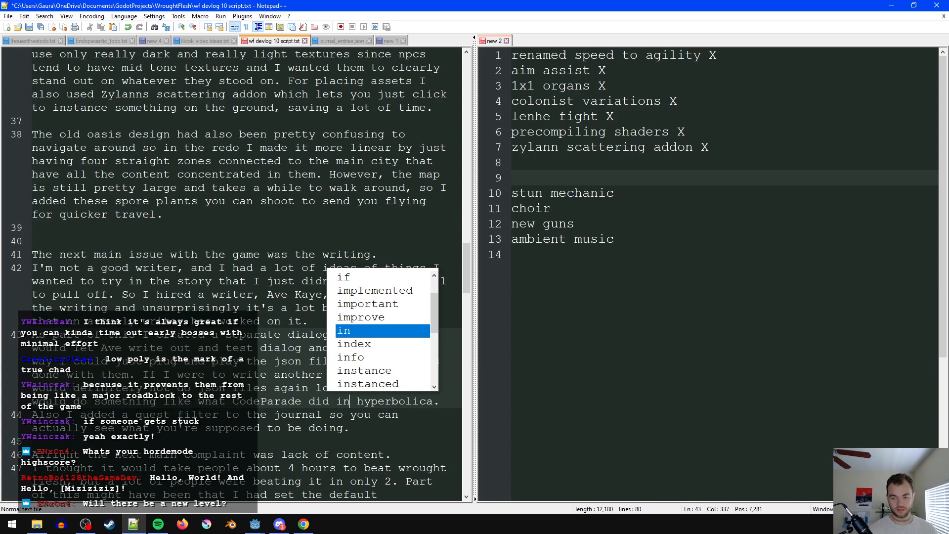
click(156, 389)
key(ctrl+s)
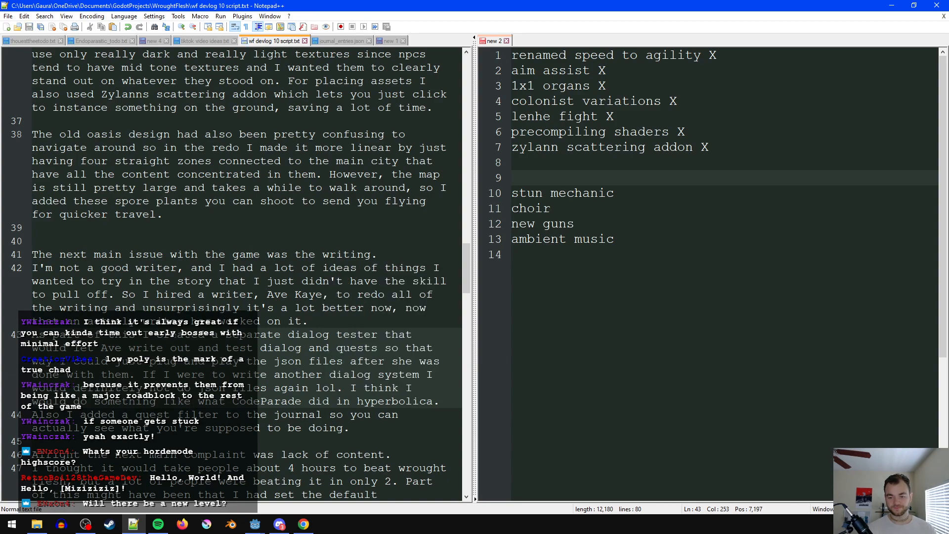
- In the journal sentence, replace "filter to the" after "quest" with "tab"
click(177, 414)
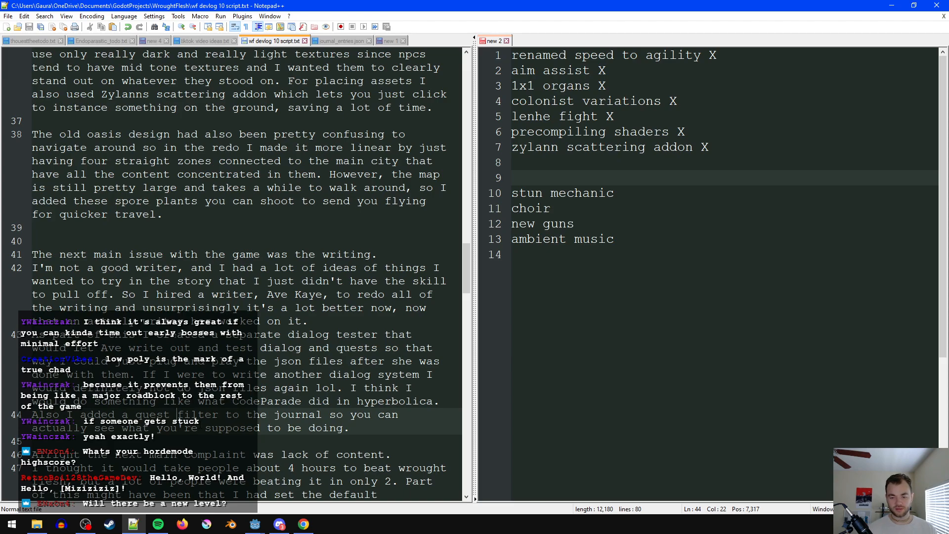
text(tab)
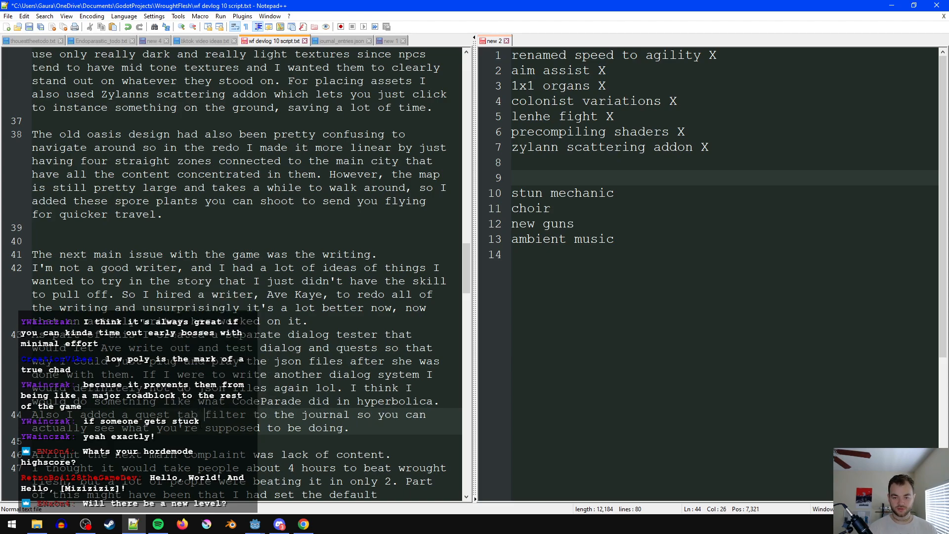
drag(205, 414, 296, 415)
key(BackSpace)
key(BackSpace)
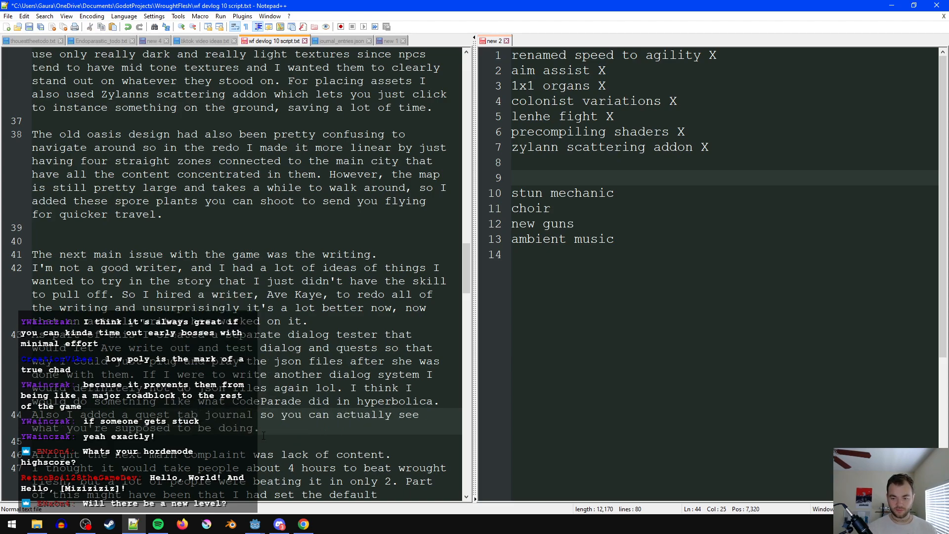
- Rewrite the ending of the quest tab sentence as "so you can filter entries by quest."
click(281, 426)
key(BackSpace)
key(BackSpace)
key(BackSpace)
key(BackSpace)
key(BackSpace)
key(BackSpace)
key(BackSpace)
key(BackSpace)
key(BackSpace)
key(BackSpace)
key(BackSpace)
key(BackSpace)
key(BackSpace)
key(BackSpace)
key(BackSpace)
key(BackSpace)
key(BackSpace)
key(BackSpace)
key(BackSpace)
key(BackSpace)
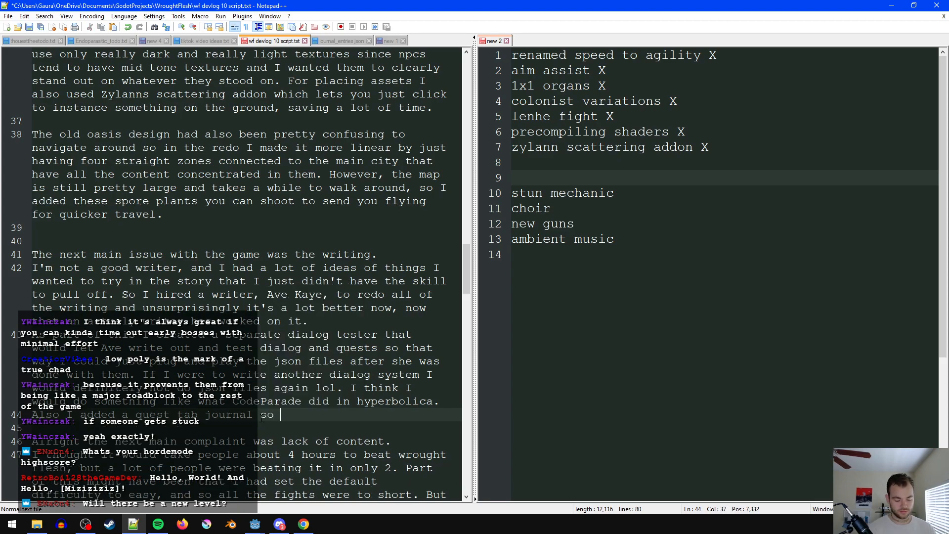
text(filter by quest)
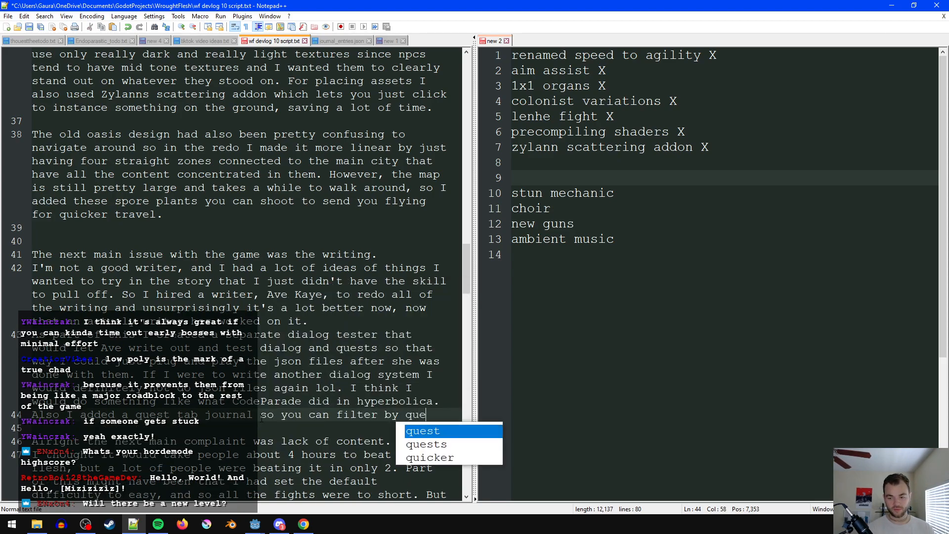
key(ctrl+Left)
key(ctrl+Left)
text(entries)
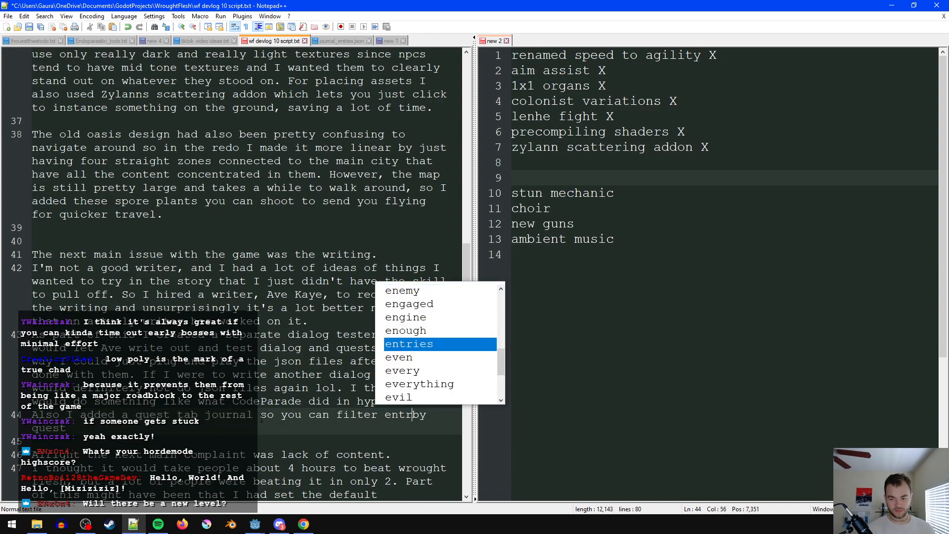
key(End)
text(.)
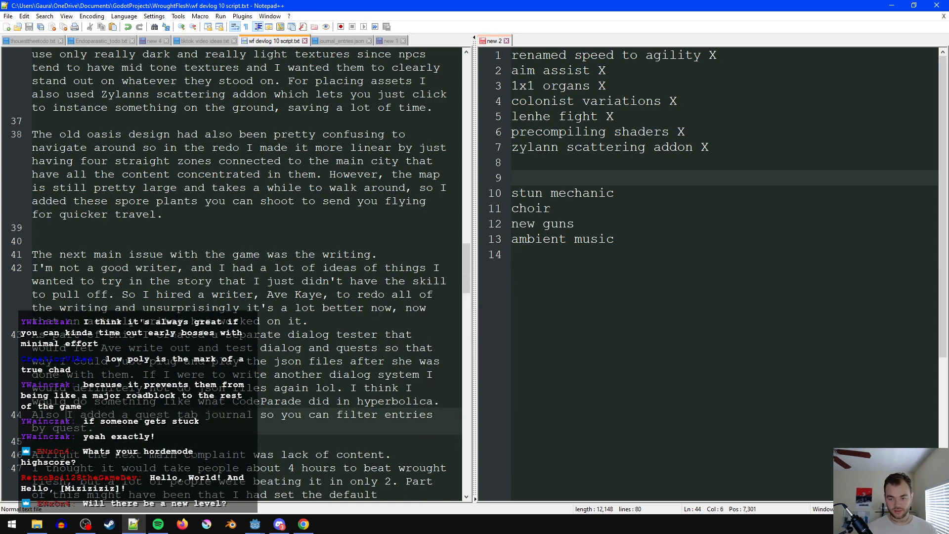
- Separate the quest tab sentence from the dialog tester paragraph with a blank line and insert "to the" before "journal"
click(448, 401)
key(Return)
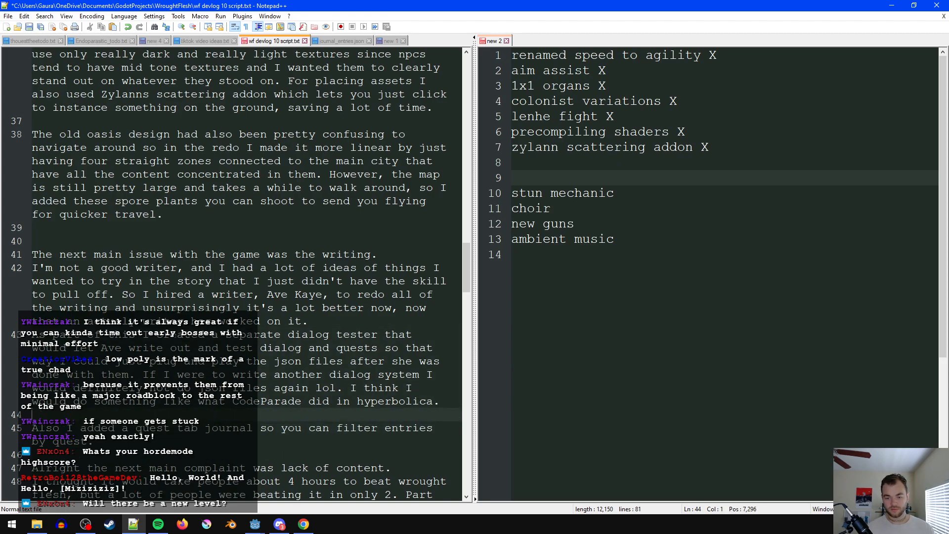
click(205, 429)
text(to)
key(BackSpace)
key(BackSpace)
key(BackSpace)
text(to the)
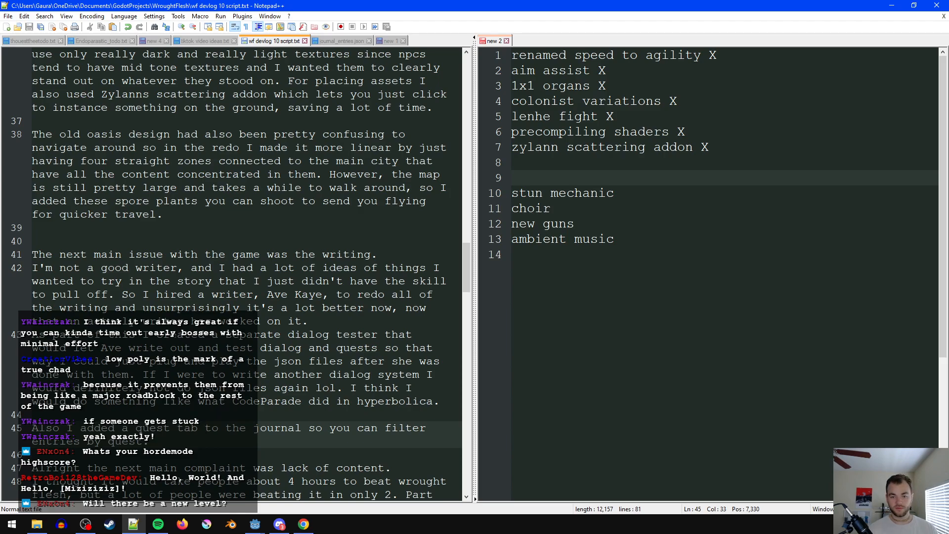
- Reread the writing section, shorten "better now, now that" to "better now that" and save the script
click(137, 389)
scroll(173, 413, up, 1)
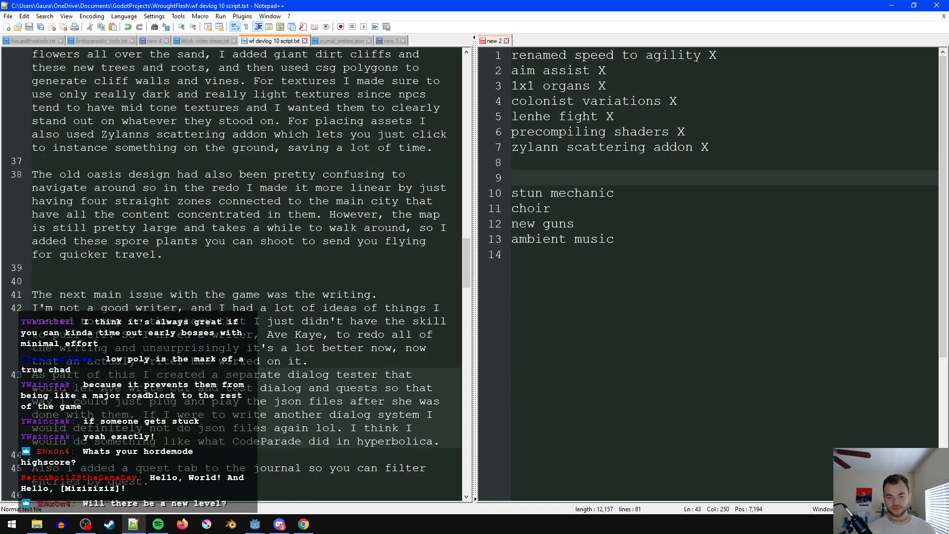
click(259, 296)
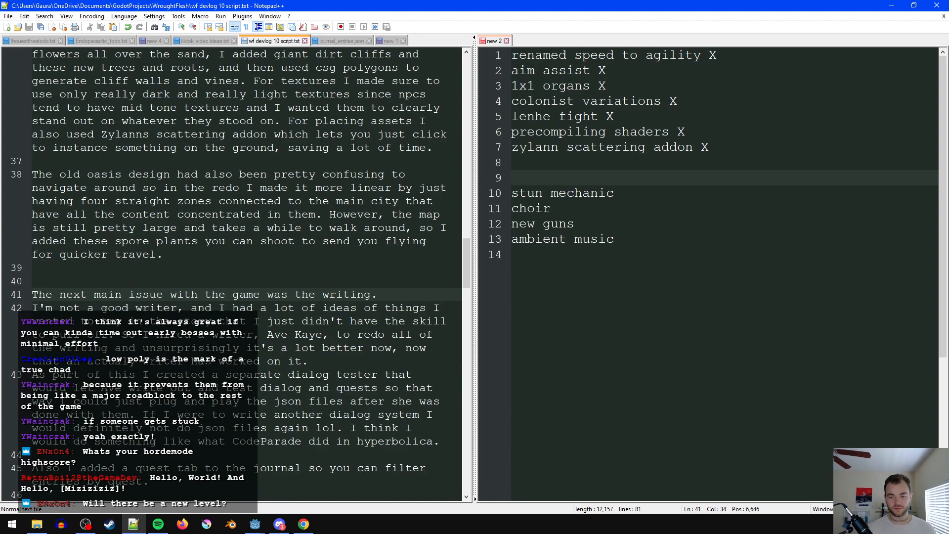
double_click(415, 349)
key(BackSpace)
key(BackSpace)
key(BackSpace)
key(ctrl+s)
click(198, 390)
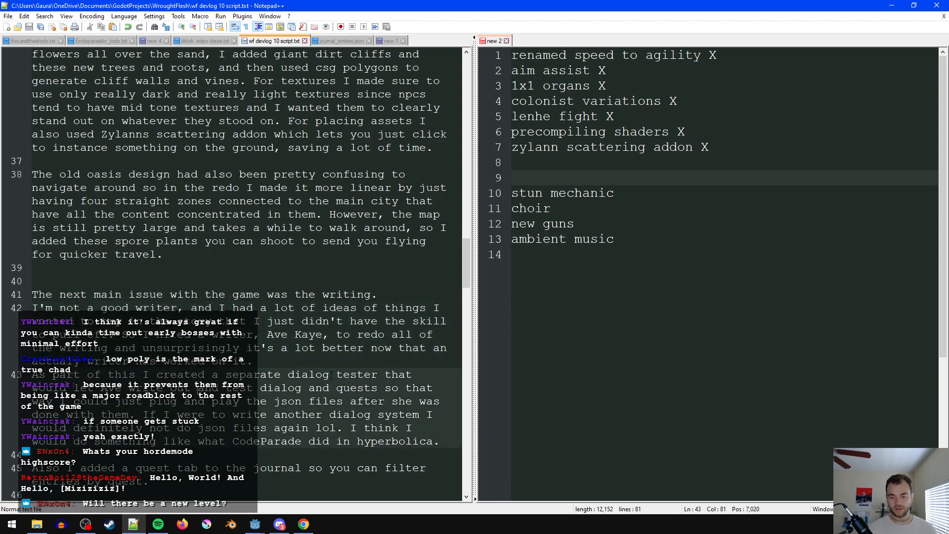
- Change the dialog tester paragraph's opening from "As part of this" to "For this" and save the script
drag(101, 374, 10, 372)
text(For)
click(315, 349)
key(ctrl+s)
key(End)
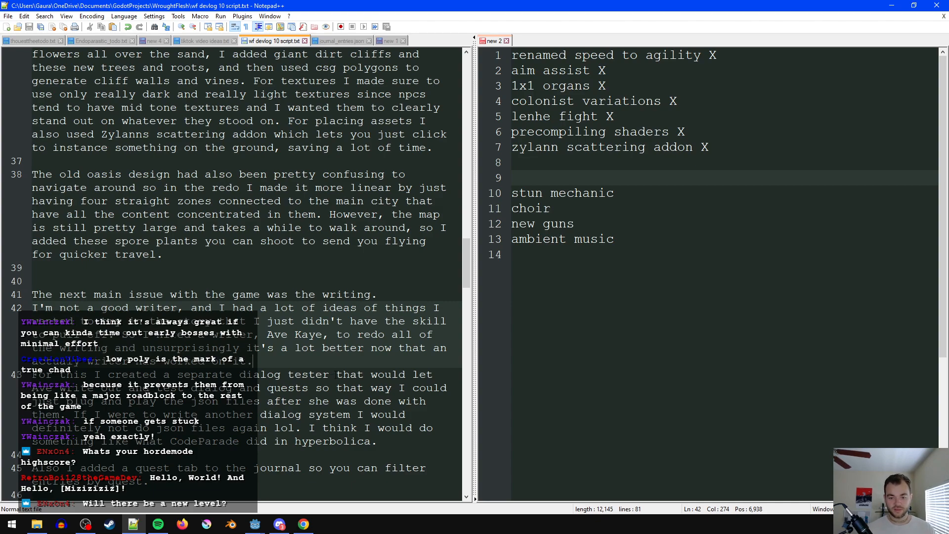
- Cut the quest tab sentence and its preceding blank line from below the dialog tester paragraph, and save the script
click(99, 413)
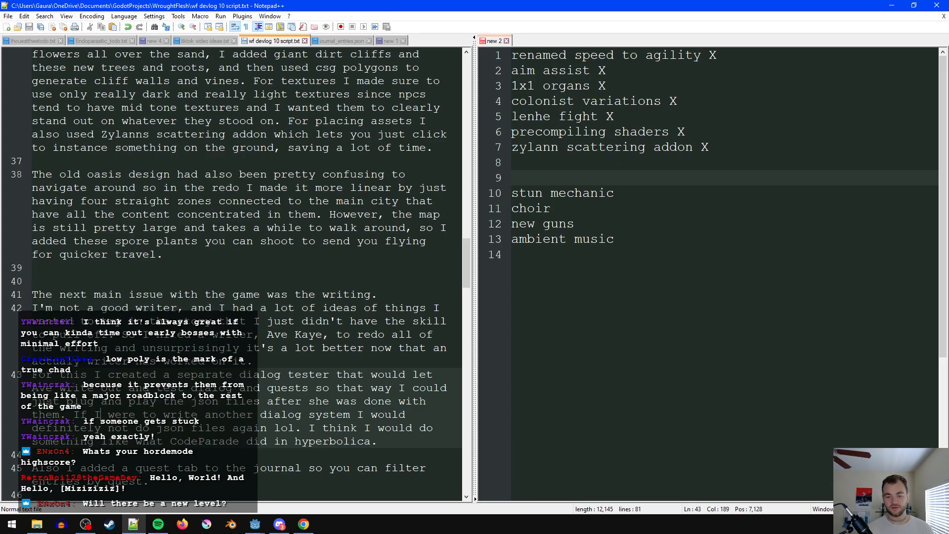
key(End)
scroll(307, 427, down, 2)
key(Down)
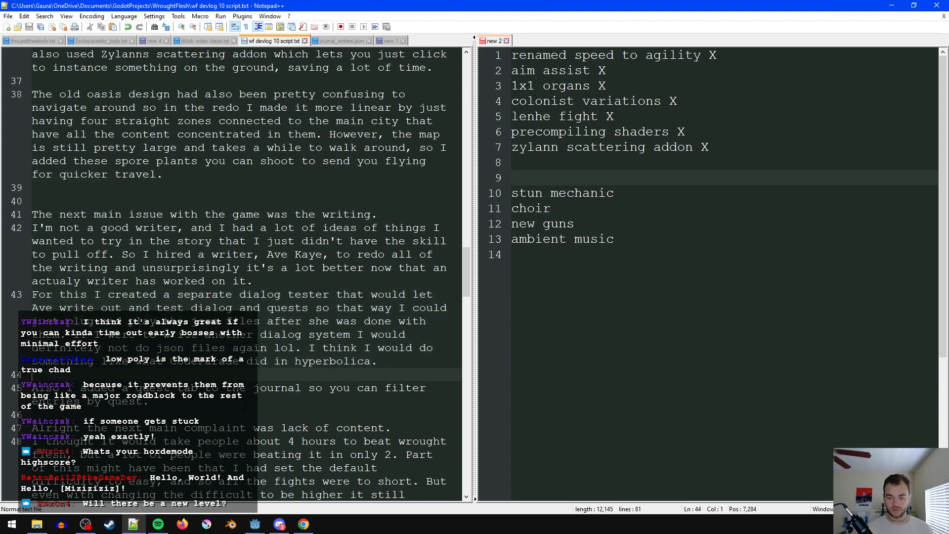
scroll(239, 363, down, 1)
key(Down)
key(End)
key(shift+Up)
key(ctrl+c)
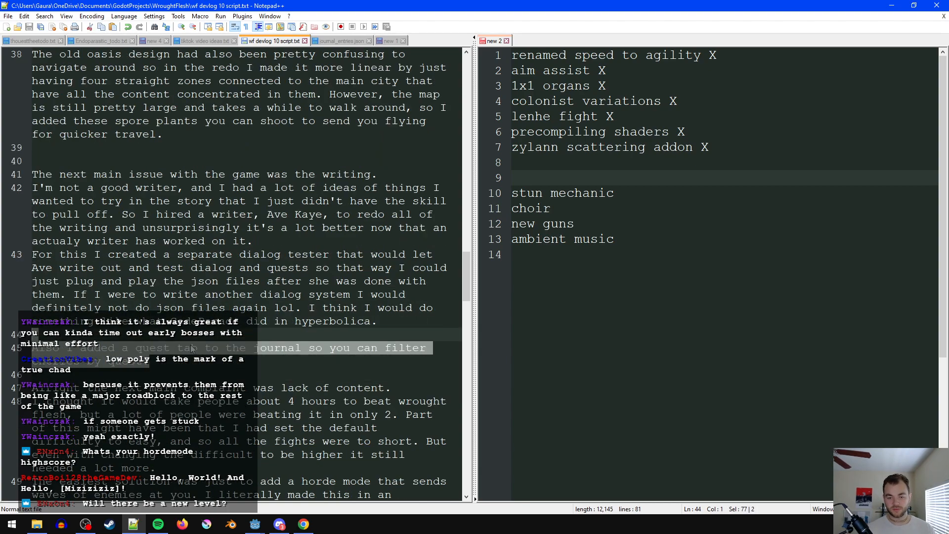
key(Delete)
key(BackSpace)
scroll(195, 346, up, 9)
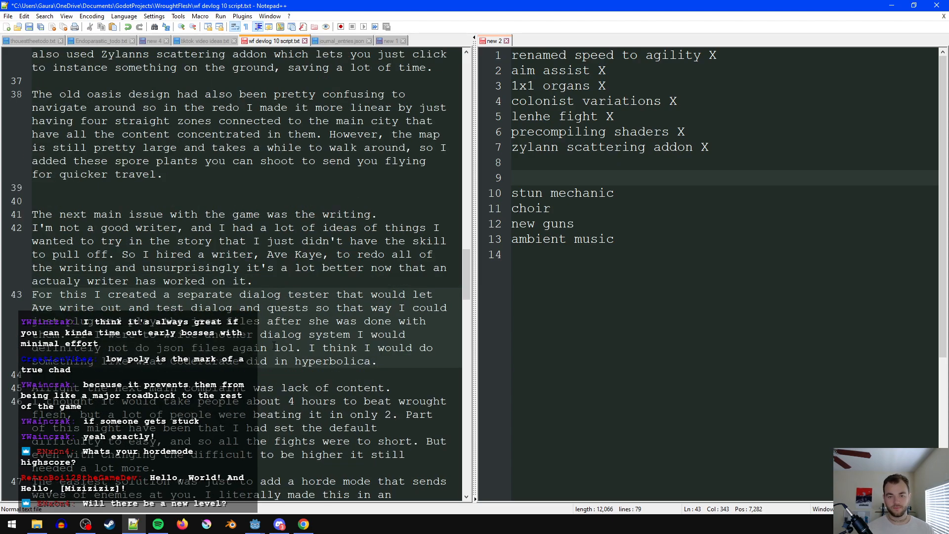
key(ctrl+s)
- Start a separate paragraph below the speed-to-agility paragraph, trying the cut quest tab sentence there and undoing the paste
scroll(140, 292, up, 7)
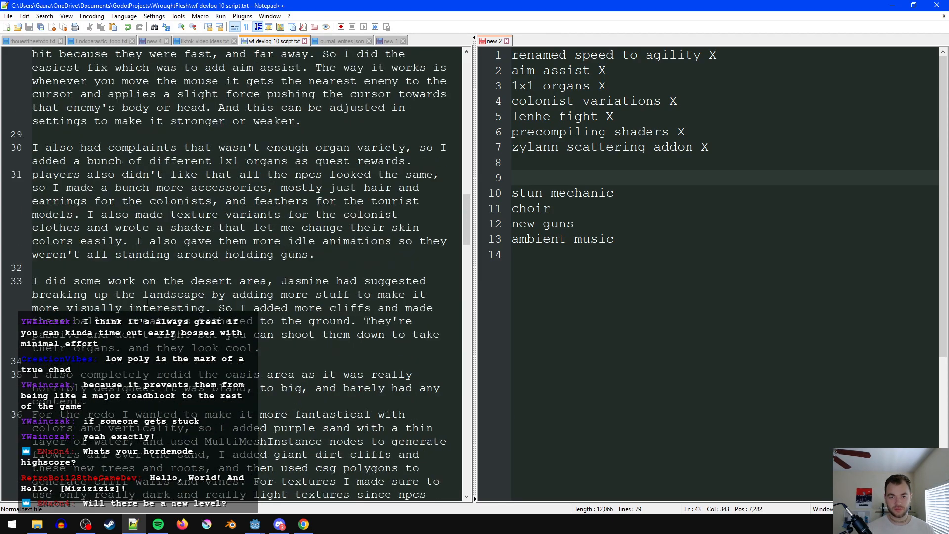
scroll(148, 304, up, 2)
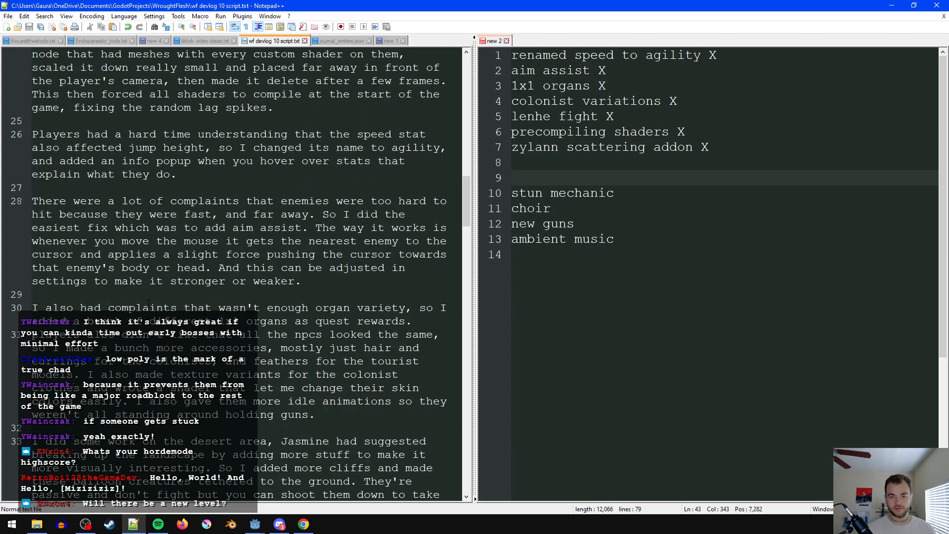
click(123, 228)
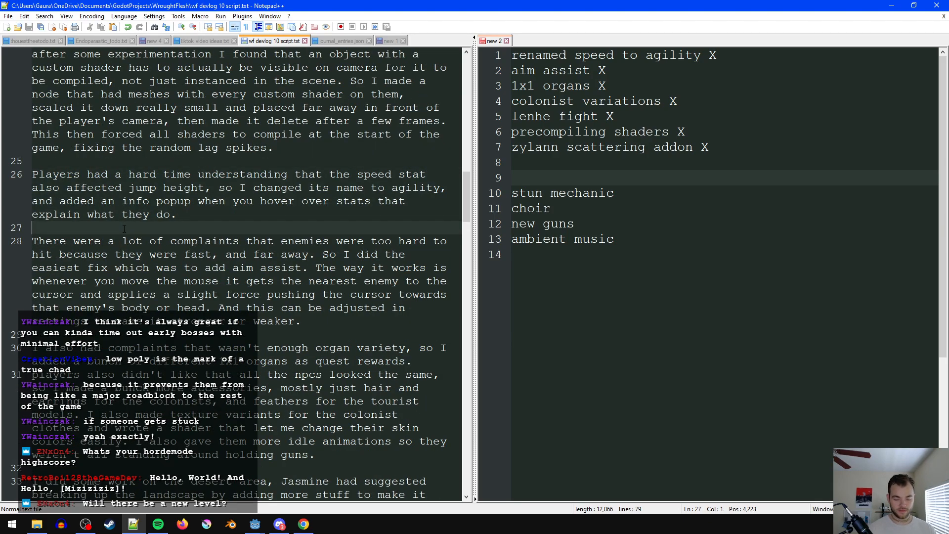
key(Return)
key(Return)
key(Up)
key(BackSpace)
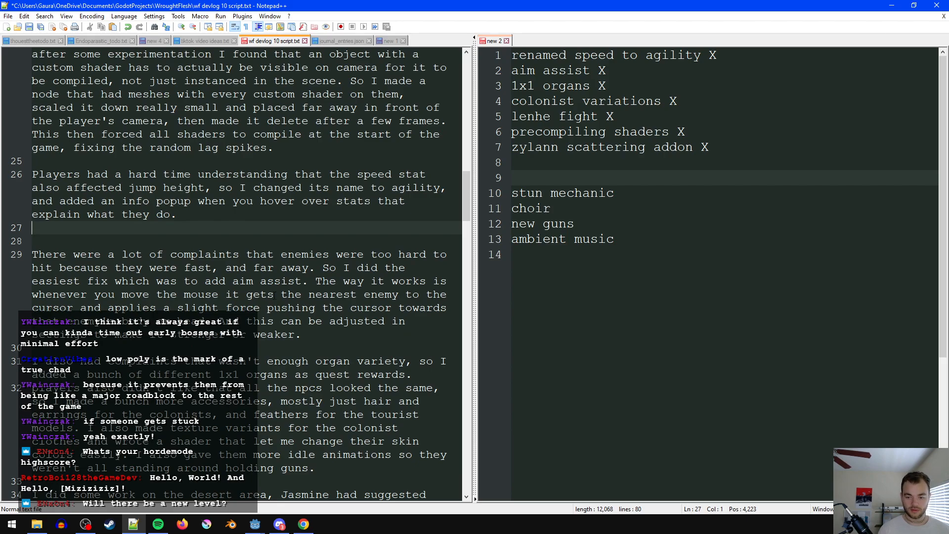
key(BackSpace)
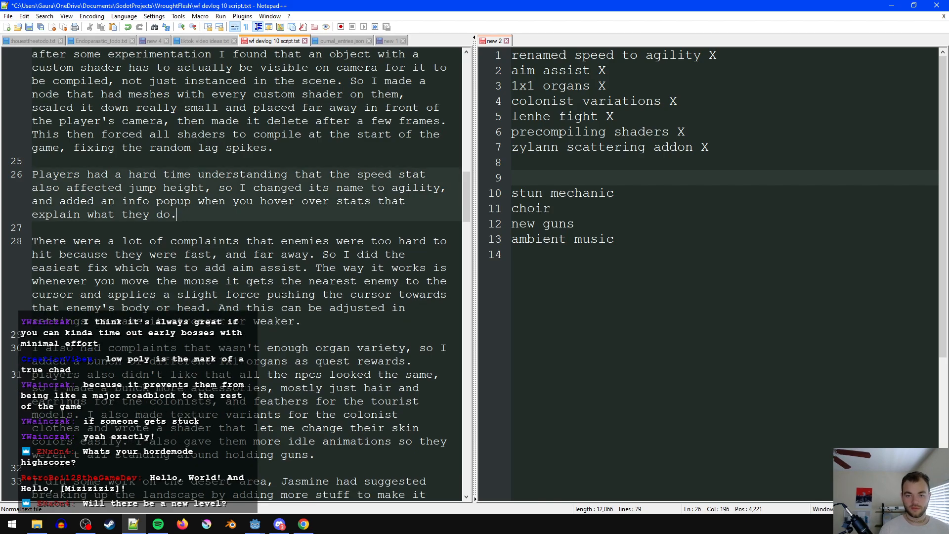
key(Return)
key(Return)
key(Return)
key(ctrl+v)
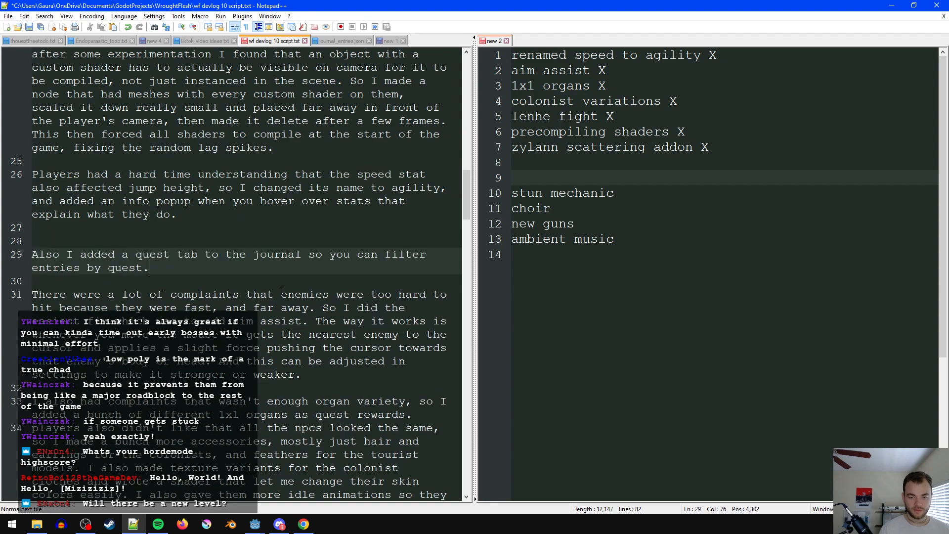
key(ctrl+z)
key(ctrl+z)
- Begin the new paragraph below the agility one with "Players were also confused by the journal,"
text(Playe)
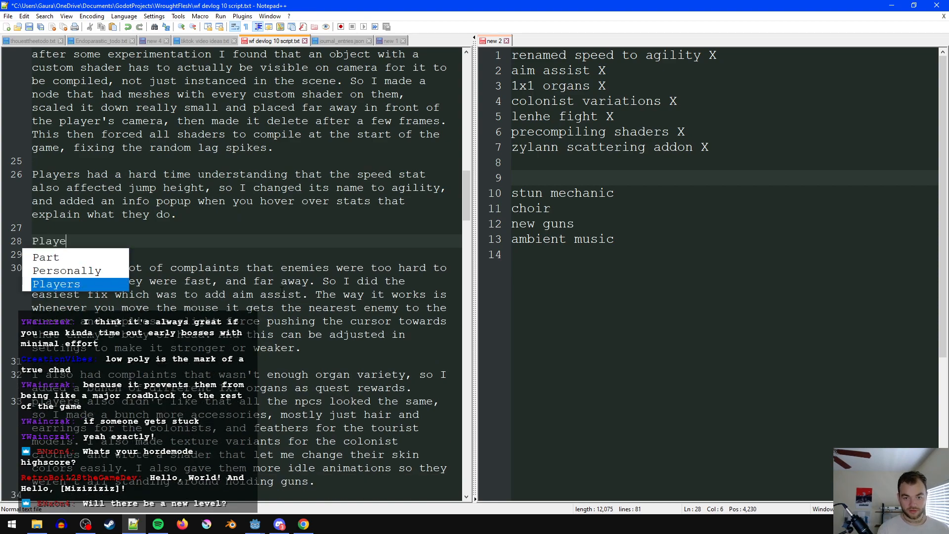
text(rs were also confuse)
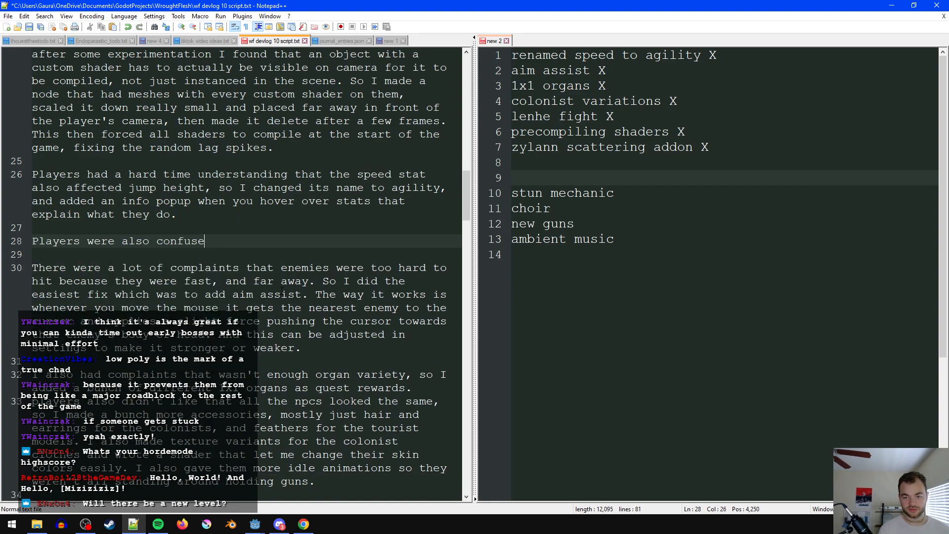
text(d by journal)
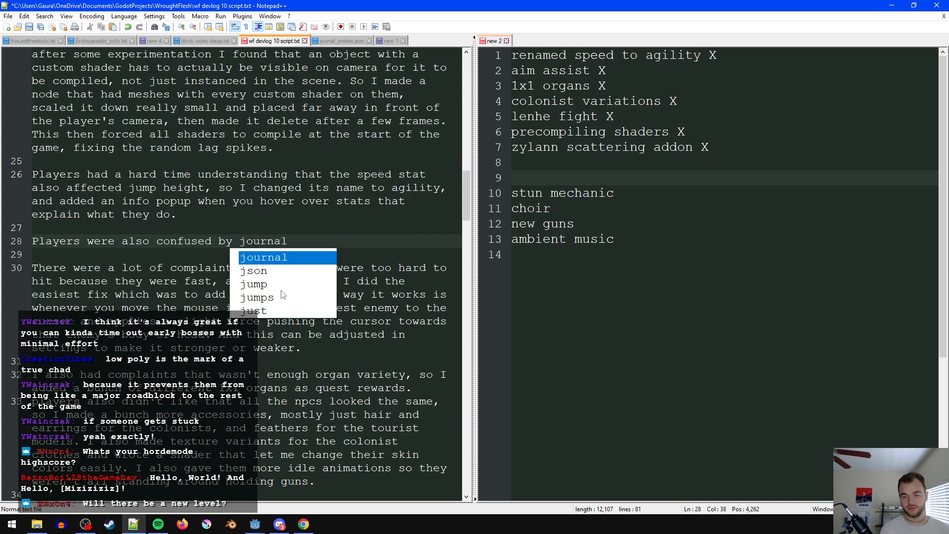
key(BackSpace)
key(BackSpace)
key(BackSpace)
key(BackSpace)
key(BackSpace)
key(BackSpace)
key(BackSpace)
text(the lack of)
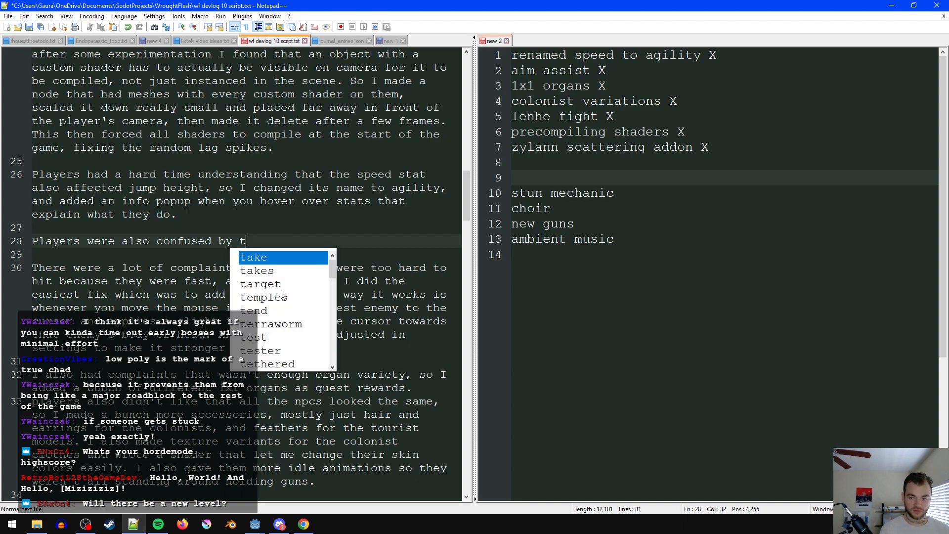
key(BackSpace)
key(BackSpace)
key(BackSpace)
key(BackSpace)
key(BackSpace)
key(BackSpace)
key(BackSpace)
key(BackSpace)
key(BackSpace)
key(BackSpace)
key(BackSpace)
text(the jo)
key(Return)
text(, as )
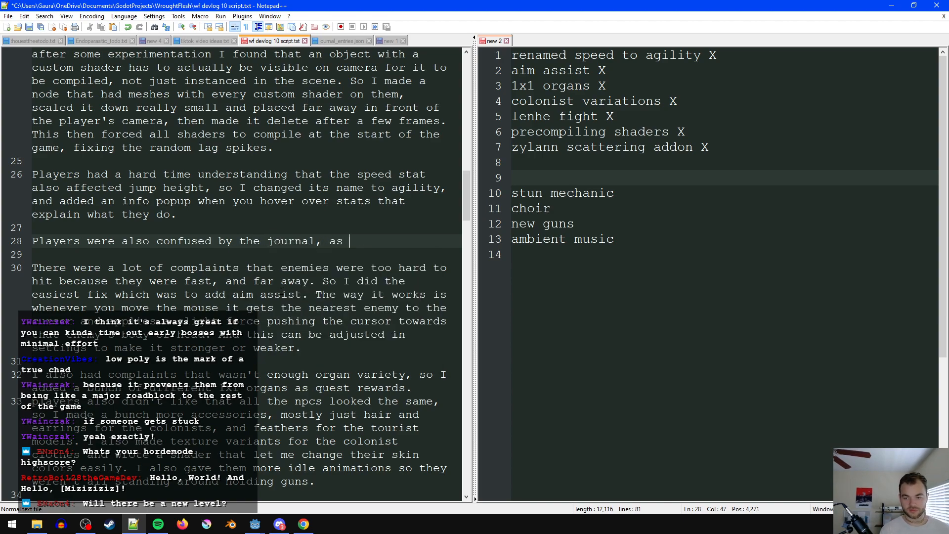
text(it was hard)
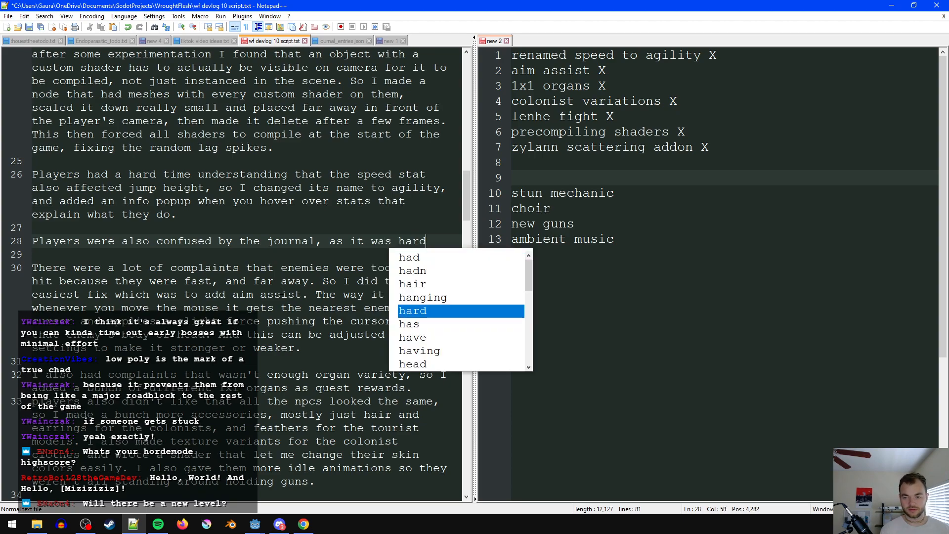
text( to tell what they were suppsoed)
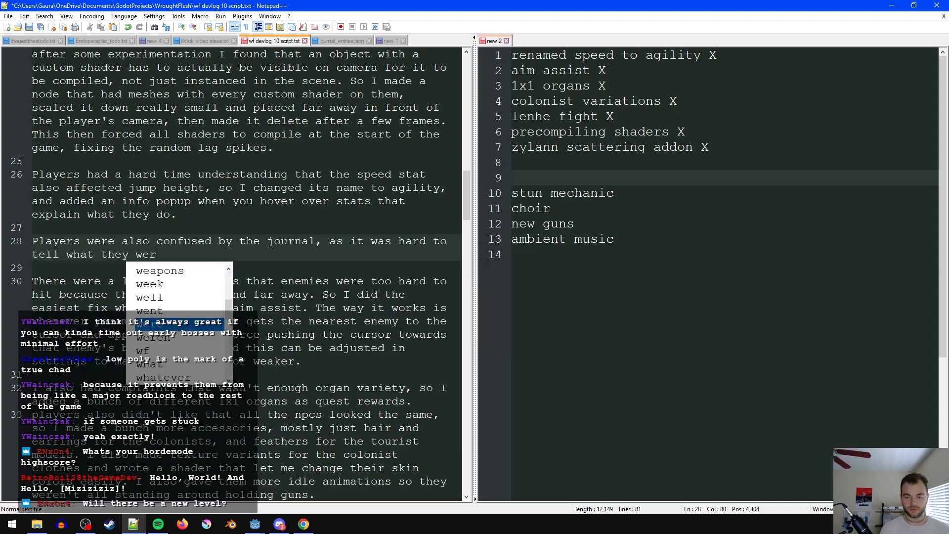
- Continue the journal sentence with "as it was hard to tell what they were supposed to be doing"
key(BackSpace)
key(BackSpace)
key(BackSpace)
key(BackSpace)
text(ose)
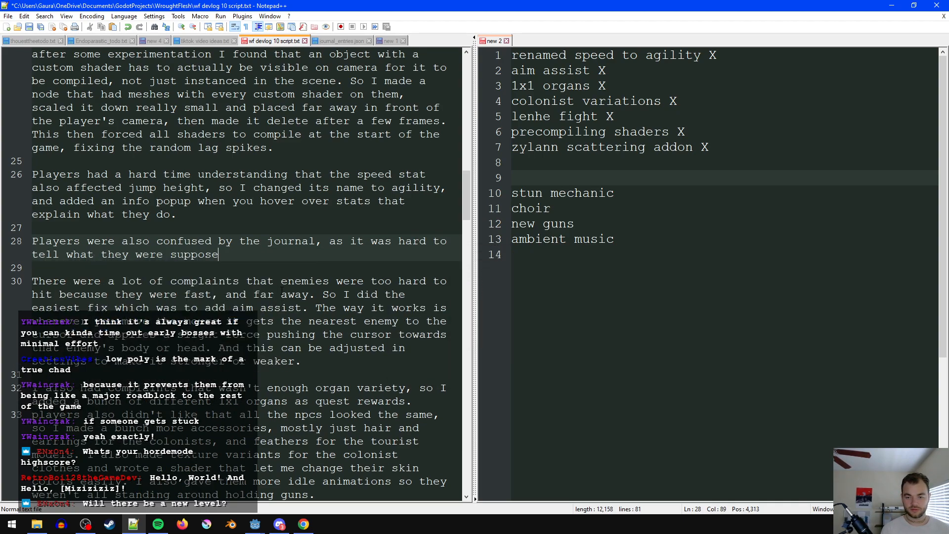
text(d to be doing, so I )
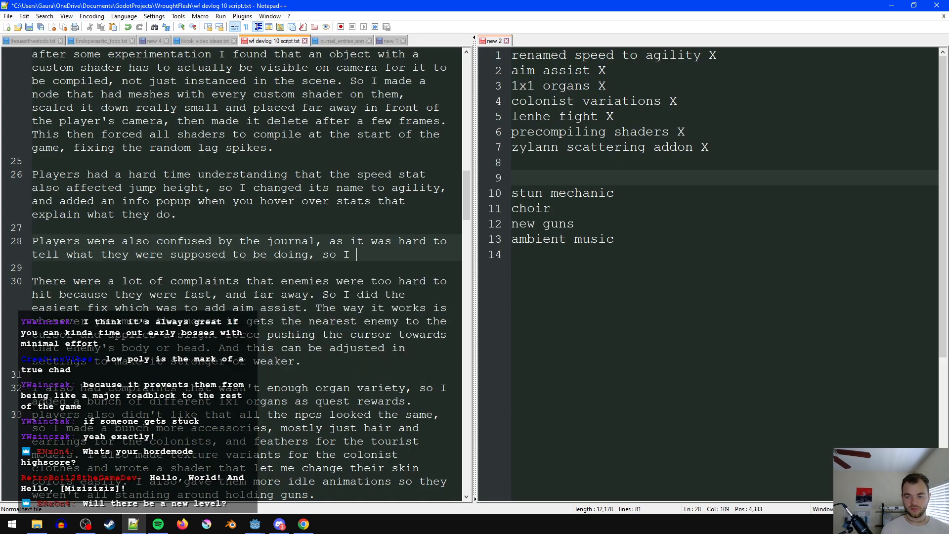
text(added a quest tab )
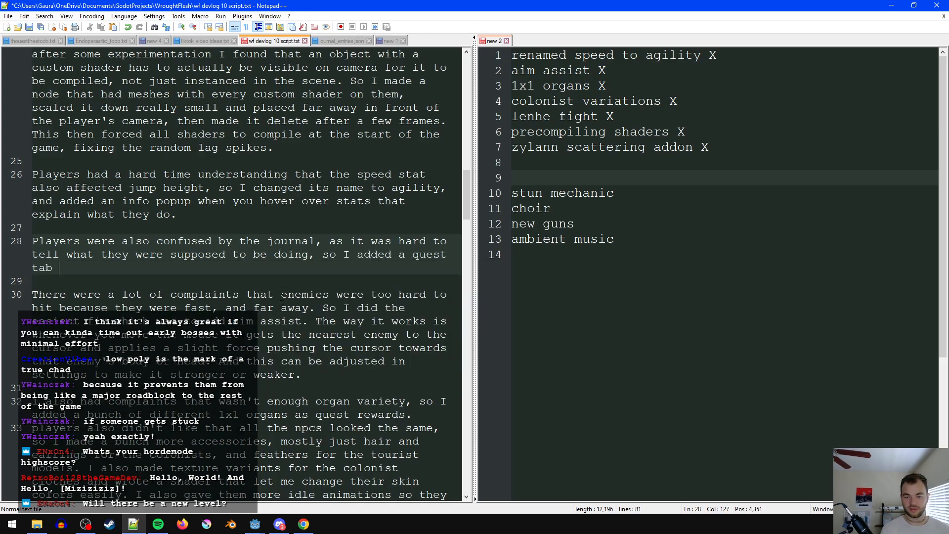
text(that lets you filt)
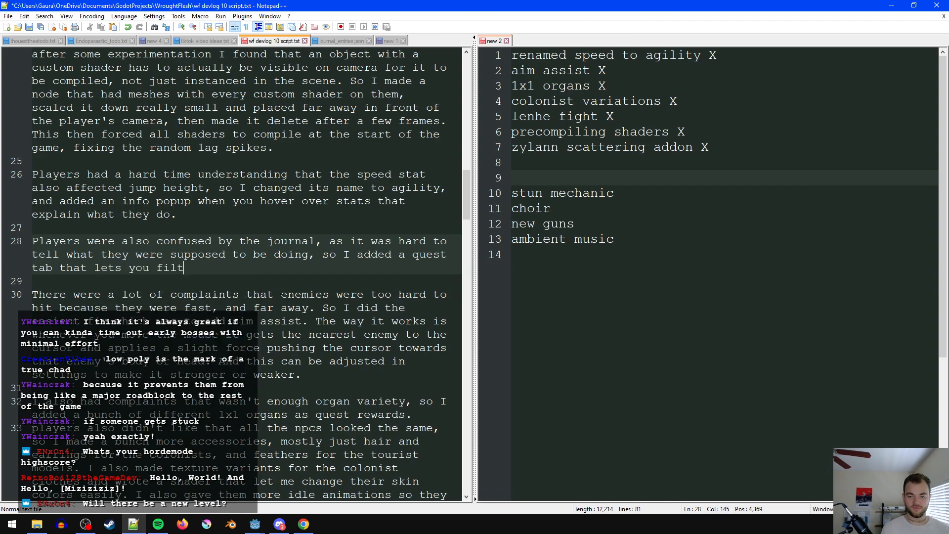
text(er by active)
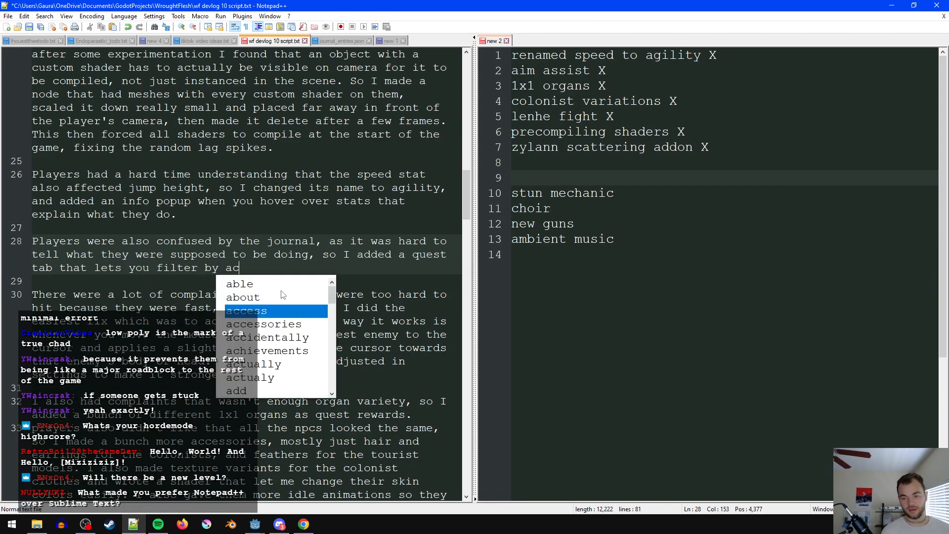
- Complete the journal sentence with ", so I added a quest tab that lets you filter entries displayed by quest."
key(BackSpace)
key(BackSpace)
key(BackSpace)
key(BackSpace)
key(BackSpace)
key(BackSpace)
key(BackSpace)
key(BackSpace)
key(BackSpace)
text(entries displayed by quest)
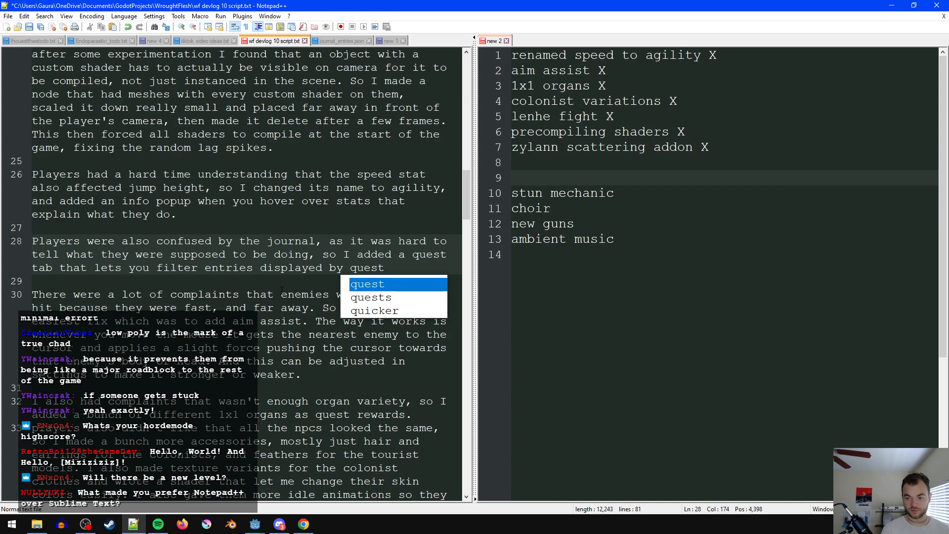
text(.)
text(, an)
- Add the sentence "And it also clearly displays which are complete." to the journal paragraph and save the script
key(BackSpace)
key(BackSpace)
key(BackSpace)
key(BackSpace)
text(And it als)
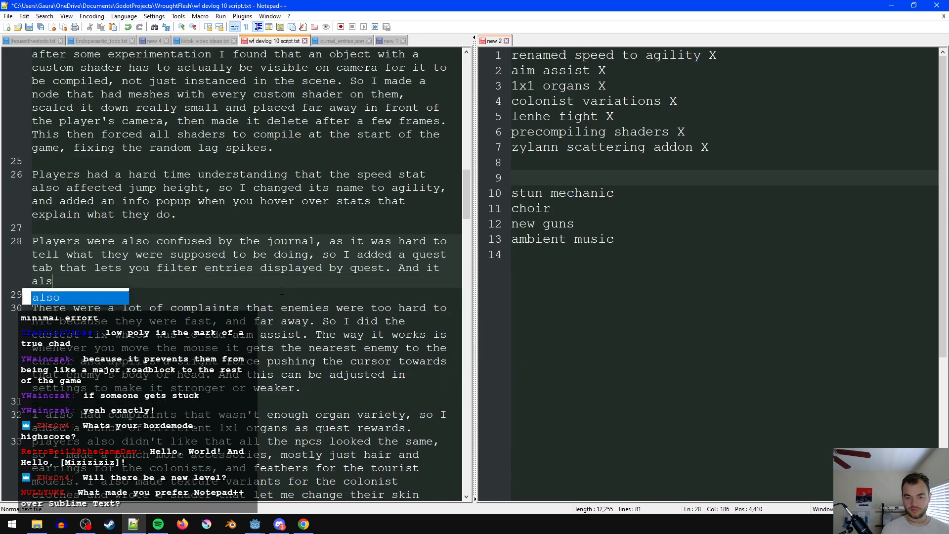
text(o clearly display)
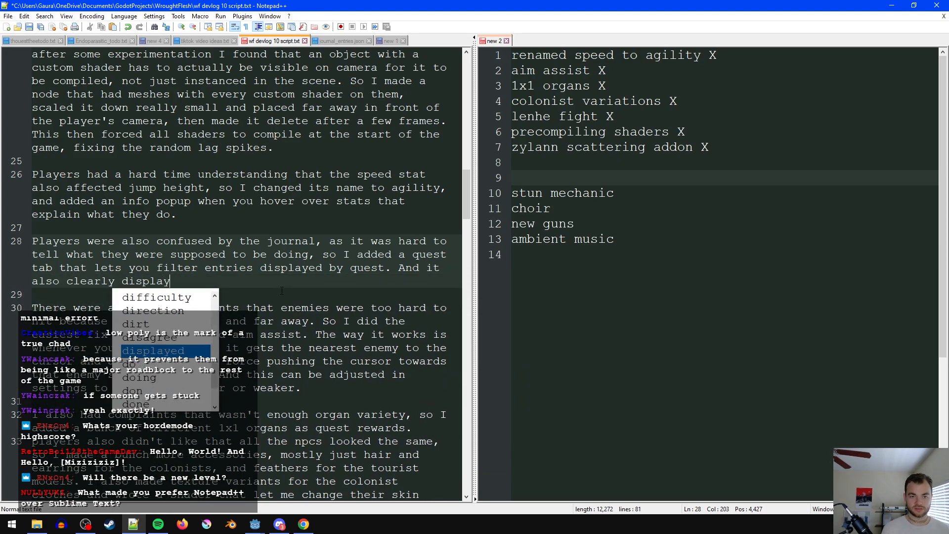
text(s which are complete.)
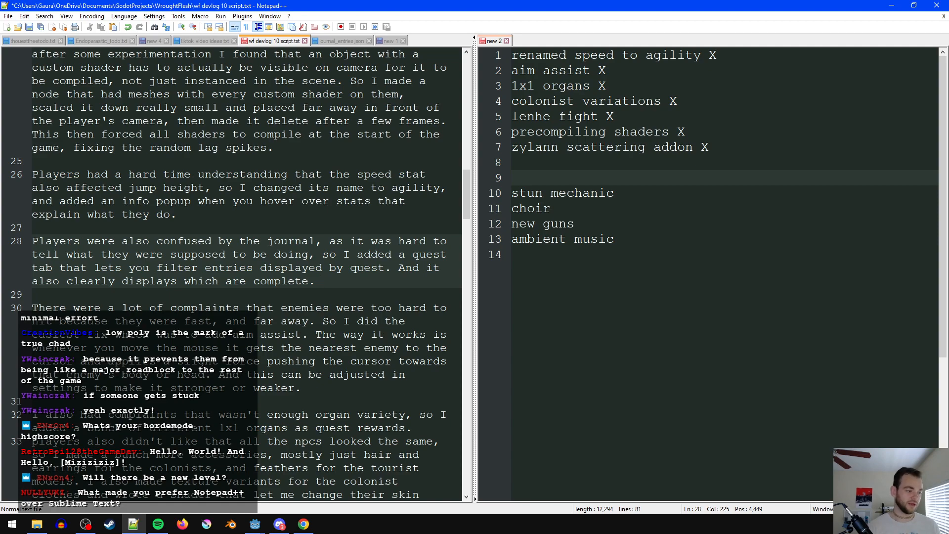
key(alt+Tab)
key(alt+Tab)
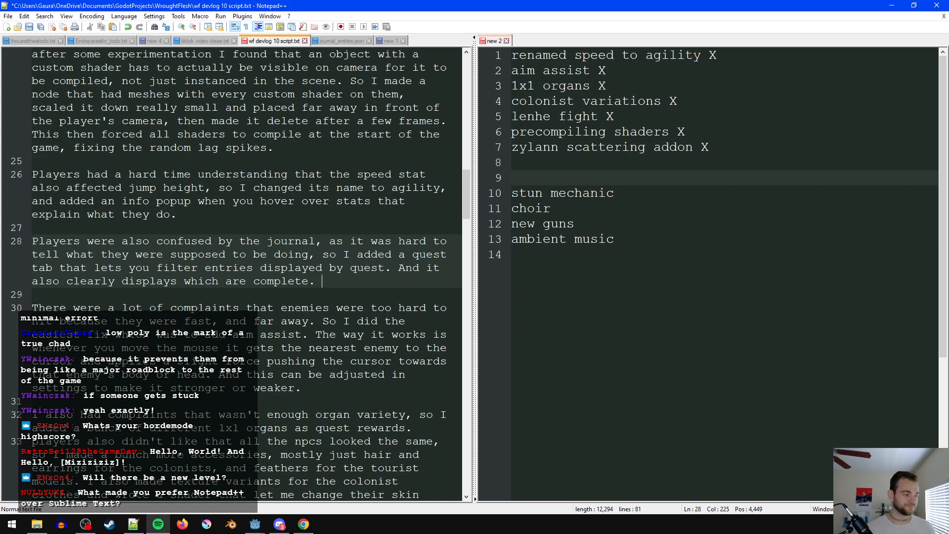
key(alt+Tab)
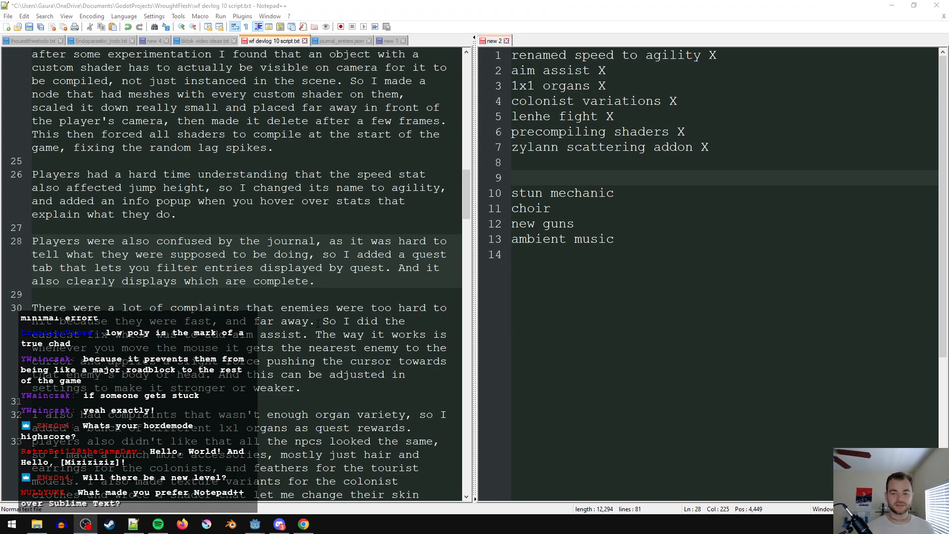
click(368, 296)
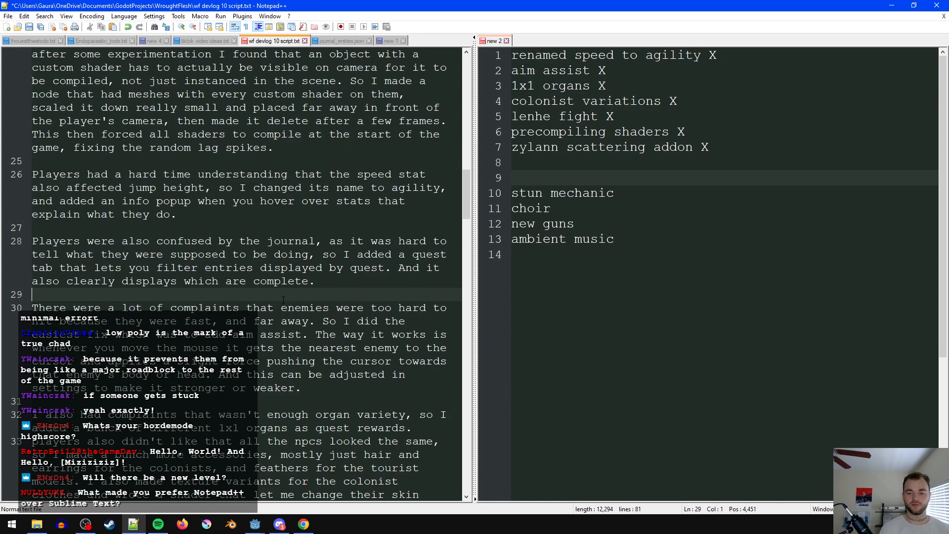
key(ctrl+s)
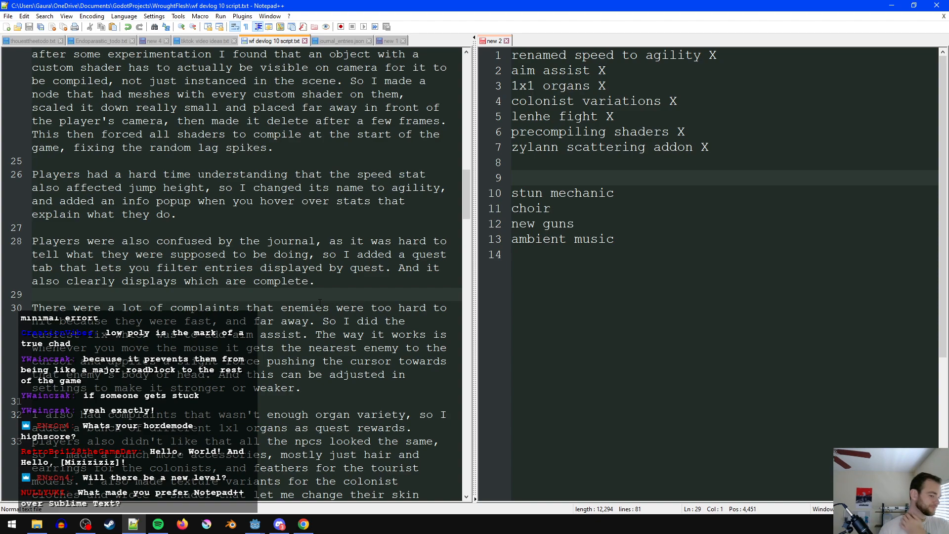
- Split the journal sentence after "doing" with a period, starting the second sentence with "So I added"
click(361, 281)
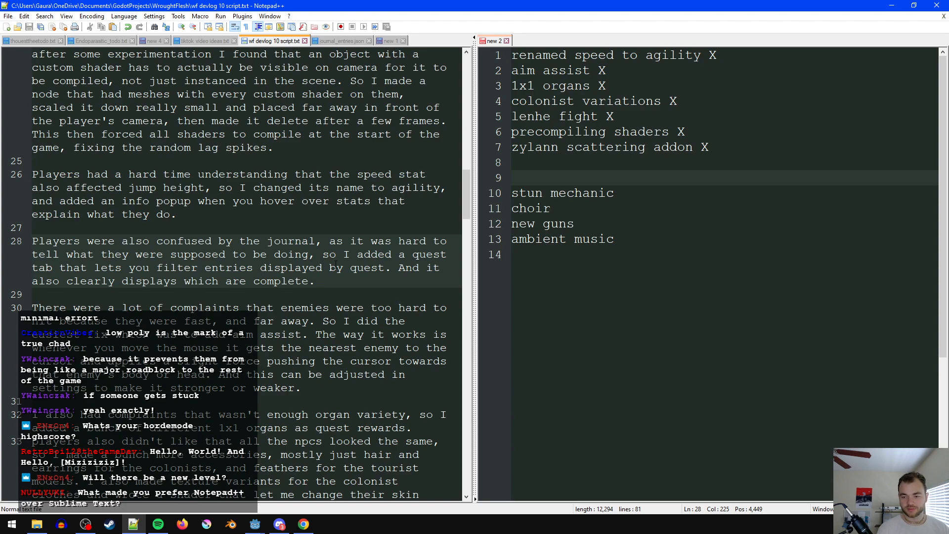
click(316, 257)
key(BackSpace)
text(.)
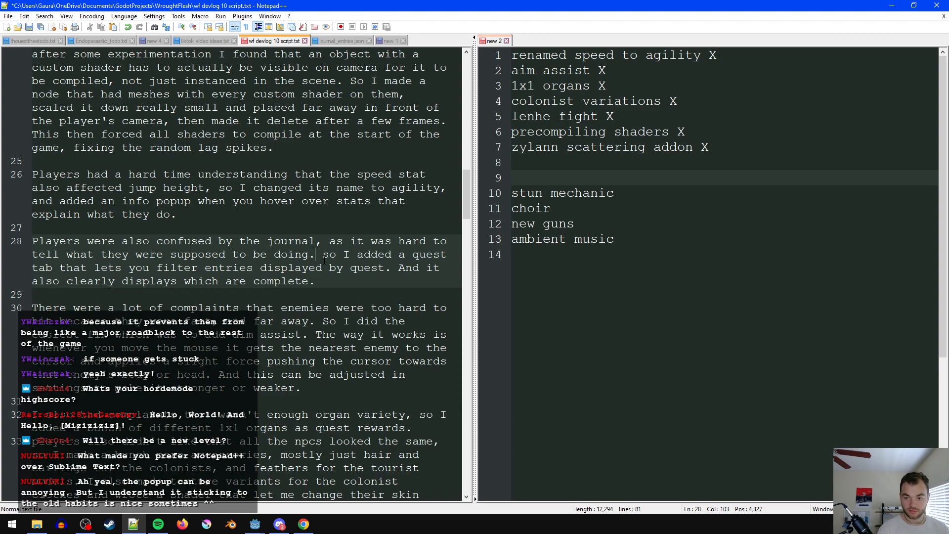
key(BackSpace)
text(S)
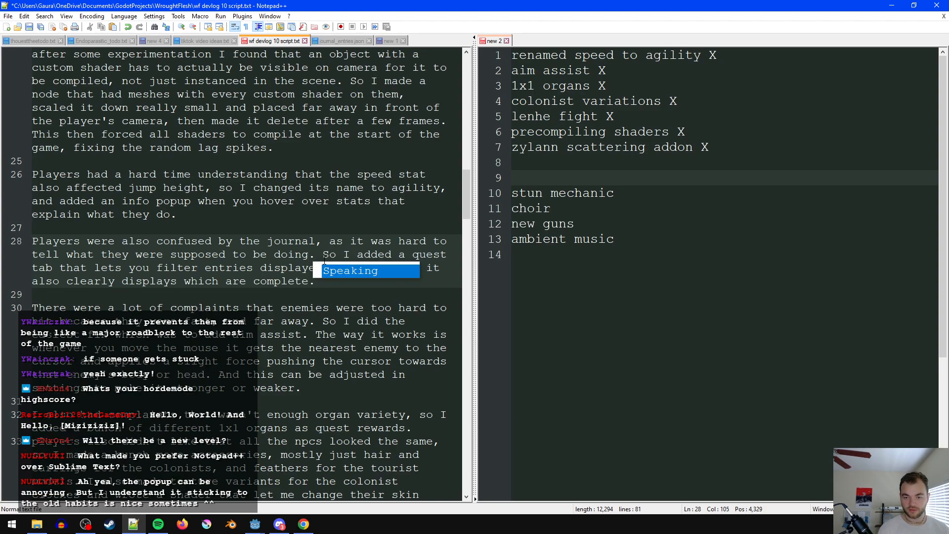
key(Escape)
- Remove "entries displayed" after "filter" and "it" after "And" in the journal paragraph, and save the script
drag(322, 267, 204, 268)
key(BackSpace)
click(331, 284)
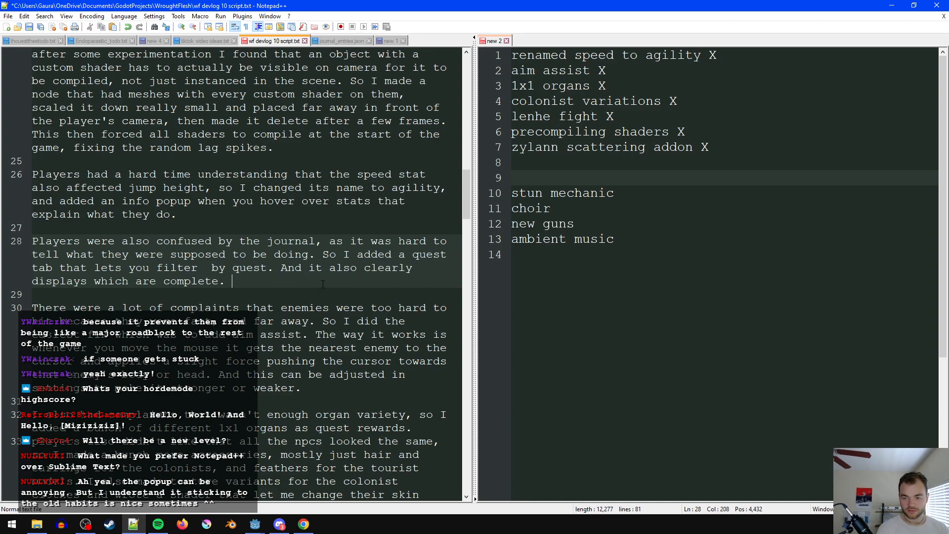
click(215, 269)
key(BackSpace)
click(322, 267)
key(BackSpace)
key(BackSpace)
key(BackSpace)
click(330, 276)
key(ctrl+s)
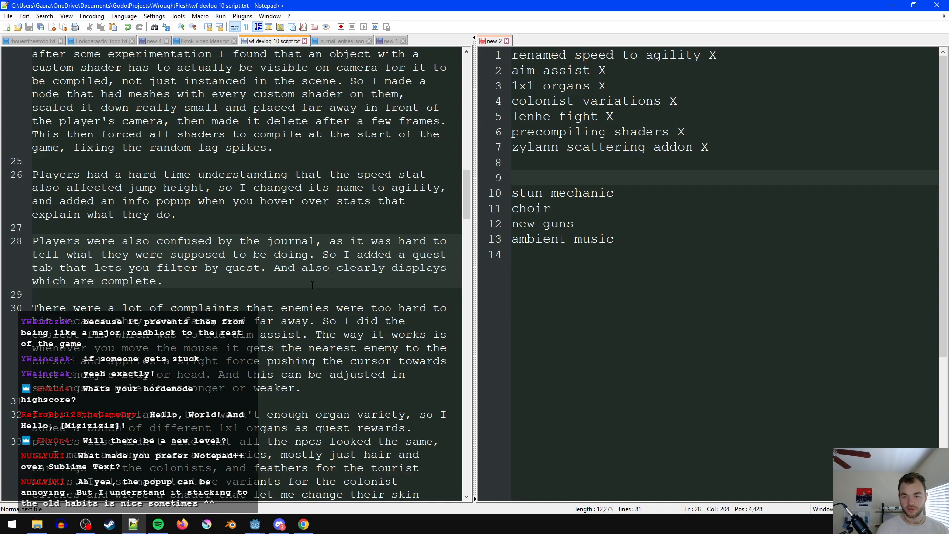
- Insert "quests" before "are complete", append "I also added a tab that shows quest items gathered." to the journal paragraph, and save
click(69, 280)
text(quests)
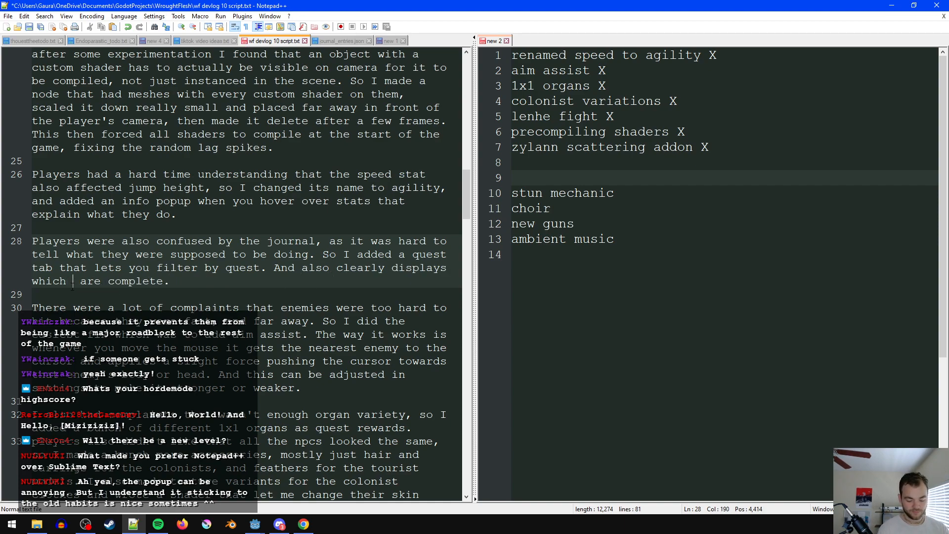
click(292, 282)
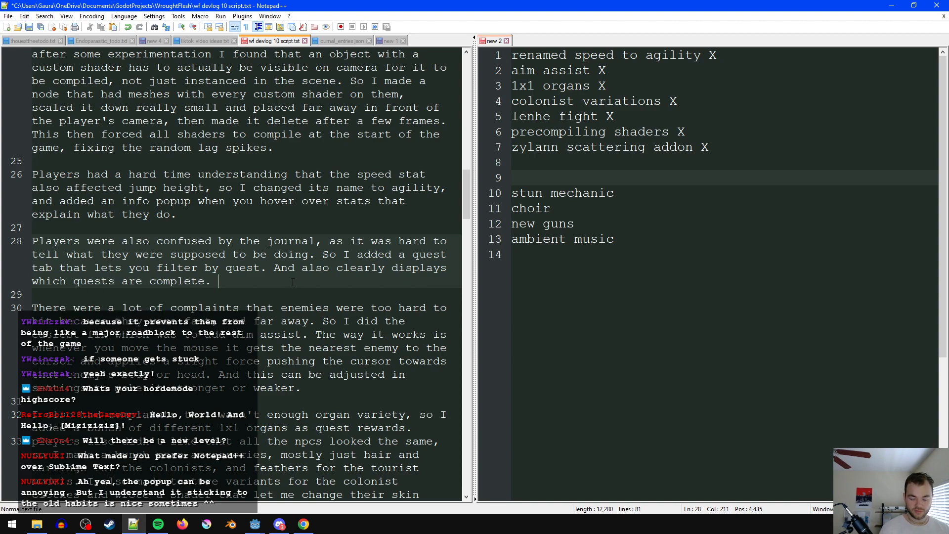
text(I also added)
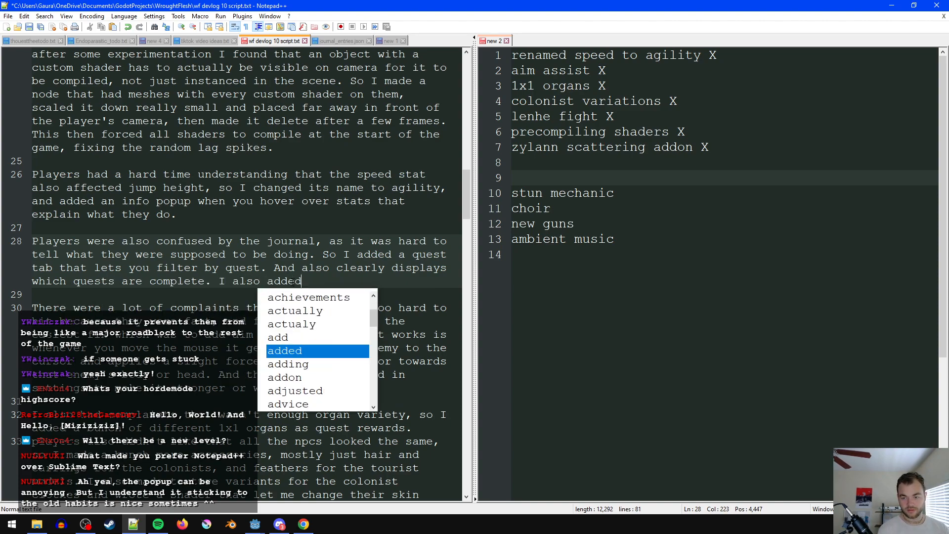
text( a tab that shows )
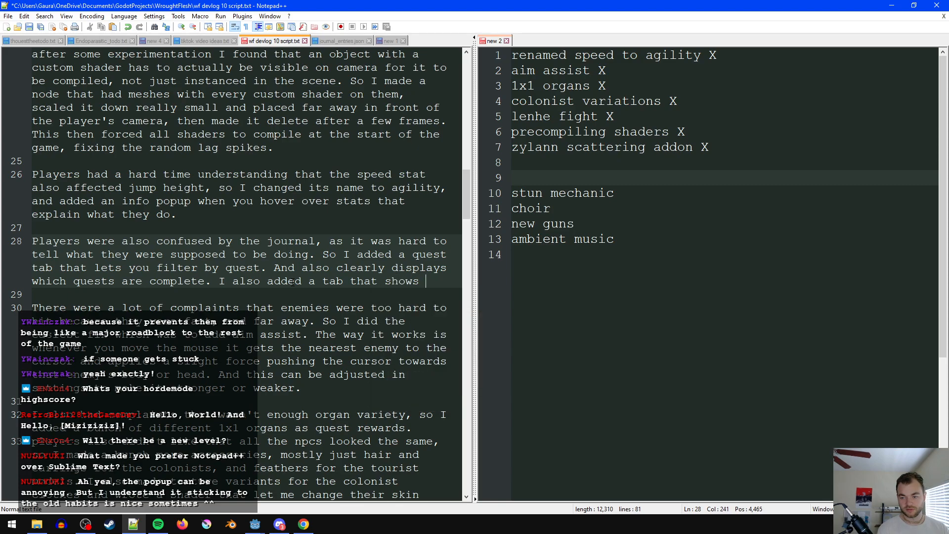
text(quest items )
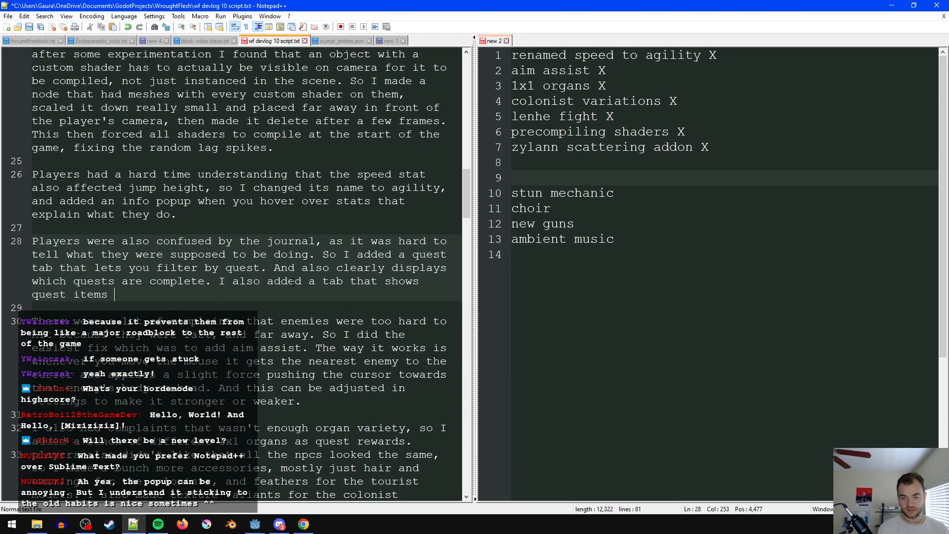
text(gathered.)
key(ctrl+s)
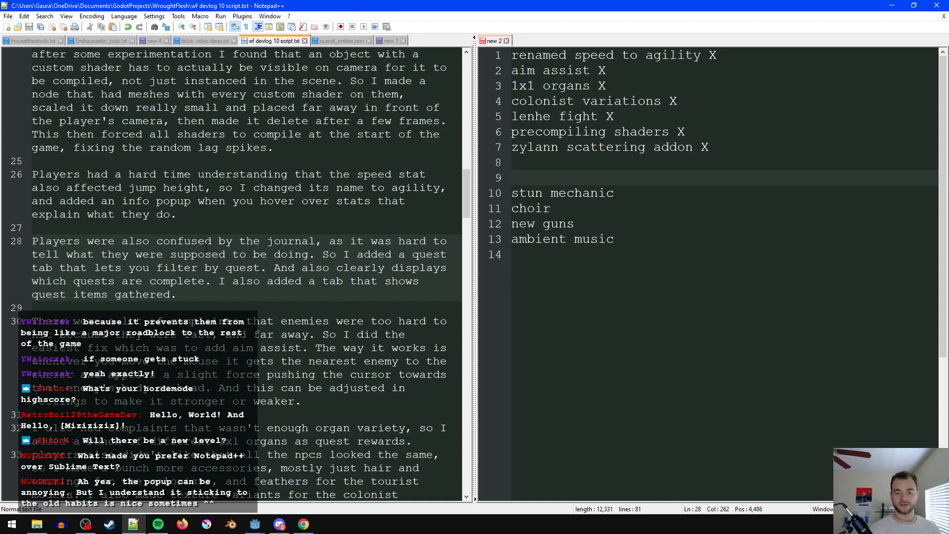
- Review the script from the journal paragraph down through the writing section to the lack of content section
click(161, 310)
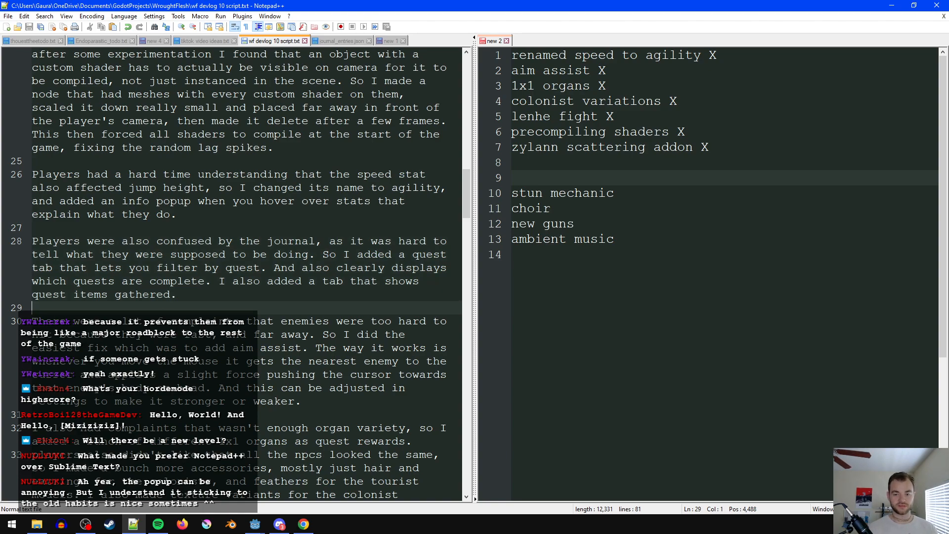
click(279, 302)
click(198, 305)
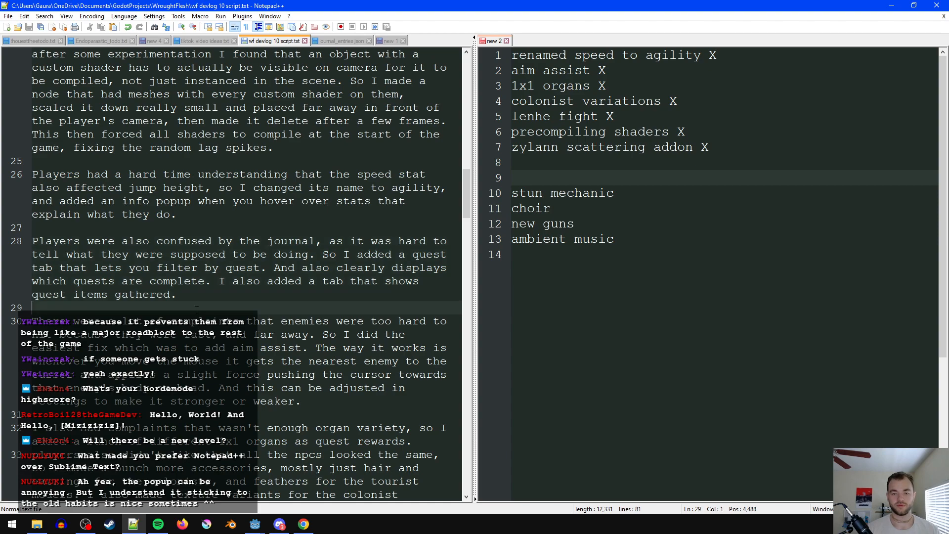
click(267, 296)
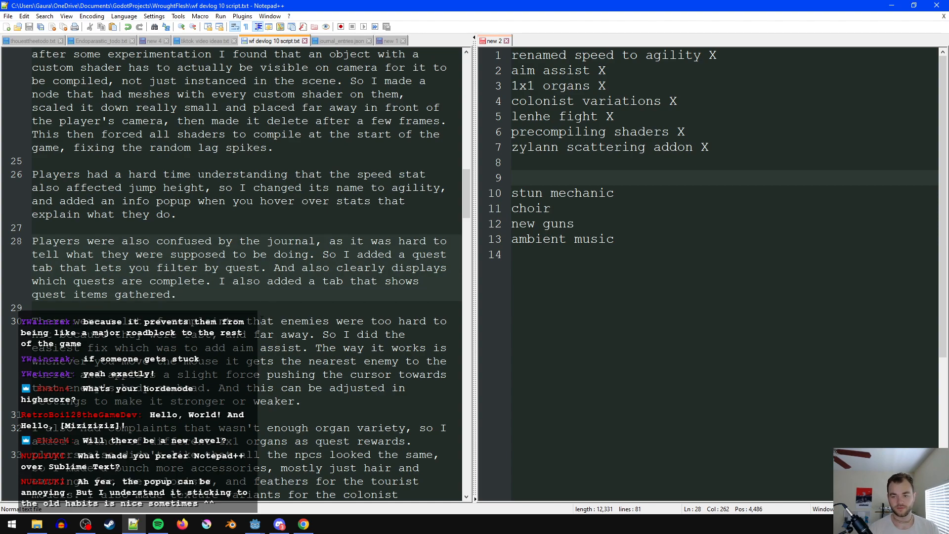
scroll(267, 296, down, 1)
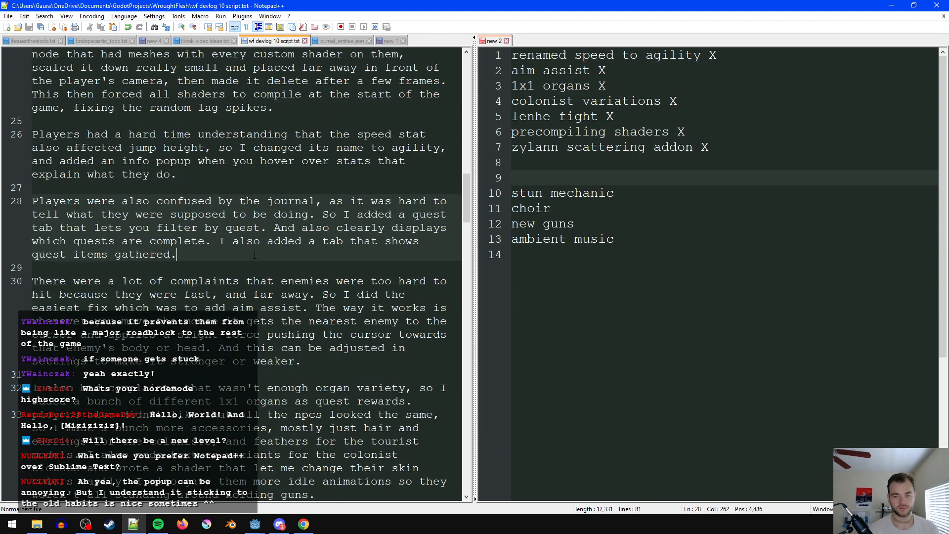
scroll(218, 275, down, 12)
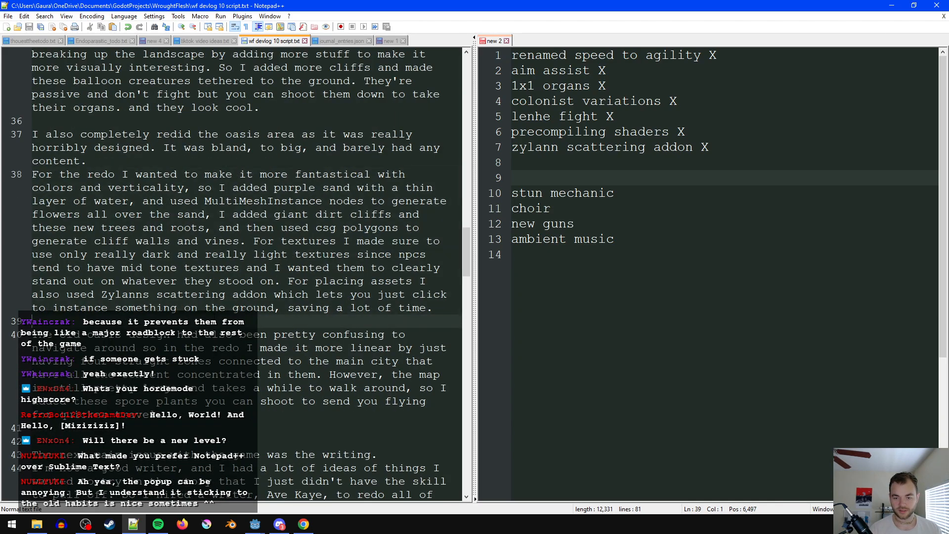
scroll(193, 305, down, 8)
click(142, 134)
click(235, 295)
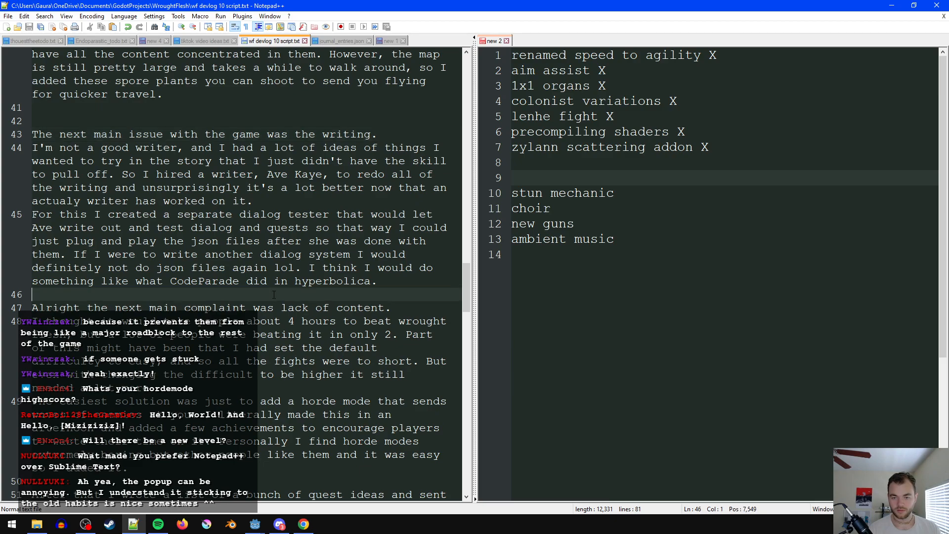
scroll(210, 265, down, 2)
scroll(208, 267, up, 1)
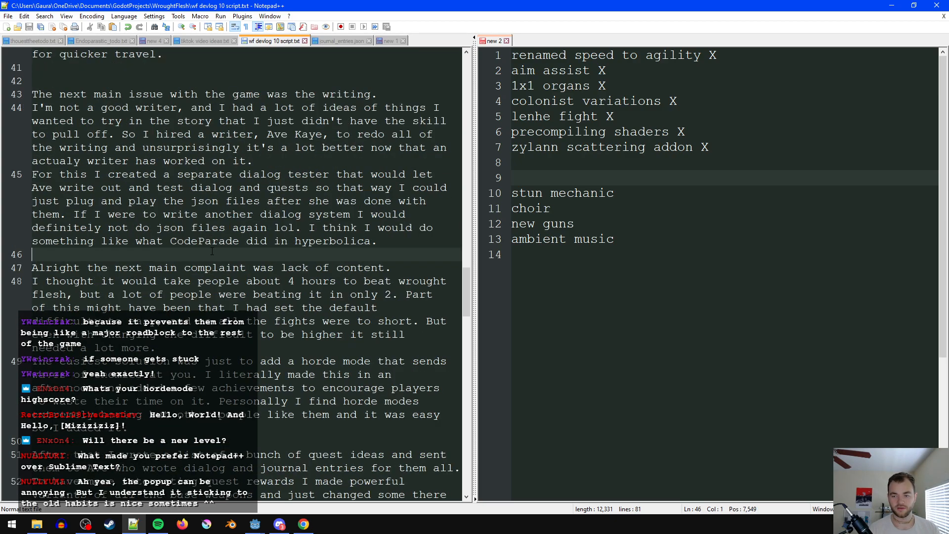
click(396, 239)
click(102, 267)
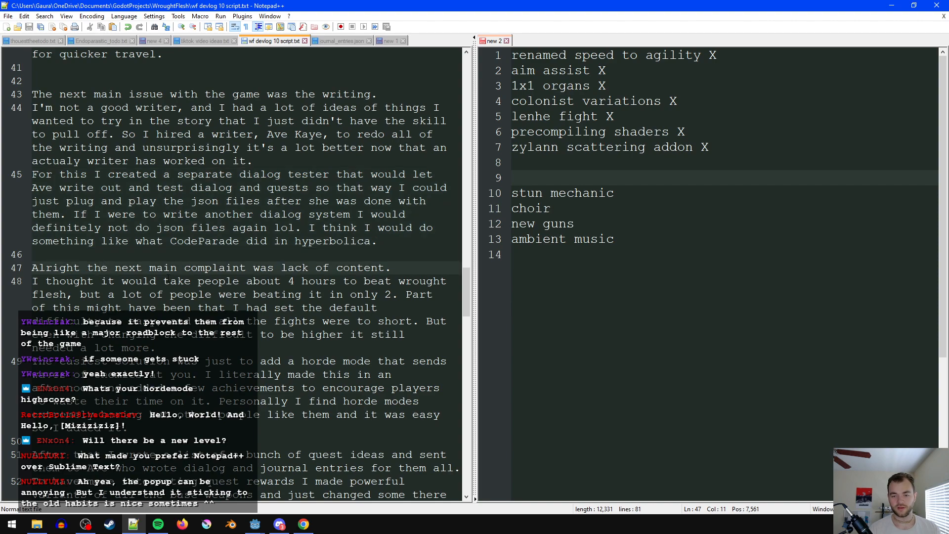
- Replace "Alright the next main" with "Finally the biggest" at the start of the lack of content section, and save the script
drag(181, 272, 27, 270)
text(Finally the biggest)
click(400, 263)
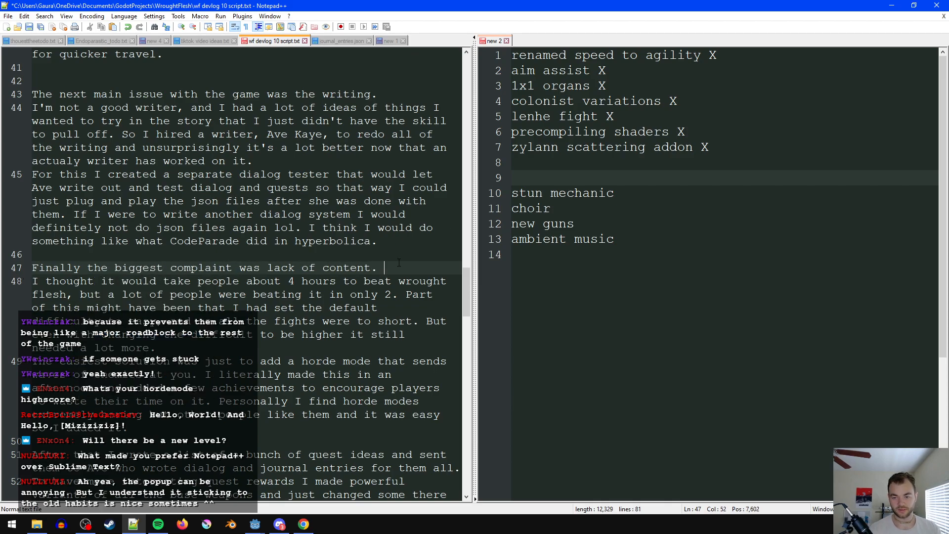
scroll(227, 283, down, 1)
click(357, 240)
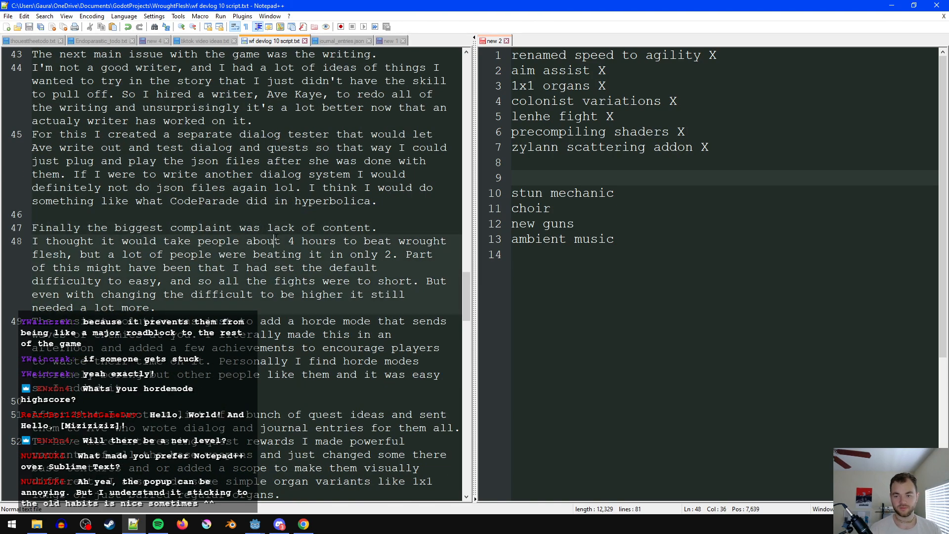
- Replace "might have been" with "was probably" in the sentence about the default difficulty, and save
click(351, 254)
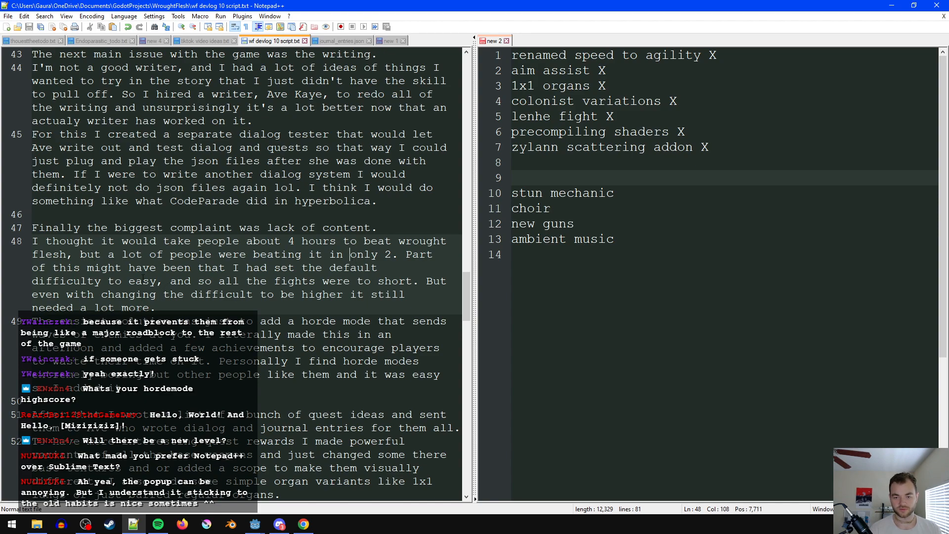
drag(88, 269, 191, 269)
text(was probably)
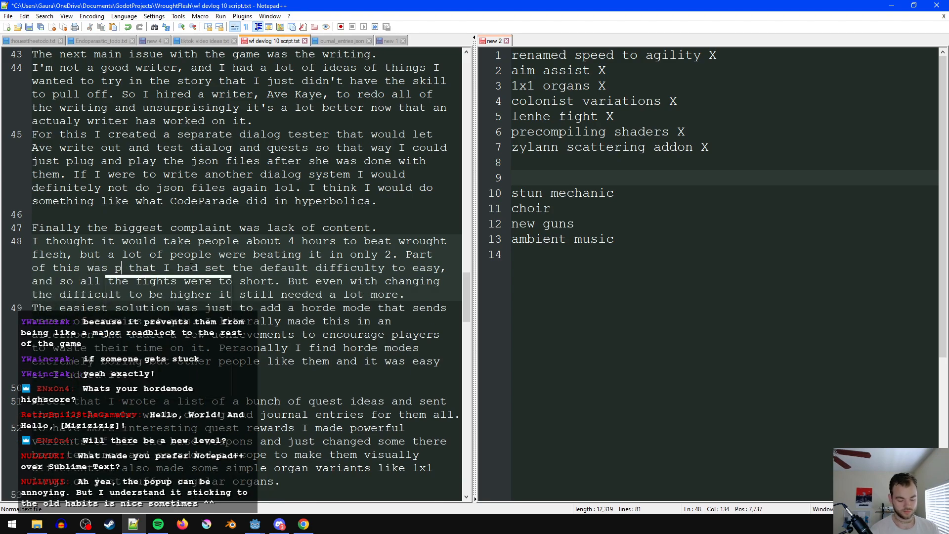
click(234, 268)
key(ctrl+s)
- Remove "and" before "so all the fights", correct "to short" to "too short", and save the script
click(147, 282)
double_click(109, 282)
key(BackSpace)
key(BackSpace)
click(255, 282)
text(obably)
click(142, 294)
key(ctrl+s)
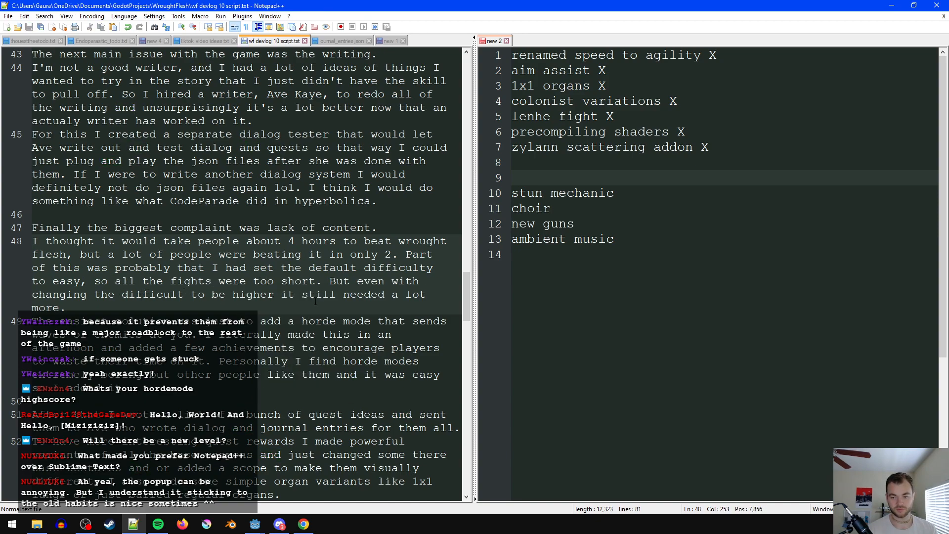
- Add "stuff to do" after "needed a lot more" at the end of the game length paragraph
click(314, 303)
key(Left)
text(stuff to do)
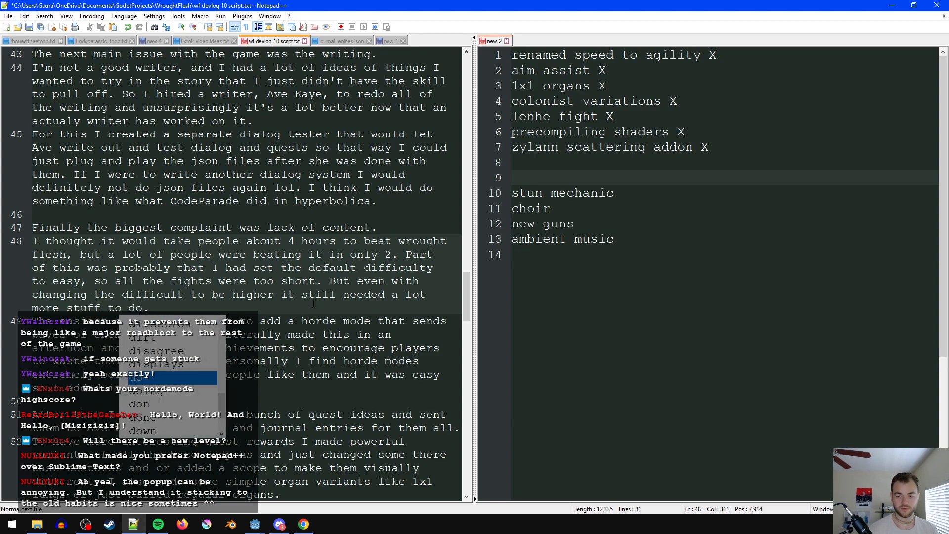
- In the game length paragraph's last sentence, replace "it" before "still needed" with "the game" and "stuff" with "things", saving the script
click(296, 294)
key(BackSpace)
key(BackSpace)
text(the game)
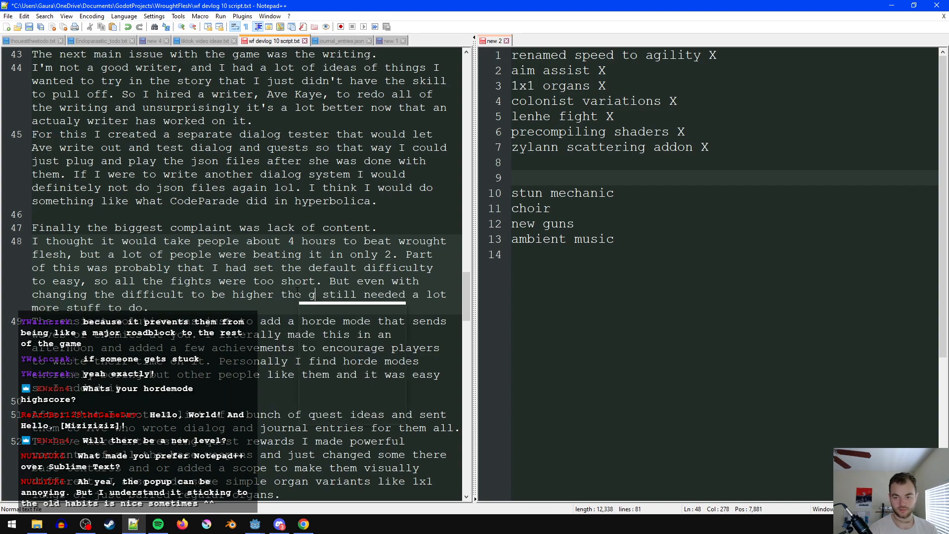
click(219, 305)
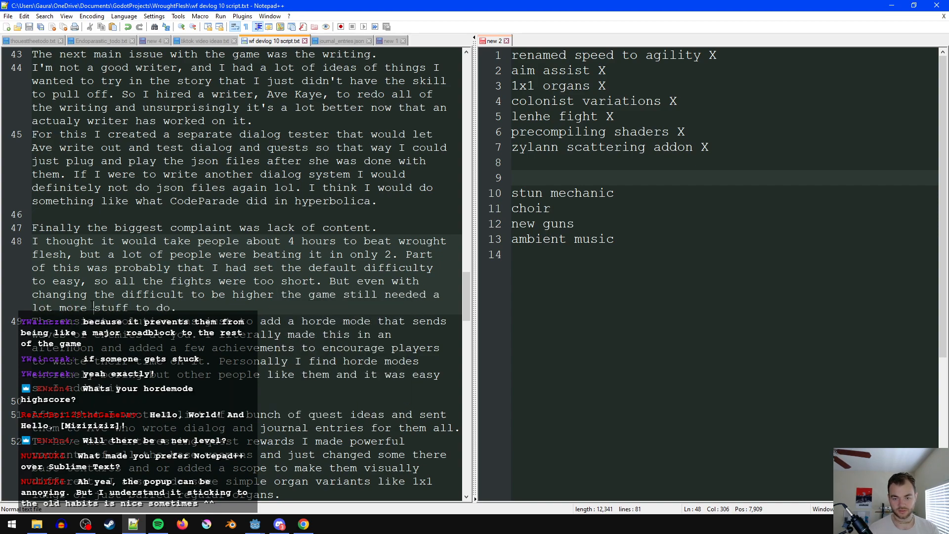
double_click(107, 307)
text(things)
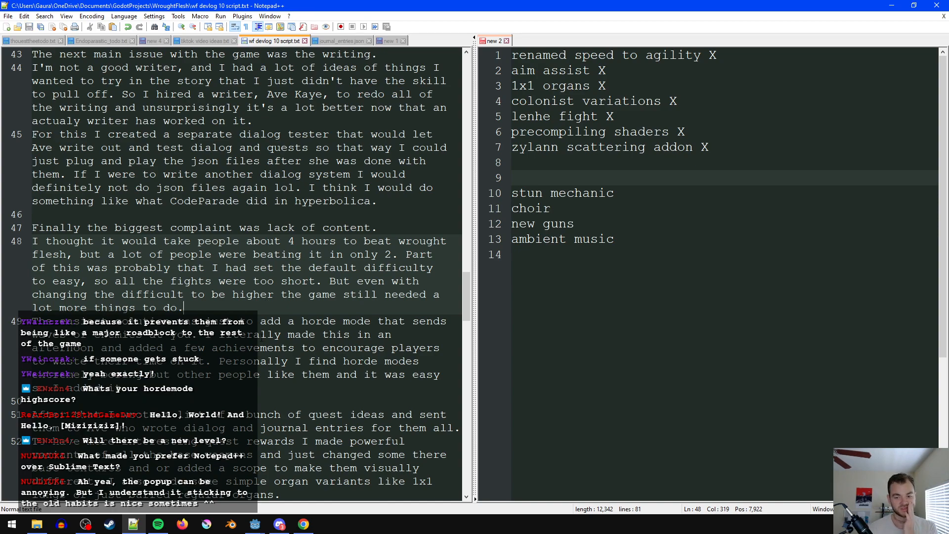
- Insert "to make" after "it was easy" in the horde mode paragraph, and save the script
click(294, 348)
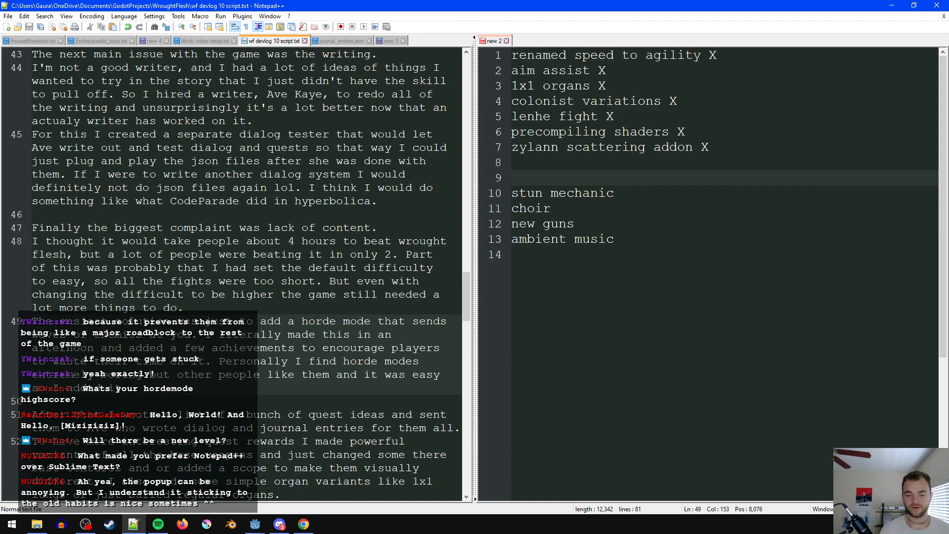
click(348, 388)
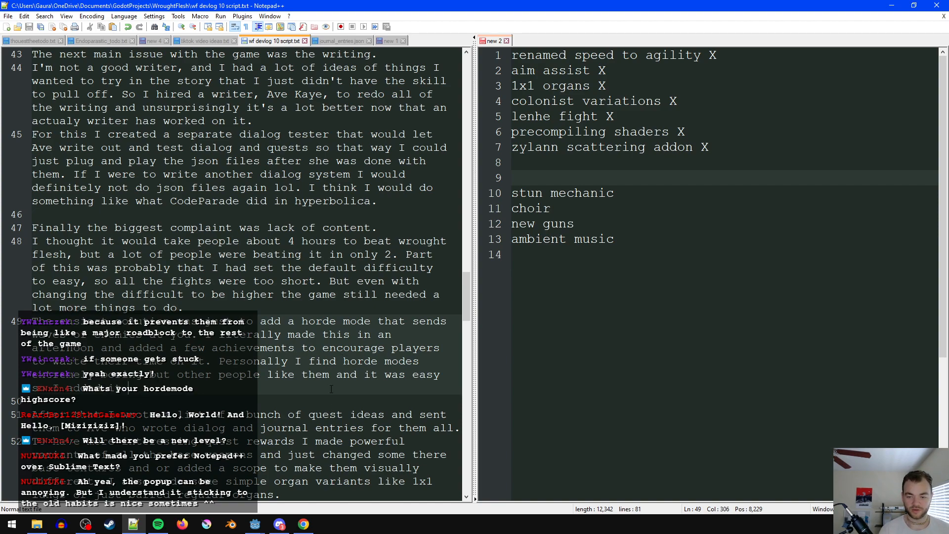
click(443, 376)
text(to make)
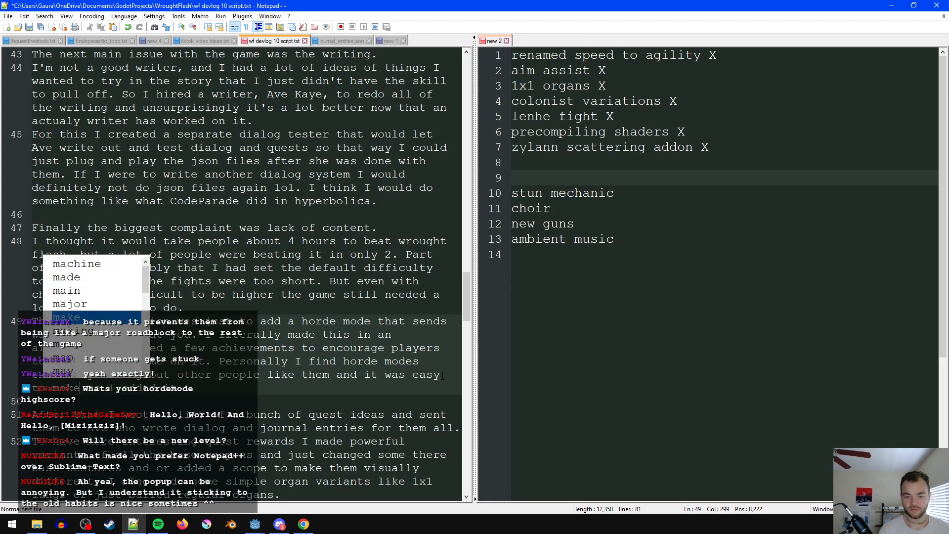
key(Escape)
key(Down)
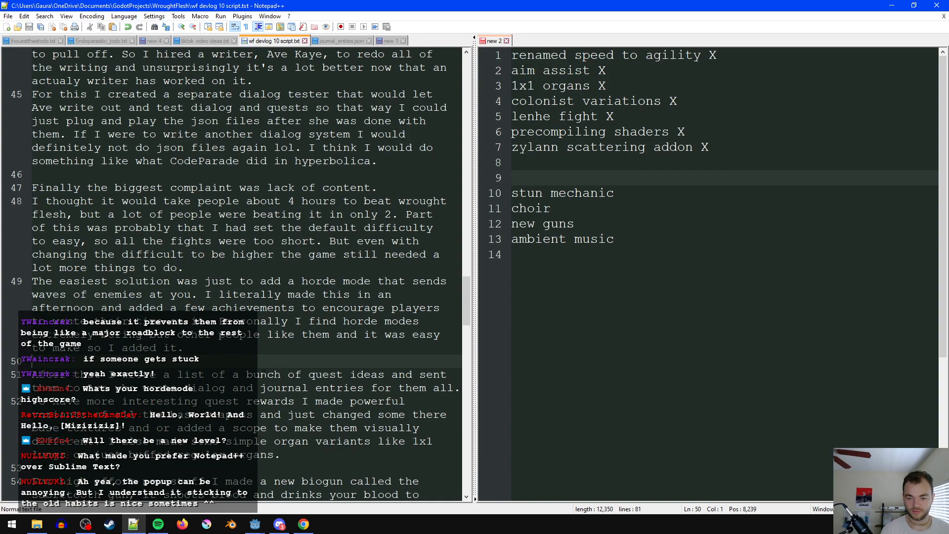
- Shorten the quest ideas sentence to "I wrote a bunch of quest ideas" by removing "list of a", and save
scroll(269, 373, down, 1)
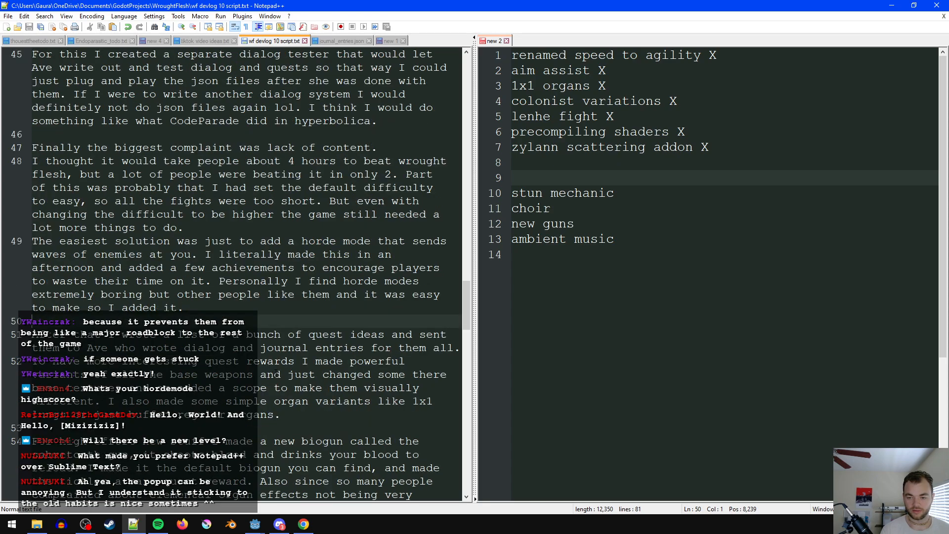
scroll(277, 373, down, 1)
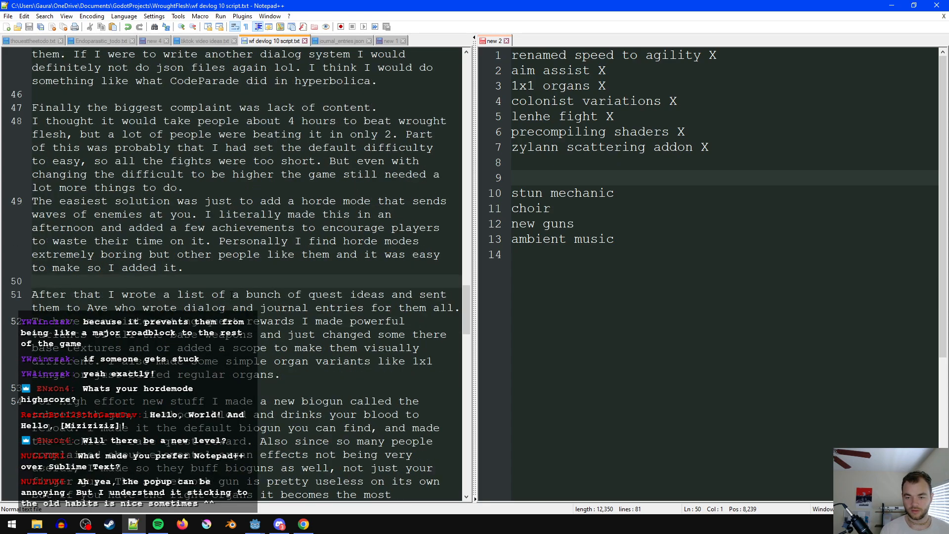
drag(243, 294, 177, 295)
key(BackSpace)
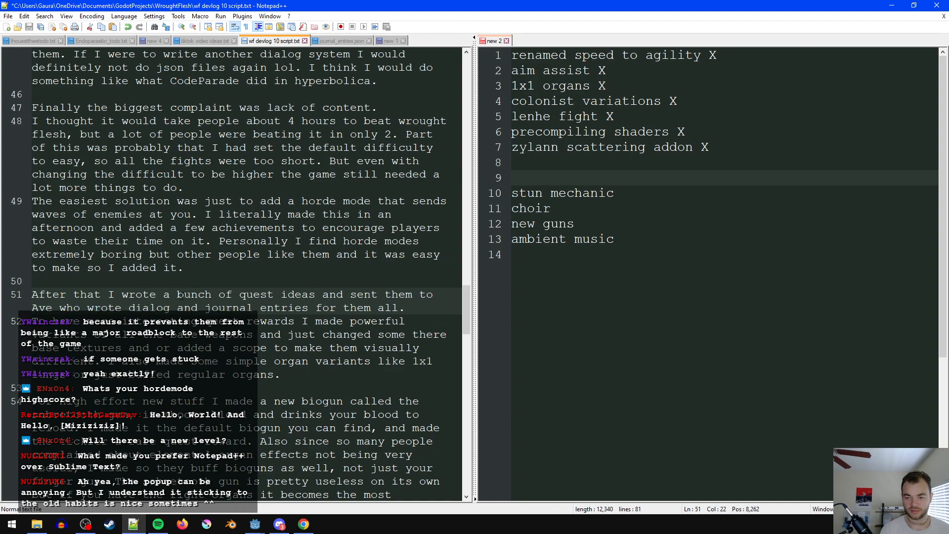
key(ctrl+s)
- Replace "powerful" with "better" in the quest rewards sentence about weapon variants, and save the script
click(315, 320)
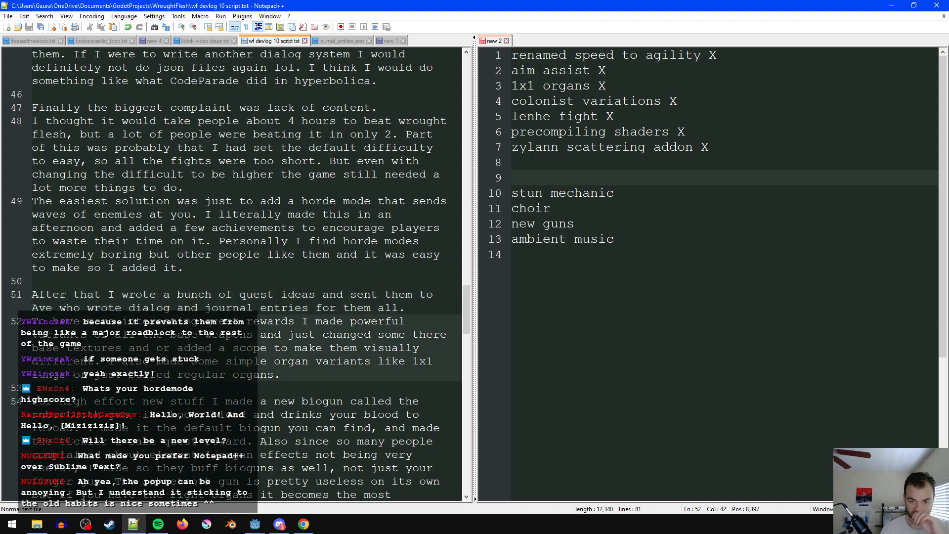
click(414, 309)
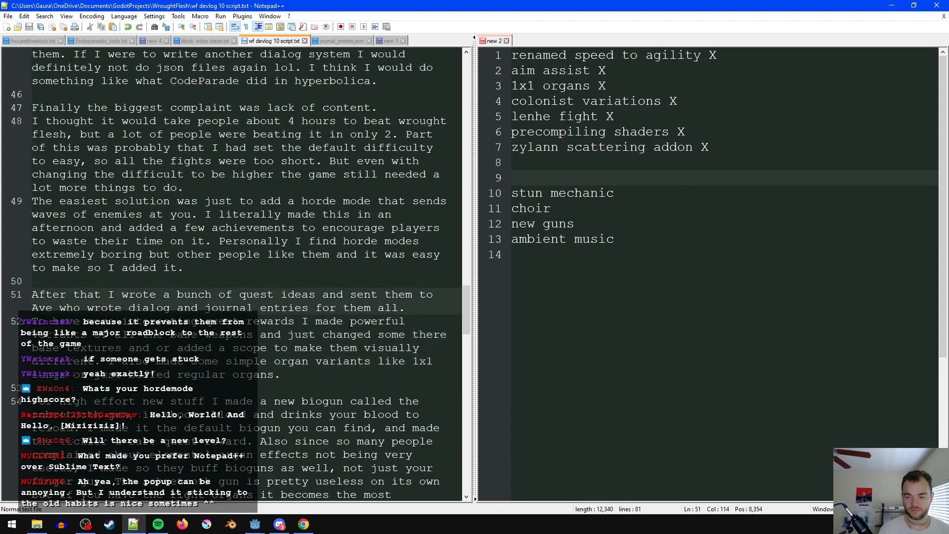
double_click(363, 322)
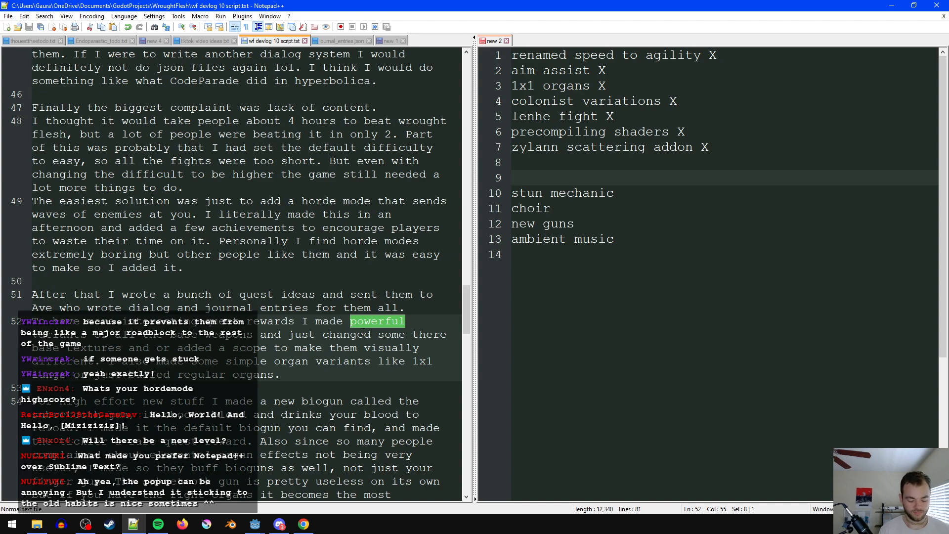
text(betters)
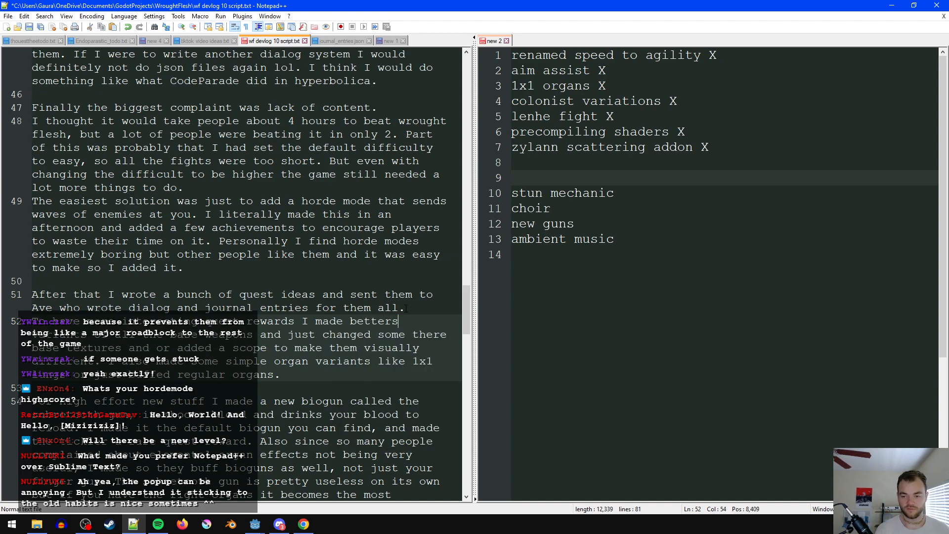
key(BackSpace)
click(331, 349)
key(ctrl+s)
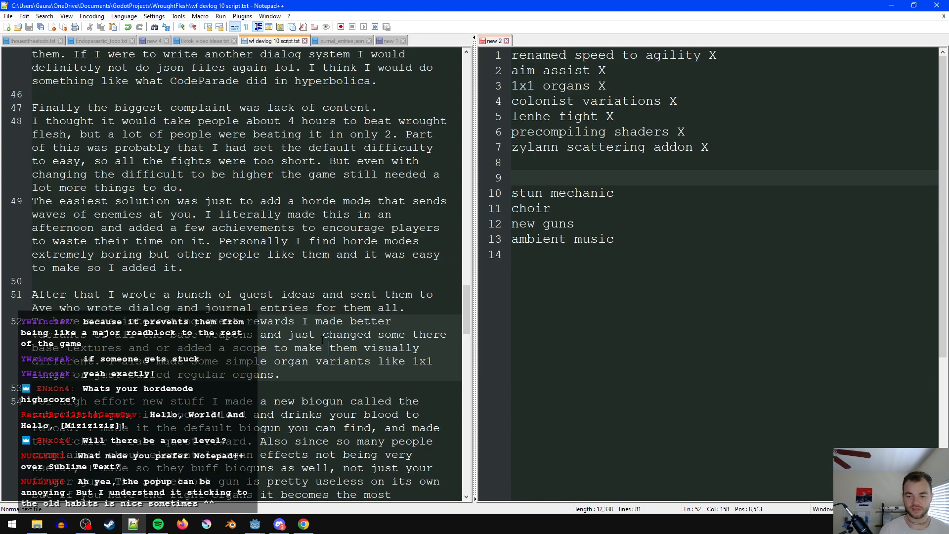
- Change "and or" to "and/or" in the sentence about base textures and scopes, and save
click(158, 349)
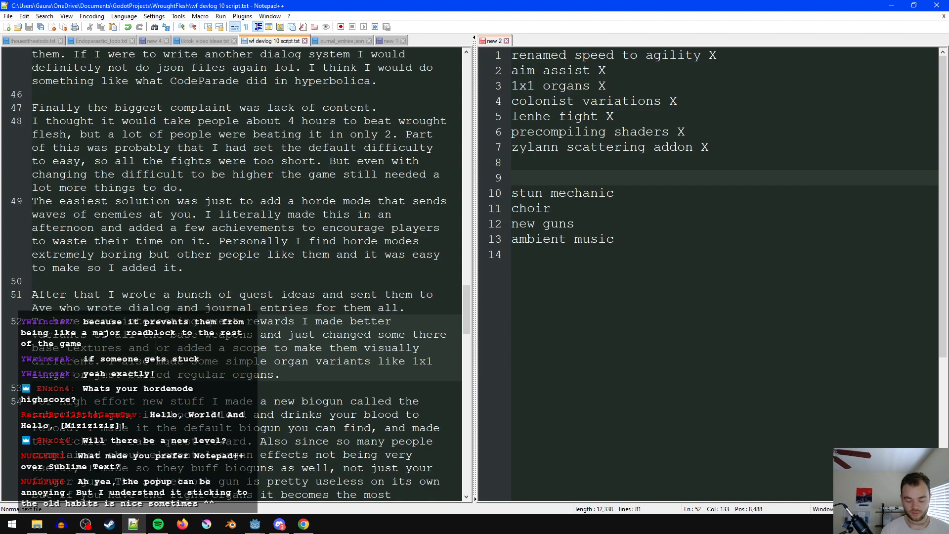
text(/)
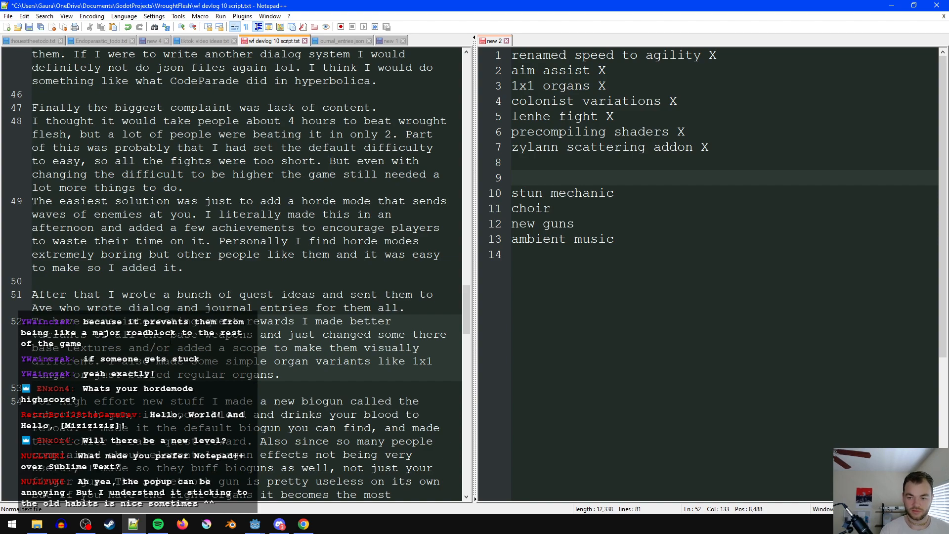
key(ctrl+s)
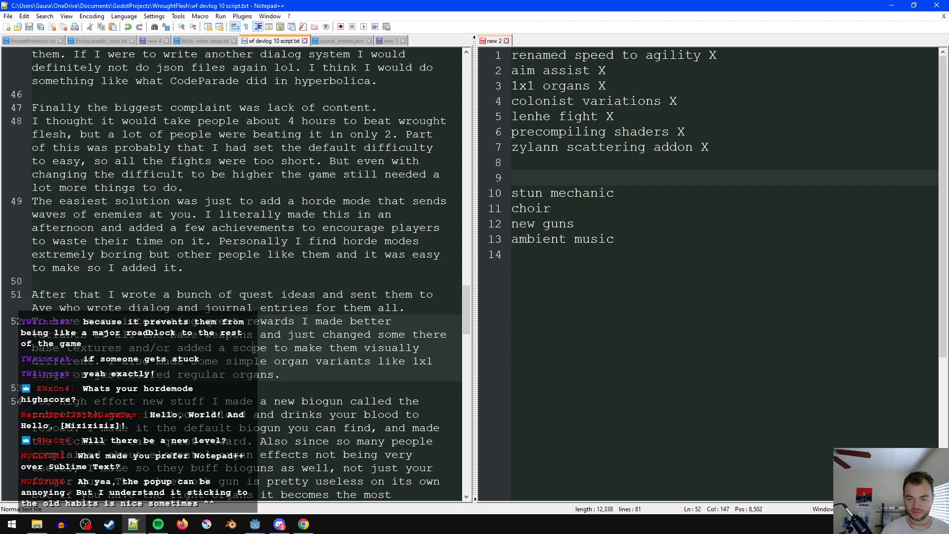
- Check the organ variants sentence, and look back through the earlier sections of the script for a duplicate mention
click(280, 361)
click(299, 377)
drag(299, 372, 65, 352)
scroll(65, 352, up, 8)
scroll(371, 374, up, 12)
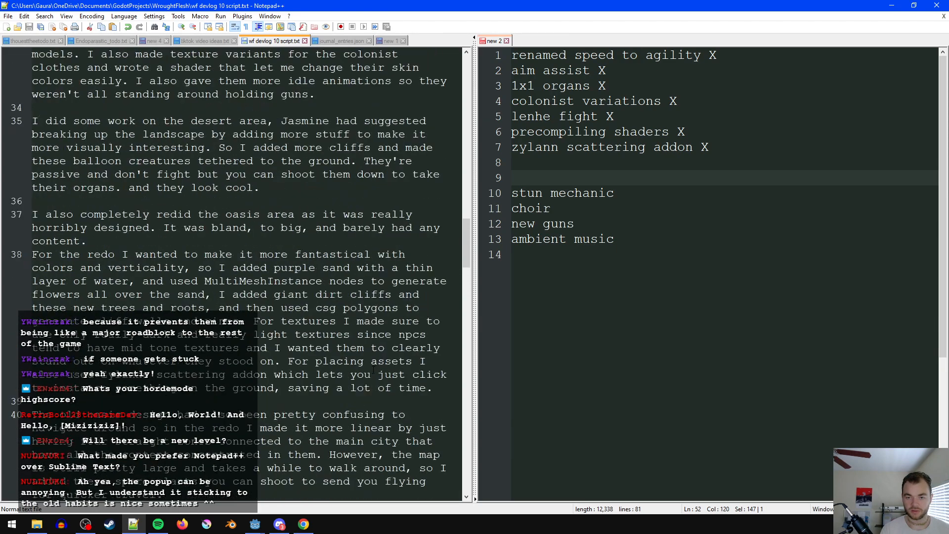
scroll(370, 374, up, 10)
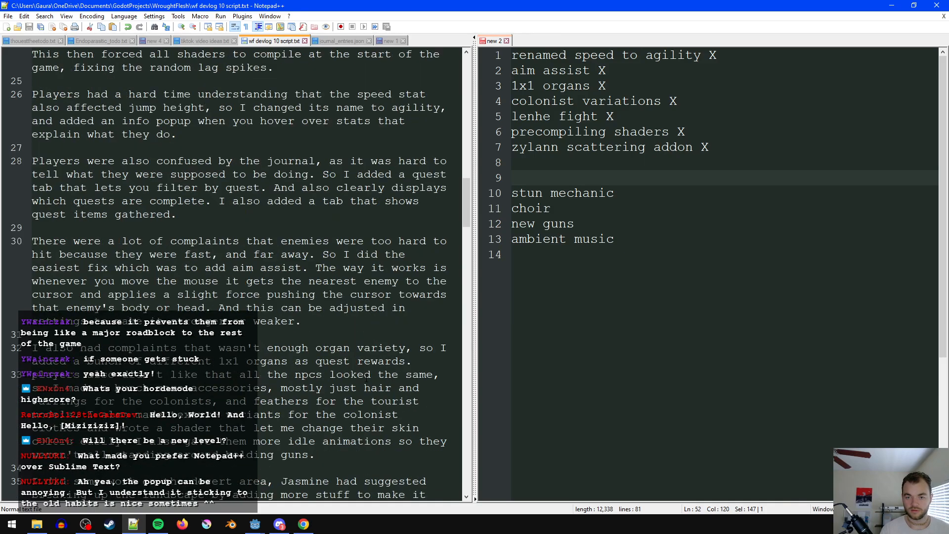
scroll(366, 380, up, 8)
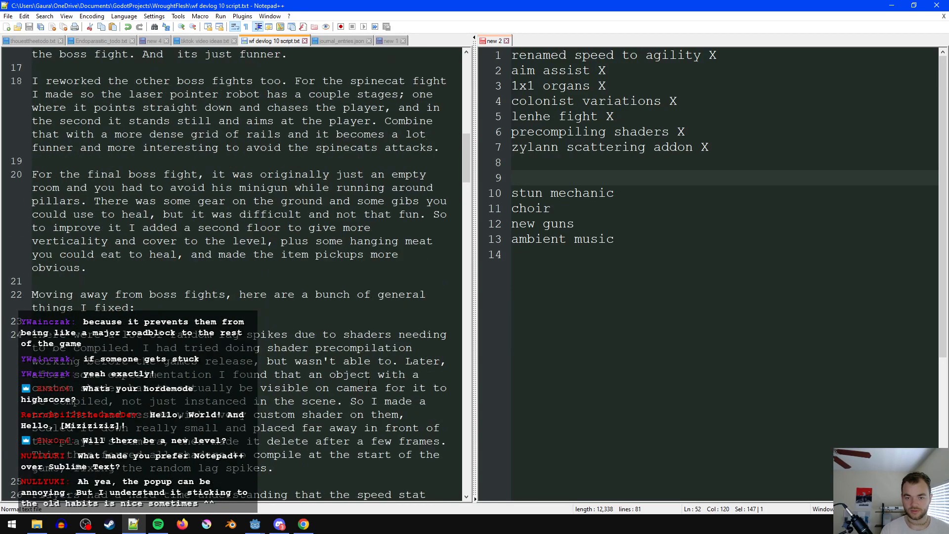
scroll(370, 384, up, 4)
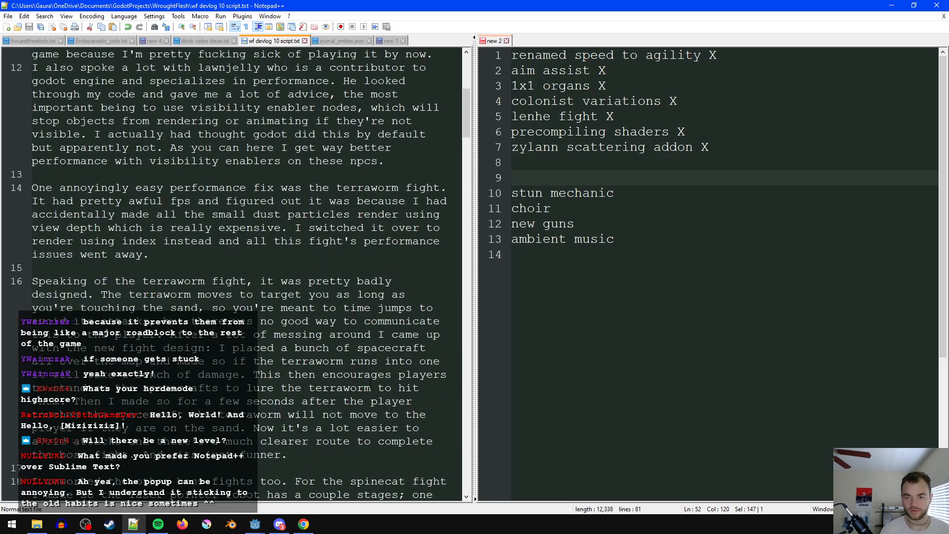
scroll(371, 388, up, 10)
scroll(370, 387, down, 20)
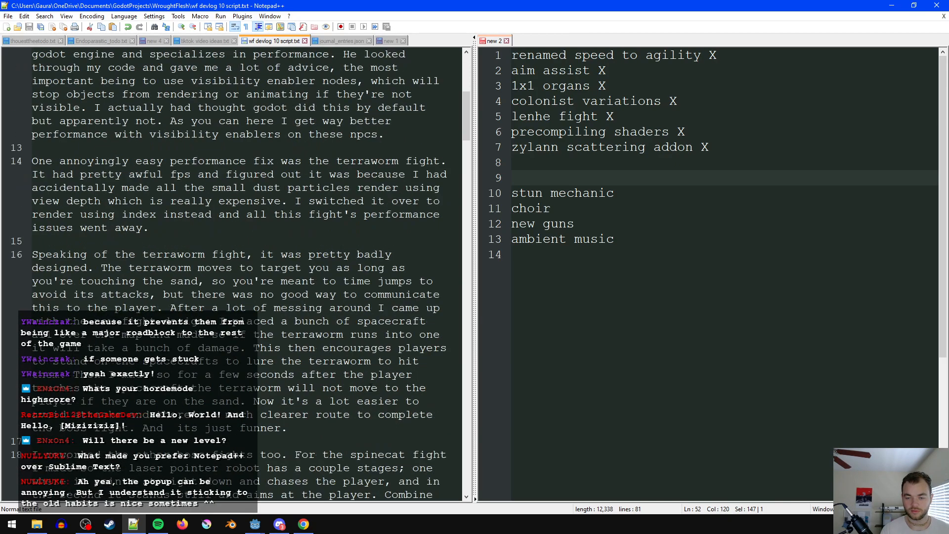
scroll(348, 388, down, 5)
- Search the script for "1x1" to locate the other mention of 1x1 organs
double_click(288, 282)
key(ctrl+f)
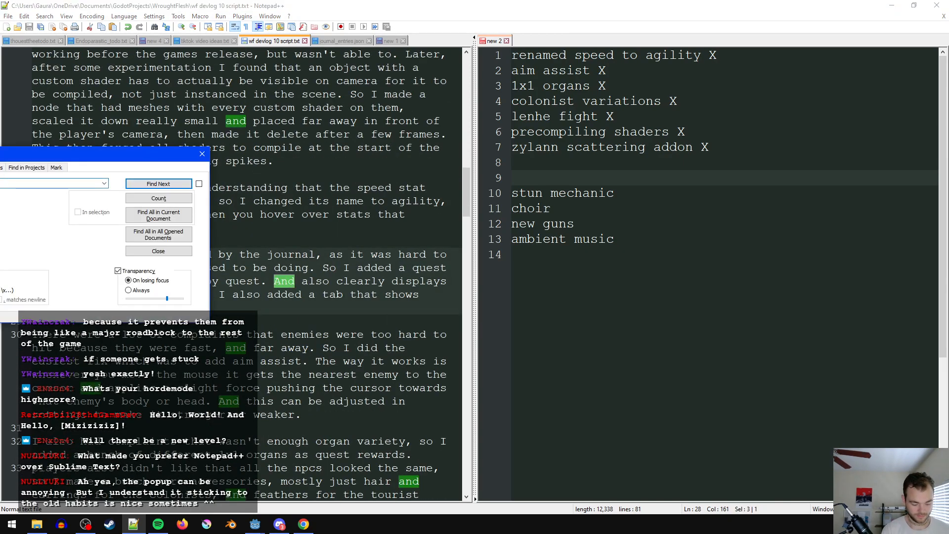
key(Return)
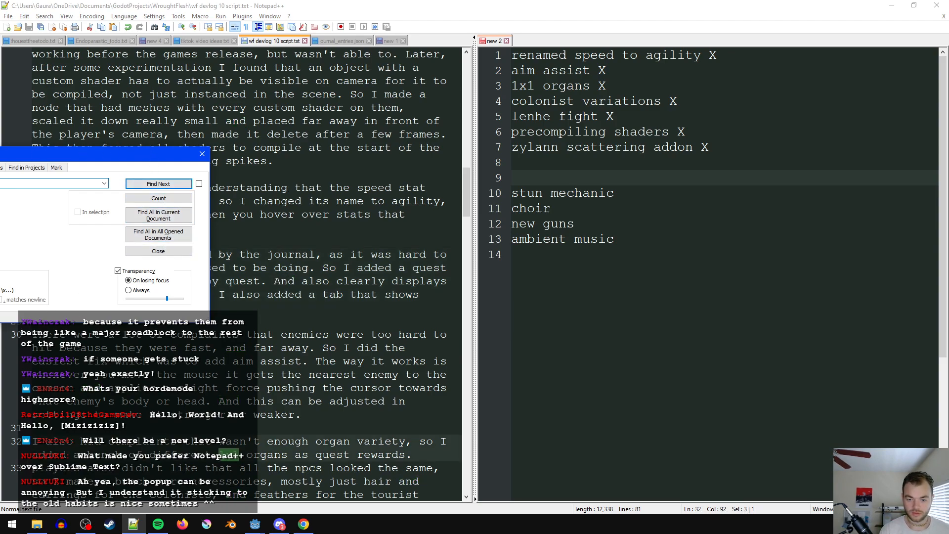
key(Escape)
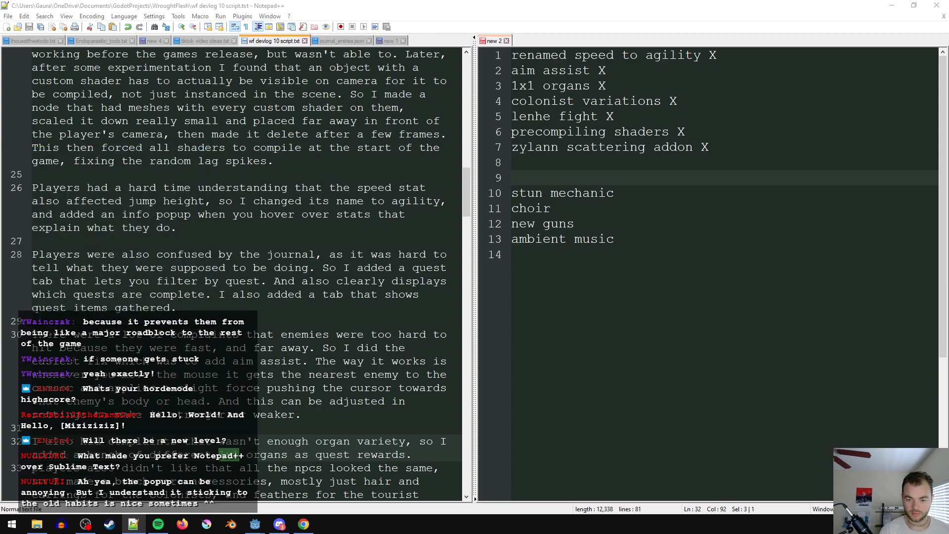
- Delete the organ variety complaints paragraph after the aim assist section, save the script, and find the next "1x1" mention
scroll(240, 274, down, 2)
click(419, 375)
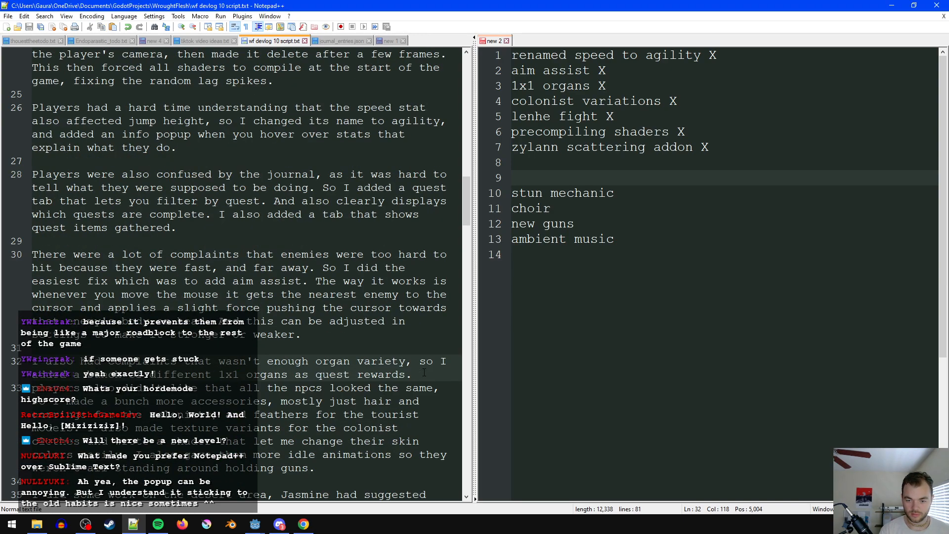
drag(424, 374, 19, 365)
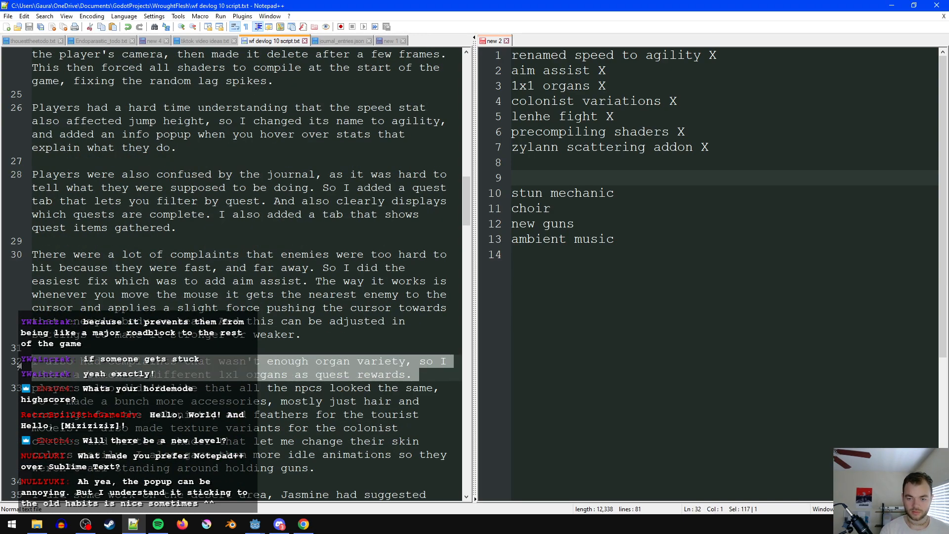
key(BackSpace)
key(BackSpace)
key(ctrl+s)
click(275, 295)
key(F3)
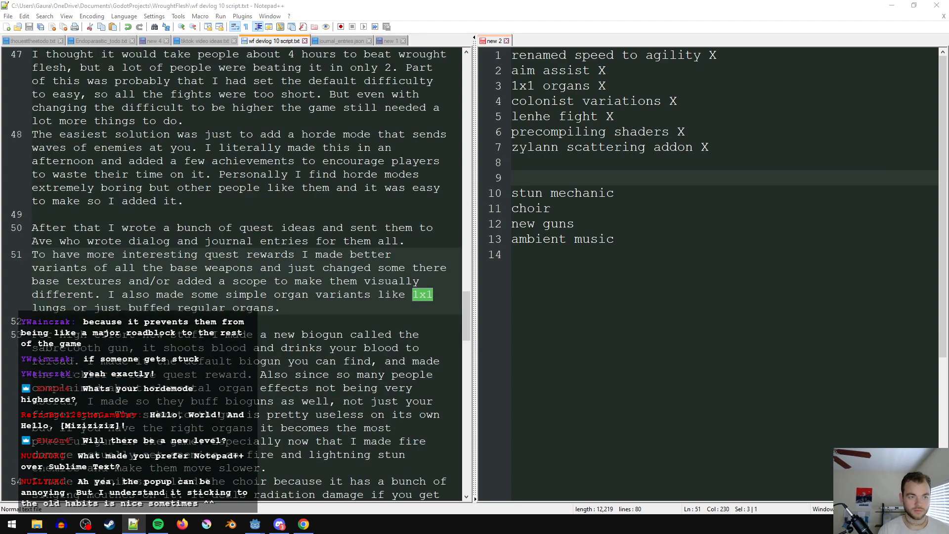
- Add "and intestines" after "1x1 lungs" in the organ variants sentence, and save the script
click(361, 317)
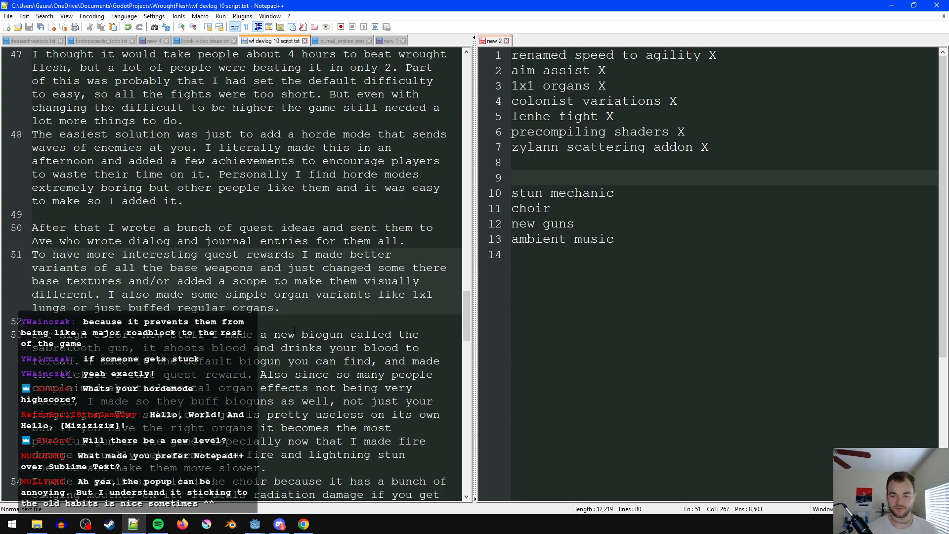
click(74, 308)
text(and intestin)
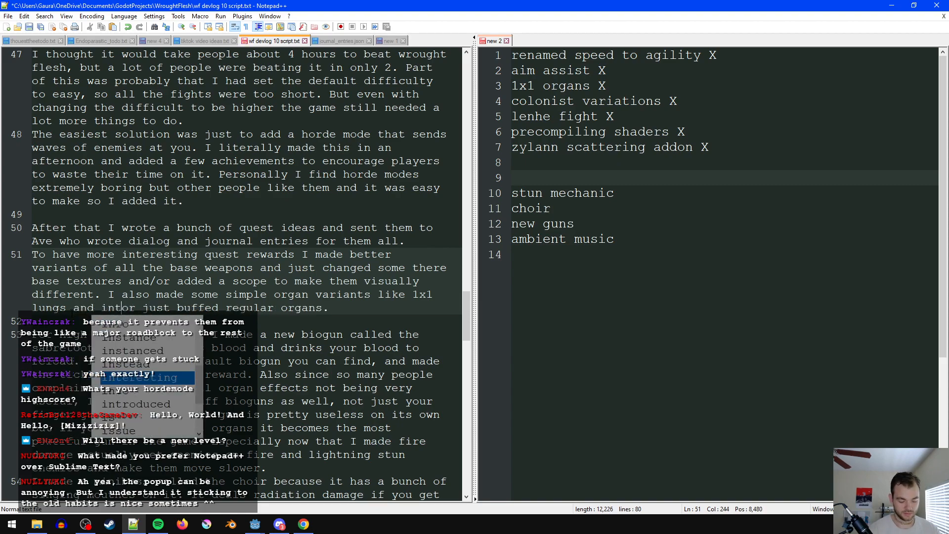
text(es)
key(ctrl+s)
key(Down)
- Remove "stun mechanic", "new guns" and the extra blank line from the checklist of remaining topics
scroll(236, 275, down, 3)
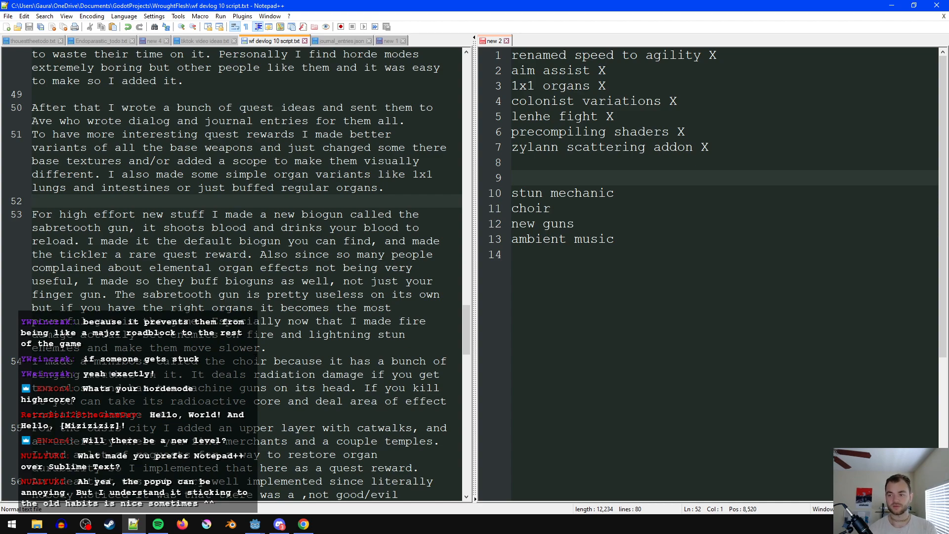
drag(661, 195, 508, 193)
key(BackSpace)
drag(588, 225, 509, 223)
key(BackSpace)
key(BackSpace)
click(600, 191)
key(BackSpace)
key(BackSpace)
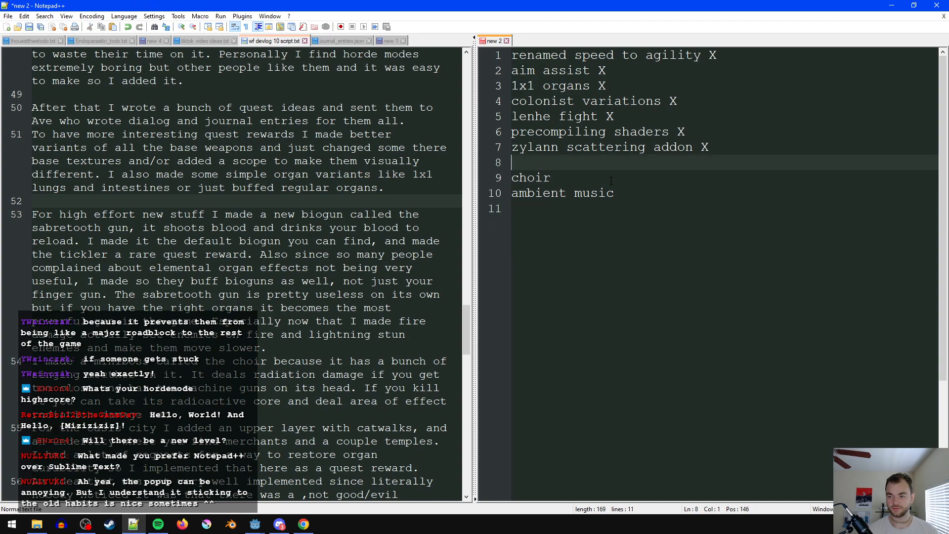
click(641, 173)
- Insert a blank line before the choir miniboss paragraph, and delete "choir" and all the X-marked items from the checklist
click(301, 349)
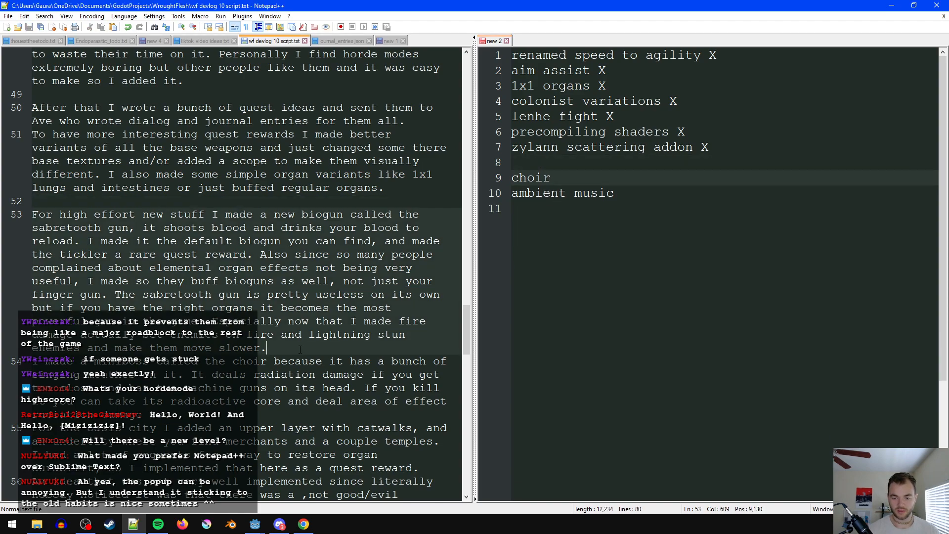
key(Return)
click(577, 173)
key(BackSpace)
key(BackSpace)
key(BackSpace)
key(BackSpace)
key(BackSpace)
key(BackSpace)
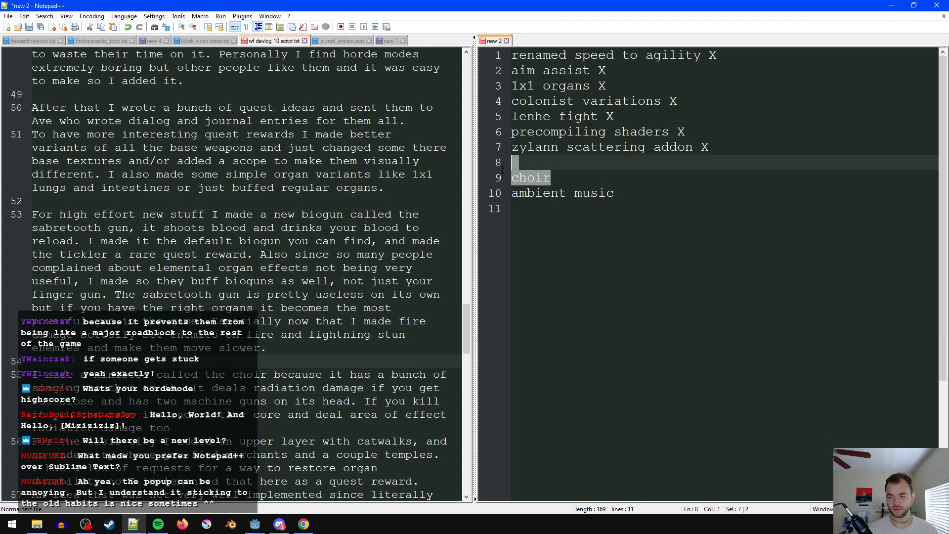
key(ctrl+shift+Home)
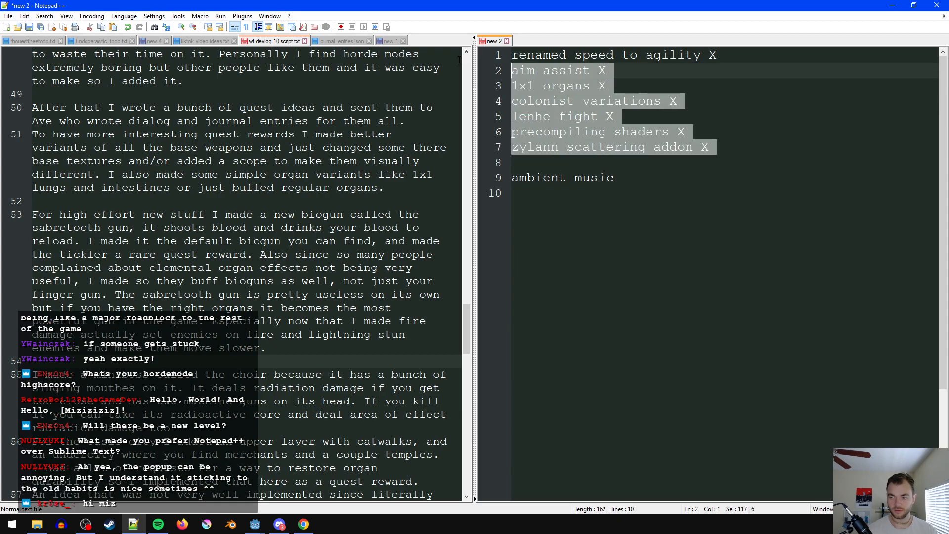
key(BackSpace)
click(307, 360)
scroll(296, 366, down, 3)
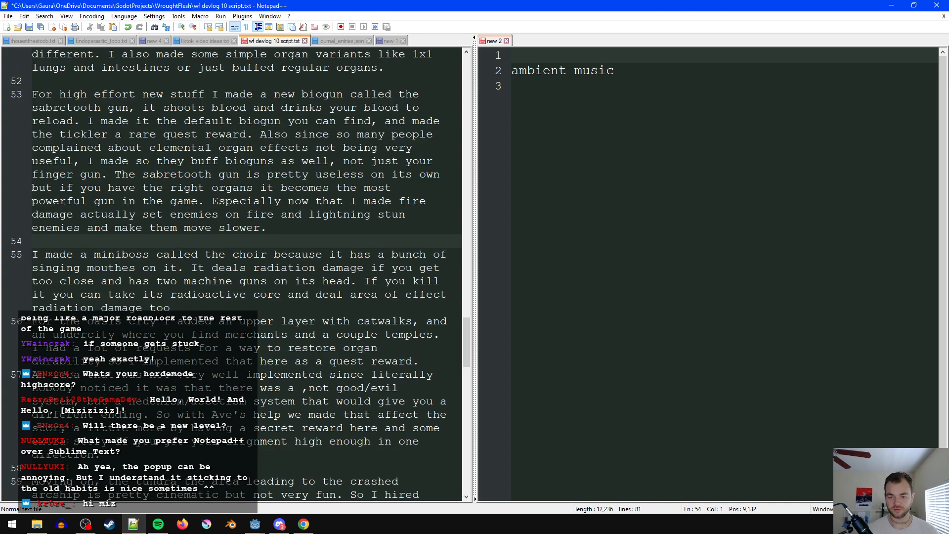
- Replace "too" at the end of the choir paragraph with "wherever you go.", add a blank line below it, and save
click(260, 295)
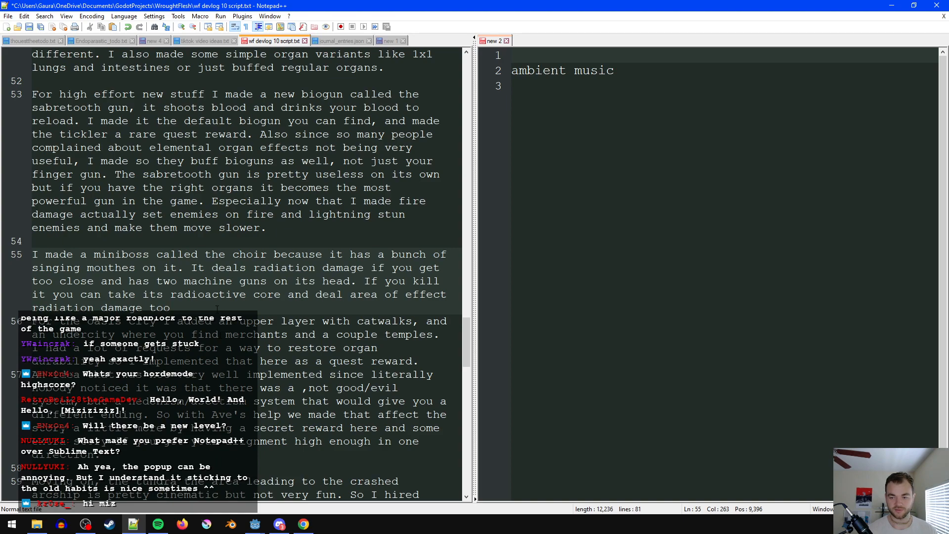
key(ctrl+shift+Left)
key(shift+Left)
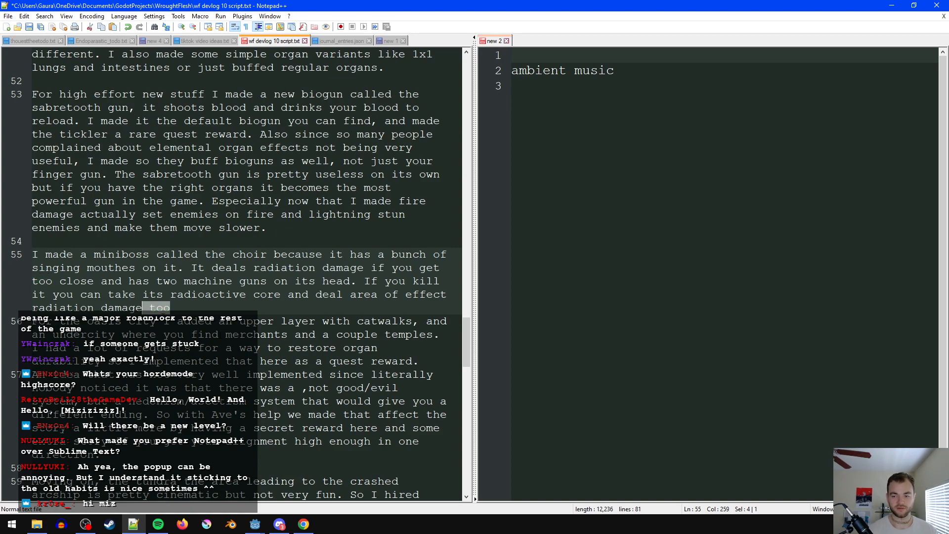
key(BackSpace)
text(wher)
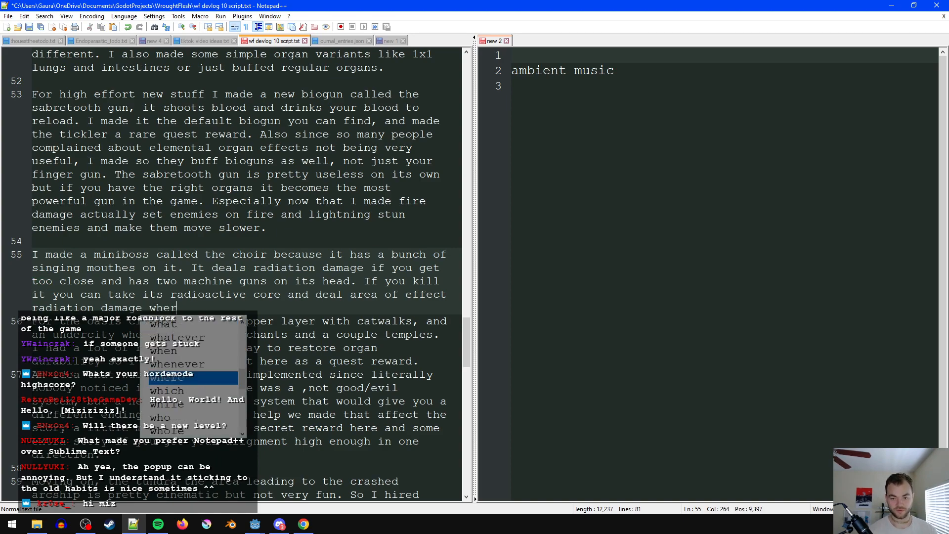
text(ever you go.)
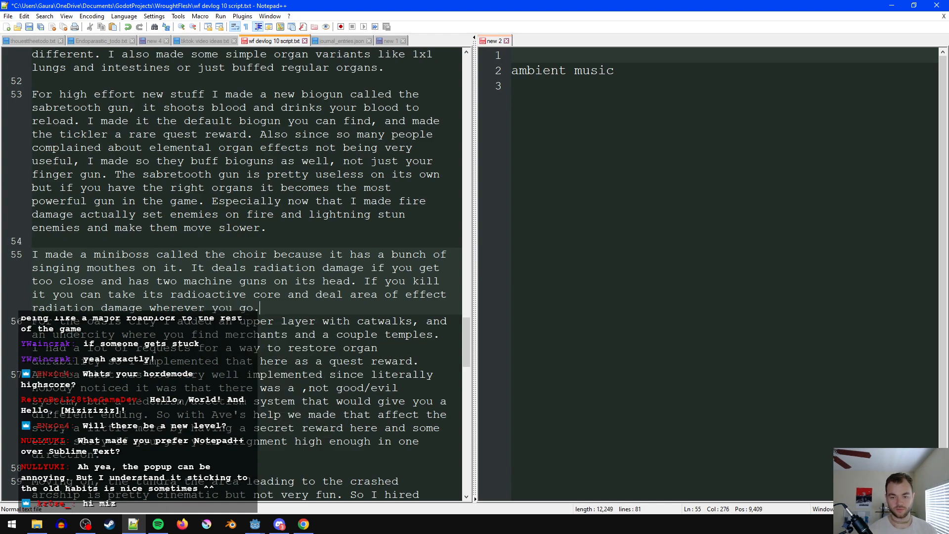
key(Return)
click(295, 295)
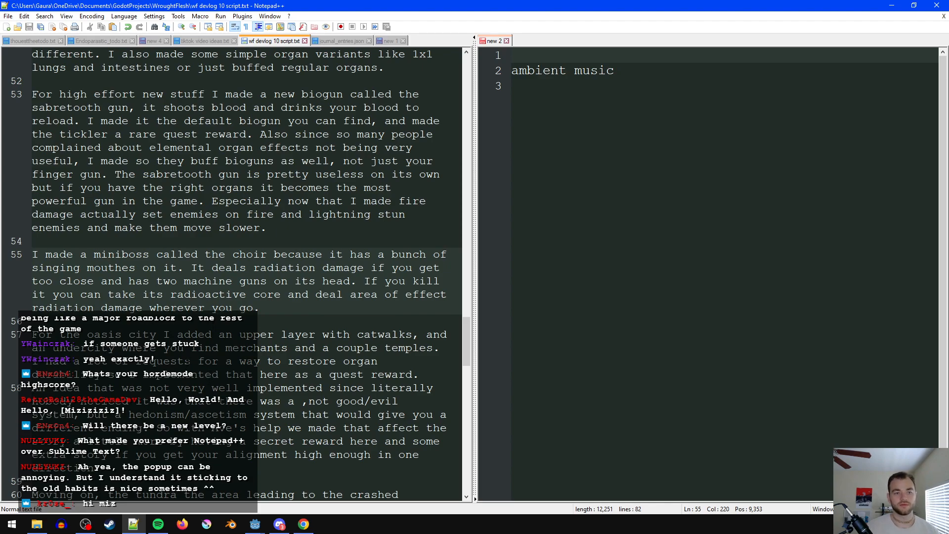
- Move the oasis city sentence about catwalks and the undercity to its own paragraph above "The old oasis design"
scroll(294, 295, down, 2)
click(135, 295)
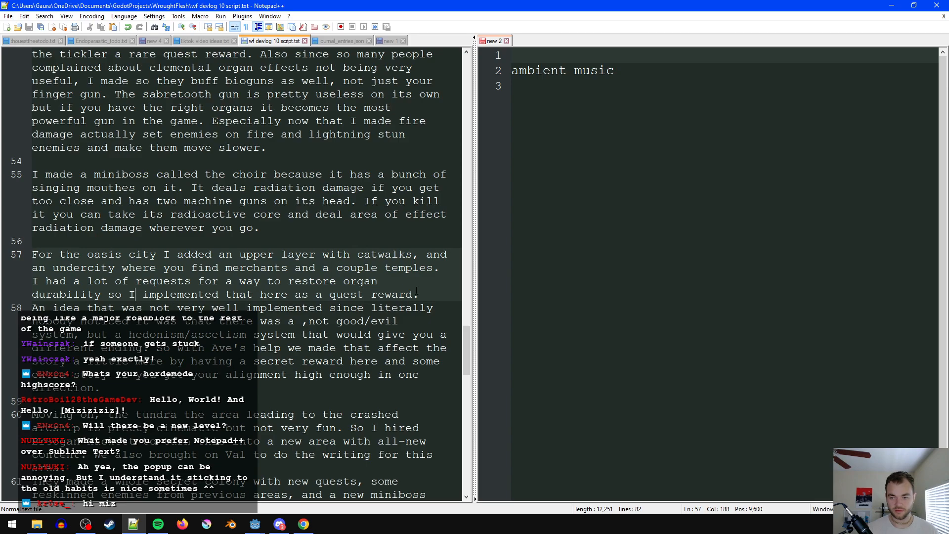
drag(445, 267, 32, 254)
key(ctrl+c)
key(BackSpace)
scroll(358, 314, up, 11)
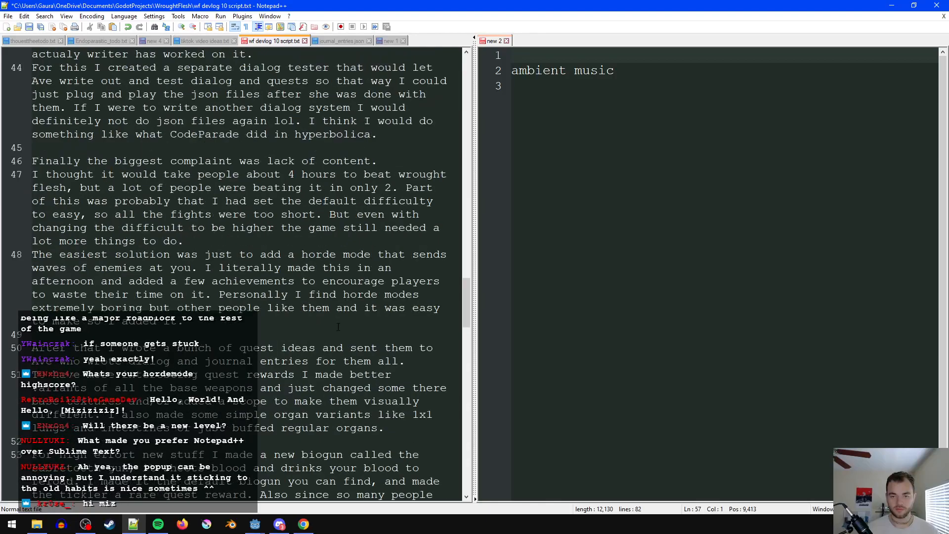
scroll(335, 332, up, 6)
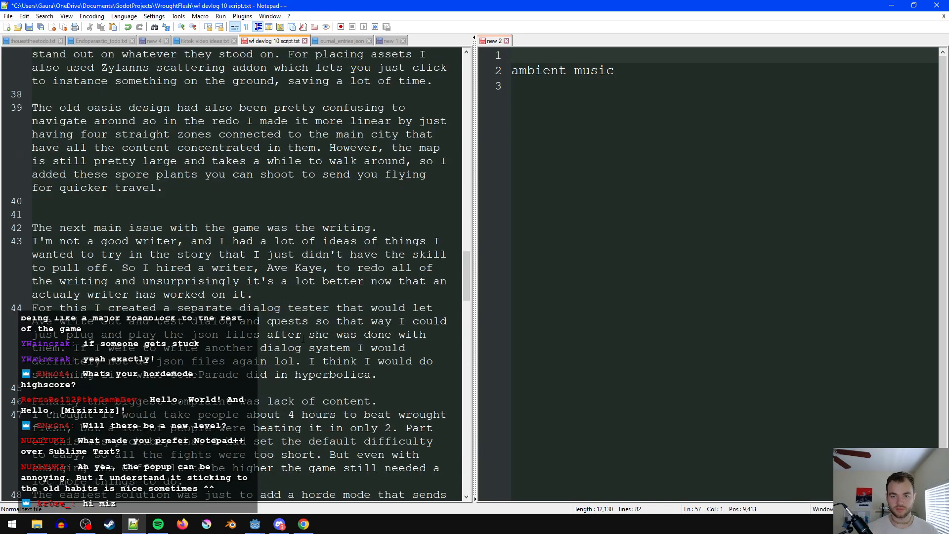
scroll(193, 212, up, 3)
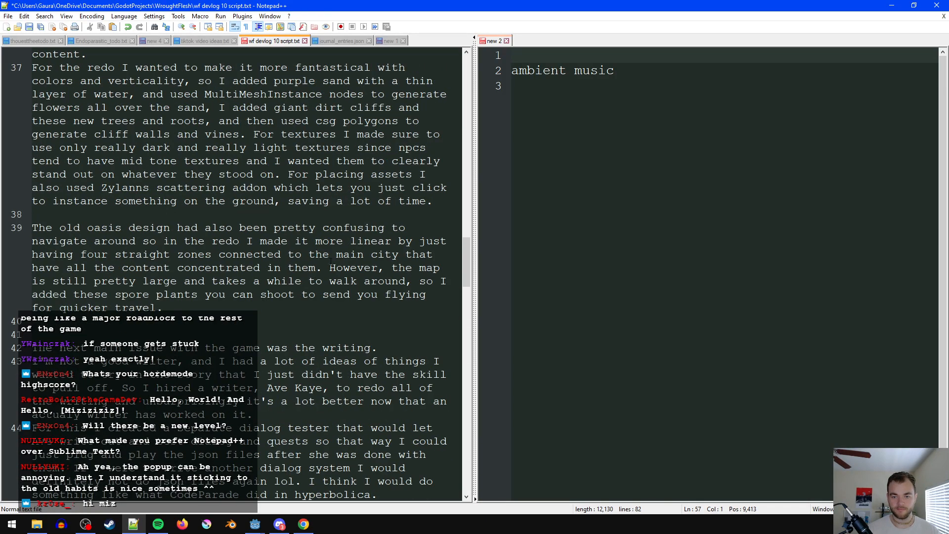
click(283, 218)
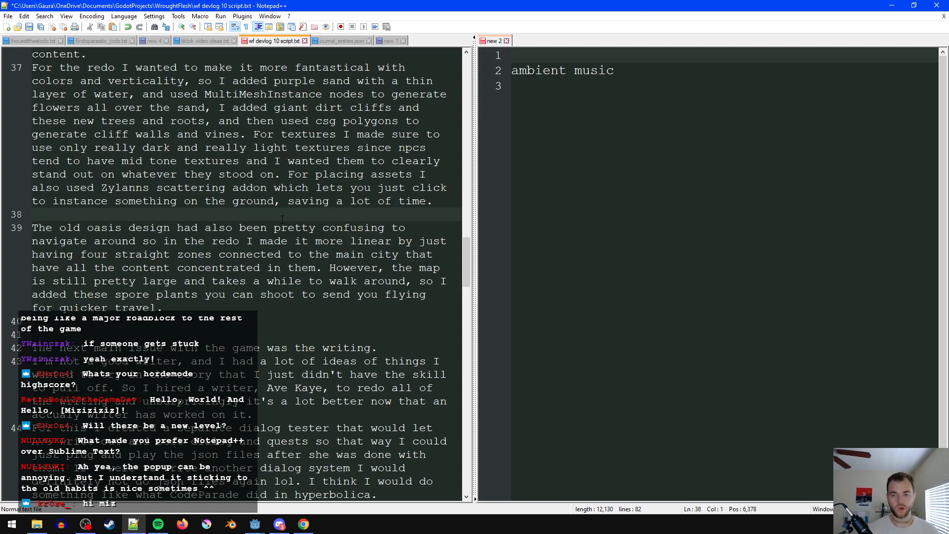
key(Return)
key(Return)
key(Up)
key(ctrl+v)
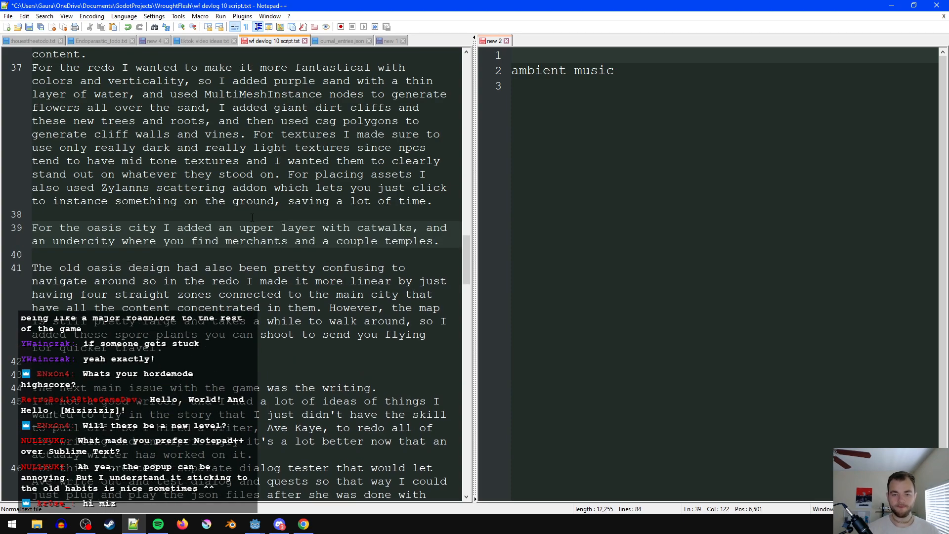
- Reword the moved oasis city sentence to say "I put it on a plateau and added an upper layer"
click(264, 228)
click(165, 228)
text(I)
key(Escape)
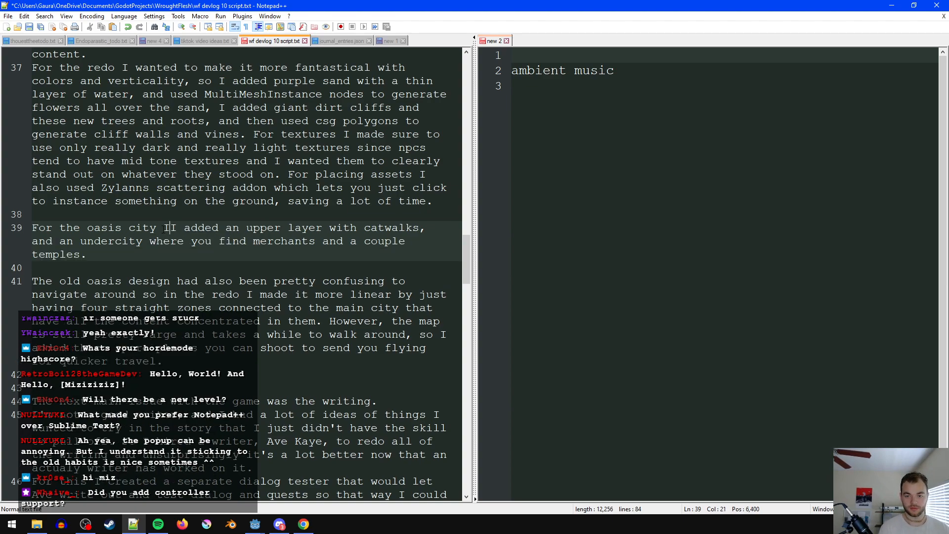
text(put it on a)
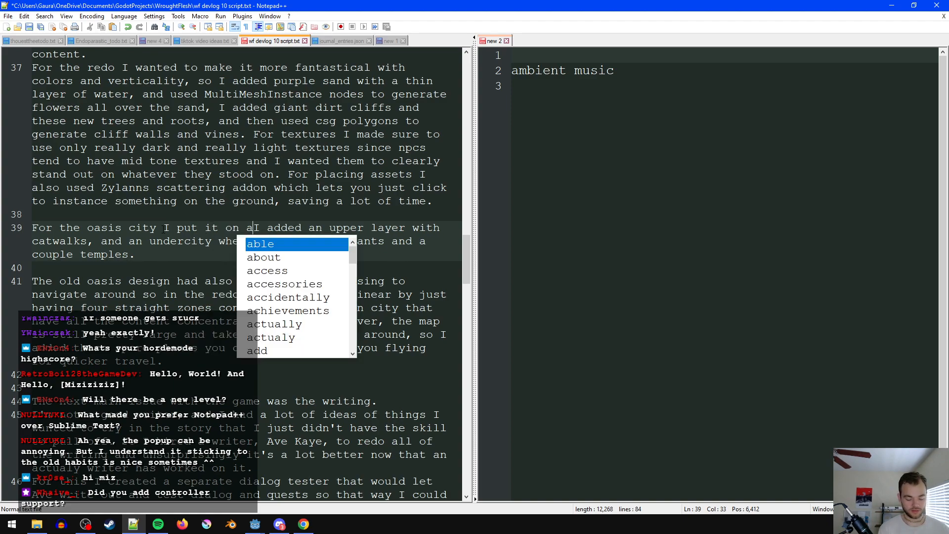
text( plateau and)
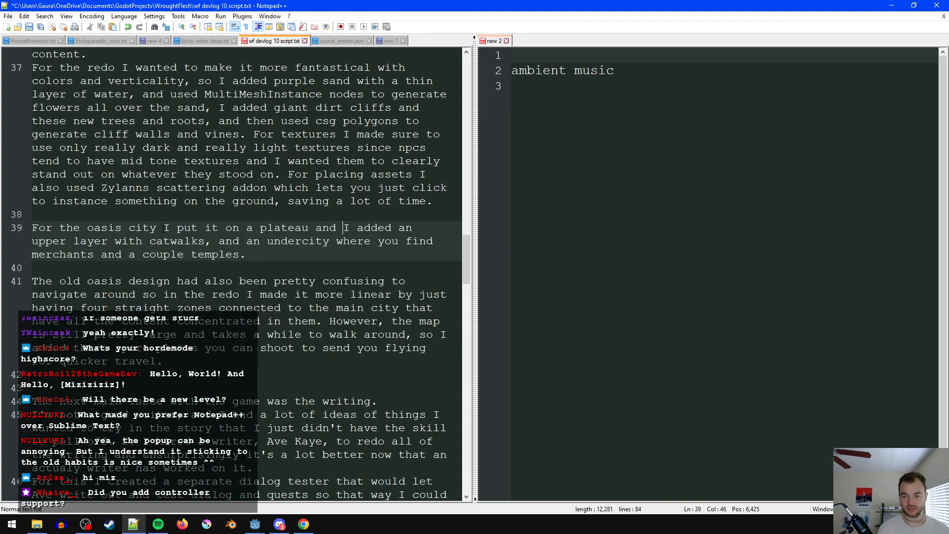
key(shift+Right)
key(shift+Right)
text(\)
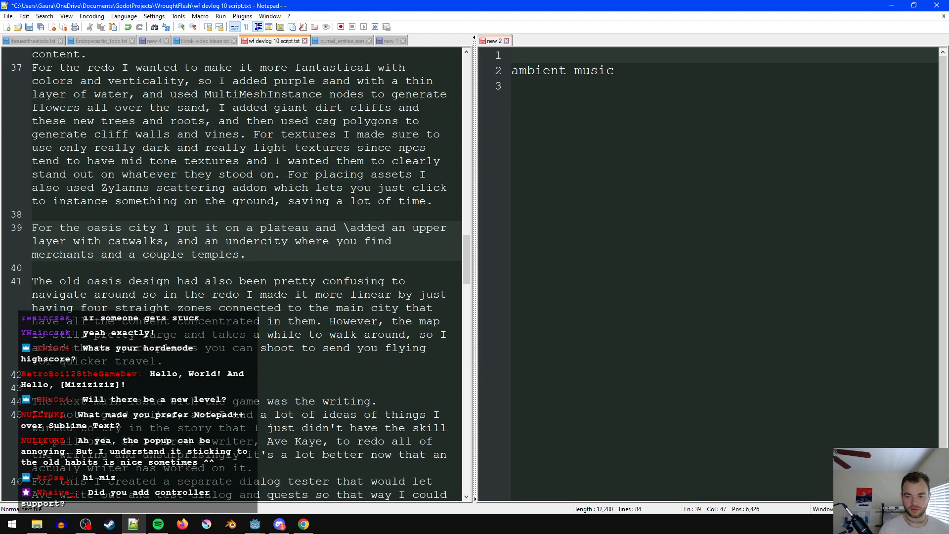
key(BackSpace)
- Insert "can" before "find merchants" in the oasis city sentence, and save the script
click(283, 253)
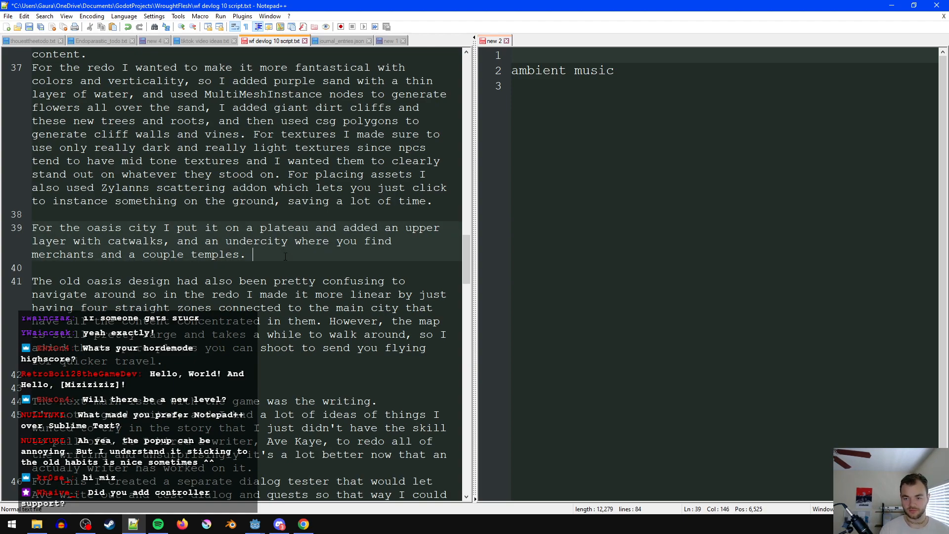
click(361, 242)
text(can)
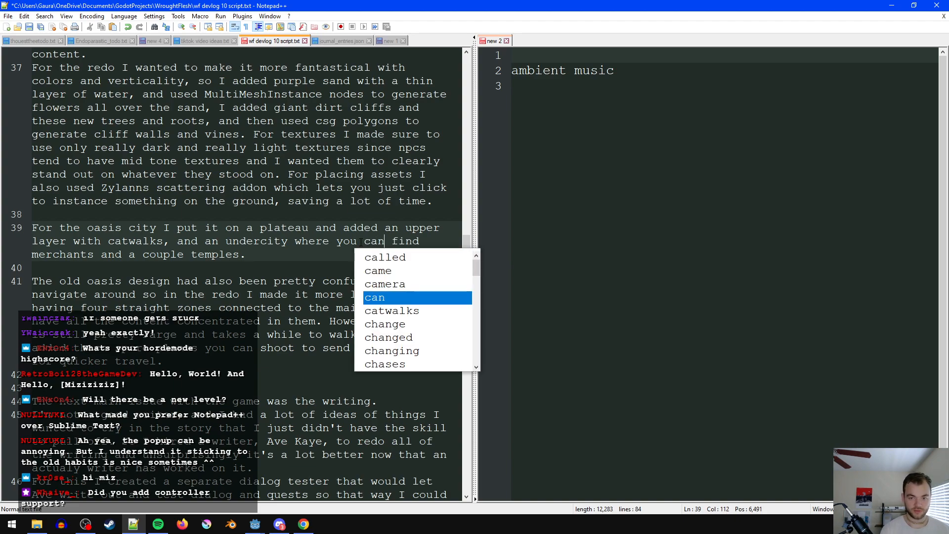
key(End)
key(ctrl+s)
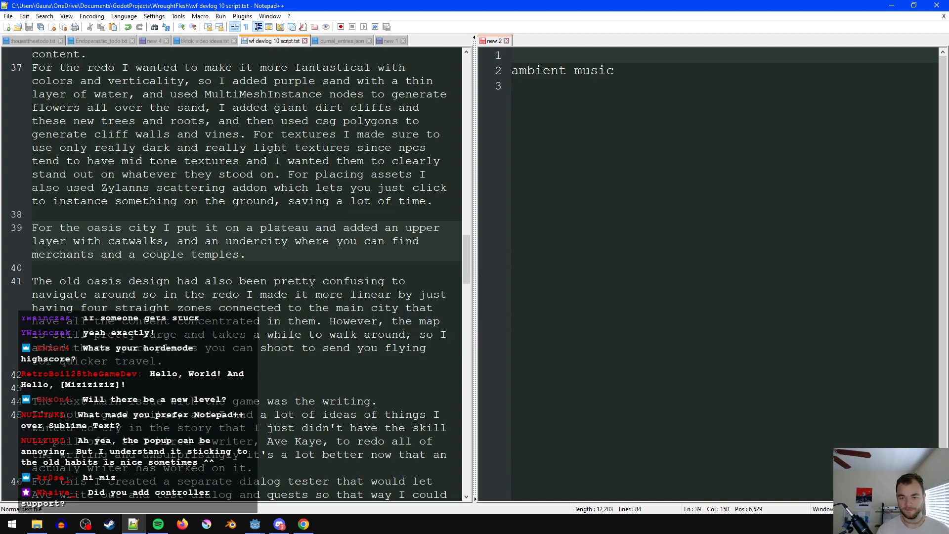
- Read through the script from the oasis paragraphs down to the choir miniboss and organ durability paragraphs
scroll(183, 283, down, 9)
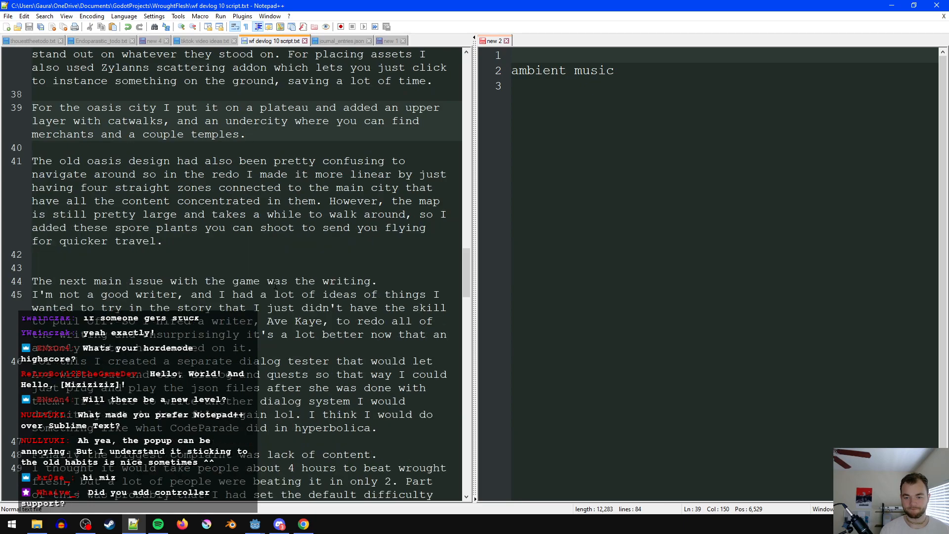
click(169, 215)
scroll(170, 212, down, 4)
click(173, 228)
scroll(175, 233, down, 2)
drag(184, 254, 184, 255)
scroll(184, 255, up, 1)
click(214, 263)
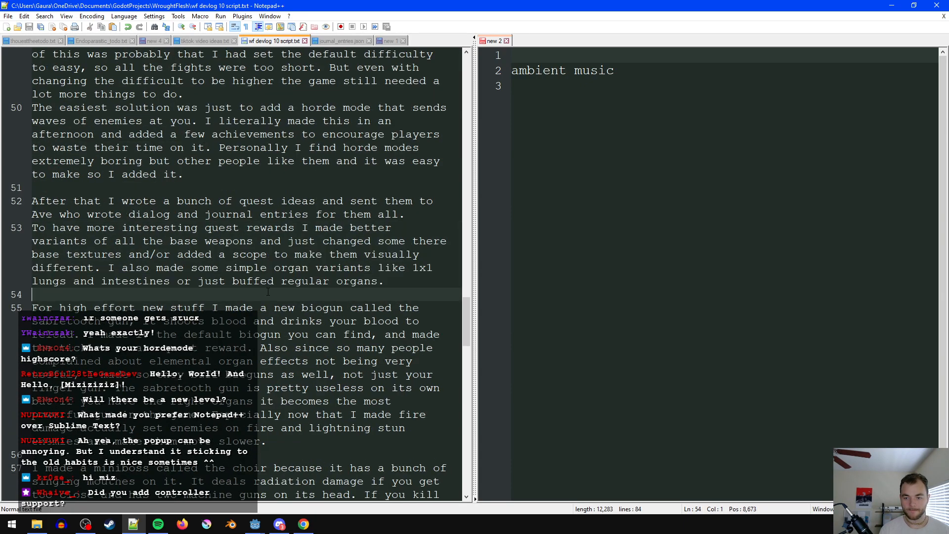
scroll(317, 362, down, 2)
click(318, 361)
scroll(318, 362, down, 2)
scroll(318, 362, down, 2)
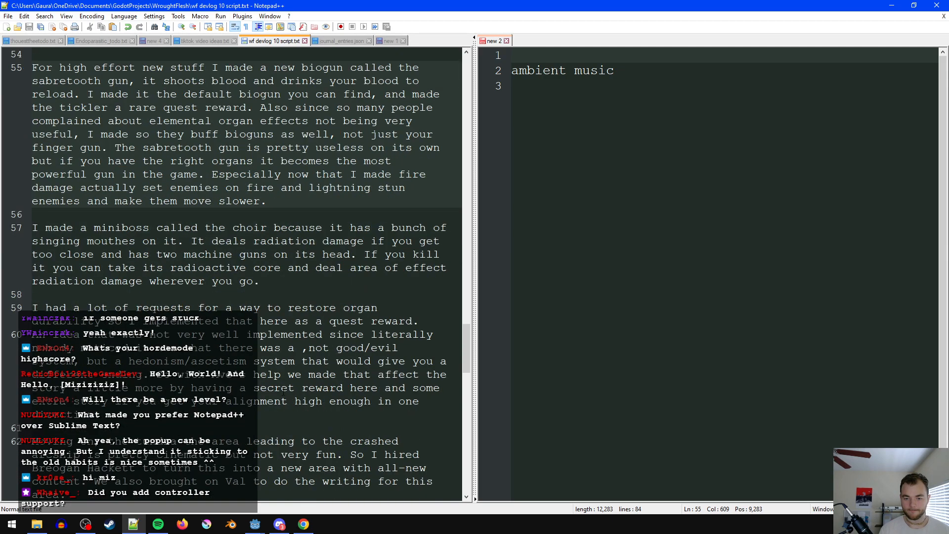
- Delete "here" from the sentence about restoring organ durability as a quest reward, and save
click(118, 299)
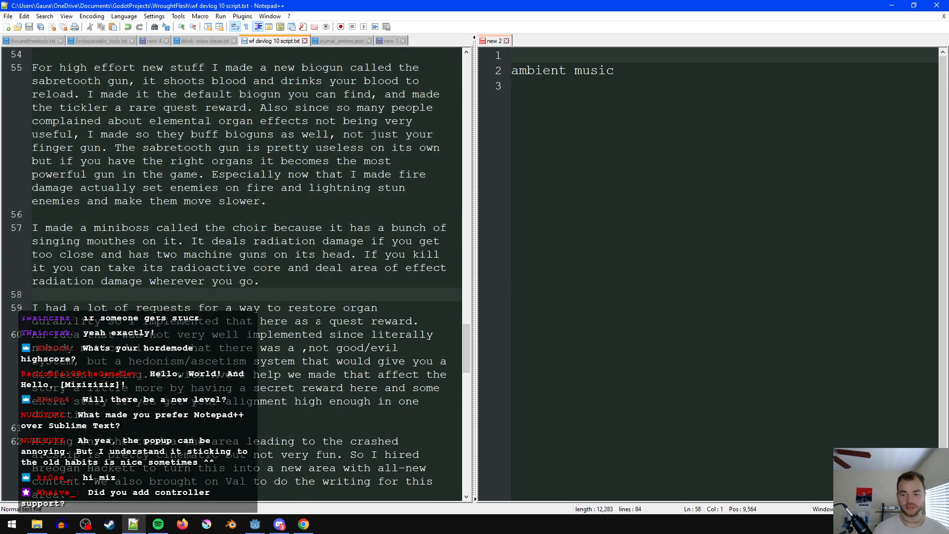
click(285, 322)
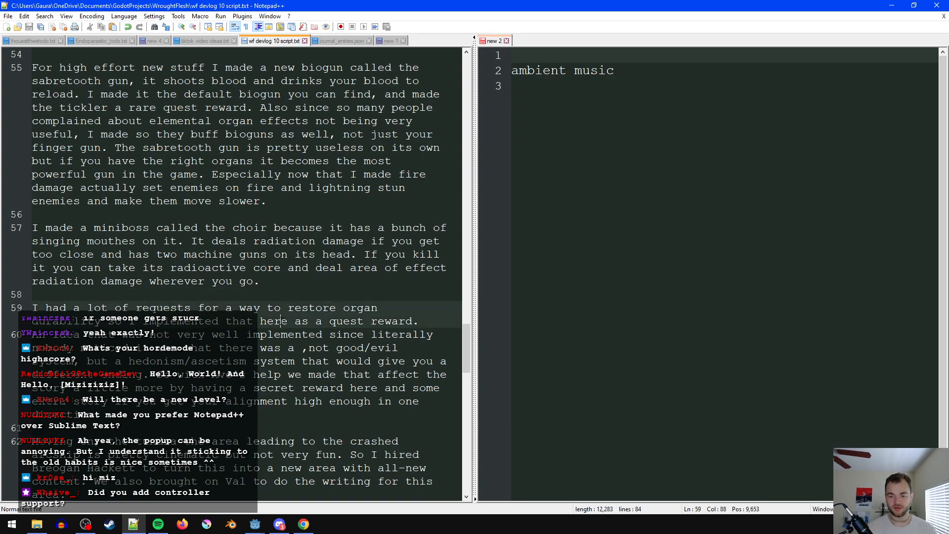
key(BackSpace)
key(BackSpace)
key(BackSpace)
key(BackSpace)
key(BackSpace)
click(180, 335)
key(ctrl+s)
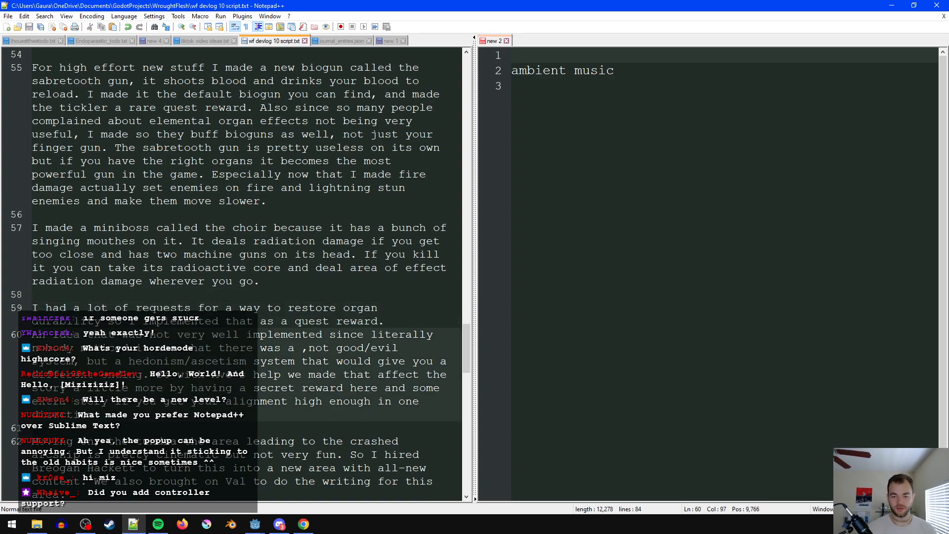
- Correct the comma spacing to "was a, not good/evil" in the alignment system sentence, and save
click(400, 321)
click(200, 404)
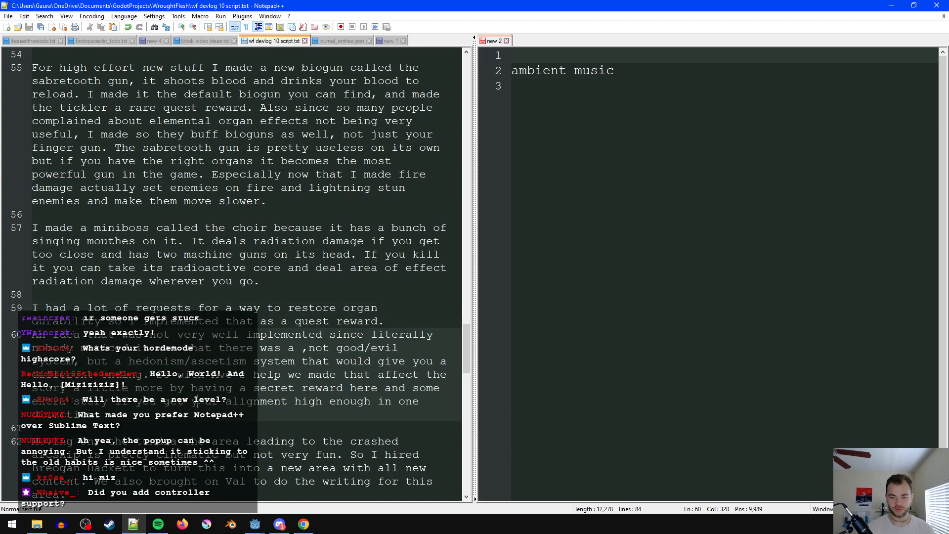
click(301, 351)
key(BackSpace)
click(302, 352)
click(305, 370)
key(ctrl+s)
- Add "based on your choices throughtout the game" after "different ending" in the hedonism/ascetism sentence, and save
click(199, 374)
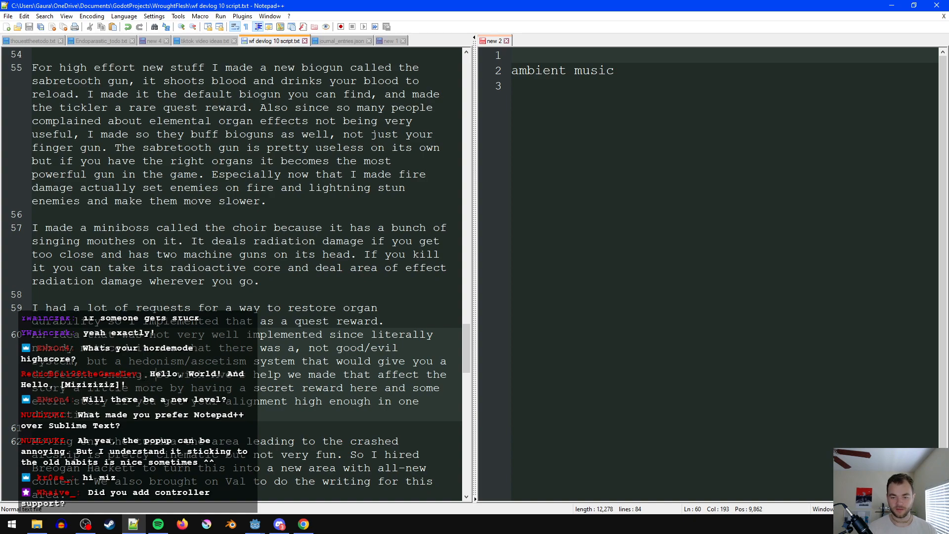
text(based on your choices throughtout the game.)
click(357, 388)
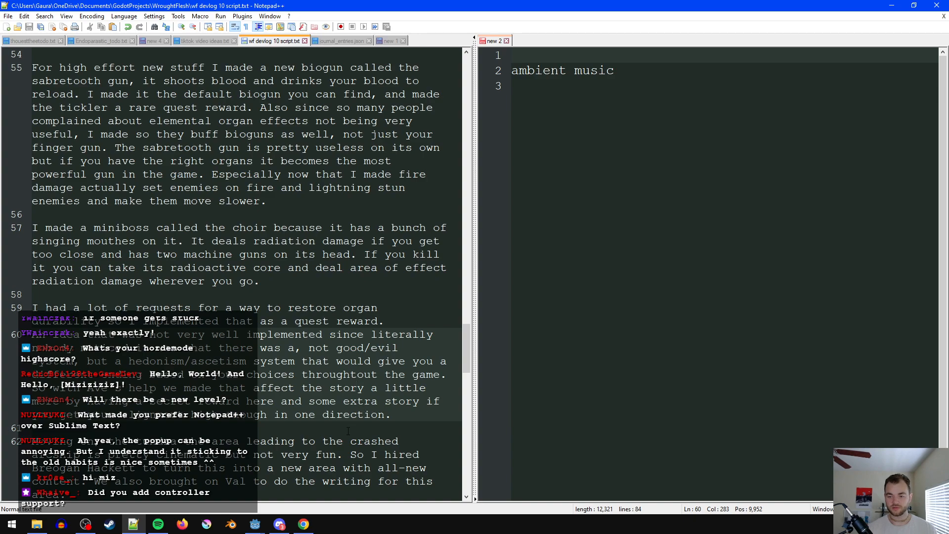
- Replace "here" after "secret reward" with "by the end of the oasis" in the alignment paragraph, and save
double_click(261, 402)
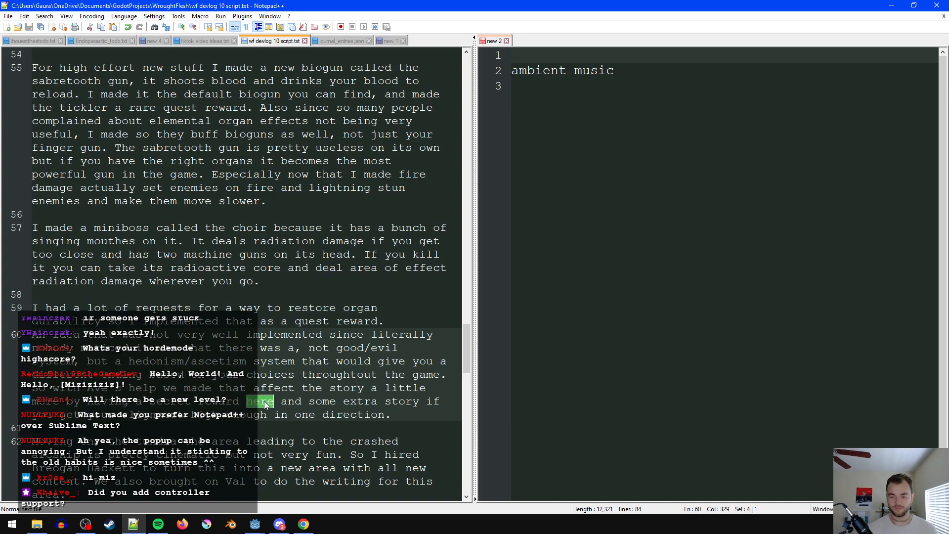
text(in the)
key(ctrl+BackSpace)
key(ctrl+BackSpace)
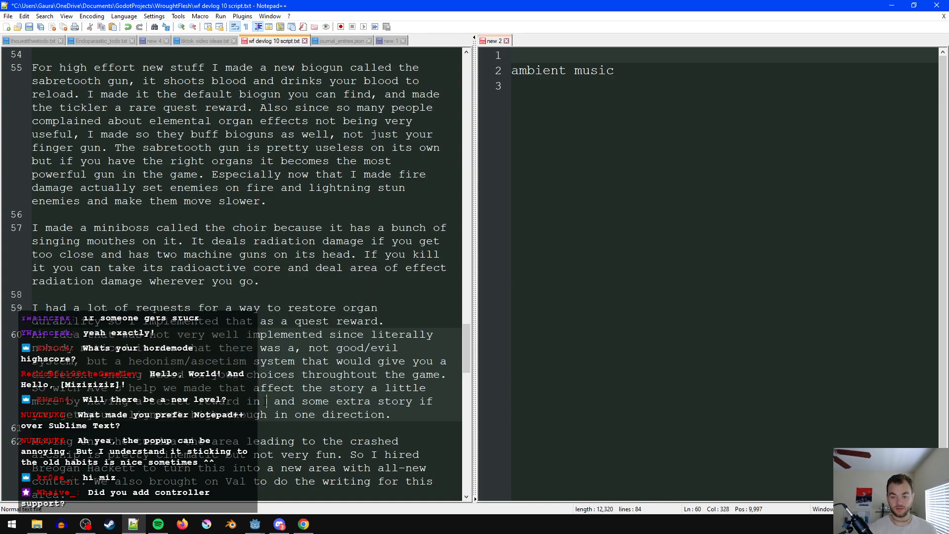
text(by the end of the oasis)
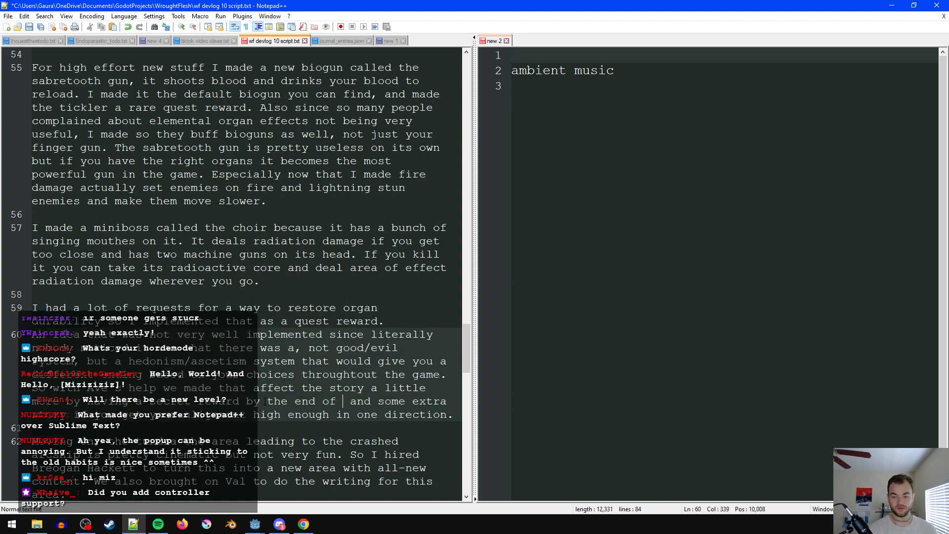
click(266, 426)
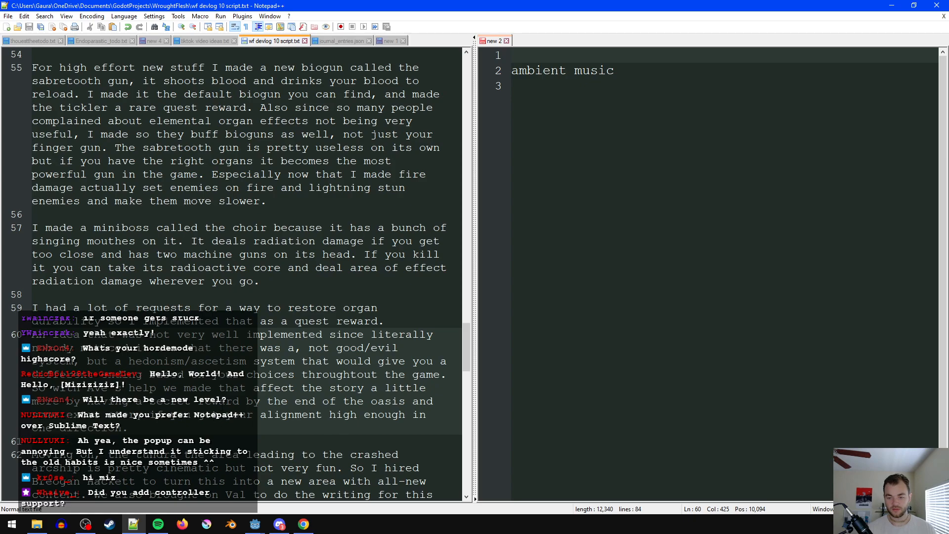
- Delete "by the end of the oasis" from the secret reward sentence, and save
drag(253, 401, 414, 401)
key(BackSpace)
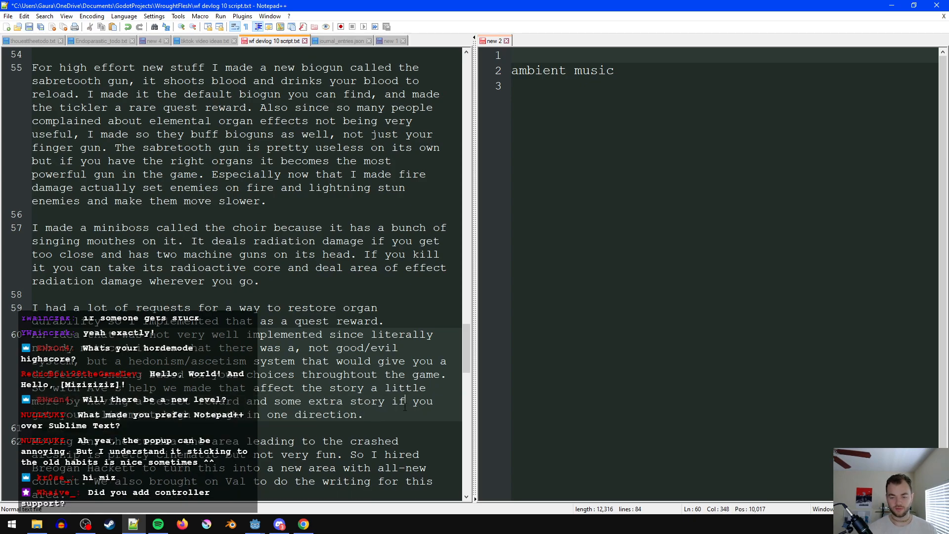
scroll(406, 410, down, 2)
click(385, 350)
- Delete the tundra and secret colony paragraphs above the Jazz Mickle music paragraph, including the leftover blank line, and save
scroll(366, 381, down, 1)
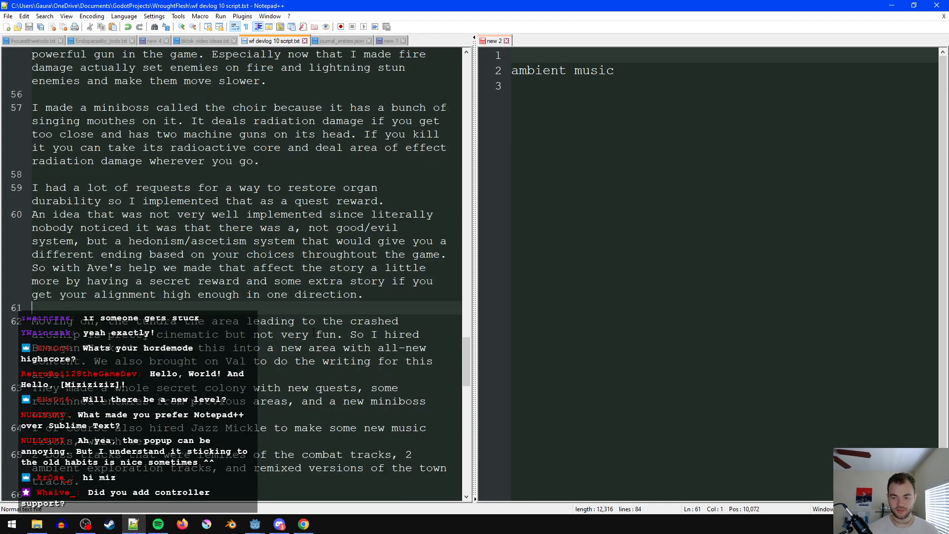
scroll(241, 274, down, 1)
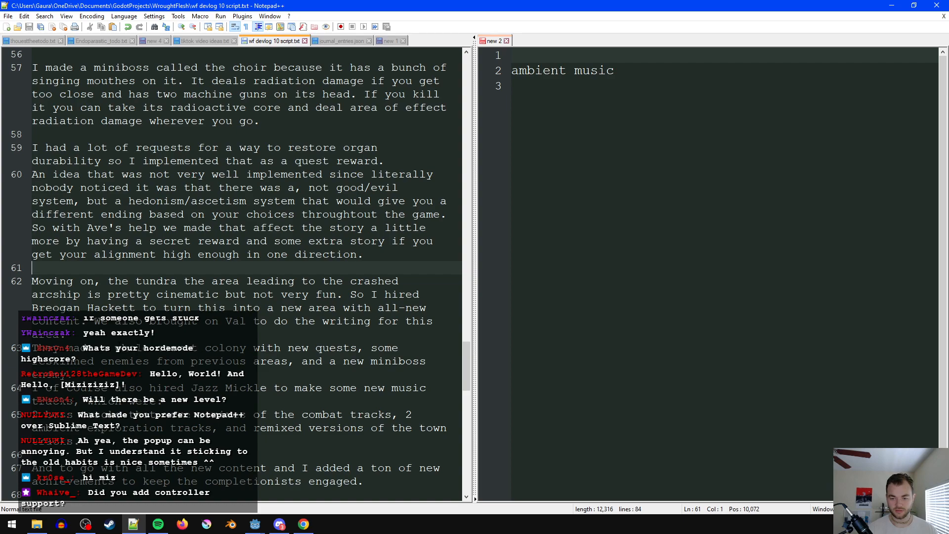
scroll(240, 274, down, 1)
drag(338, 335, 18, 245)
key(BackSpace)
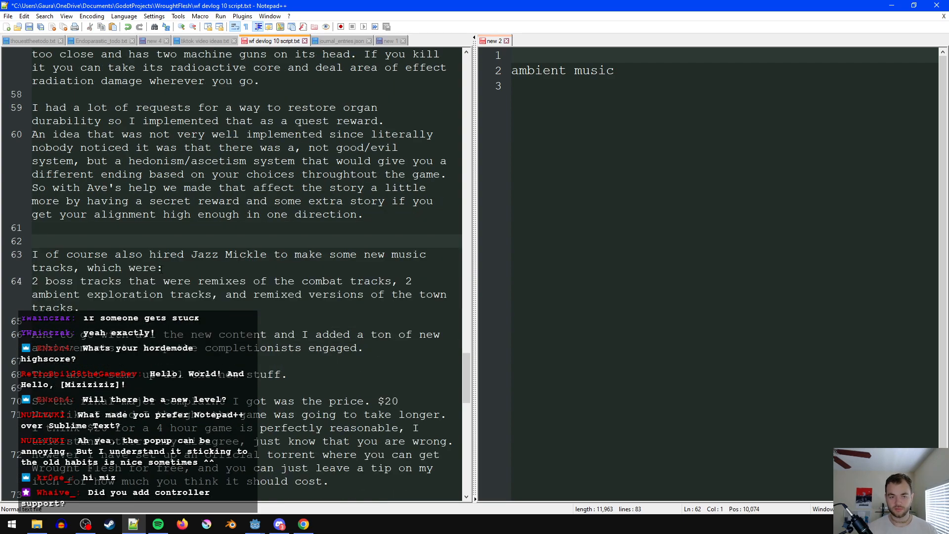
key(BackSpace)
click(212, 268)
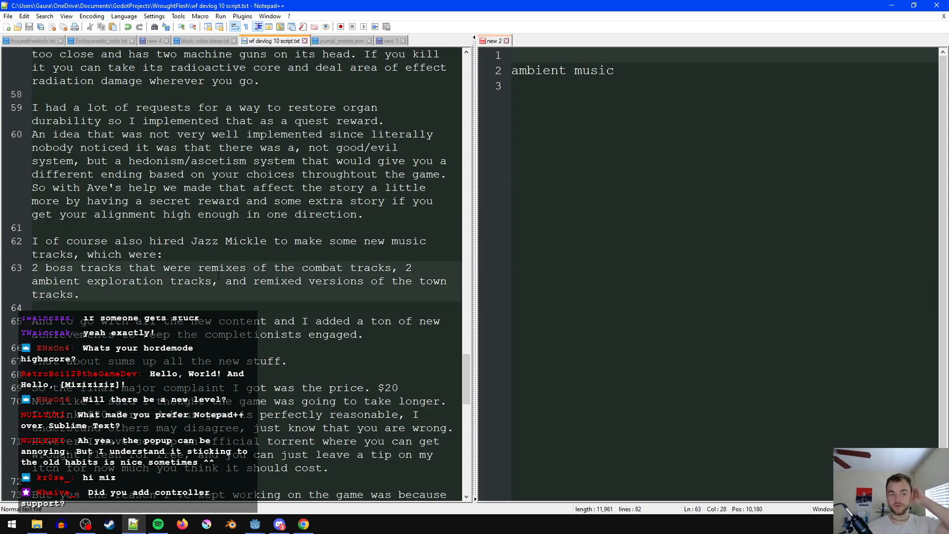
click(221, 229)
click(225, 296)
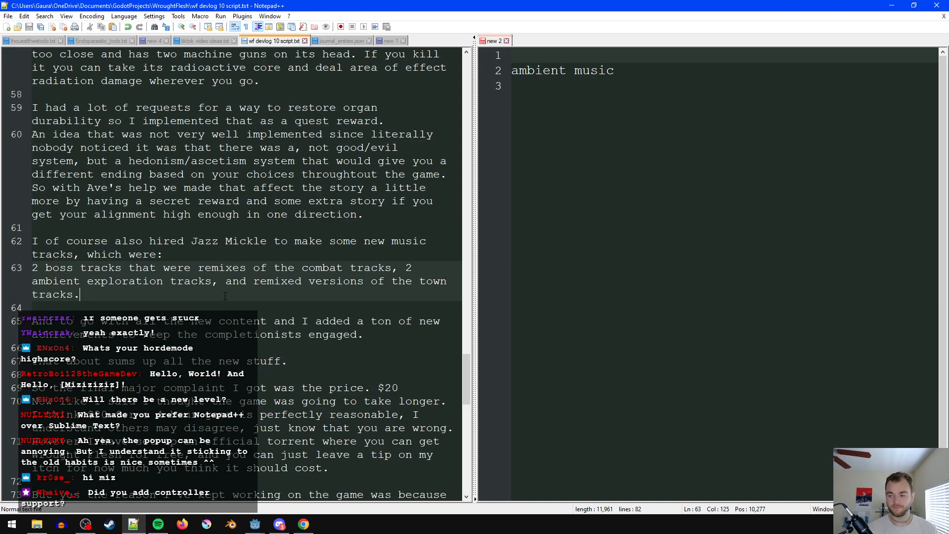
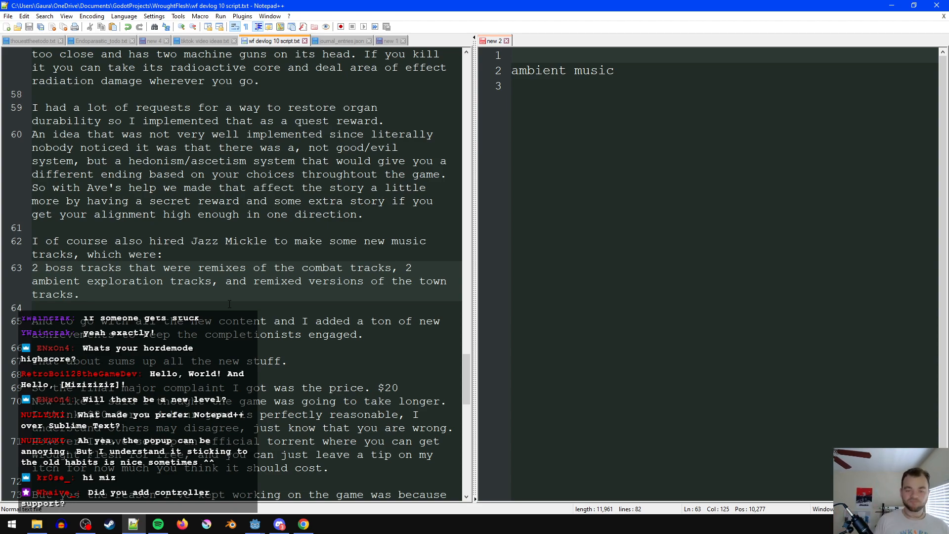
- Add the note "mention tundra area" on the line below "ambient music" in the notes document
click(671, 117)
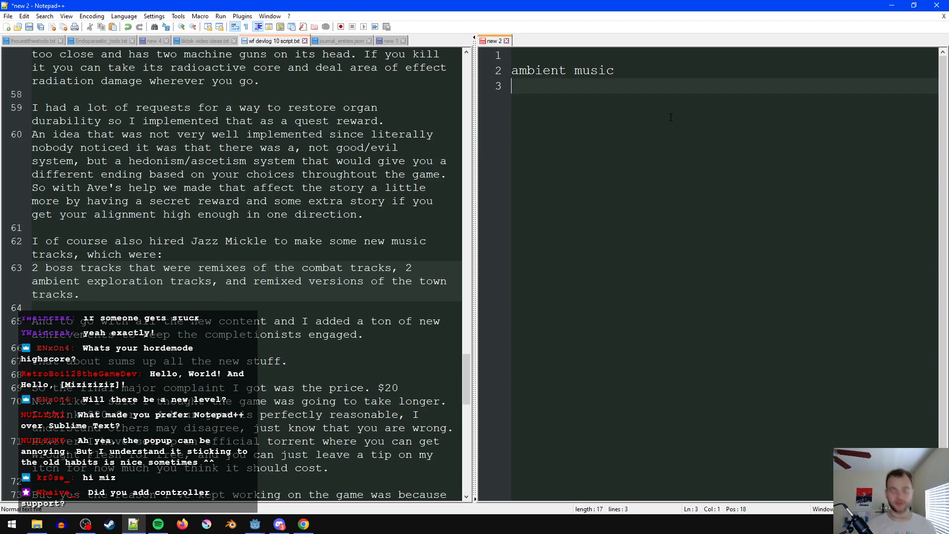
text(mention tu)
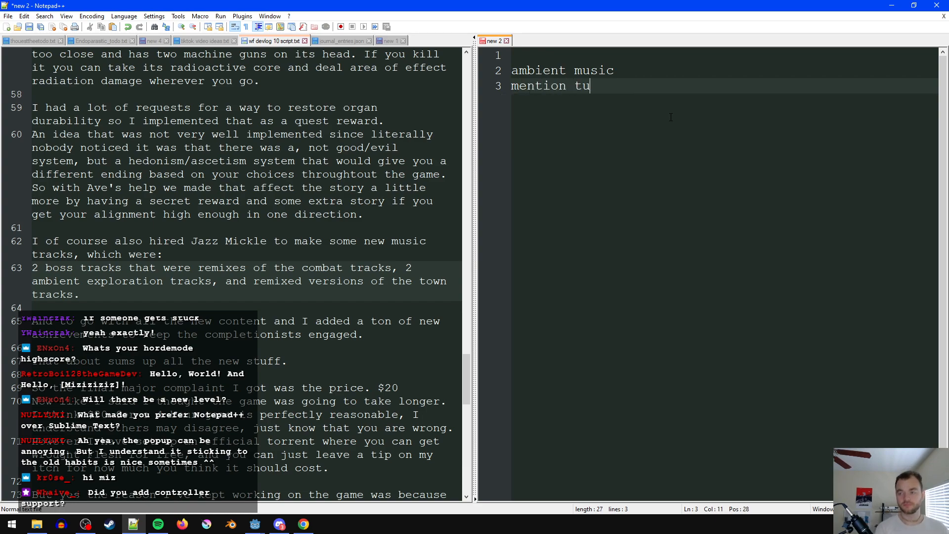
text(ndra area)
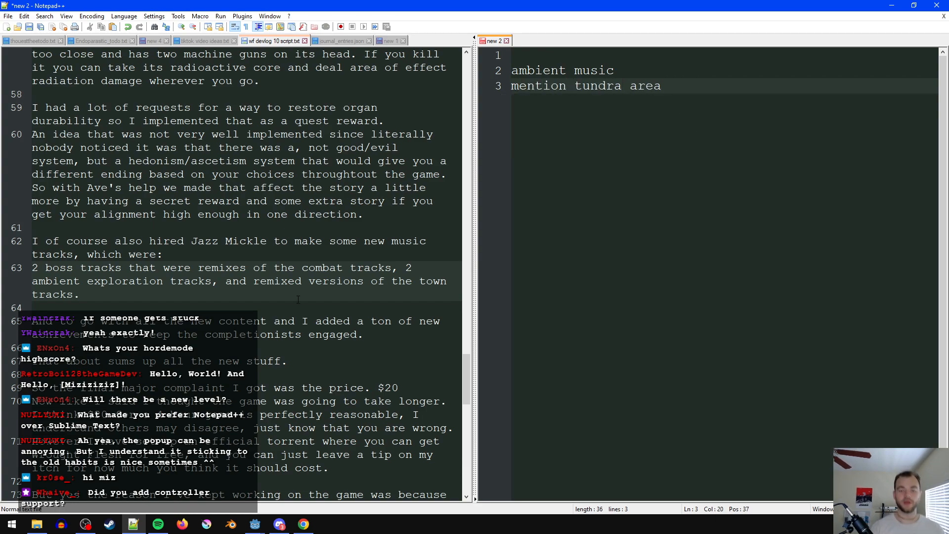
- Drop the remixed town tracks from the script's music list so it ends "and 2 ambient exploration tracks.", and save the script
click(271, 254)
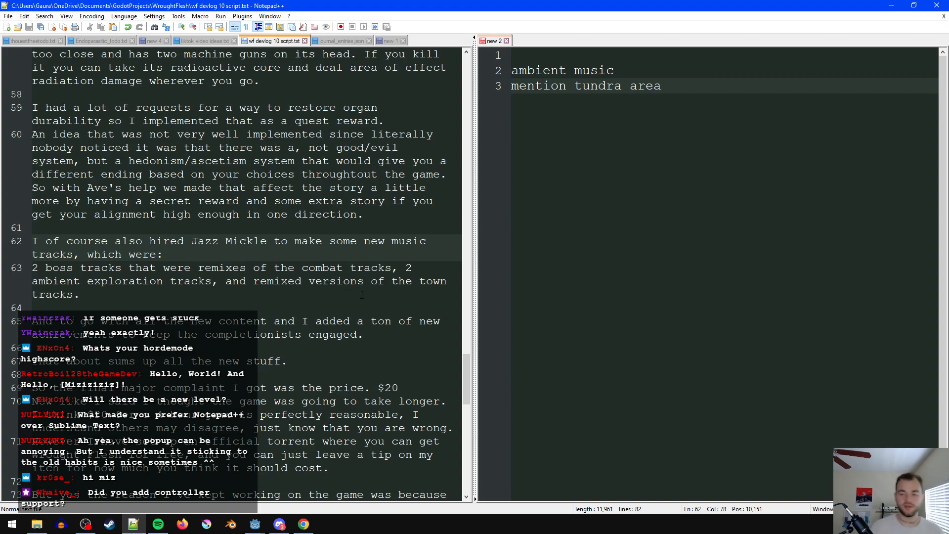
drag(265, 298, 212, 283)
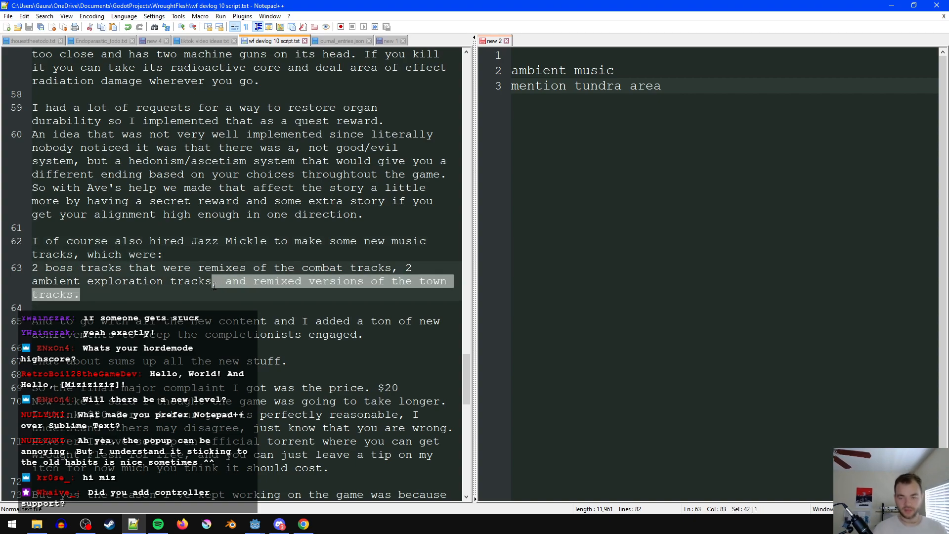
text(.)
click(403, 268)
text(and)
click(369, 290)
key(ctrl+s)
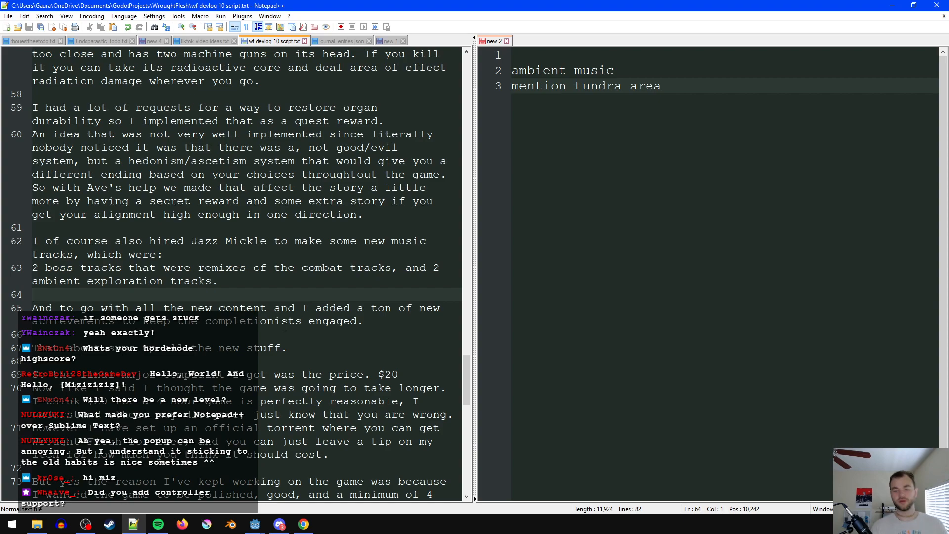
- Delete the "ambient music" line from the notes document
click(377, 336)
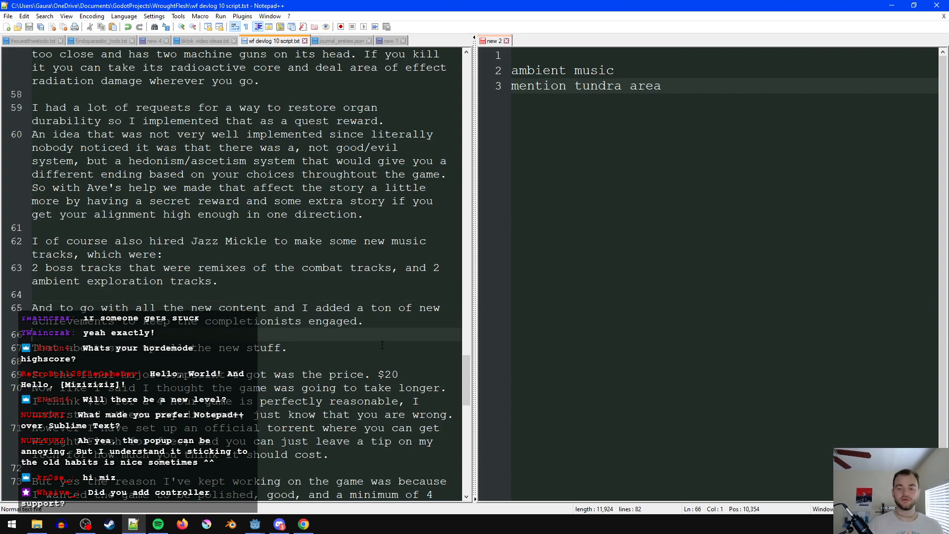
scroll(371, 310, down, 1)
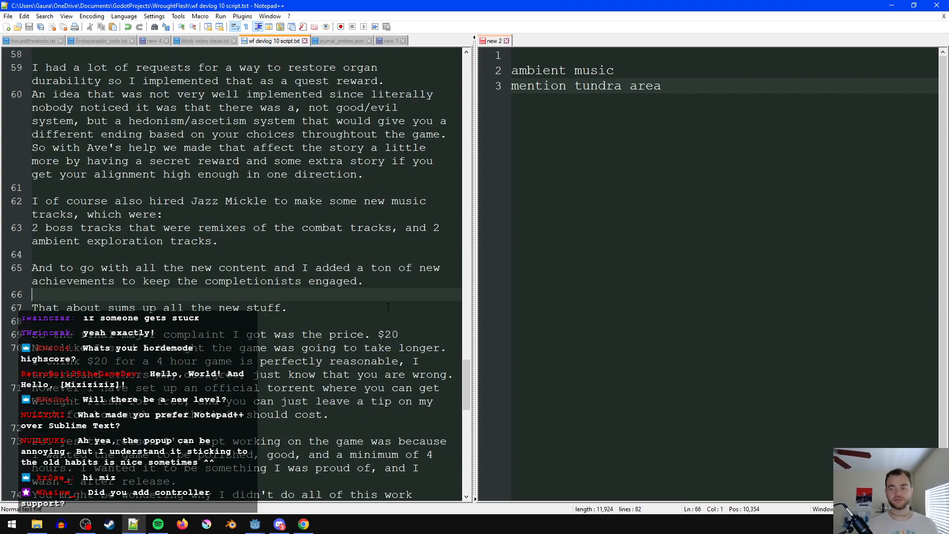
drag(617, 73, 482, 72)
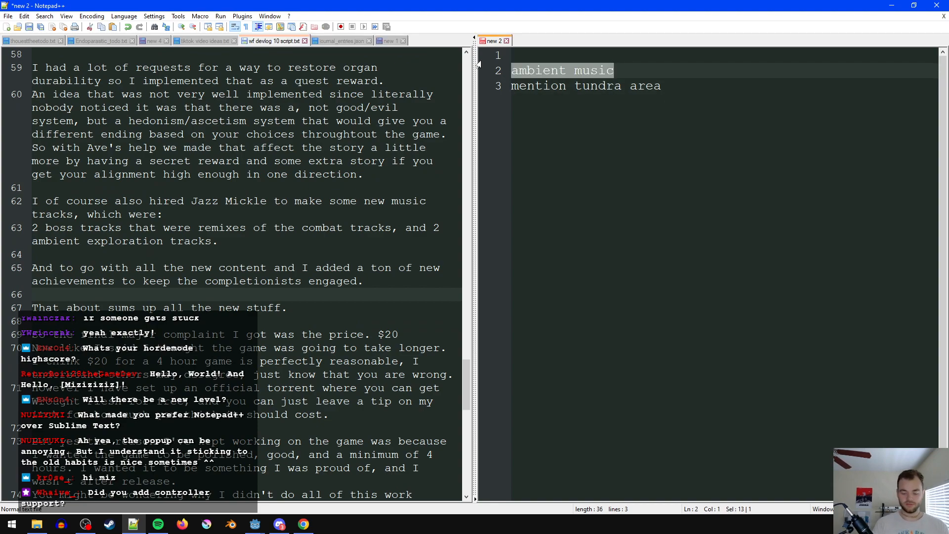
key(BackSpace)
key(BackSpace)
- Insert two blank lines in the script between "That about sums up all the new stuff." and the paragraph about the price complaint
click(333, 305)
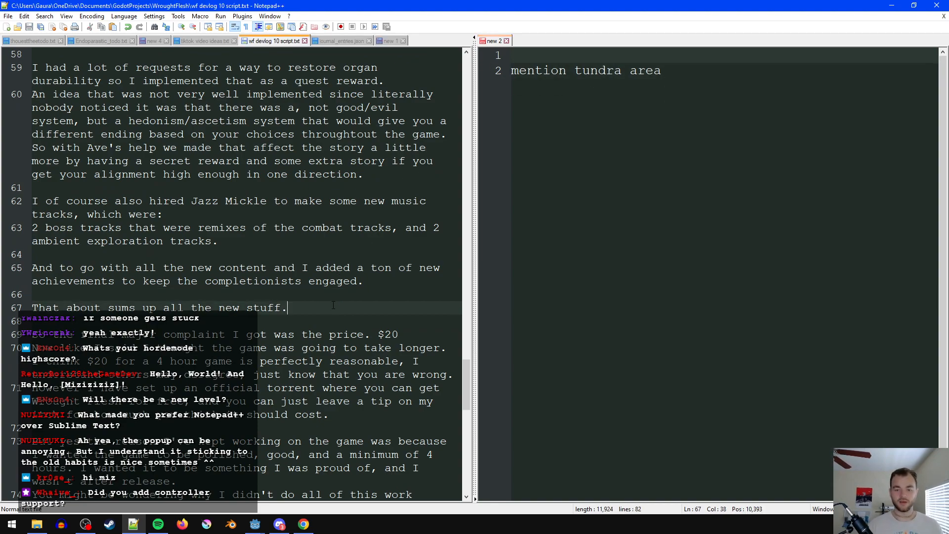
click(282, 295)
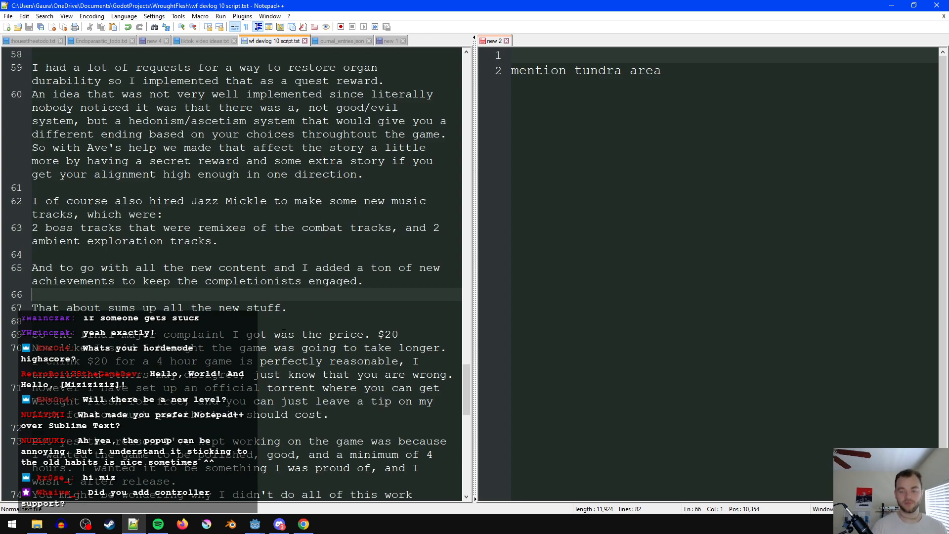
scroll(285, 332, down, 1)
drag(101, 296, 103, 310)
click(117, 298)
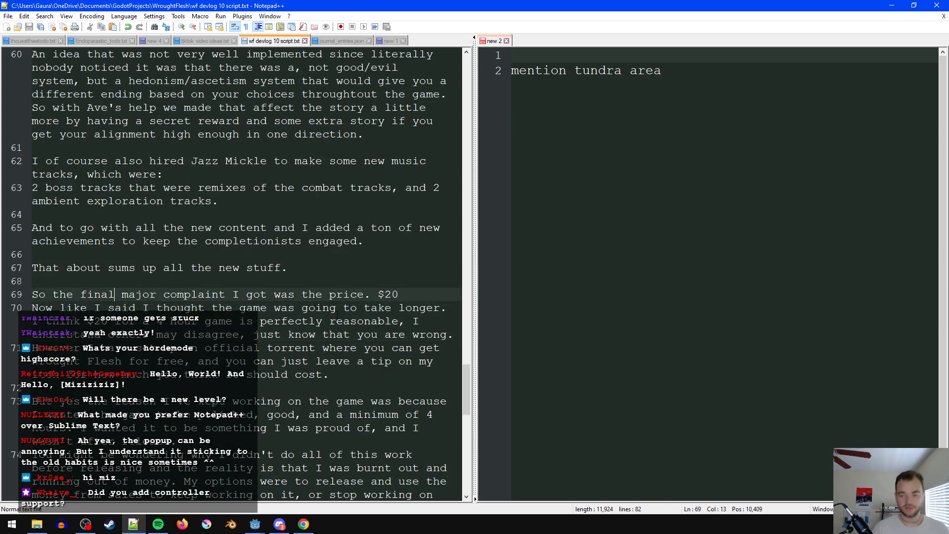
scroll(305, 359, down, 2)
click(346, 321)
scroll(338, 358, down, 3)
scroll(337, 358, up, 2)
click(153, 159)
key(Return)
key(Return)
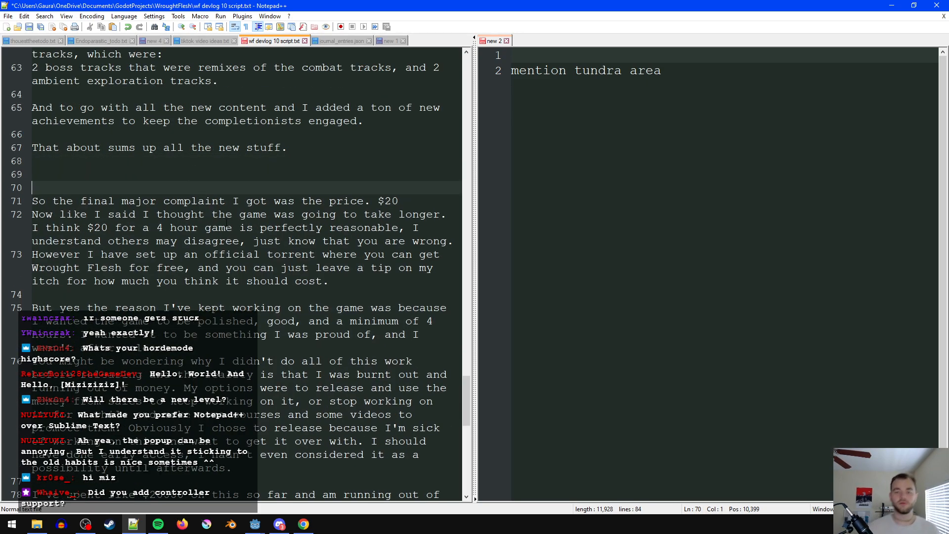
- Replace the sentence before "$20" with "There was one other major complaint, and that was the price." on its own line above
scroll(236, 280, down, 6)
click(279, 379)
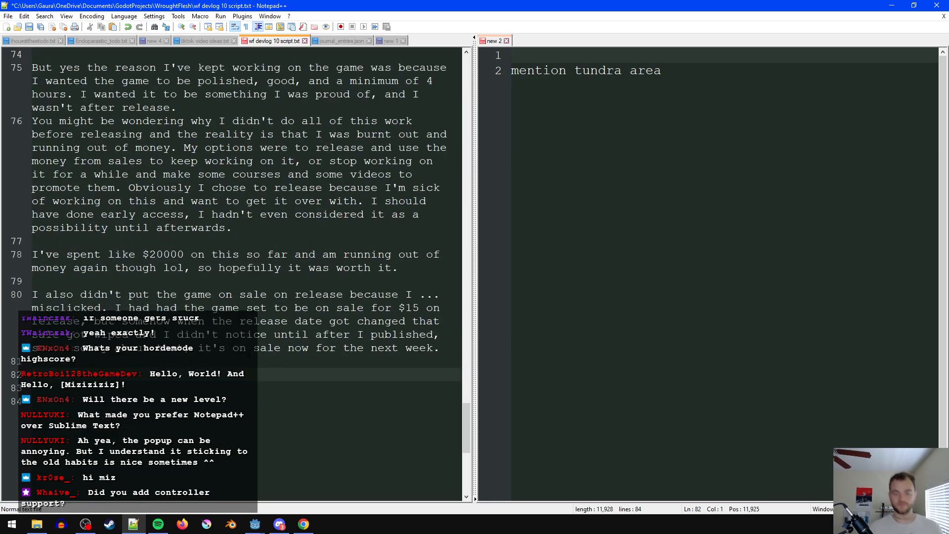
scroll(299, 439, up, 6)
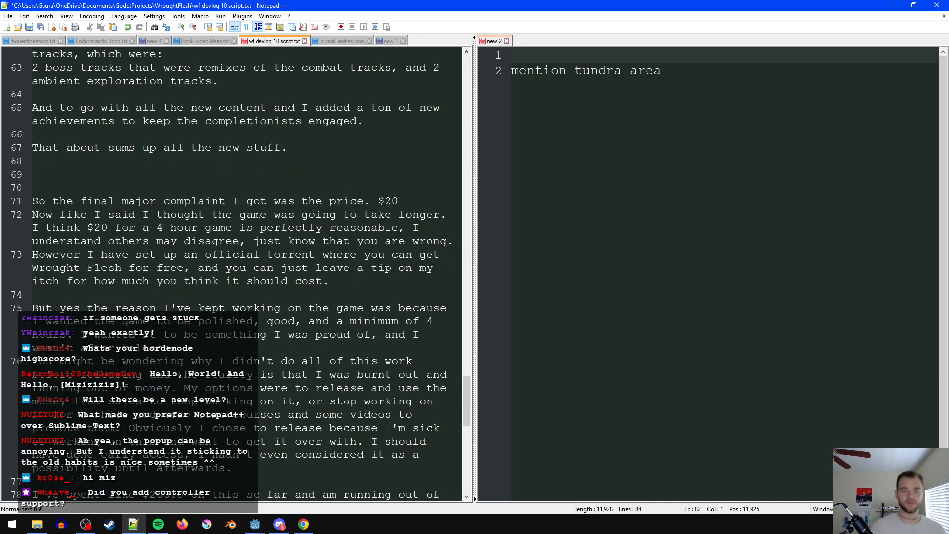
click(137, 187)
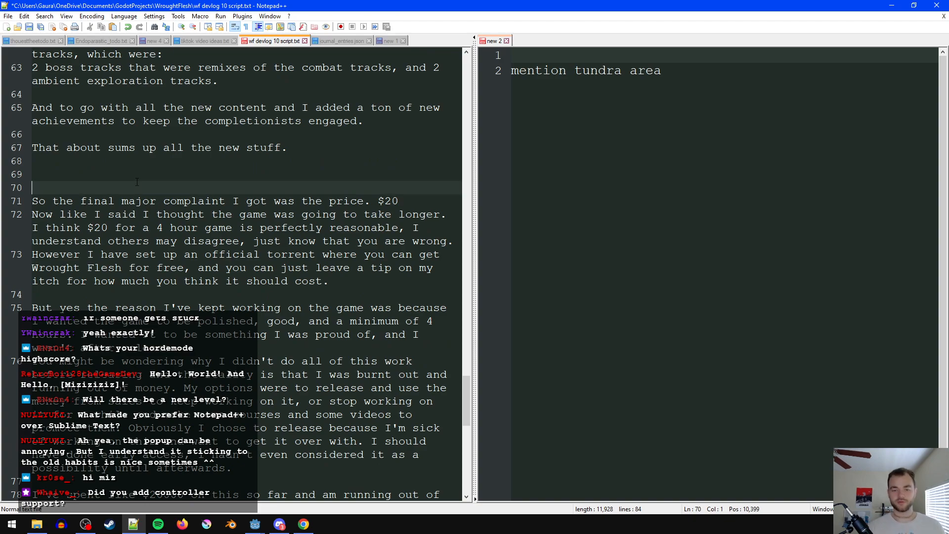
text(There was )
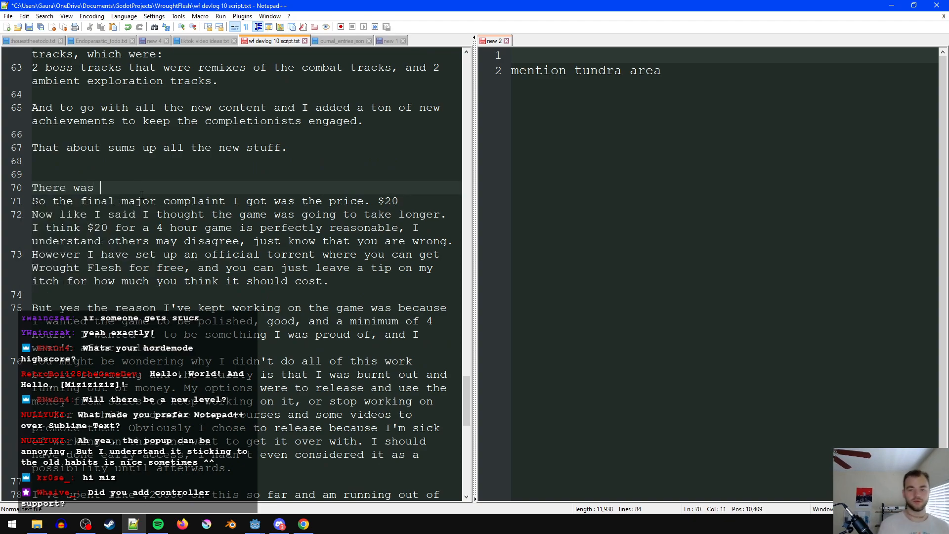
text(one other m)
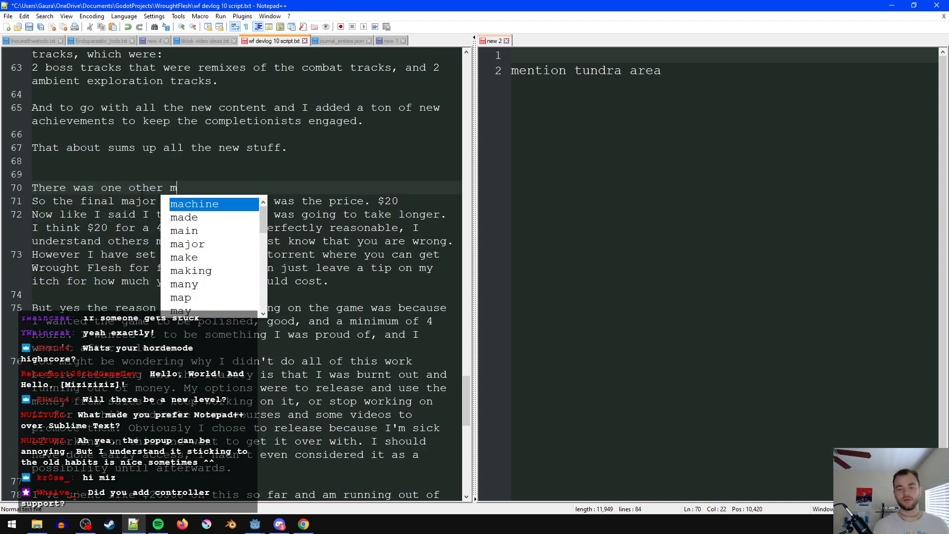
text(ajor complaints)
key(BackSpace)
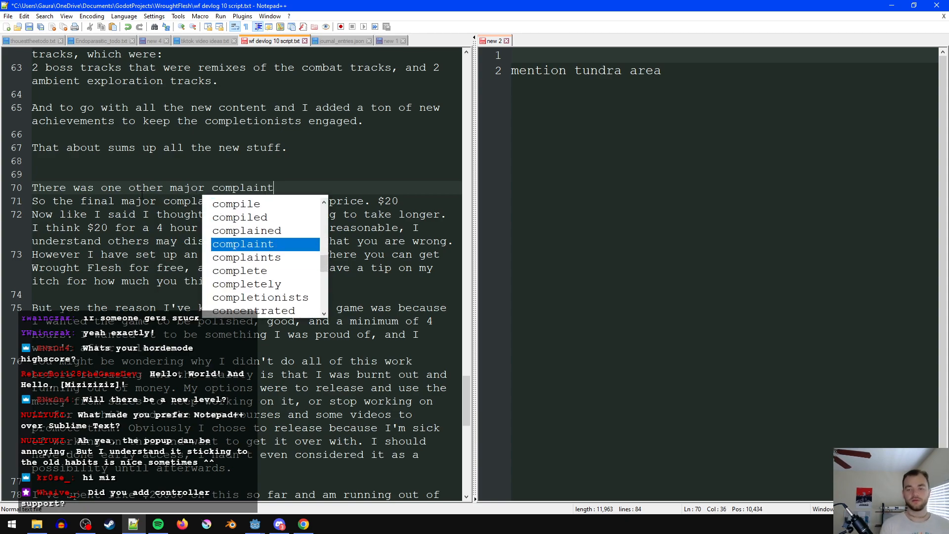
text(, and that was the)
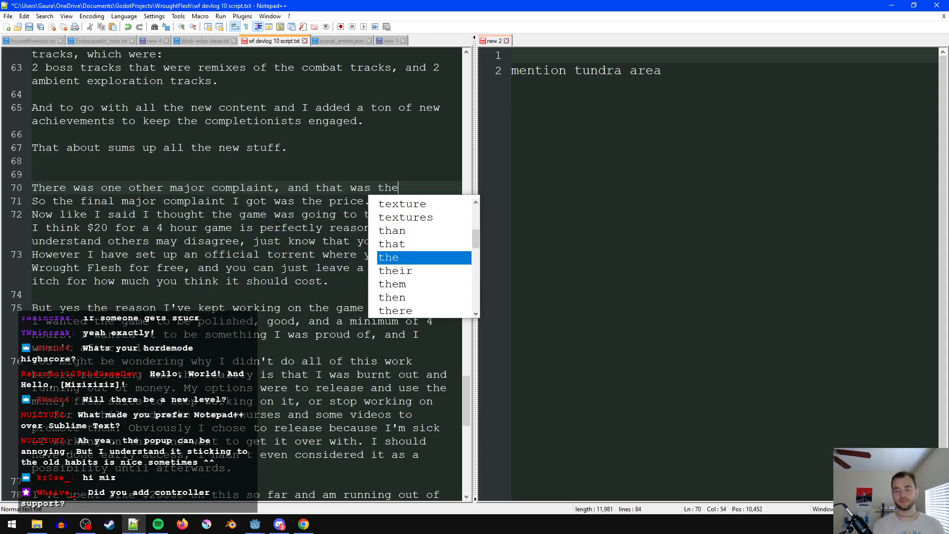
text( price.)
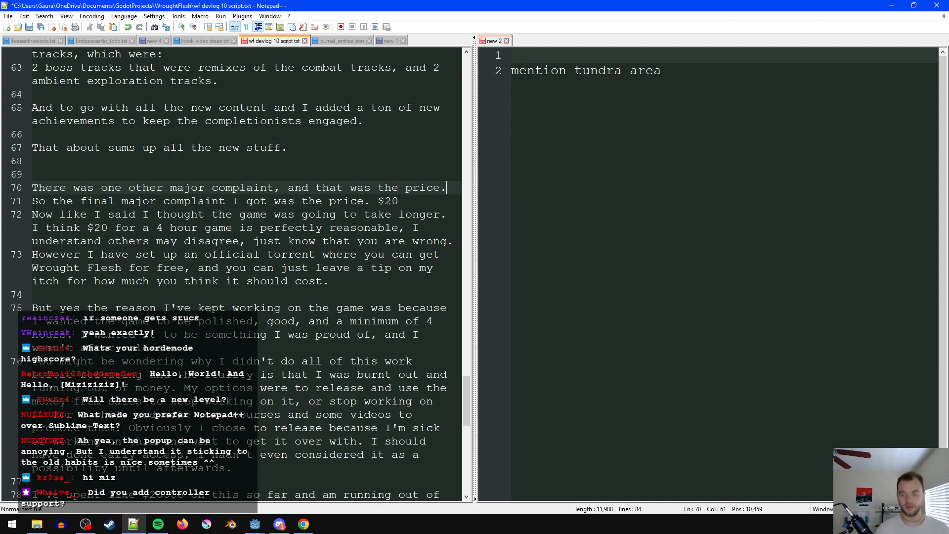
drag(380, 203, 32, 201)
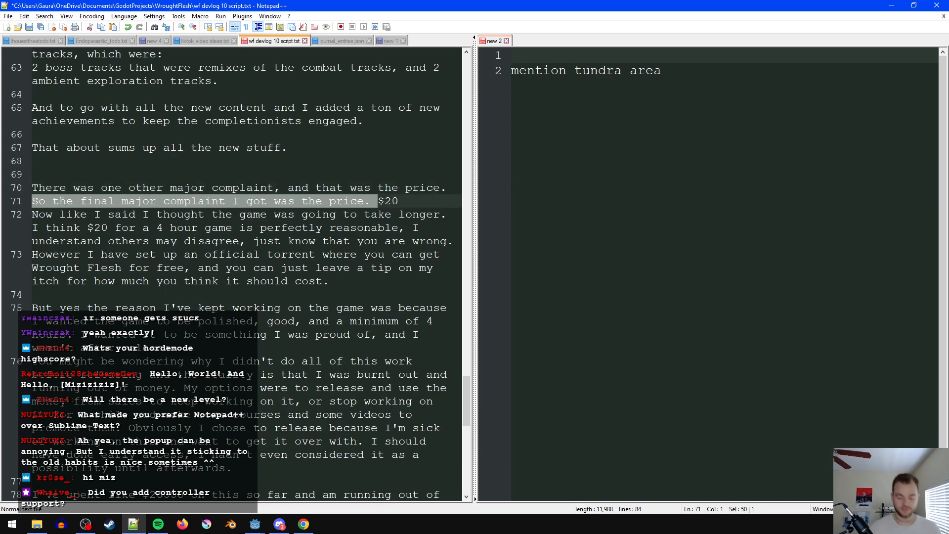
key(BackSpace)
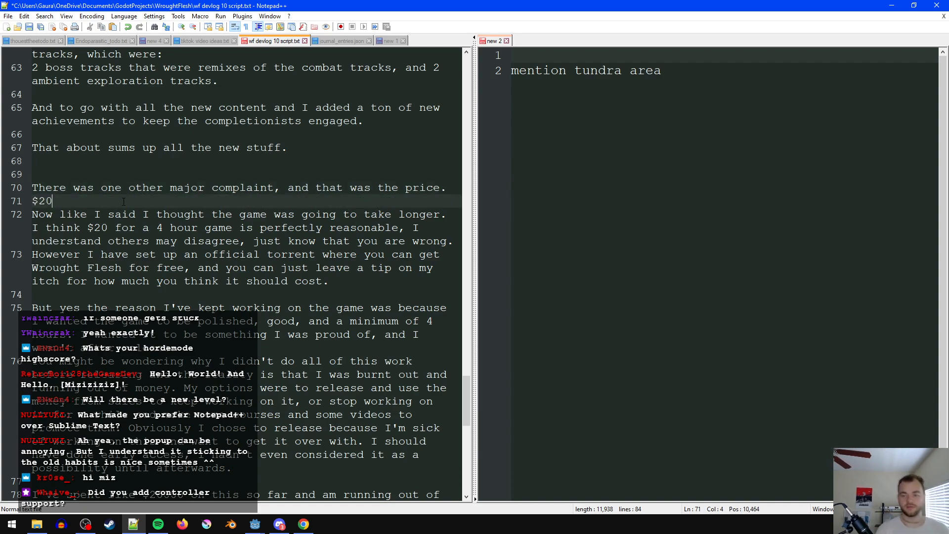
- Insert two blank lines above the paragraph starting "But yes the reason I've kept working on the game"
click(143, 227)
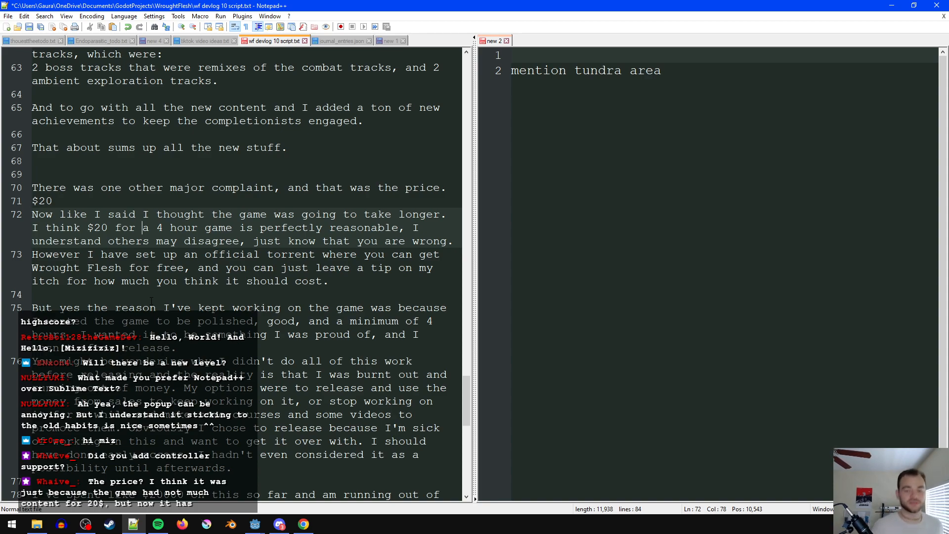
click(157, 307)
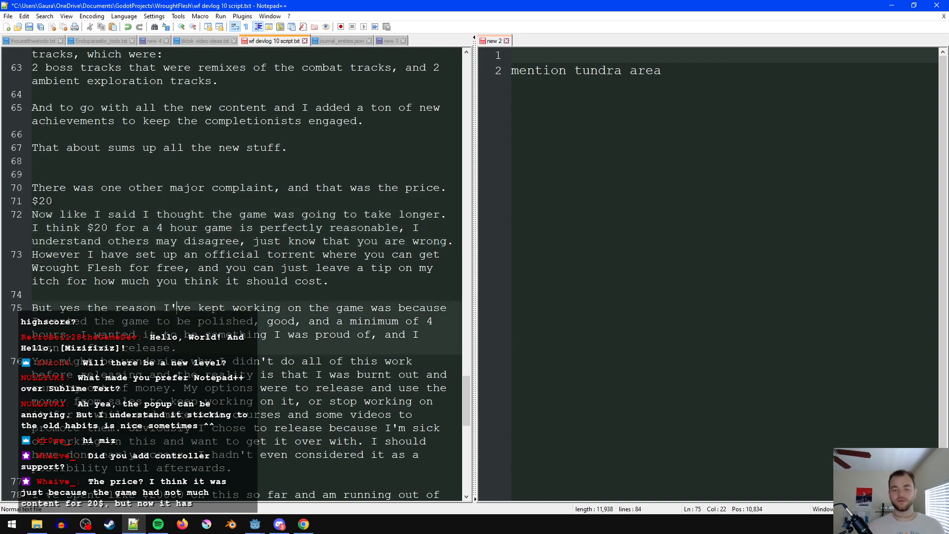
click(230, 344)
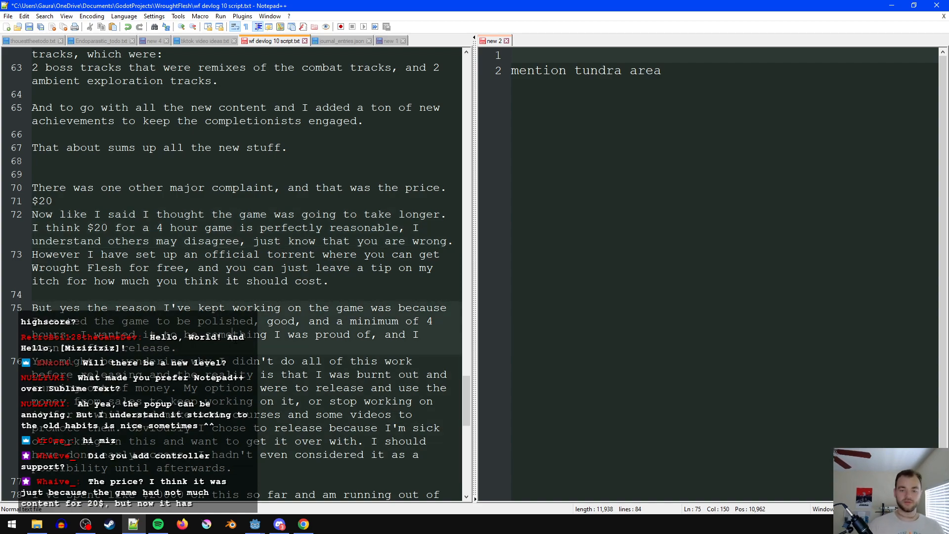
scroll(232, 330, down, 2)
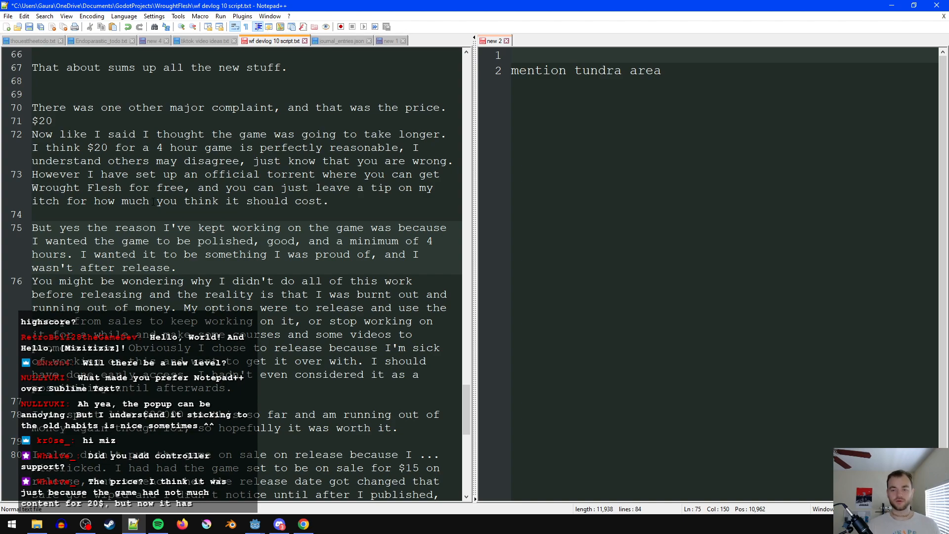
click(161, 218)
scroll(212, 302, down, 1)
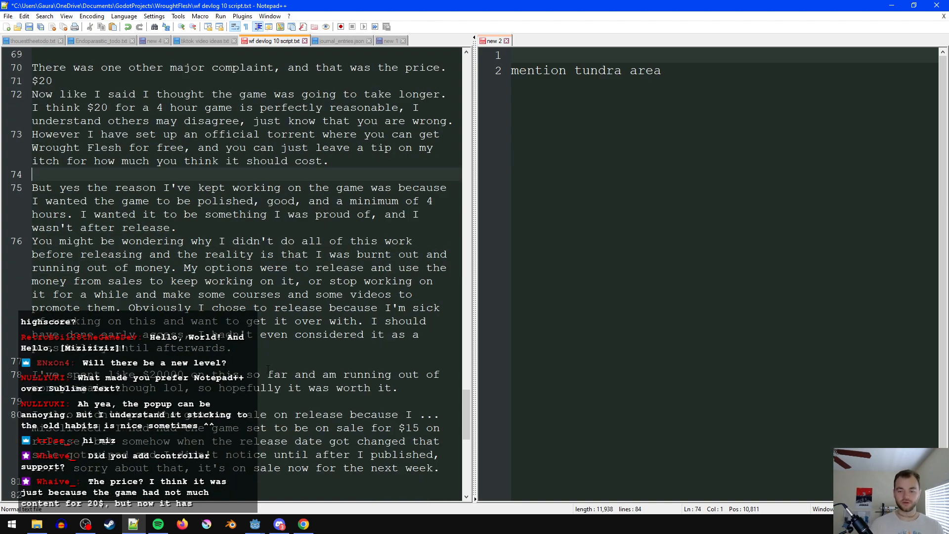
key(Return)
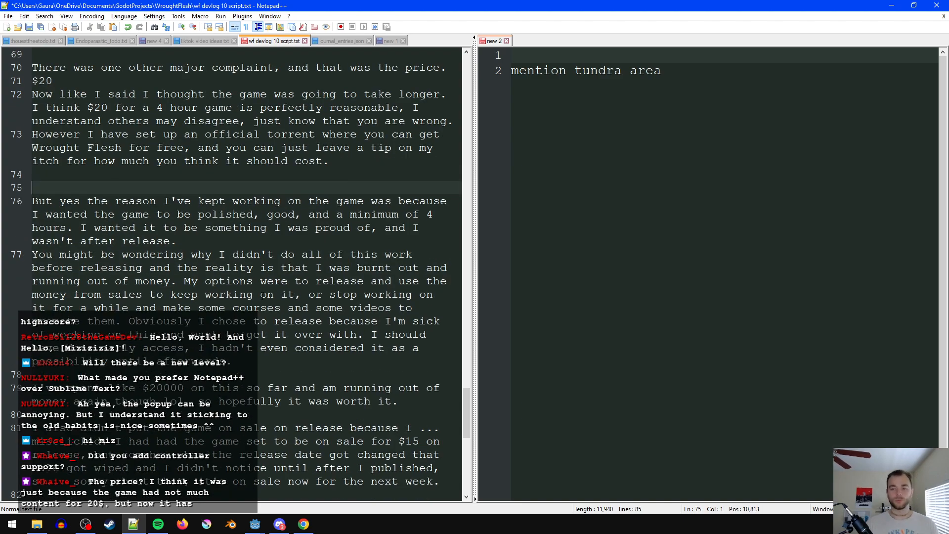
key(Return)
key(Up)
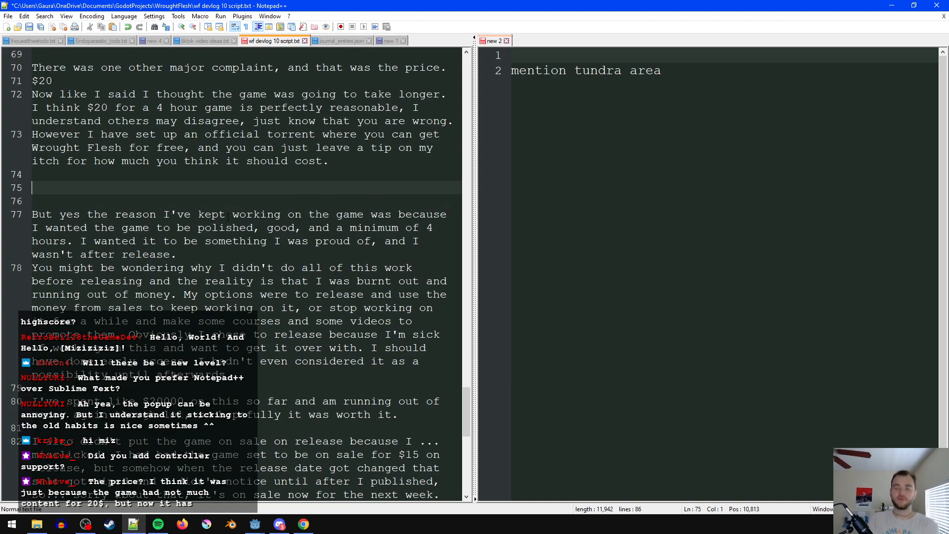
- Write "I never put the game on sale at release" on the blank line above the "But yes the reason" paragraph
text(I never)
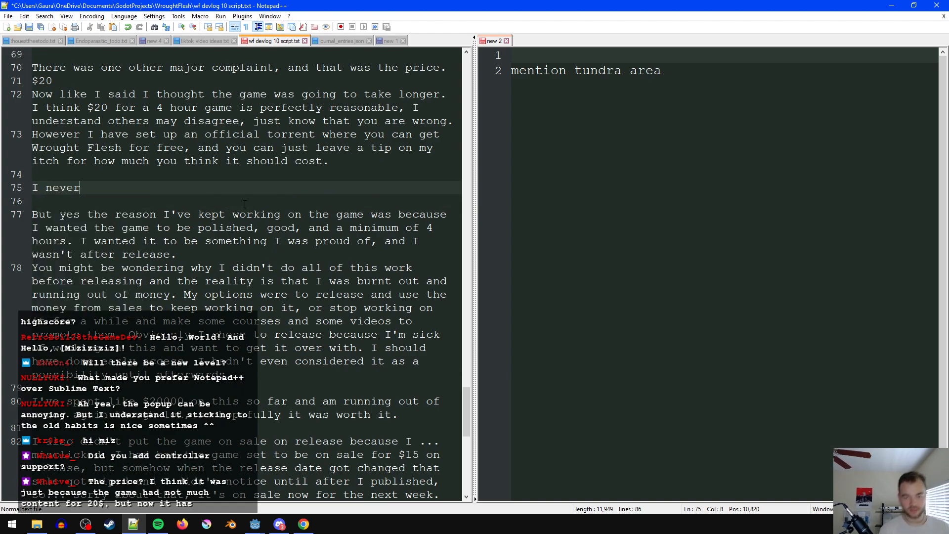
text( put the game on)
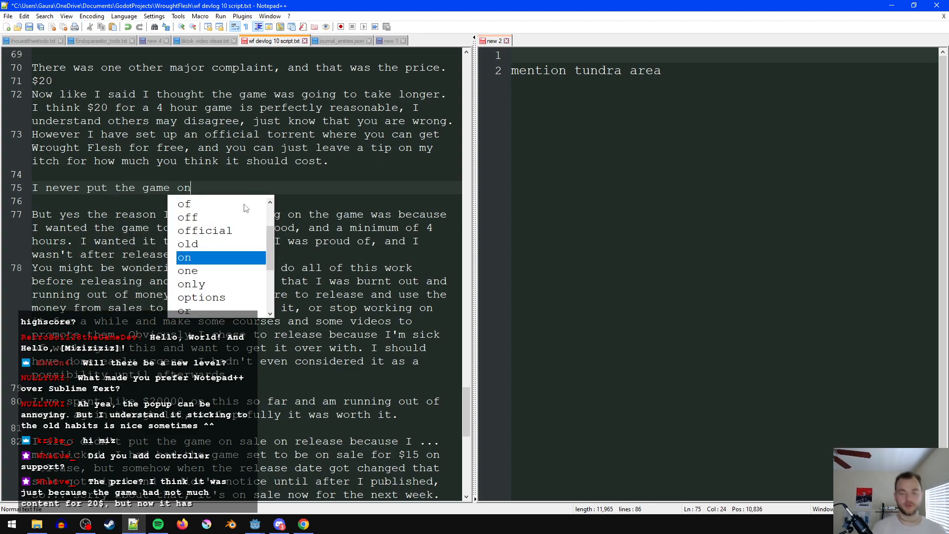
text( sale aat re)
key(ctrl+BackSpace)
key(ctrl+BackSpace)
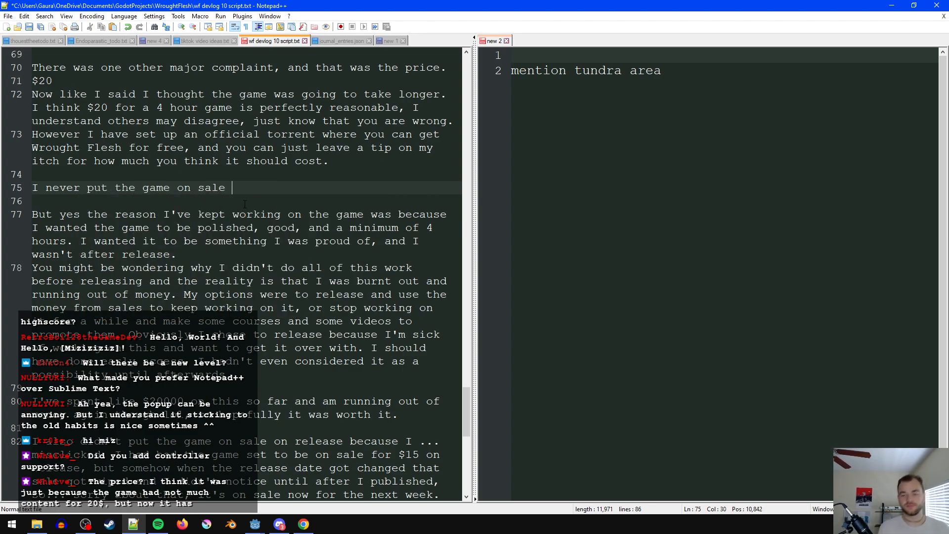
text(at release)
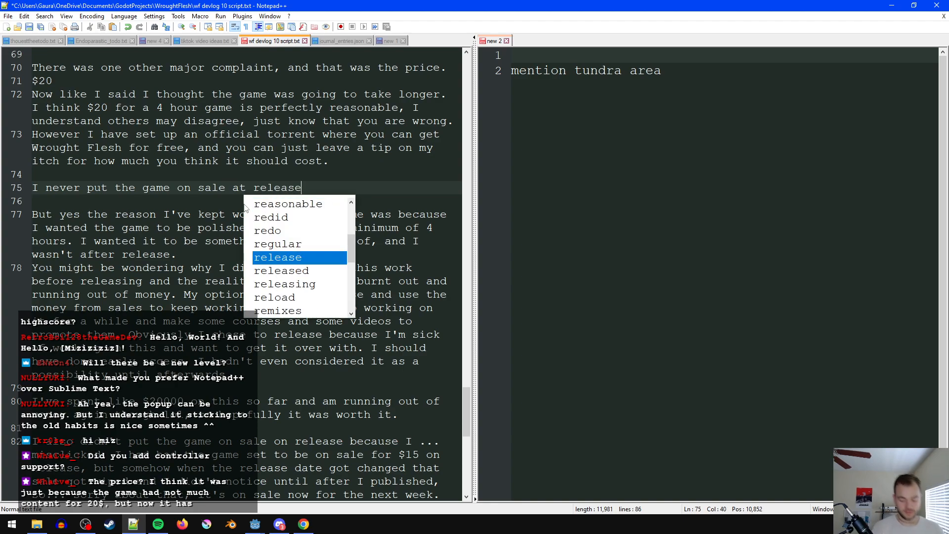
- Reword the line about never putting the game on sale to read "I also didn't have a release sale"
key(Home)
text(also)
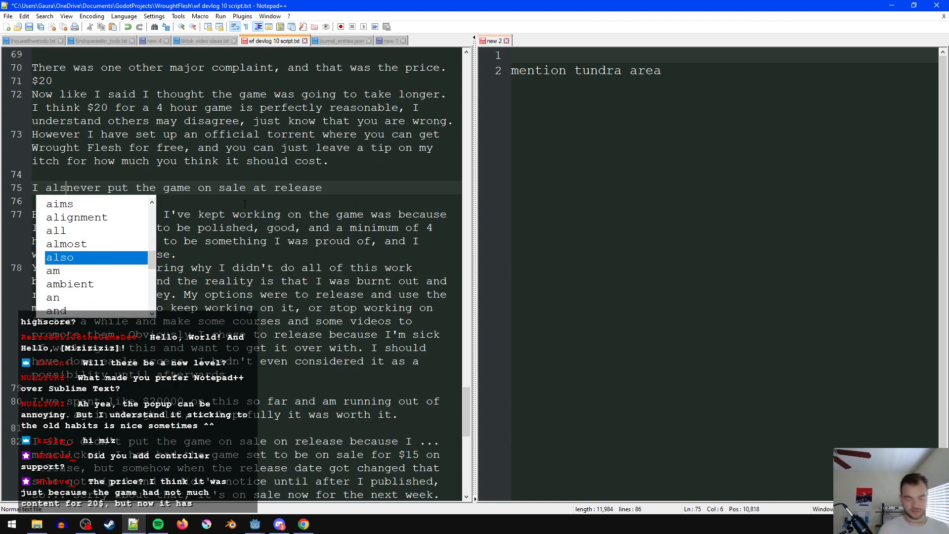
key(shift+Right)
key(shift+Right)
key(shift+Right)
key(shift+Right)
key(shift+Right)
text(didn't have a re)
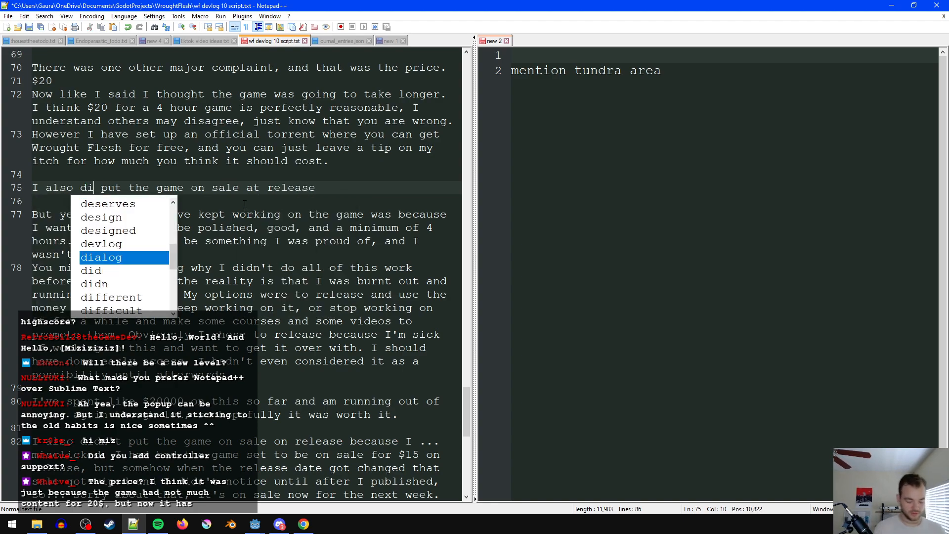
text(lease sale)
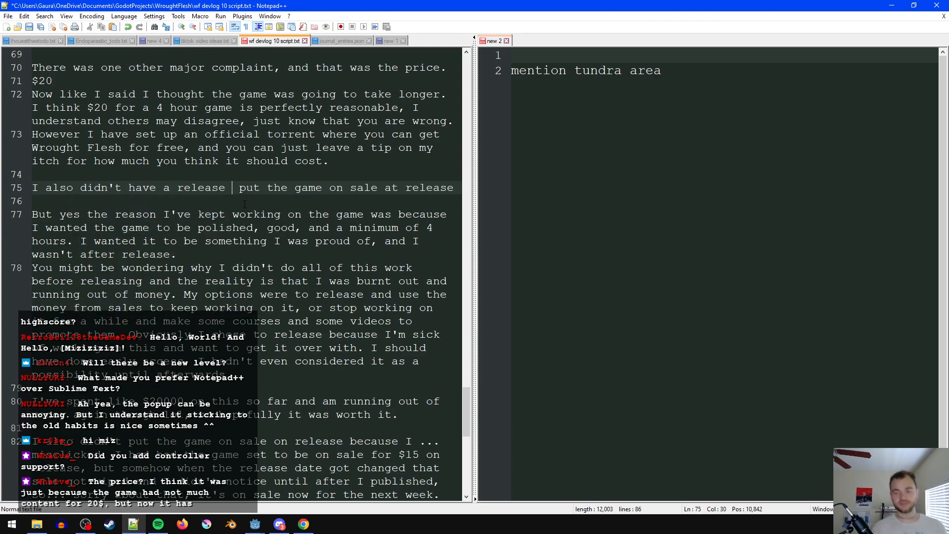
key(F1)
key(Escape)
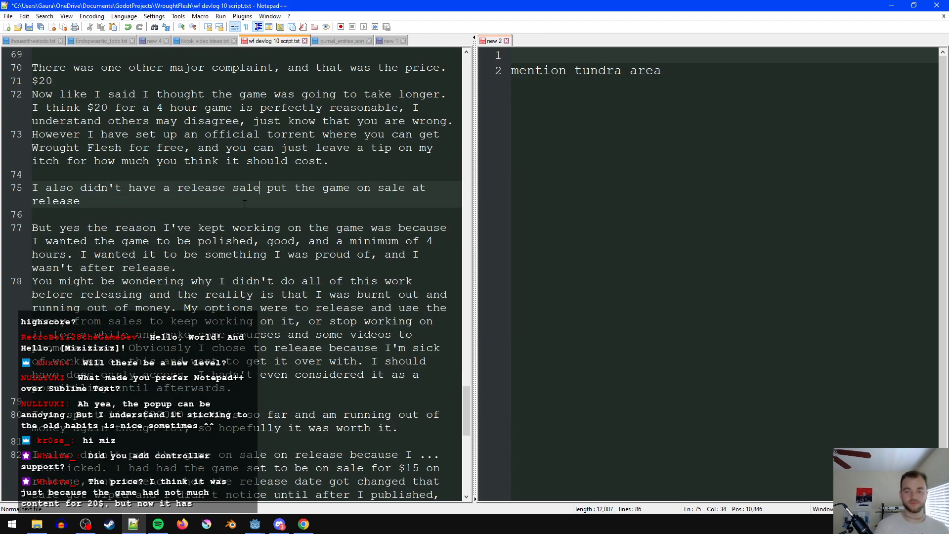
key(shift+End)
key(Delete)
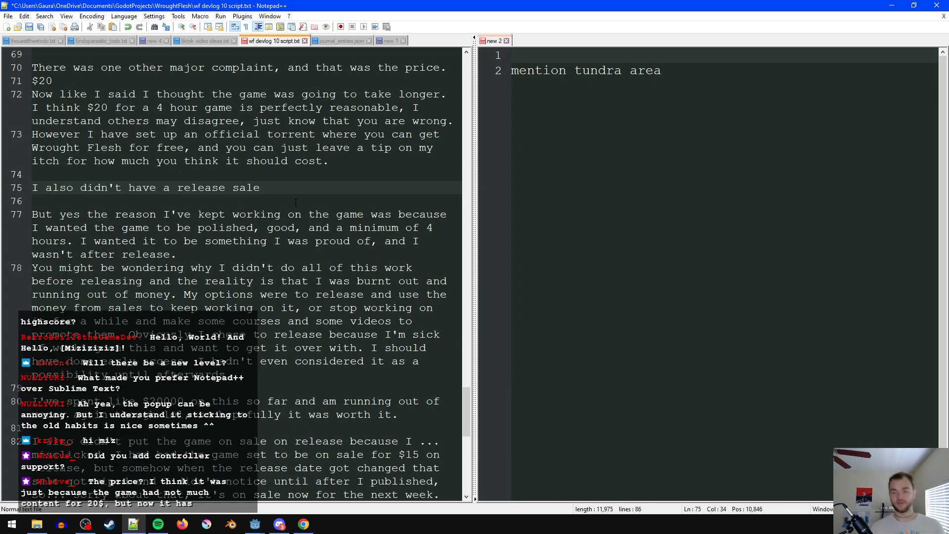
- Extend the release sale sentence with "because I misclicked actually."
text(because I miscl)
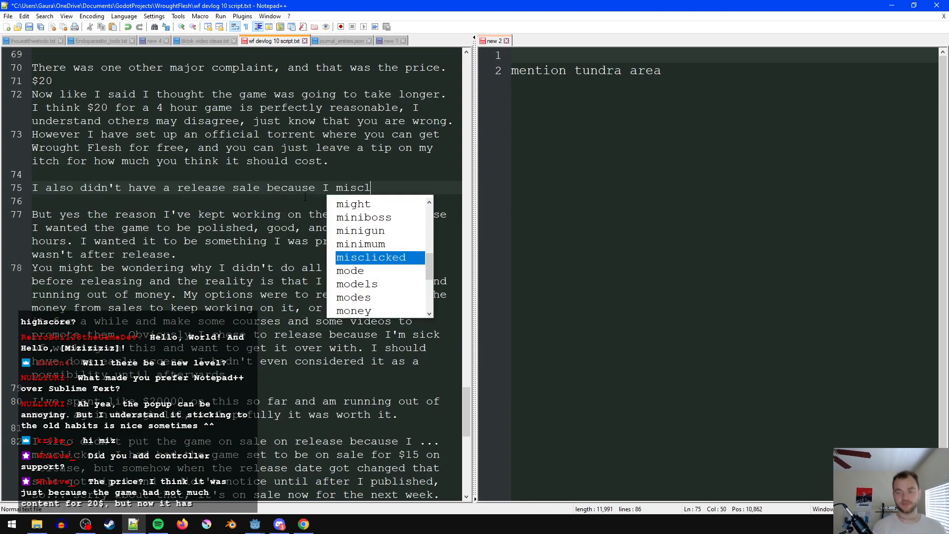
key(Return)
text(actually. I ha)
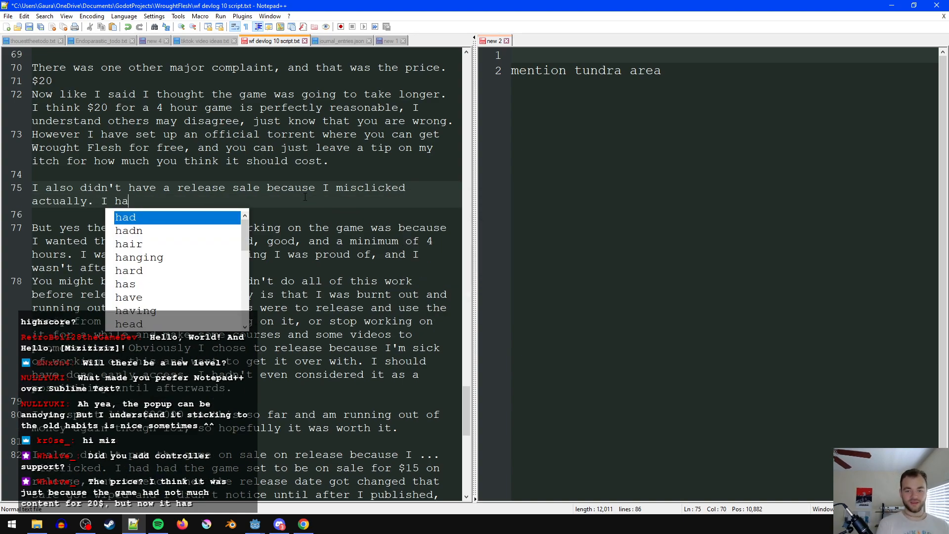
text(d a sale set up)
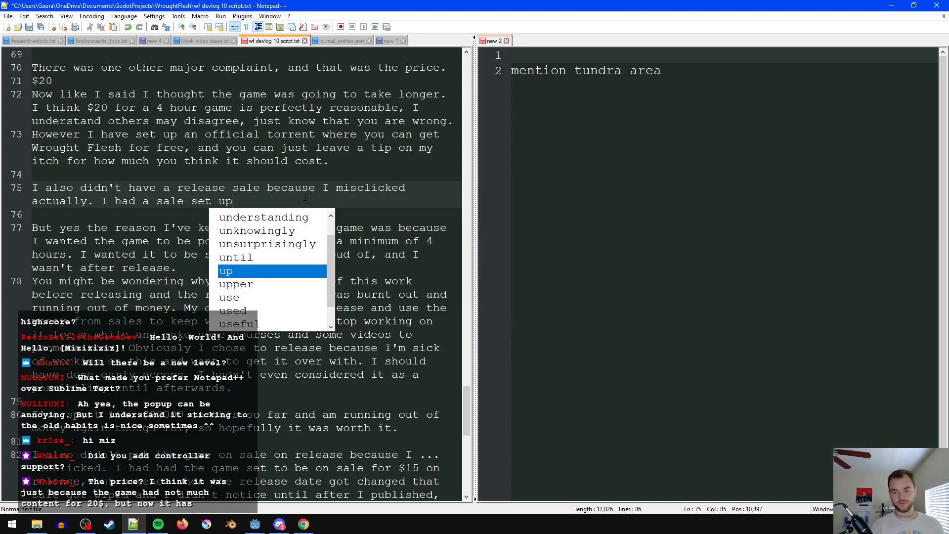
text(, but when the)
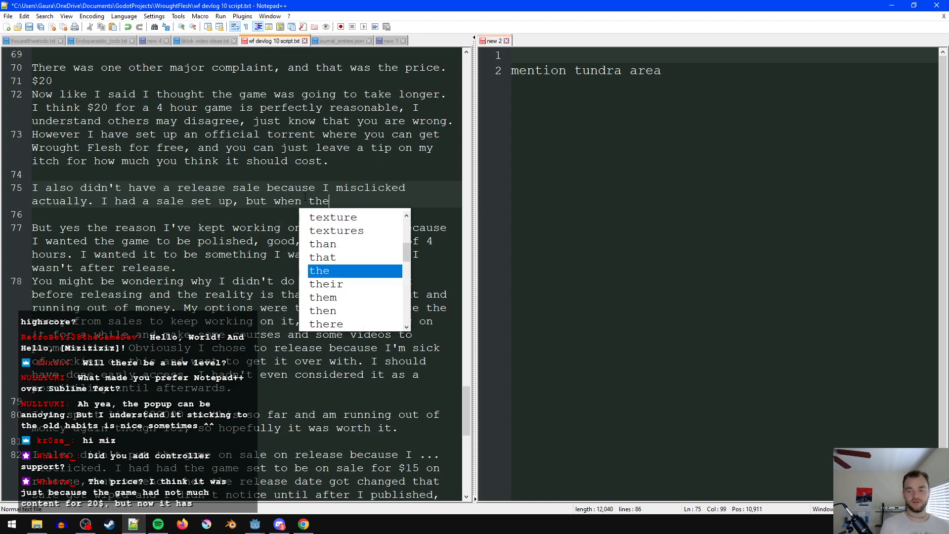
text( release date)
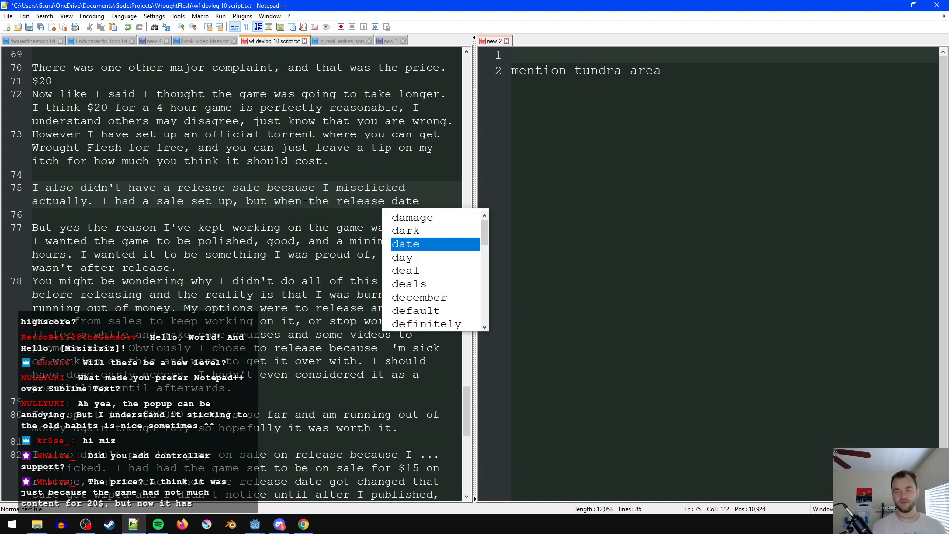
text( was changed fo)
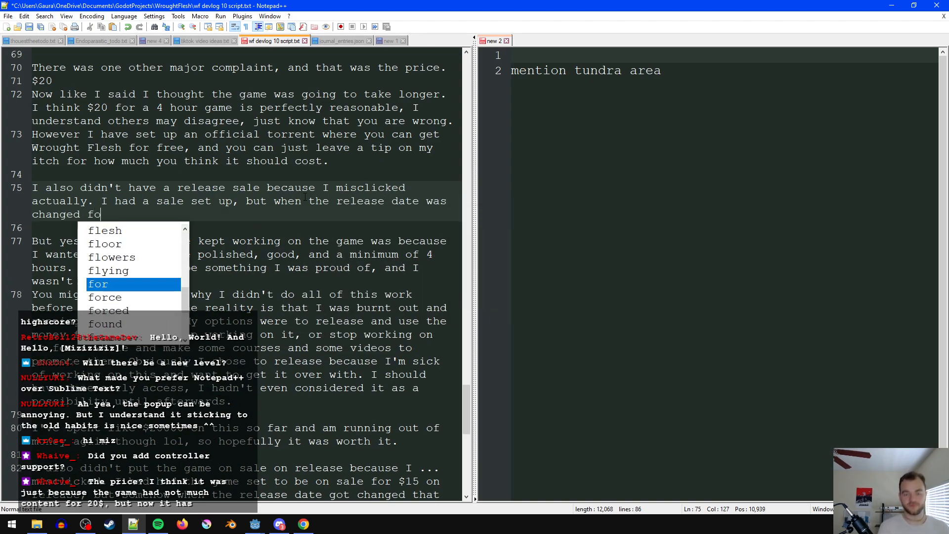
text(r some reason that cle)
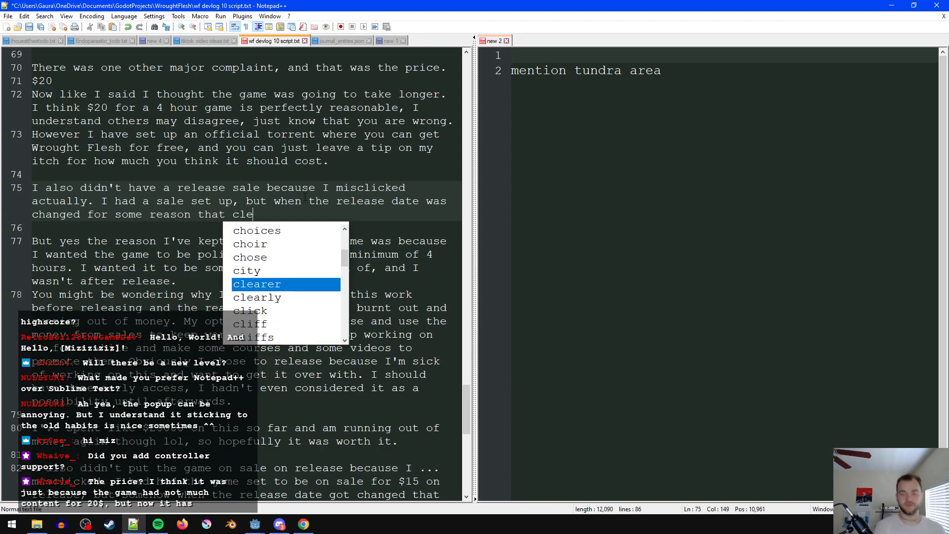
text(ared the sale sett)
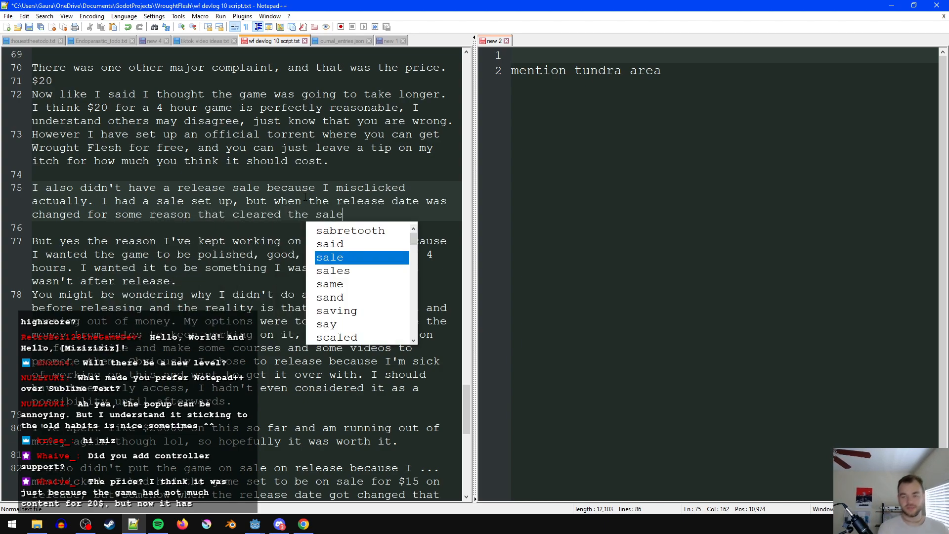
- Continue the sale settings sentence with "and I didn't notice until after i hit publish, but"
text(nd I )
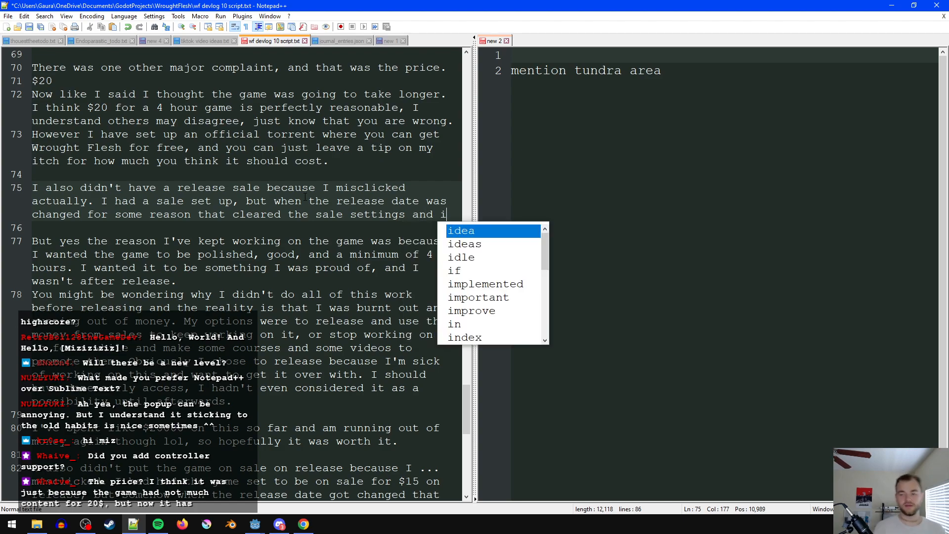
text(didn't)
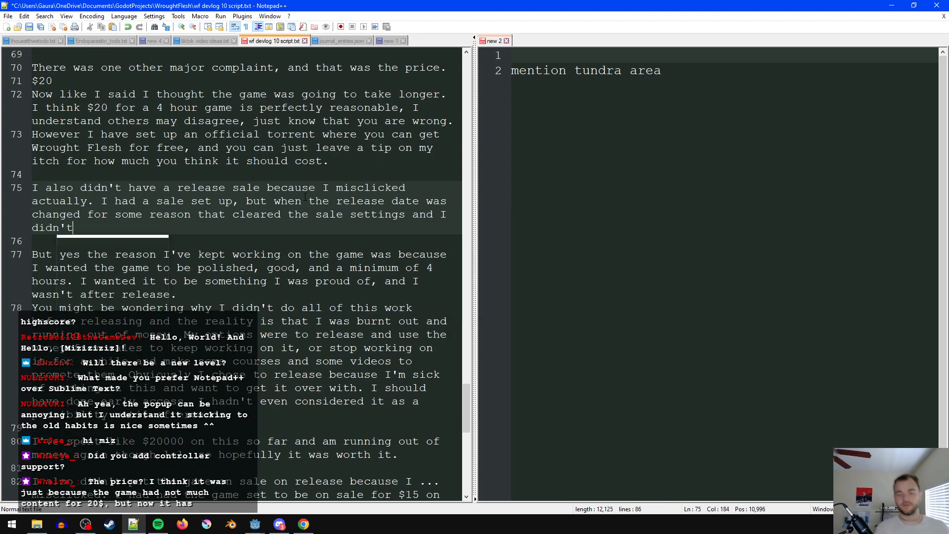
text( notice until af)
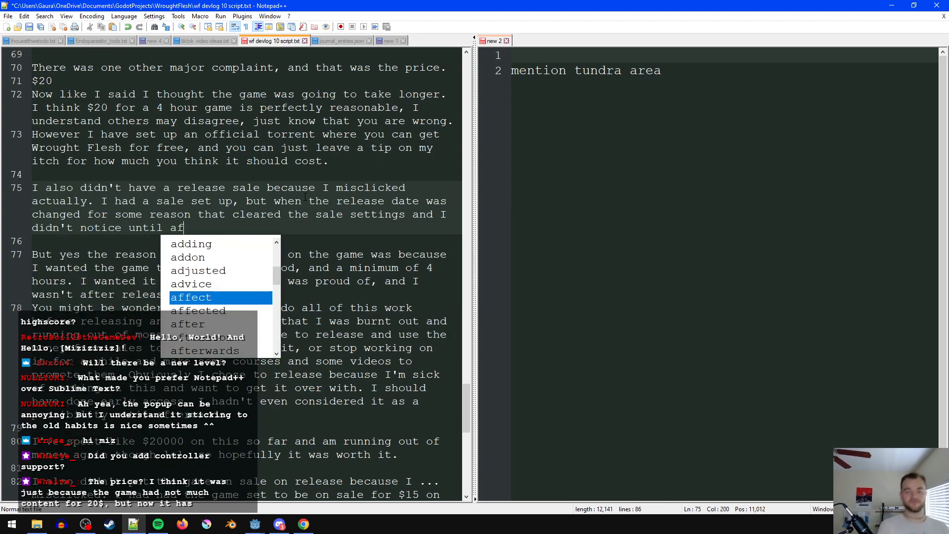
text(ter i hit publi)
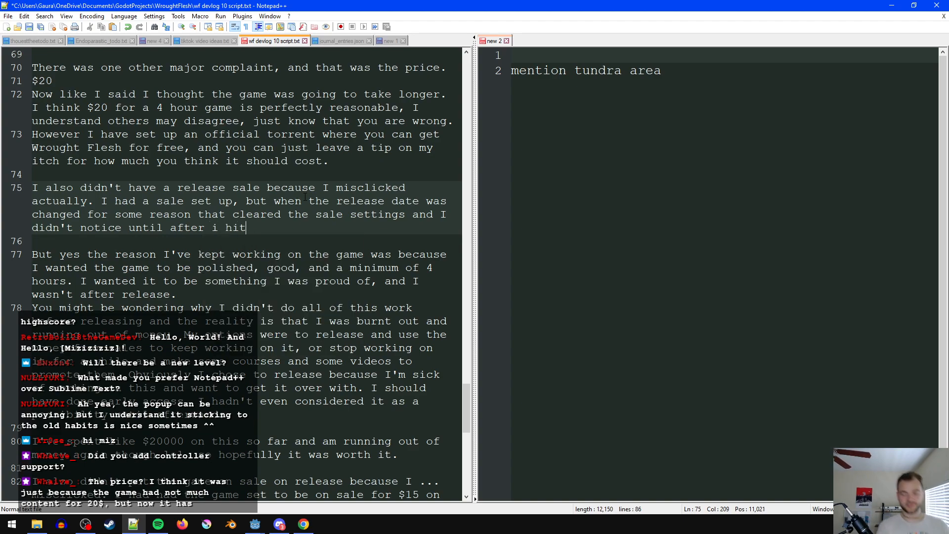
key(BackSpace)
key(BackSpace)
key(BackSpace)
text(blish, but )
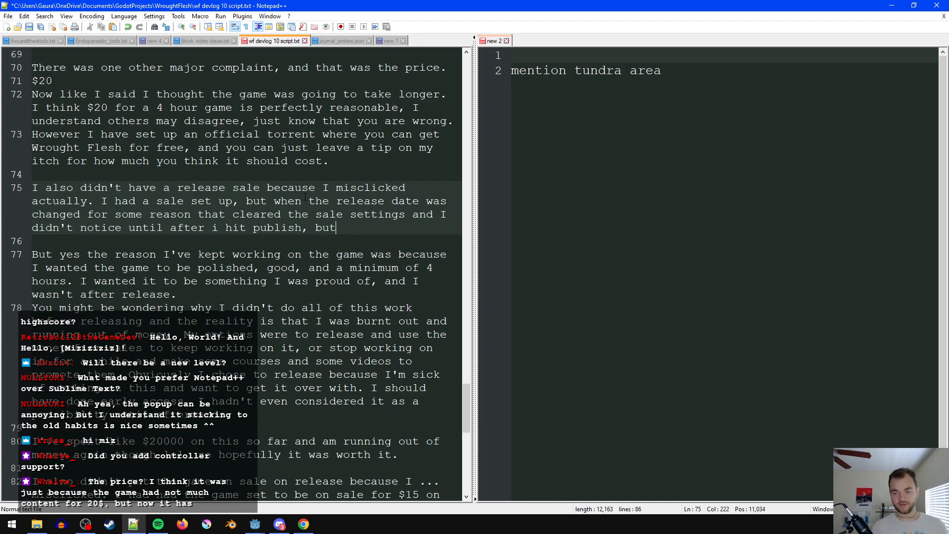
text( there is  a)
- Finish the release sale paragraph with "there is a sale now, so go get it." and add two line breaks after it
key(BackSpace)
key(BackSpace)
text(a sale now, so go get it.)
key(Return)
key(Return)
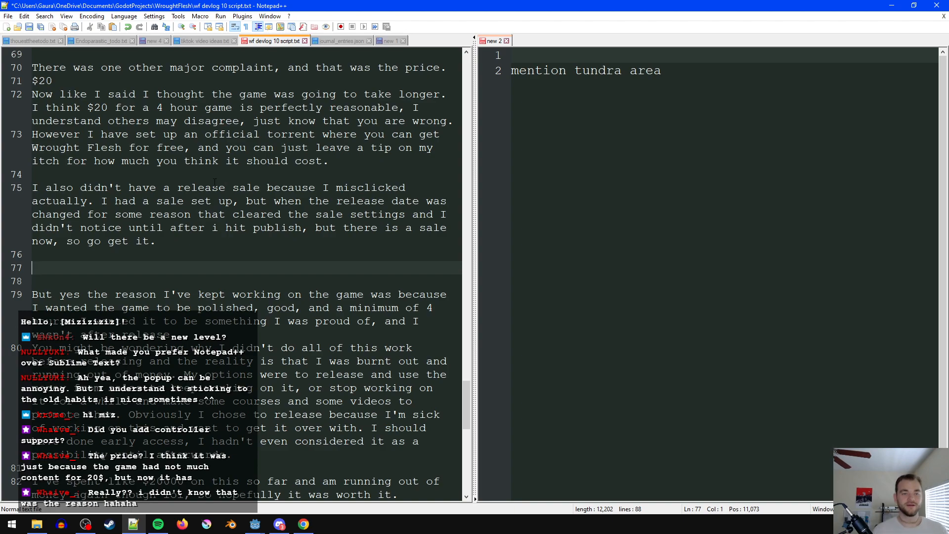
scroll(252, 252, down, 1)
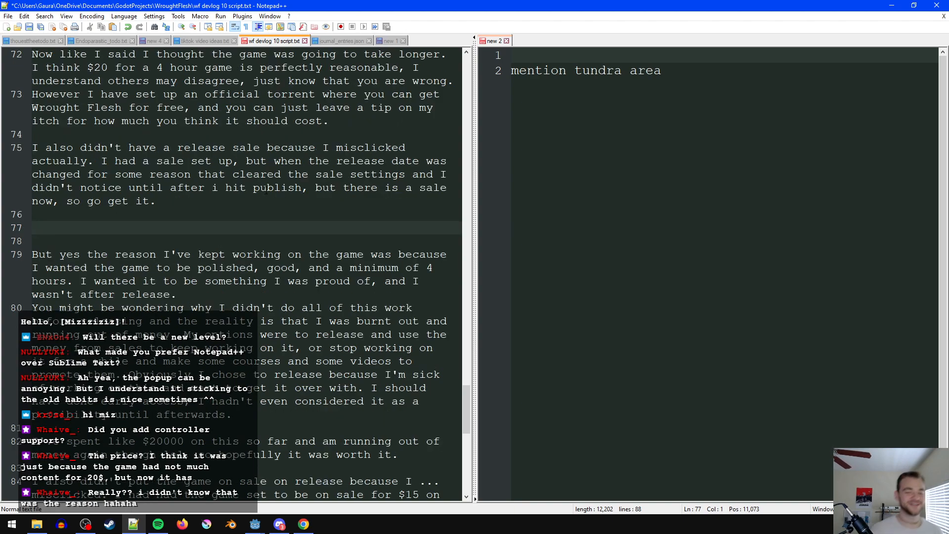
click(232, 245)
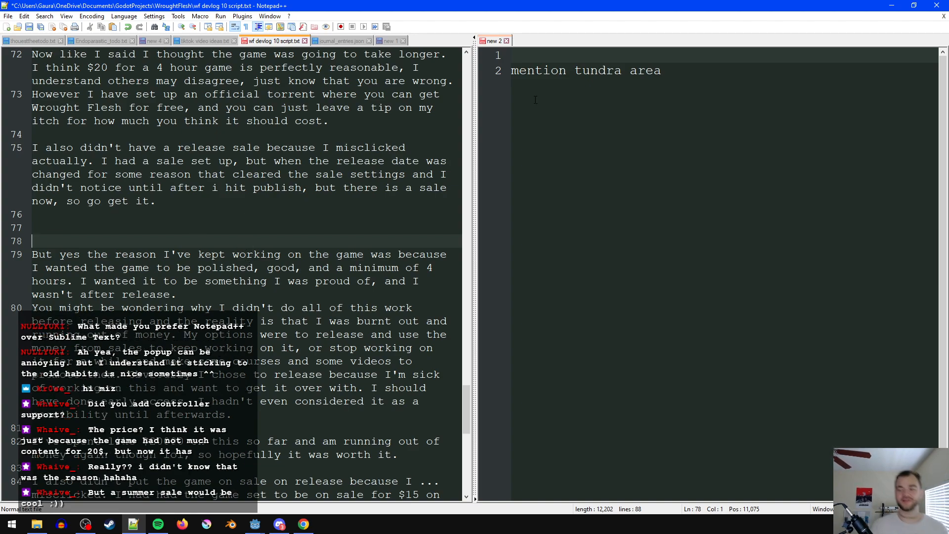
scroll(410, 275, down, 1)
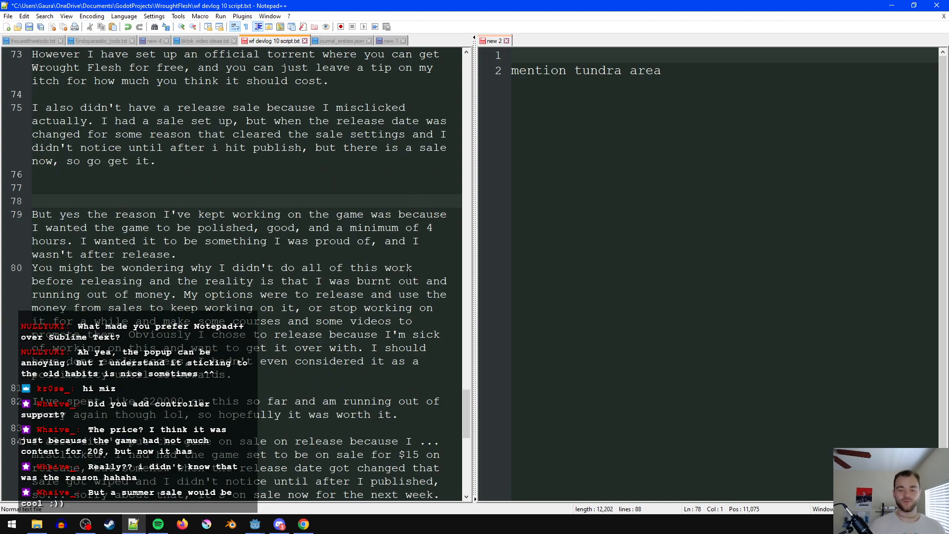
scroll(344, 311, up, 2)
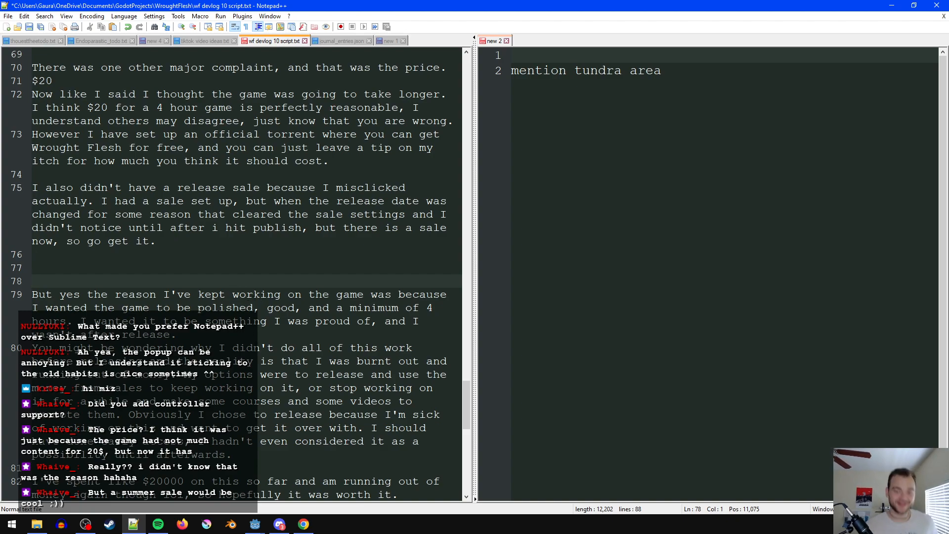
scroll(216, 290, down, 1)
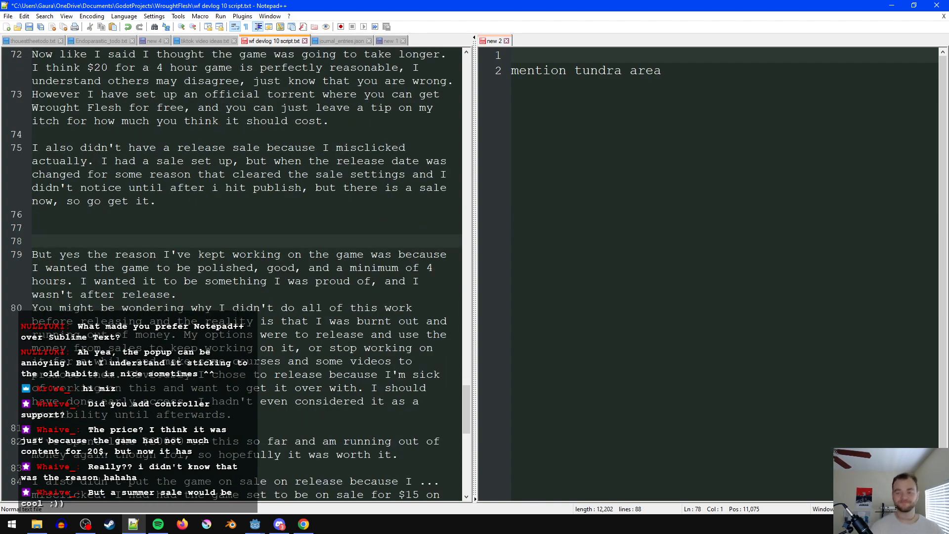
scroll(278, 322, down, 1)
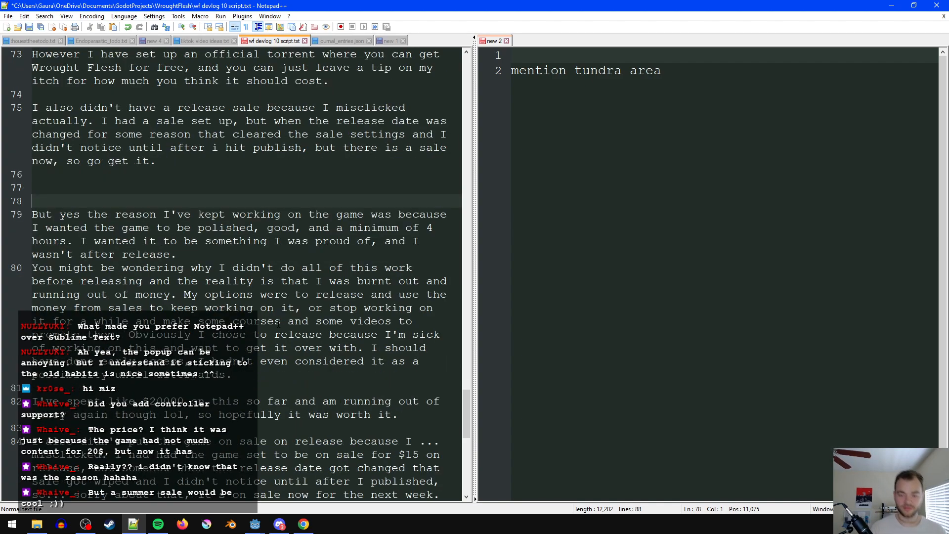
- Delete the old closing text from "But yes the reason I've kept working on the game" through the old paragraph about the missed release sale
drag(281, 375, 32, 200)
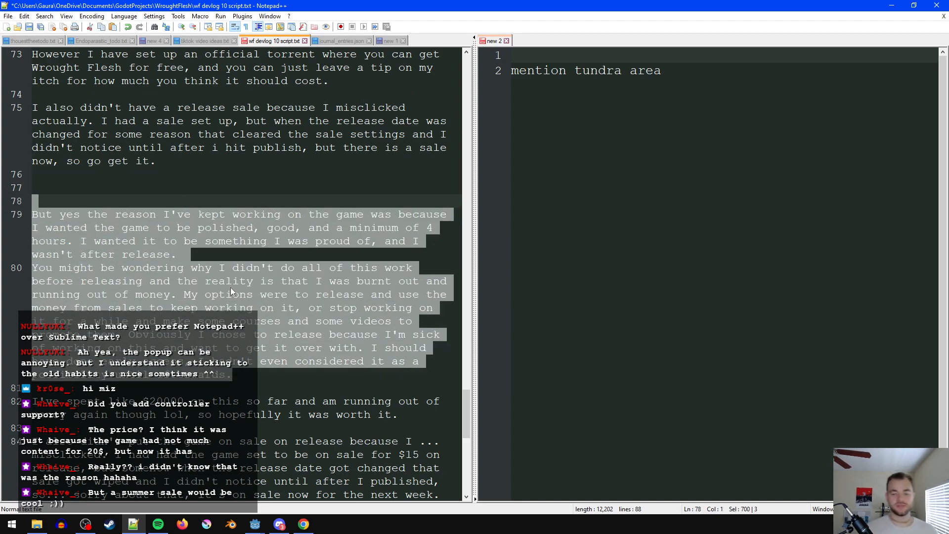
scroll(230, 287, down, 1)
scroll(221, 282, down, 1)
drag(336, 439, 33, 135)
scroll(349, 387, up, 1)
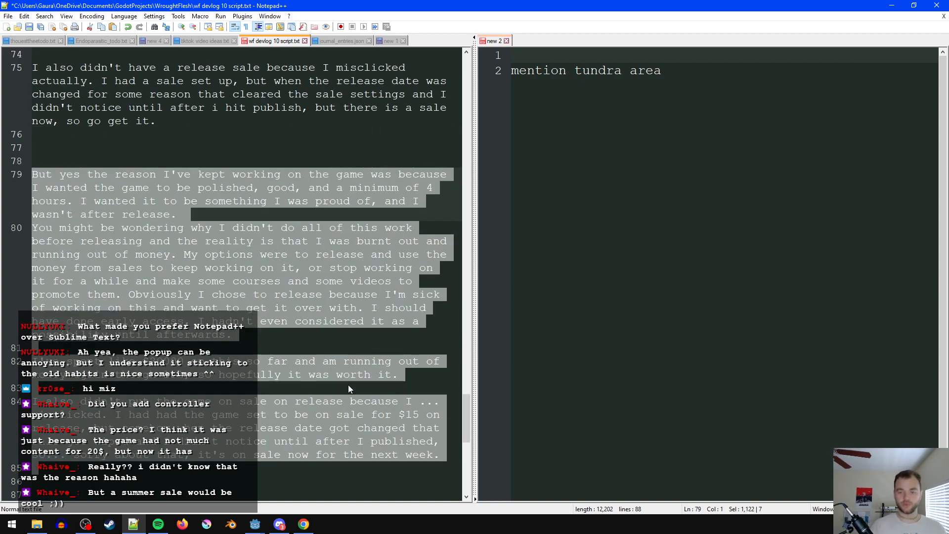
scroll(291, 348, up, 1)
click(82, 191)
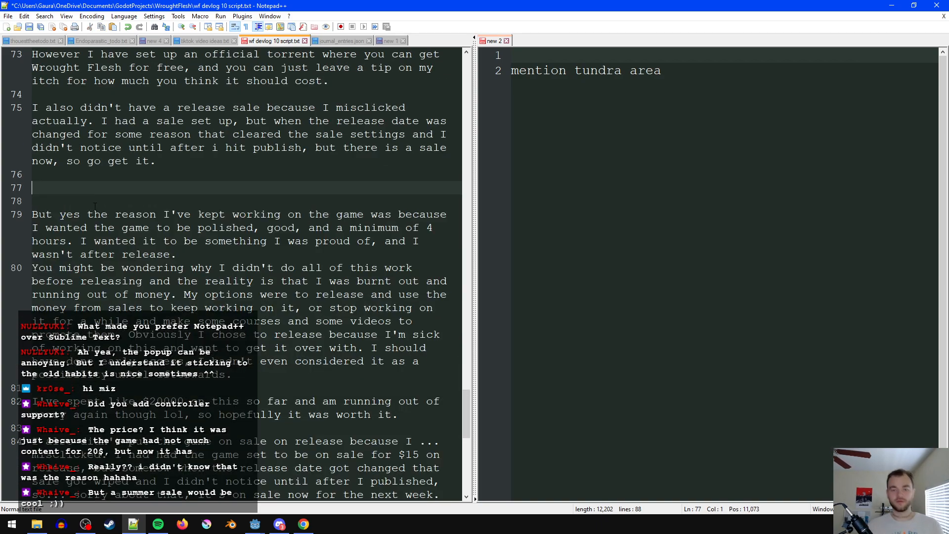
scroll(237, 327, down, 1)
drag(324, 466, 36, 161)
key(Delete)
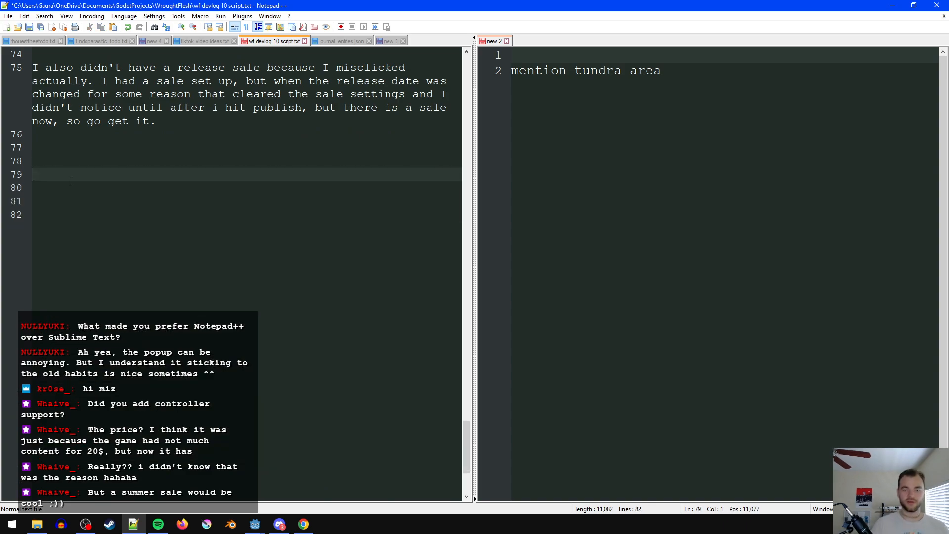
- Start a new closing paragraph below the release sale section with "Honestly I should have put the game in early access"
scroll(197, 414, up, 3)
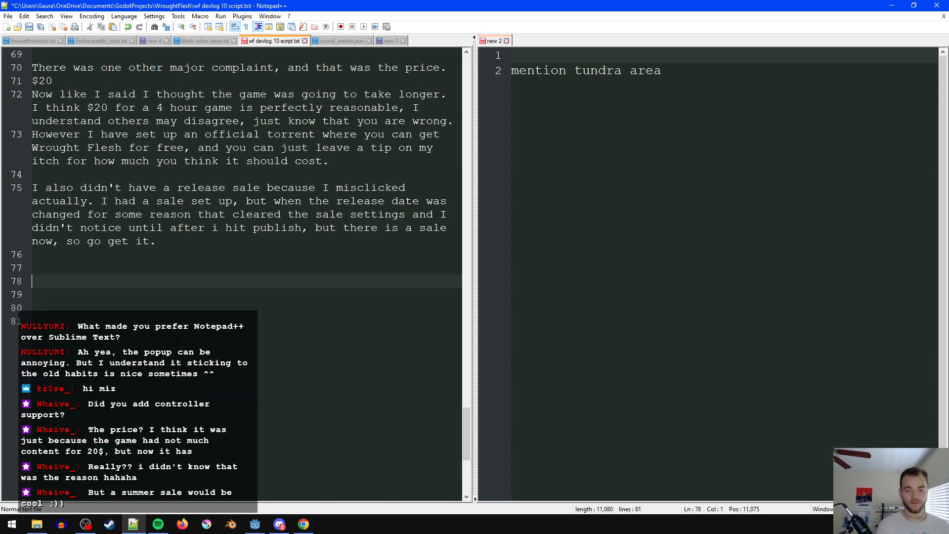
text(Honestl)
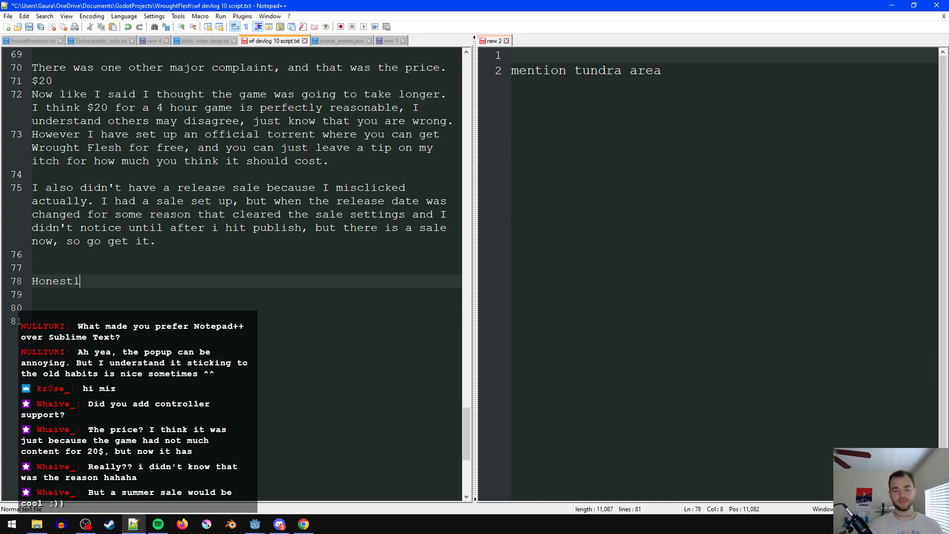
text(y I should have put th)
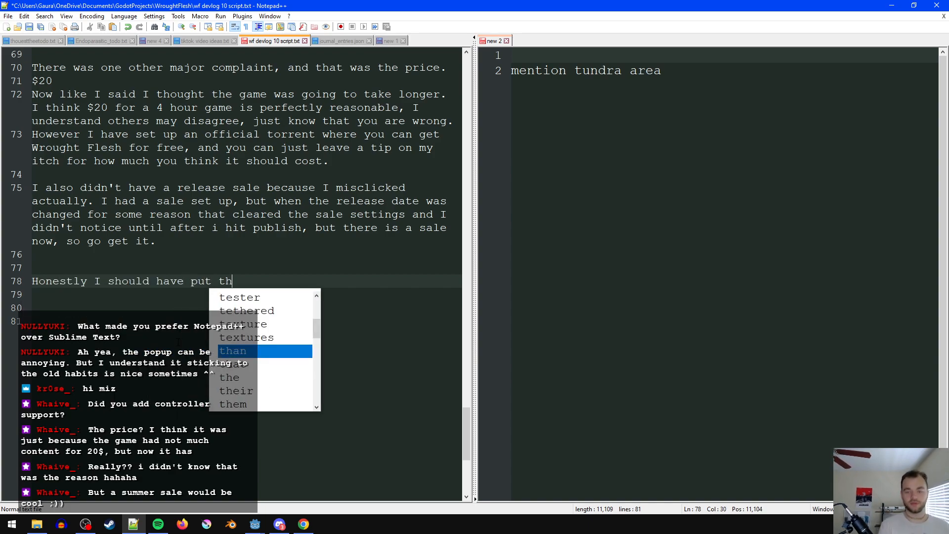
text(e game in )
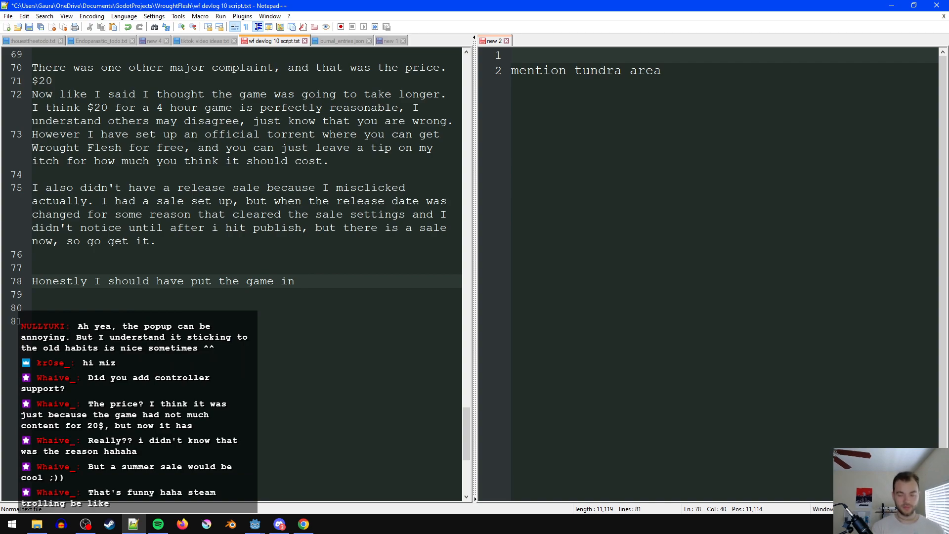
text(early access, but I)
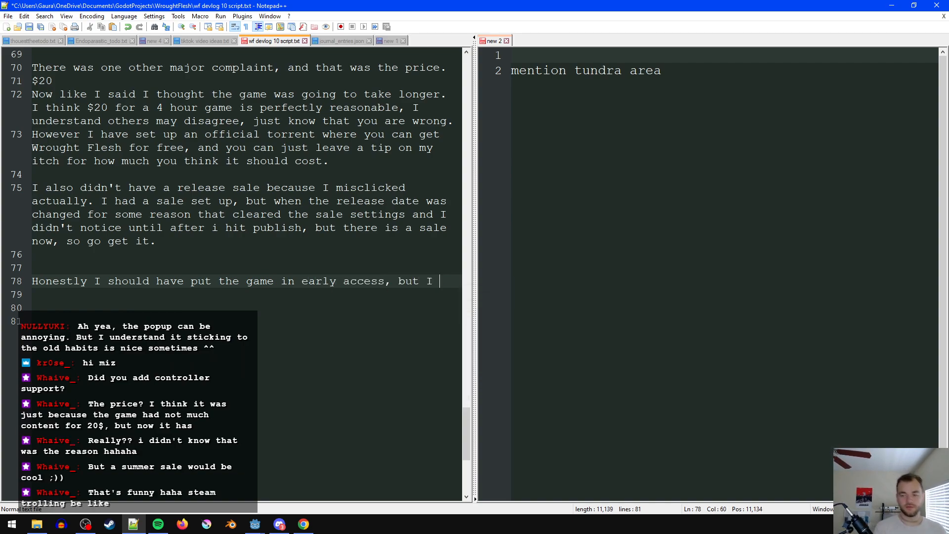
text( hadn't)
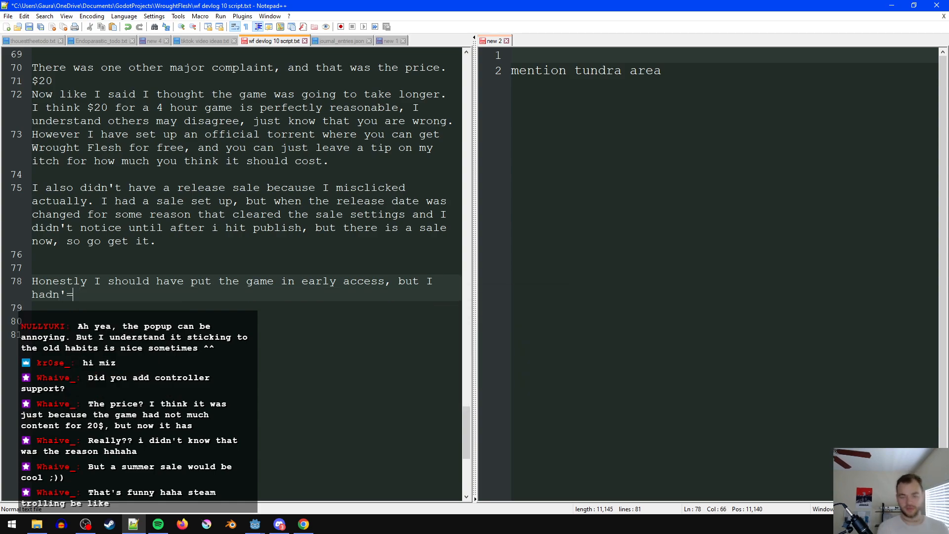
key(BackSpace)
key(BackSpace)
key(BackSpace)
key(BackSpace)
key(BackSpace)
key(BackSpace)
key(BackSpace)
key(BackSpace)
key(BackSpace)
key(BackSpace)
key(BackSpace)
key(BackSpace)
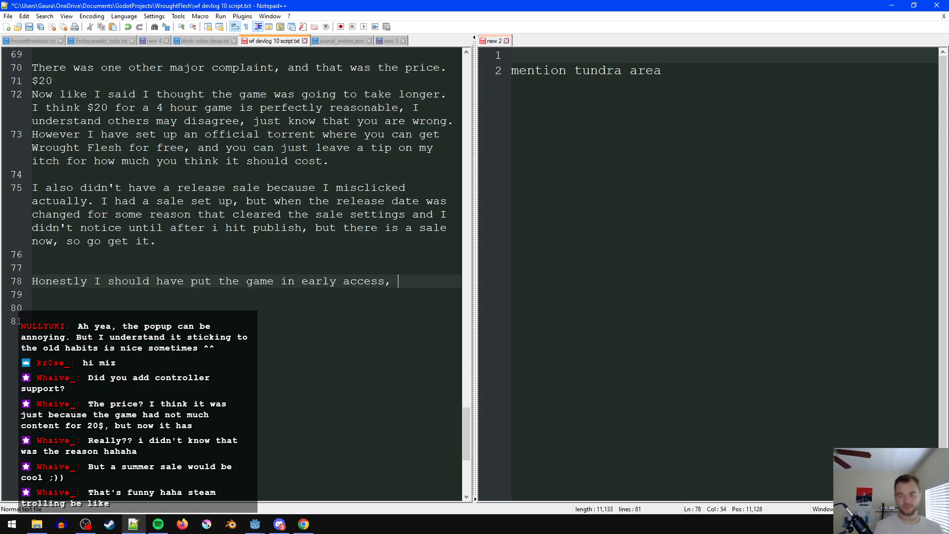
- Add a new sentence beginning "I needed the money from release to keep working on the game" after the early access sentence
text(I n)
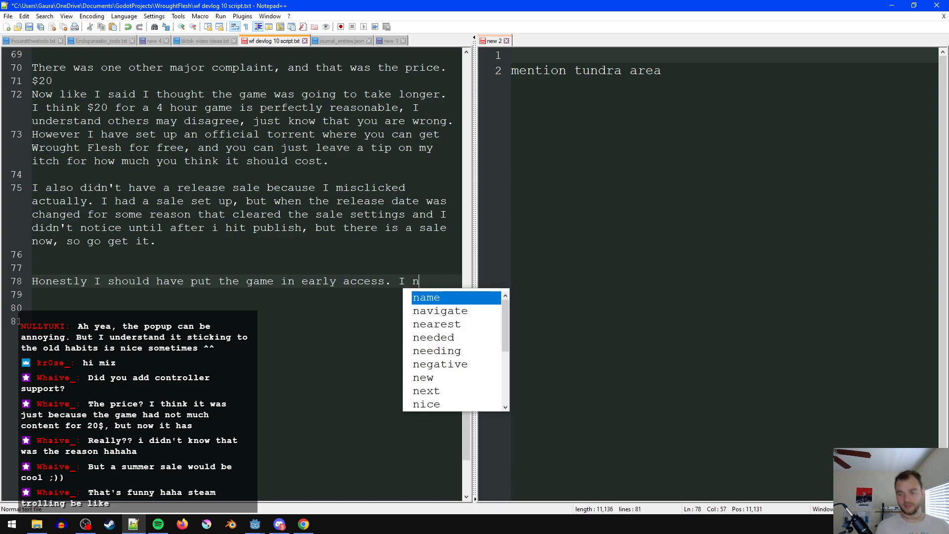
text(eeded the money f)
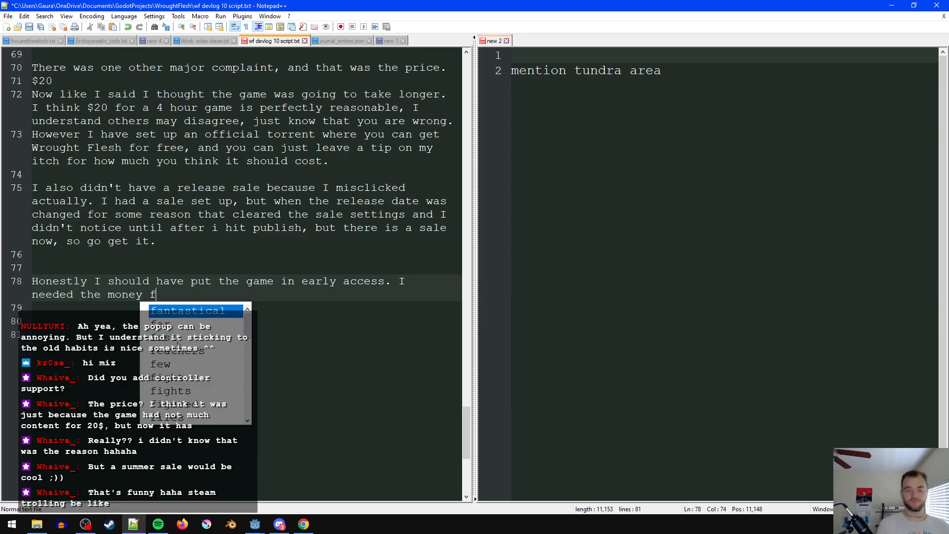
text(rom release to keep wo)
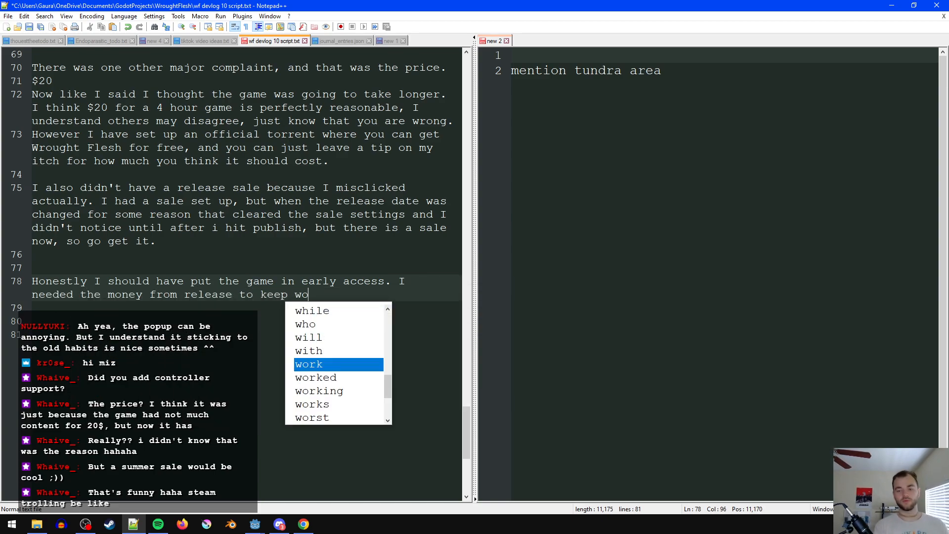
text(rking on the game)
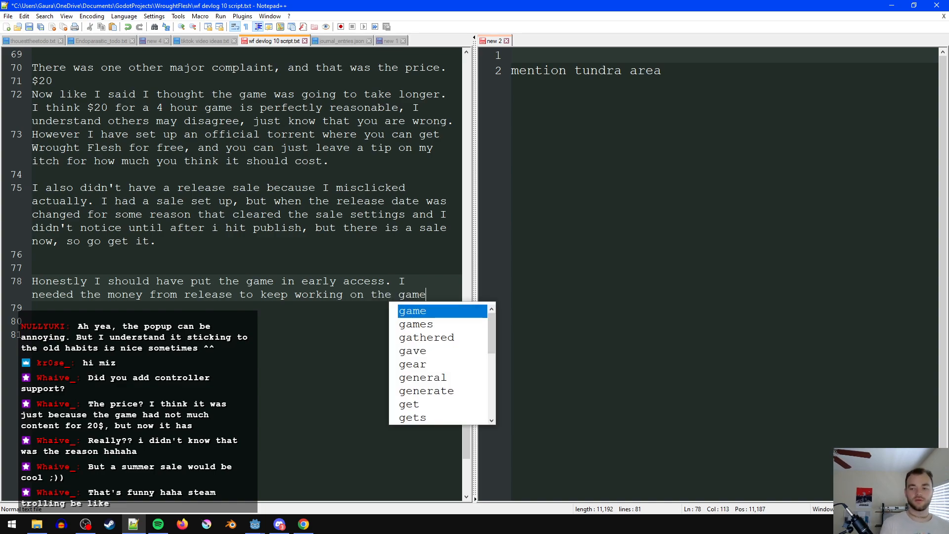
text(, as my onl)
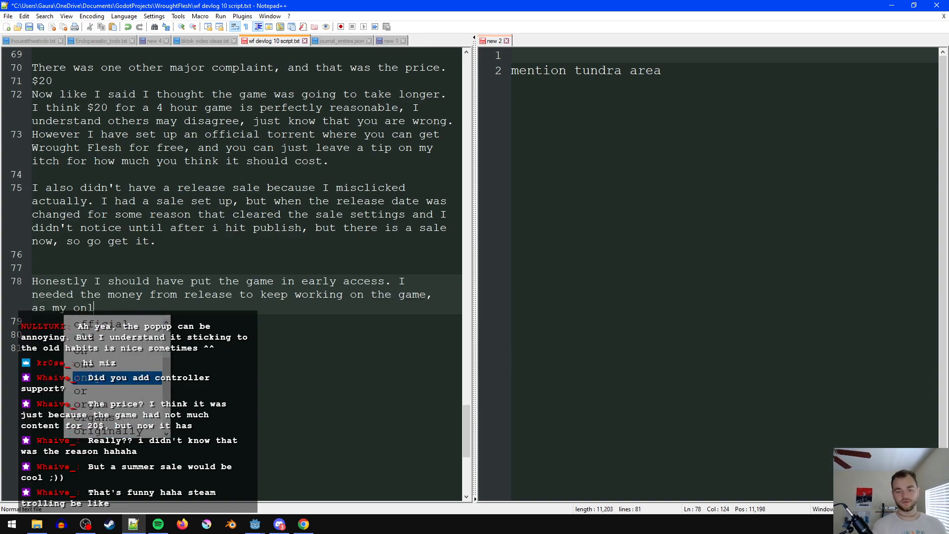
text(y other option )
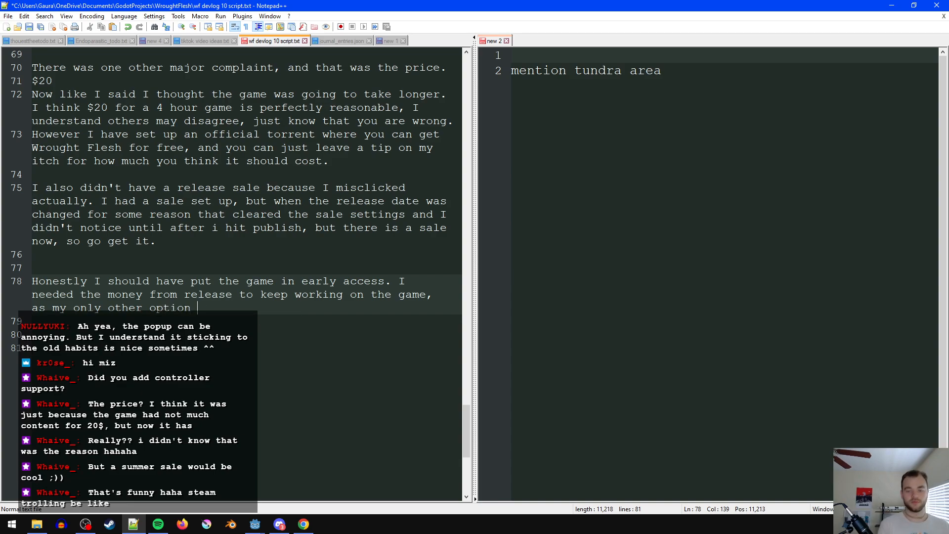
text(was to make another c)
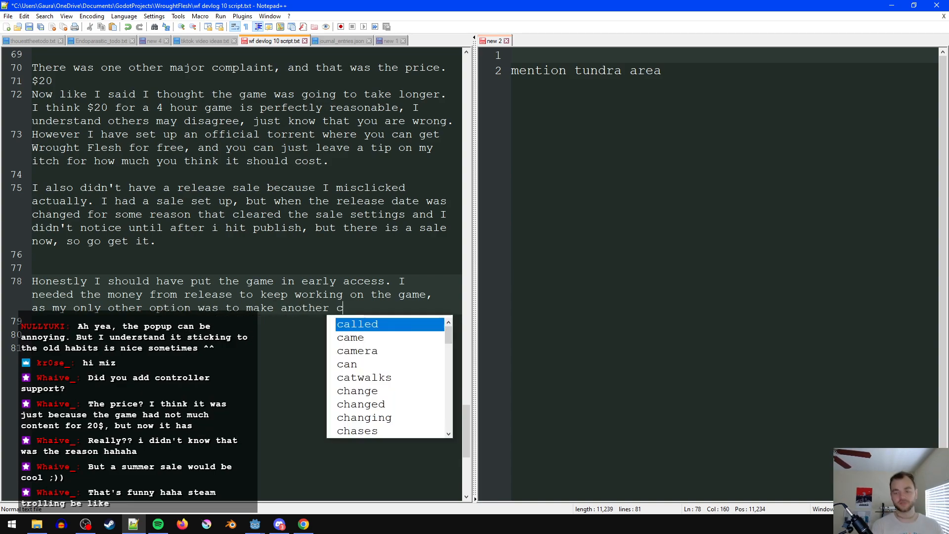
text(ourse and videos to promote it.)
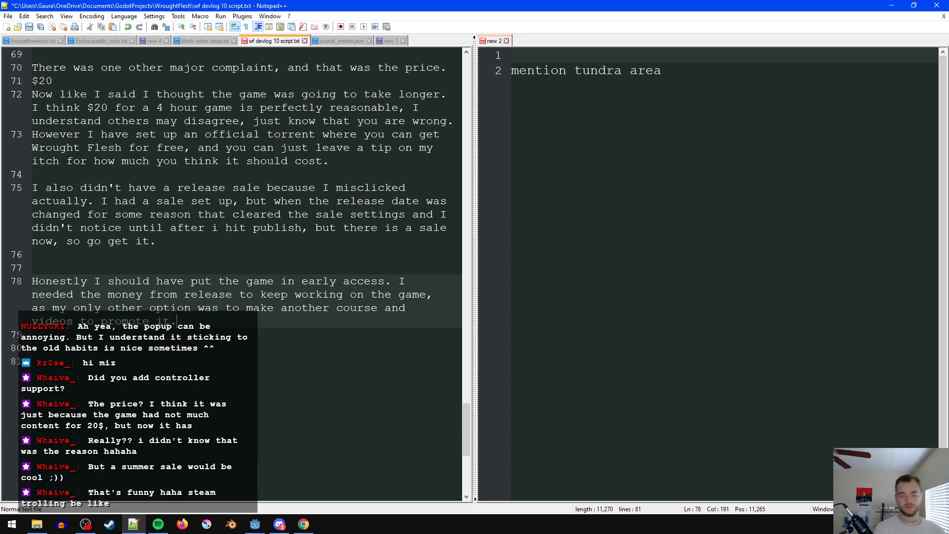
text( WHich)
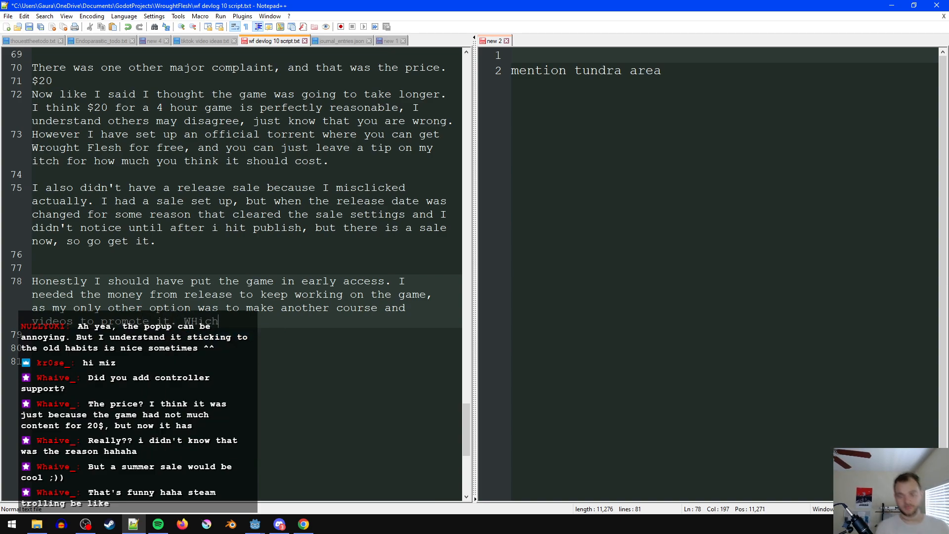
text( I didn't want to)
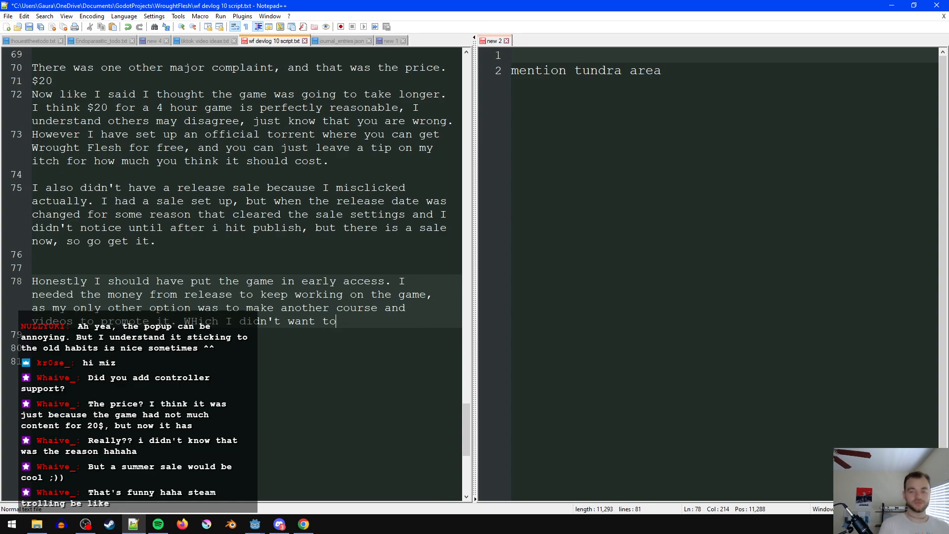
text( do, I'd rat)
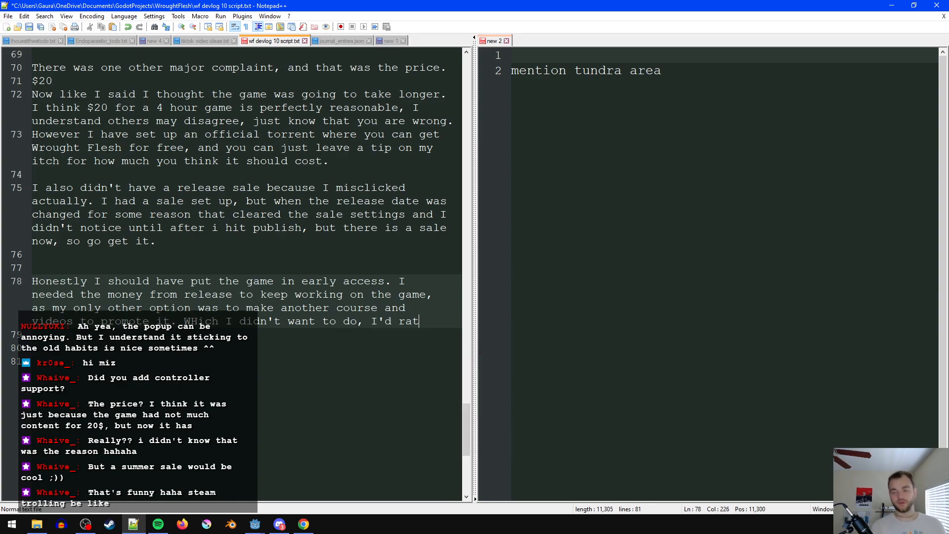
text(her work on the game.)
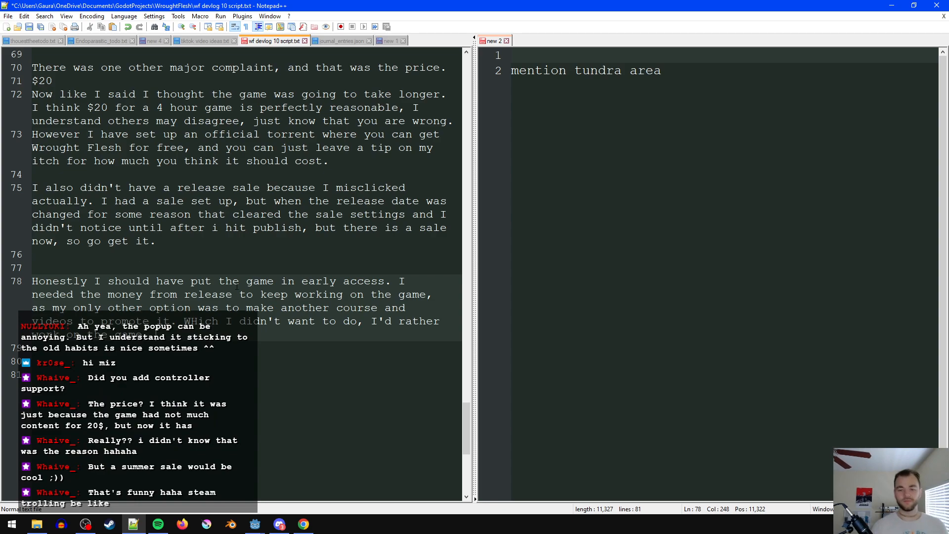
click(399, 281)
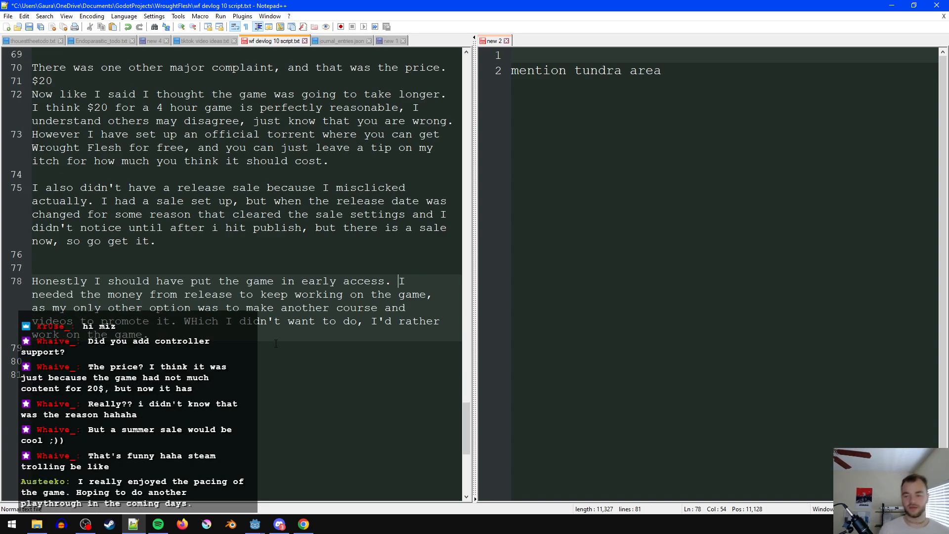
click(254, 271)
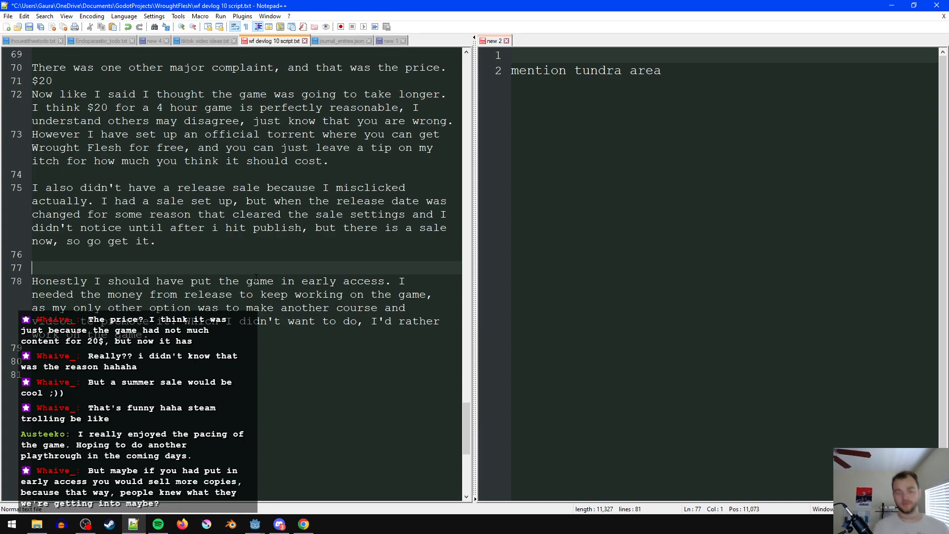
text(Af)
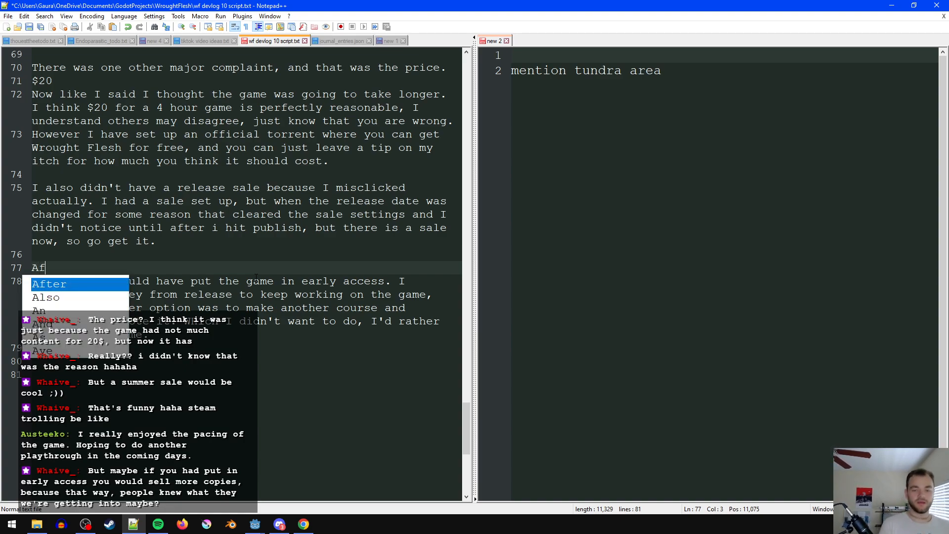
text(ter releasing wo)
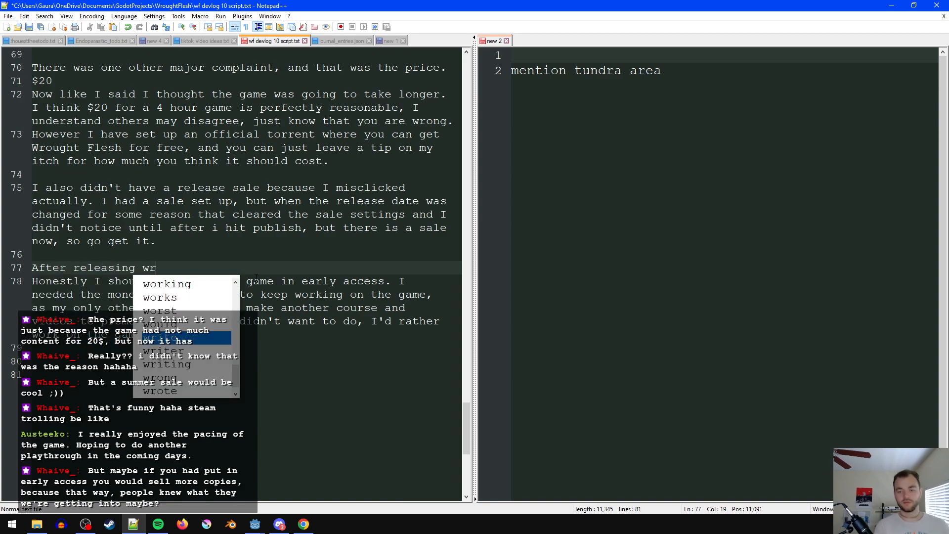
key(ctrl+BackSpace)
key(ctrl+BackSpace)
key(ctrl+BackSpace)
- On the blank line above the early access paragraph, write "Now that it'ps been about 6 months post release, I think I finally have a game I'm proud of."
text(Now that it'ps been about 6 months post )
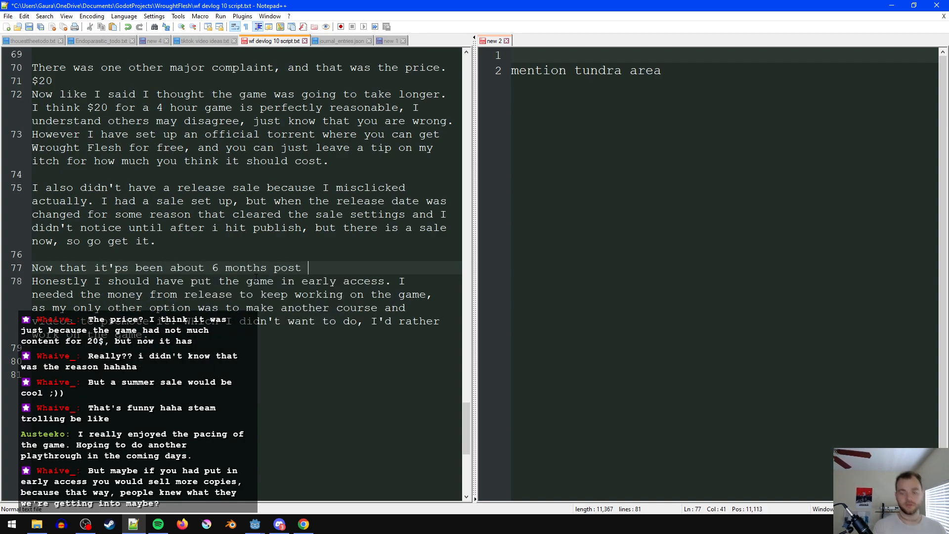
text(release, I think I hf)
key(BackSpace)
key(BackSpace)
text(finally have a game)
text( I'm proud of.)
text( I)
key(BackSpace)
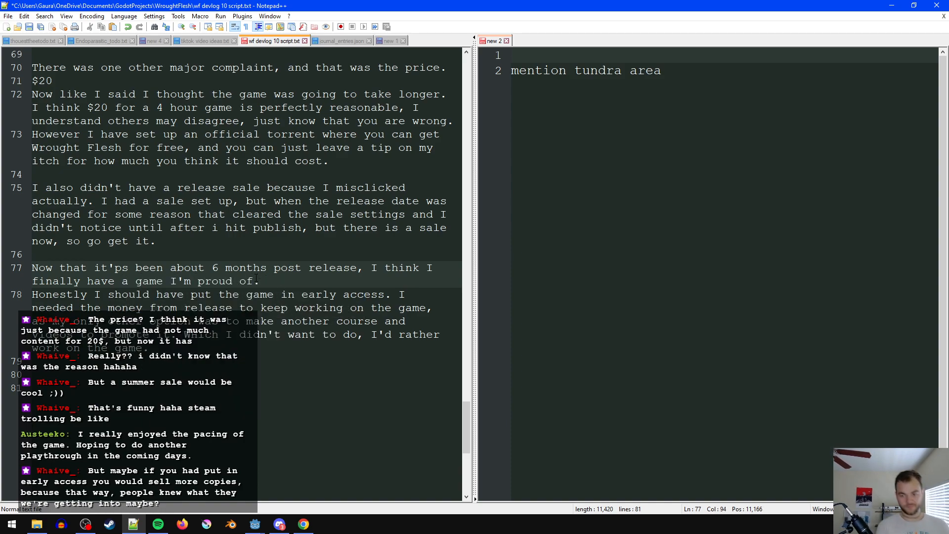
- Add "I should have released" and merge it with the paragraph below, removing "Honestly I should have put" before "the game in early access"
text(I should have r)
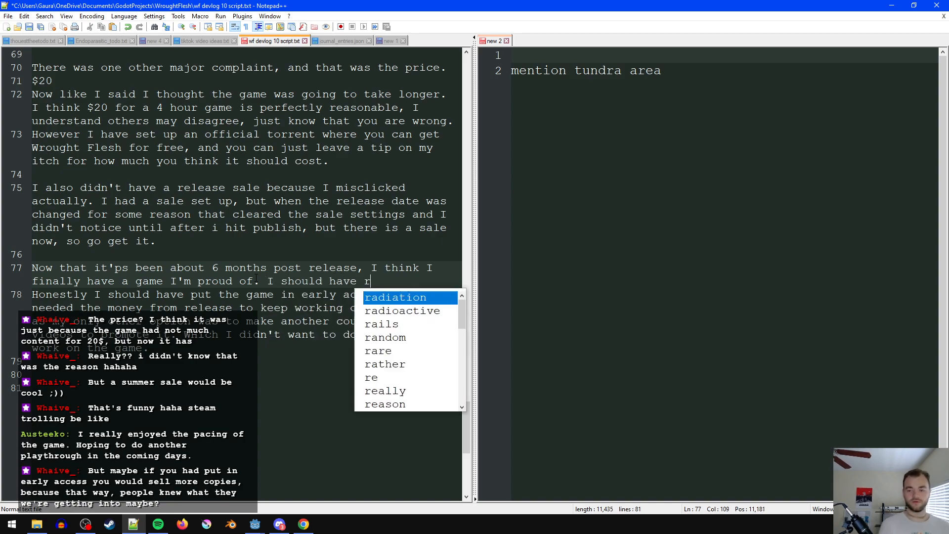
text(eleased)
key(Delete)
key(Delete)
key(Delete)
key(Delete)
key(Delete)
key(Delete)
key(Delete)
key(Delete)
key(Delete)
key(Delete)
key(Delete)
key(Delete)
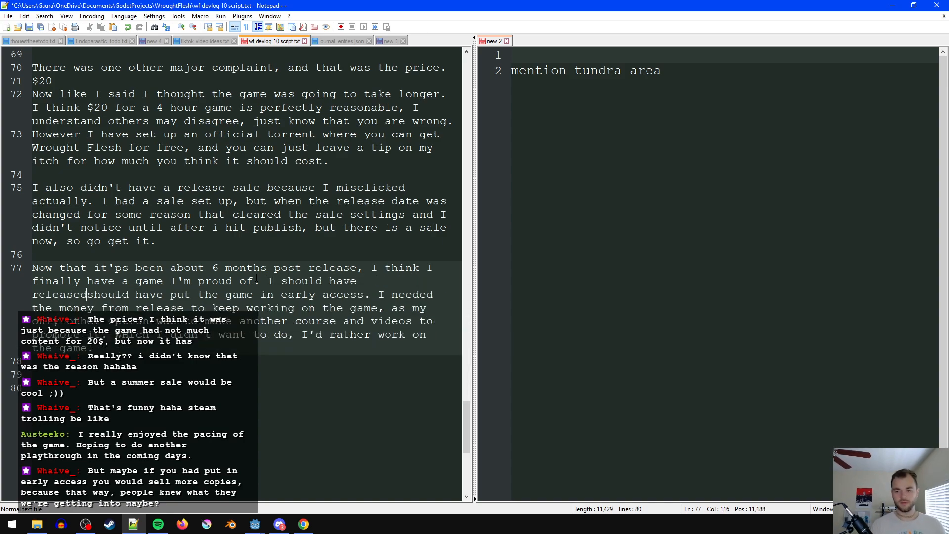
key(Delete)
key(Delete)
key(Delete)
key(Delete)
key(Delete)
key(Delete)
key(Delete)
key(Delete)
key(Delete)
key(Delete)
key(Delete)
key(Delete)
key(Delete)
key(Delete)
key(Delete)
key(Delete)
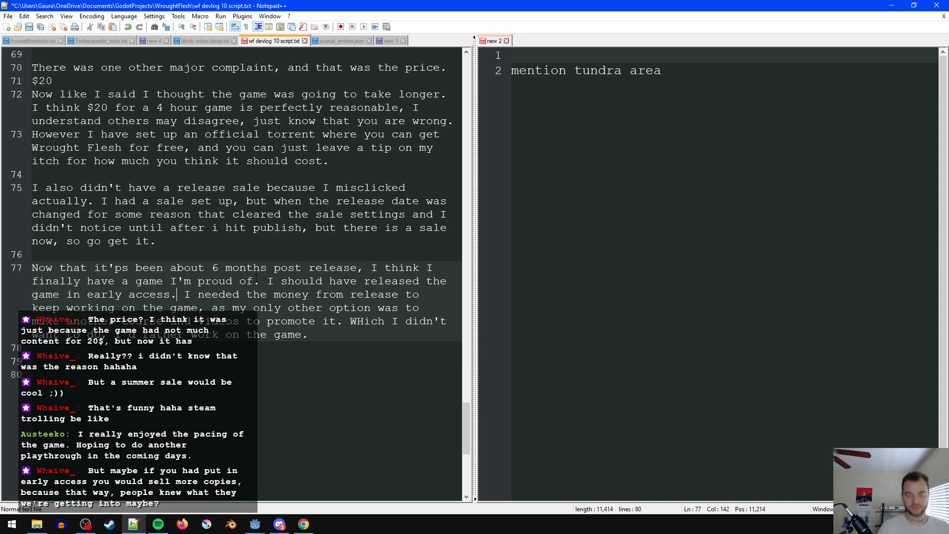
- Replace the period after "early access" with ", but I had been afriad to consider because I was so burnt out of the game"
key(BackSpace)
text(, but)
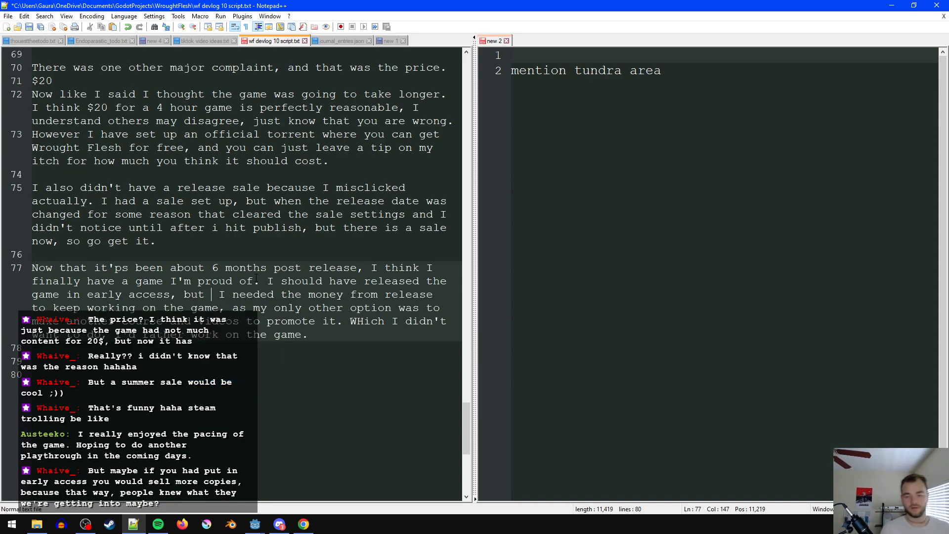
text( I had been afr)
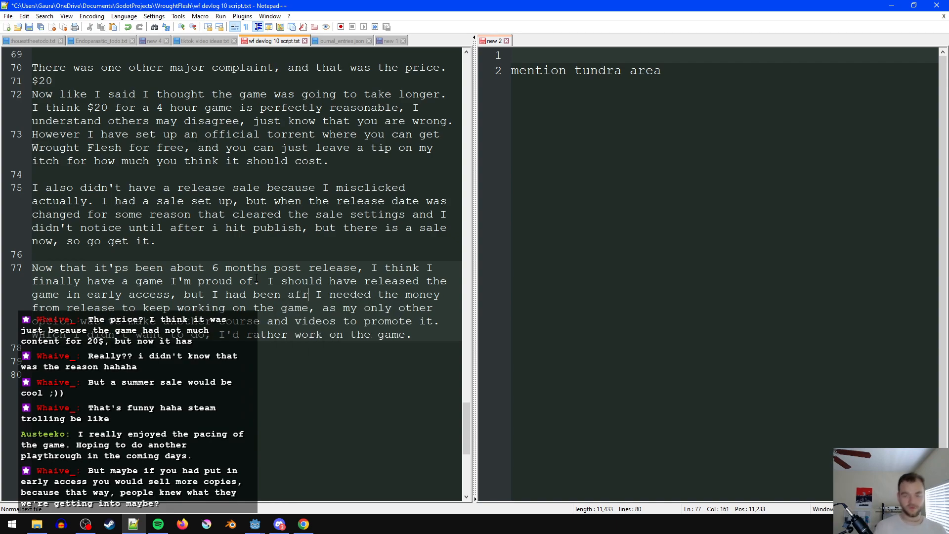
text(iad to consider because I was so burnt out )
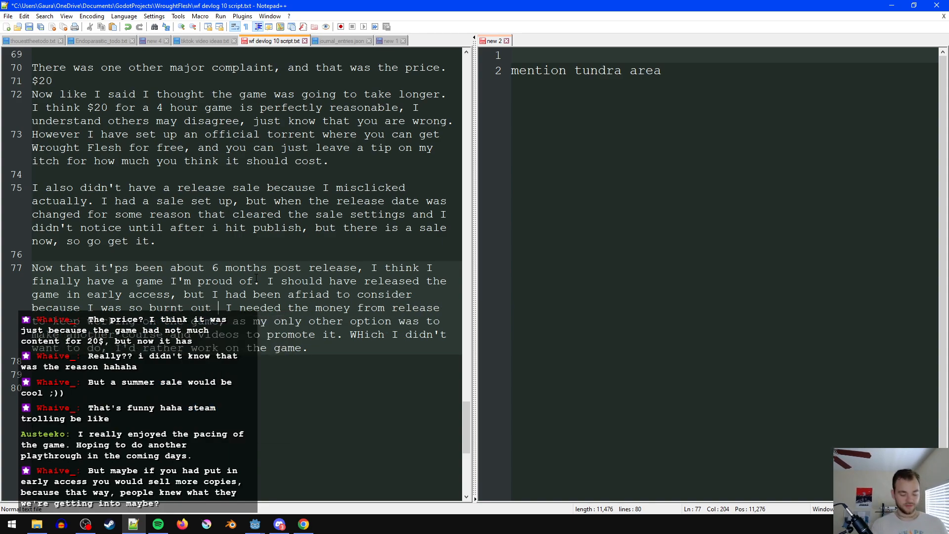
text(of the game )
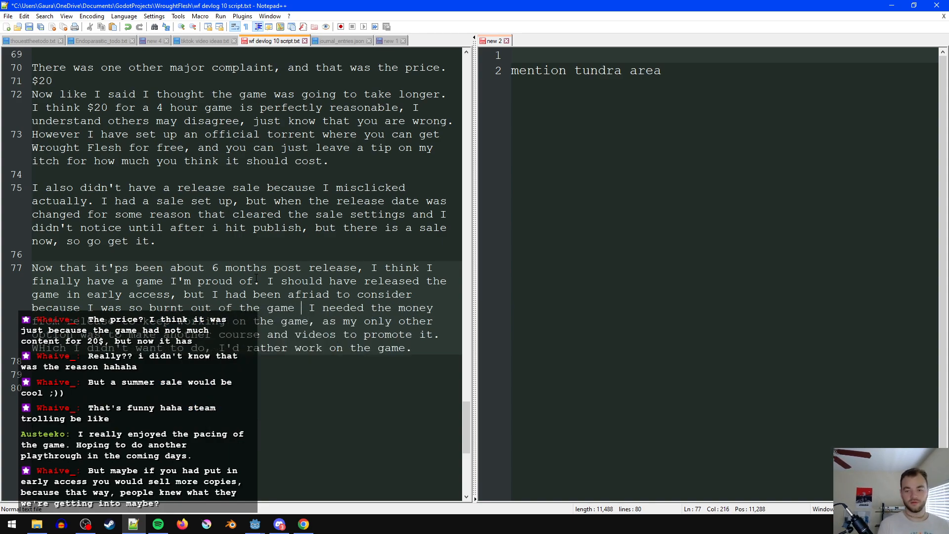
text(by deceme)
- Finish the burnout sentence with "by december and just wanted to be done with it." and begin another sentence after it
key(BackSpace)
key(BackSpace)
key(BackSpace)
key(BackSpace)
text(ber and jus)
text(t wanted to be done wi)
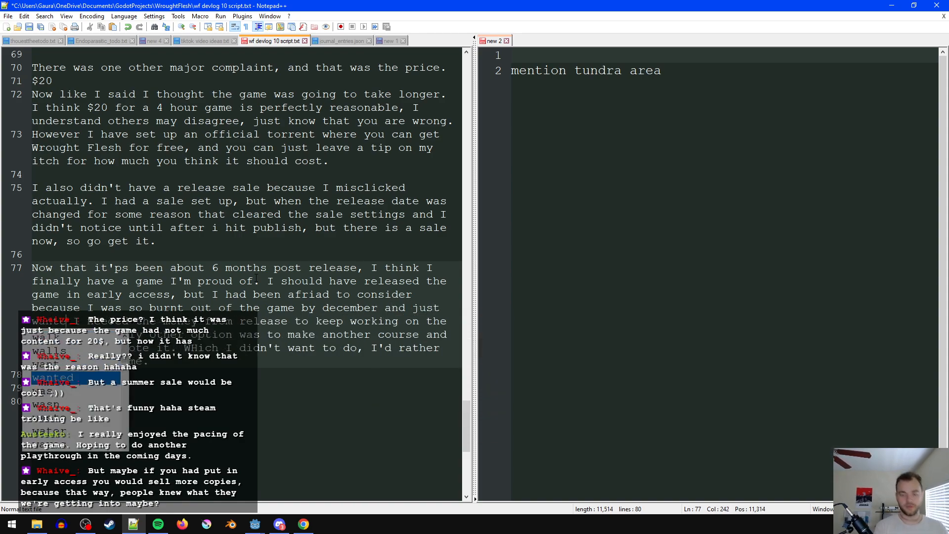
text(th it. afte rr)
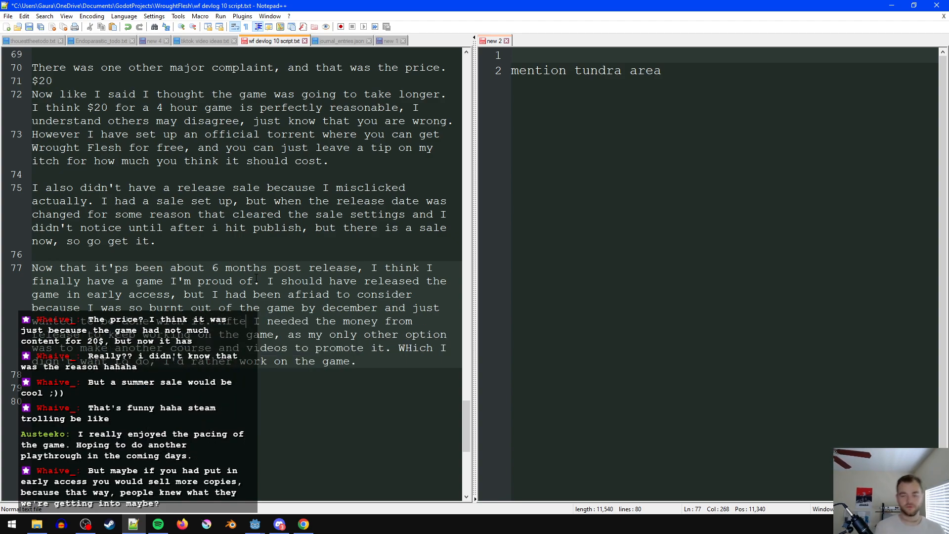
- Continue the sentence after the burnout one as "After release and seeing how much work it needed, and"
key(BackSpace)
text(r release and seeing how much work )
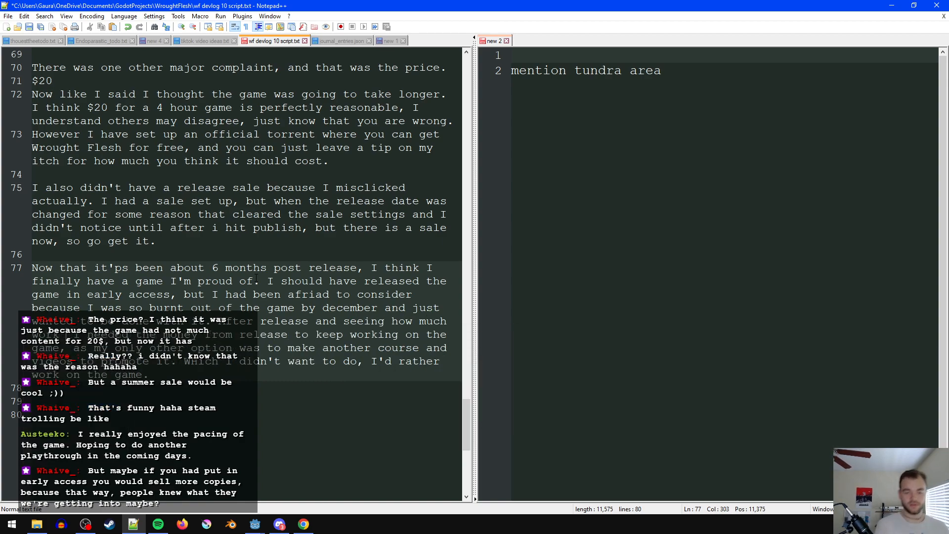
text(it needed, and also how mu ch mo)
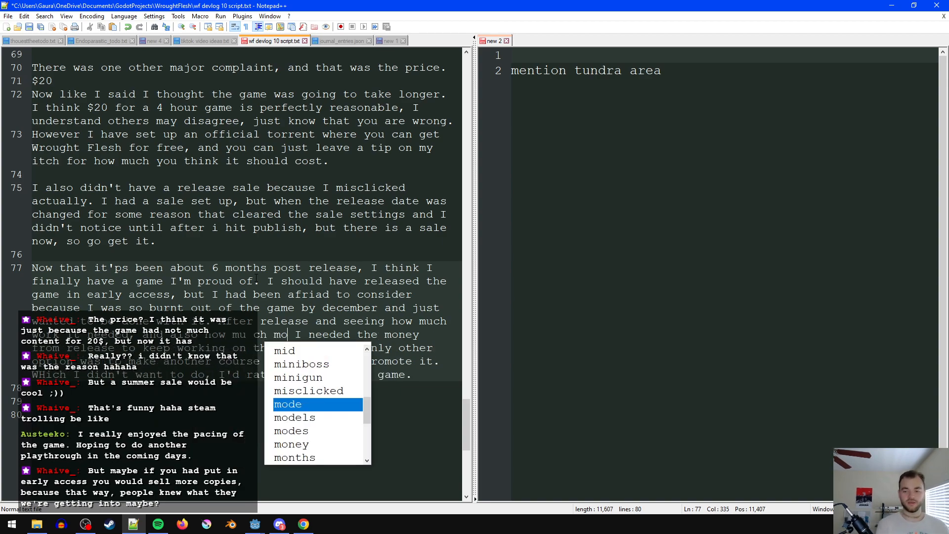
- Extend the post-release sentence with "also how much money I made, I was"
key(BackSpace)
key(BackSpace)
key(BackSpace)
key(BackSpace)
key(BackSpace)
key(BackSpace)
text(8)
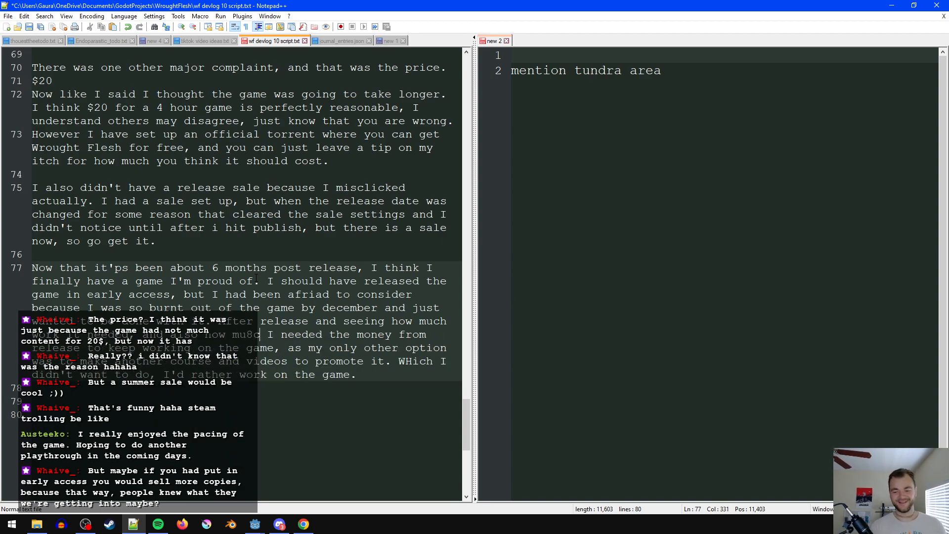
text( money I)
key(BackSpace)
key(BackSpace)
text(MADmade, I was rte)
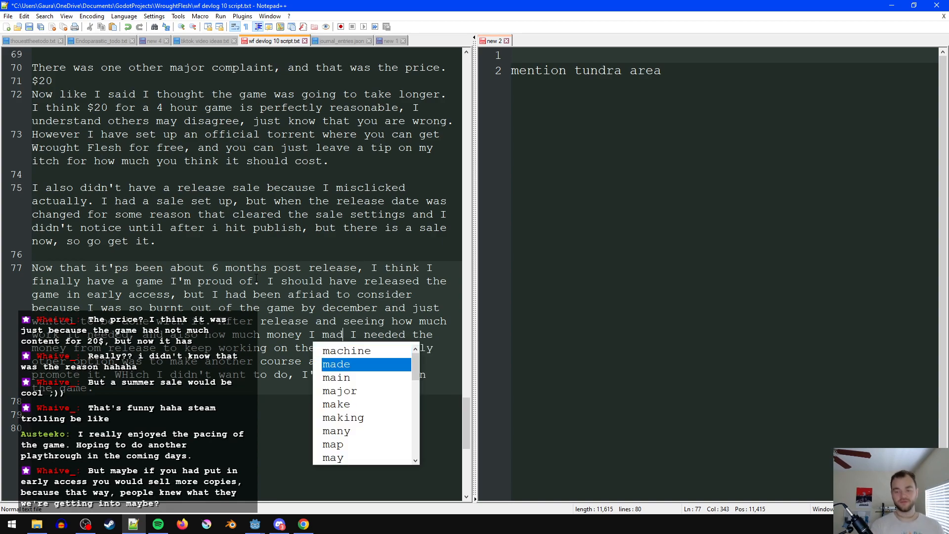
- Complete the post-release sentence with "reinvigorated to keep working on."
key(BackSpace)
key(BackSpace)
text(einv)
text(9)
text(orated to )
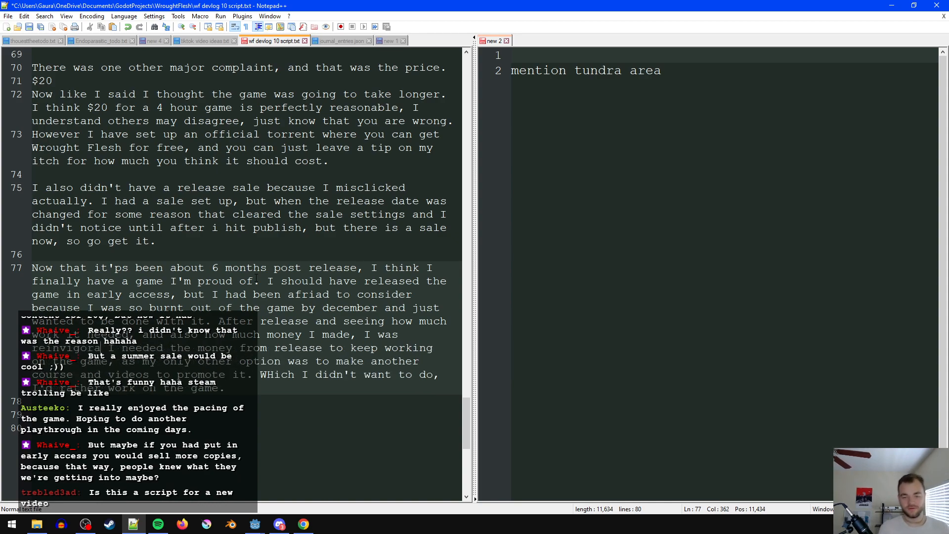
text(keep working on.)
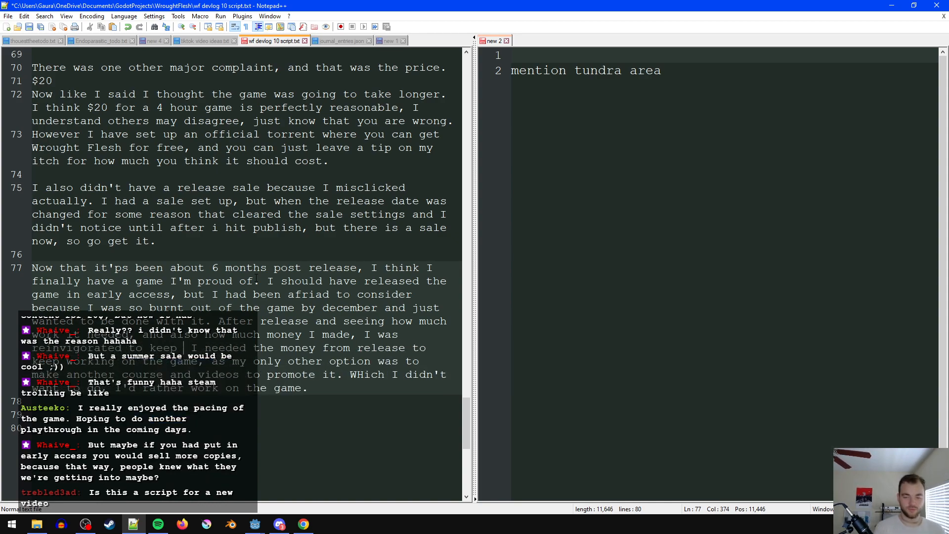
- Split the text beginning "I needed the money from release" onto its own line without a leading space, and save the script
key(Return)
key(ctrl+s)
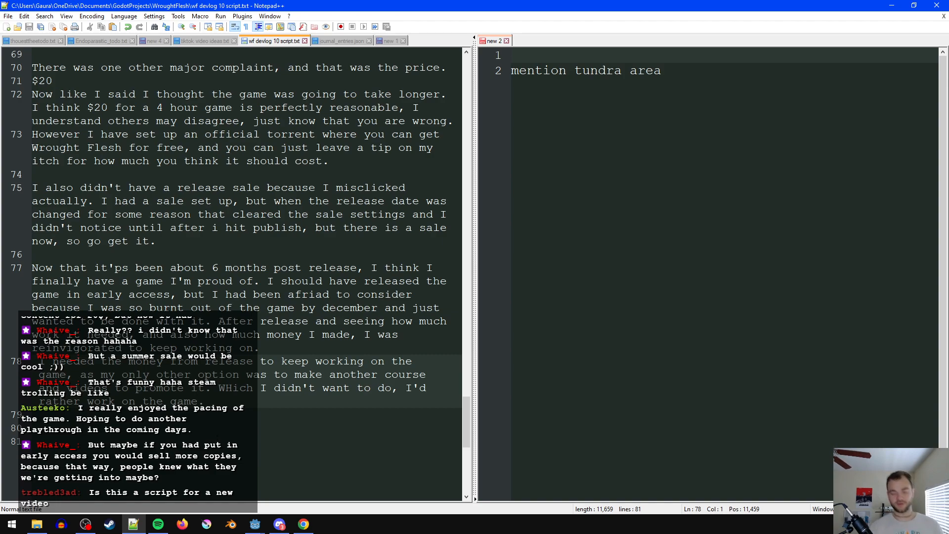
key(Delete)
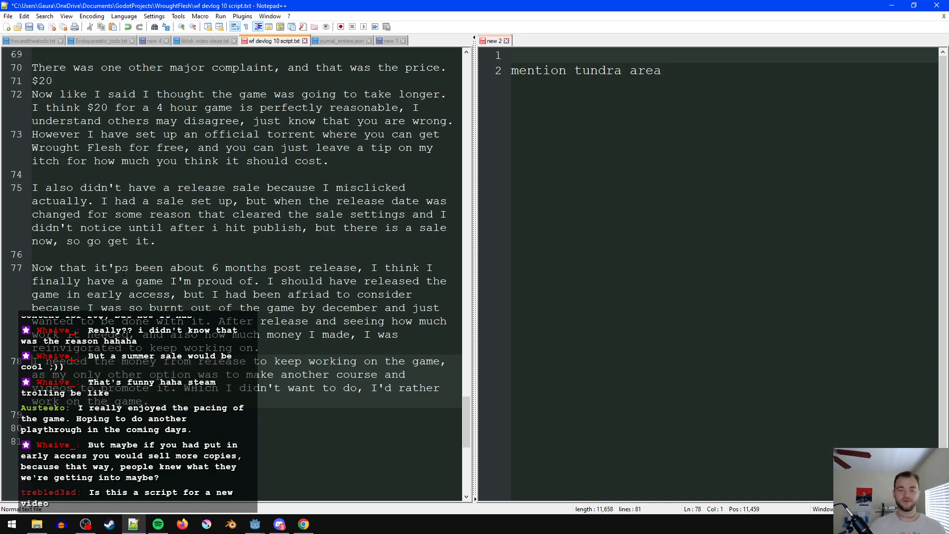
- Correct "it'ps" to "it's" at the start of the closing paragraph and save the script
click(124, 272)
key(BackSpace)
key(ctrl+s)
- Insert "at the time" before "I had been afriad" and "that" after "to consider" in the early access sentence
click(347, 348)
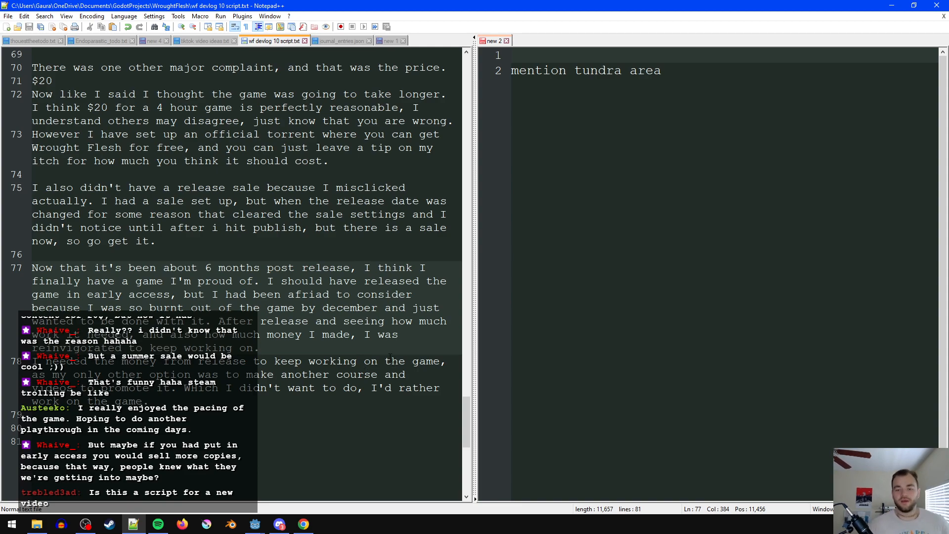
click(307, 357)
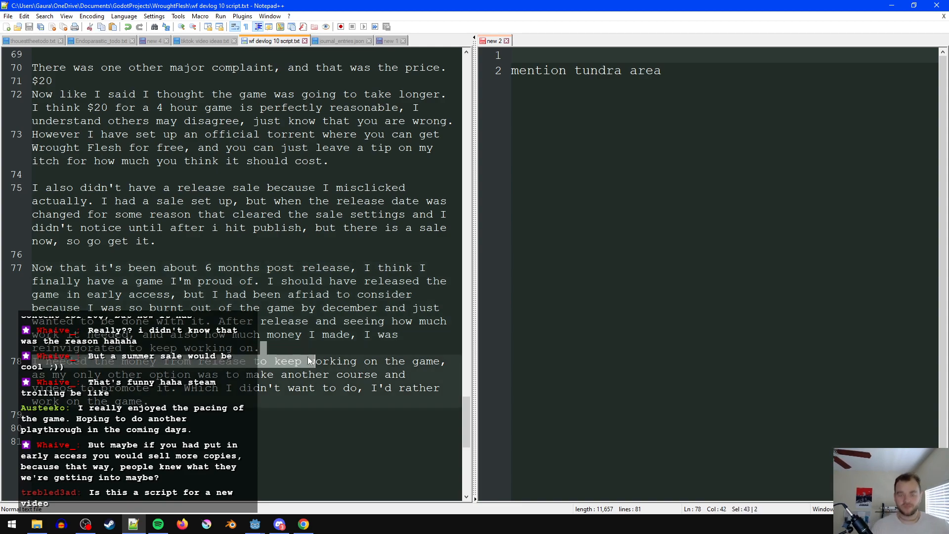
click(303, 328)
click(213, 294)
text(at the time )
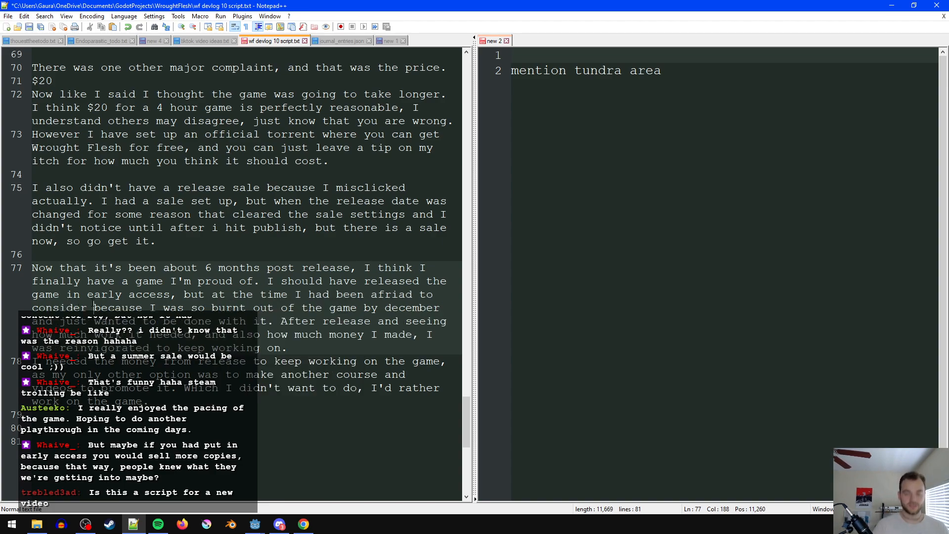
text(that)
click(295, 321)
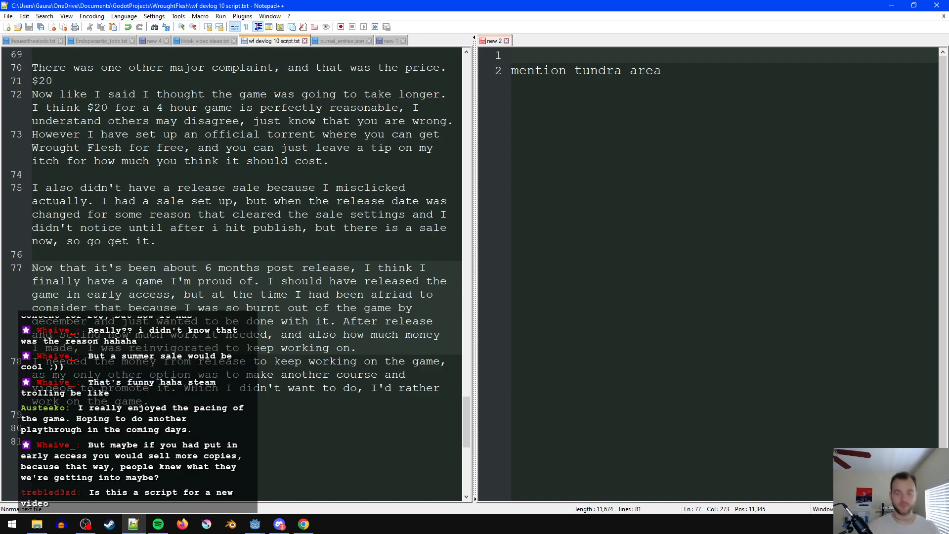
- Change "it needed" to "it still needed though" in the post-release sentence and save the script
click(280, 335)
click(226, 334)
text(still needed)
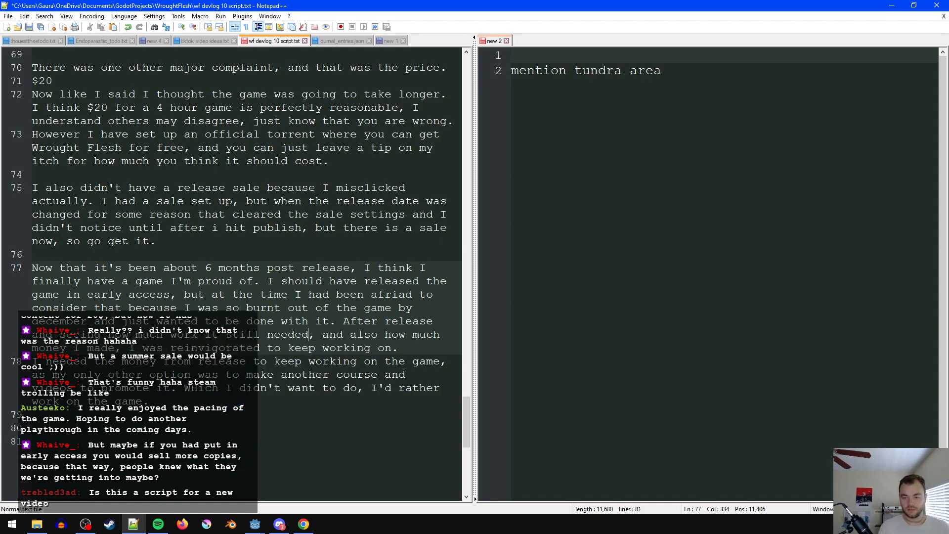
text( though)
click(156, 322)
key(ctrl+s)
- Add "it" after "reinvigorated to keep working on" and save the script
click(453, 351)
text(it)
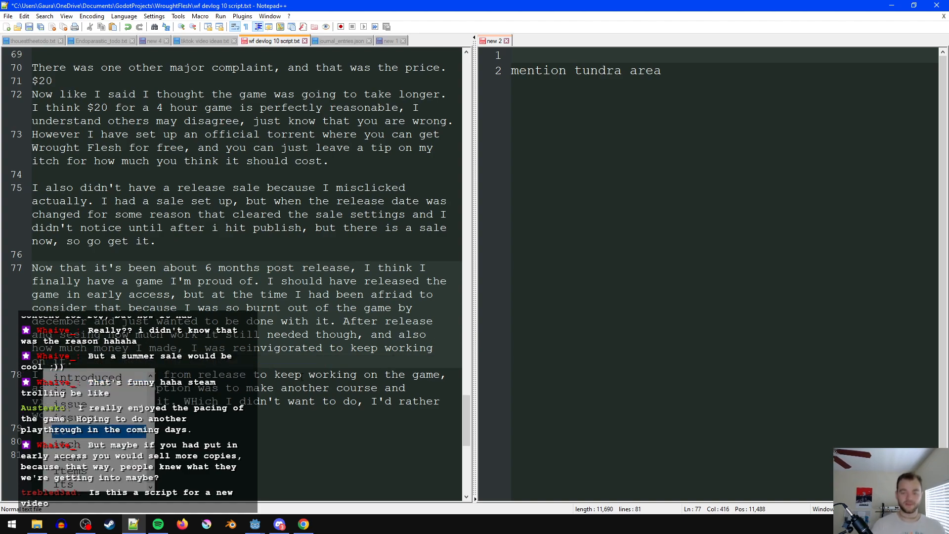
click(303, 378)
key(ctrl+s)
drag(304, 365, 304, 373)
drag(351, 350, 344, 349)
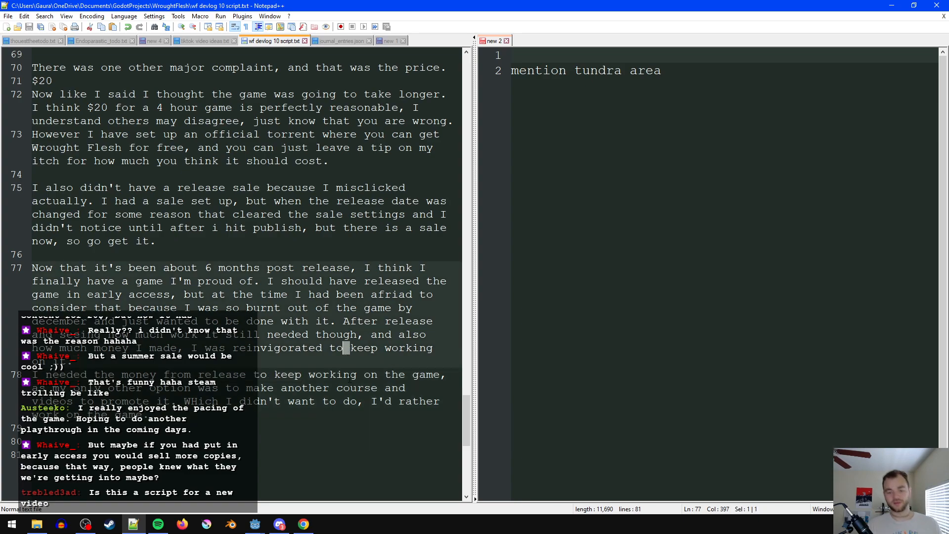
click(294, 374)
click(300, 413)
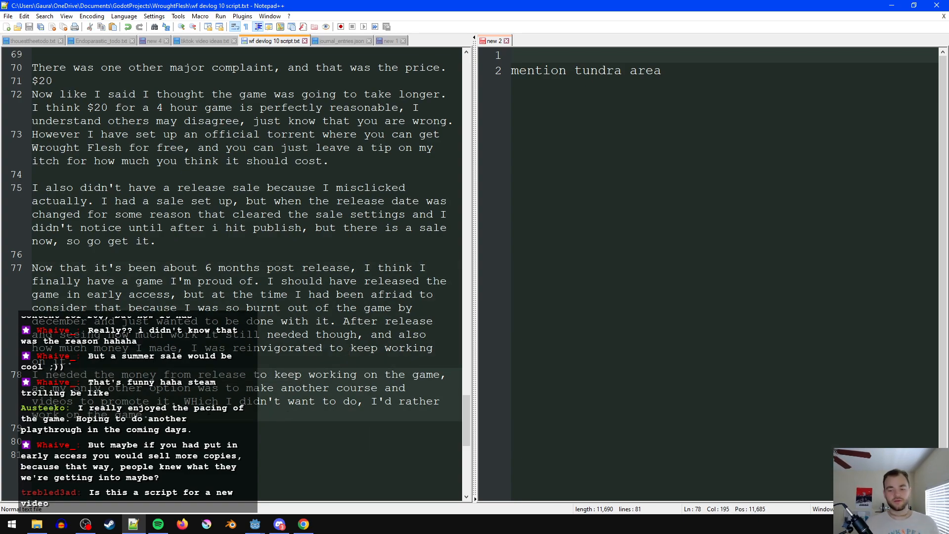
- Correct the capitalization of "WHich" to "Which" in the last paragraph
click(189, 401)
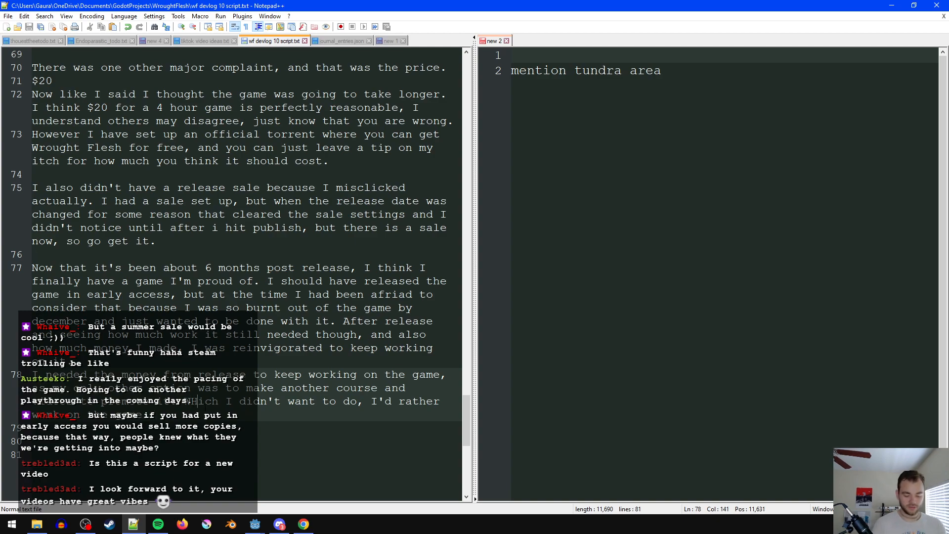
key(BackSpace)
text(h)
- Change the closing words "work on the game" to "work on games" and save the script
click(156, 415)
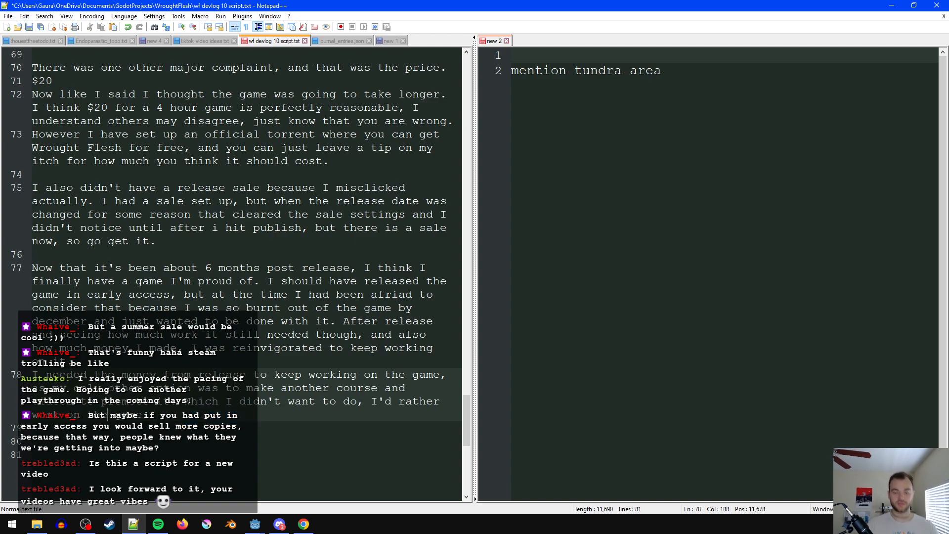
double_click(108, 415)
key(Delete)
key(Delete)
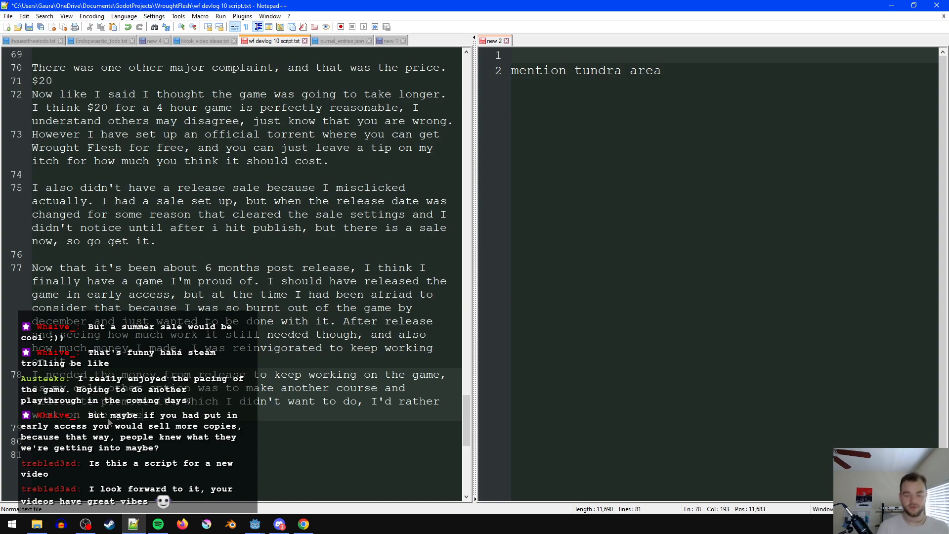
text(s)
key(Right)
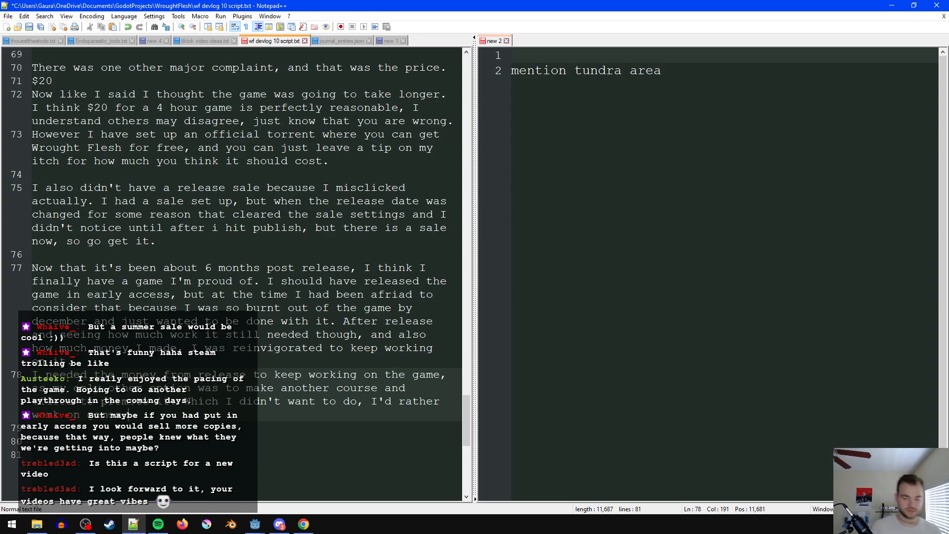
key(ctrl+s)
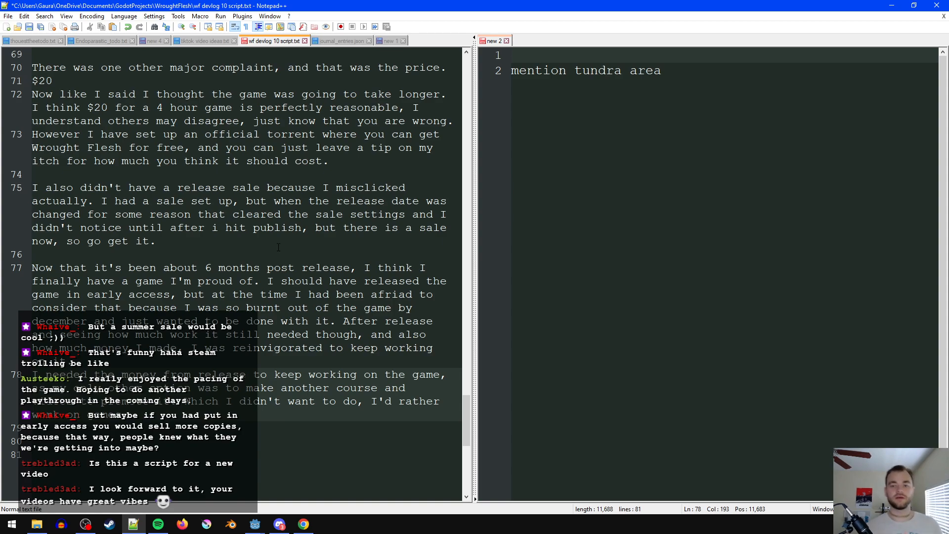
scroll(278, 247, up, 2)
click(132, 129)
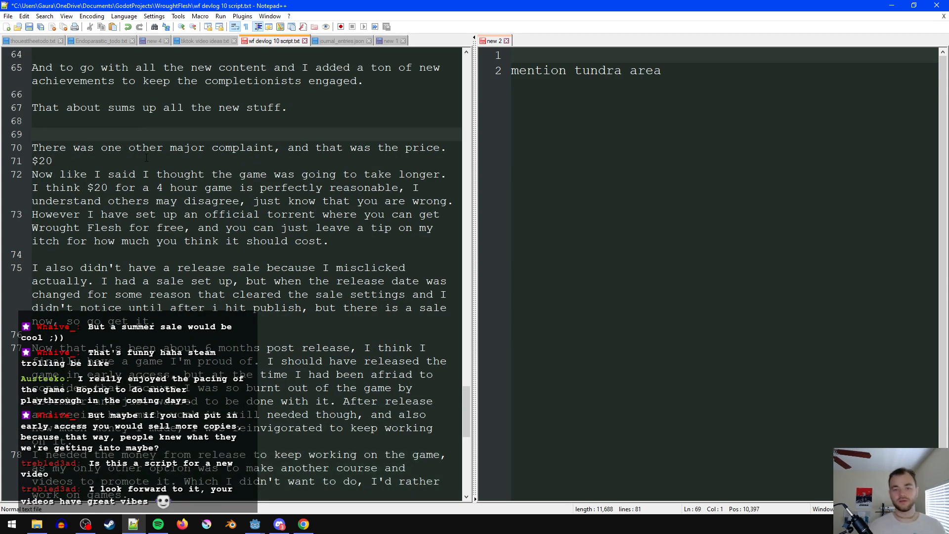
key(ctrl+s)
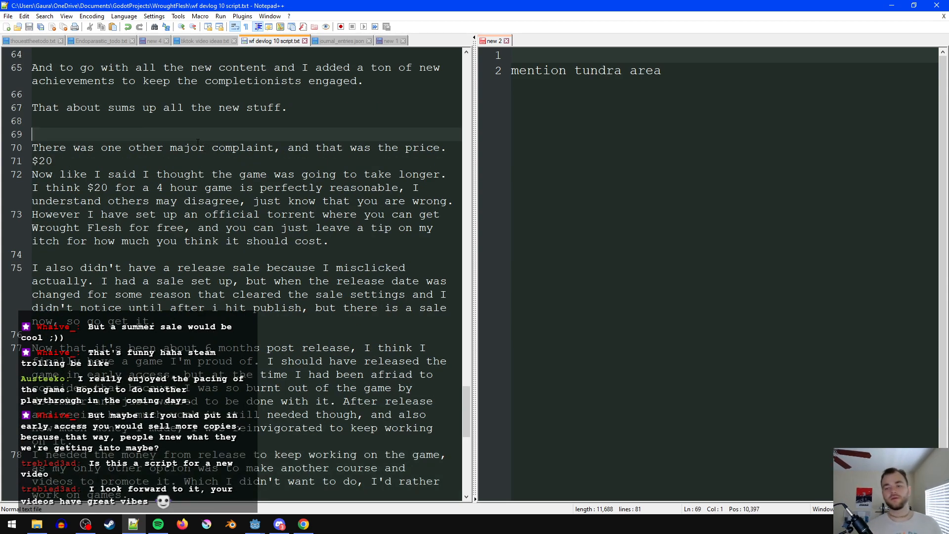
- Review the wording of the $20 price, official torrent and release sale paragraphs
click(240, 166)
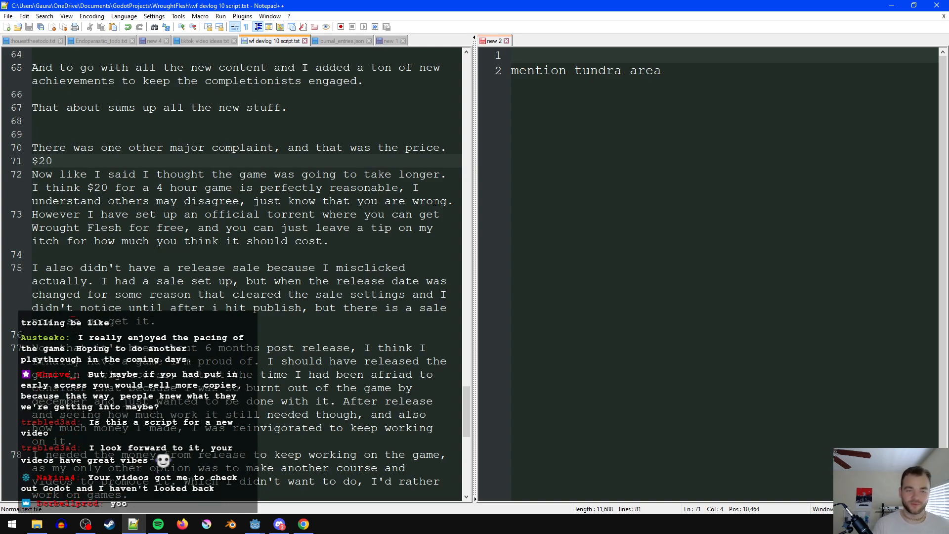
scroll(397, 245, down, 1)
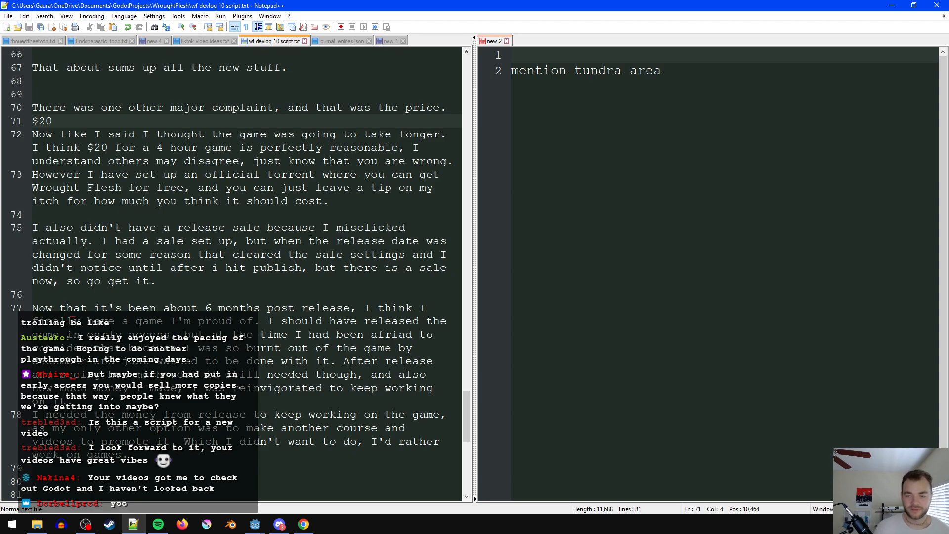
click(346, 198)
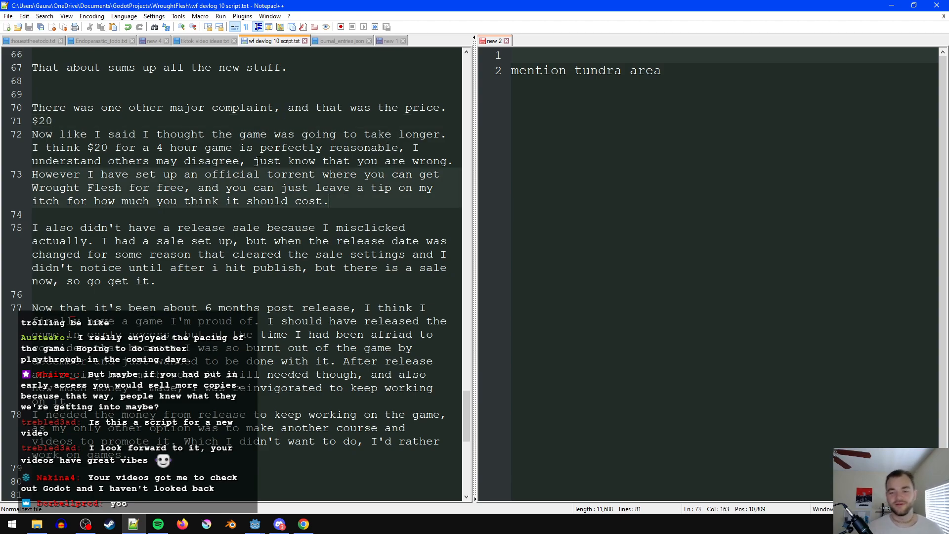
drag(418, 197, 27, 175)
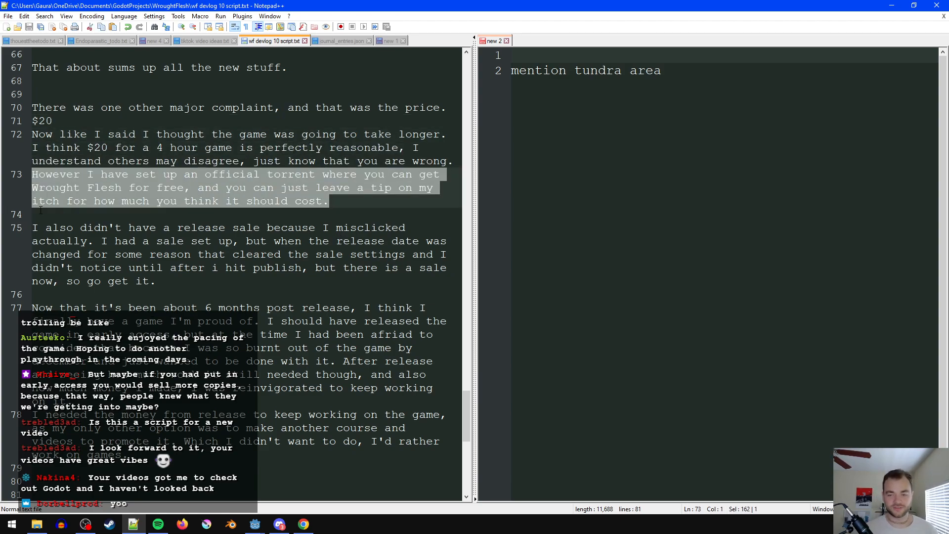
click(223, 219)
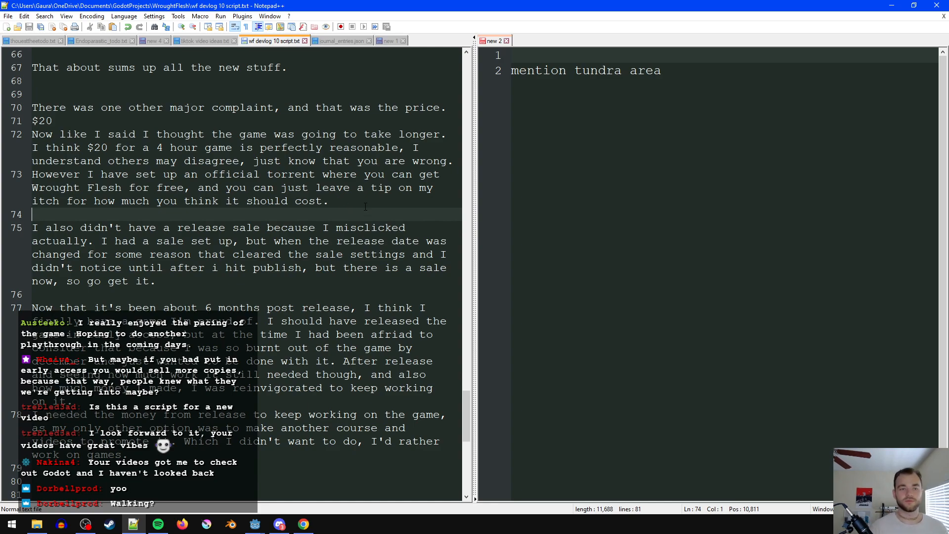
scroll(365, 207, down, 1)
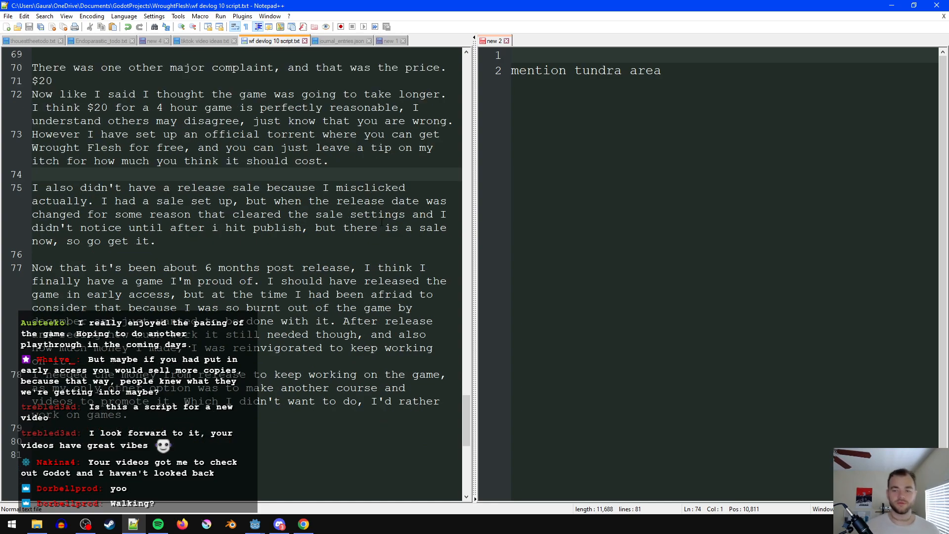
click(374, 163)
drag(382, 156, 402, 112)
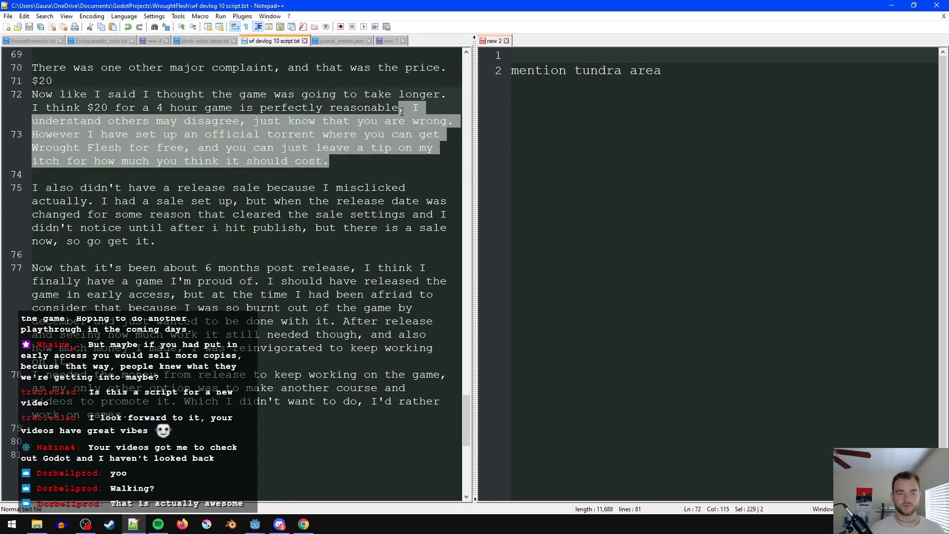
click(392, 148)
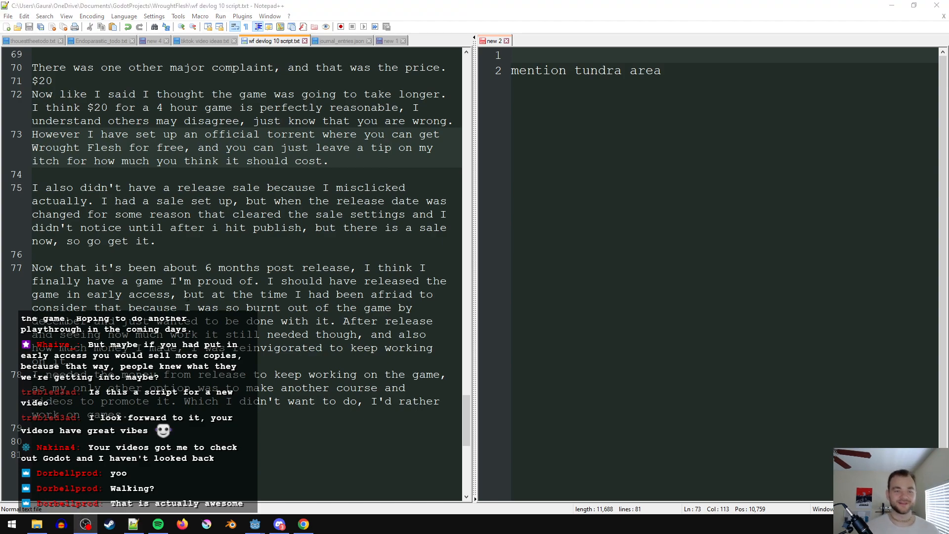
click(191, 215)
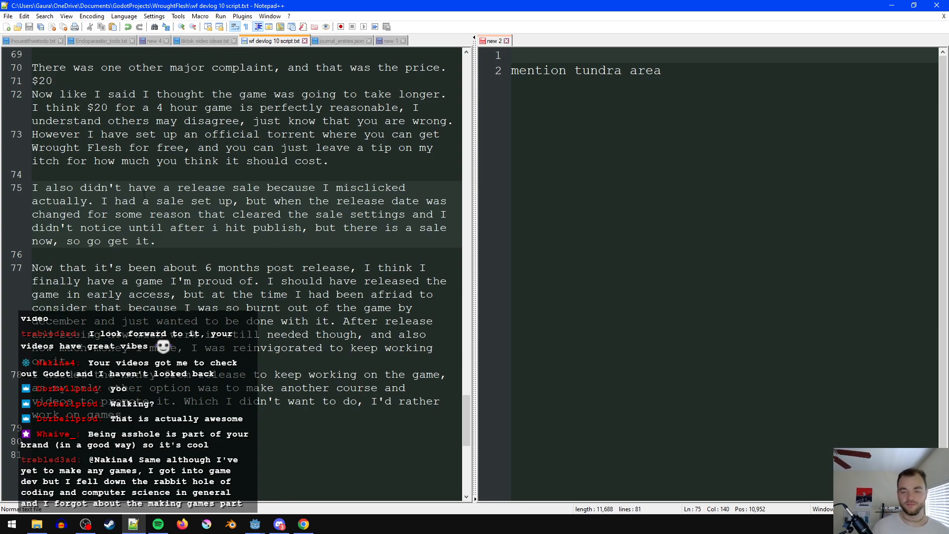
double_click(69, 201)
click(267, 241)
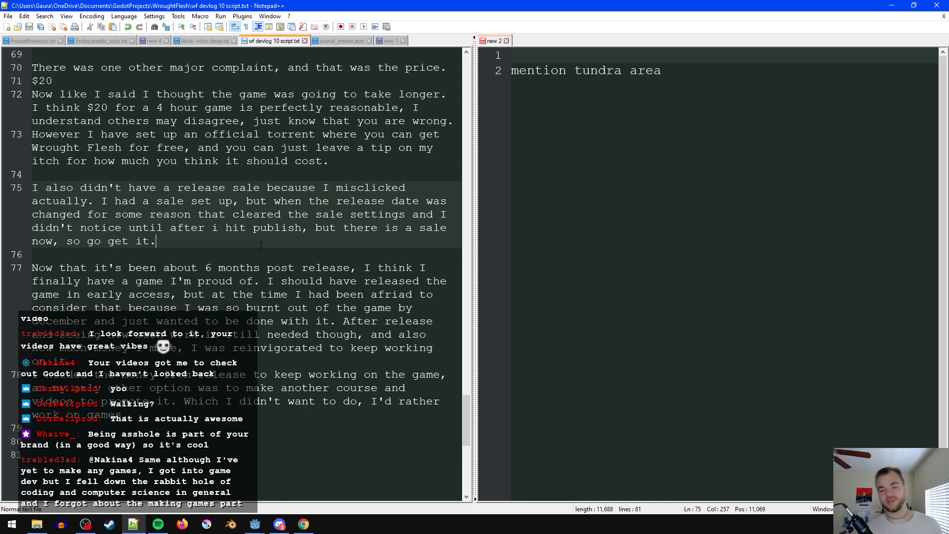
- Insert a comma between "changed" and "for some reason" in the release sale paragraph, leaving no extra "that" between them
click(86, 215)
text(that)
click(232, 215)
click(92, 215)
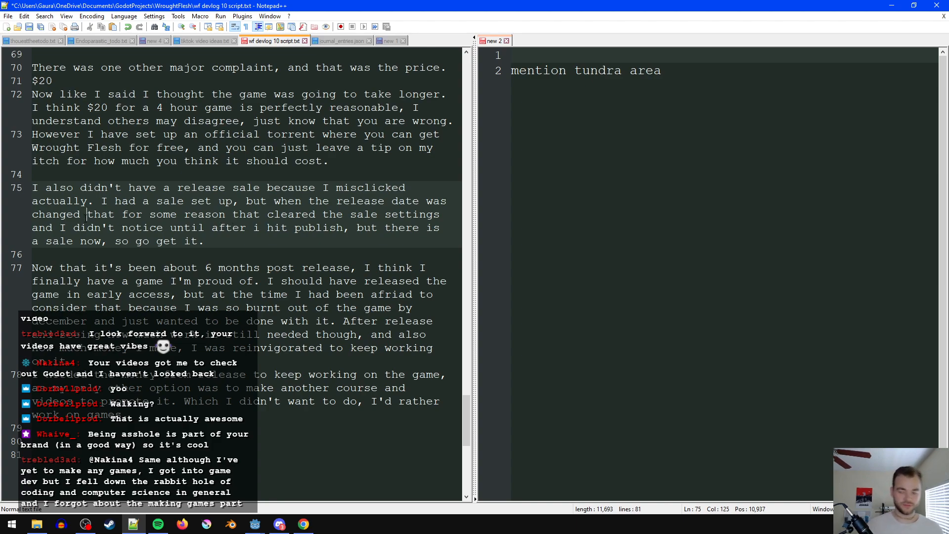
text(,)
double_click(250, 214)
double_click(107, 214)
key(BackSpace)
key(Delete)
click(267, 226)
click(248, 244)
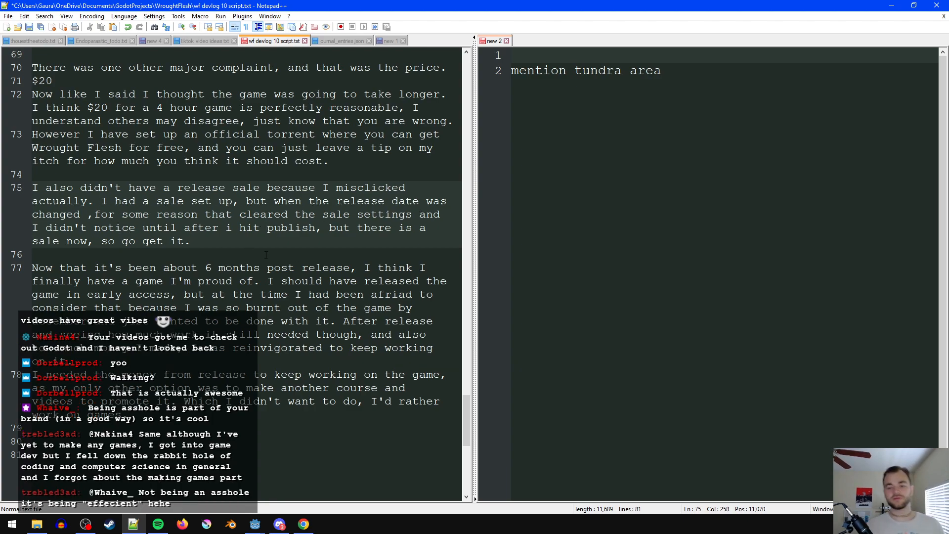
- Remove the word "as" before "my only other option" in the paragraph about needing money from release
scroll(266, 254, down, 2)
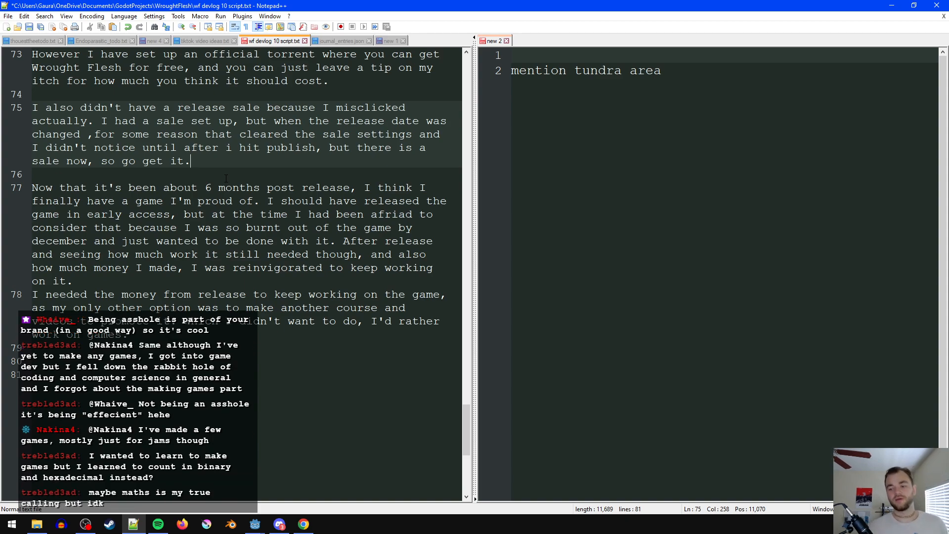
click(53, 309)
key(BackSpace)
key(BackSpace)
- Add "I don't regret releasing when I did though." before "I needed the money from release" and save the script
click(191, 294)
click(39, 295)
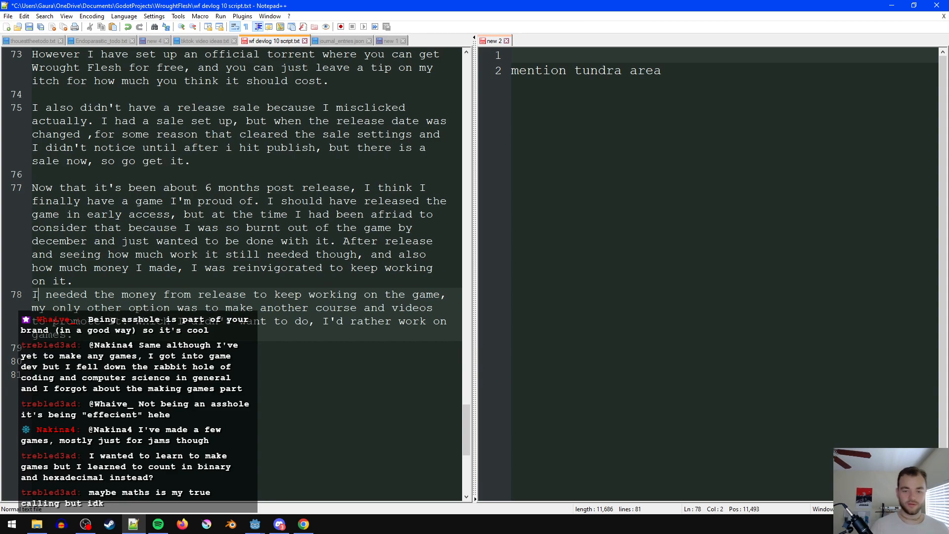
text(don't regret )
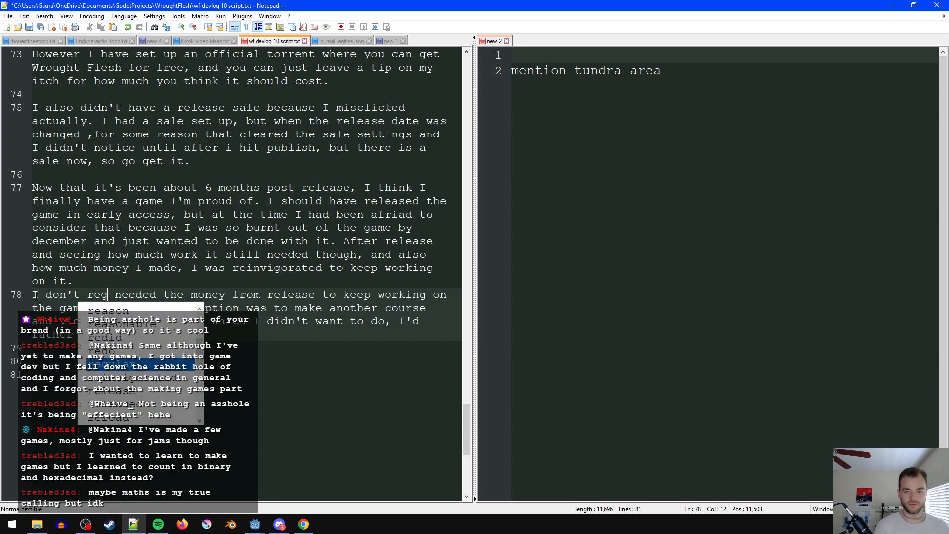
text(releasi)
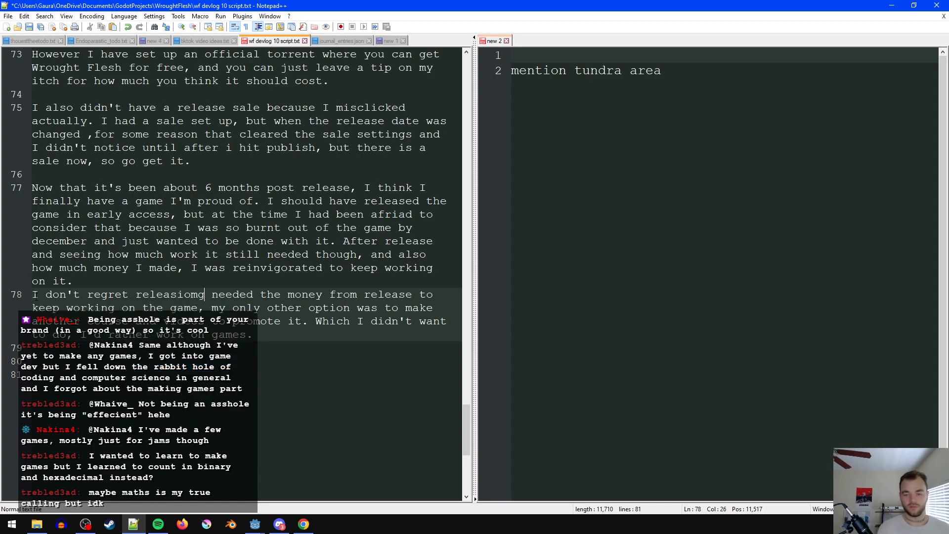
text(ng when I did thou7gh)
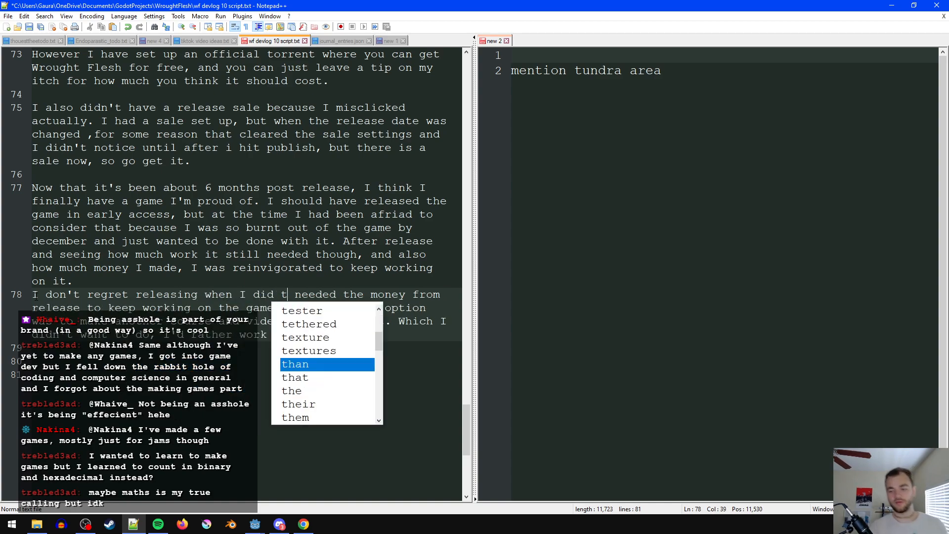
key(BackSpace)
key(BackSpace)
key(BackSpace)
text(gh. I)
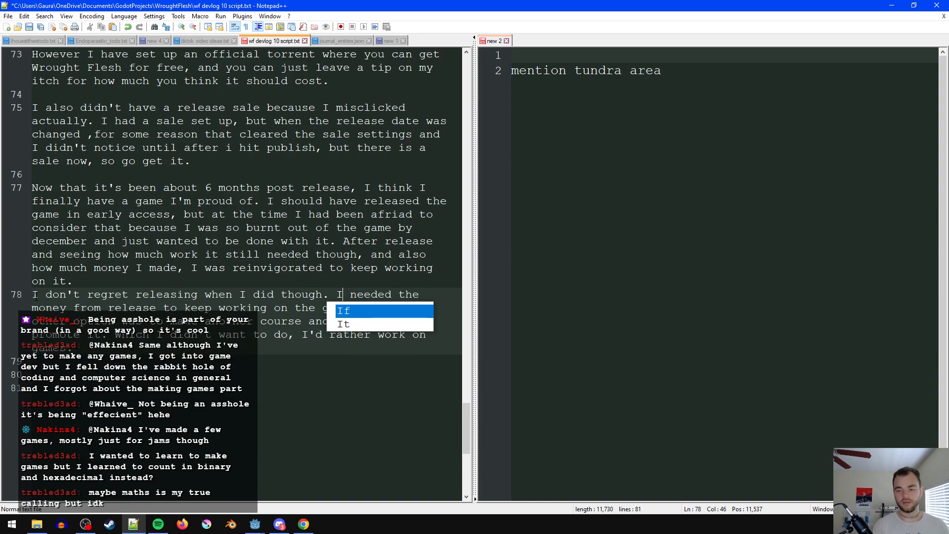
click(87, 344)
key(ctrl+s)
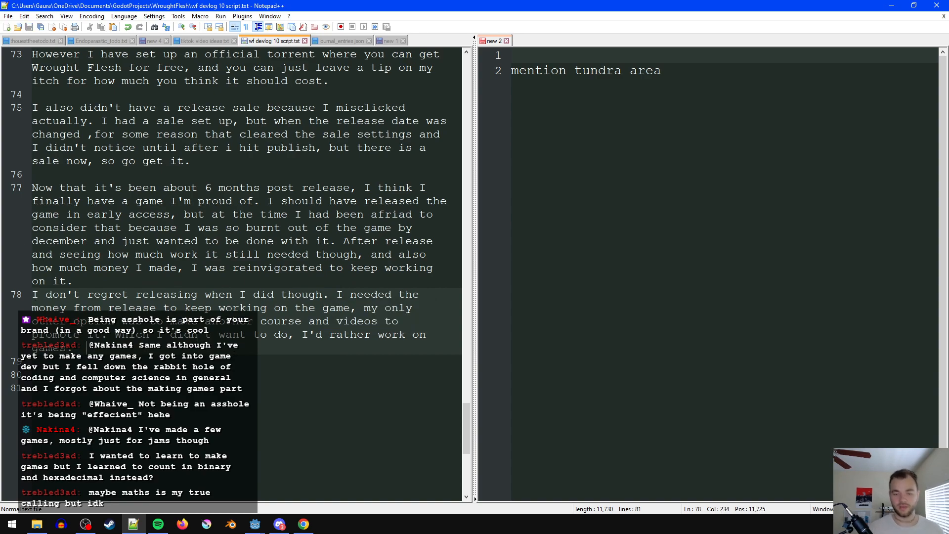
- Put "as" back before "my only other option" in the release money paragraph and save
click(366, 313)
text(as)
key(ctrl+s)
click(270, 353)
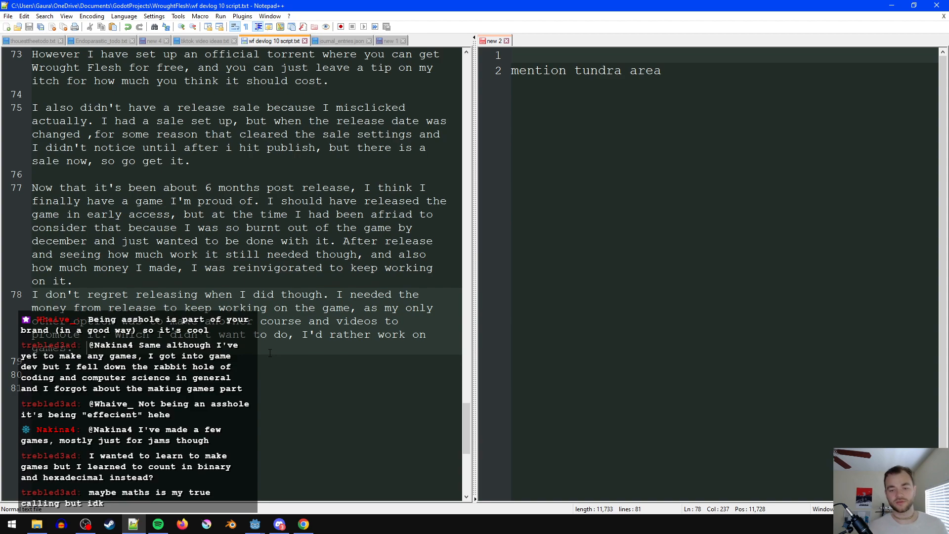
- Start a new paragraph after the release money paragraph, reading "Anyways, I will continue to add occasional updates."
click(292, 363)
click(303, 349)
key(Return)
key(Return)
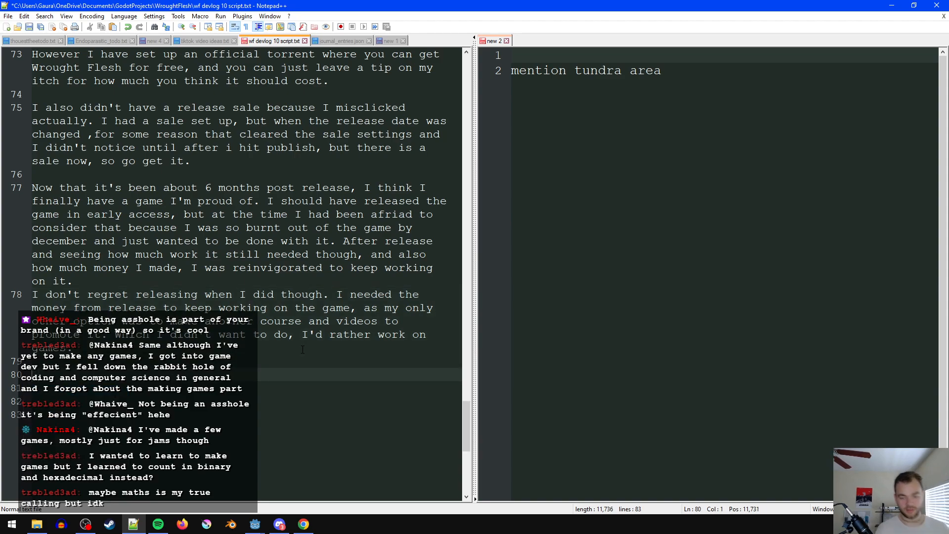
text(Anyways, I will continue to add occasionaly u)
key(BackSpace)
key(BackSpace)
key(BackSpace)
text(updates.)
key(BackSpace)
text(. )
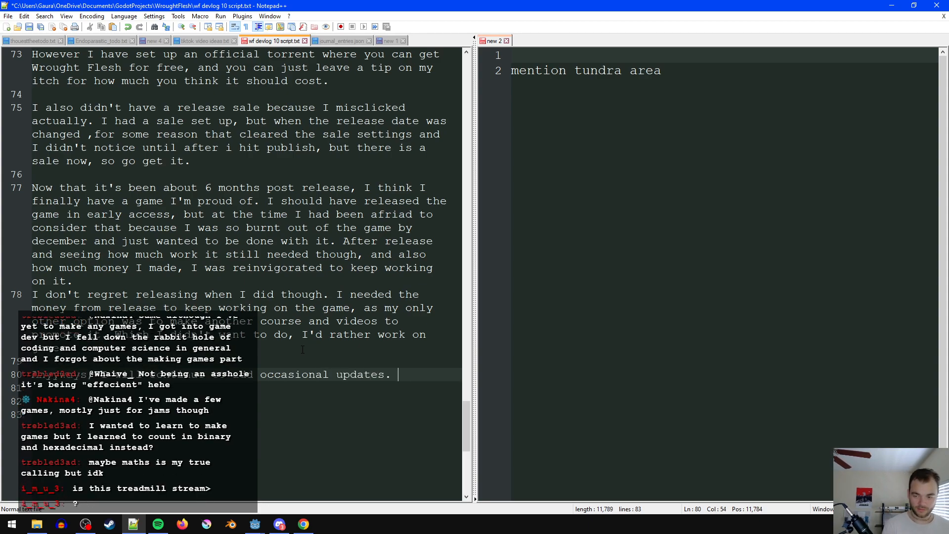
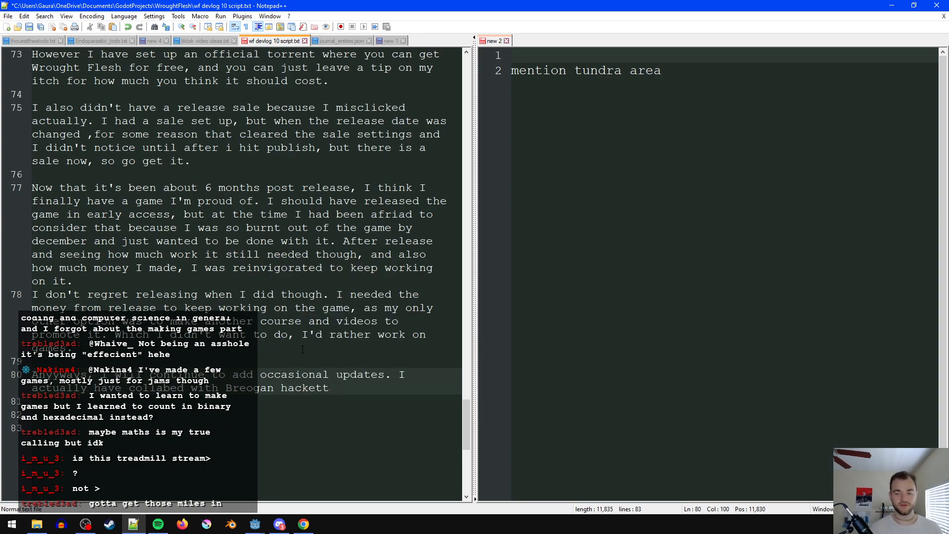
text(to )
text(add)
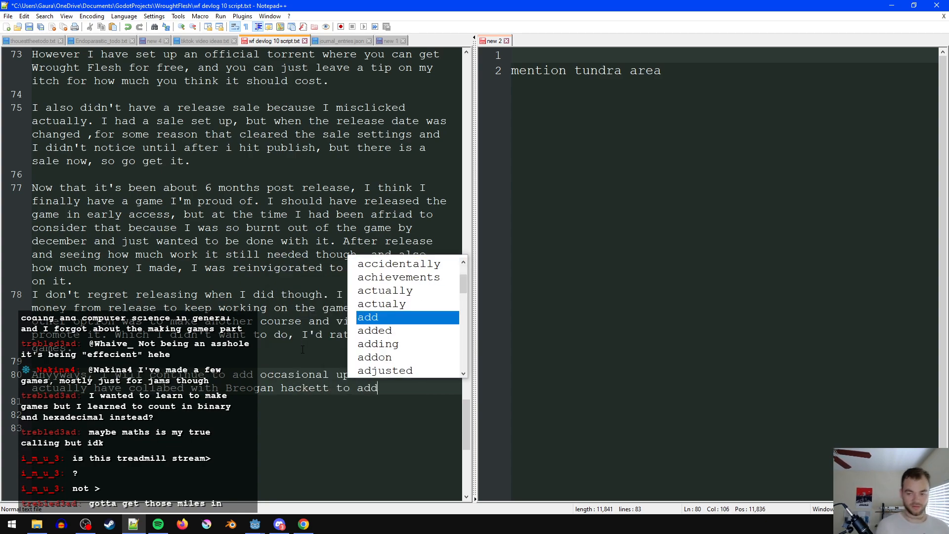
text( a new area )
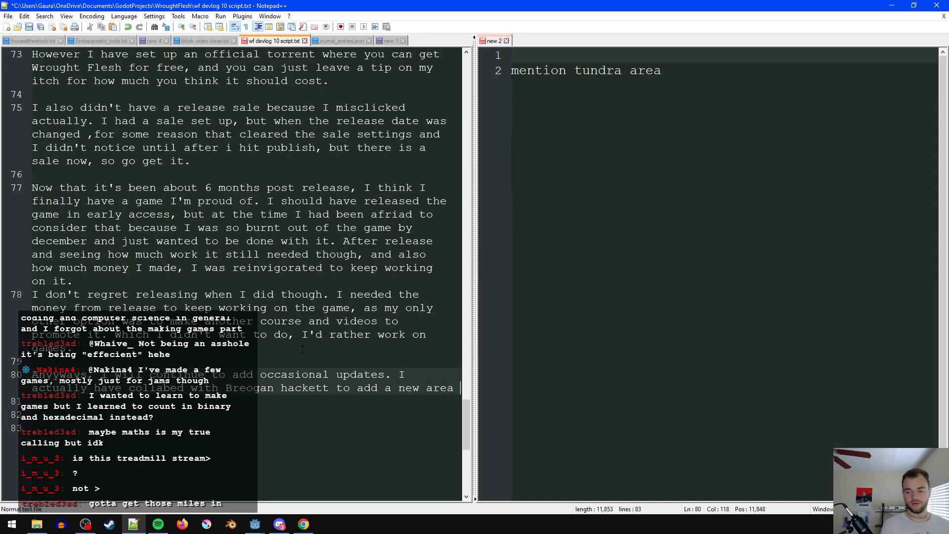
text(to the game to rep)
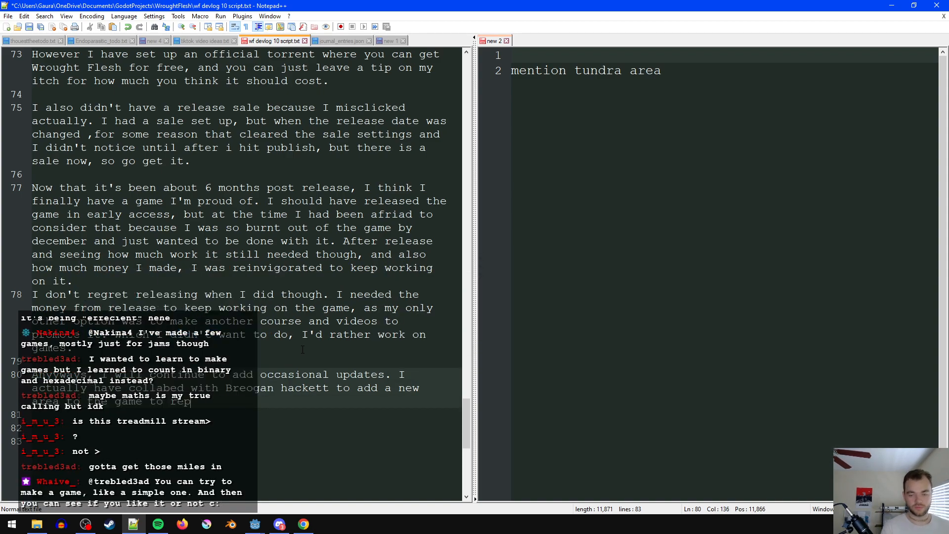
text(lace the tundra sec)
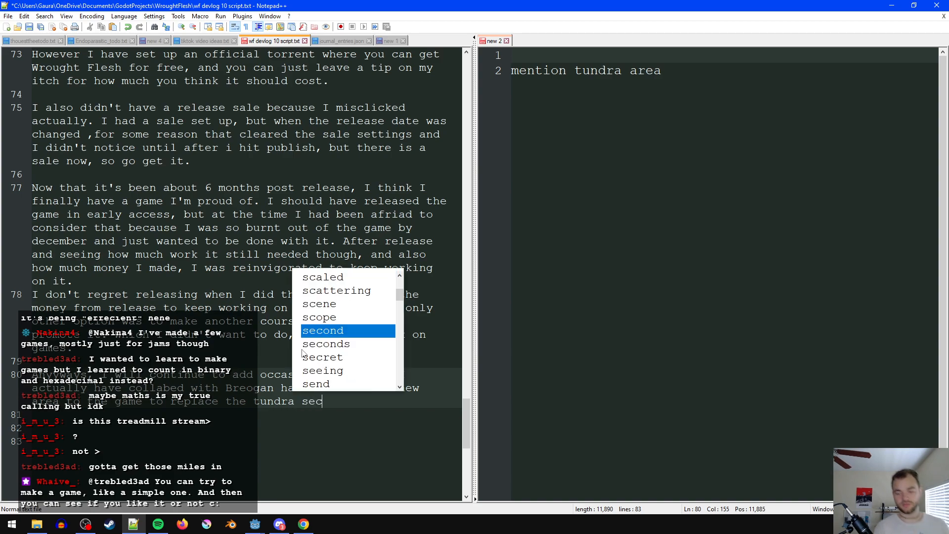
text(tion. And tha)
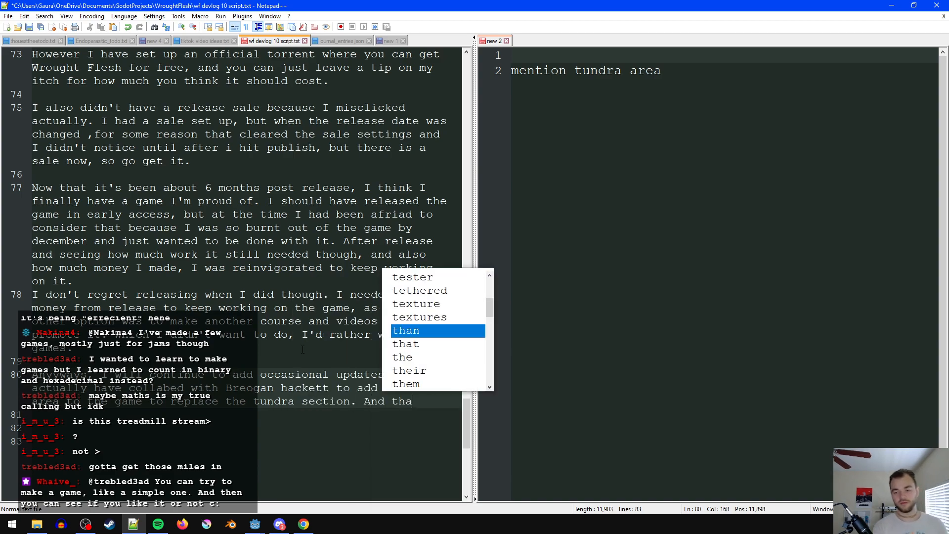
text(t will li)
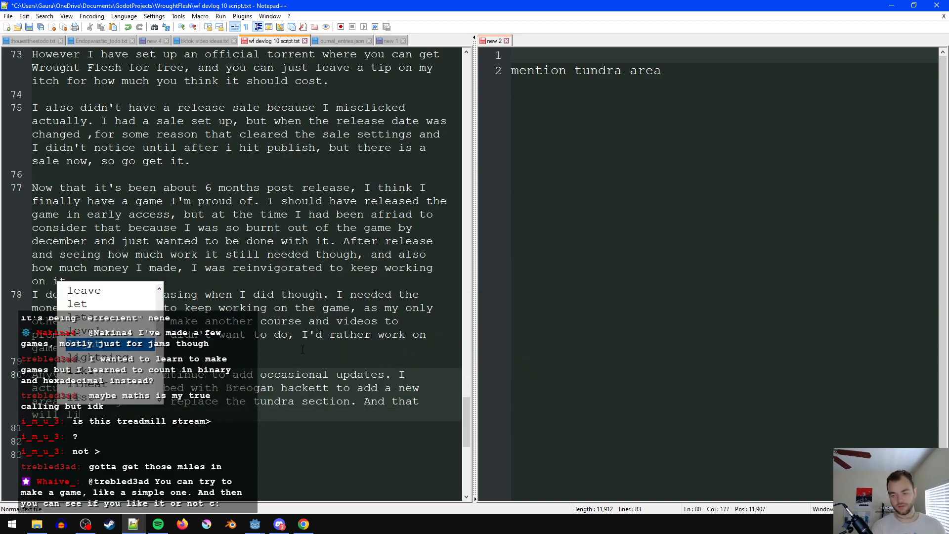
text(kely get releas)
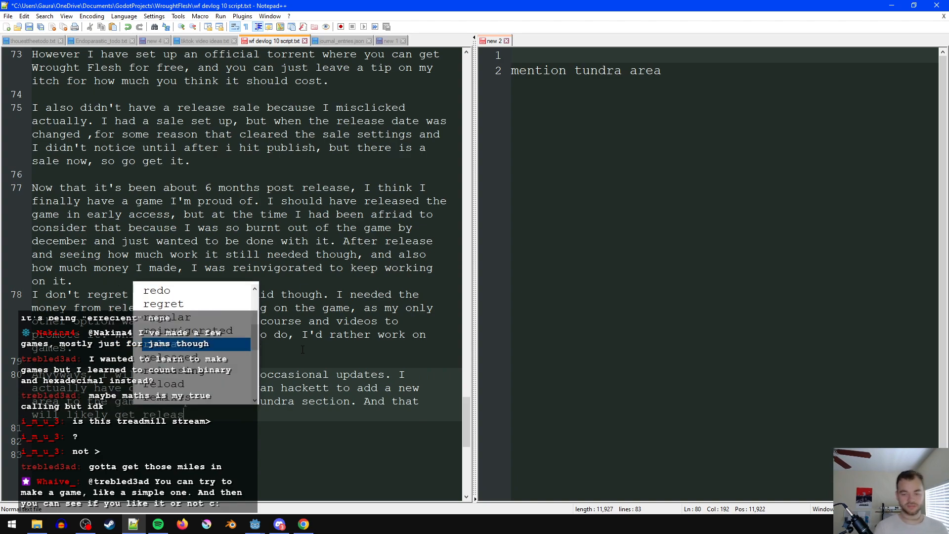
text(ed in late fall)
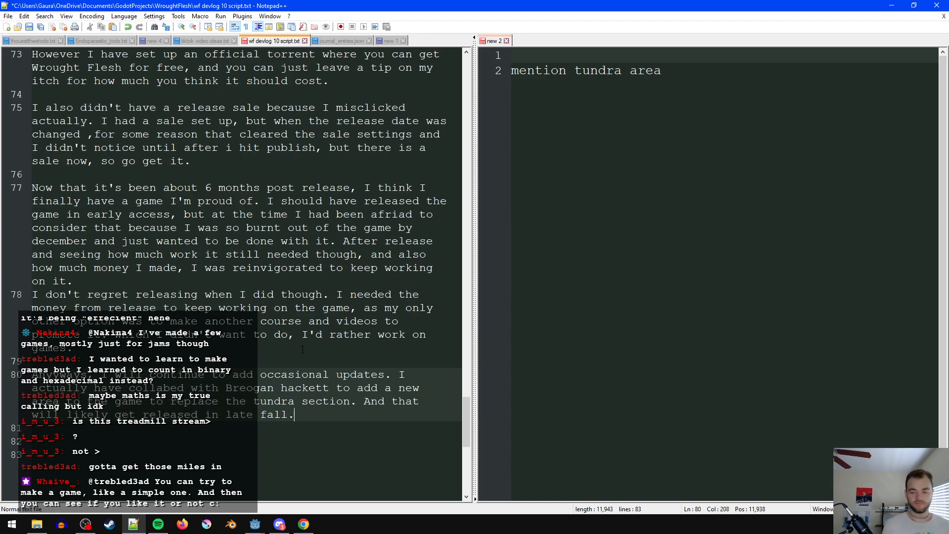
- Reword the release timing to "sometime this fall" and save the script
key(ctrl+Left)
key(ctrl+Right)
key(ctrl+BackSpace)
key(ctrl+BackSpace)
text(sometime this)
click(416, 433)
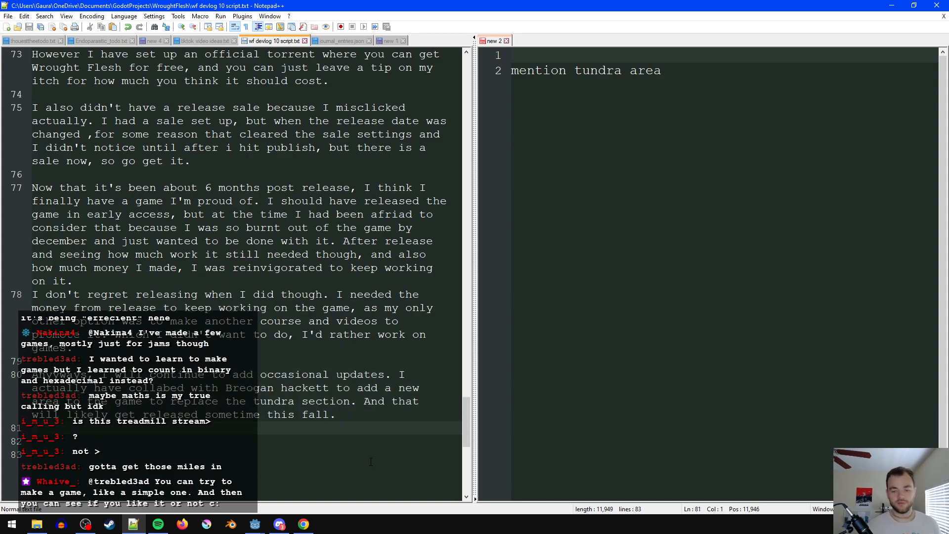
- Append "So look forward to that." to the end of the updates paragraph and save the script
click(393, 444)
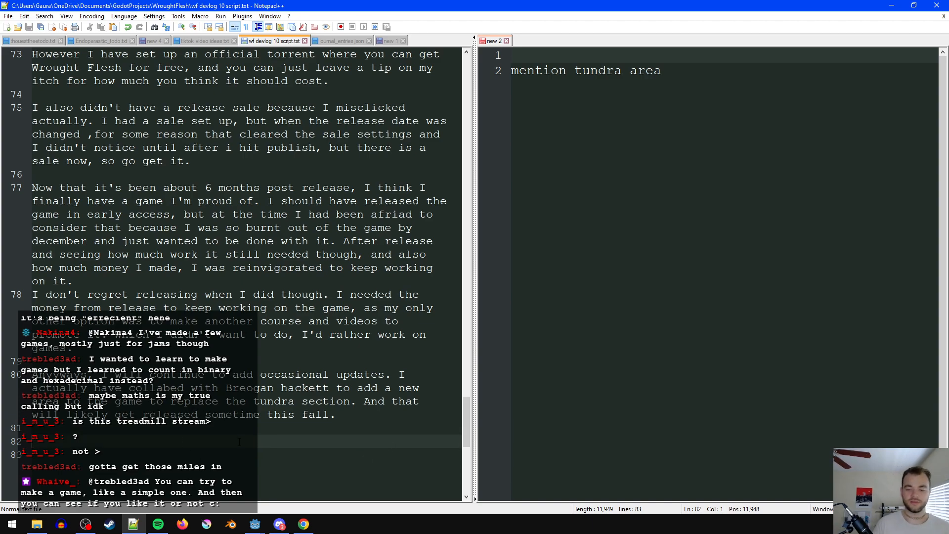
click(366, 416)
text(So)
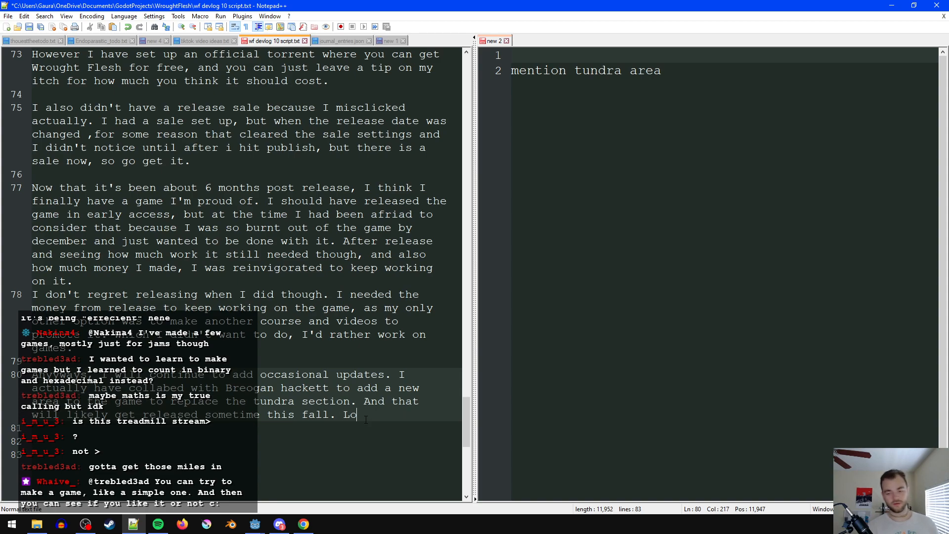
text( look for)
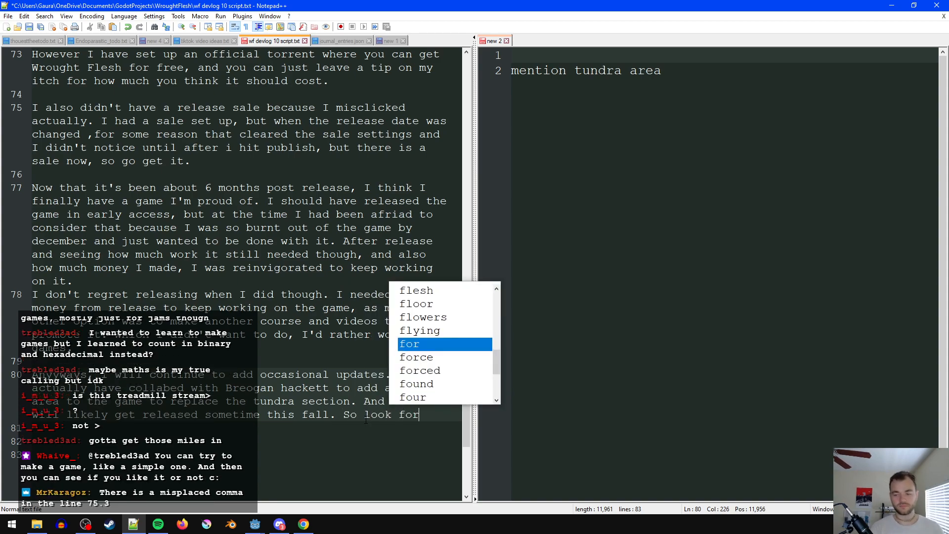
text(ward to that.)
key(ctrl+s)
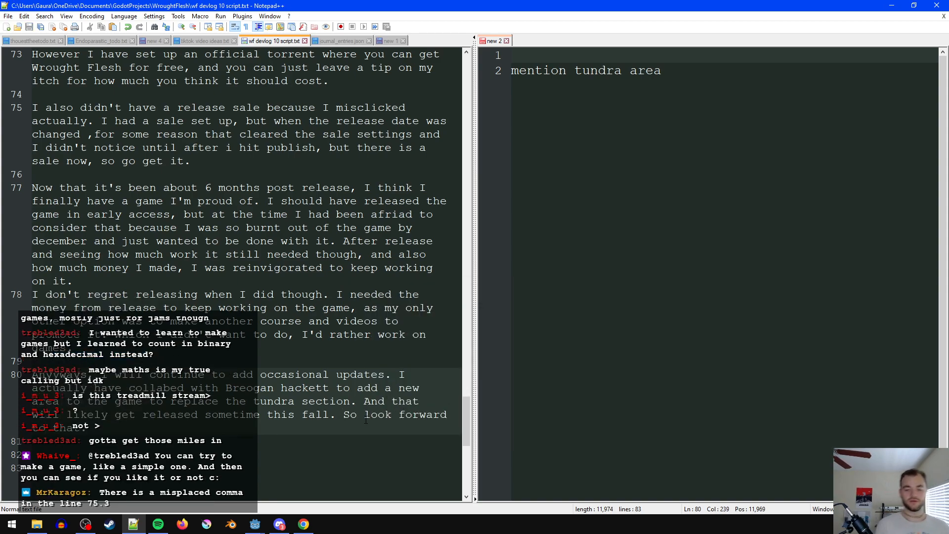
- Add the sign-off line "See you in the next one." below the updates paragraph and save
key(Return)
text(See )
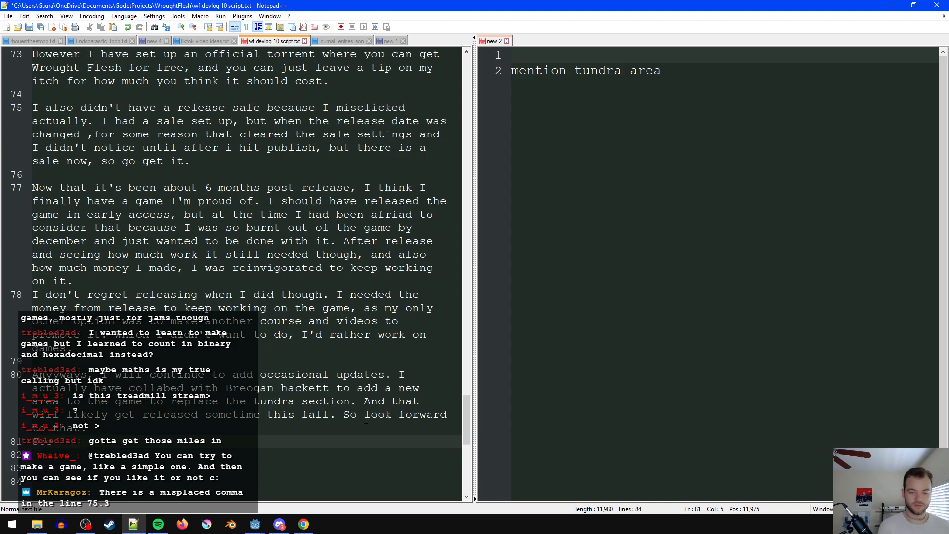
text(you in the next one.)
key(ctrl+s)
- Correct the misplaced comma in the release sale paragraph so it reads "changed, for some reason", and save
click(205, 241)
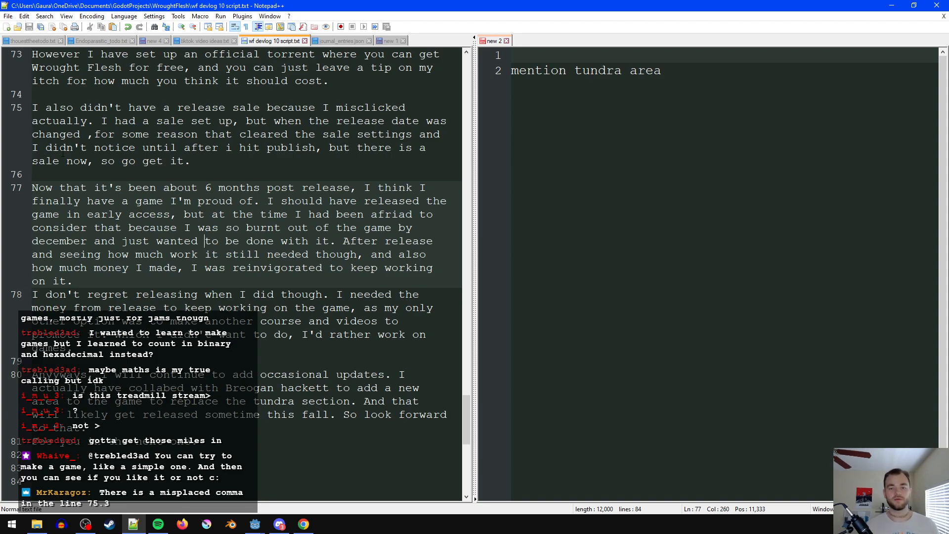
click(92, 134)
key(BackSpace)
key(BackSpace)
text(,)
key(ctrl+s)
click(234, 204)
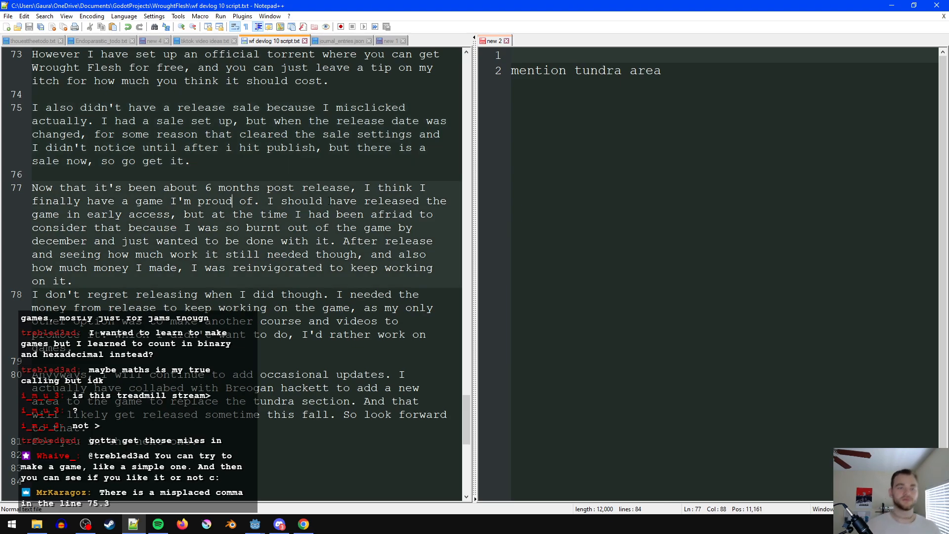
- Close the "new 2" note about mentioning the tundra area without saving it
scroll(234, 204, up, 2)
scroll(323, 239, up, 2)
scroll(323, 238, down, 2)
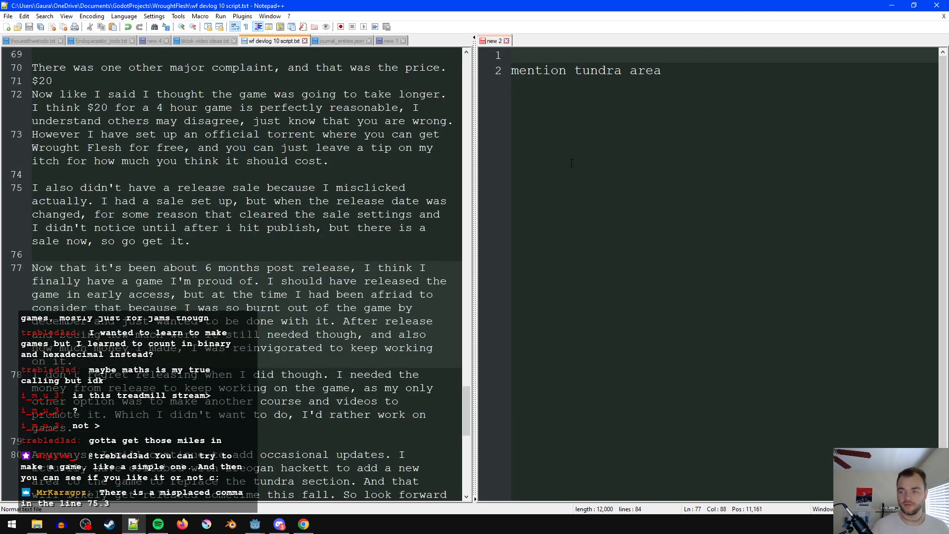
click(506, 41)
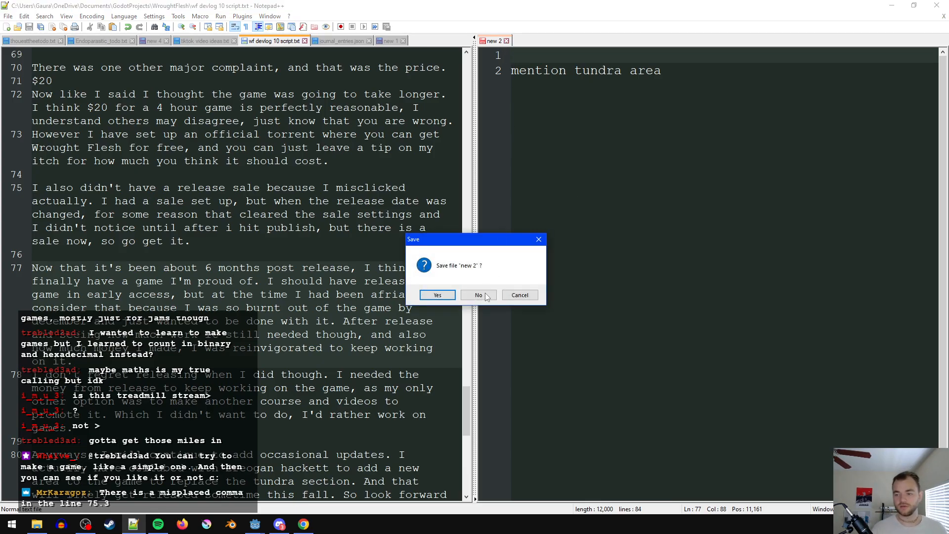
click(479, 295)
- Create a blank document, move it to the other view, and display the devlog 10 script beside it
scroll(396, 248, up, 20)
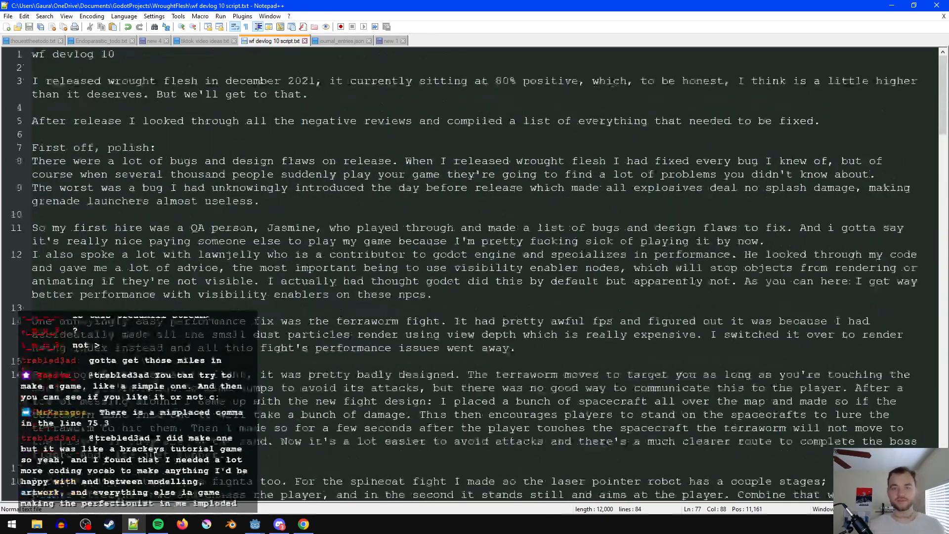
scroll(395, 247, down, 20)
scroll(396, 247, down, 2)
scroll(396, 248, up, 15)
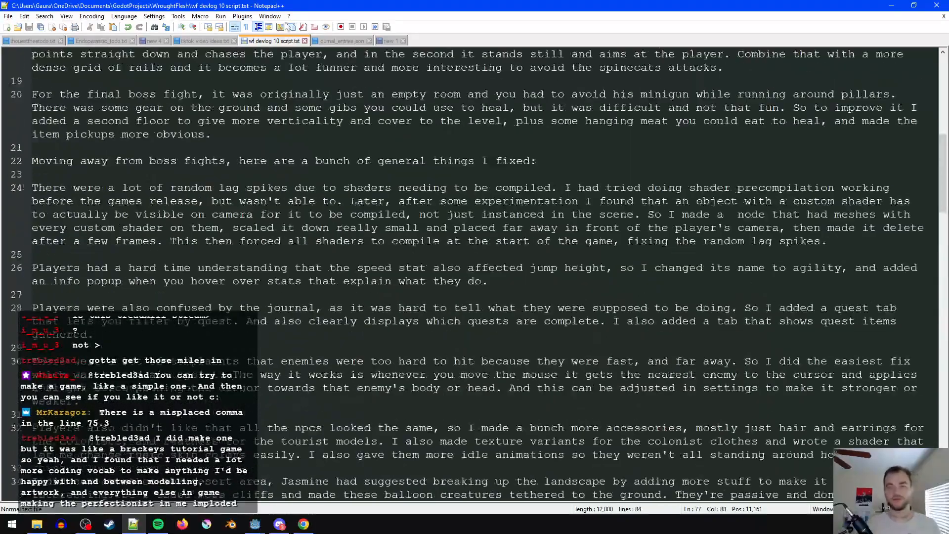
click(394, 42)
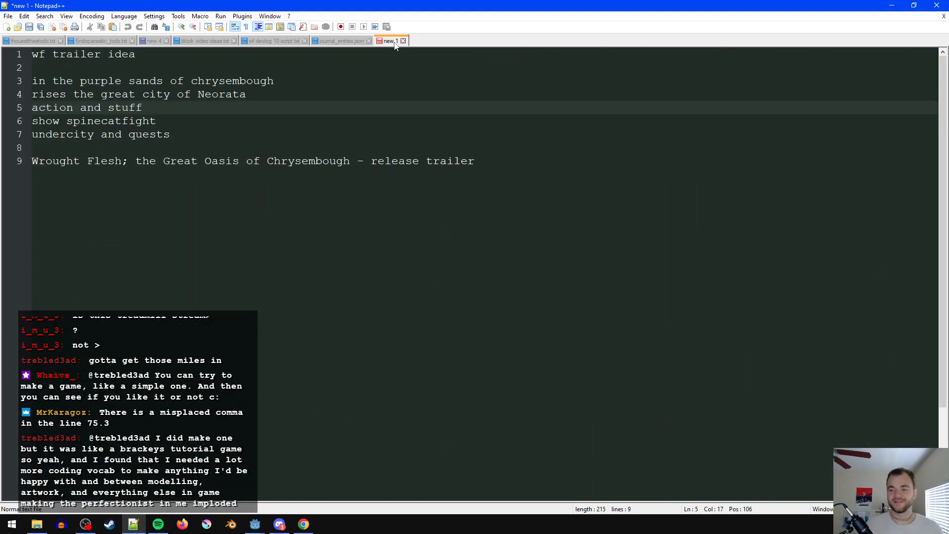
double_click(435, 42)
right_click(436, 44)
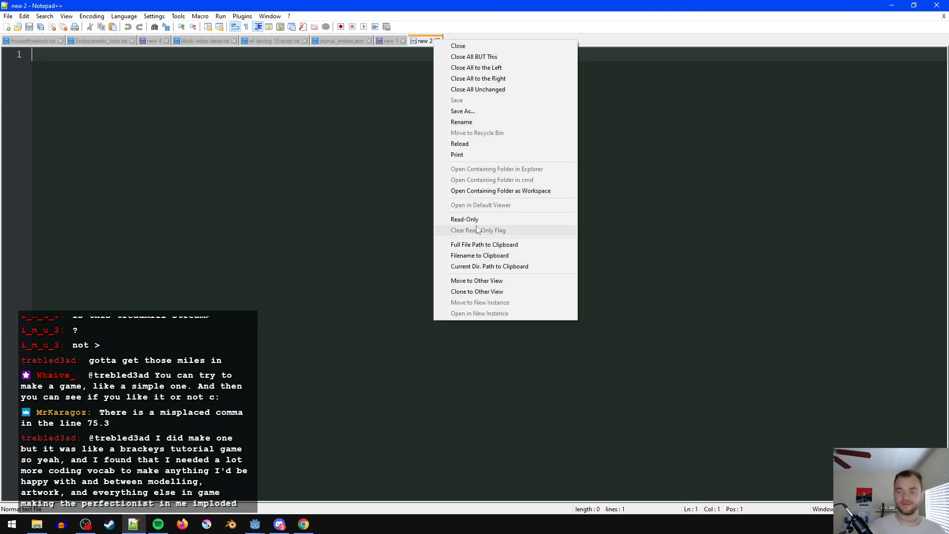
click(490, 281)
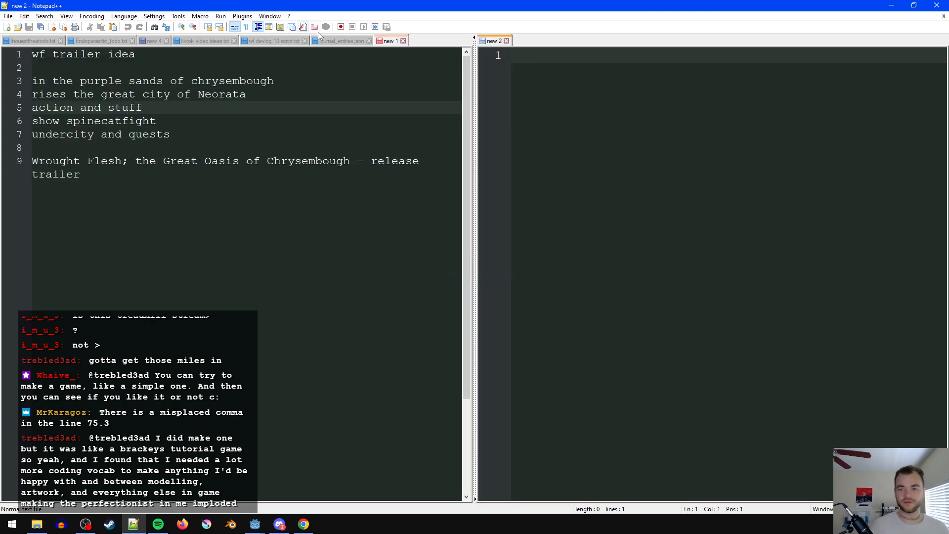
click(286, 41)
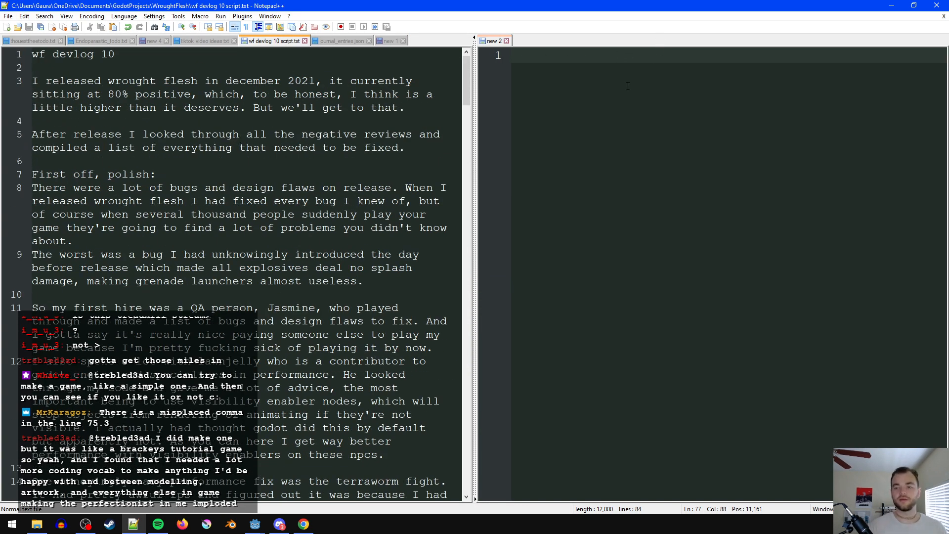
- Write "steam page screenshot" as the first line of the blank note beside the script
click(631, 85)
text(tsam)
key(BackSpace)
key(BackSpace)
key(BackSpace)
key(BackSpace)
text(steam, p)
key(BackSpace)
key(BackSpace)
key(BackSpace)
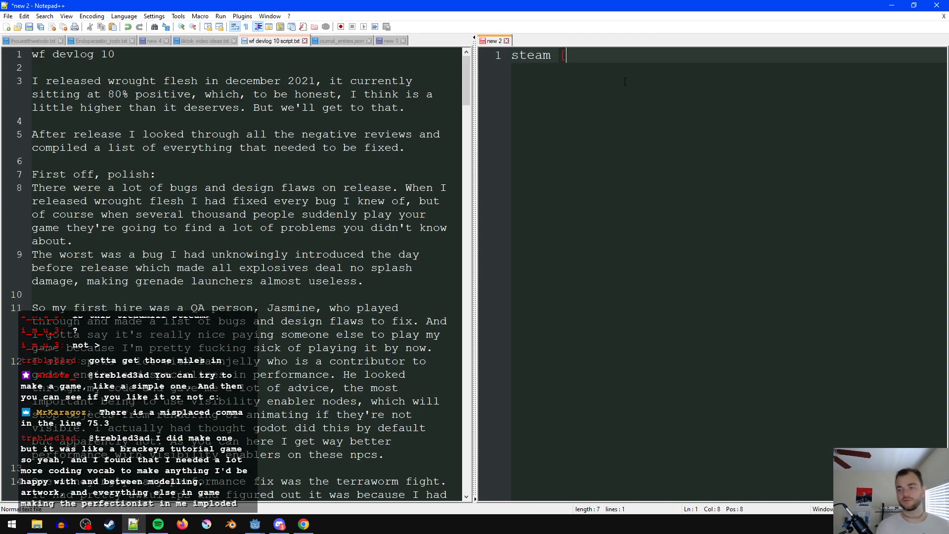
text(page)
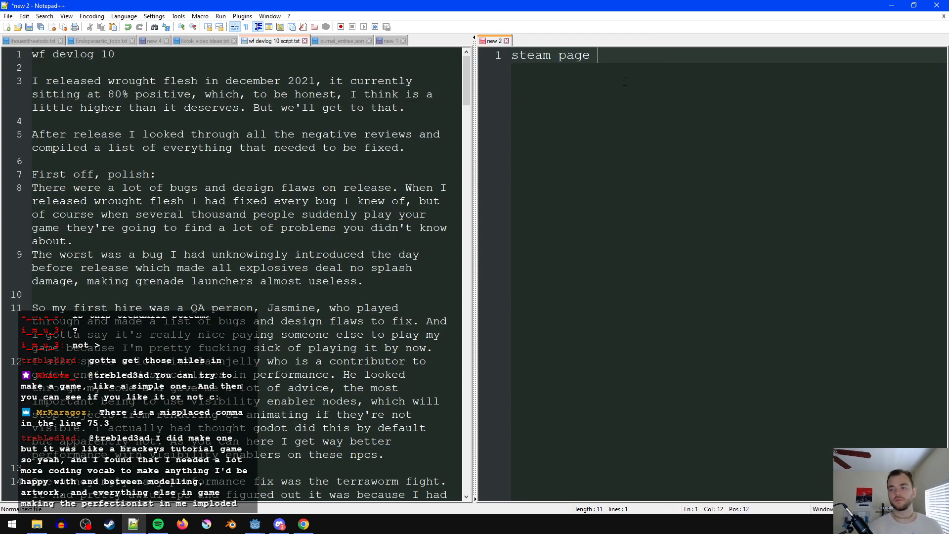
key(Return)
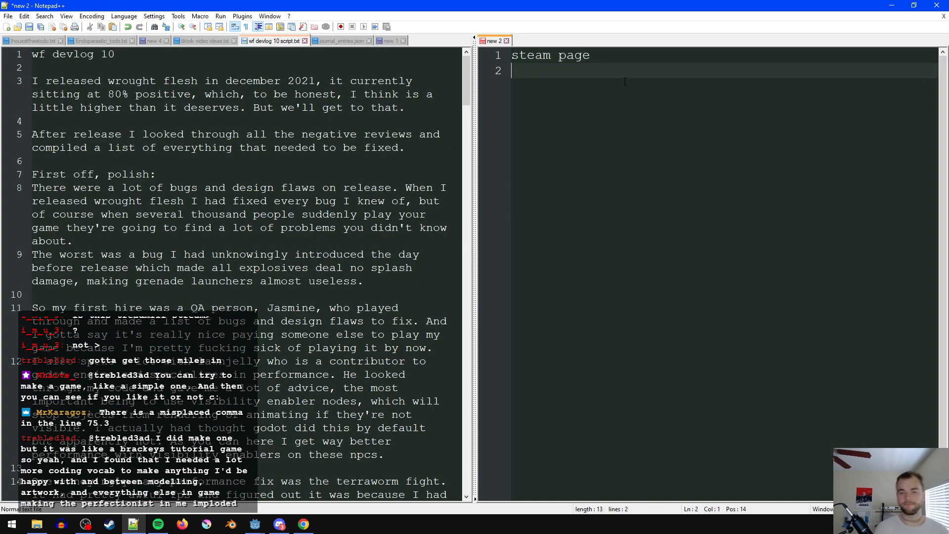
key(BackSpace)
text(screenshg)
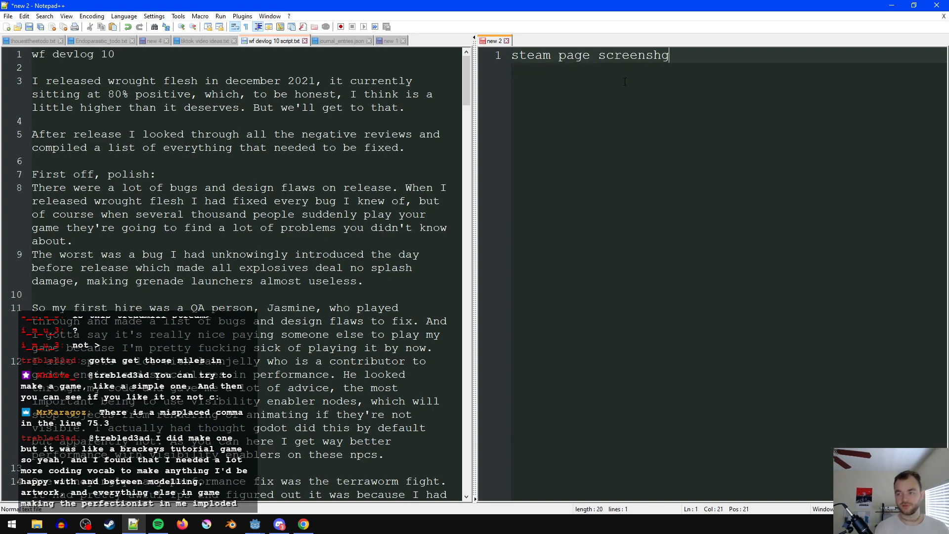
key(BackSpace)
text(ot)
key(Return)
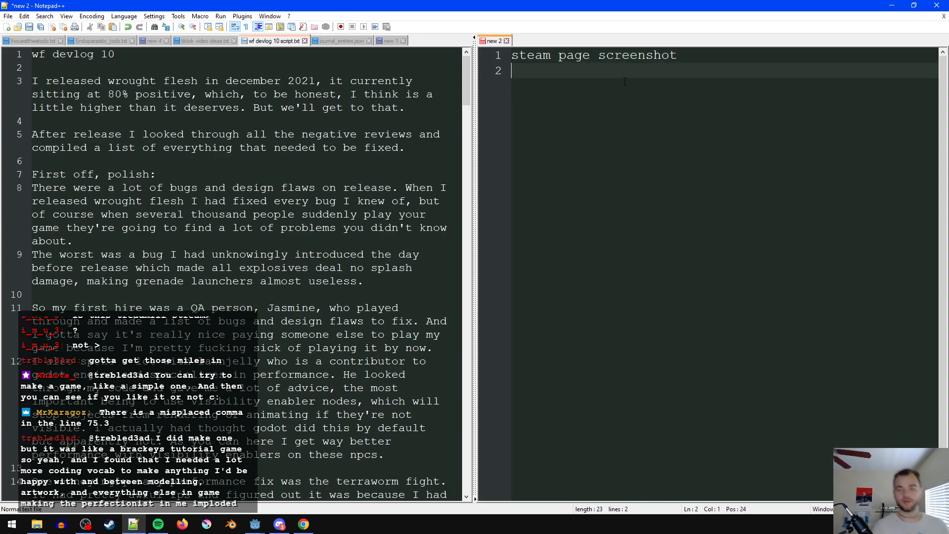
- Add the line "scrolling through [negative]reviews" below the steam page screenshot entry
text(scrol)
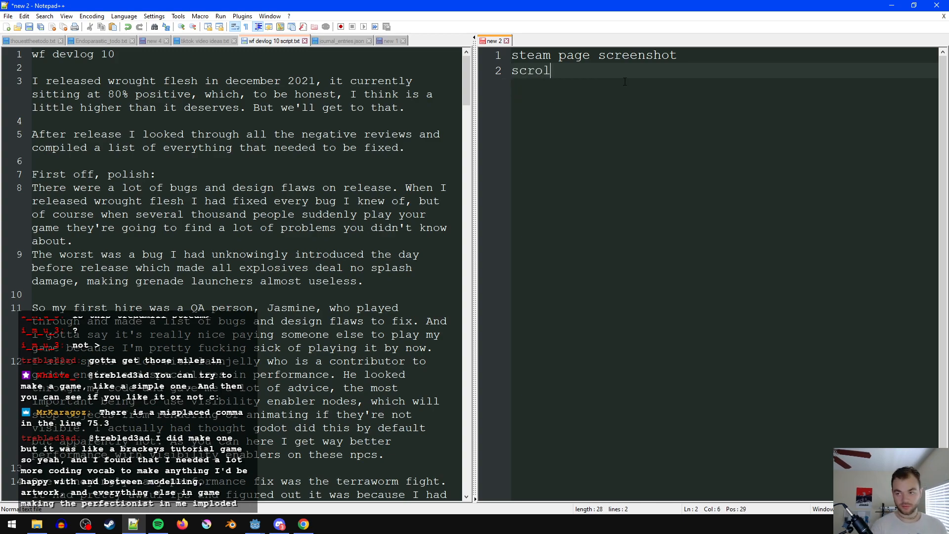
text(ling through reviews)
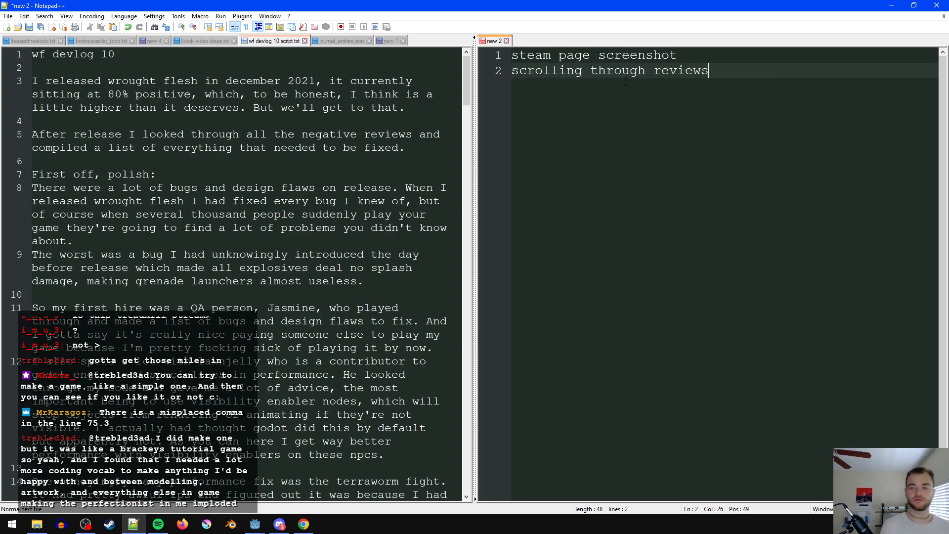
key(Return)
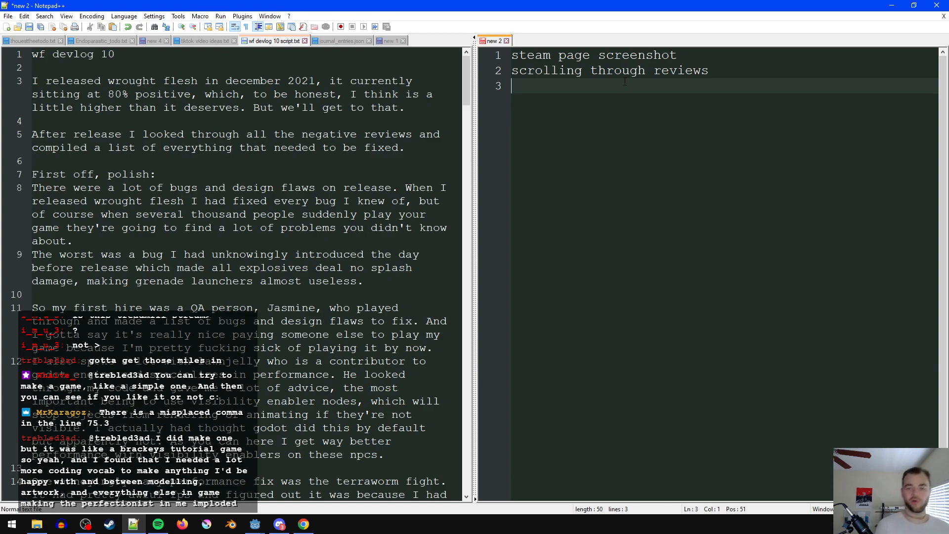
key(ctrl+Left)
key(ctrl+Left)
text([negative])
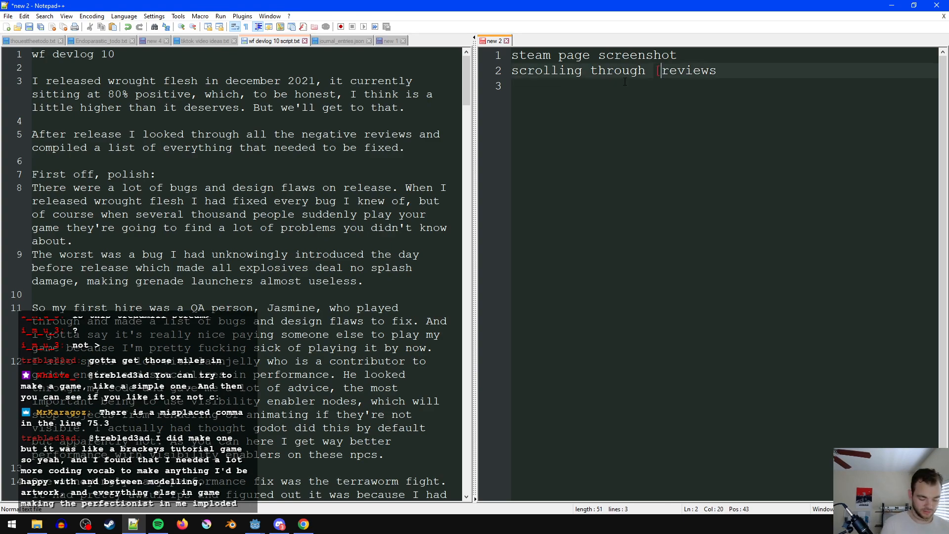
key(Down)
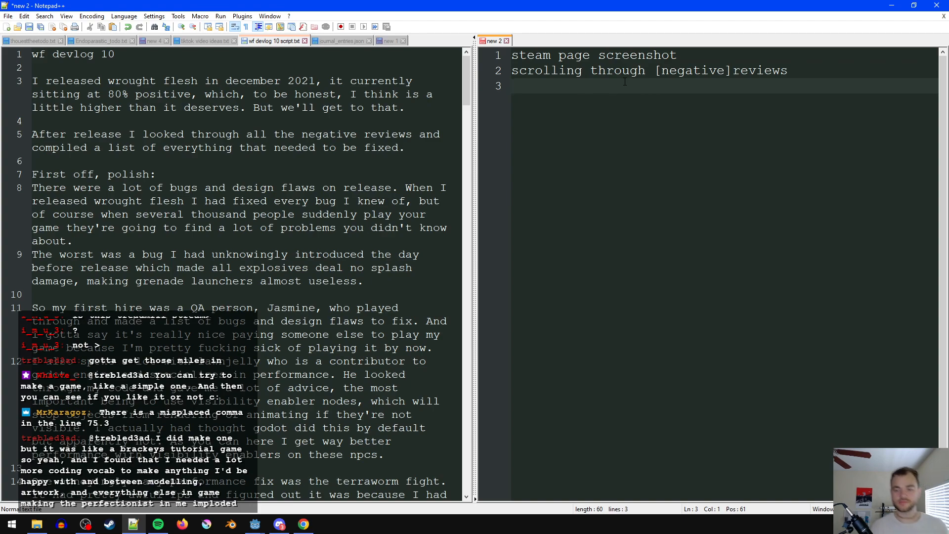
- Leave a blank line and add "lots of gameplay" as the first footage entry for the polish section
key(Return)
text(lots o)
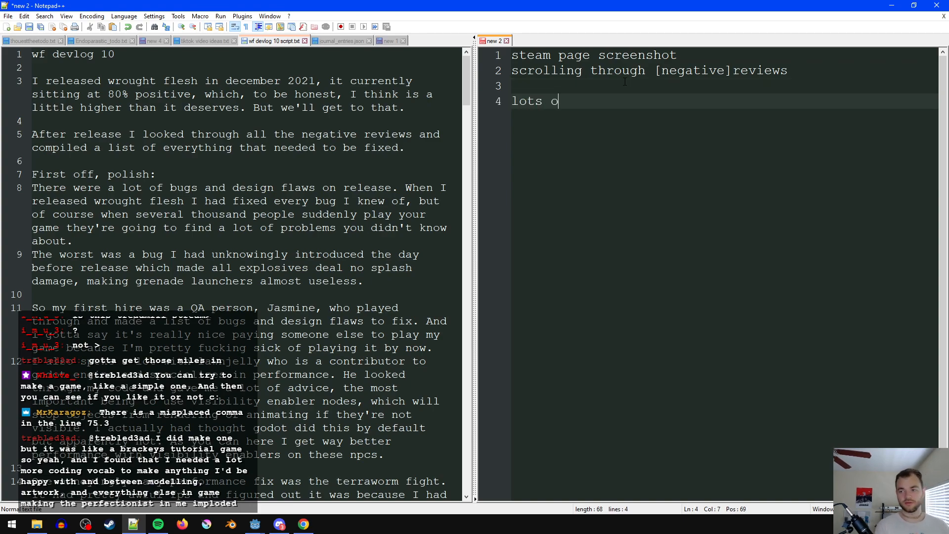
text(f gamep)
key(BackSpace)
text(eplay)
key(BackSpace)
key(BackSpace)
key(BackSpace)
text([)
key(BackSpace)
text(lay)
key(Return)
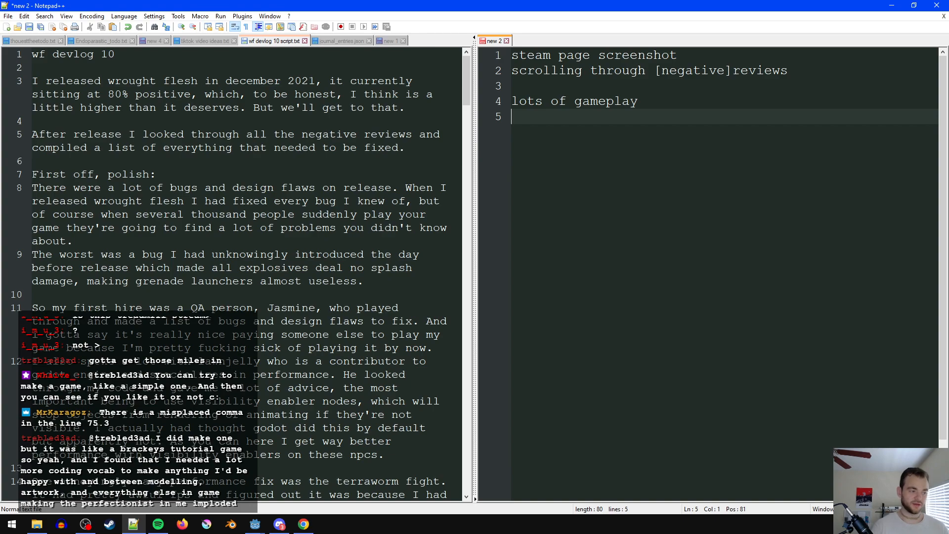
- Add "grenade splash bug" below the gameplay entry, followed by a blank line
key(alt+Tab)
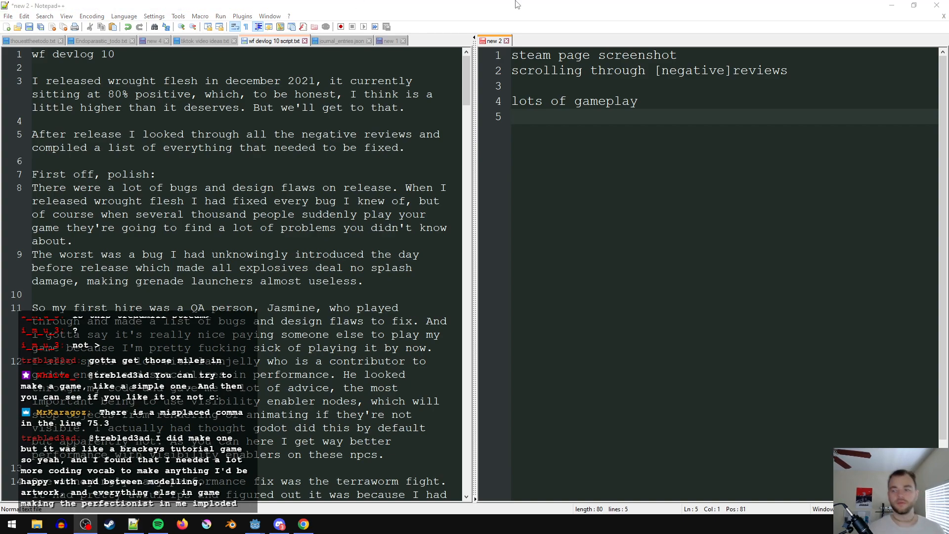
click(684, 143)
scroll(271, 320, down, 1)
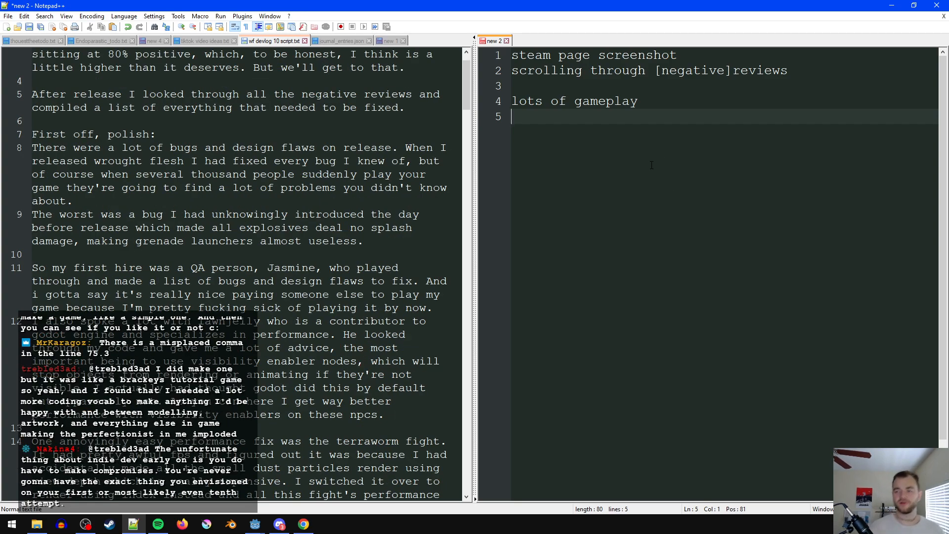
text(gren)
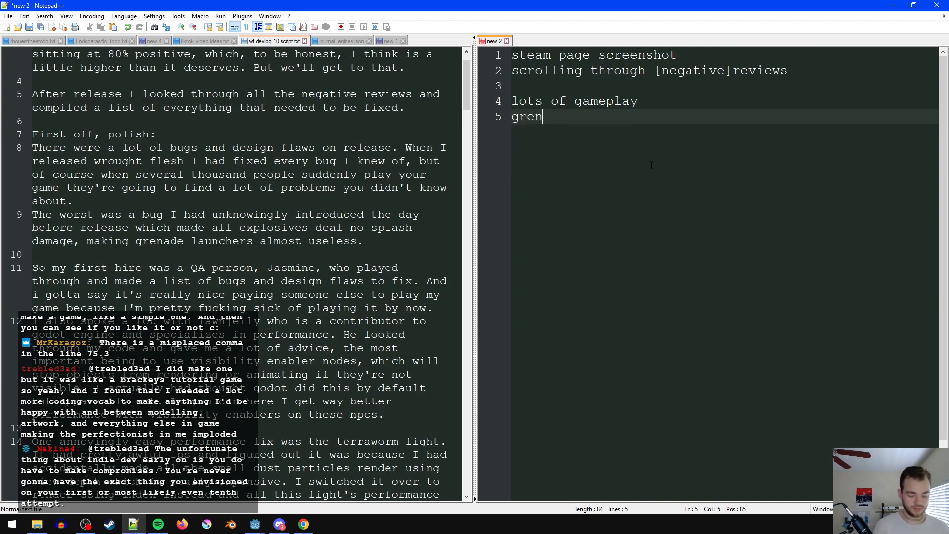
text(ade splash bug)
key(Return)
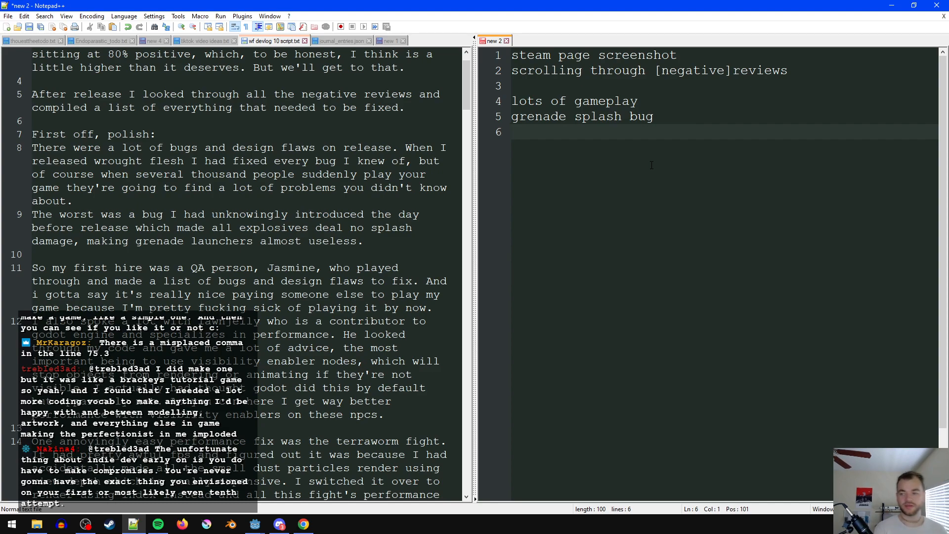
key(Return)
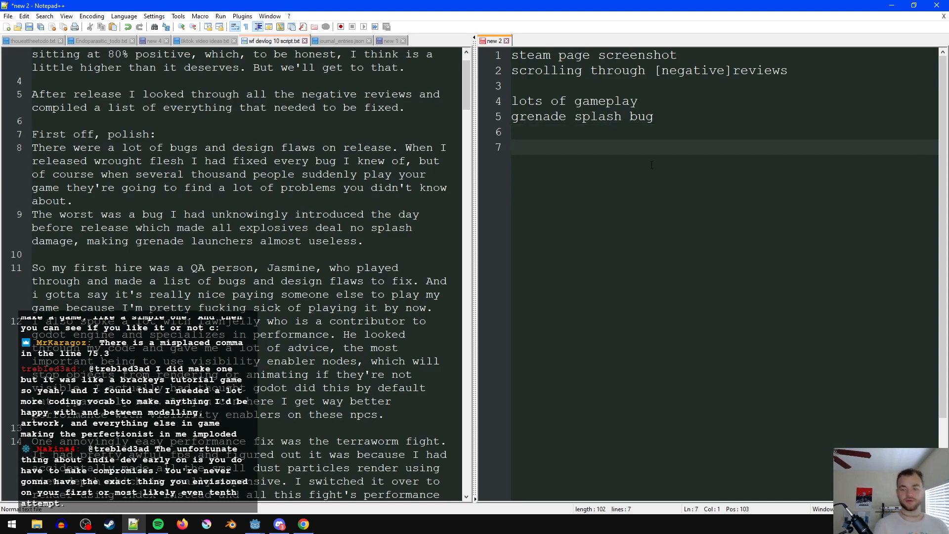
- List two footage entries, one for the QA hire and one for the Godot performance contributor, each name followed by "twitter"
text(jasmine tw)
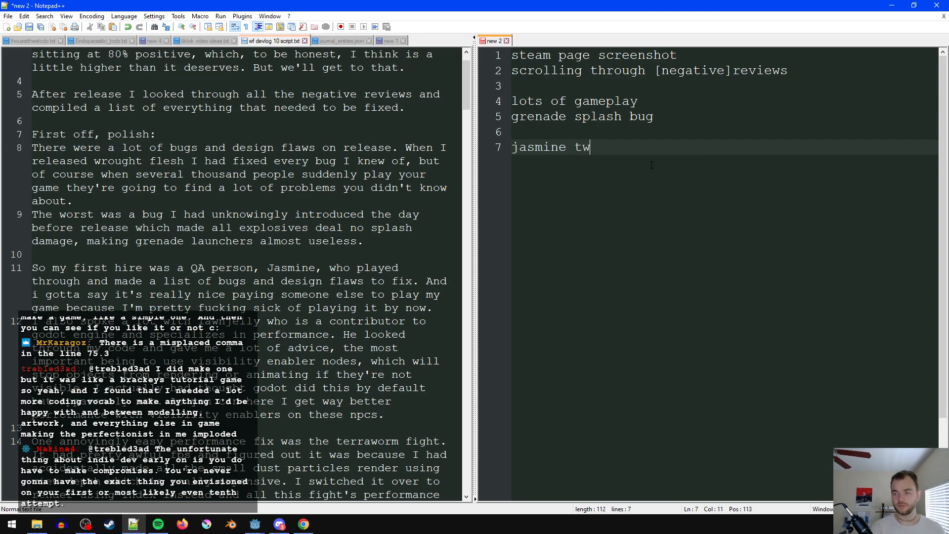
text(itter)
key(Return)
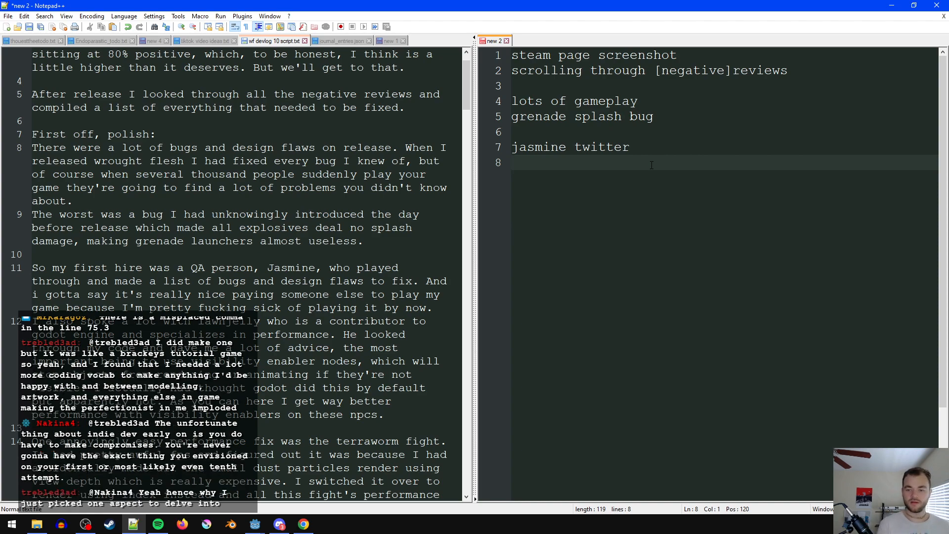
text(lawnjelly twitter)
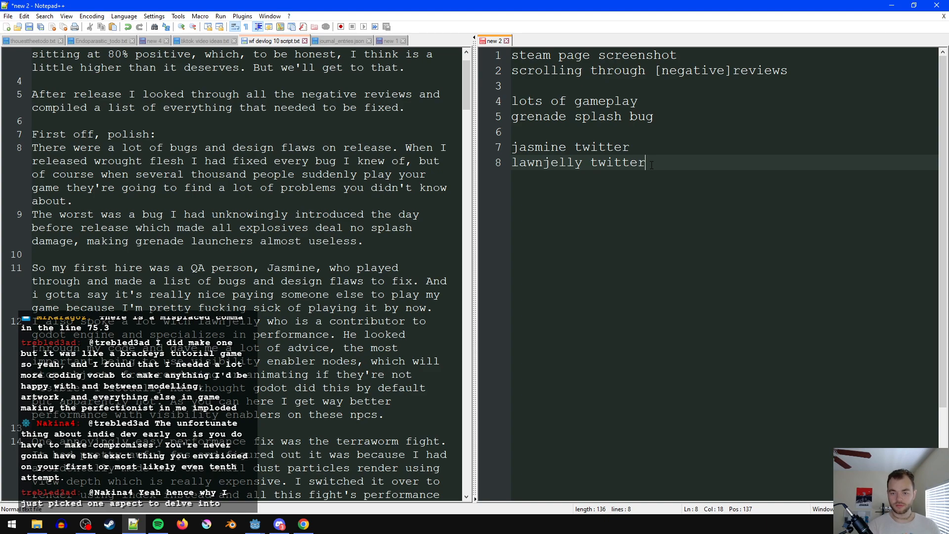
key(Return)
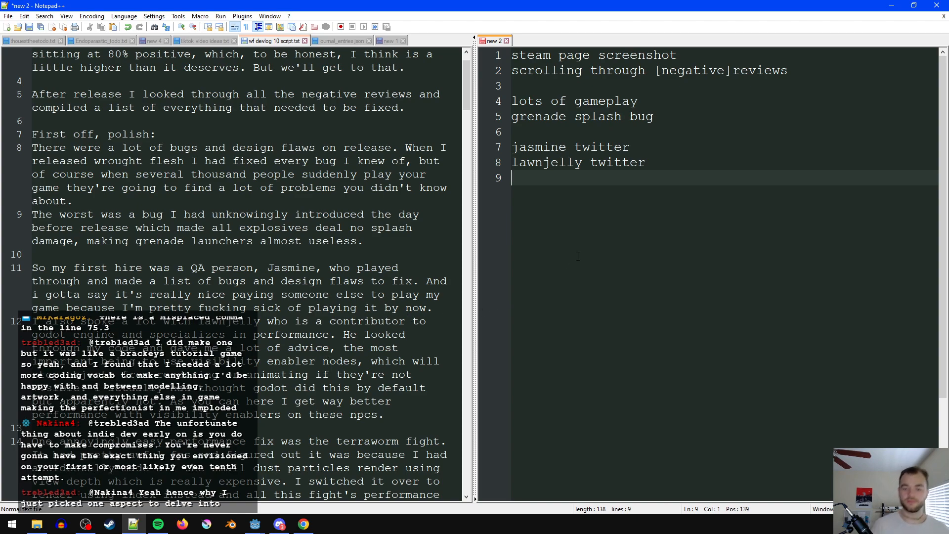
- Add the lines "visibility enabler node" and "vis en node in action in test scene, compare fps", followed by a blank line
text(v)
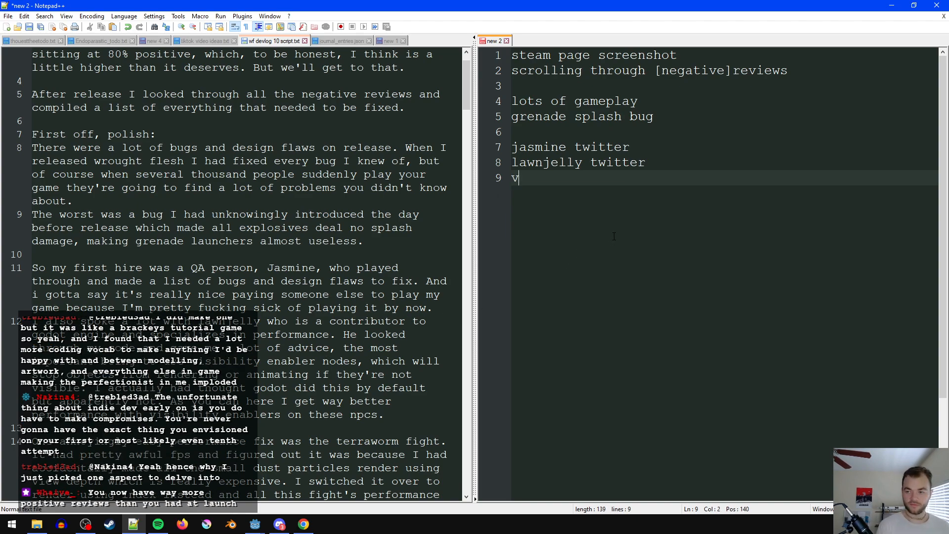
text(isibility enabler node)
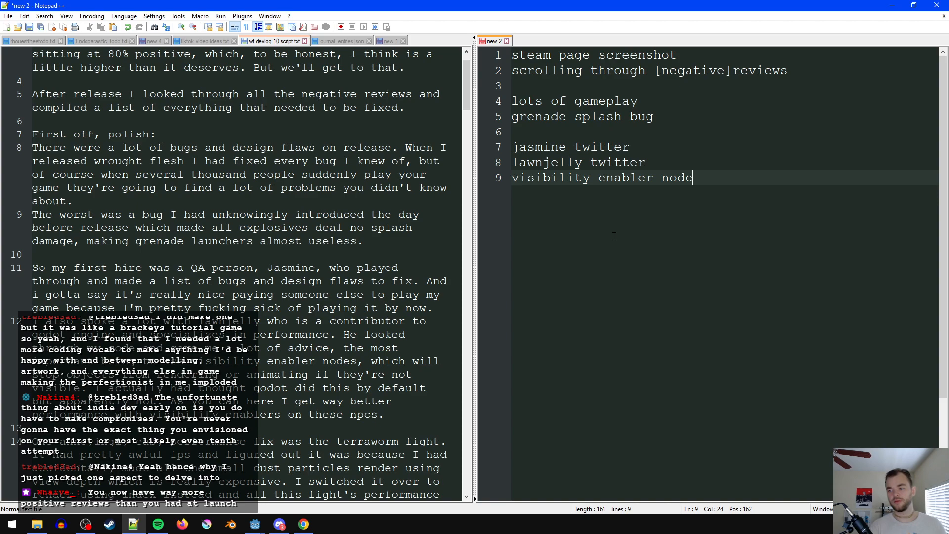
key(Return)
text(vis en node)
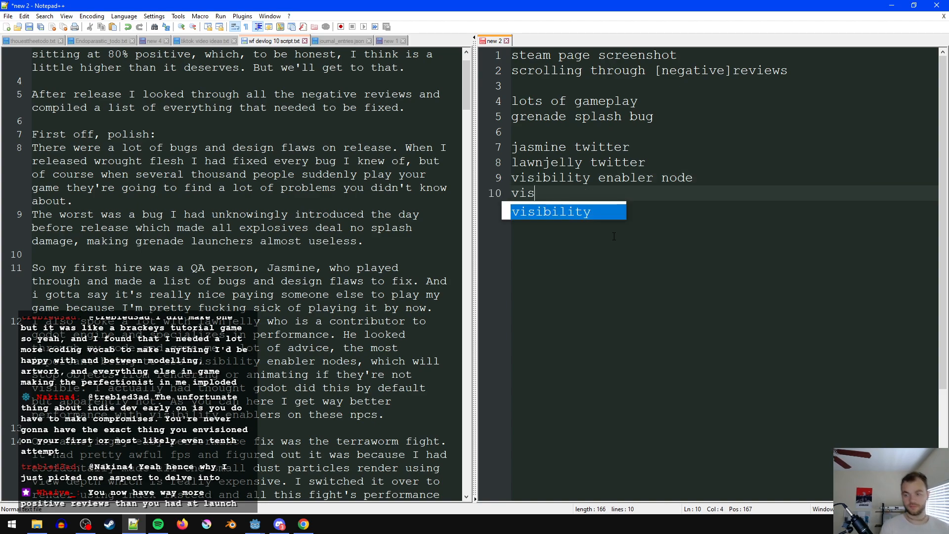
text( in ac)
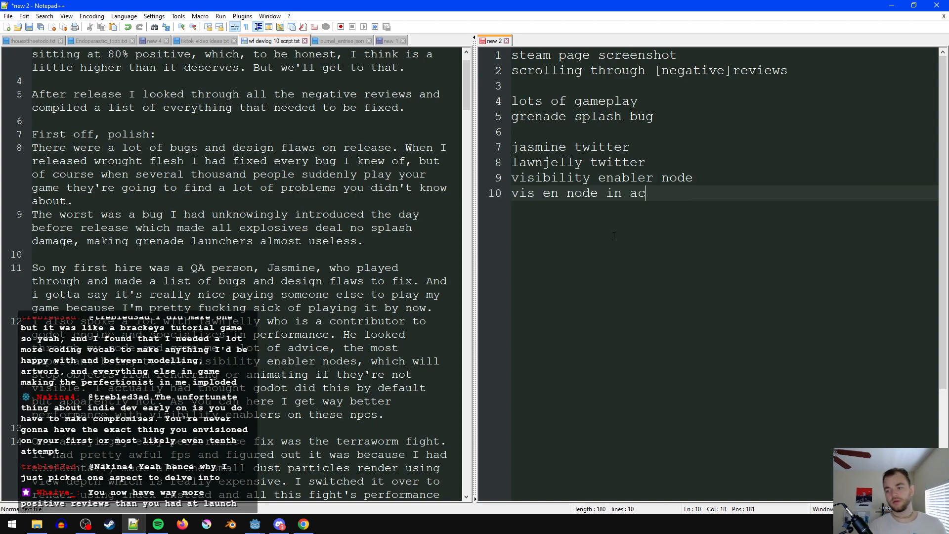
text(tion in test s)
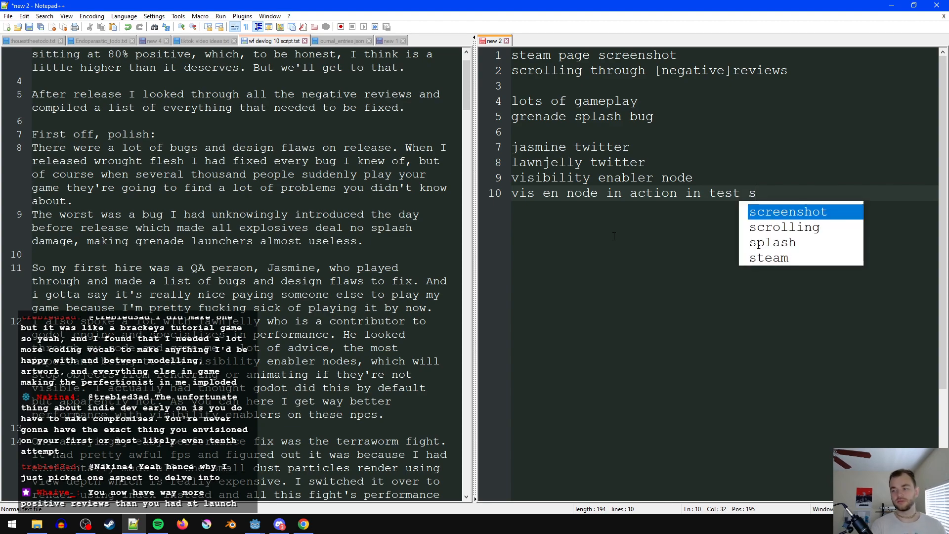
text(cene, compare fps)
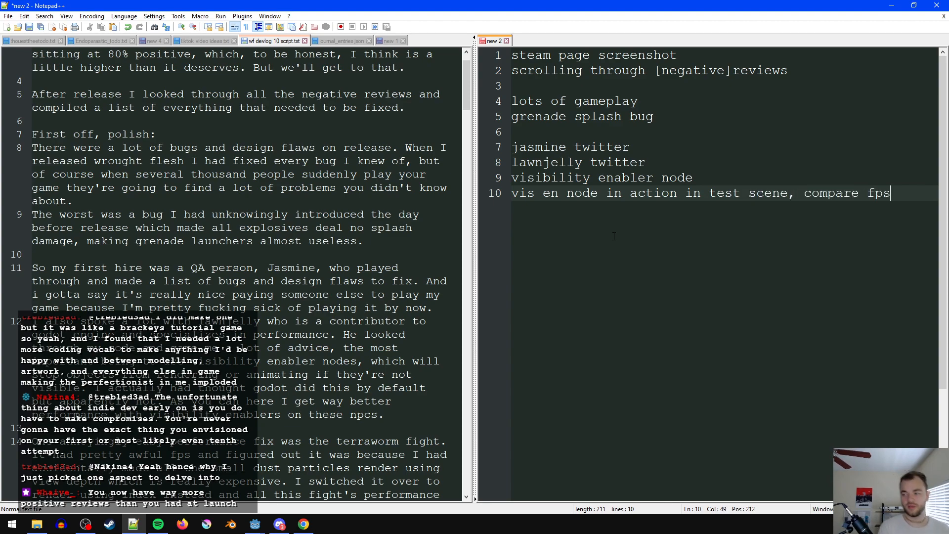
key(Return)
key(Return)
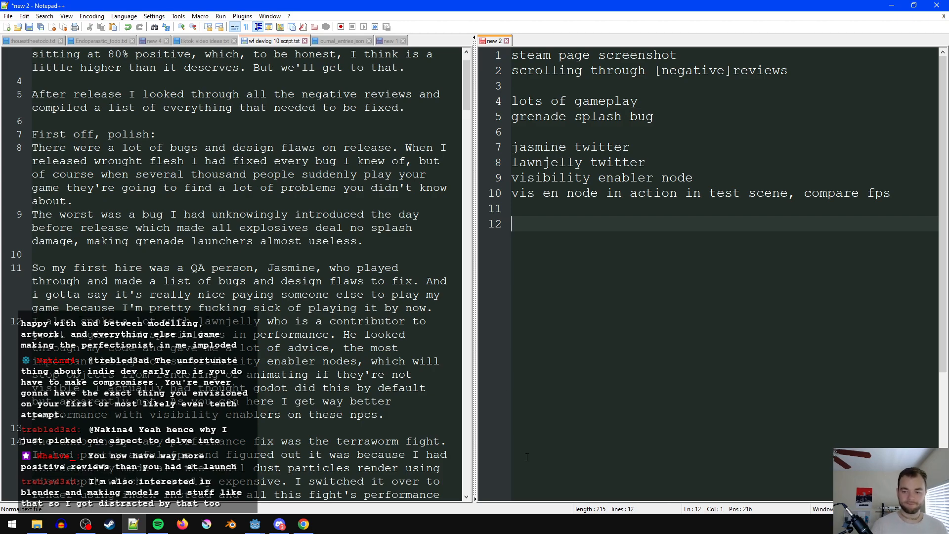
- Following the script's next performance fix, add the lines "terraworm fight" and "particle settings on dust particles", followed by a blank line
scroll(326, 391, down, 1)
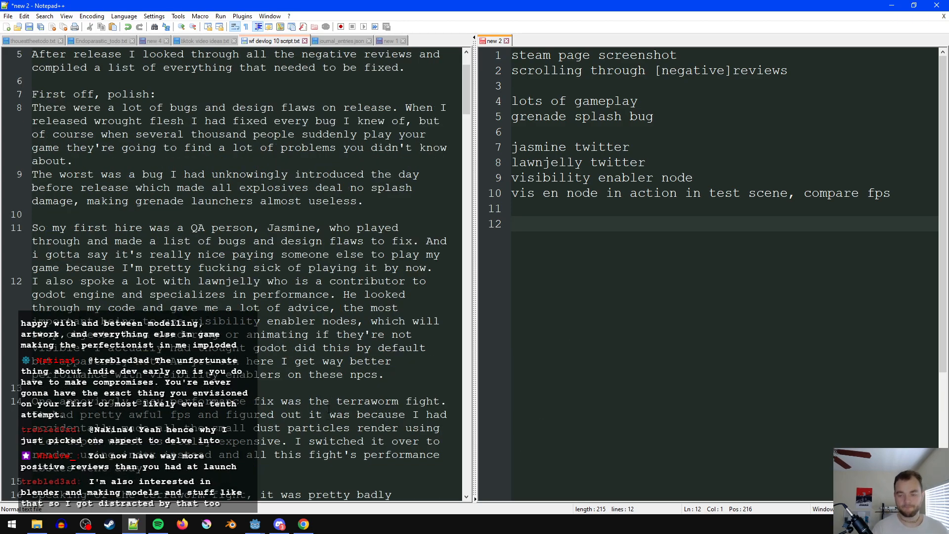
scroll(326, 390, down, 1)
text(terraworm fight)
key(Return)
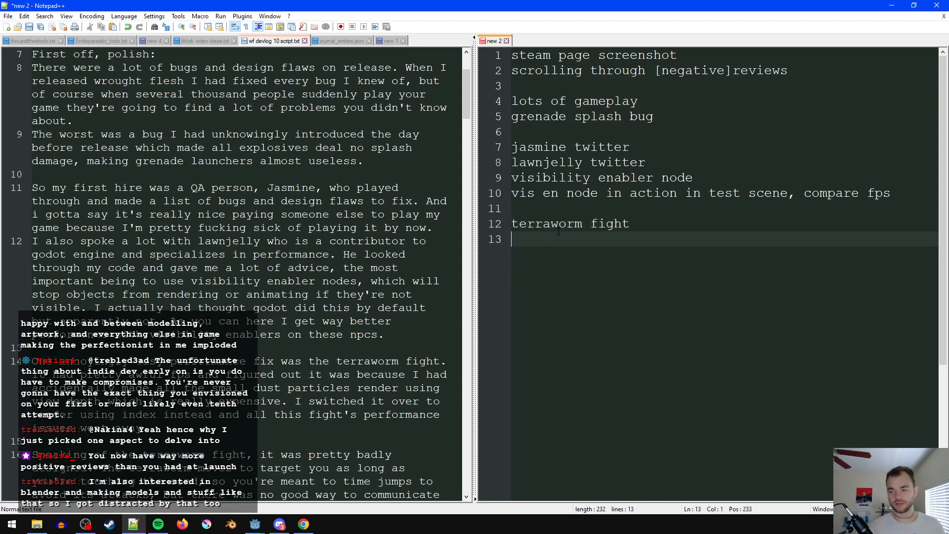
text(part)
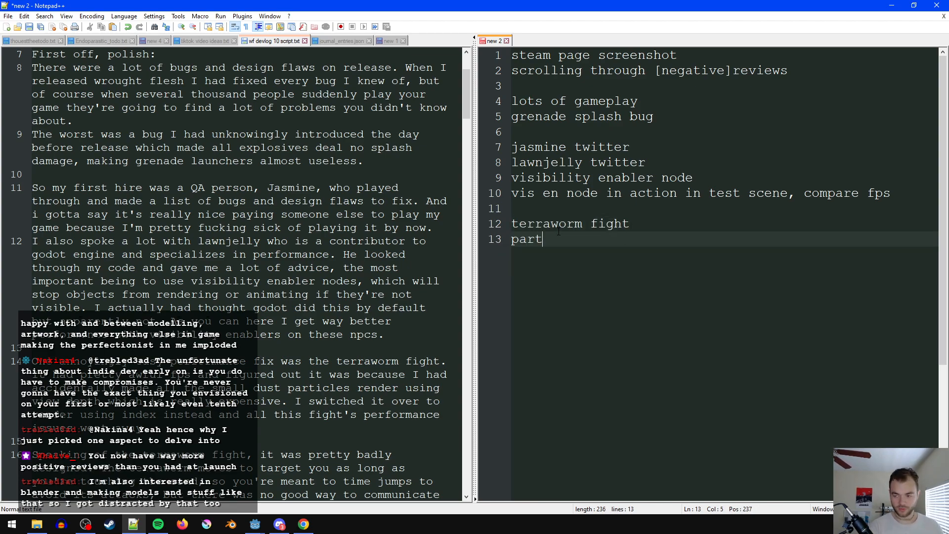
text(icle settings on d)
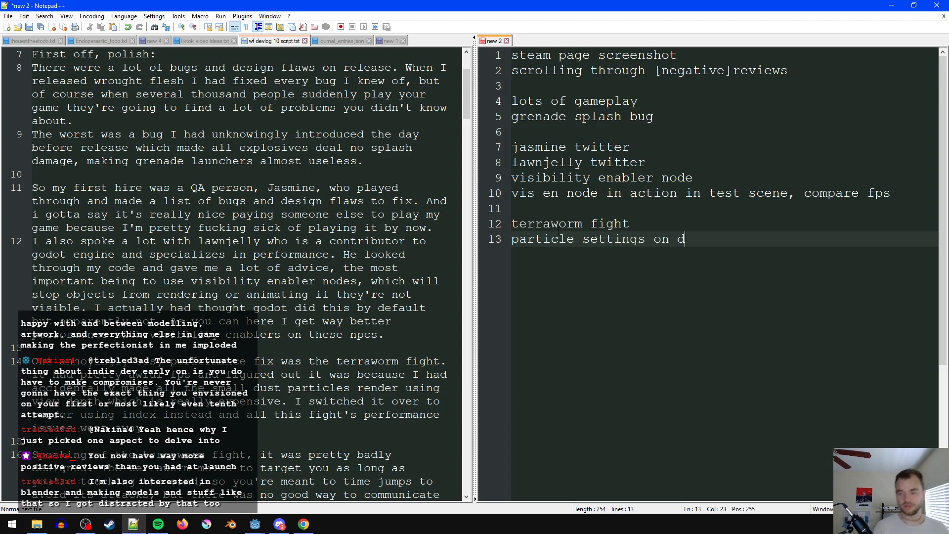
text(ust particles)
key(Return)
key(Return)
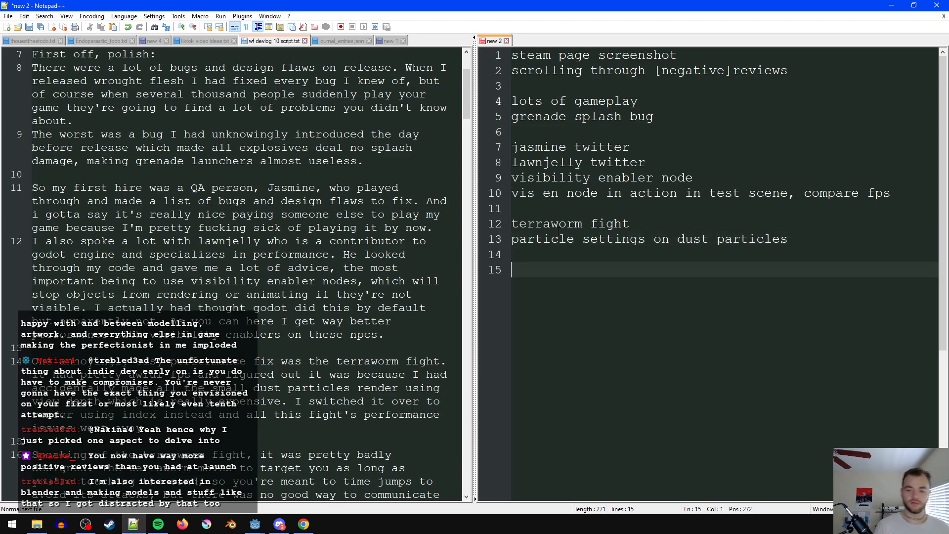
- Append ", view depth vs index" to the dust particle settings entry in the footage list
scroll(346, 275, down, 2)
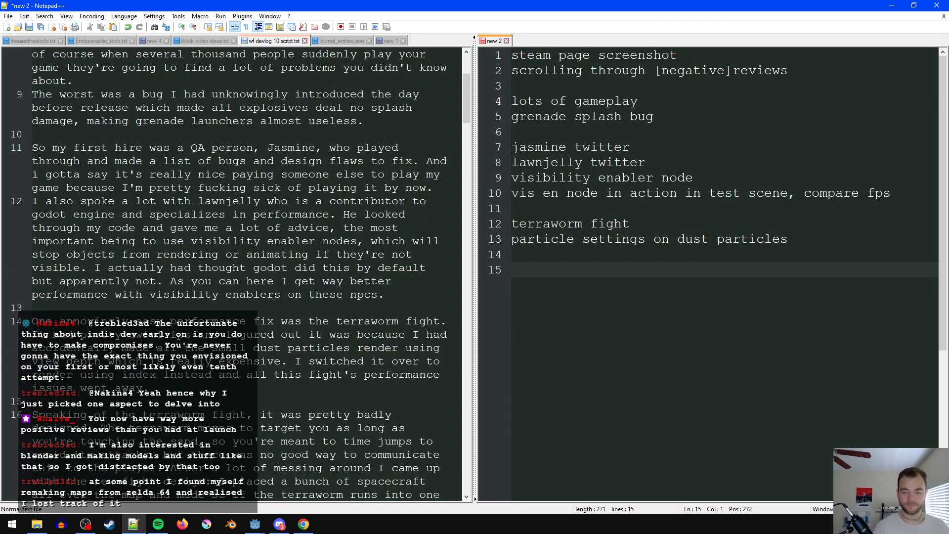
click(799, 242)
text(,)
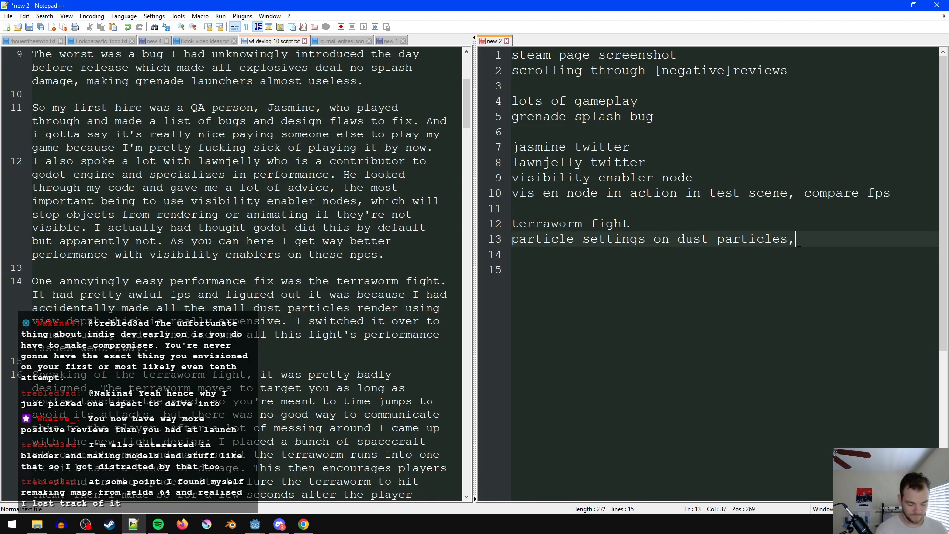
text( view depth vs index)
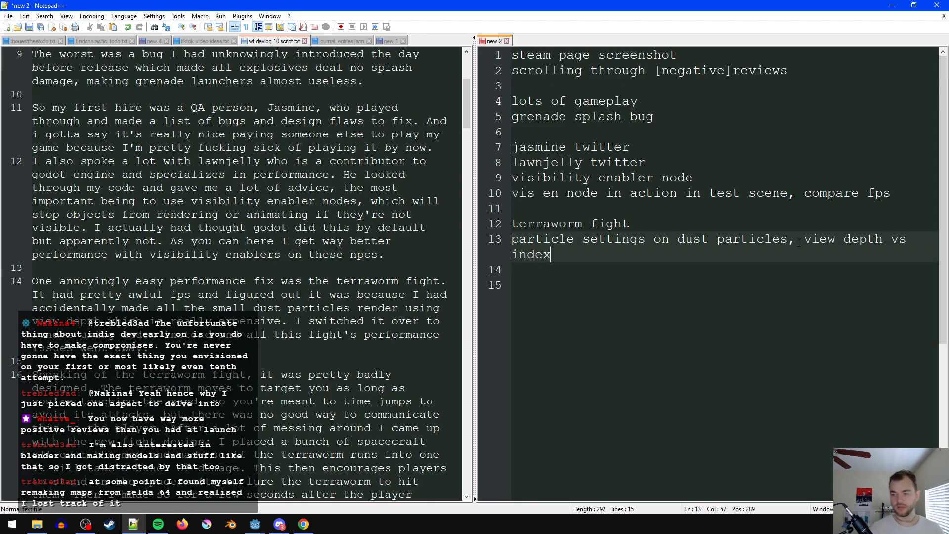
key(Return)
key(Return)
key(Up)
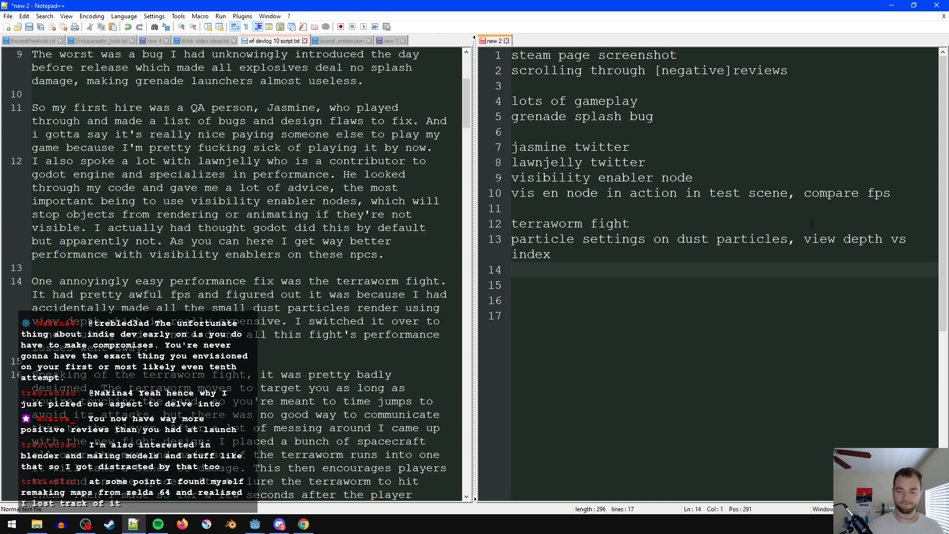
- Add the entries "old terraworm fight" and "new terraworm fight" to the footage list, followed by a blank line
scroll(238, 198, down, 1)
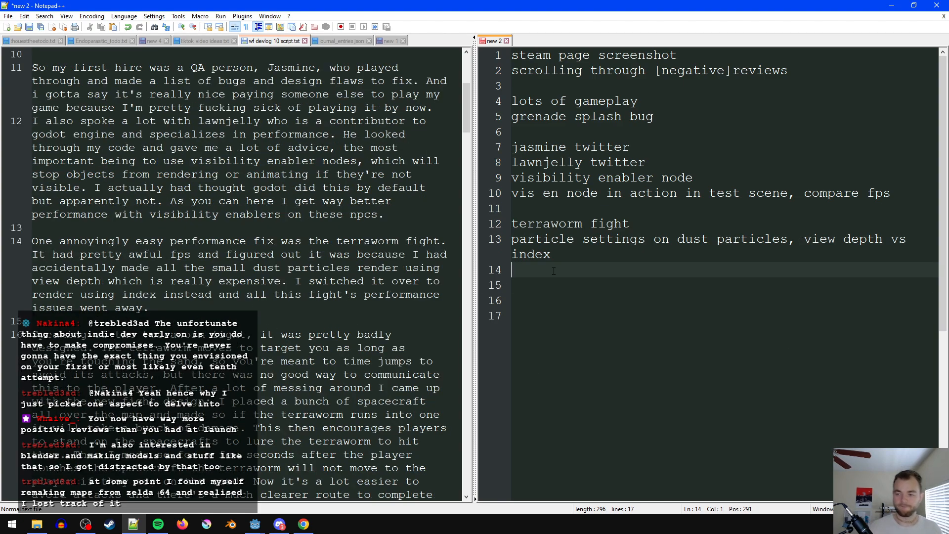
key(Return)
text(old terr)
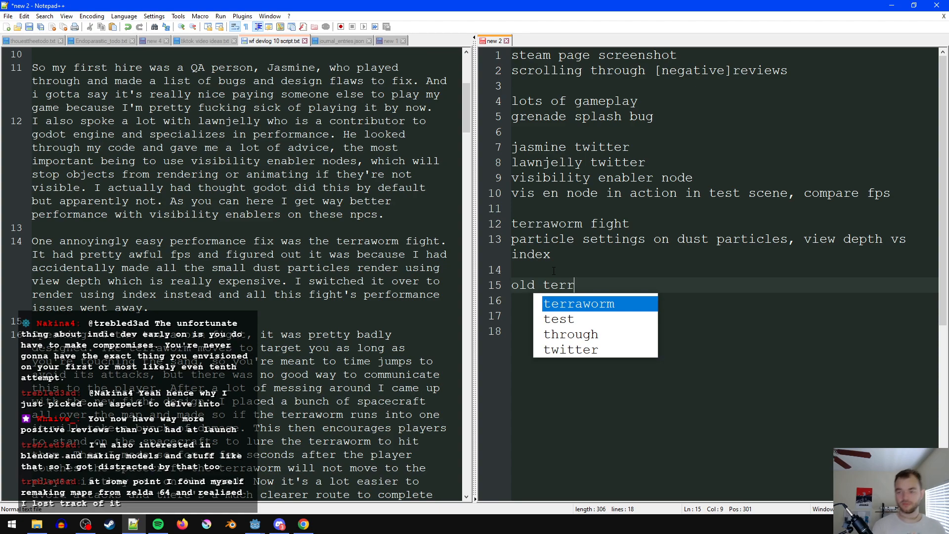
text(aworm fight)
key(Return)
text(new t)
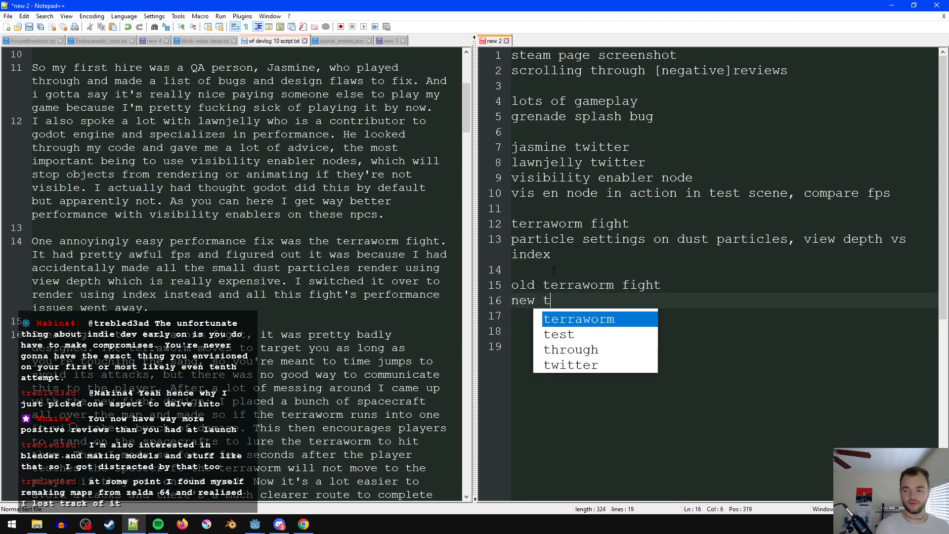
text(erraworm fight)
key(Return)
key(Return)
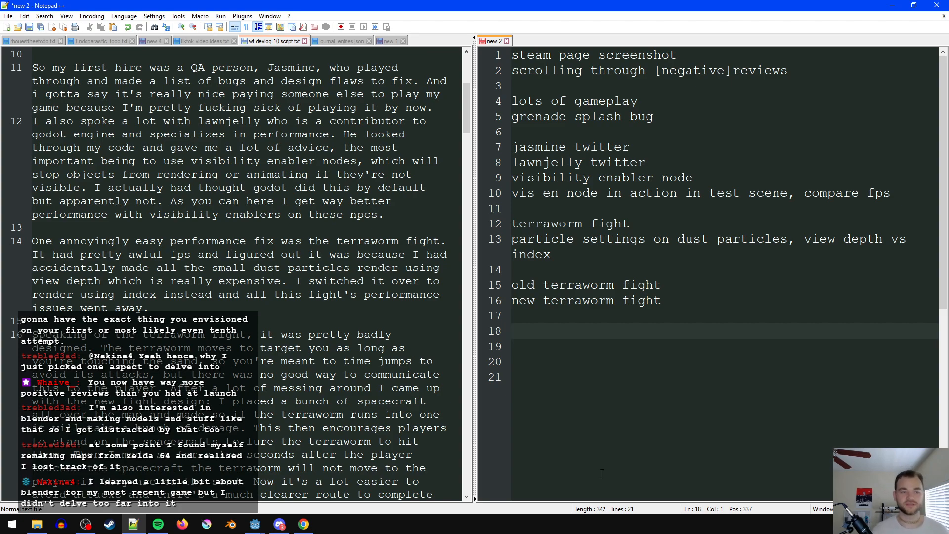
click(639, 344)
click(619, 328)
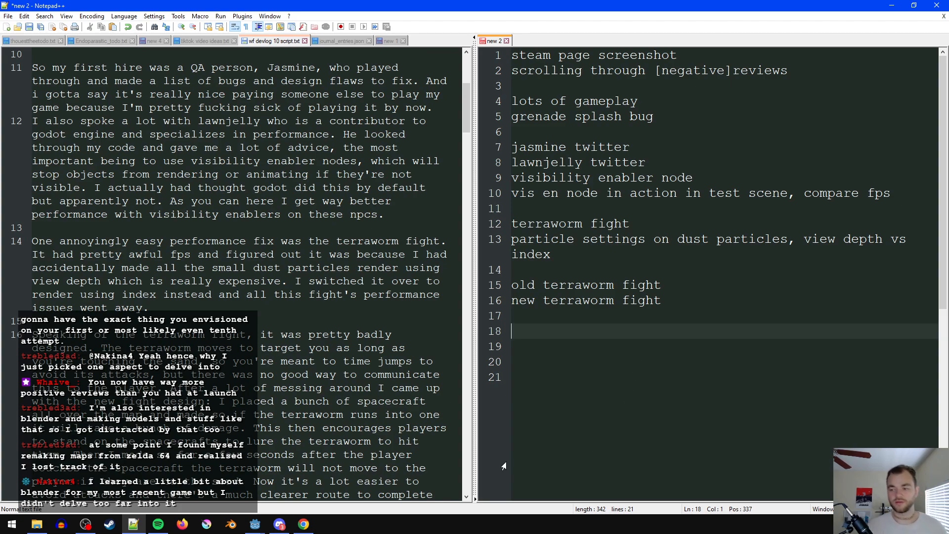
click(279, 524)
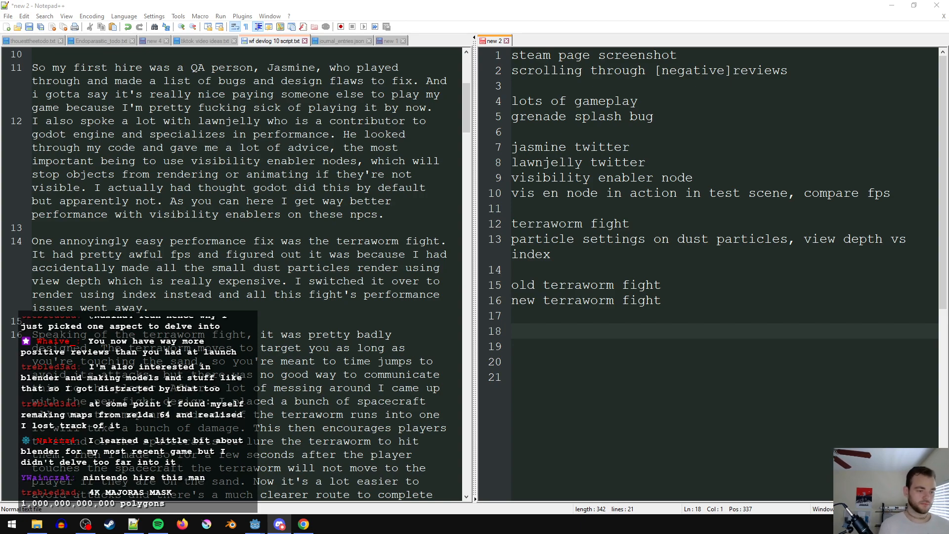
- Delete the QA hire's twitter entry and its leftover empty line from the footage list
double_click(527, 153)
drag(634, 149, 481, 151)
key(BackSpace)
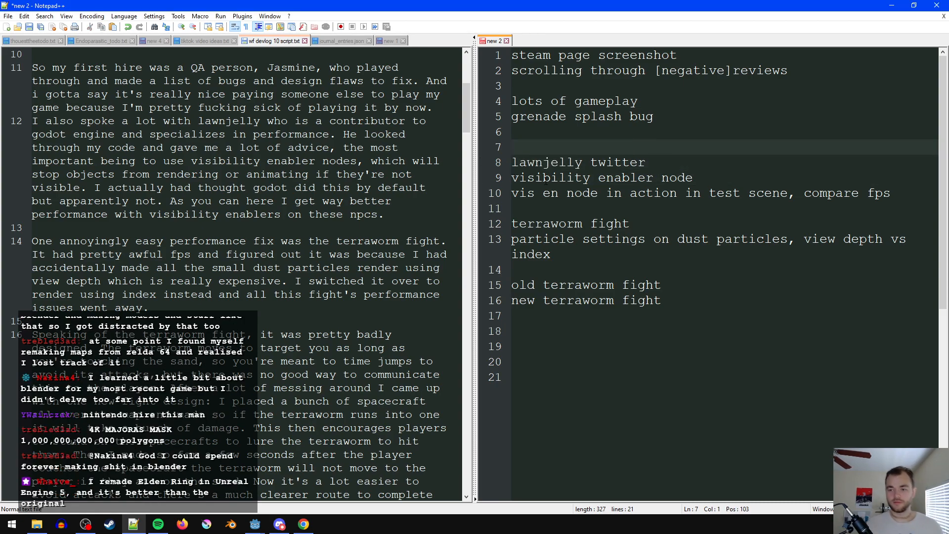
key(BackSpace)
- In the script's first-hire paragraph, replace the QA person's name with "who wants to stay anonymous"
scroll(285, 141, up, 1)
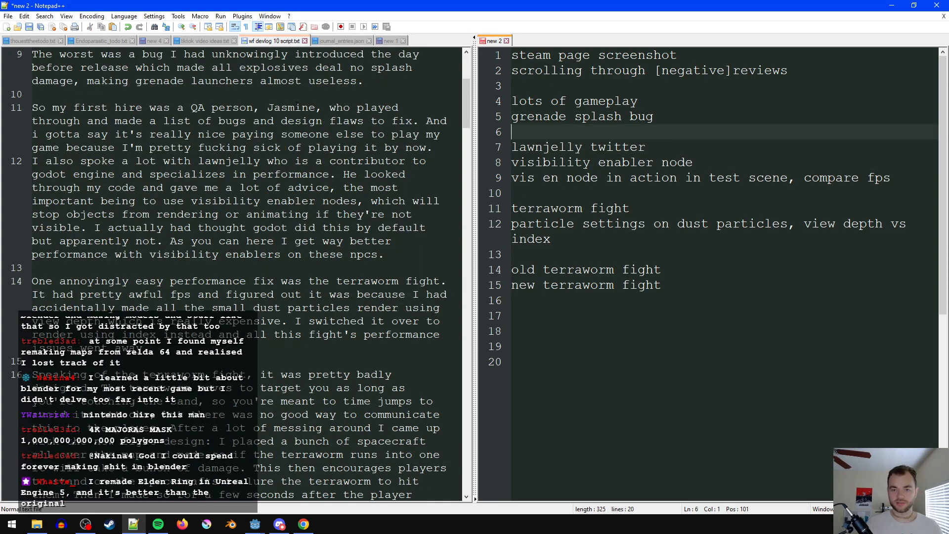
double_click(298, 108)
text(who wants to )
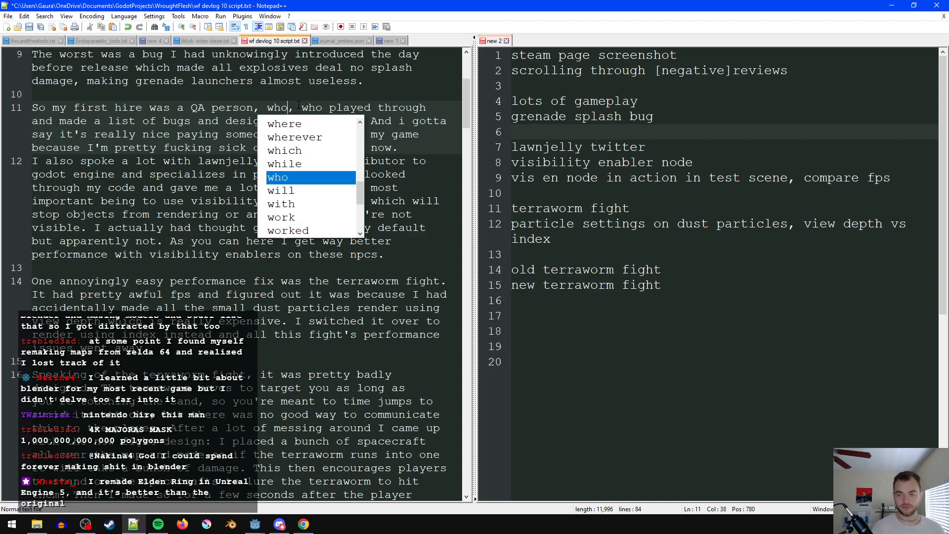
text(stay anonymo)
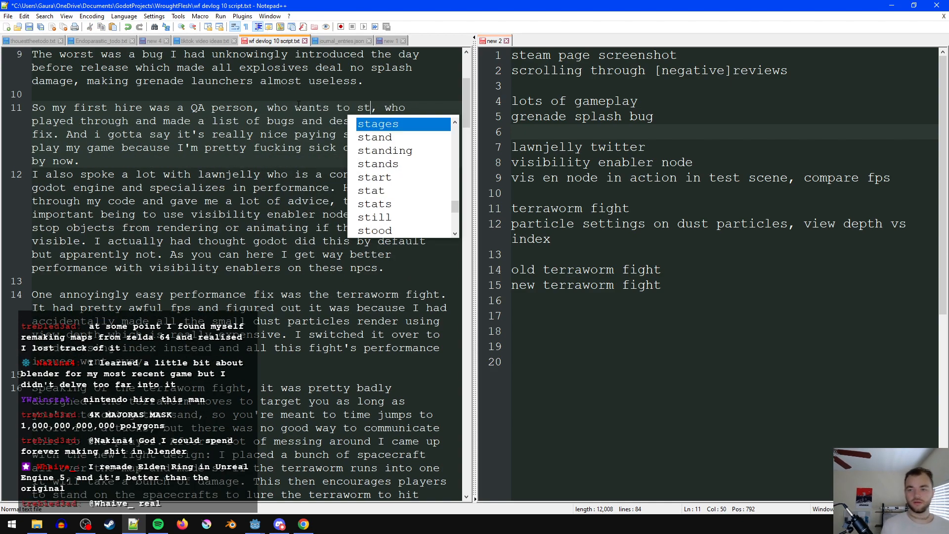
text(us)
click(136, 163)
key(End)
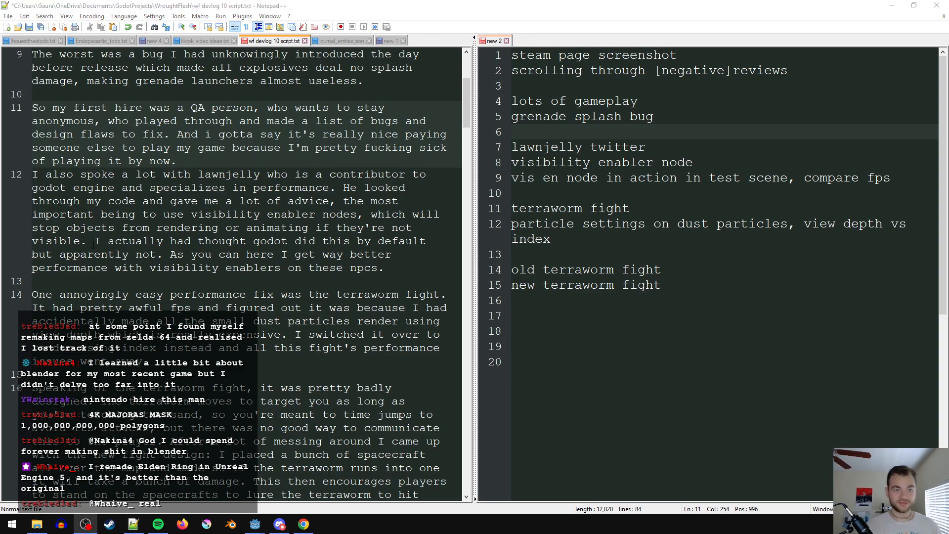
click(336, 214)
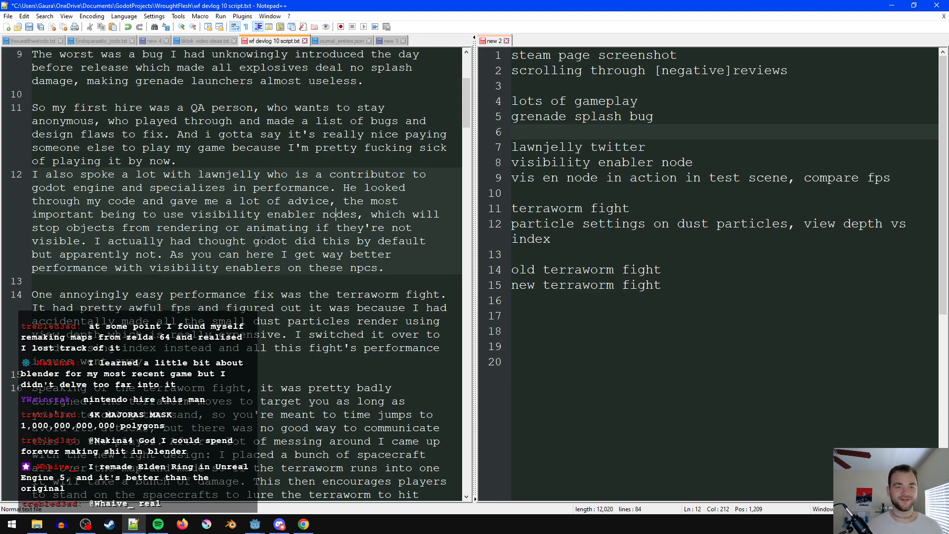
drag(211, 257, 204, 256)
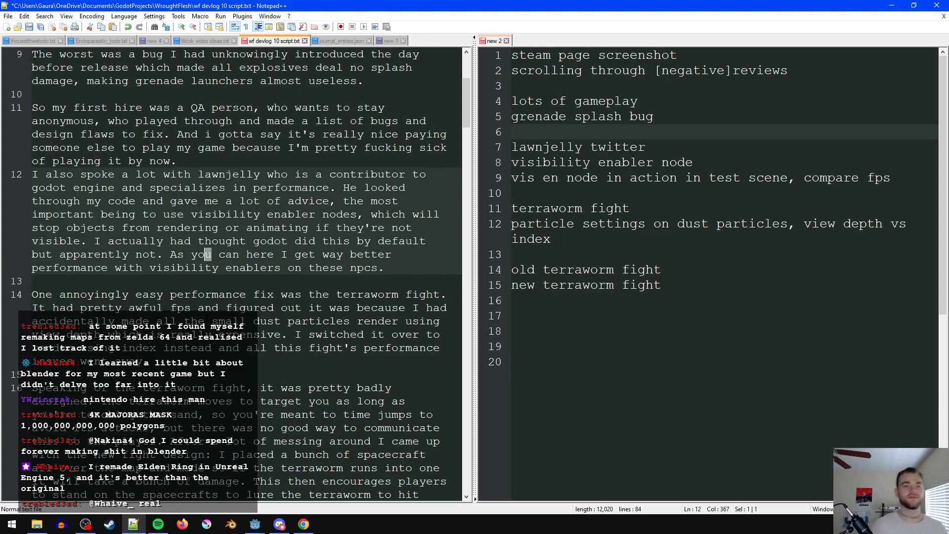
click(404, 166)
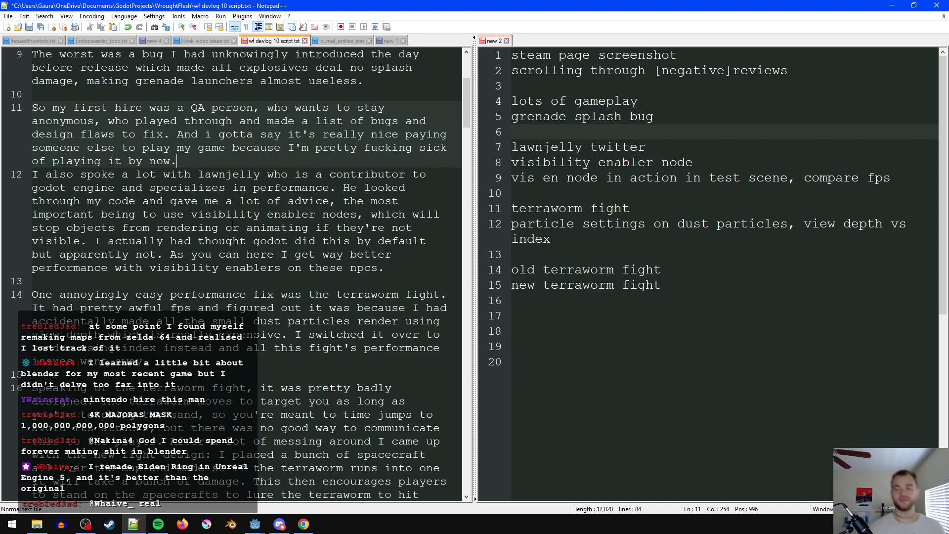
click(671, 134)
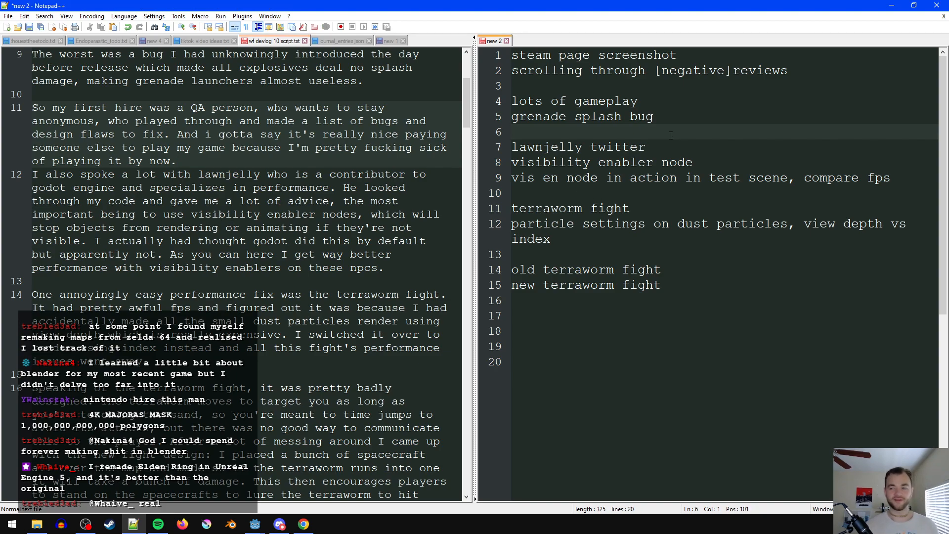
click(302, 174)
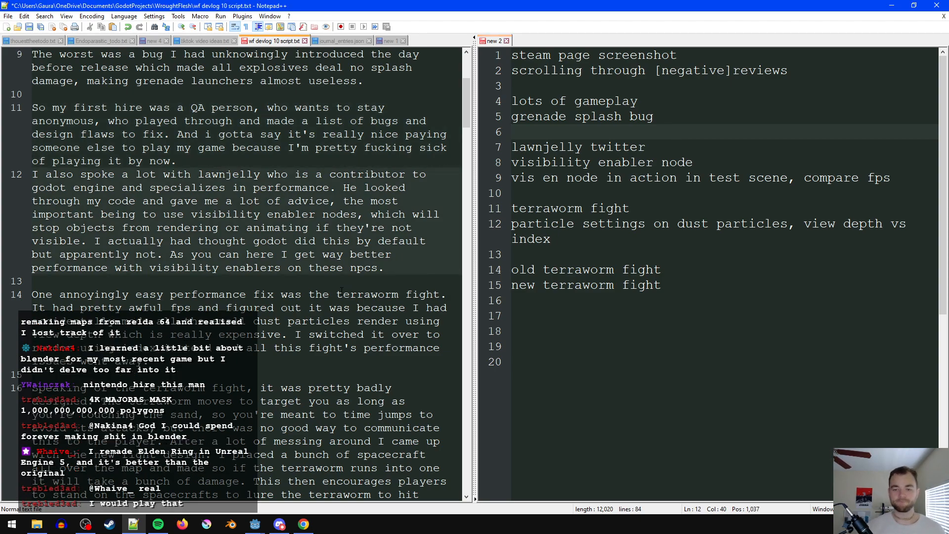
- Append " - in game and editor view" to the "new terraworm fight" entry and add a line break after it
scroll(265, 301, down, 4)
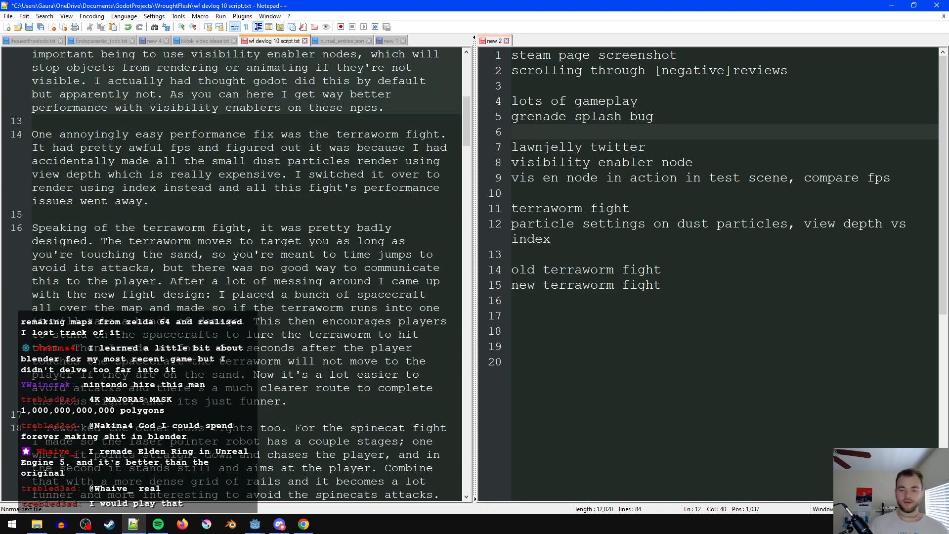
scroll(268, 298, down, 1)
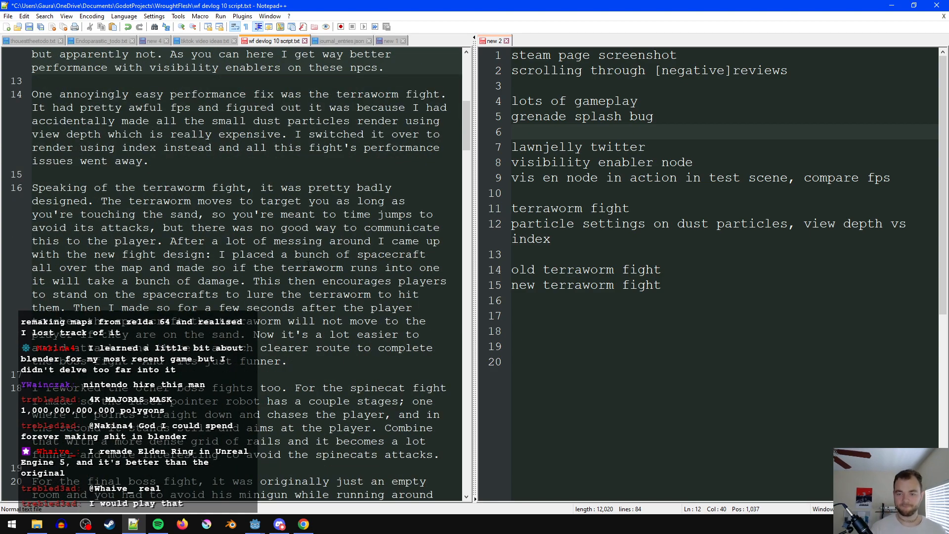
click(740, 301)
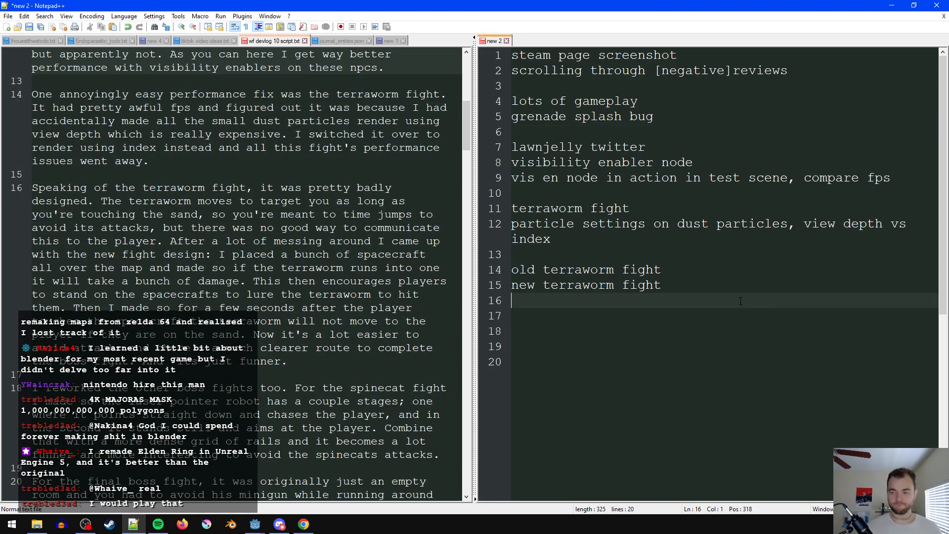
key(Up)
text(- in)
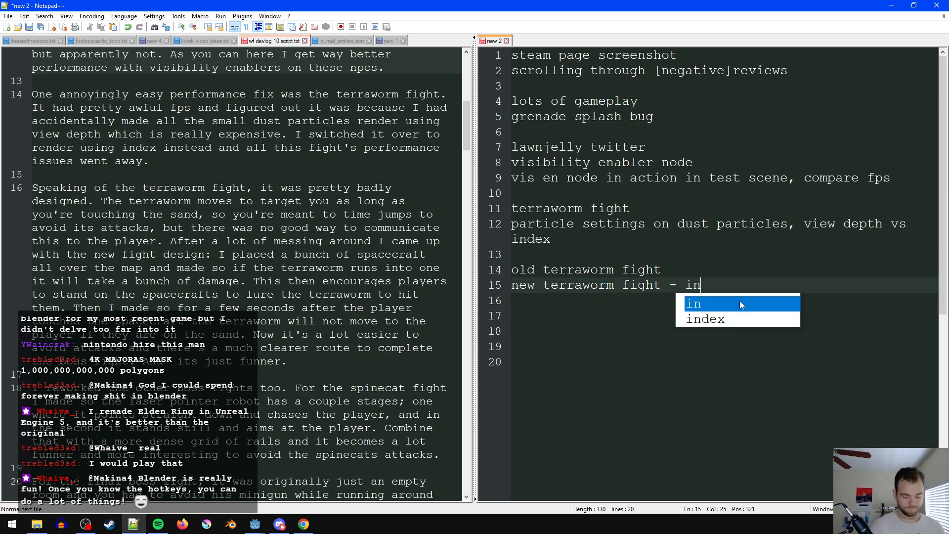
text( game and editor view)
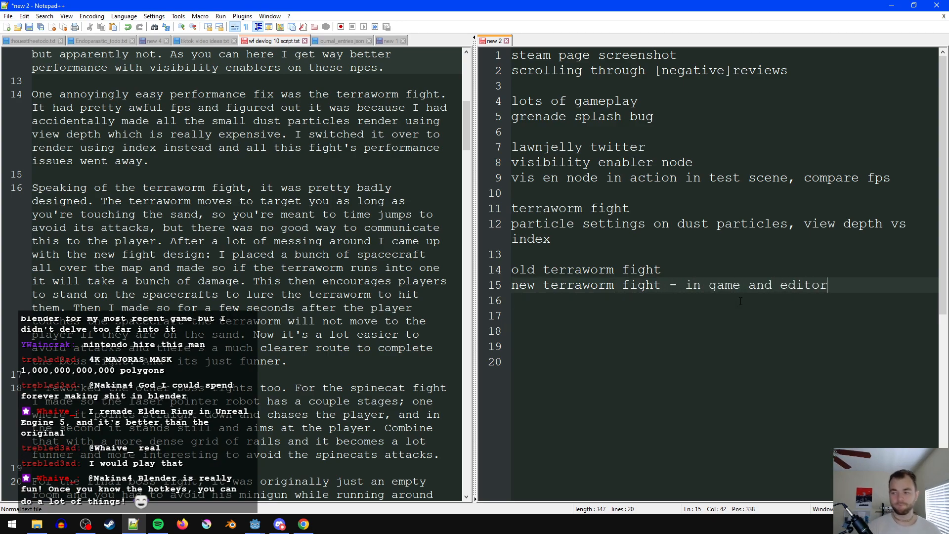
key(Return)
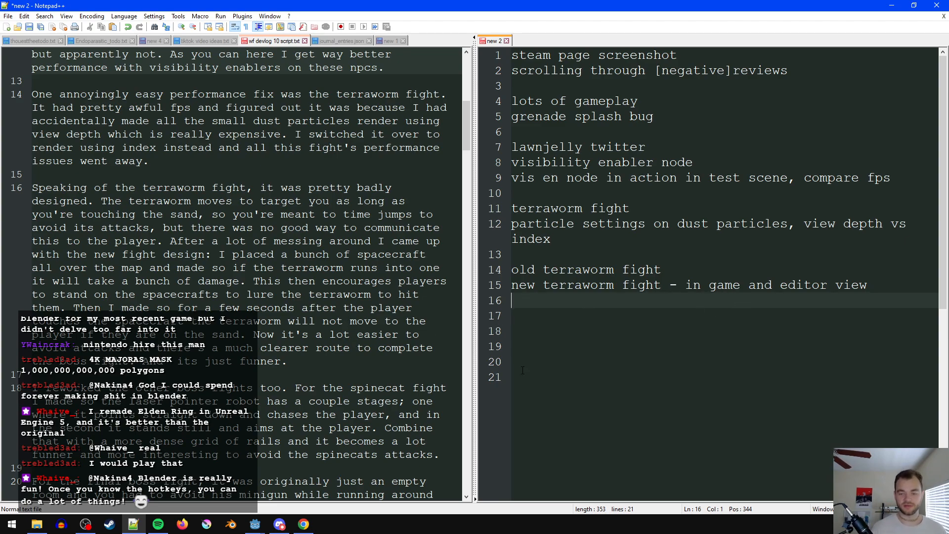
- For the other reworked boss fights, add the lines "spinecat fight" and "lenhe fight, show meat hooks", followed by a blank line
scroll(396, 371, down, 2)
click(607, 310)
text(spinecat fight)
key(Return)
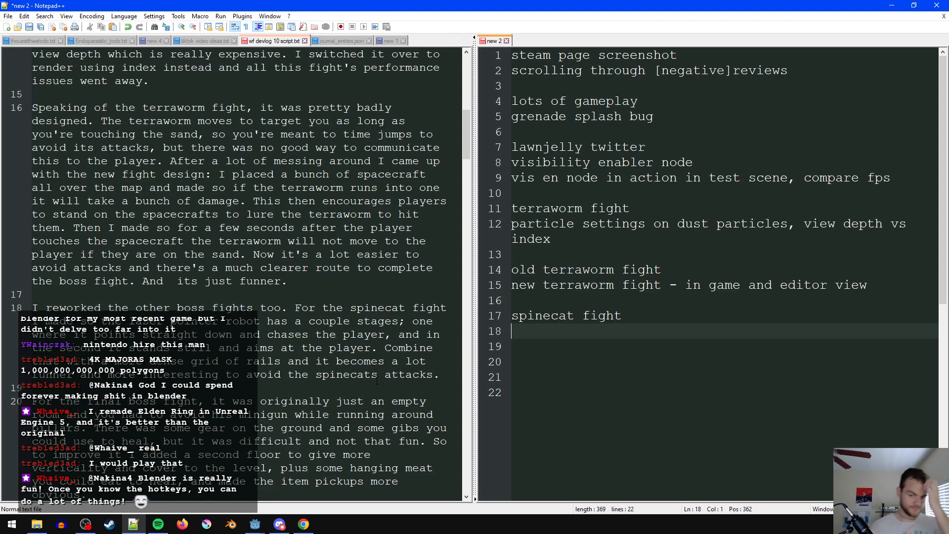
text(le)
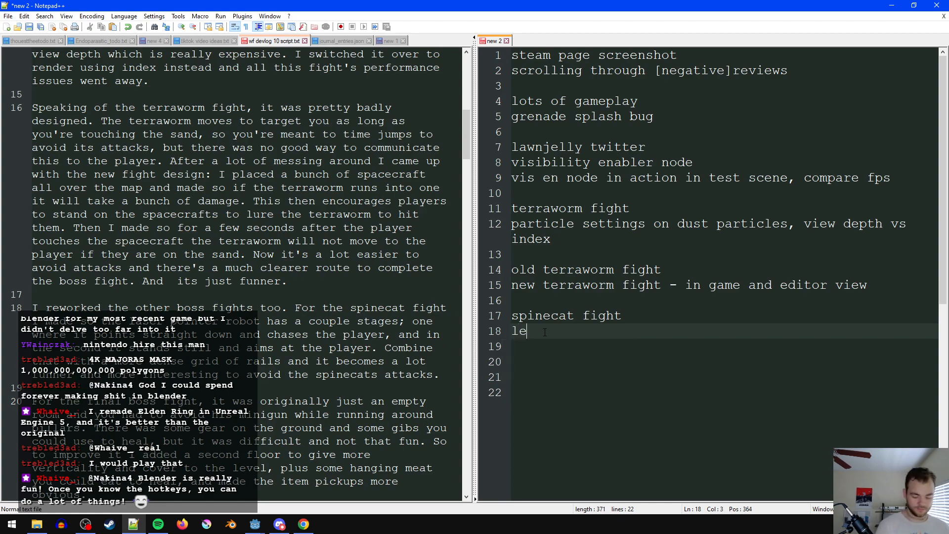
text(nhe fight, show me)
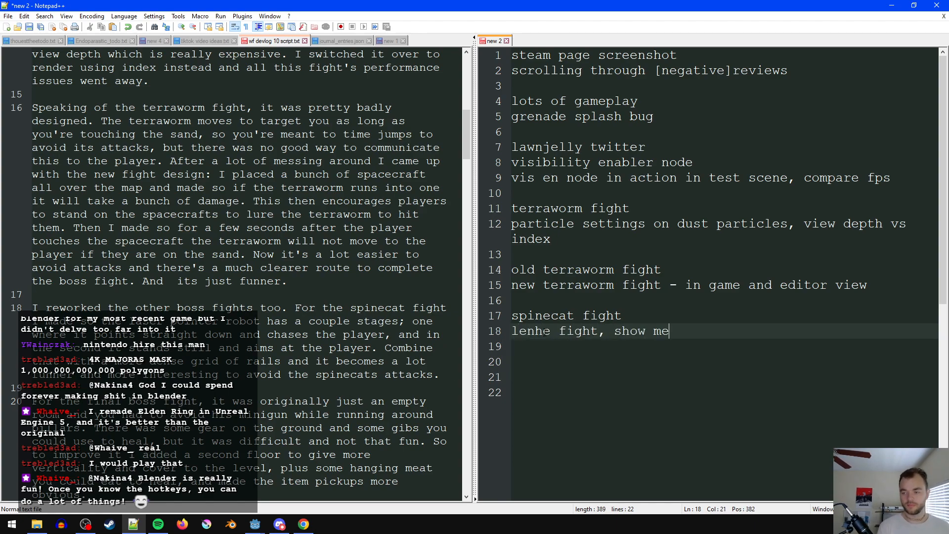
text(at hooks)
key(Return)
key(Return)
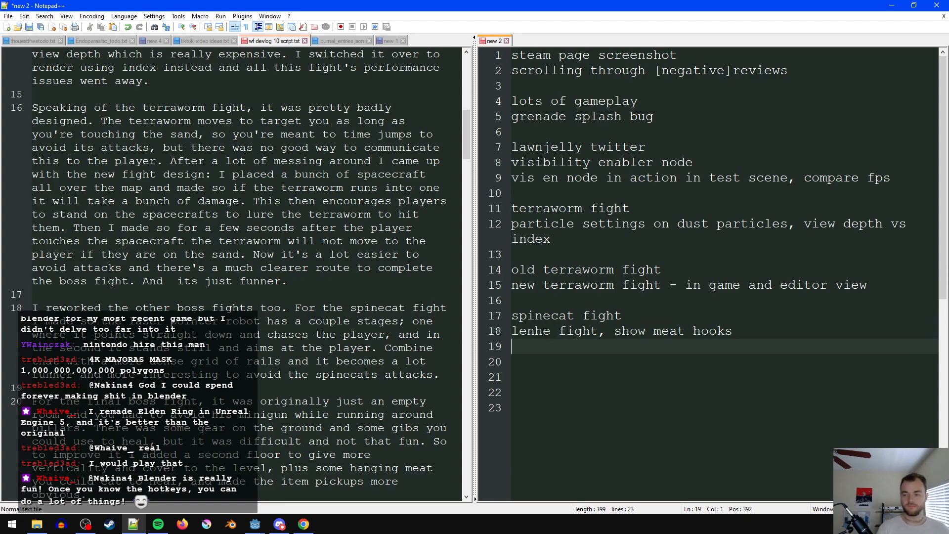
- Insert ", old and new" after "lenhe fight" in the final boss entry
scroll(238, 272, down, 2)
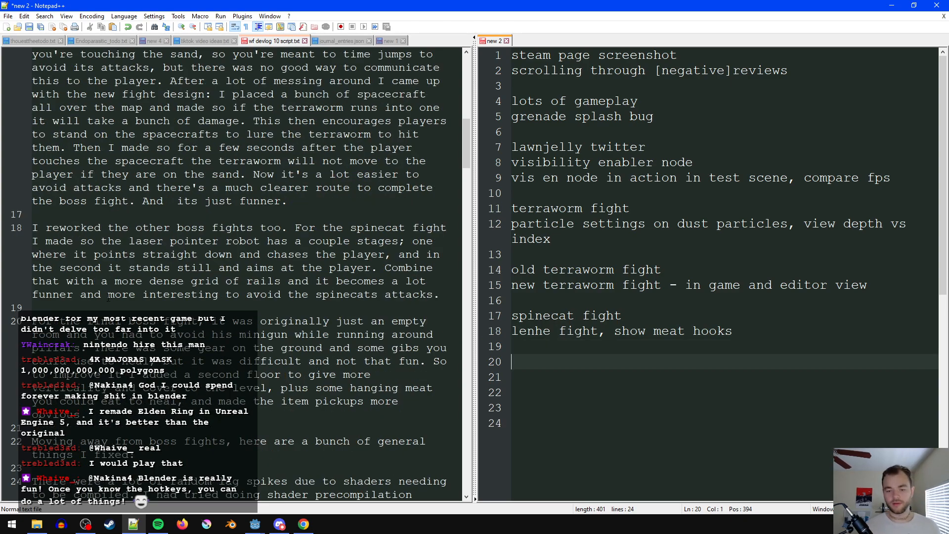
click(600, 331)
text(, old and new)
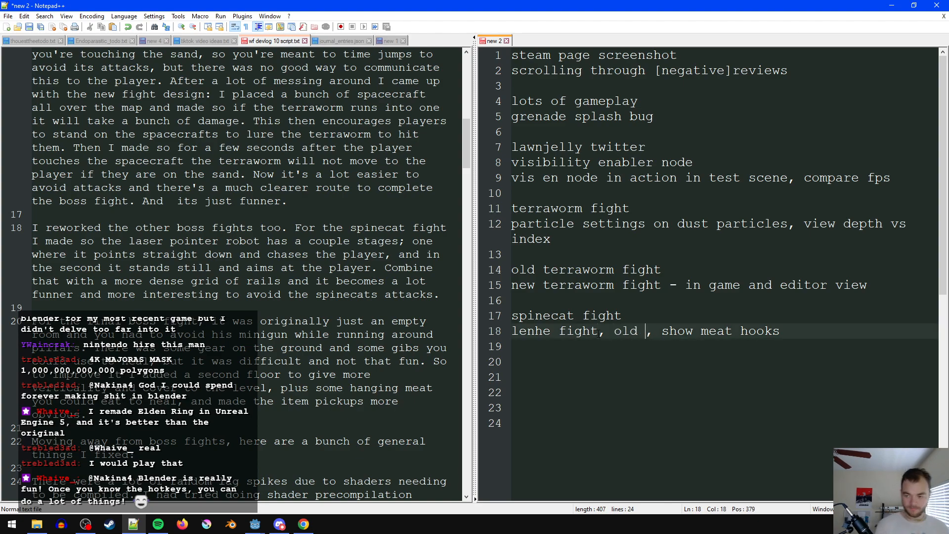
key(Escape)
click(600, 342)
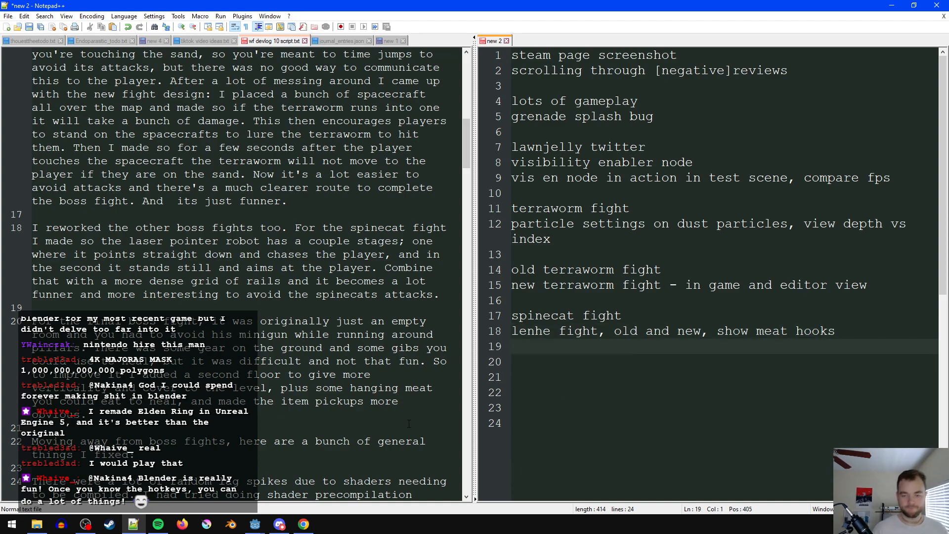
- For the script's shader lag spike section, add the line "shader precompiler in editor" after a blank line in the footage list
scroll(302, 428, down, 4)
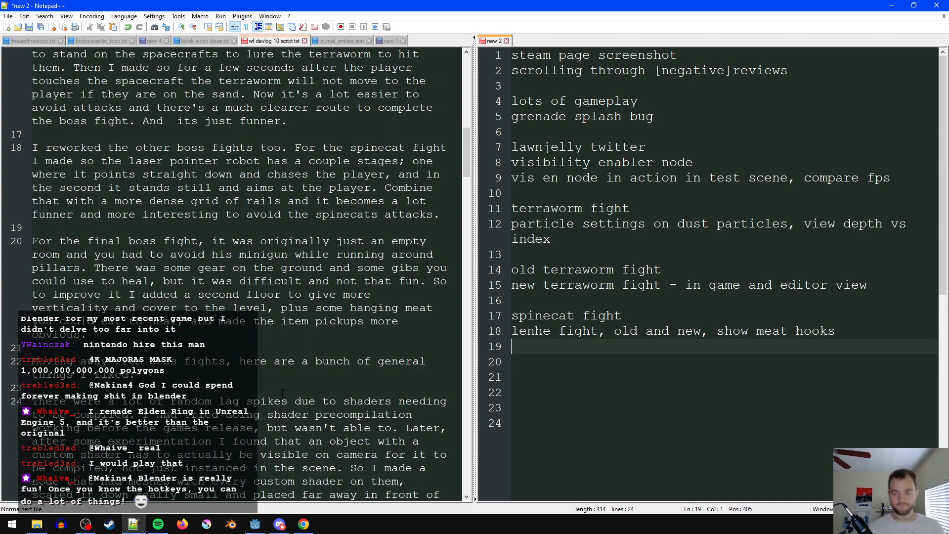
scroll(303, 428, down, 1)
key(Return)
text(shader precompiler)
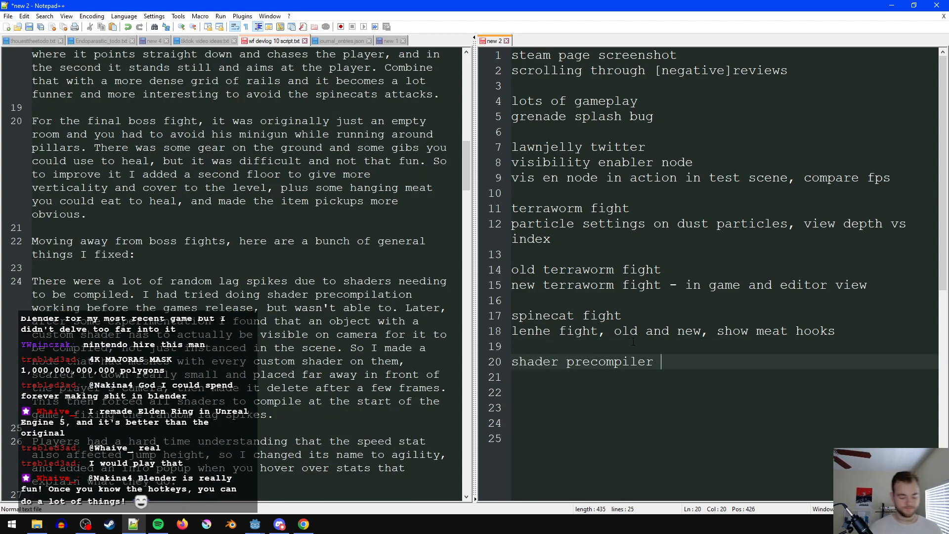
text(in editor)
key(Return)
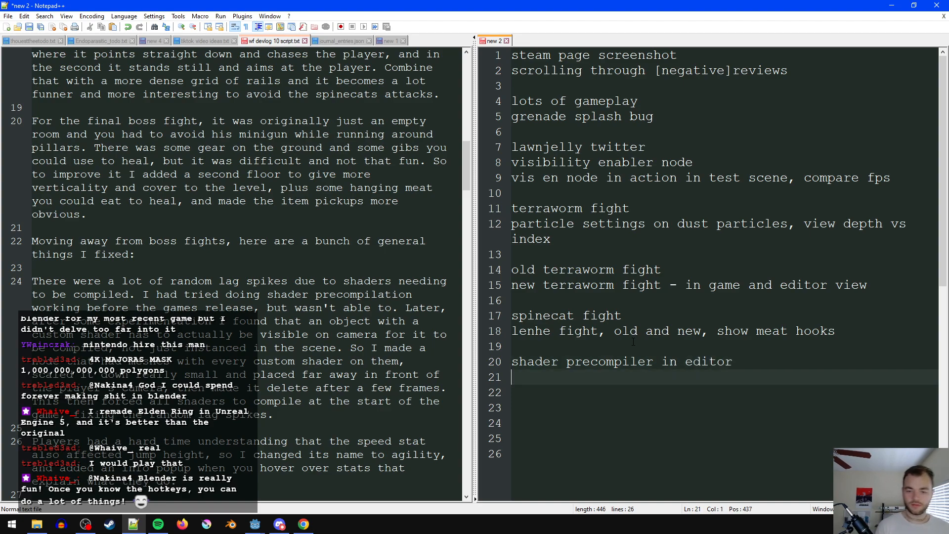
- For the renamed speed stat section, add the entry "agility vs speed stat, hover popup" as its own group, followed by a blank line
scroll(346, 357, down, 2)
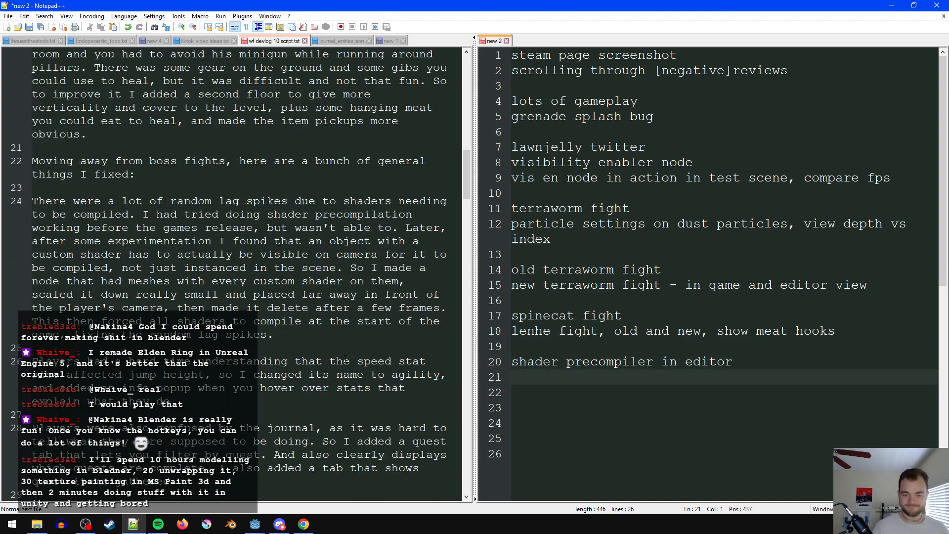
scroll(346, 357, down, 2)
key(Return)
text(agility v)
text(s speed)
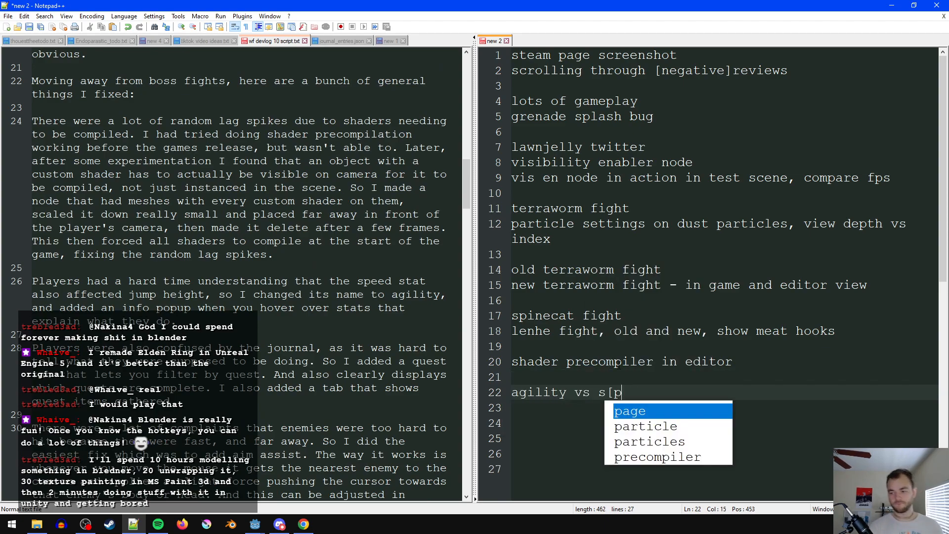
text( stat, hover popup)
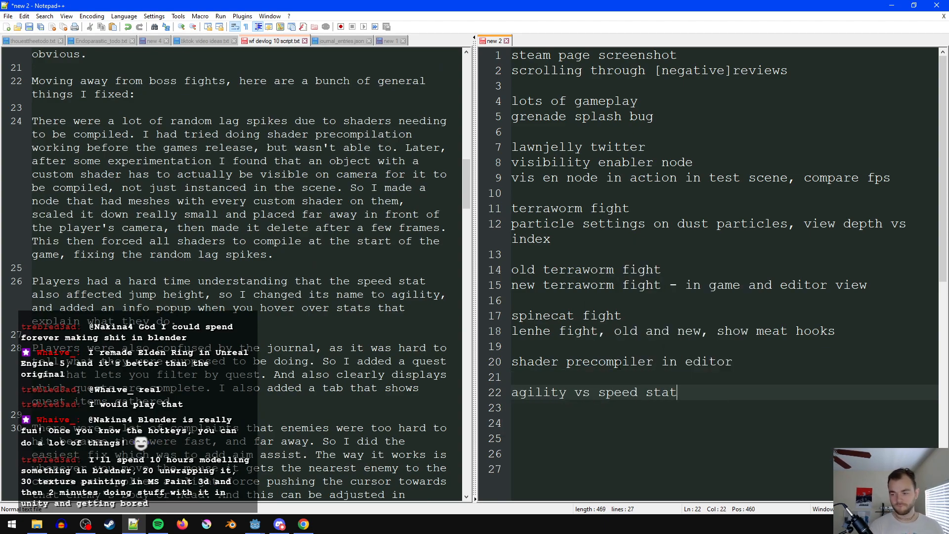
key(Return)
key(Return)
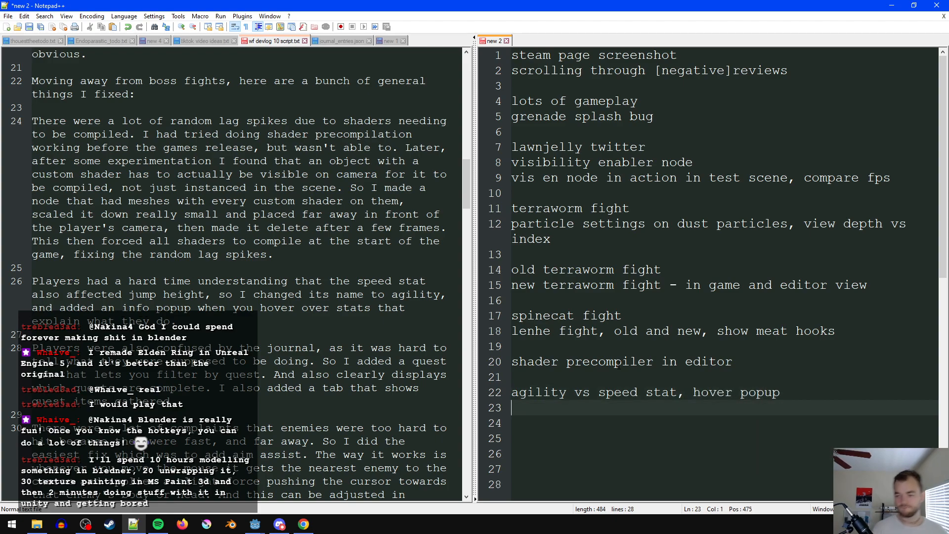
- For the script's aim assist paragraph, add the line "aim assist, different settings," to the footage list
scroll(414, 389, down, 3)
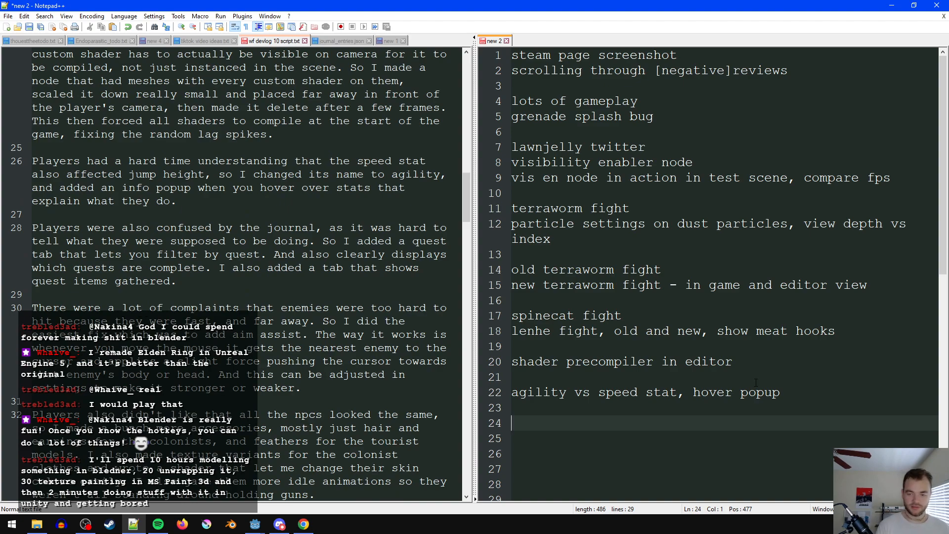
text(aim assist,)
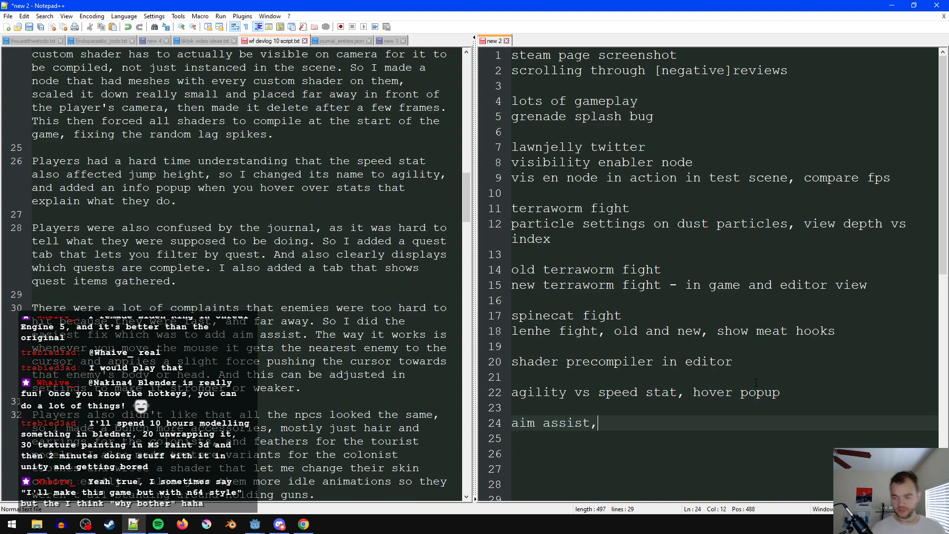
text( different settings,)
key(Return)
- Add "aim assist test world example" under the aim assist settings entry, followed by a blank line
text(aim assist test worl e)
key(BackSpace)
key(BackSpace)
text(d expl)
key(BackSpace)
key(BackSpace)
text(ample)
key(Return)
key(Return)
scroll(314, 365, down, 1)
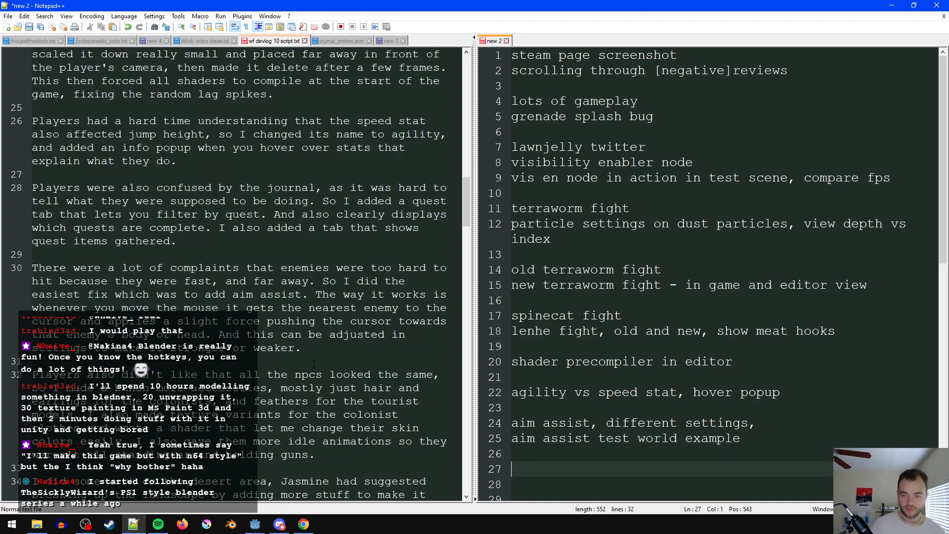
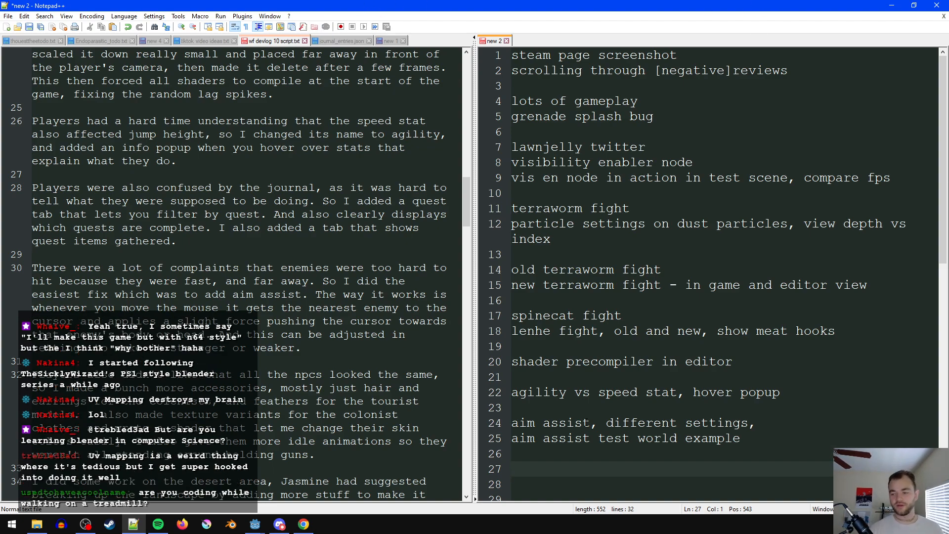
- In the script's desert area paragraph, replace the named person who made the suggestion with "my QA person" and save the script
scroll(585, 419, down, 1)
scroll(367, 299, down, 3)
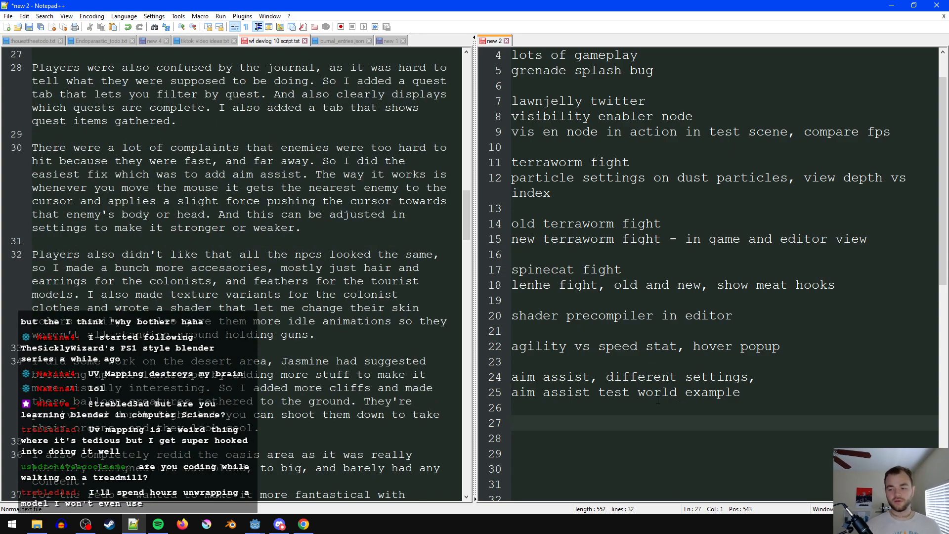
scroll(322, 353, down, 3)
scroll(619, 376, up, 1)
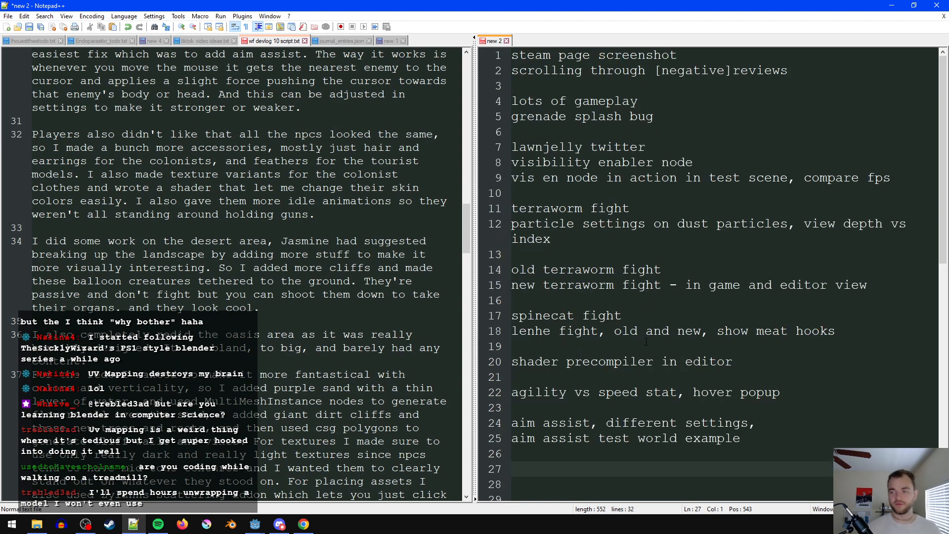
scroll(645, 299, down, 3)
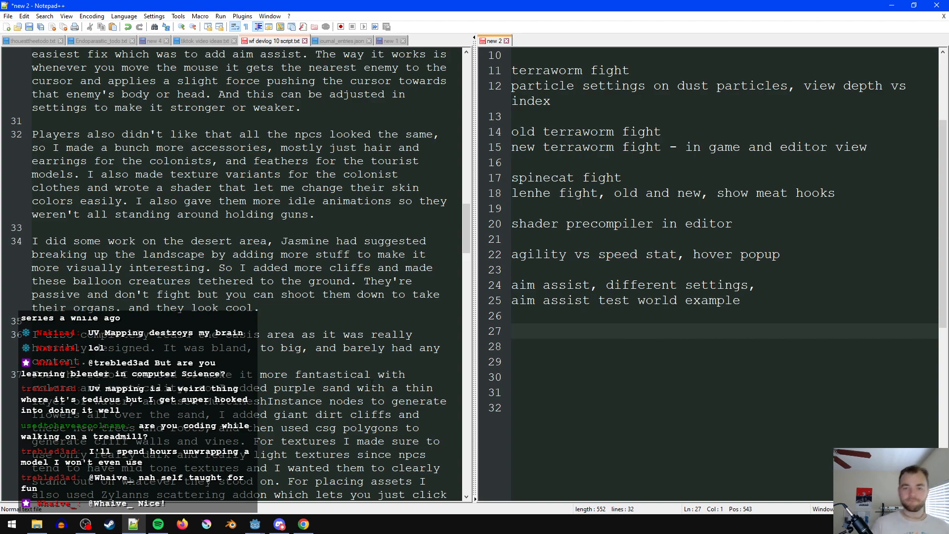
double_click(301, 240)
text(my Q)
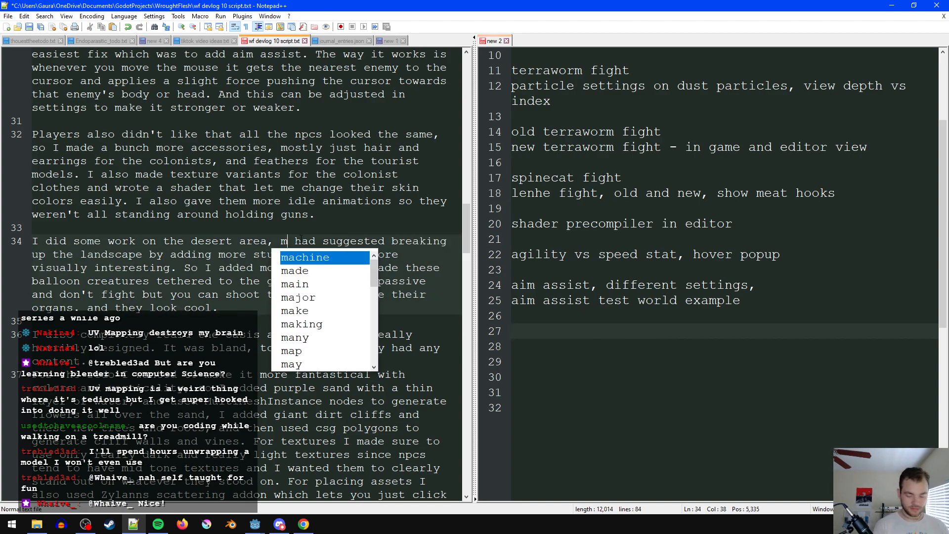
text(A person)
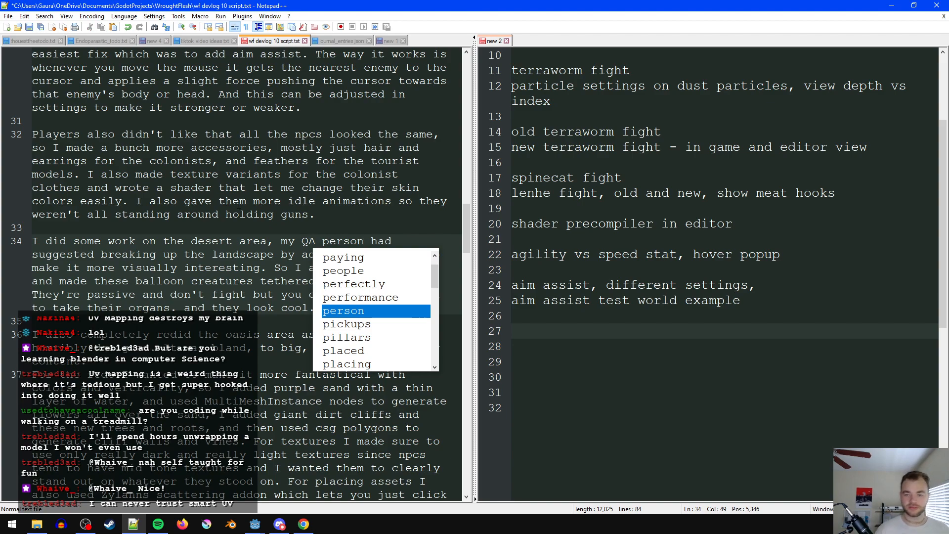
click(240, 201)
scroll(269, 266, up, 4)
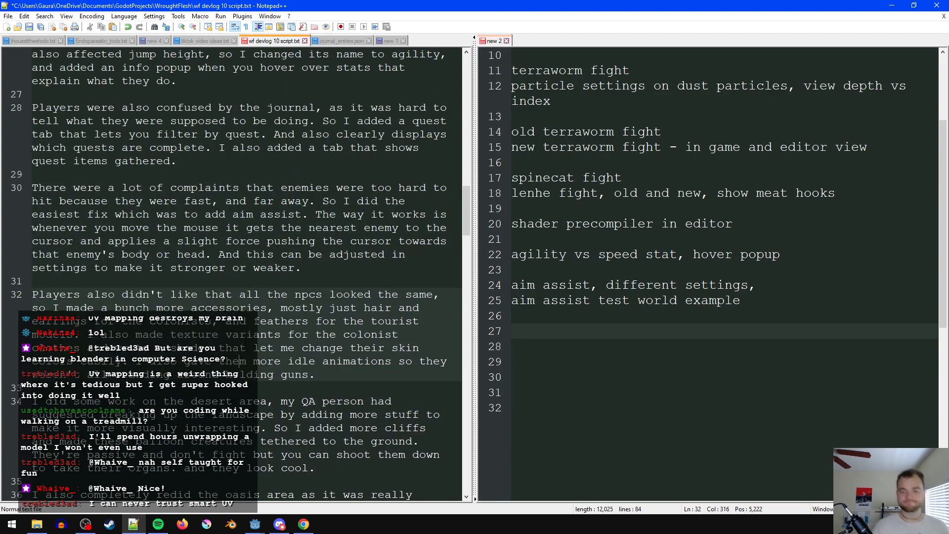
scroll(247, 272, down, 3)
click(366, 321)
key(ctrl+s)
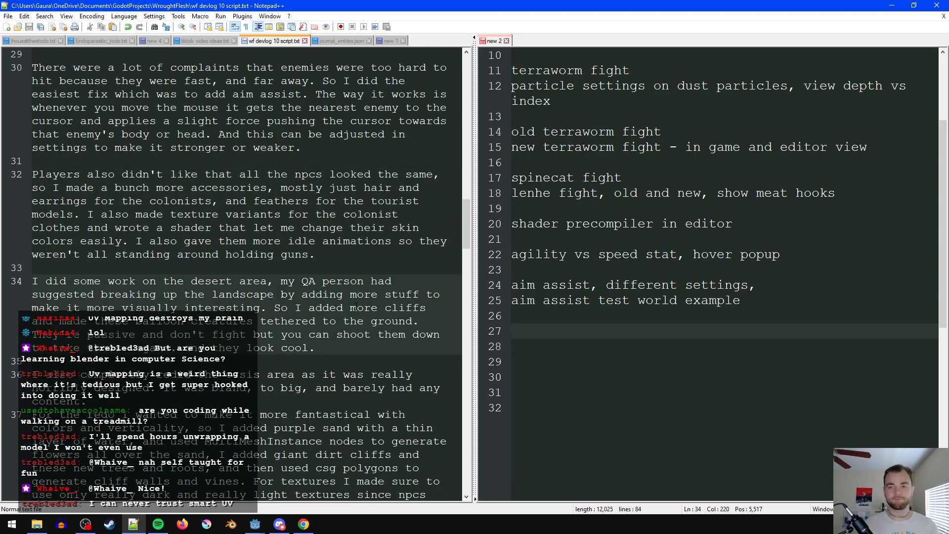
- At the end of the script's first-hire paragraph, add "I also hired another QA person," followed by the hire's first name and the placeholder "something,"
scroll(358, 328, up, 2)
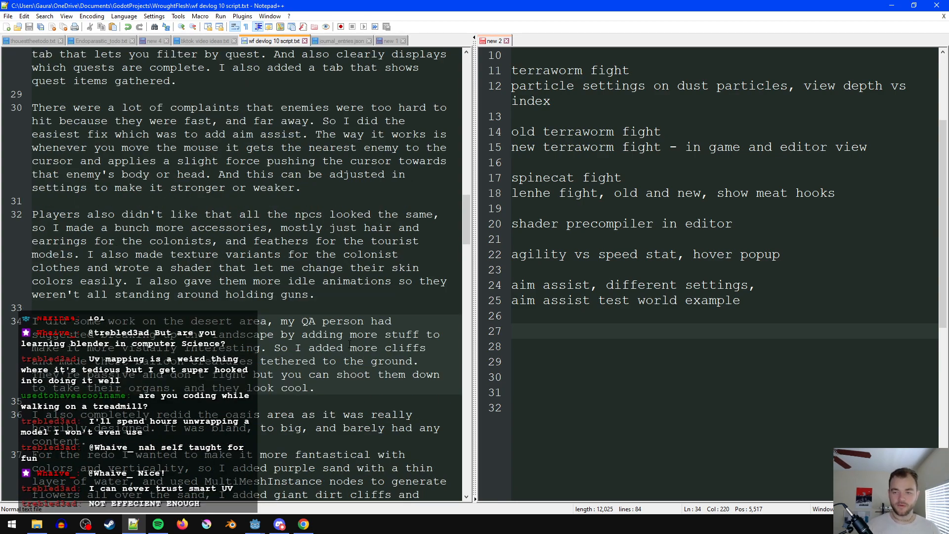
scroll(350, 354, up, 9)
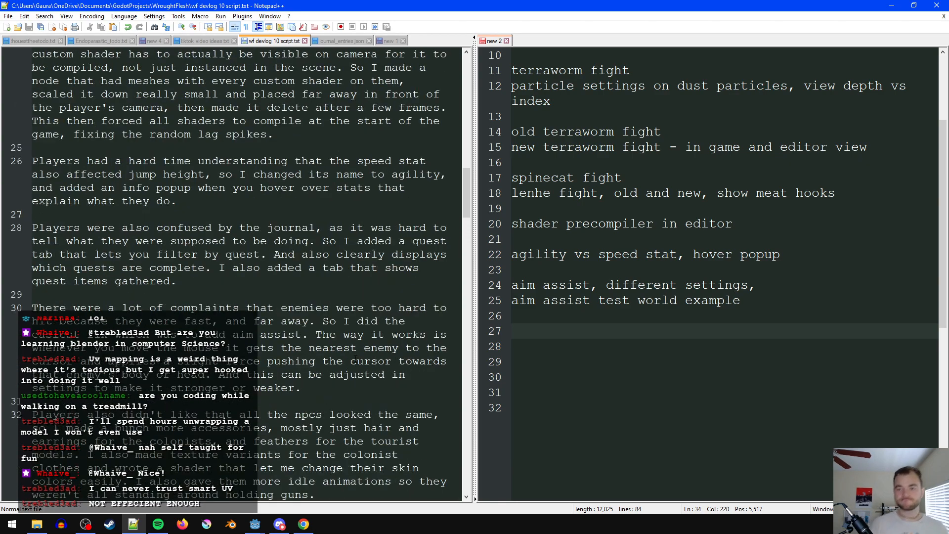
scroll(353, 356, up, 8)
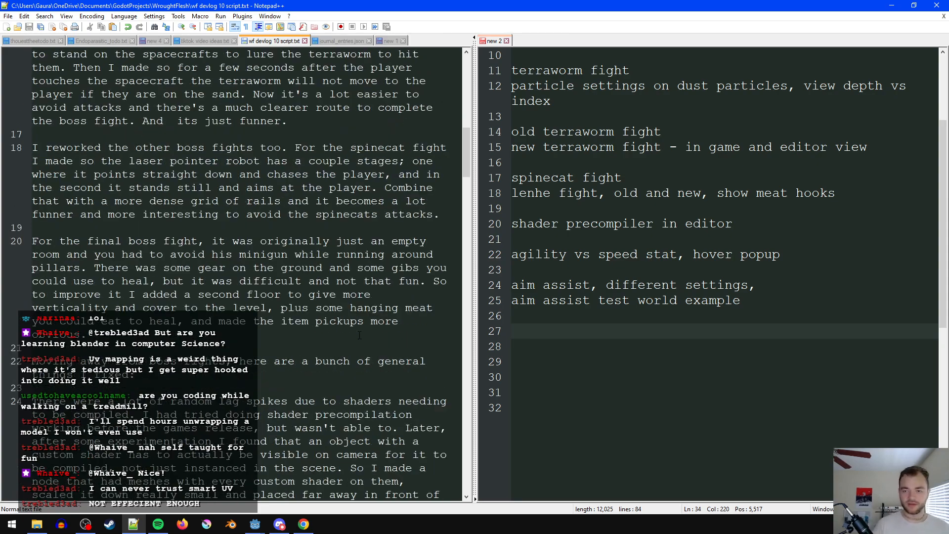
scroll(358, 328, up, 4)
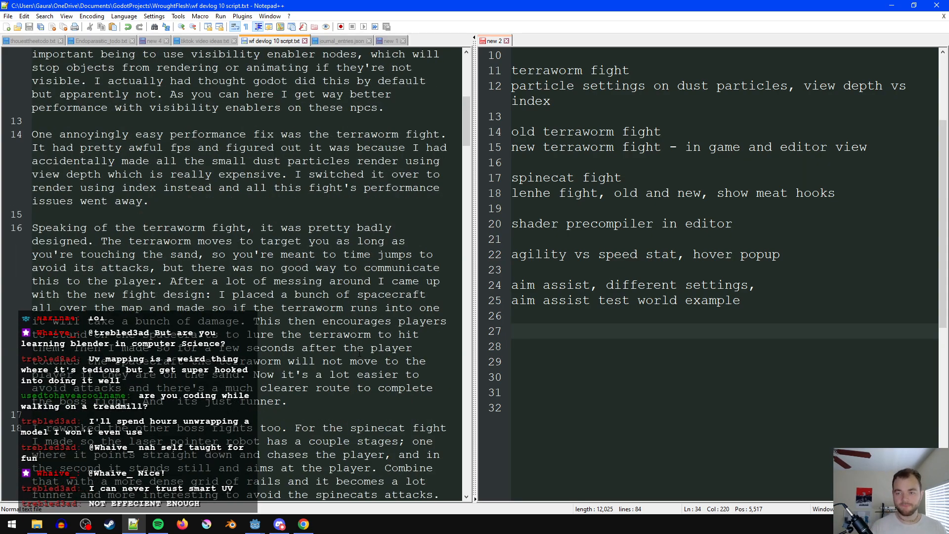
scroll(359, 353, up, 4)
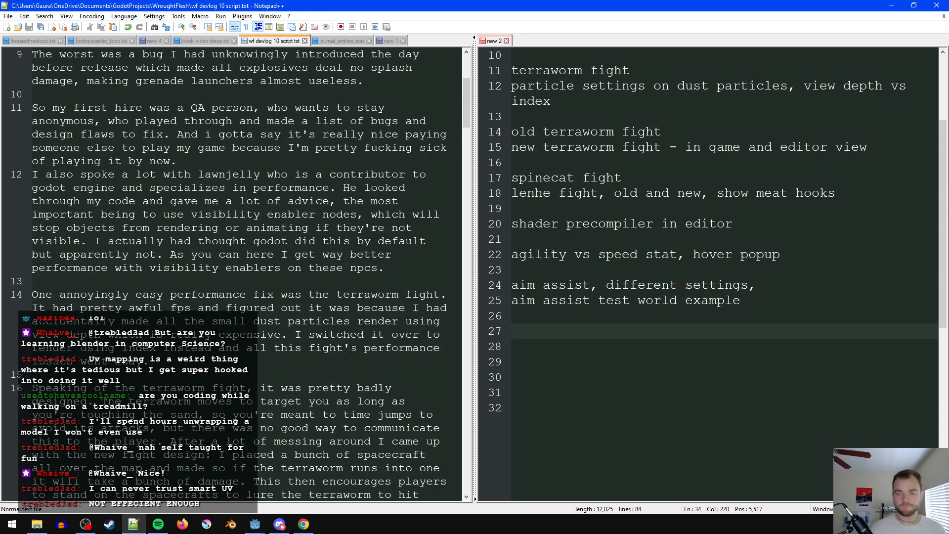
click(107, 121)
click(209, 162)
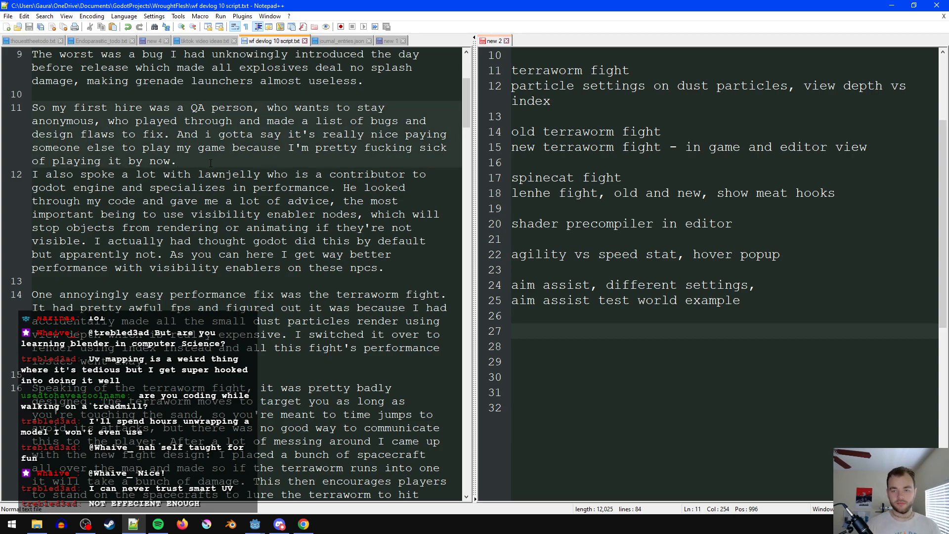
text(Also)
key(BackSpace)
key(BackSpace)
key(BackSpace)
key(BackSpace)
key(BackSpace)
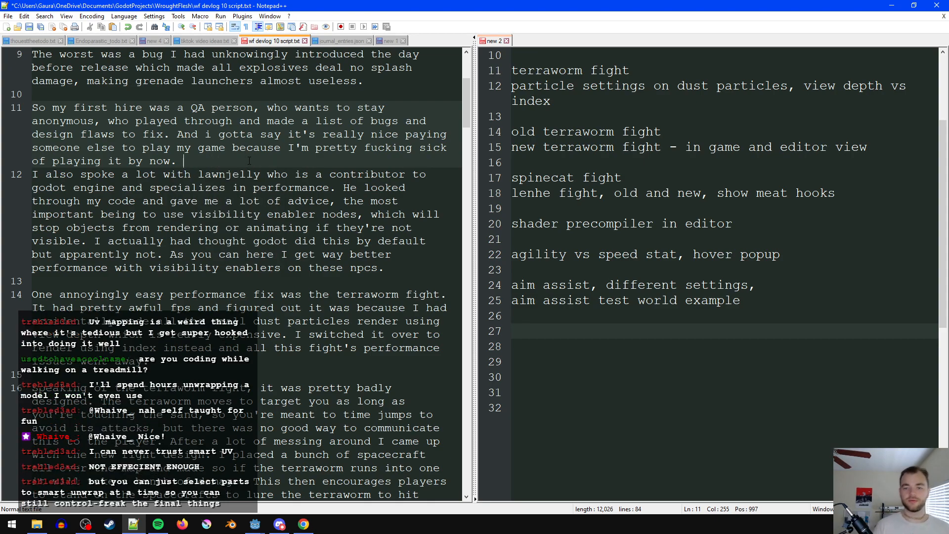
text(I also )
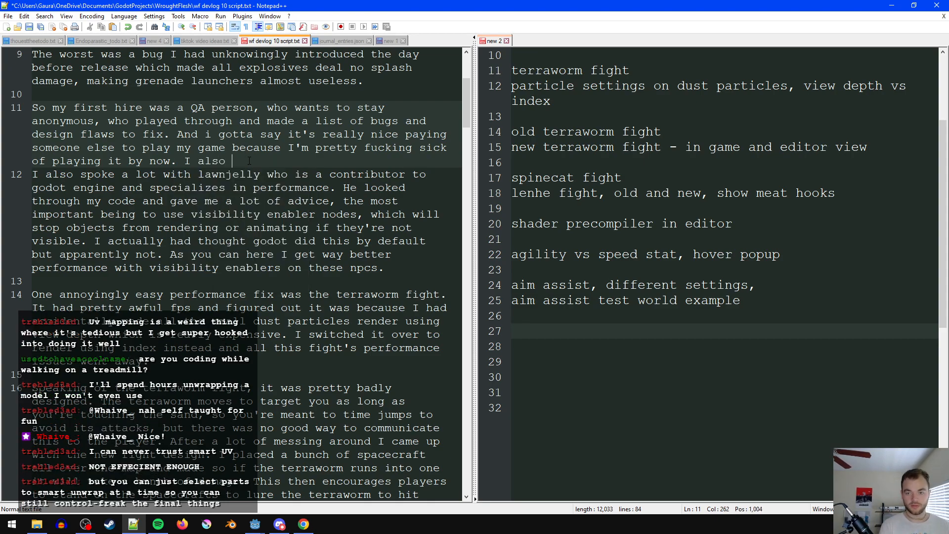
text(hired another QA per5son)
key(BackSpace)
key(BackSpace)
key(BackSpace)
key(BackSpace)
text(son, B)
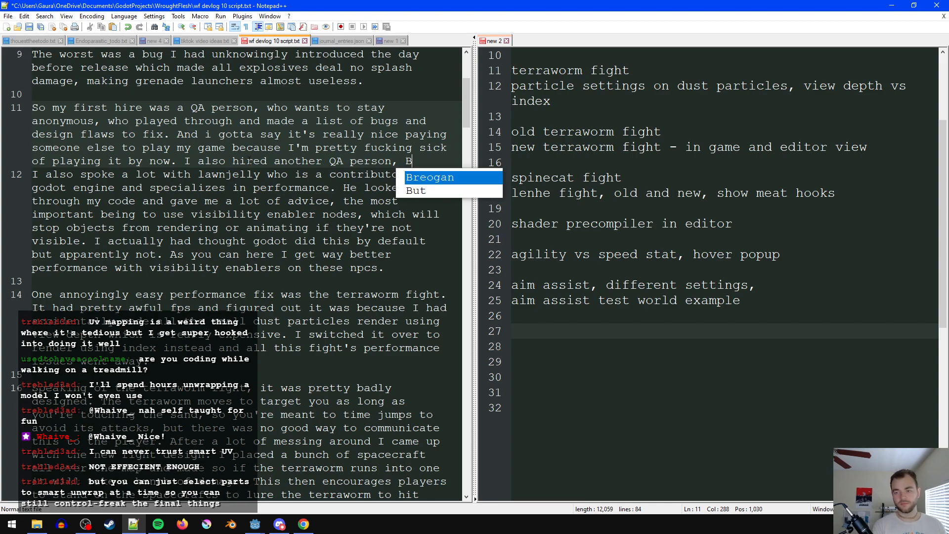
text(rian s)
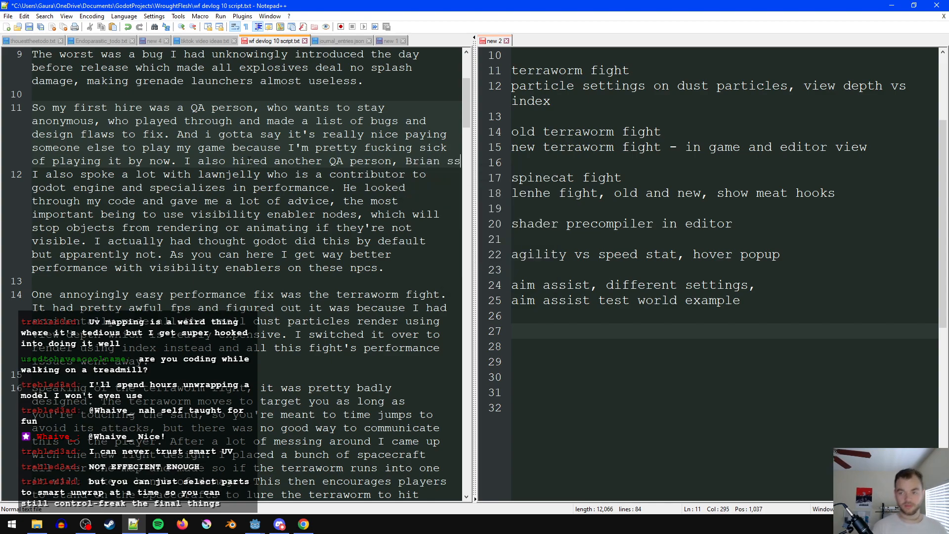
text(omething,)
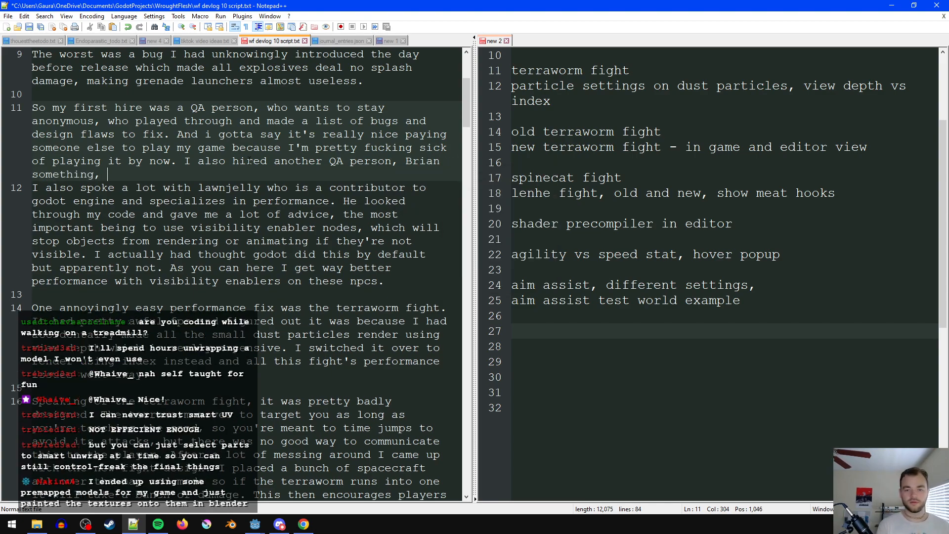
- Switch to Chrome to look up the second QA hire's Twitter profile, close the tabs that are not needed and return to the script
click(304, 524)
click(250, 9)
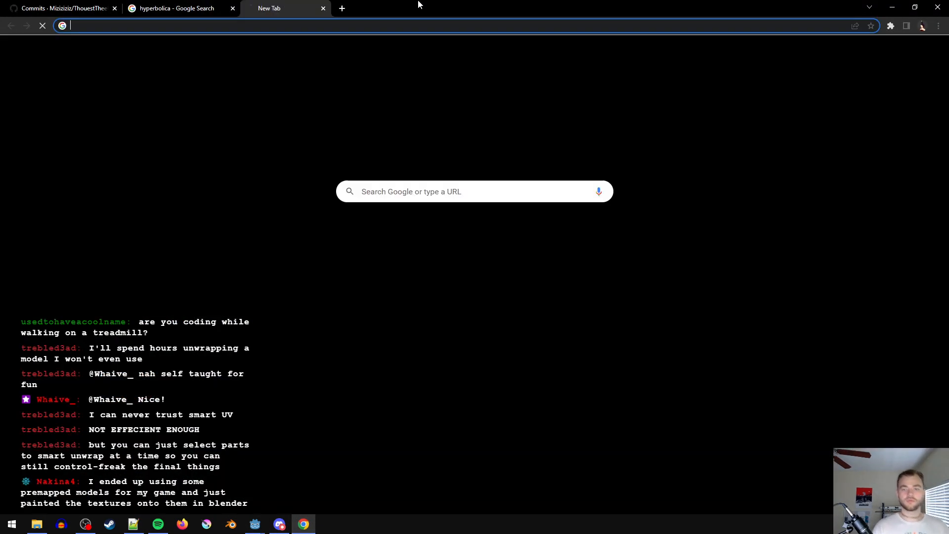
drag(369, 5, 198, 533)
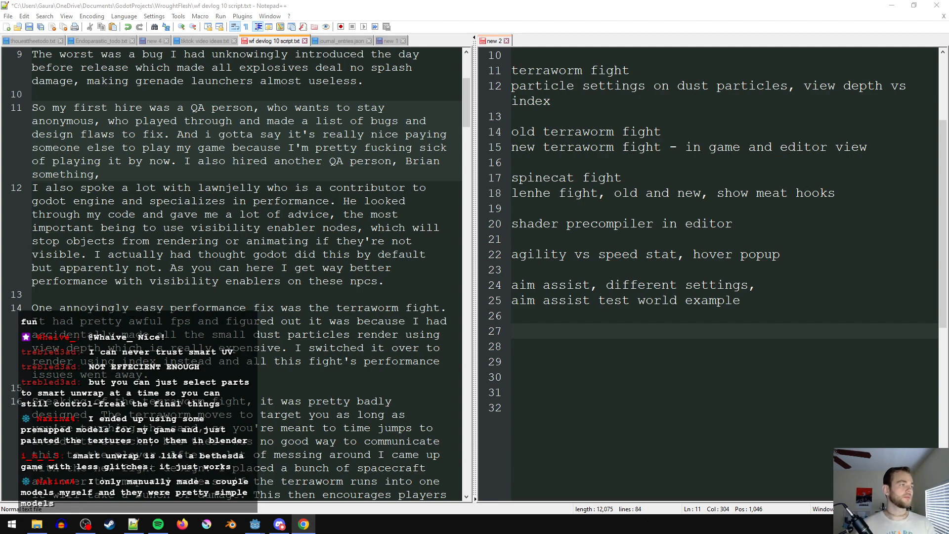
drag(948, 198, 502, 34)
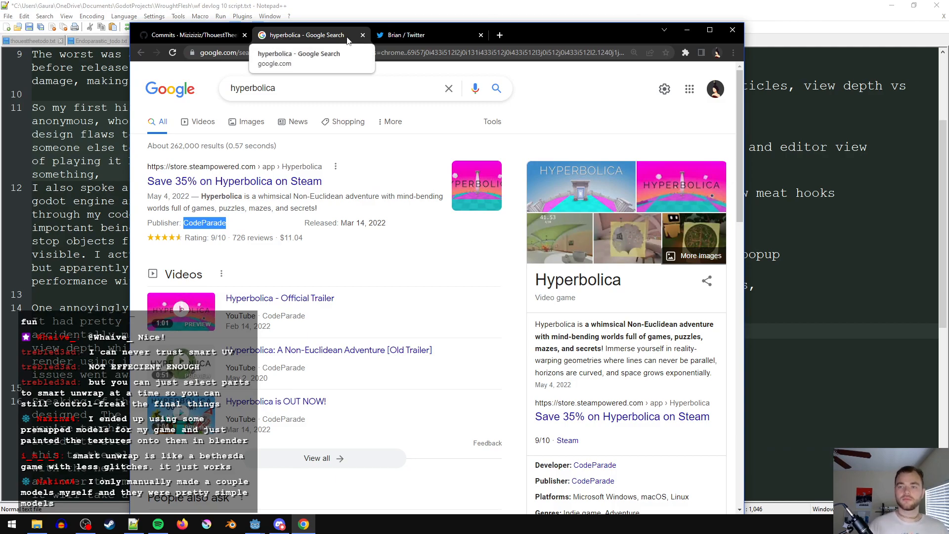
click(482, 36)
click(366, 37)
click(410, 4)
right_click(245, 135)
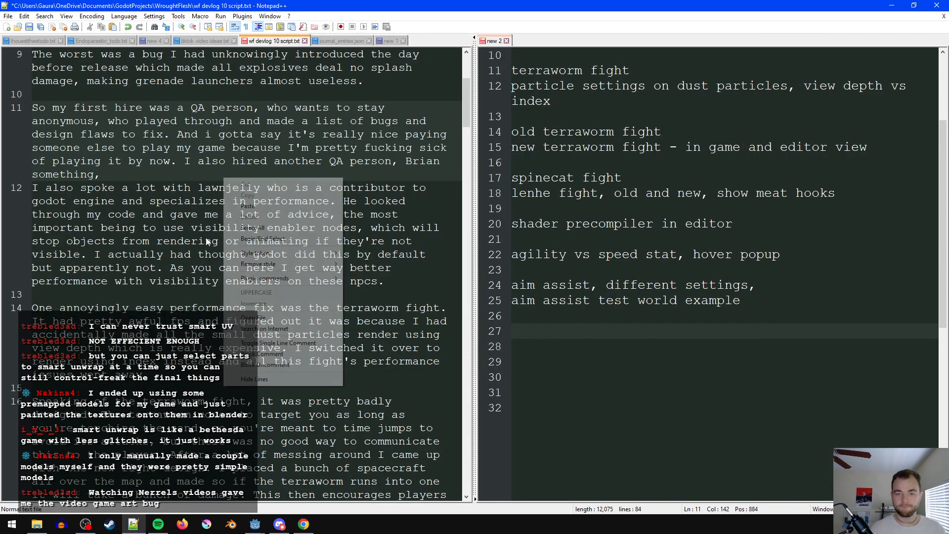
click(385, 121)
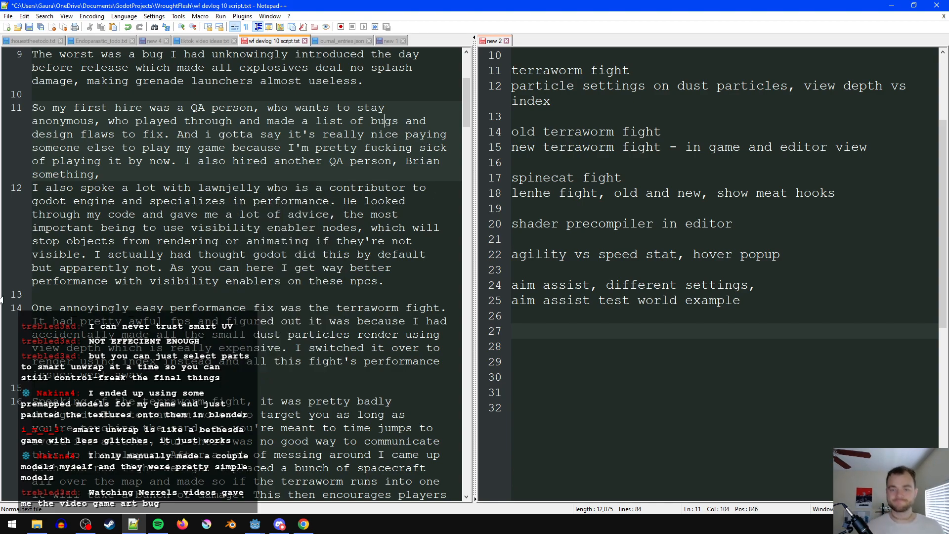
- Begin the second QA hire sentence with "Also right before this update release" and remove the redundant "also" after "I"
click(186, 162)
text(Also right b)
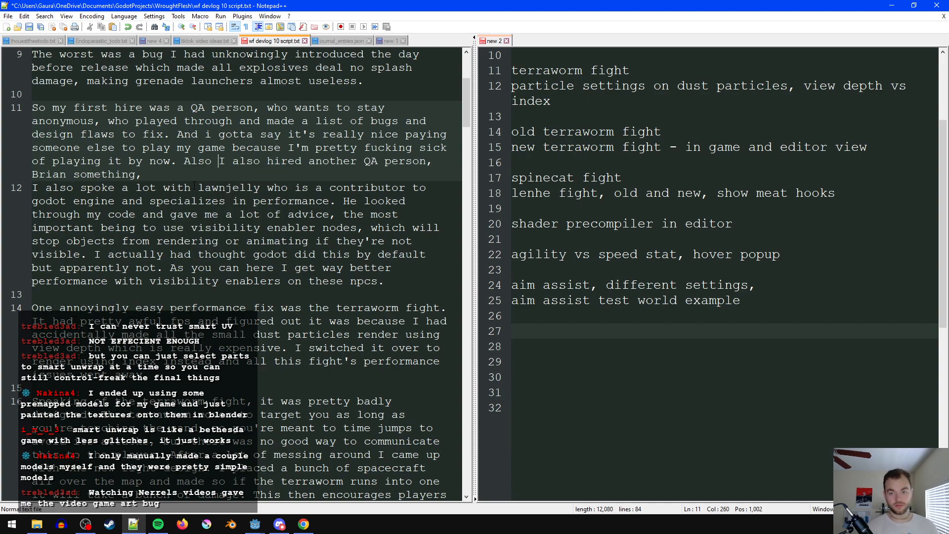
text(efore the )
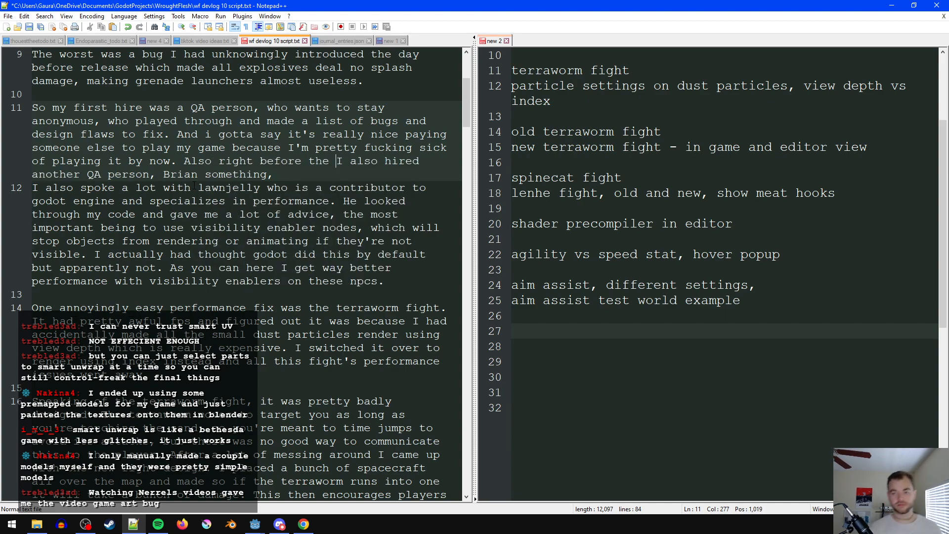
text(is update rele)
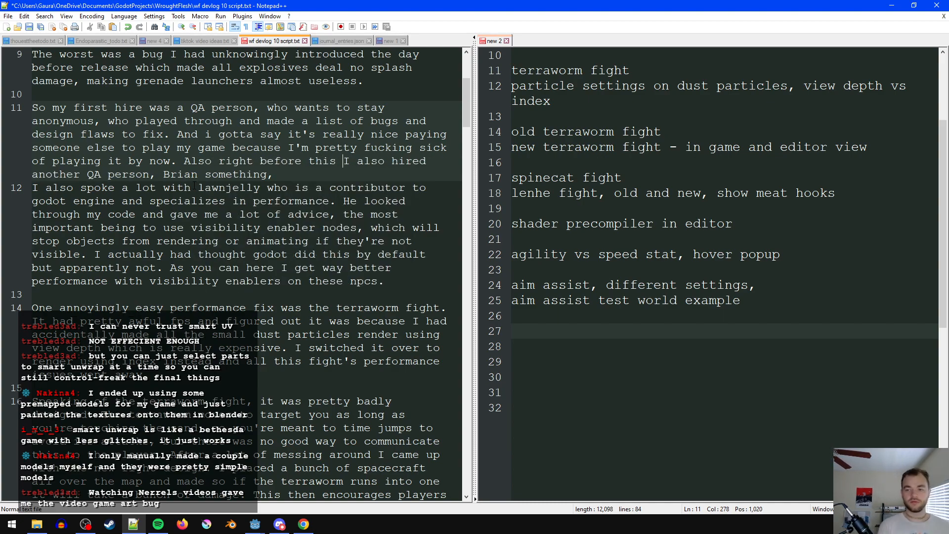
text(ase)
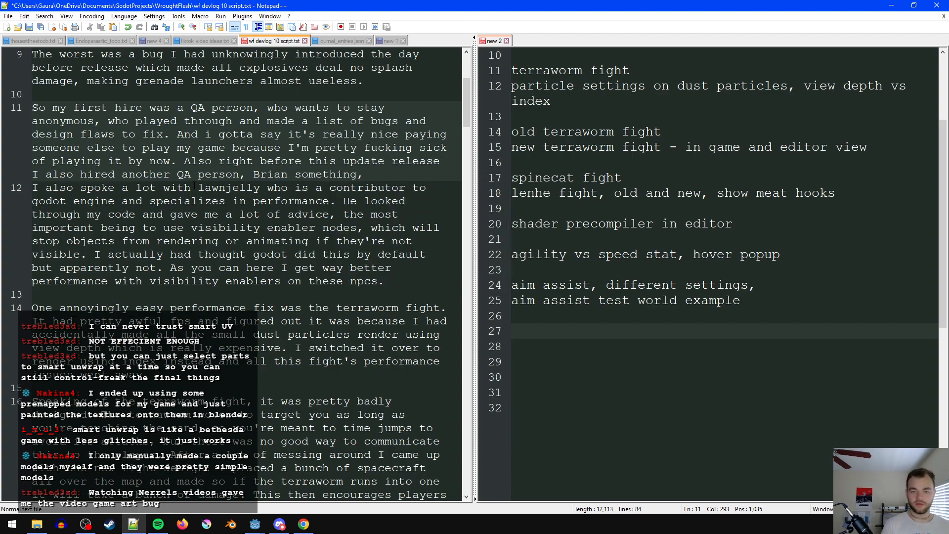
key(ctrl+shift+Right)
key(Delete)
- Remove the placeholder "something," after the second QA hire's name, end the sentence with a period and save the script
key(ctrl+Right)
key(ctrl+Right)
key(ctrl+Right)
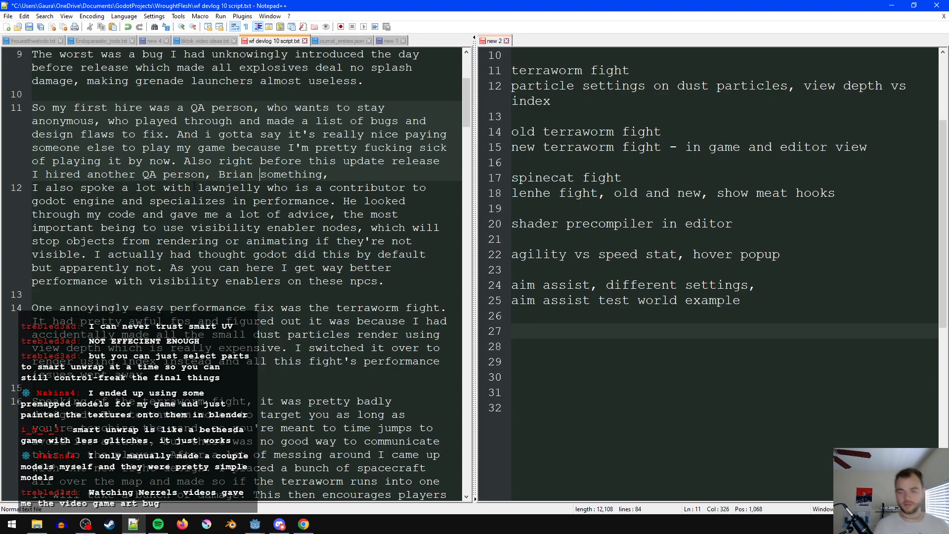
key(shift+End)
key(Delete)
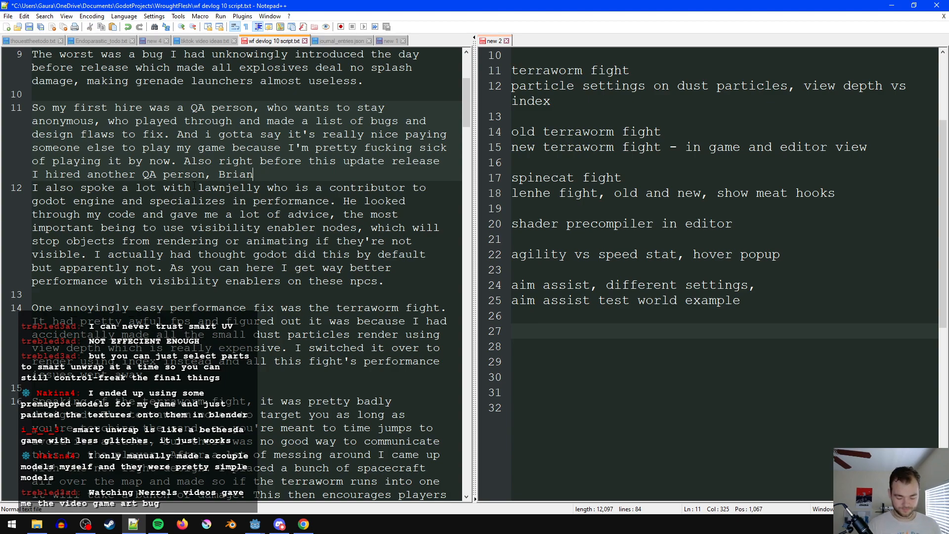
click(296, 172)
key(ctrl+s)
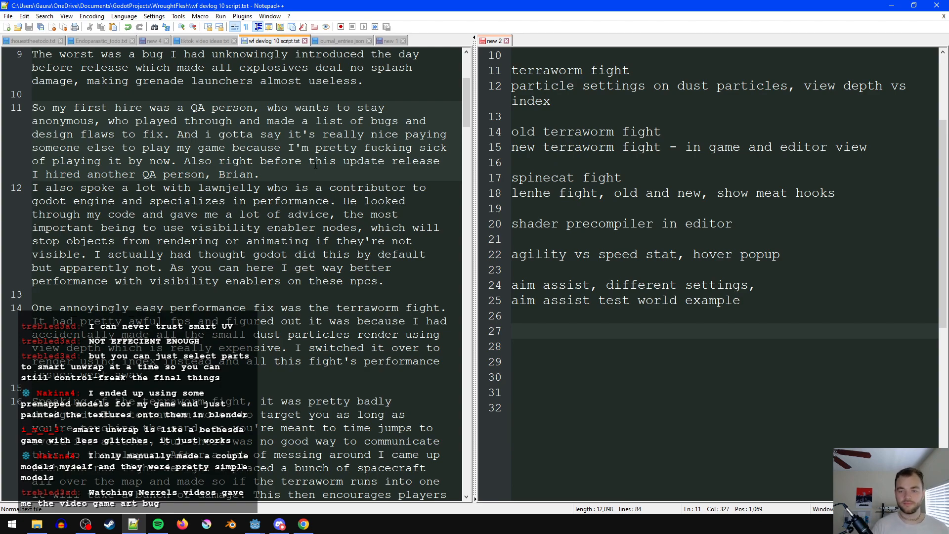
- Insert a blank line between the QA hire paragraph and the performance advice paragraph and save the script
key(Return)
drag(301, 160, 185, 165)
click(184, 165)
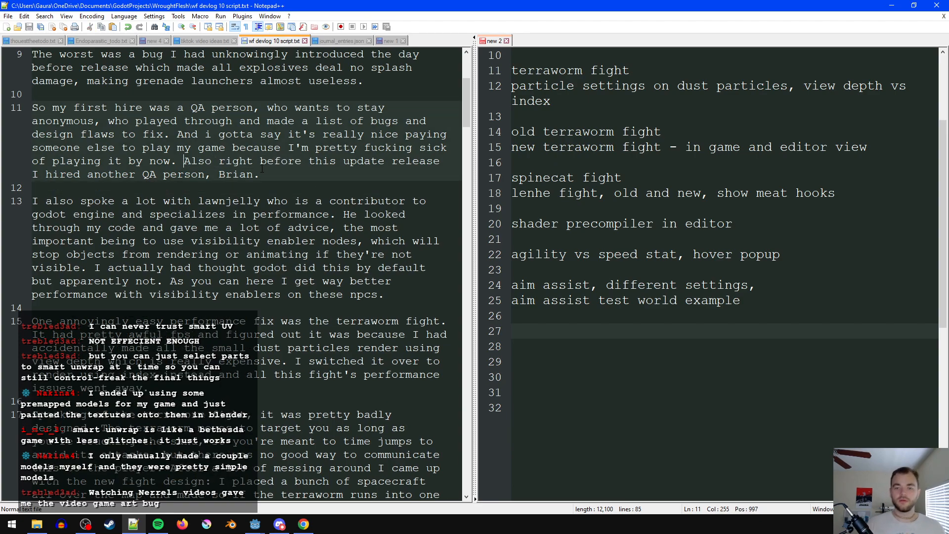
- Delete the whole sentence about hiring another QA person from the first-hire paragraph and save the script
shift+click(291, 179)
click(321, 178)
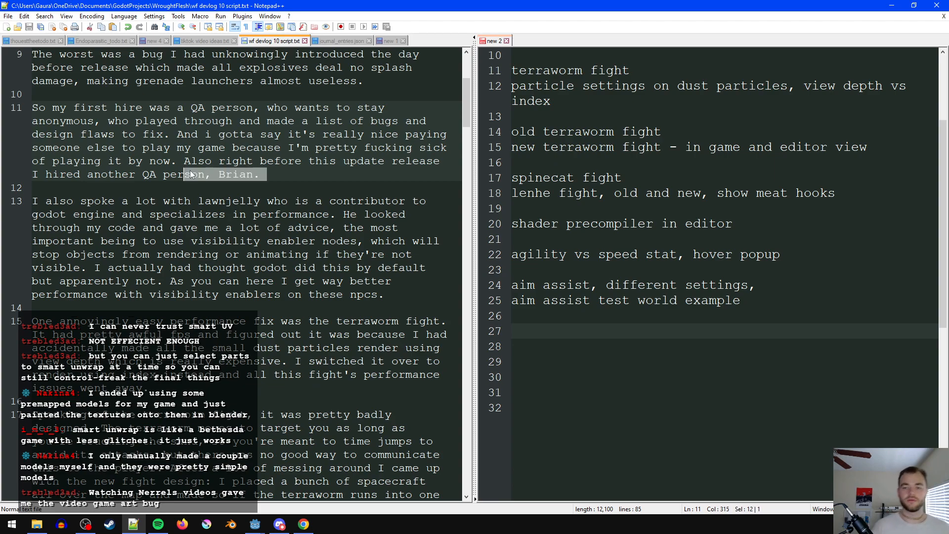
shift+click(186, 159)
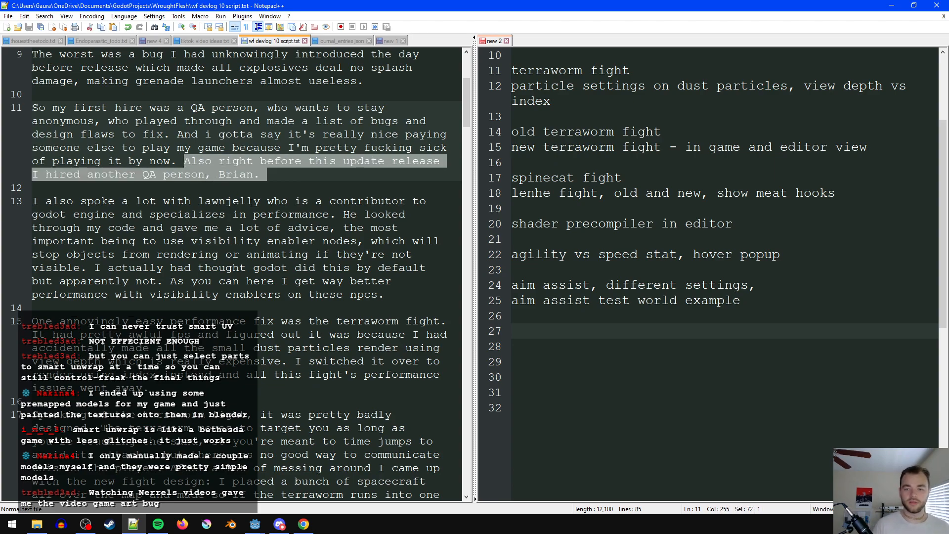
click(290, 175)
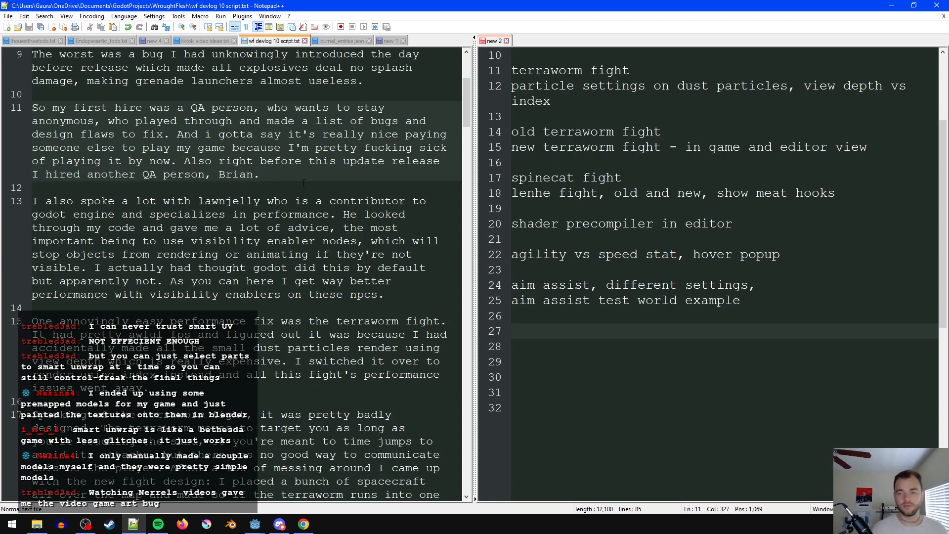
drag(268, 175, 178, 162)
key(BackSpace)
click(253, 176)
key(ctrl+s)
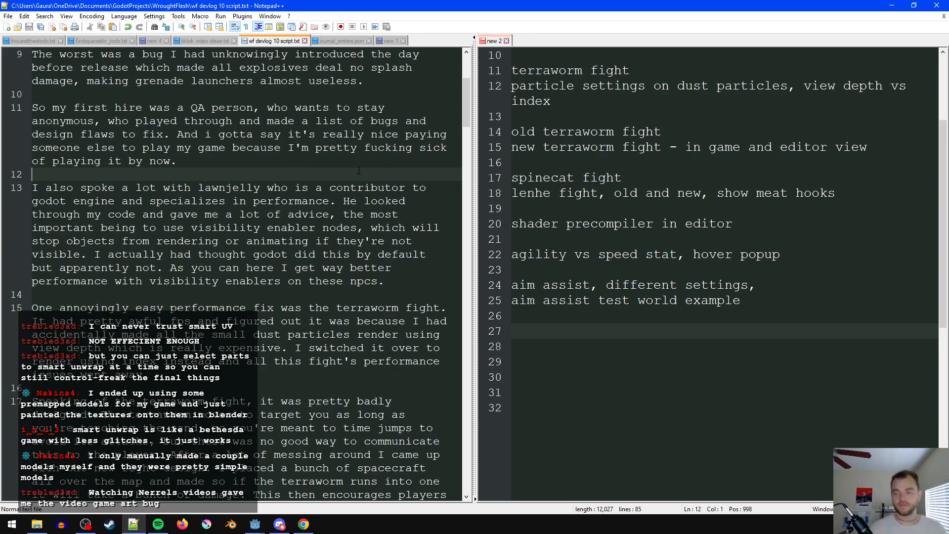
- Read through the script from the performance advice to the journal and aim assist paragraphs, comparing it with the footage list
scroll(374, 297, down, 7)
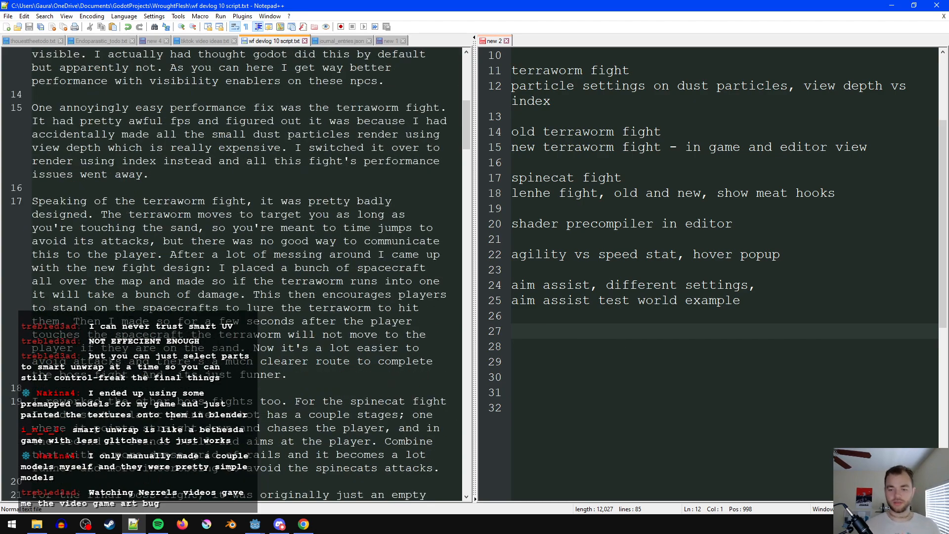
click(374, 307)
scroll(374, 296, down, 2)
scroll(374, 295, down, 1)
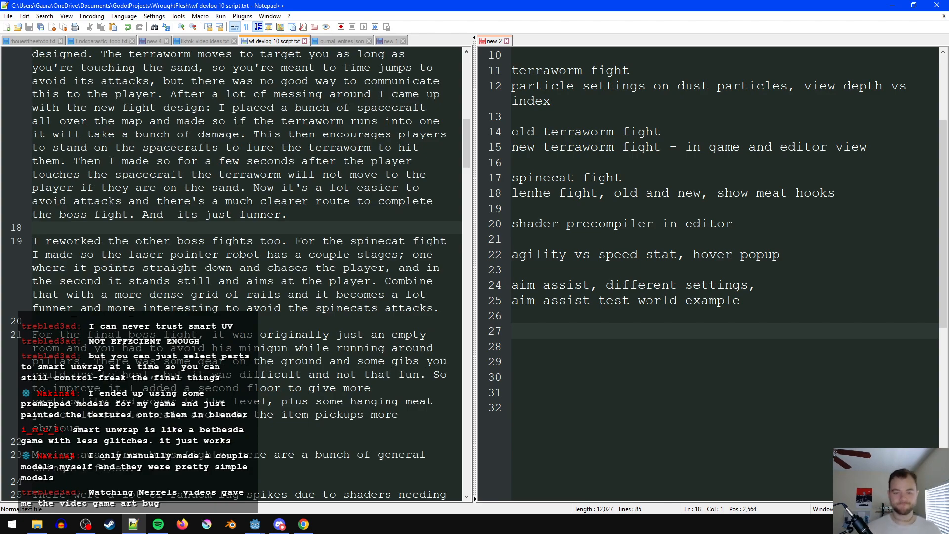
scroll(374, 297, down, 4)
scroll(250, 200, down, 8)
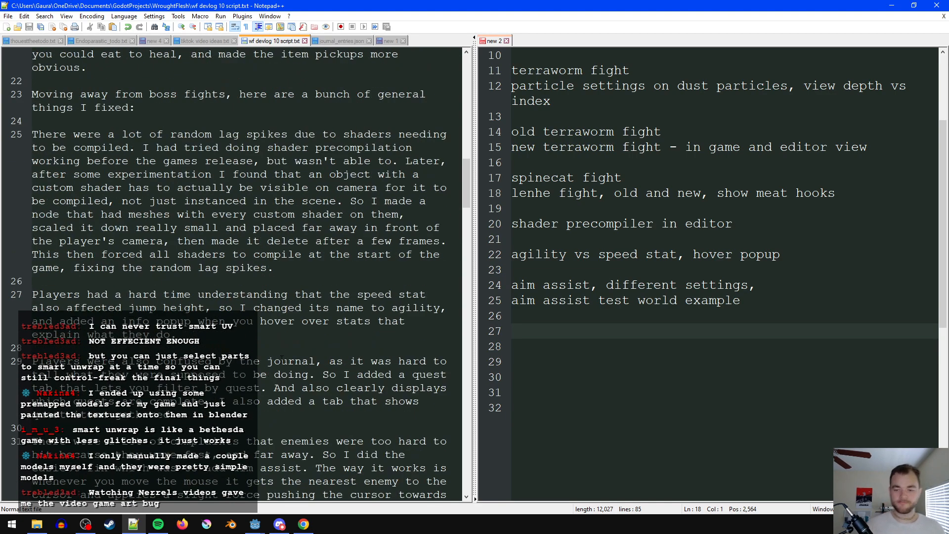
click(250, 201)
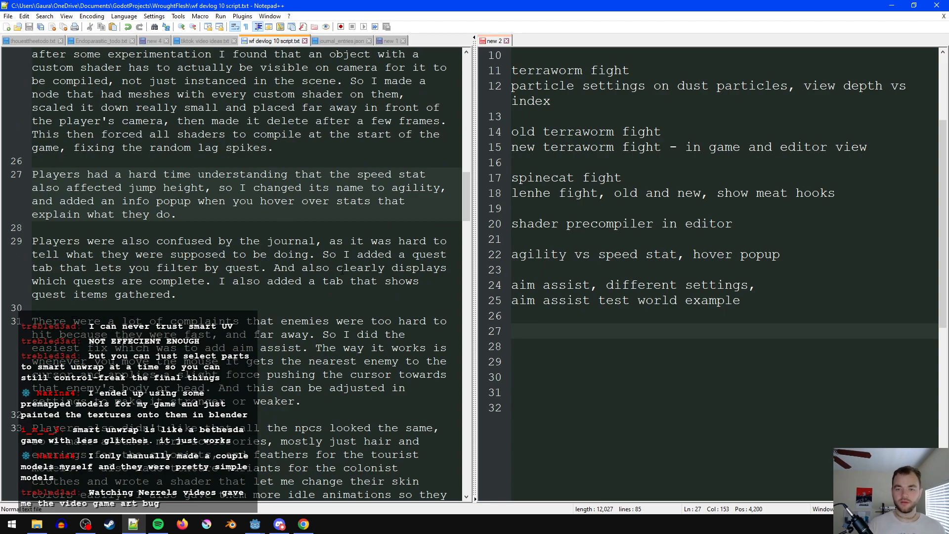
scroll(346, 272, down, 1)
click(564, 331)
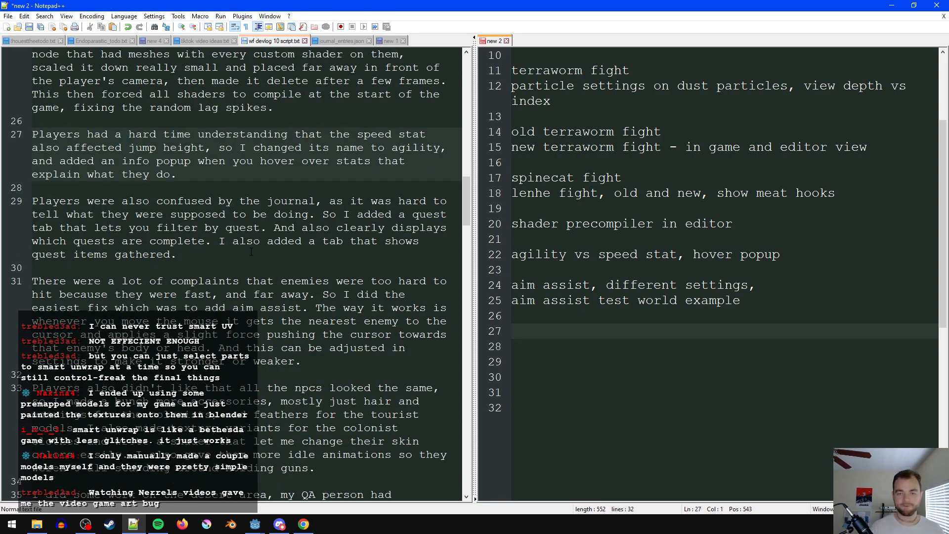
scroll(271, 291, up, 1)
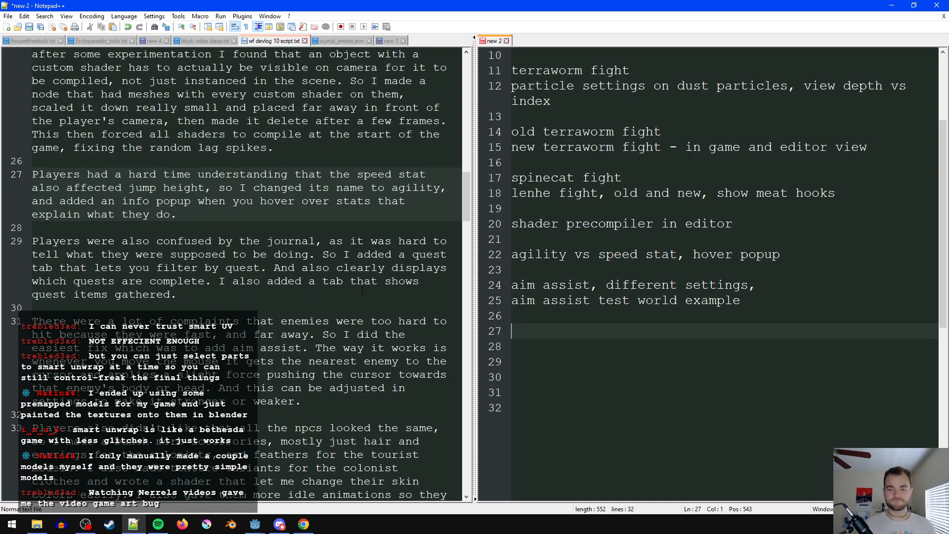
scroll(362, 290, down, 1)
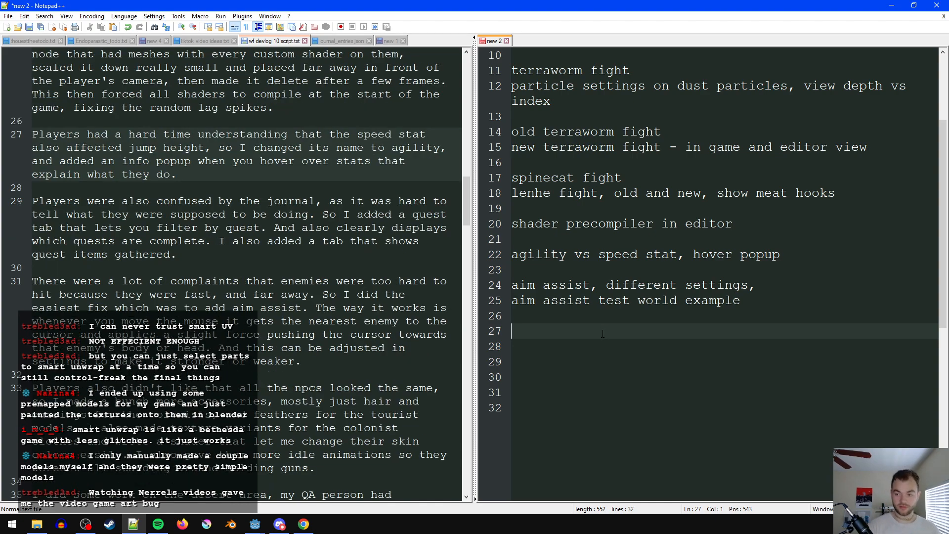
- Insert the entry "journal, old vs new, show quest tab and items tab" as its own section above the aim assist notes
key(Up)
key(Up)
key(Up)
key(Up)
key(Return)
key(Return)
key(Up)
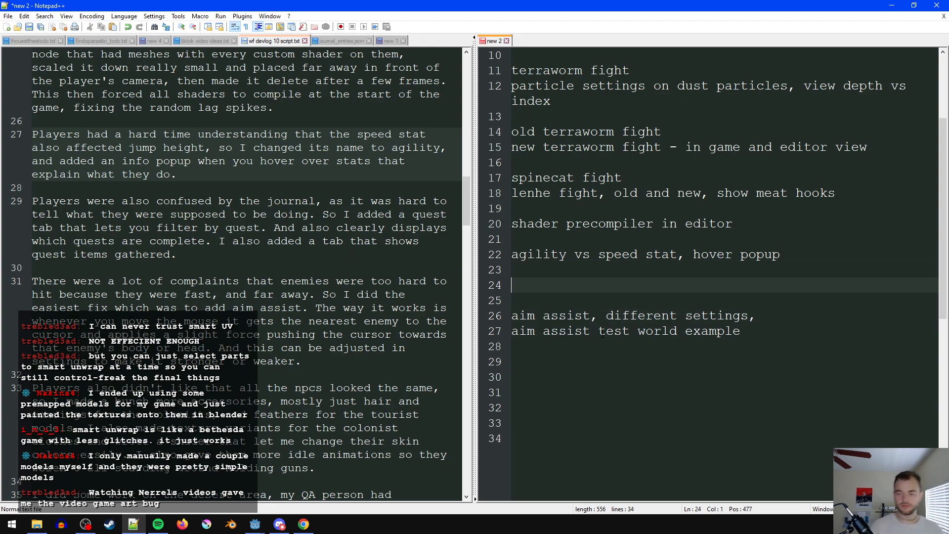
text(journal )
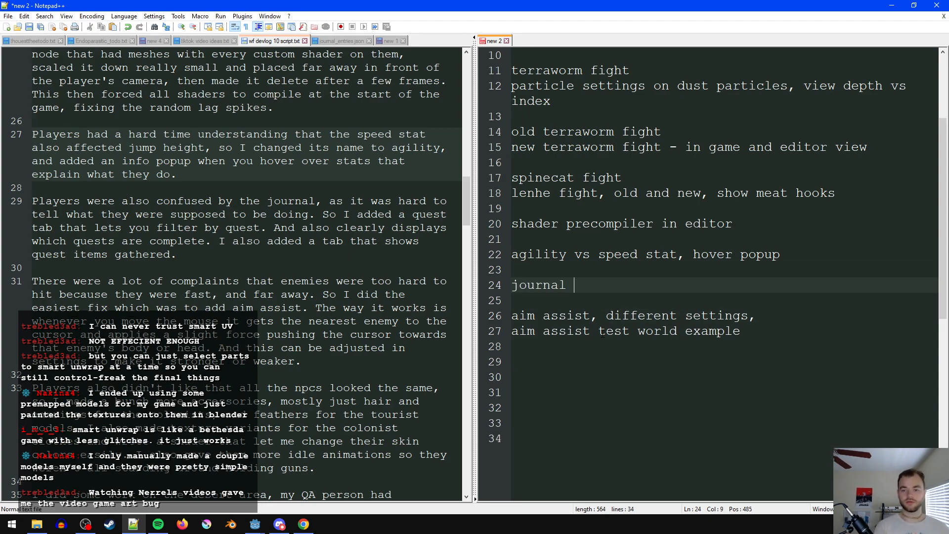
text(, pre)
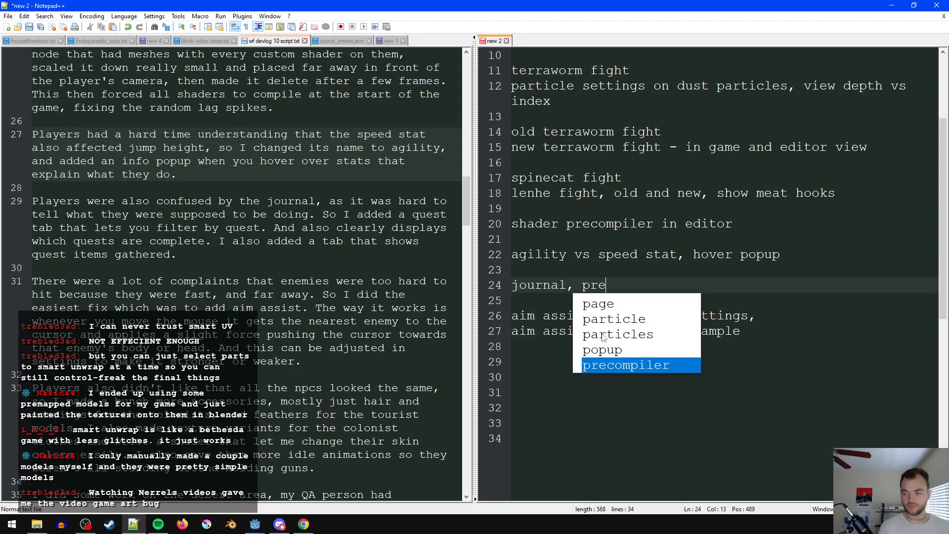
key(BackSpace)
key(BackSpace)
key(BackSpace)
text(old vs ne)
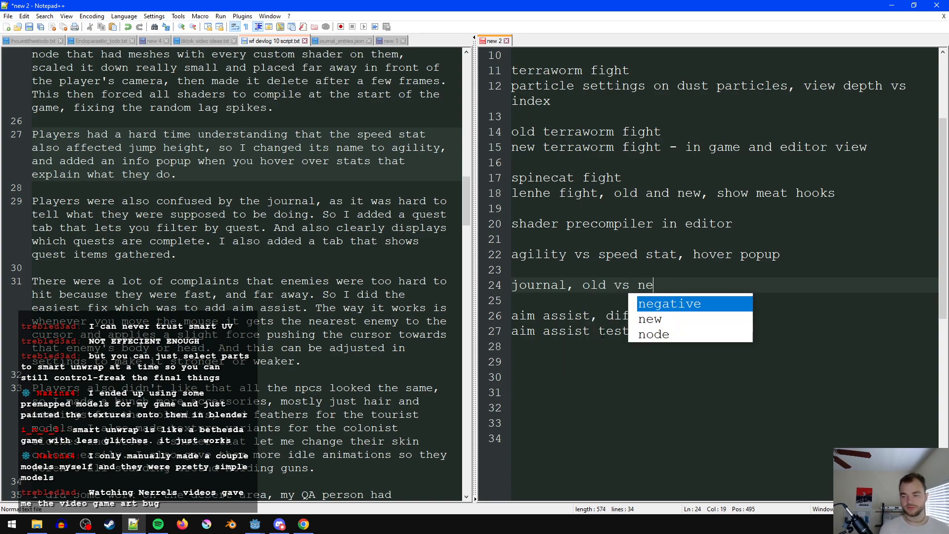
text(w, show quest tab)
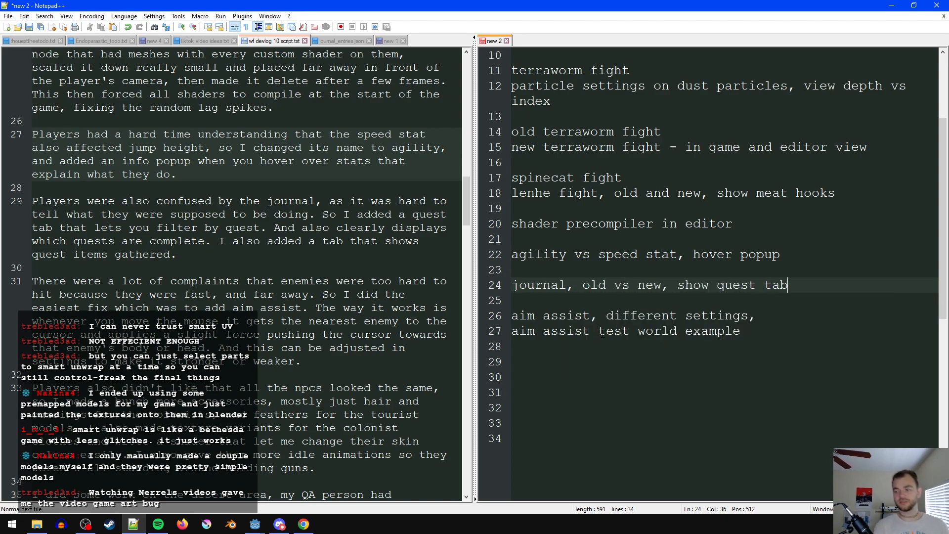
text( and items tab,)
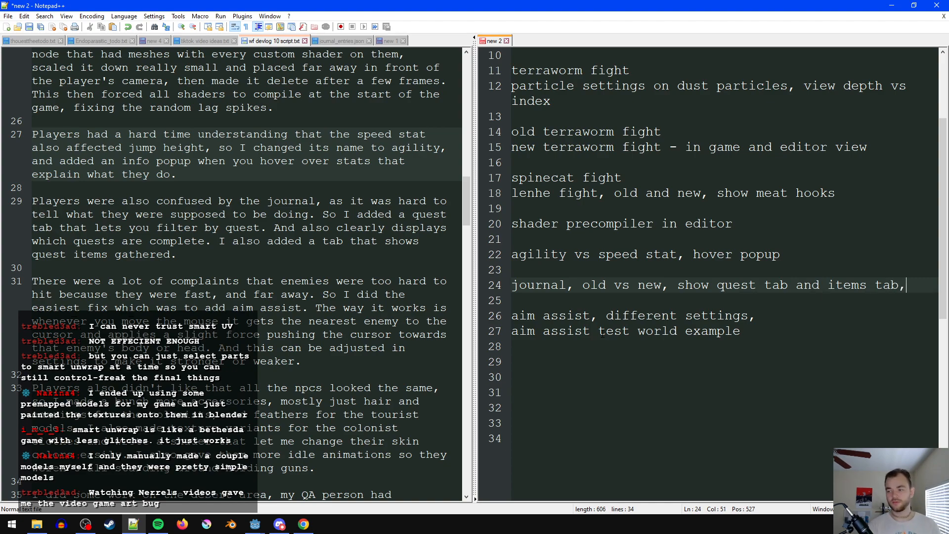
- Add the line "quest complete gray out" directly below the journal entry in the footage list
key(Return)
text(qyuest)
key(ctrl+BackSpace)
text(quyeest )
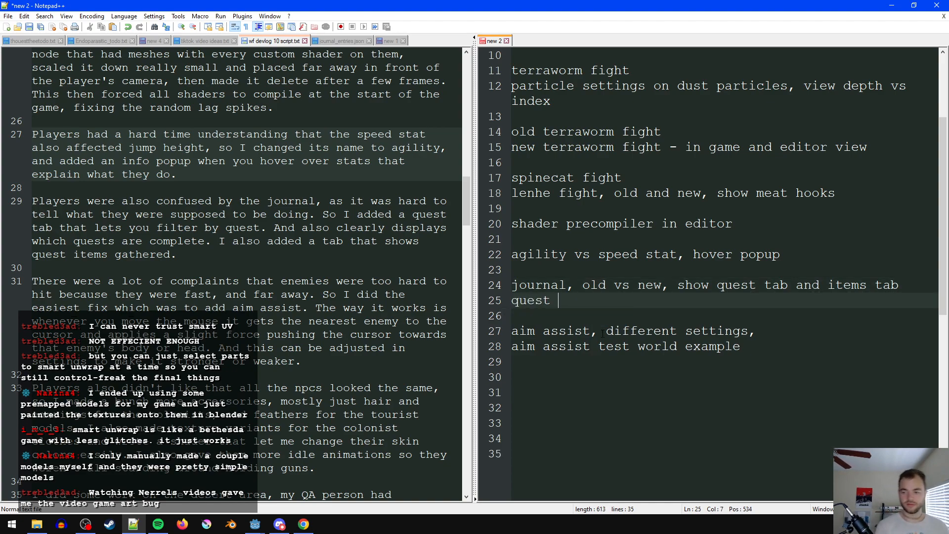
text(complete gray out)
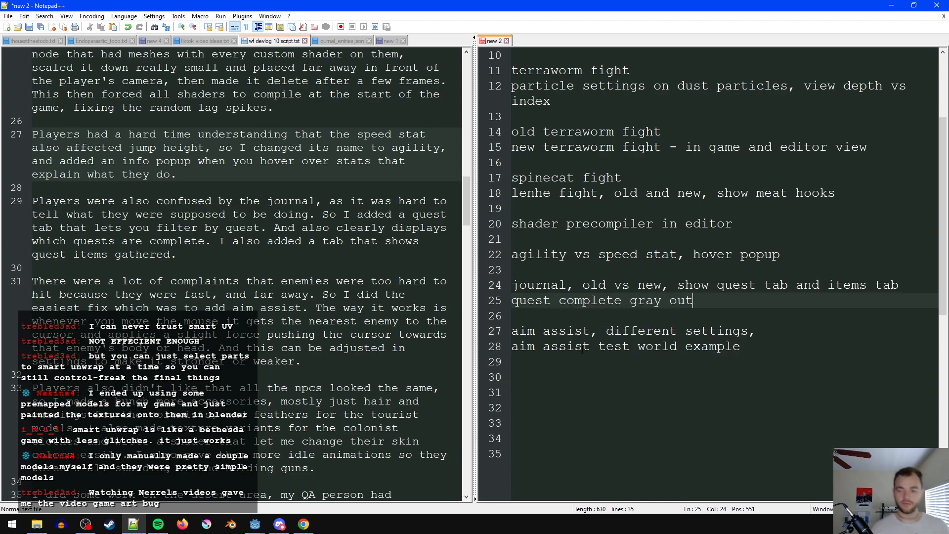
- Add the entry "npcs show variants, shader changing skin col" below the aim assist notes, separated by a blank line
click(457, 320)
scroll(458, 320, down, 4)
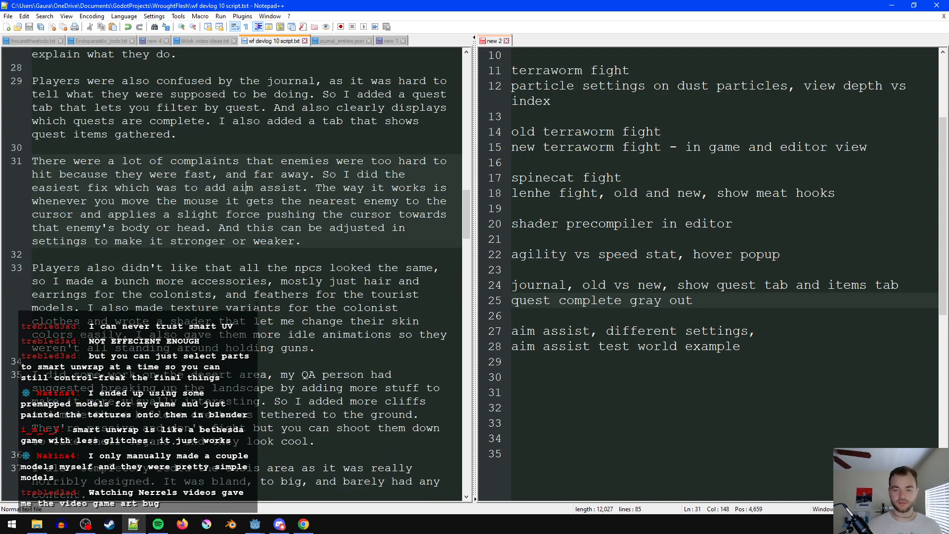
click(661, 365)
click(662, 373)
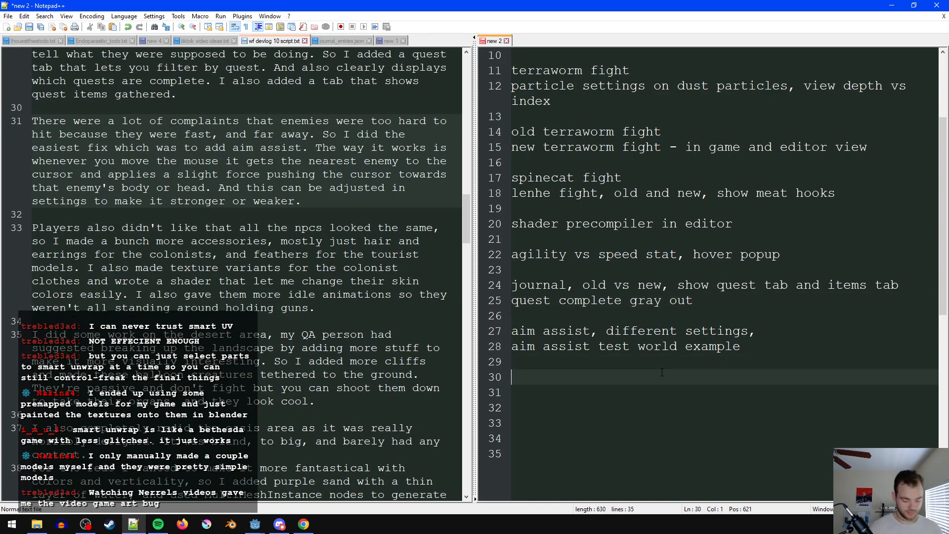
text(npcs show variant,)
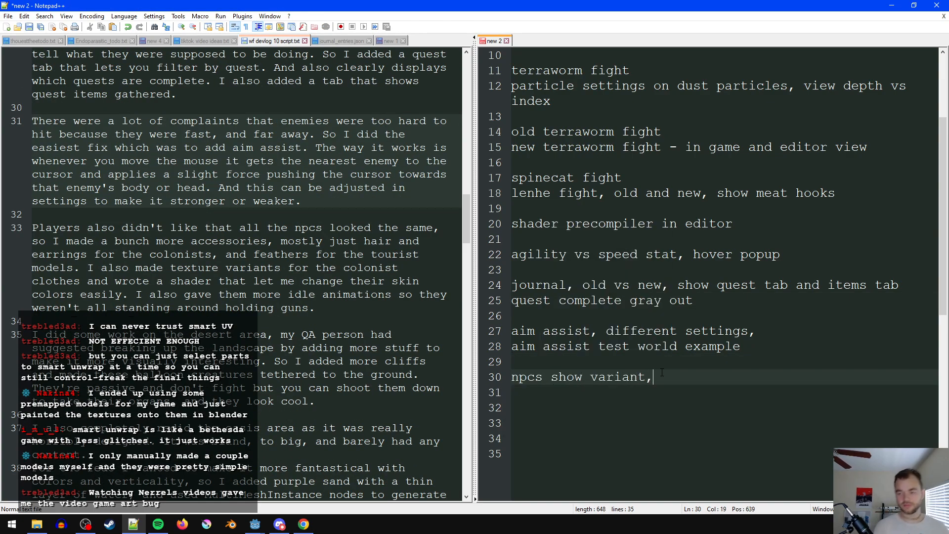
text(, tex)
key(BackSpace)
key(BackSpace)
key(BackSpace)
text(shader chjannging skin col)
key(Return)
- Add the line "npcs idle animations" below the NPC variants entry in the footage list
scroll(662, 365, down, 1)
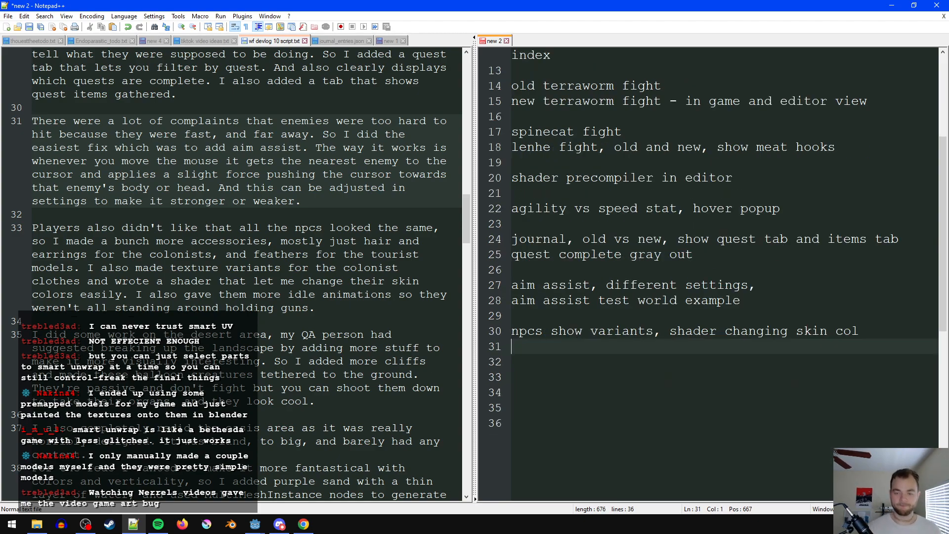
text(npocs)
key(ctrl+BackSpace)
text(npcs idle animations)
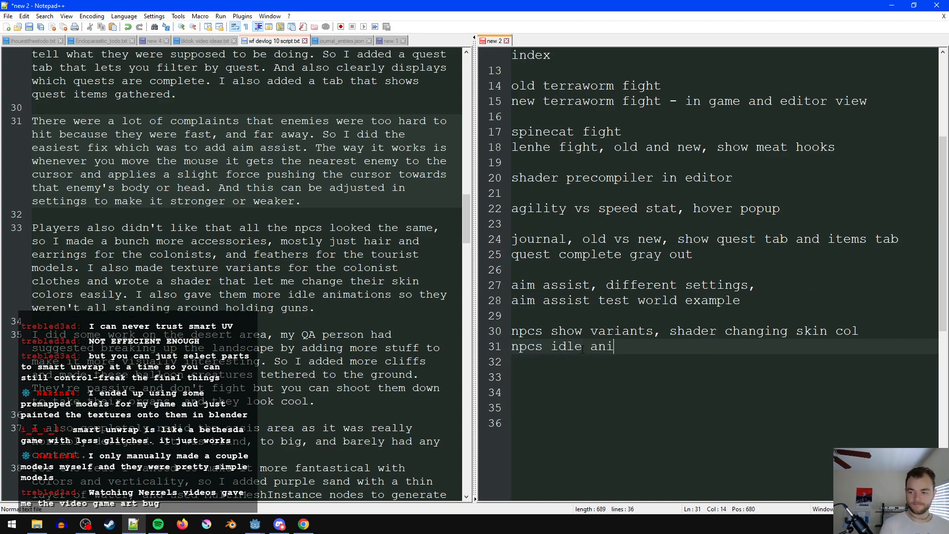
key(Return)
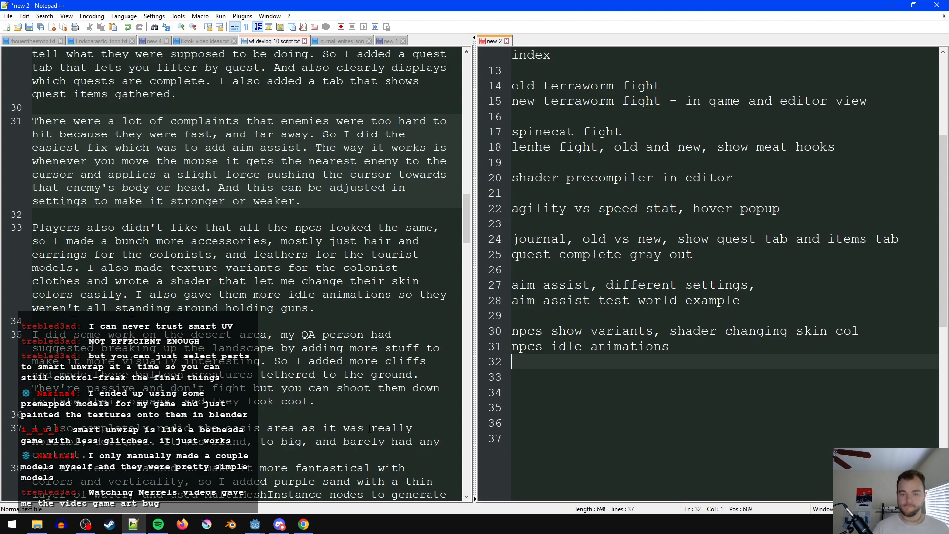
- Change "to big" to "tpo big" in the script's oasis paragraph
scroll(294, 385, down, 2)
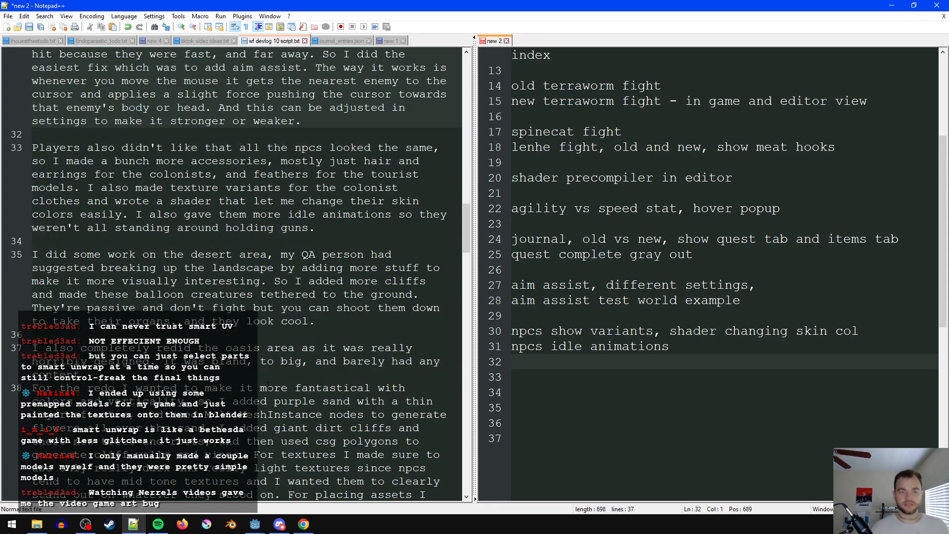
scroll(270, 389, down, 1)
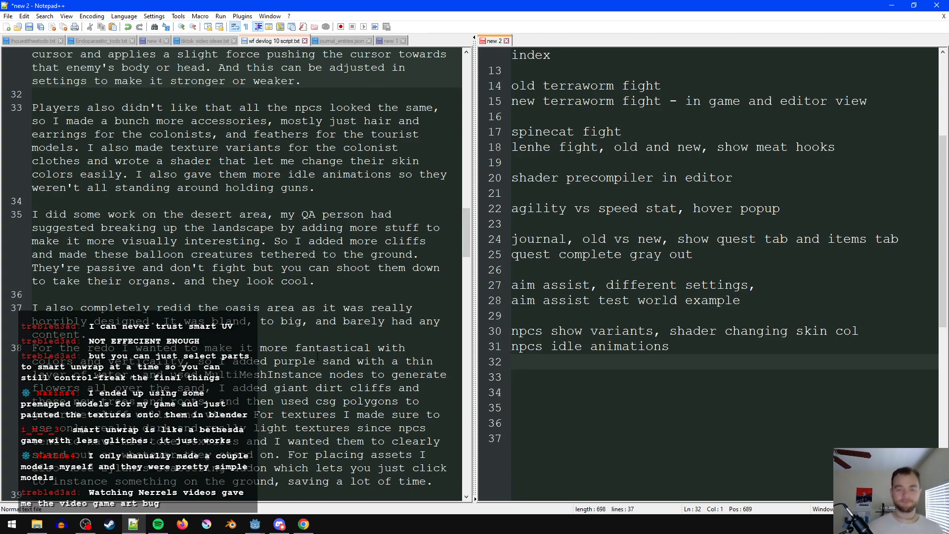
click(266, 321)
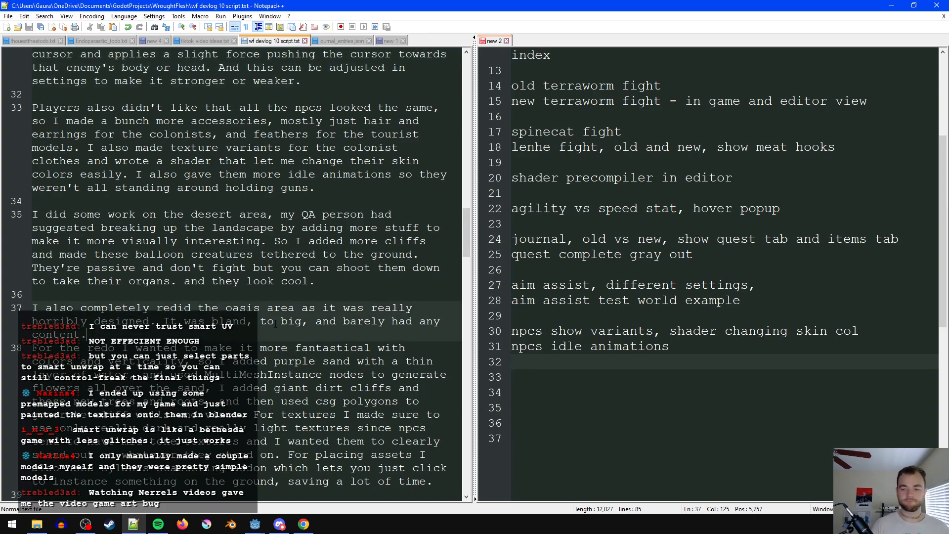
text(p)
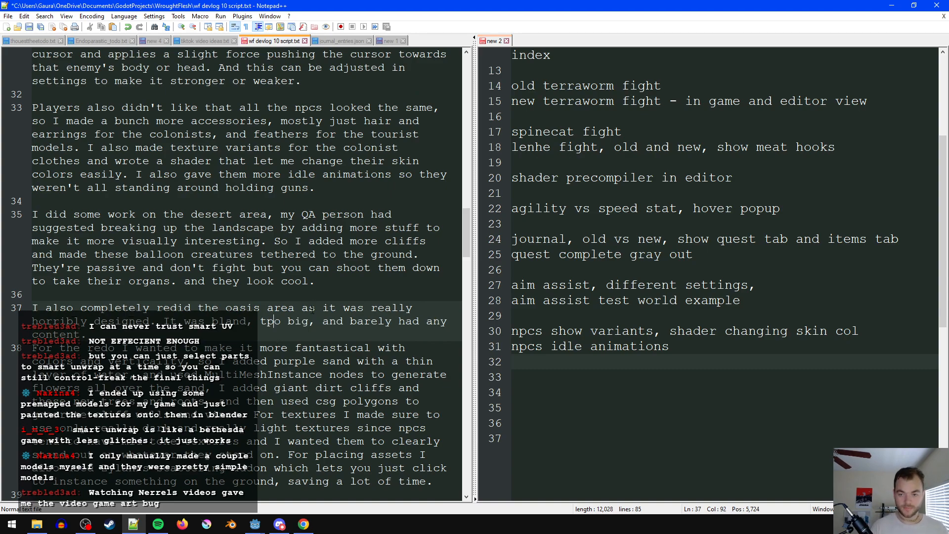
- Start a new footage section after the NPC notes with the lines "balloon creature" and "desert old vs new"
click(646, 368)
key(Return)
text(balloon creature)
key(Return)
text(desert old vs new)
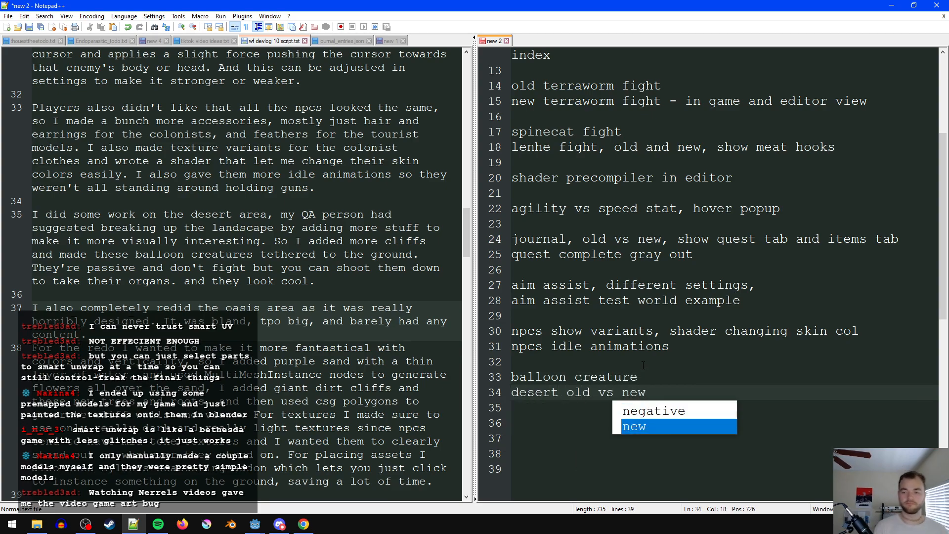
key(Escape)
- Insert the line "shooting down balloon" between the balloon creature and desert entries
key(Up)
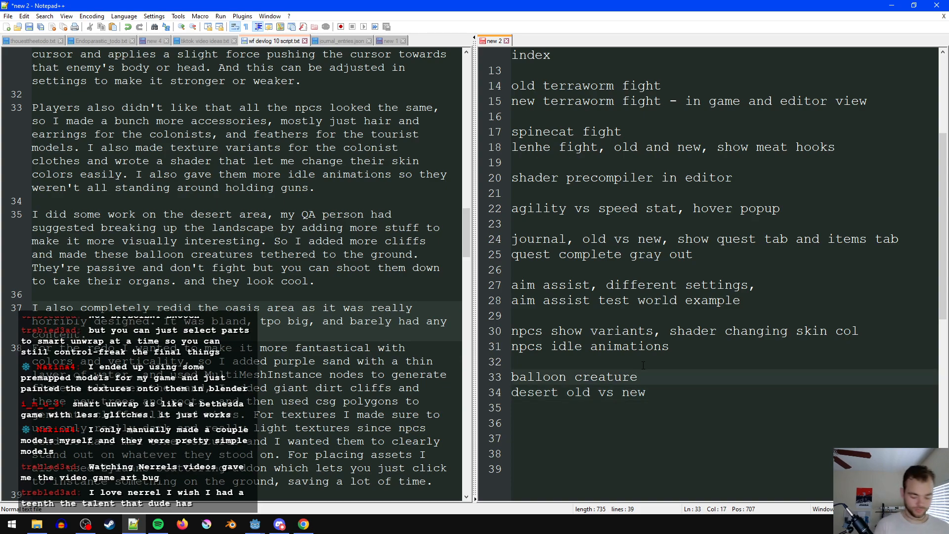
key(Return)
text(ball)
key(BackSpace)
key(BackSpace)
key(BackSpace)
key(BackSpace)
text(shooting down balloon)
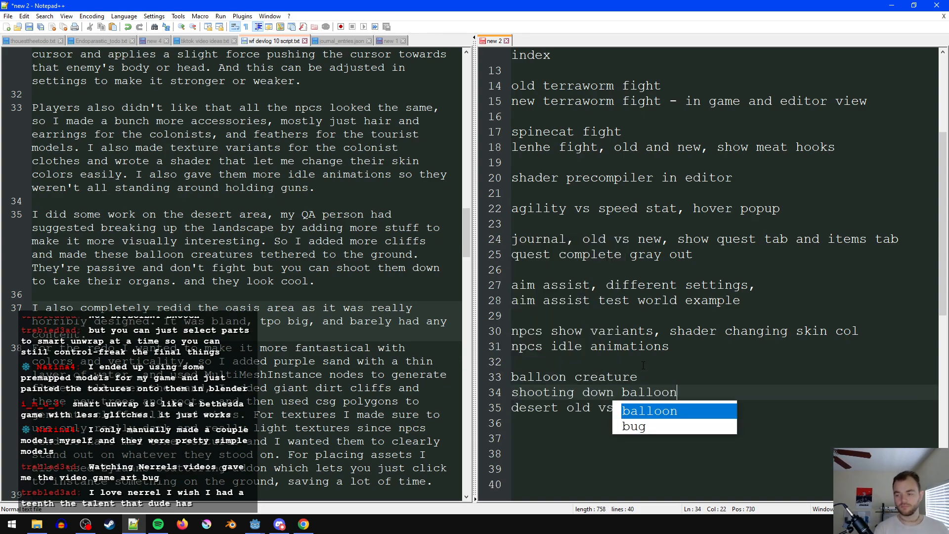
key(Escape)
key(ctrl+s)
key(Escape)
- Add the entry "oasis old vs new" as a separate section below the desert entry, followed by blank lines
click(330, 348)
scroll(311, 316, down, 3)
click(290, 216)
click(591, 436)
text(oasis old vs new)
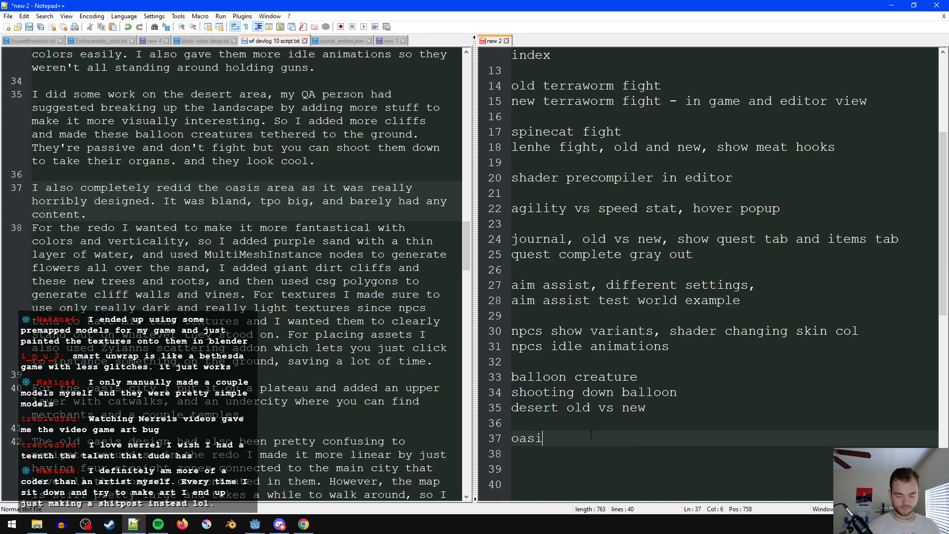
key(Return)
key(Return)
key(Return)
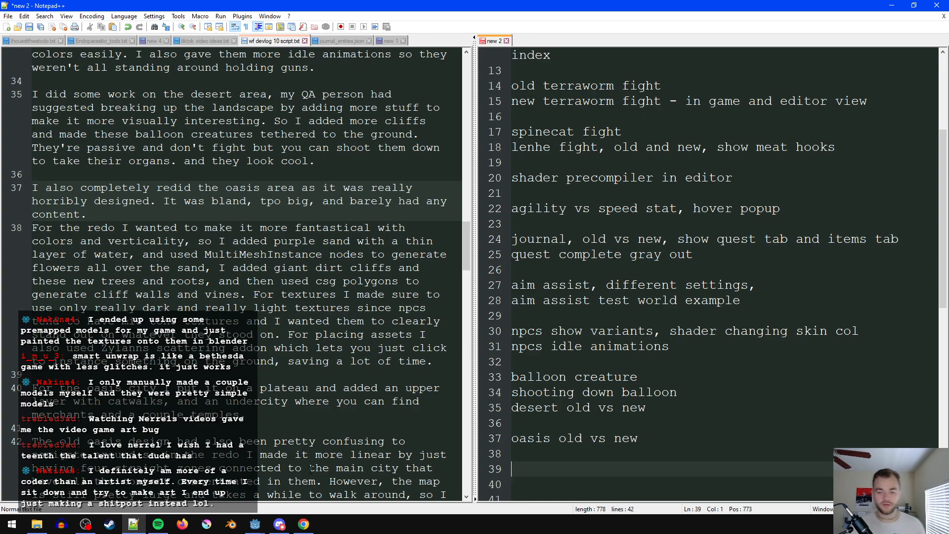
- Switch to Chrome and open the streamer's own Twitch channel in a new browser tab
click(303, 524)
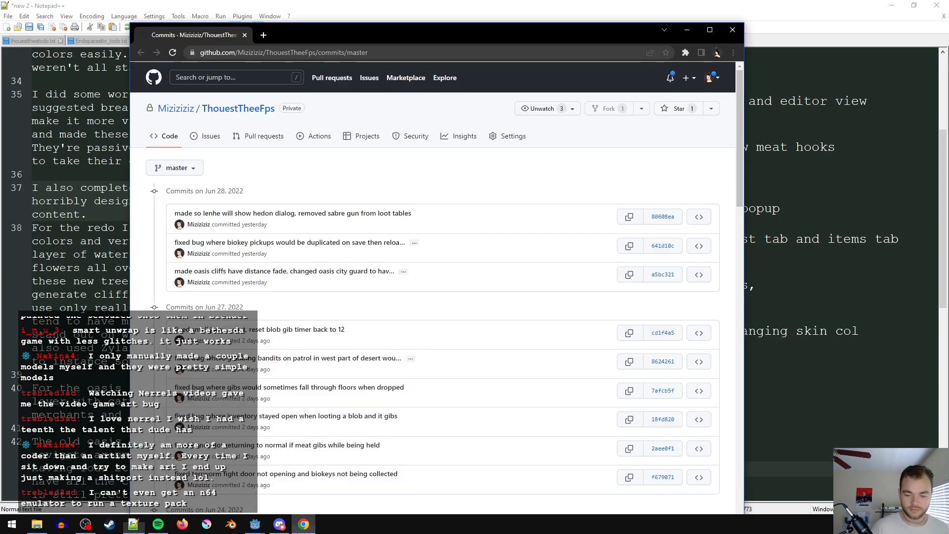
click(264, 35)
click(345, 262)
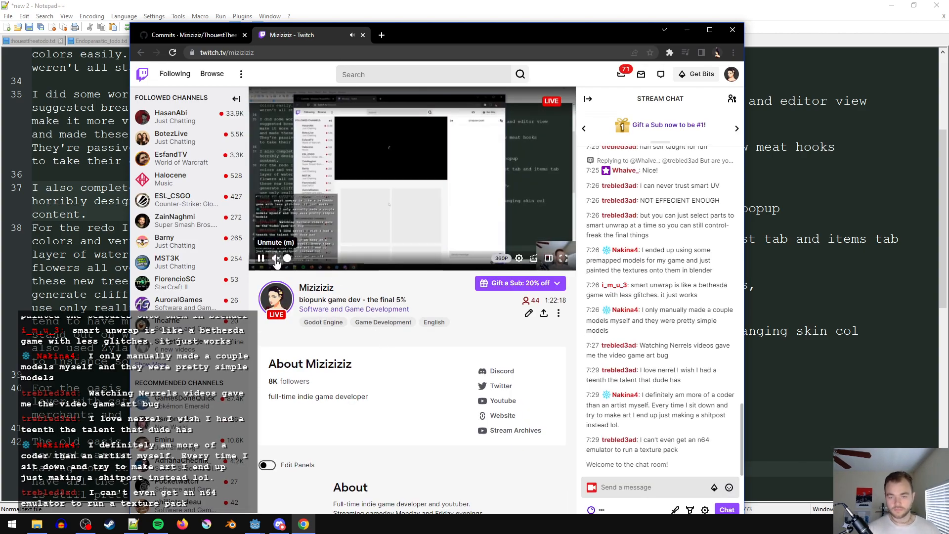
- Browse the live Twitch channels tagged Game Development and open the "Project Demi | Forest Assets" stream
click(360, 322)
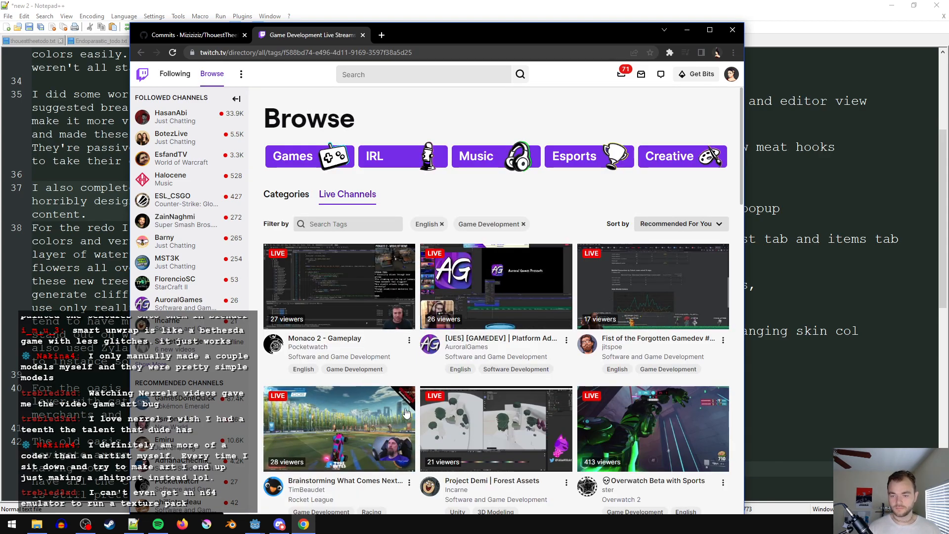
scroll(497, 218, down, 1)
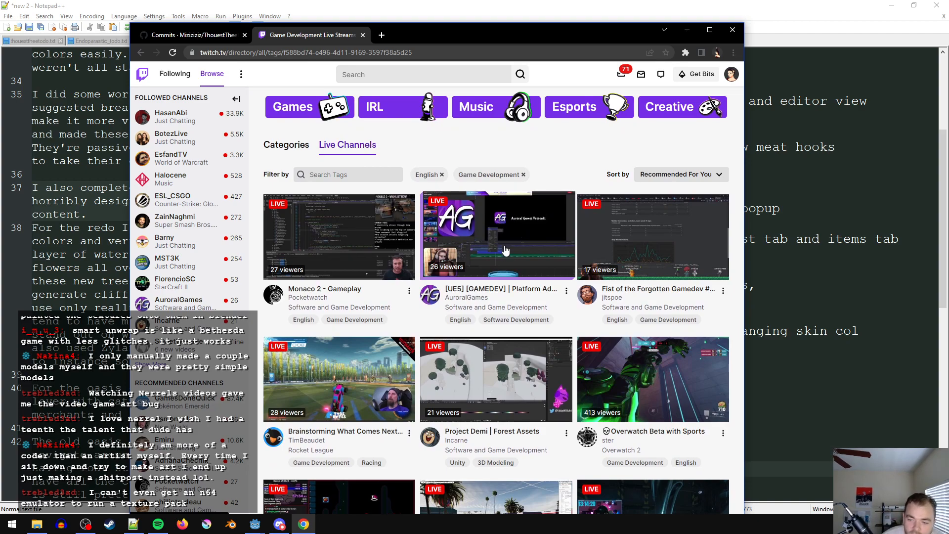
scroll(505, 246, down, 1)
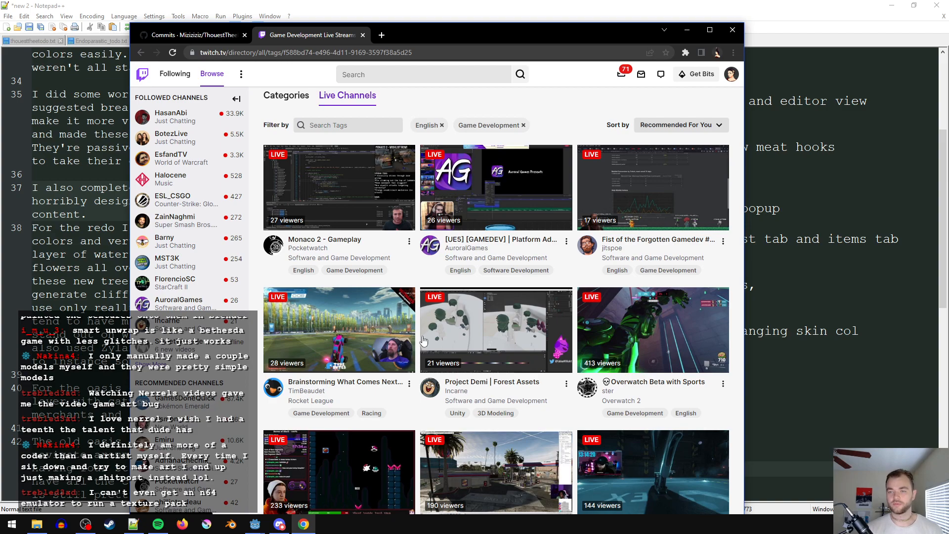
click(435, 389)
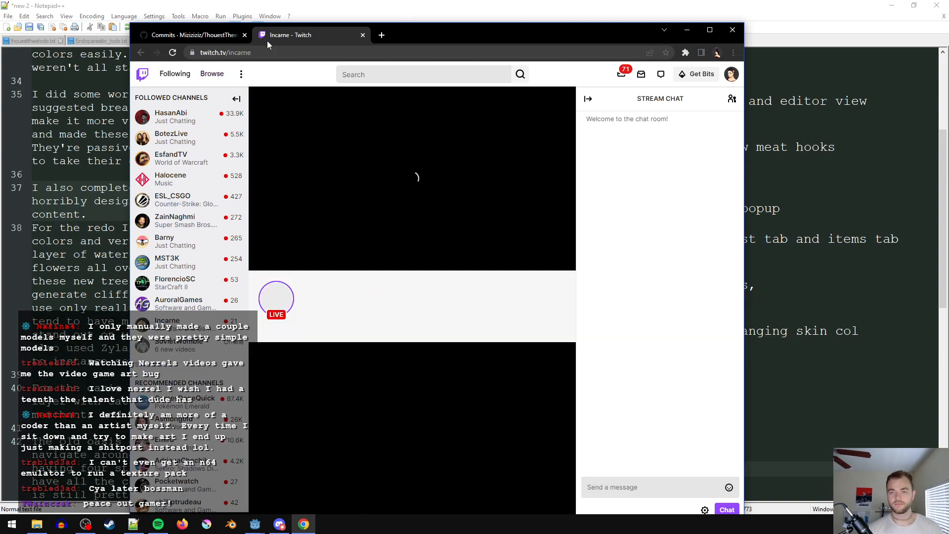
- Select the channel's web address and look over the stream page's title, tags and About section
double_click(278, 52)
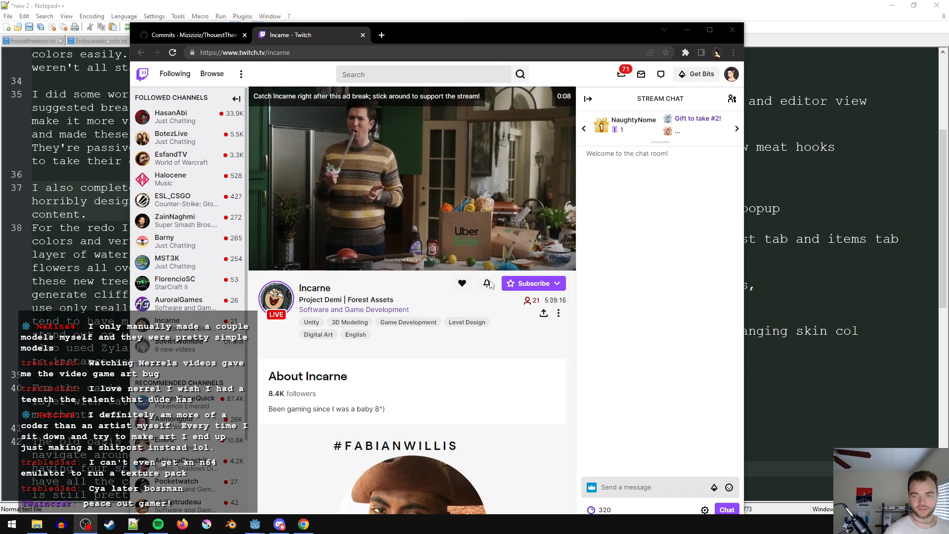
scroll(502, 364, down, 2)
scroll(507, 401, up, 2)
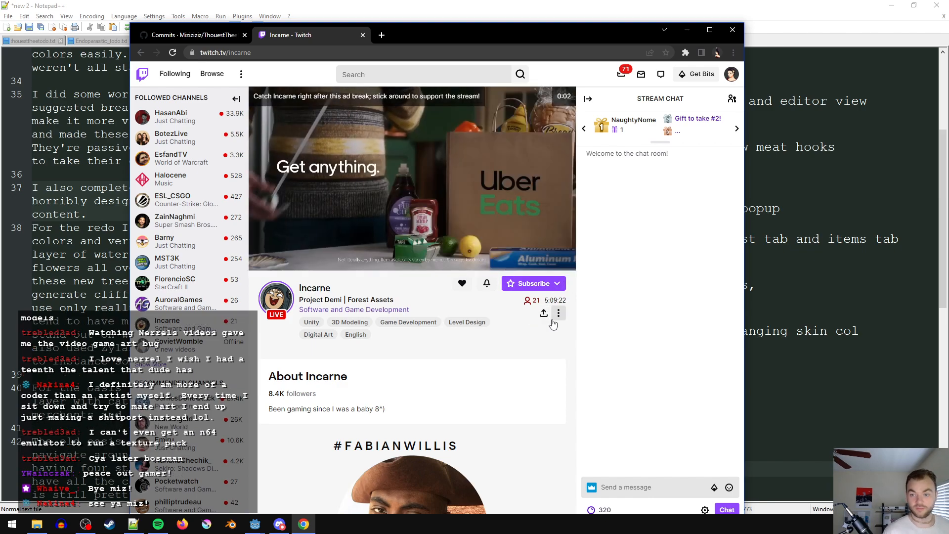
scroll(374, 188, down, 1)
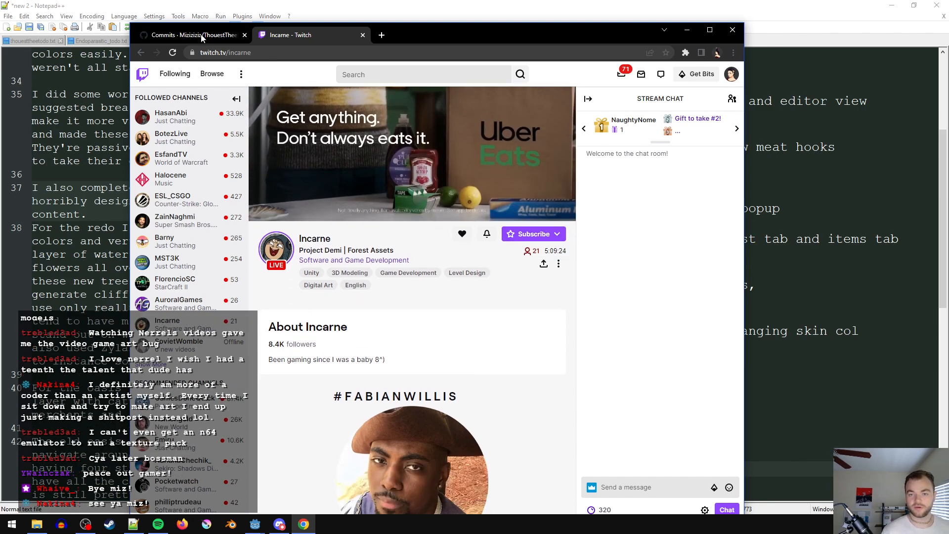